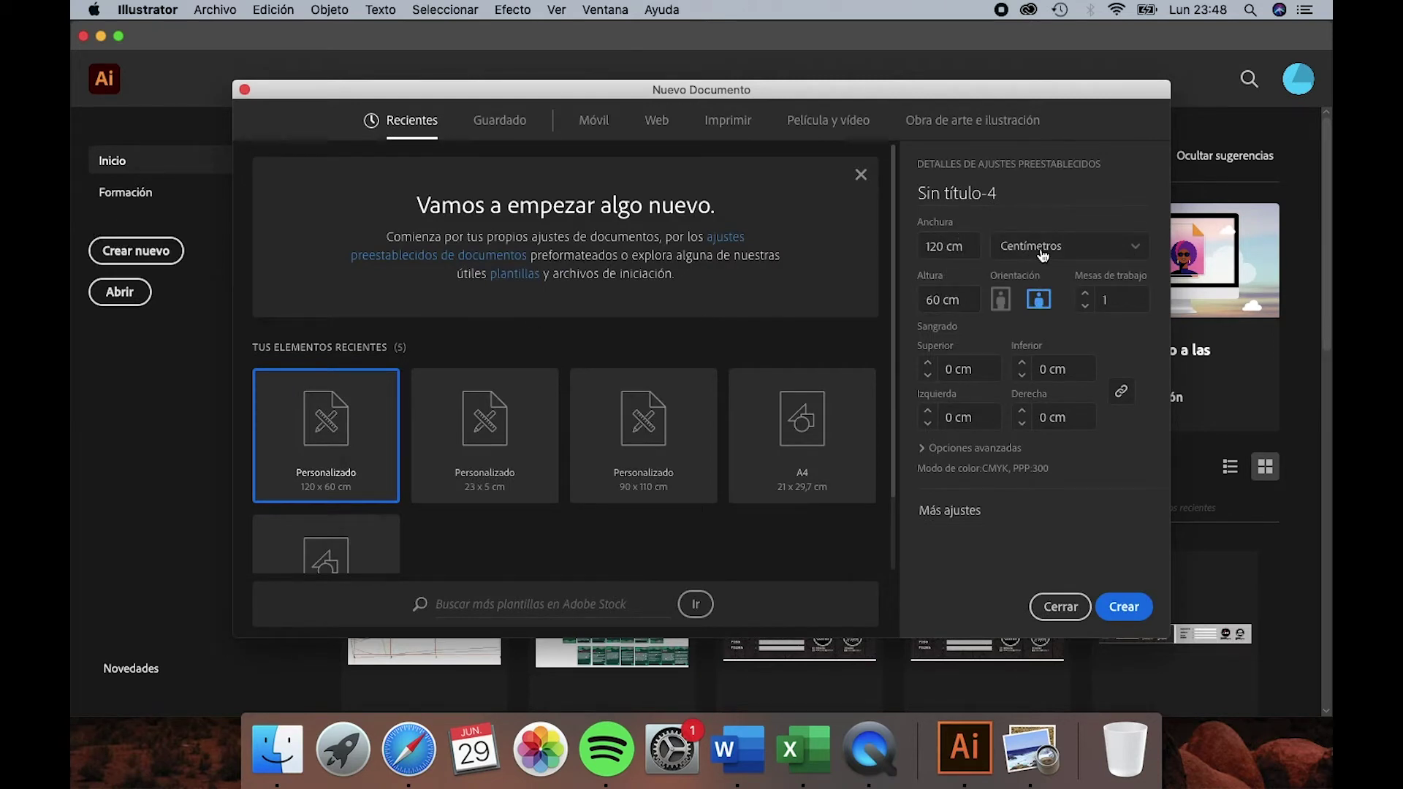
Step: Create a new landscape document 120 cm wide and 60 cm high, with centimetres as the unit
{"action": "left_click", "coordinate": [1126, 257]}
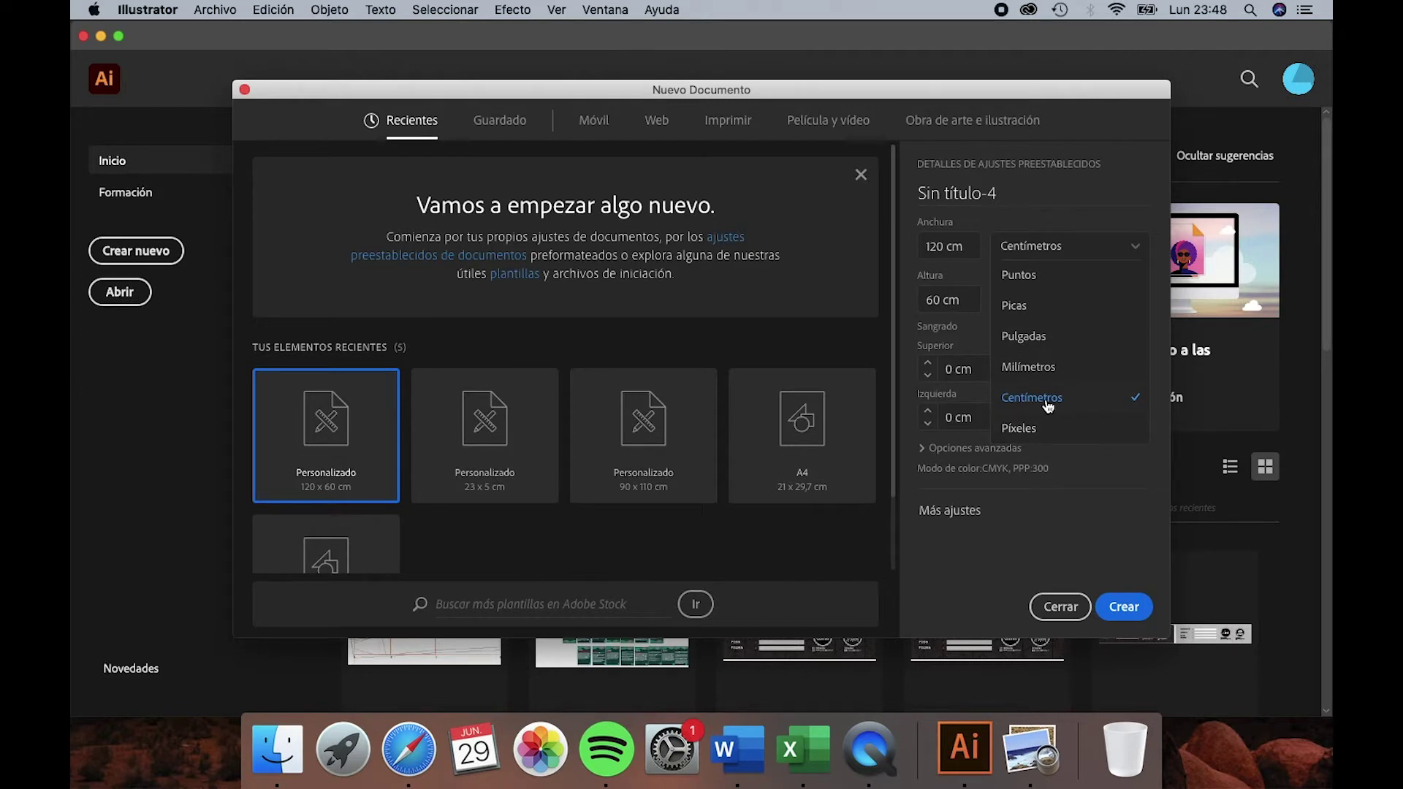
{"action": "left_click", "coordinate": [1102, 479]}
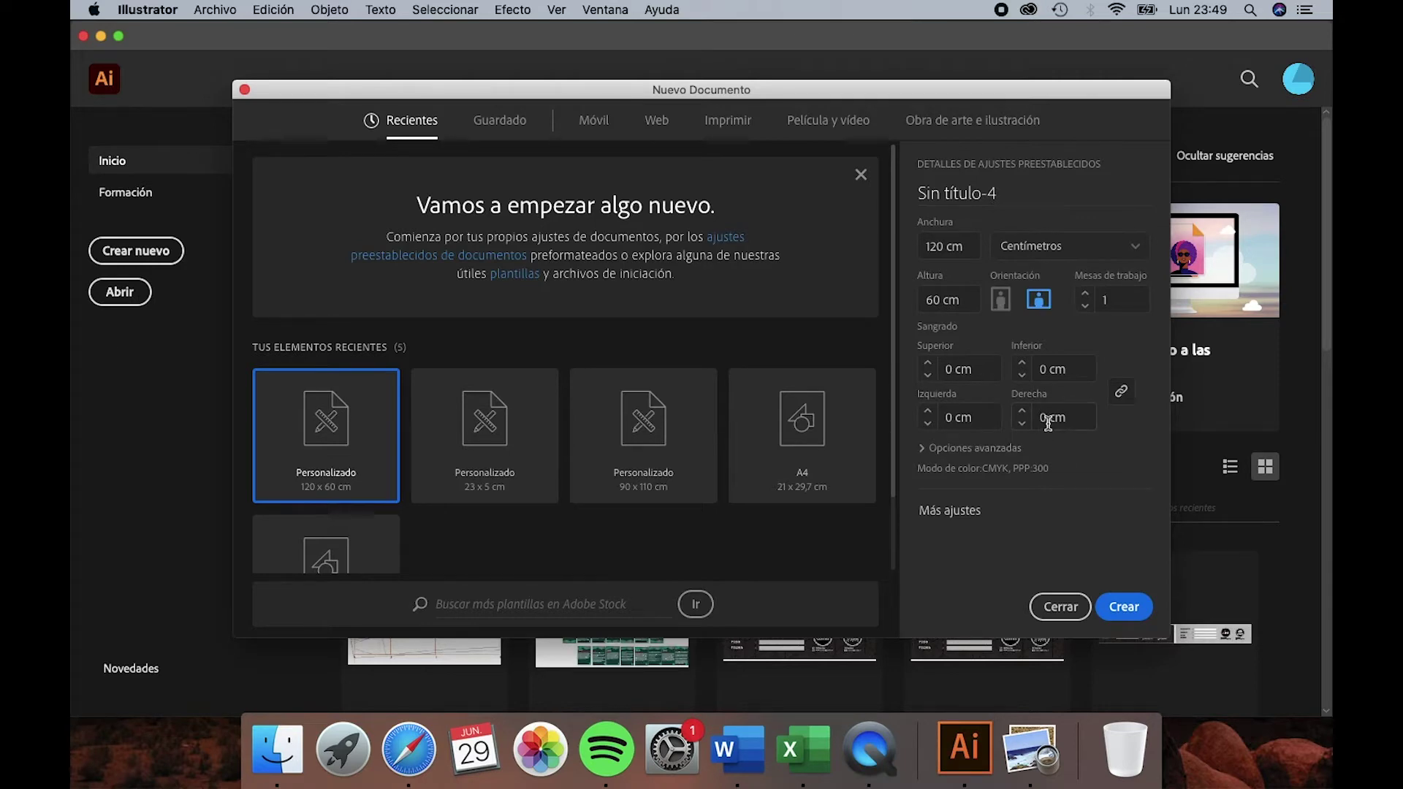
{"action": "left_click", "coordinate": [1129, 608]}
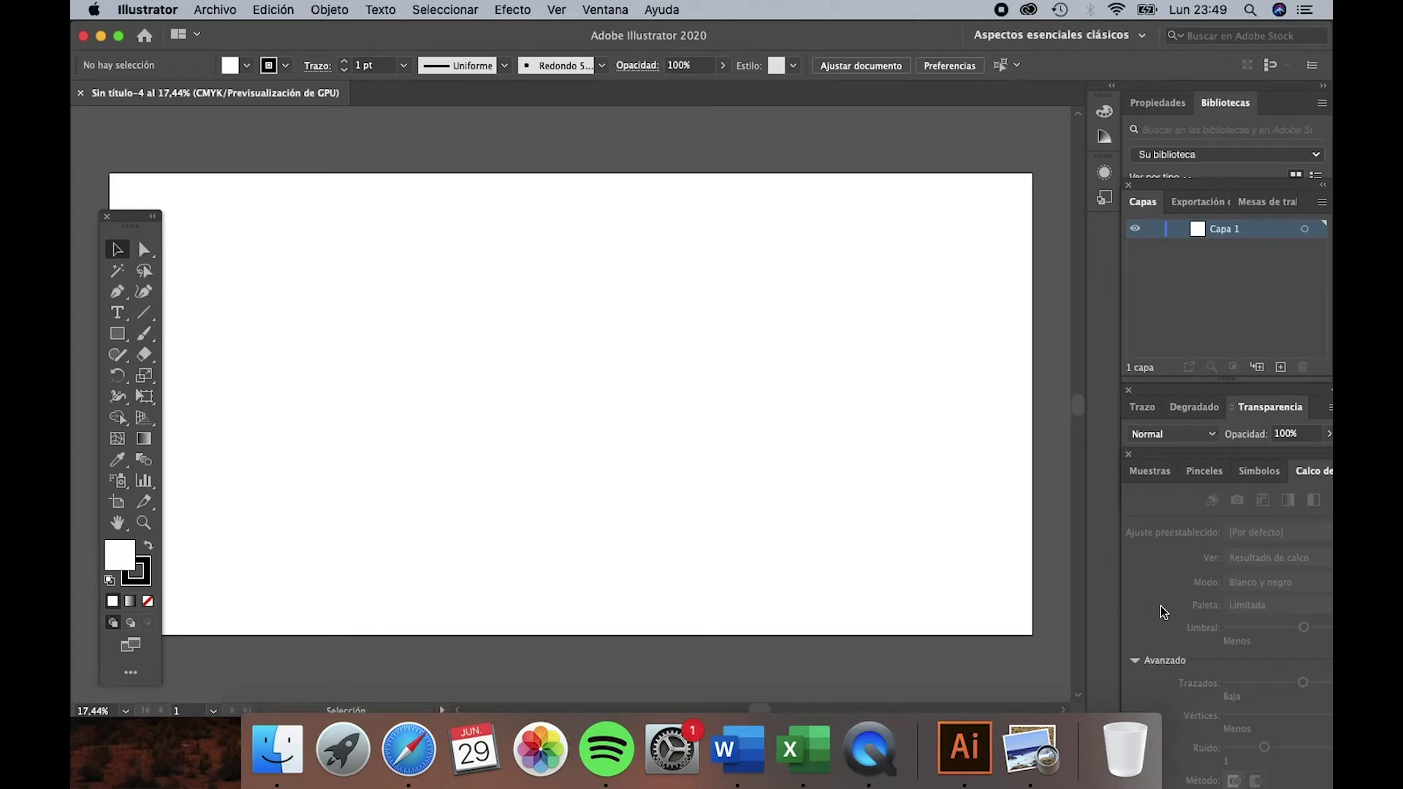
Step: Move the tools panel out to the canvas edge and choose the Aspectos esenciales clásicos workspace
{"action": "left_click_drag", "start_coordinate": [129, 219], "coordinate": [89, 124]}
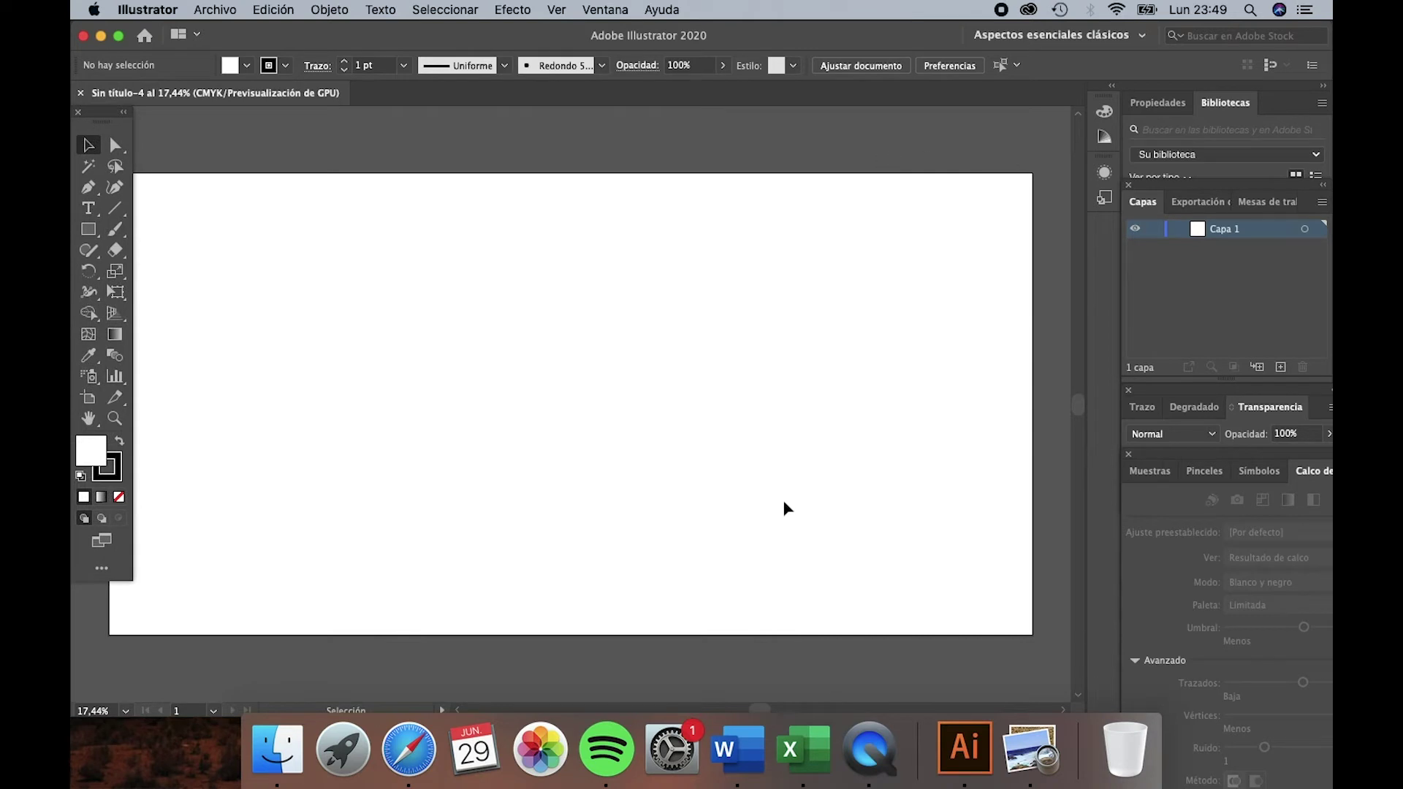
{"action": "left_click_drag", "start_coordinate": [761, 708], "coordinate": [757, 708]}
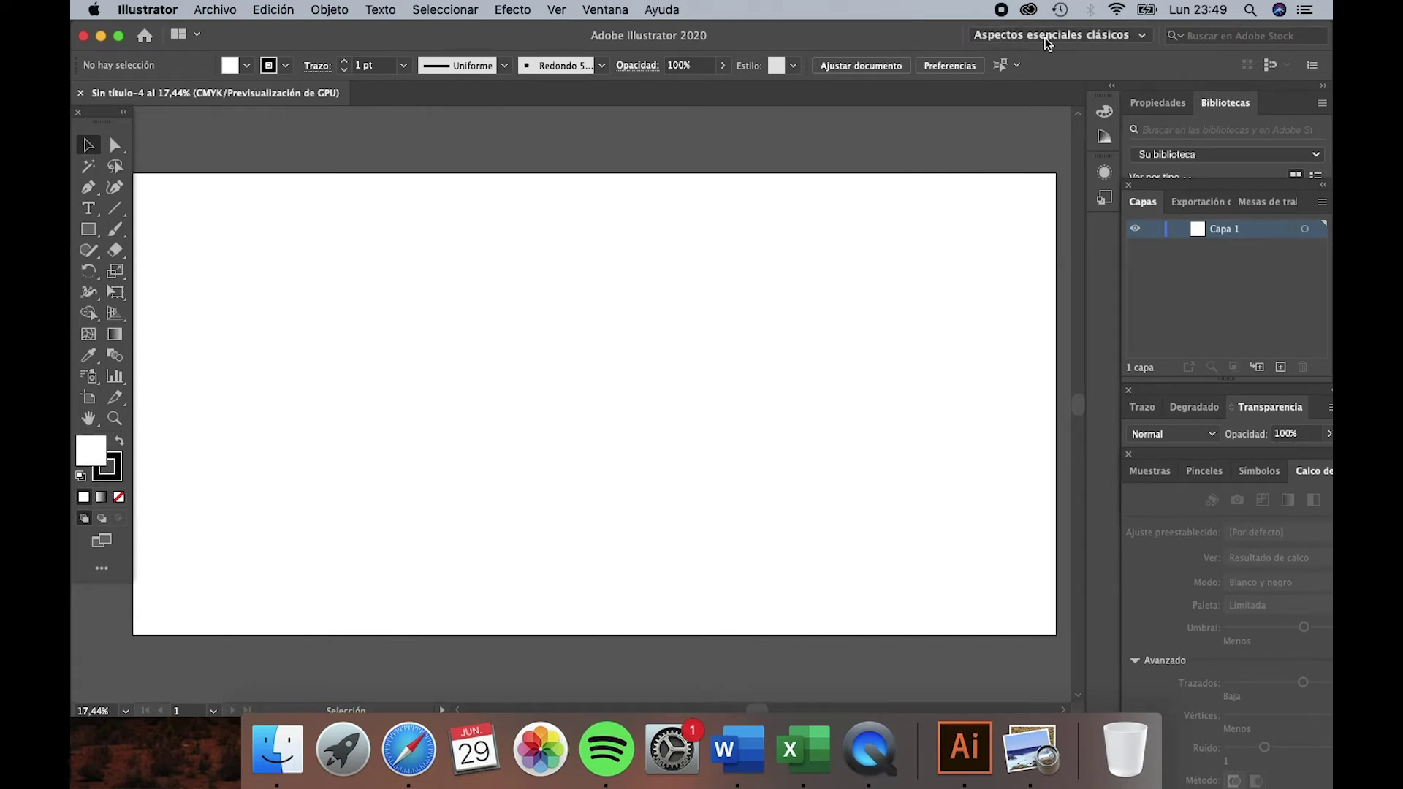
{"action": "left_click", "coordinate": [1143, 36]}
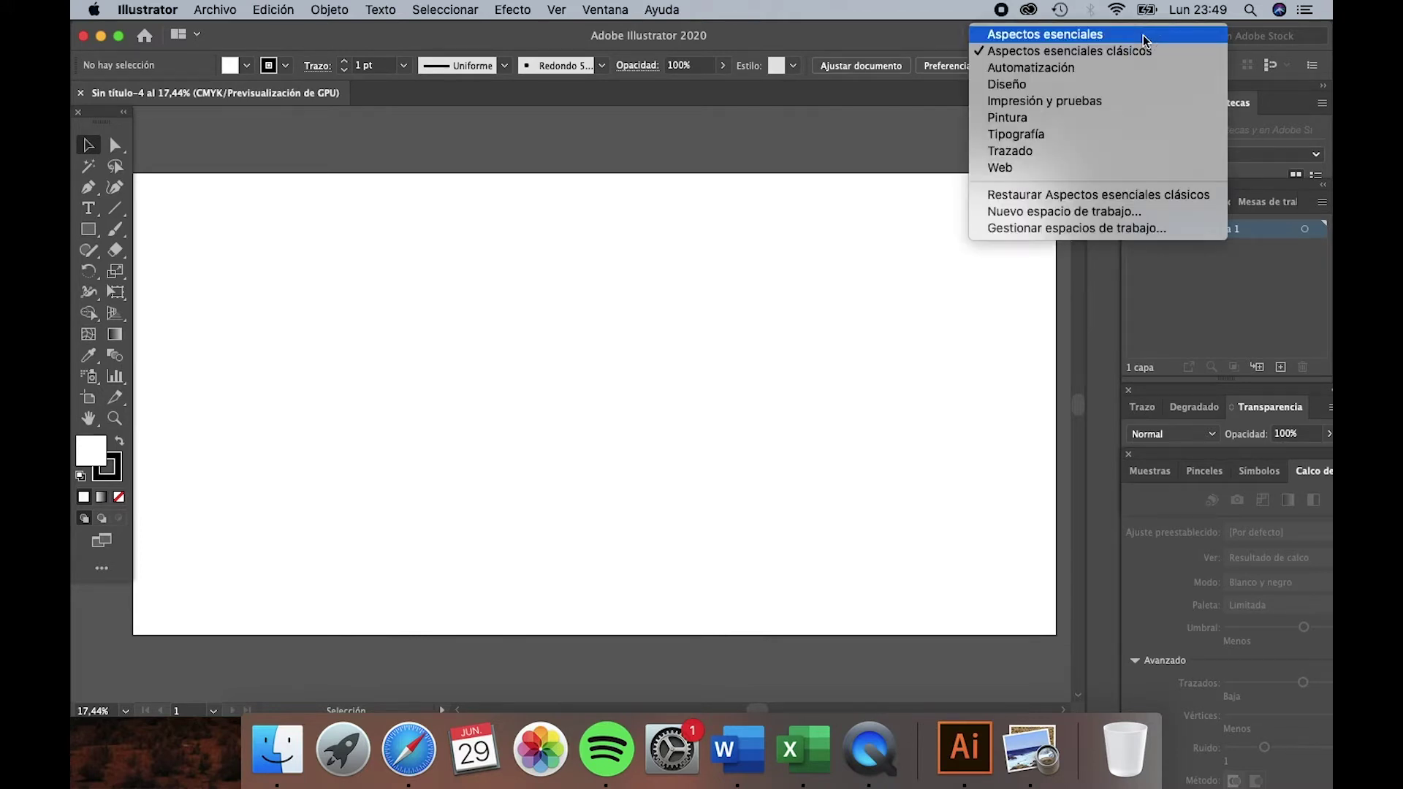
{"action": "left_click", "coordinate": [1034, 51]}
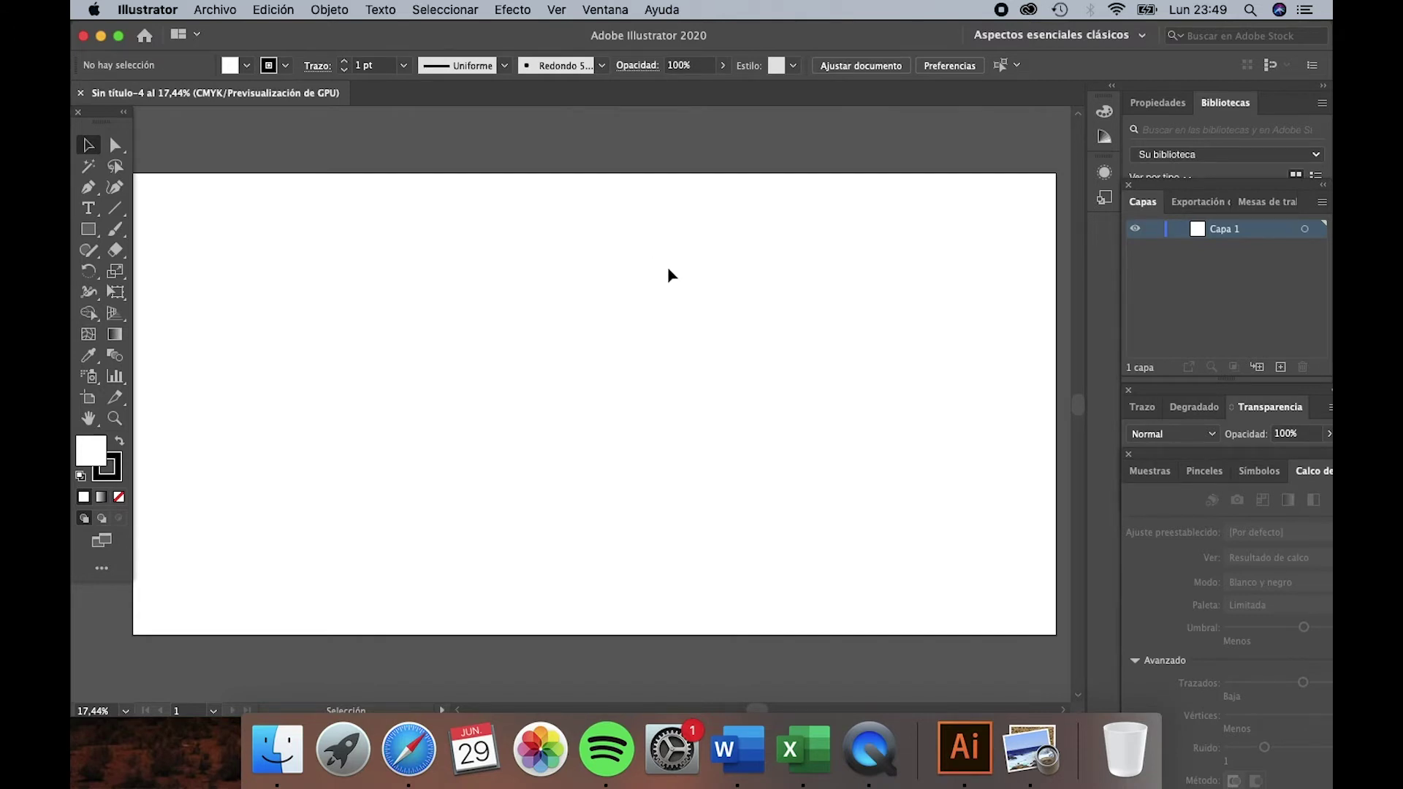
Step: Try out the smart guides by drawing a short horizontal line with the Pen tool, and delete that line
{"action": "left_click", "coordinate": [561, 13]}
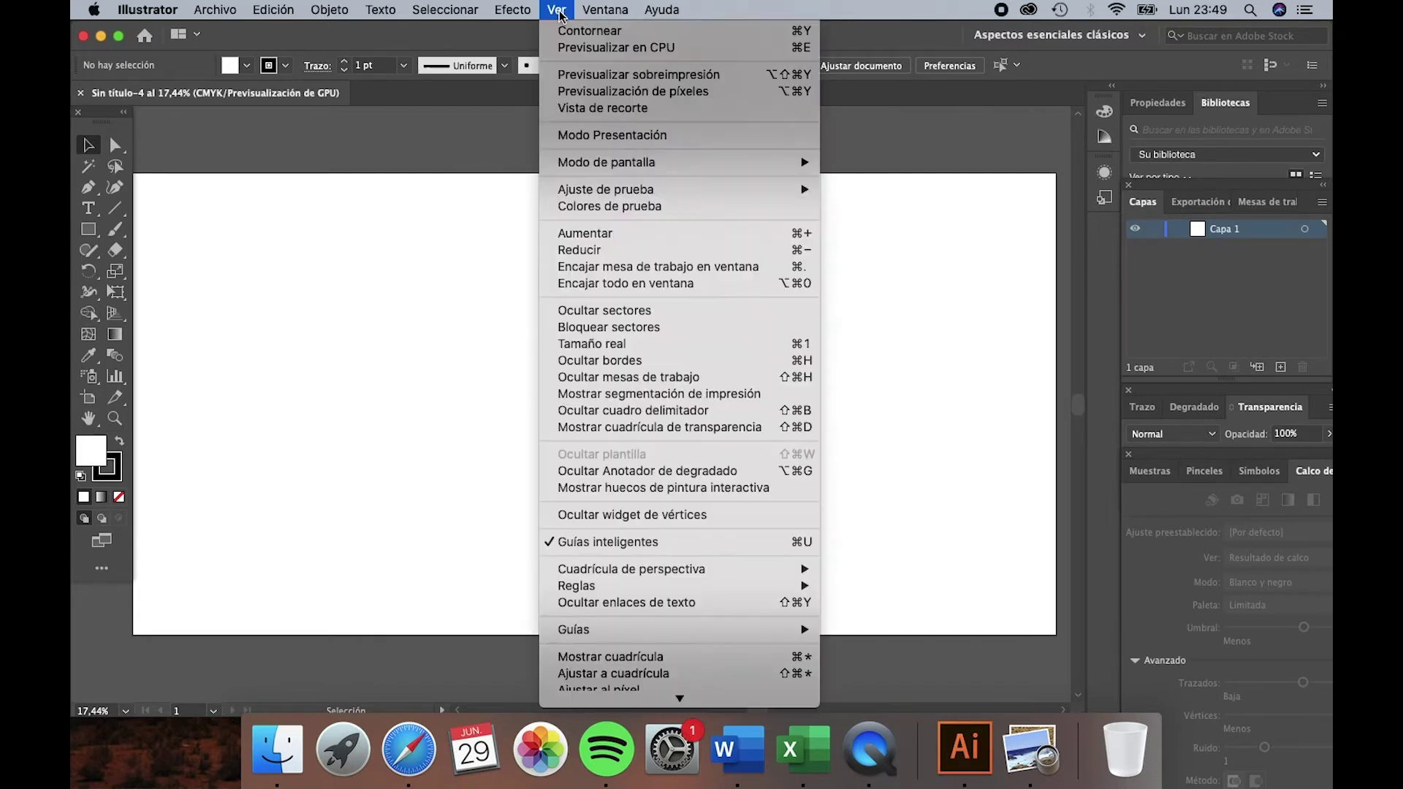
{"action": "left_click", "coordinate": [611, 543]}
{"action": "left_click", "coordinate": [89, 187]}
{"action": "left_click", "coordinate": [376, 371]}
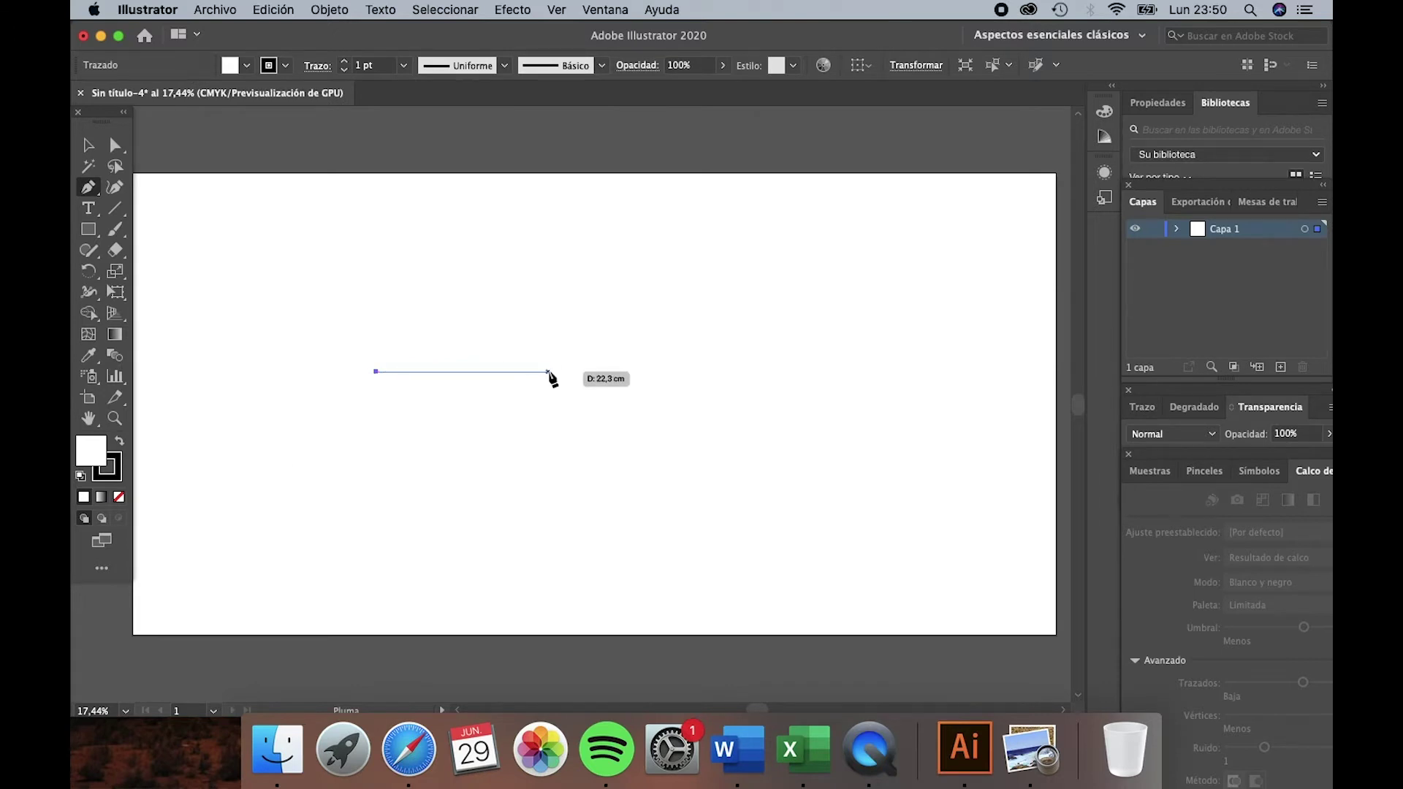
{"action": "left_click", "coordinate": [467, 373]}
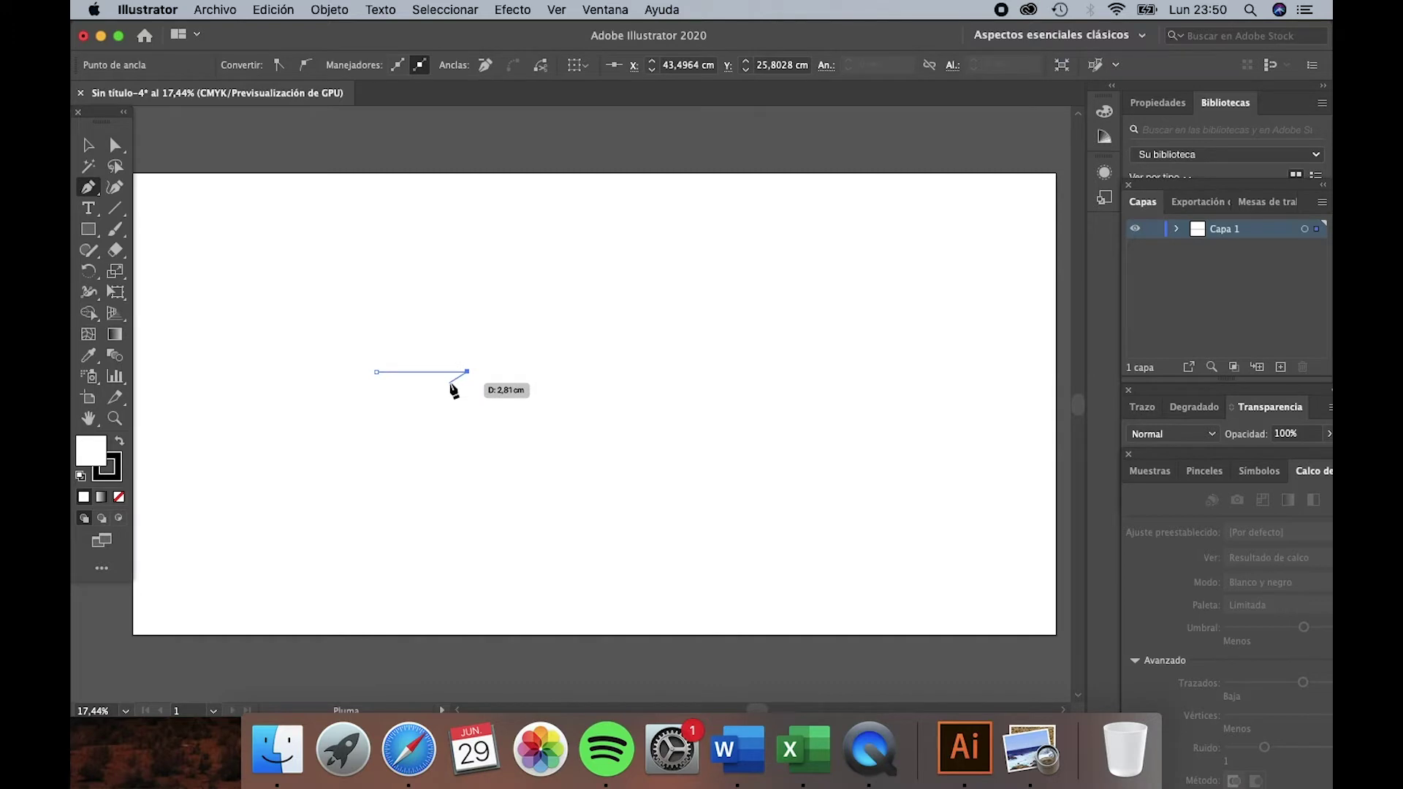
{"action": "key", "text": "v"}
{"action": "key", "text": "Delete"}
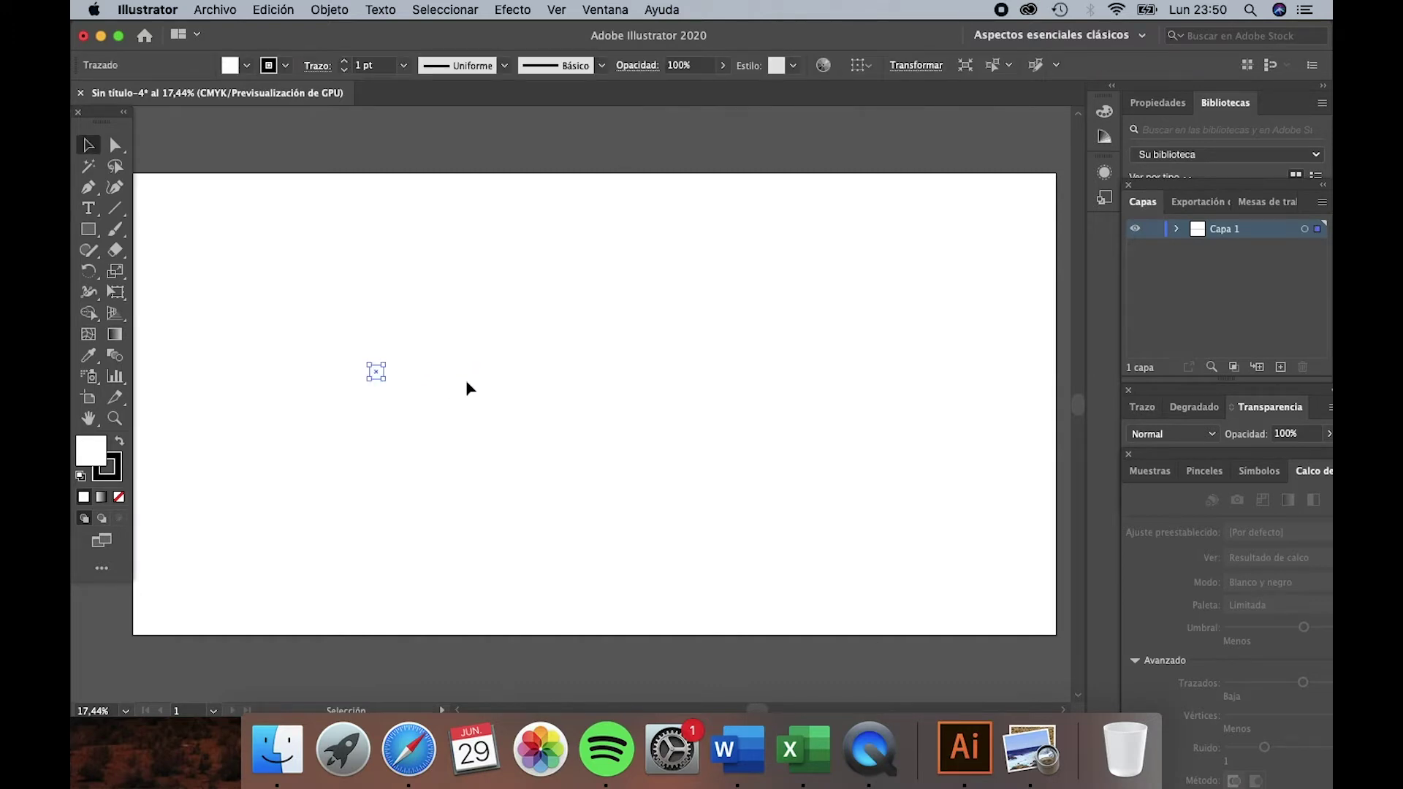
Step: Show the document grid and the rulers
{"action": "left_click", "coordinate": [556, 10]}
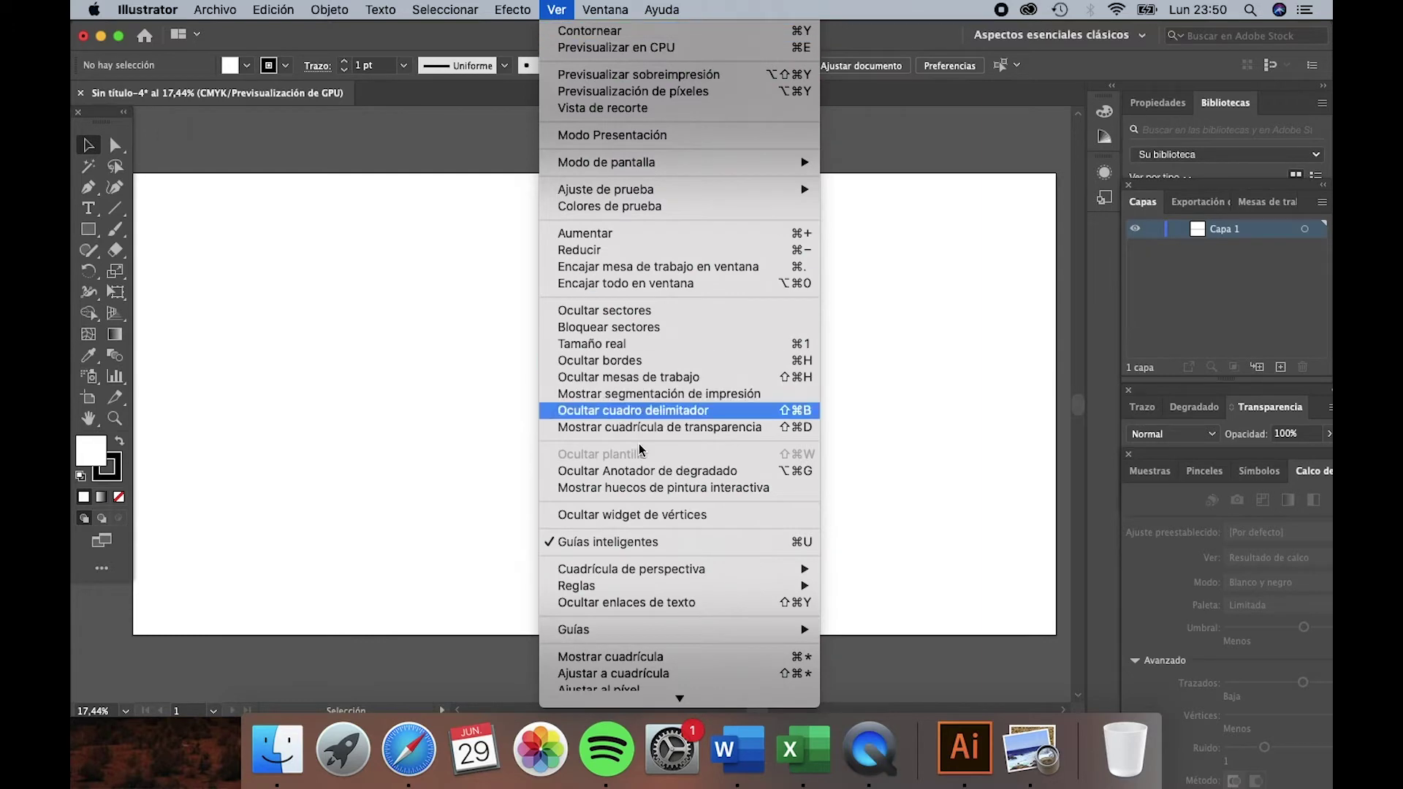
{"action": "left_click", "coordinate": [638, 658]}
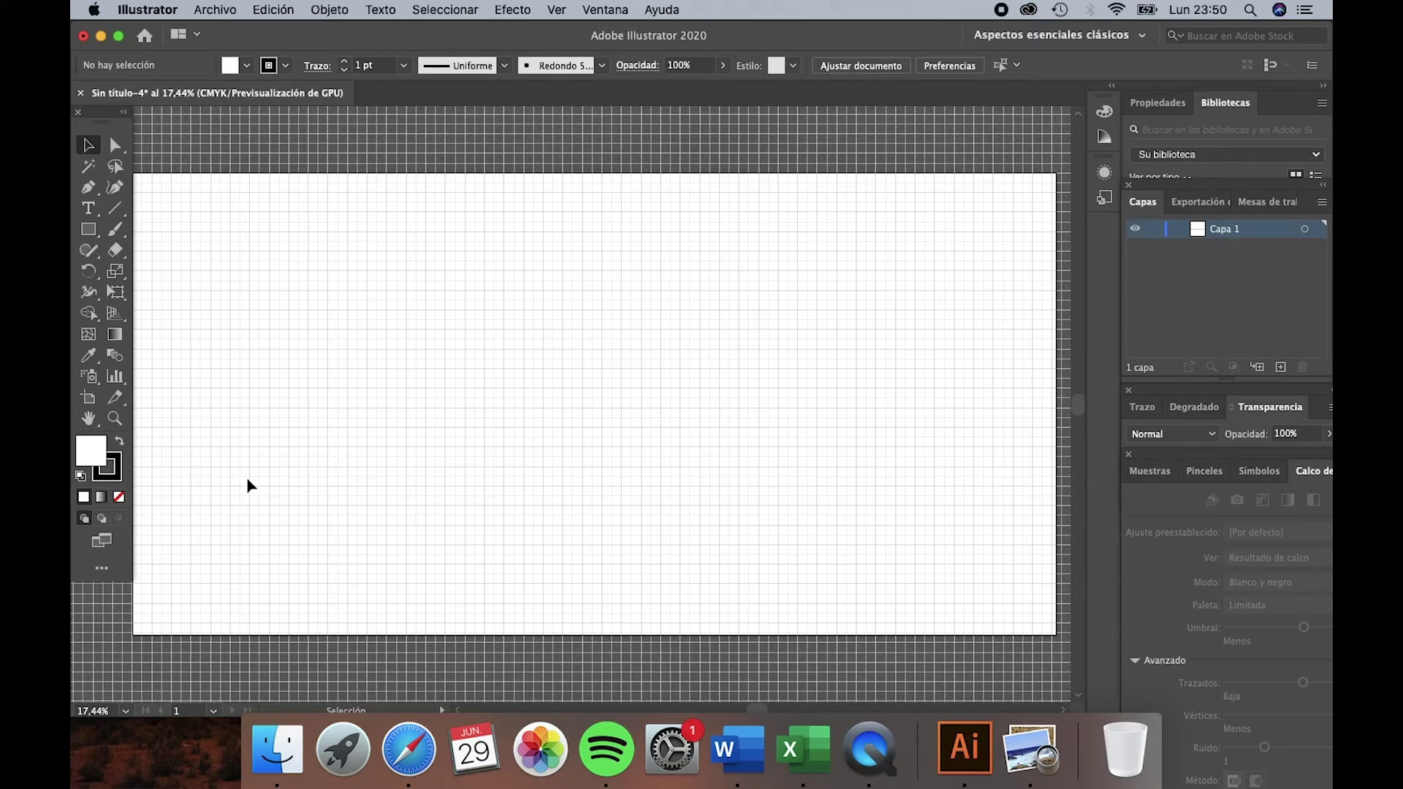
{"action": "left_click", "coordinate": [557, 10]}
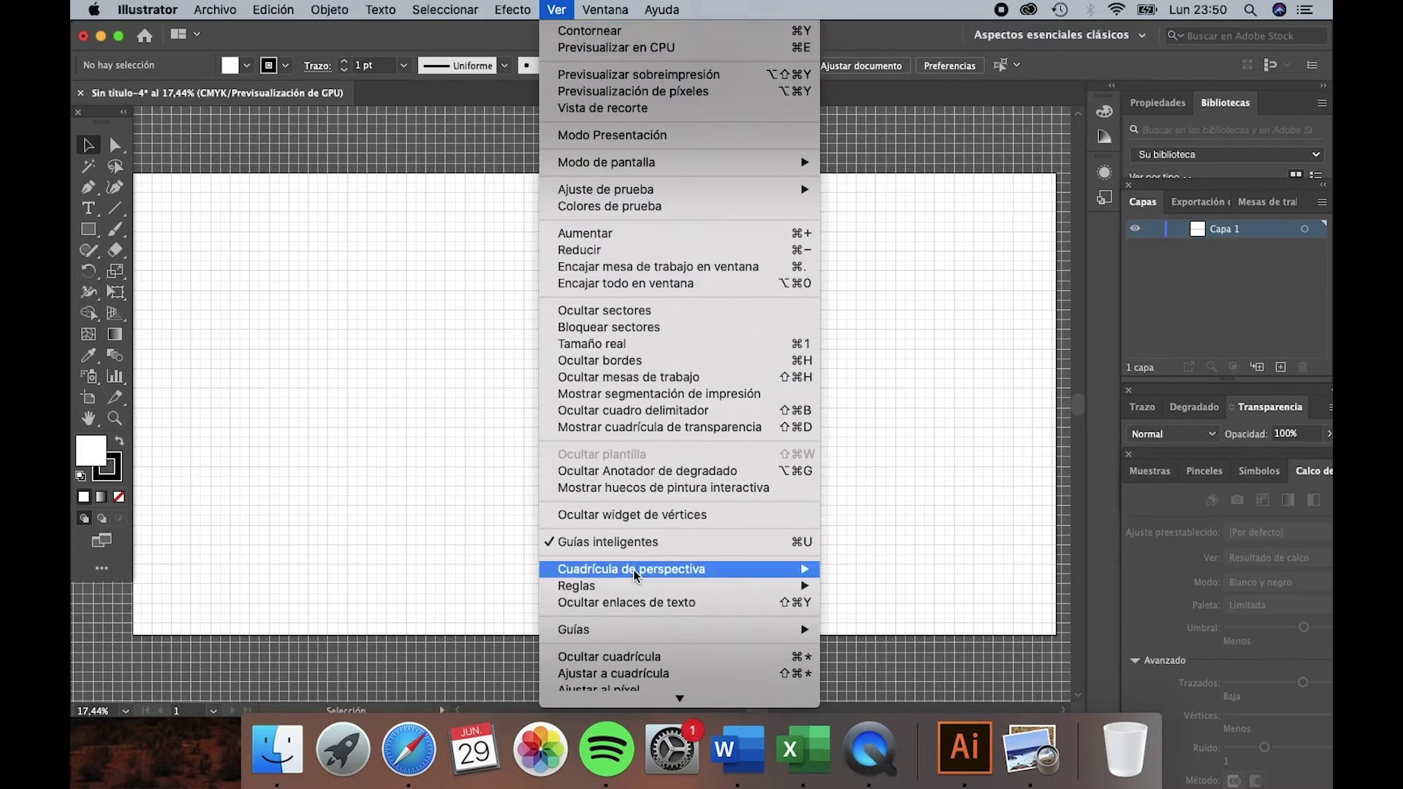
{"action": "mouse_move", "coordinate": [634, 586]}
{"action": "left_click", "coordinate": [869, 589]}
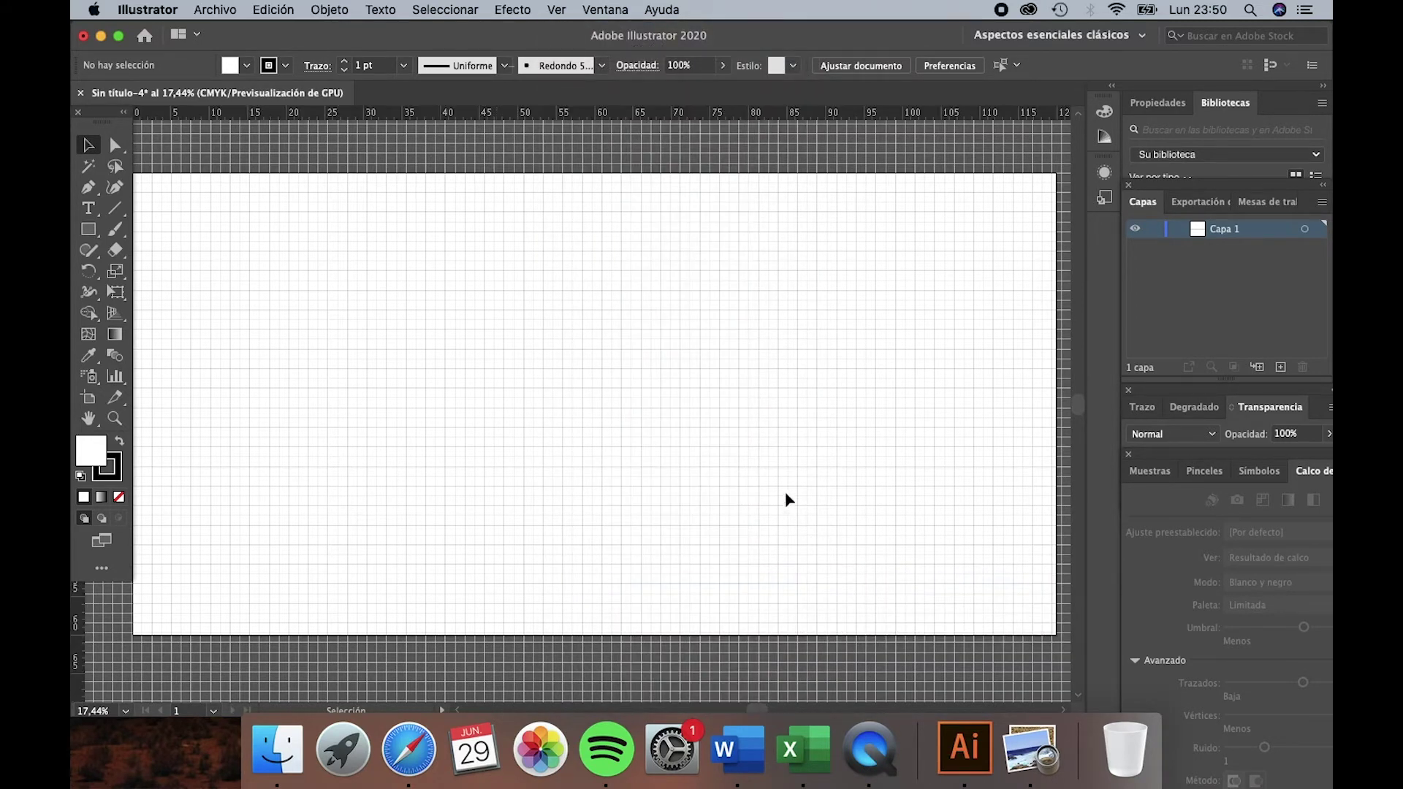
Step: Place a vertical guide at about 63 cm and keep the ruler units in centimetres
{"action": "double_click", "coordinate": [621, 113]}
{"action": "right_click", "coordinate": [651, 119]}
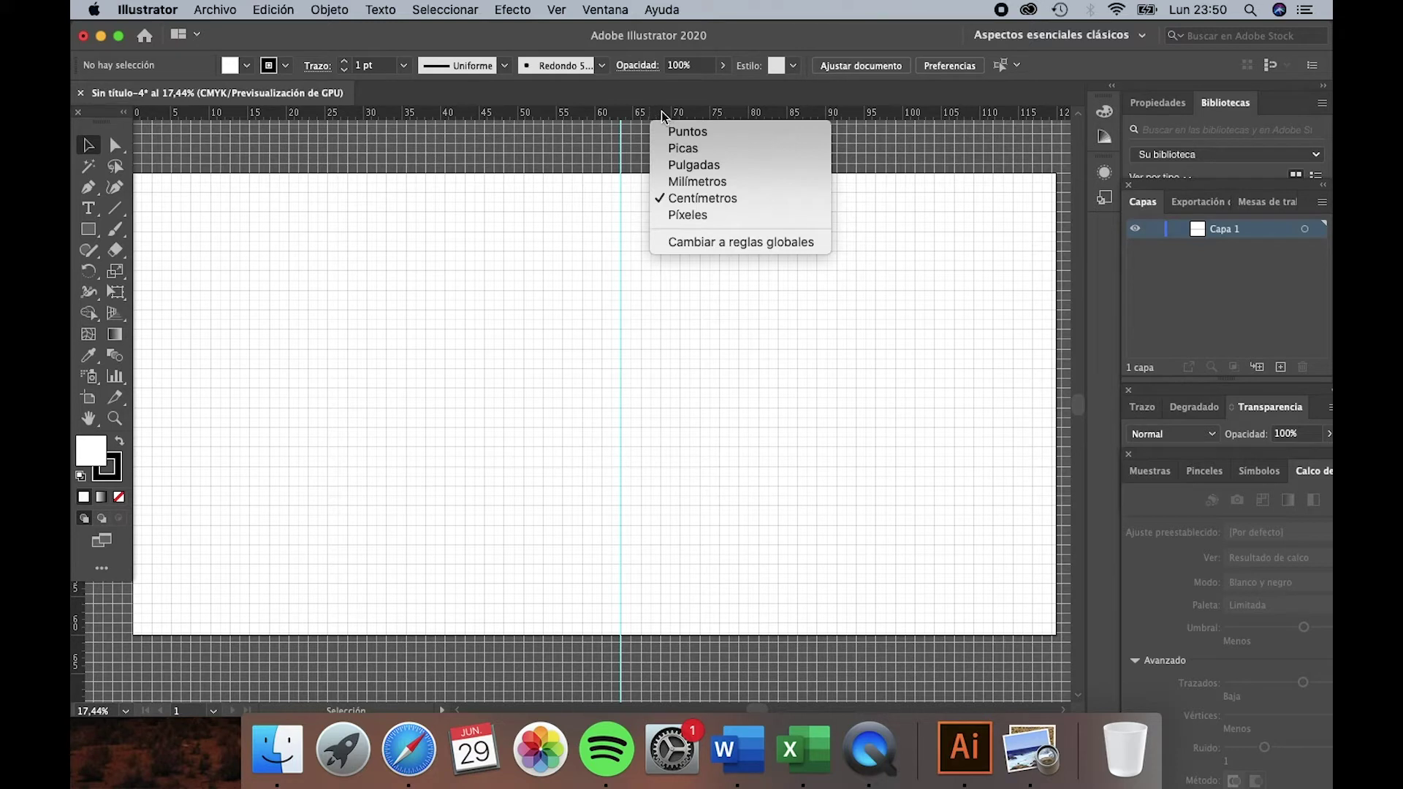
{"action": "left_click", "coordinate": [690, 201]}
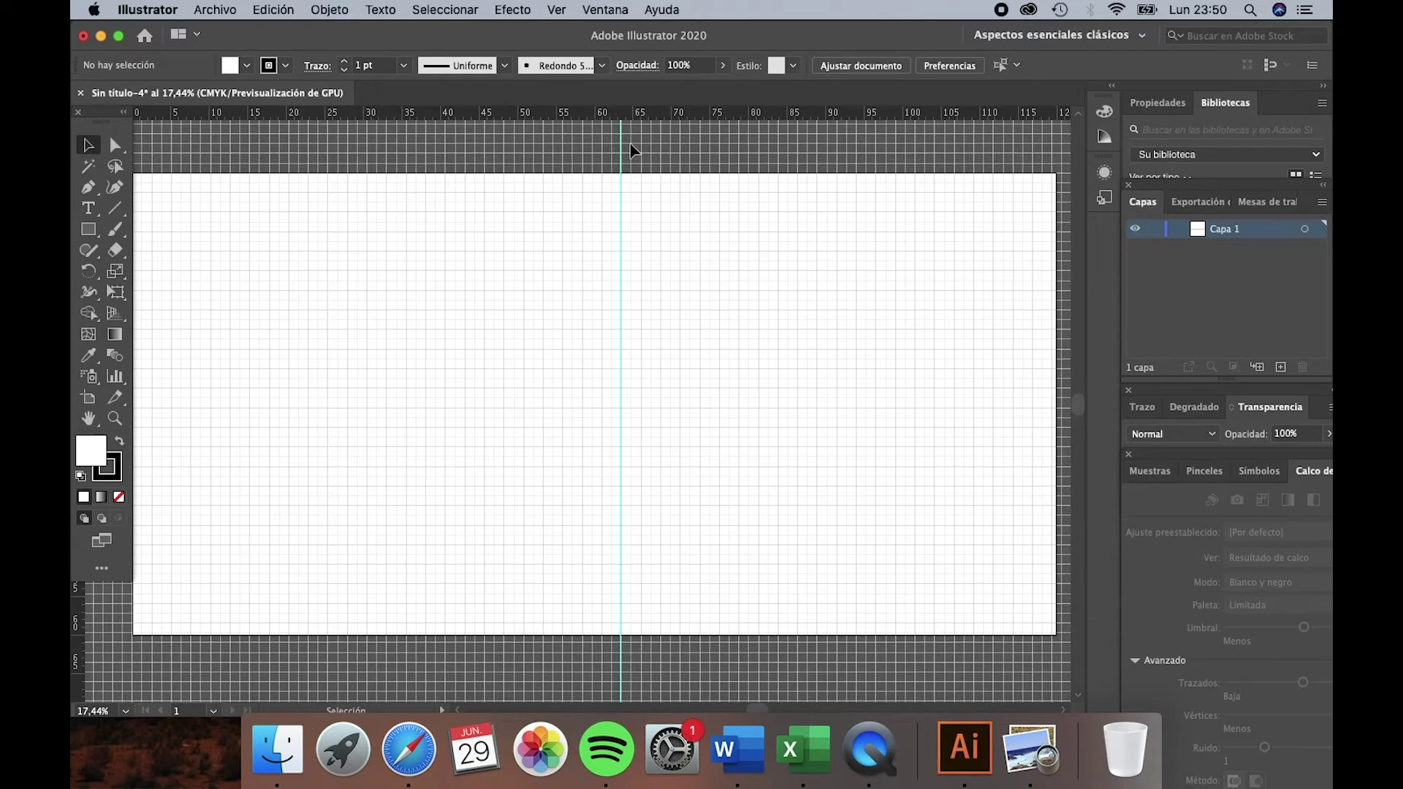
Step: Unlock the guides and delete the vertical guide near the middle of the artboard
{"action": "left_click", "coordinate": [595, 156]}
{"action": "left_click", "coordinate": [605, 153]}
{"action": "left_click", "coordinate": [642, 155]}
{"action": "right_click", "coordinate": [622, 155]}
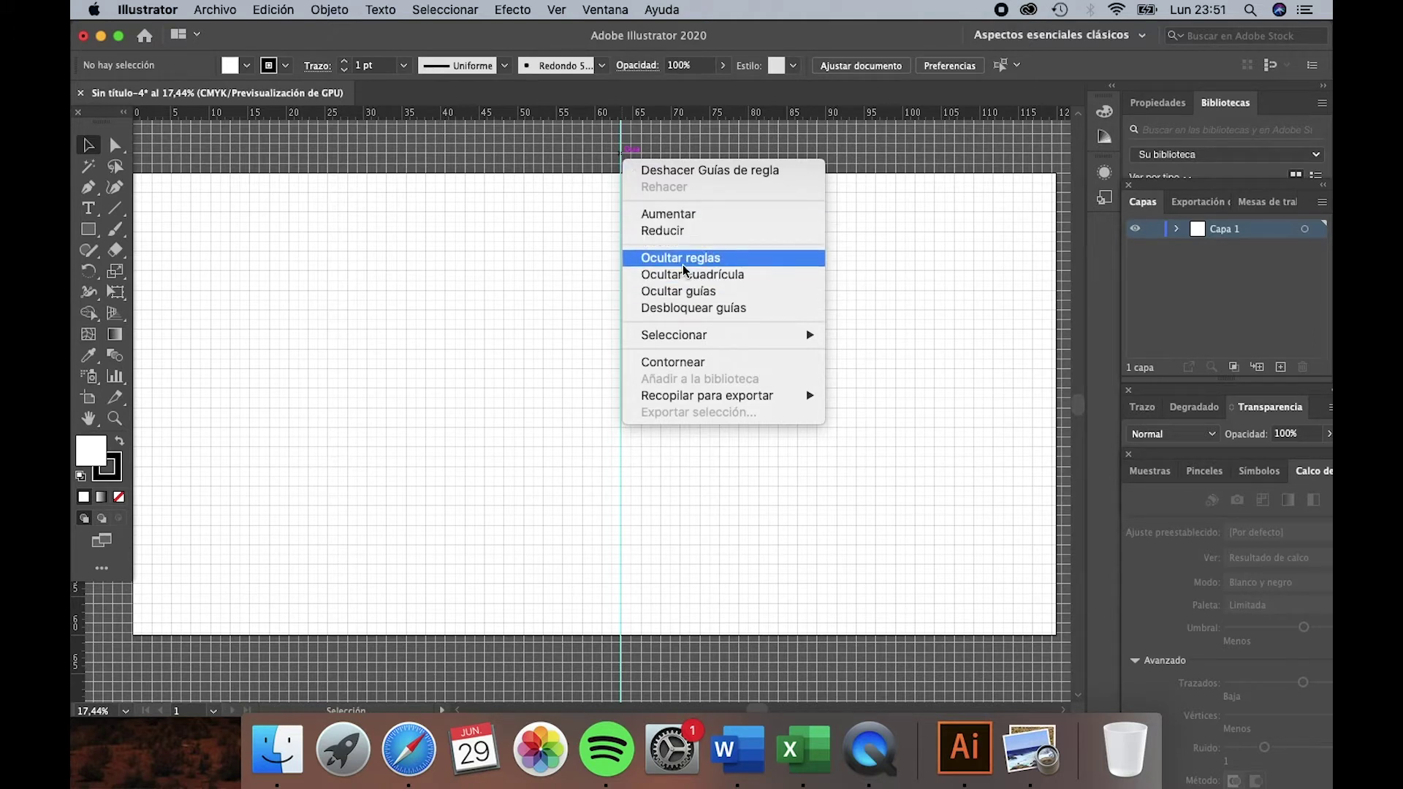
{"action": "left_click", "coordinate": [689, 307]}
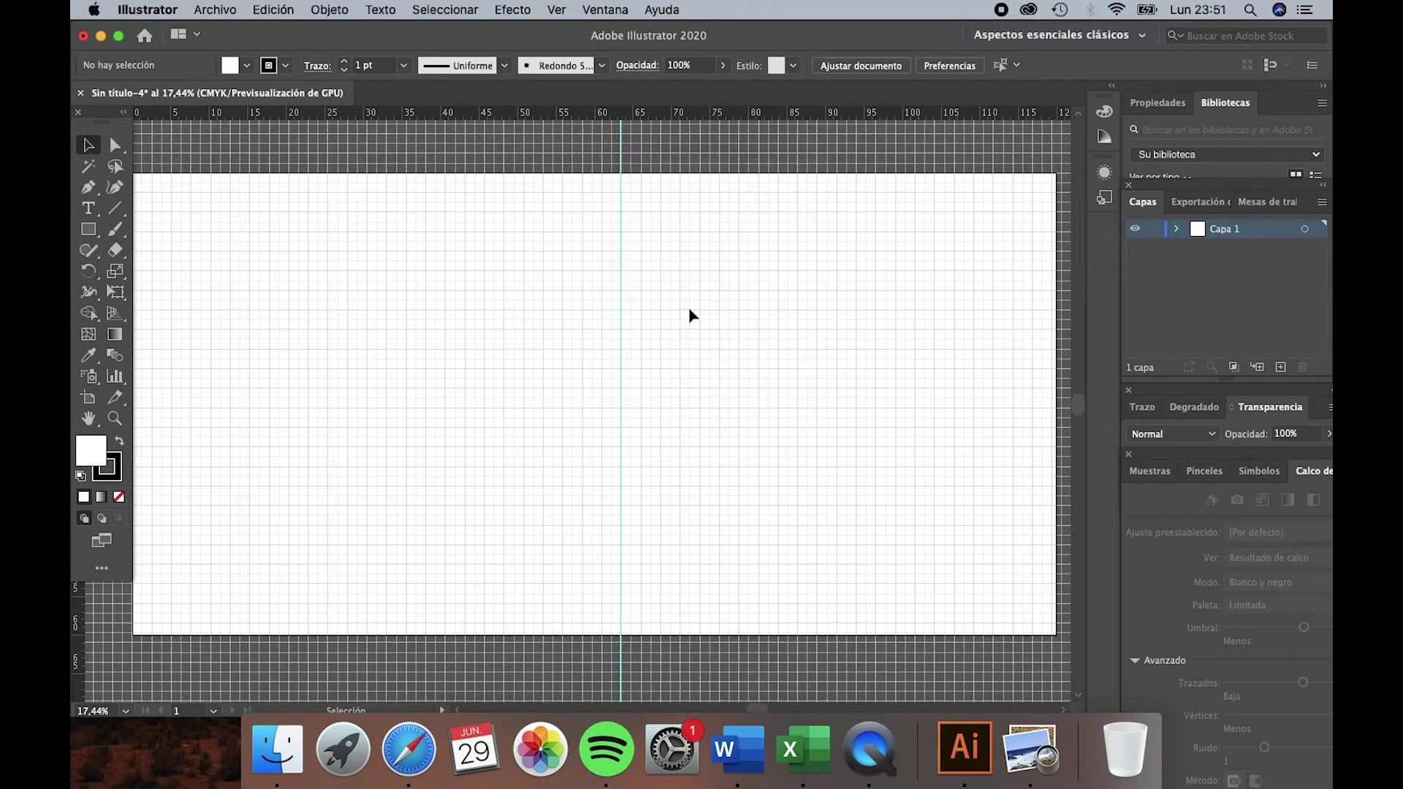
{"action": "left_click", "coordinate": [621, 151]}
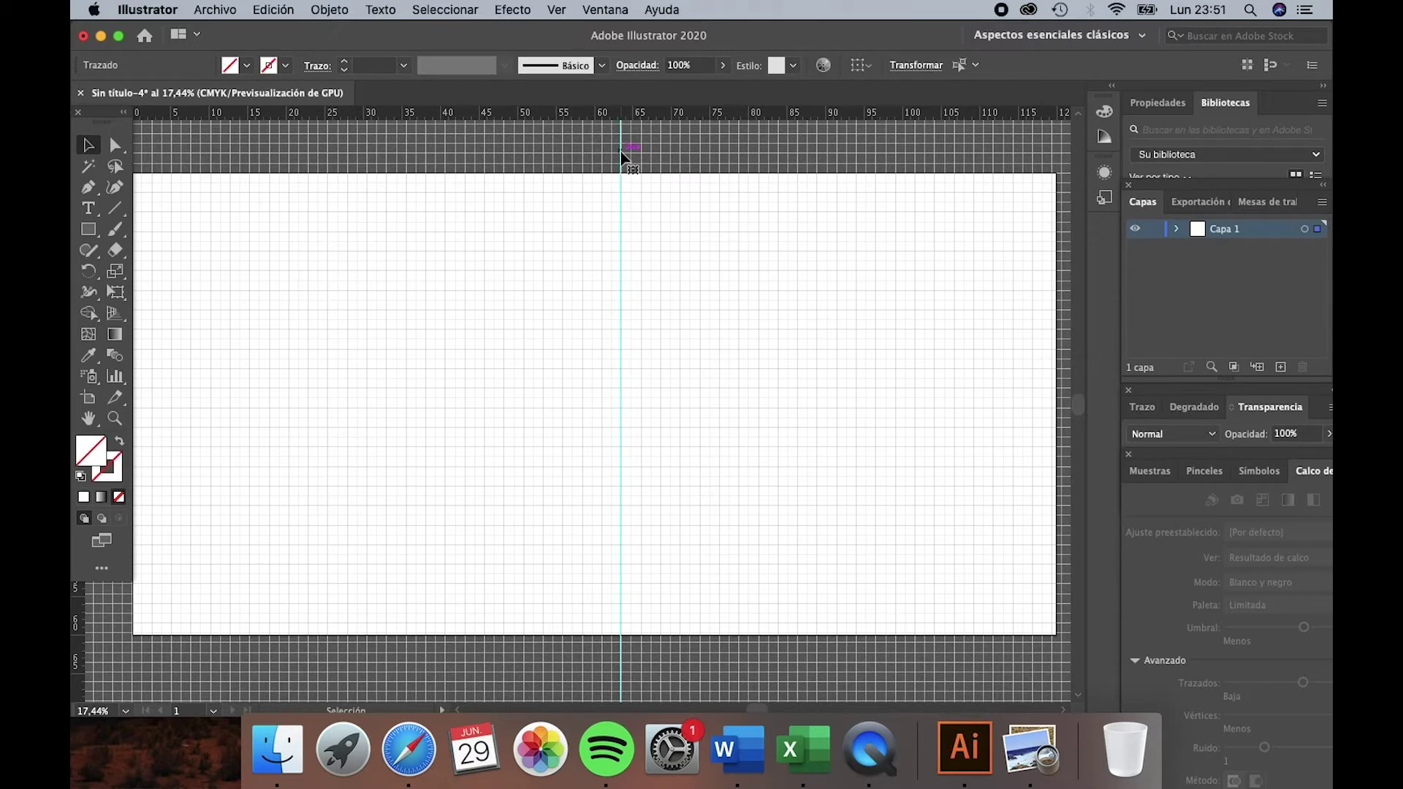
{"action": "key", "text": "Delete"}
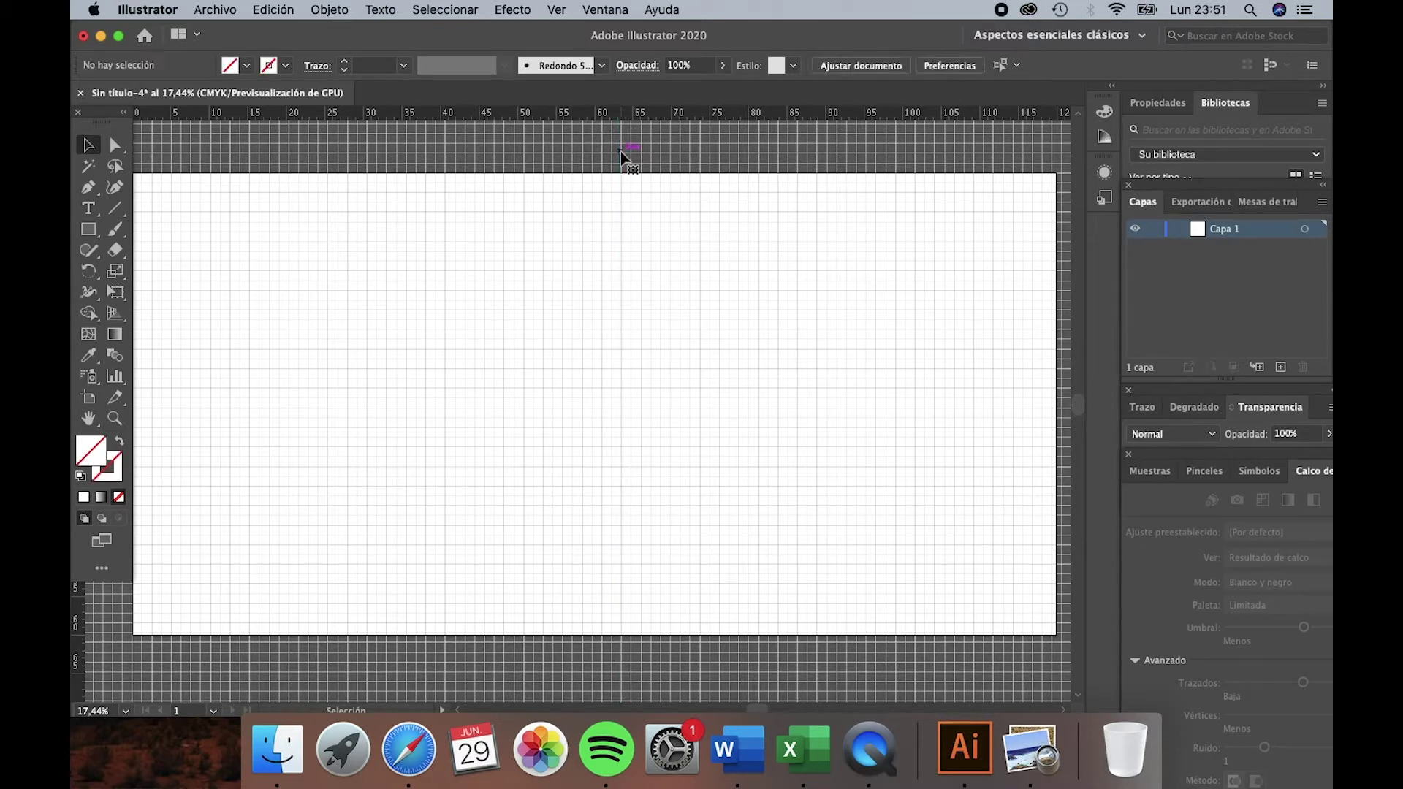
Step: Switch to the trouser pattern document in Preview and examine the measurements table, the drafting instructions and the pattern diagram
{"action": "left_click", "coordinate": [456, 711]}
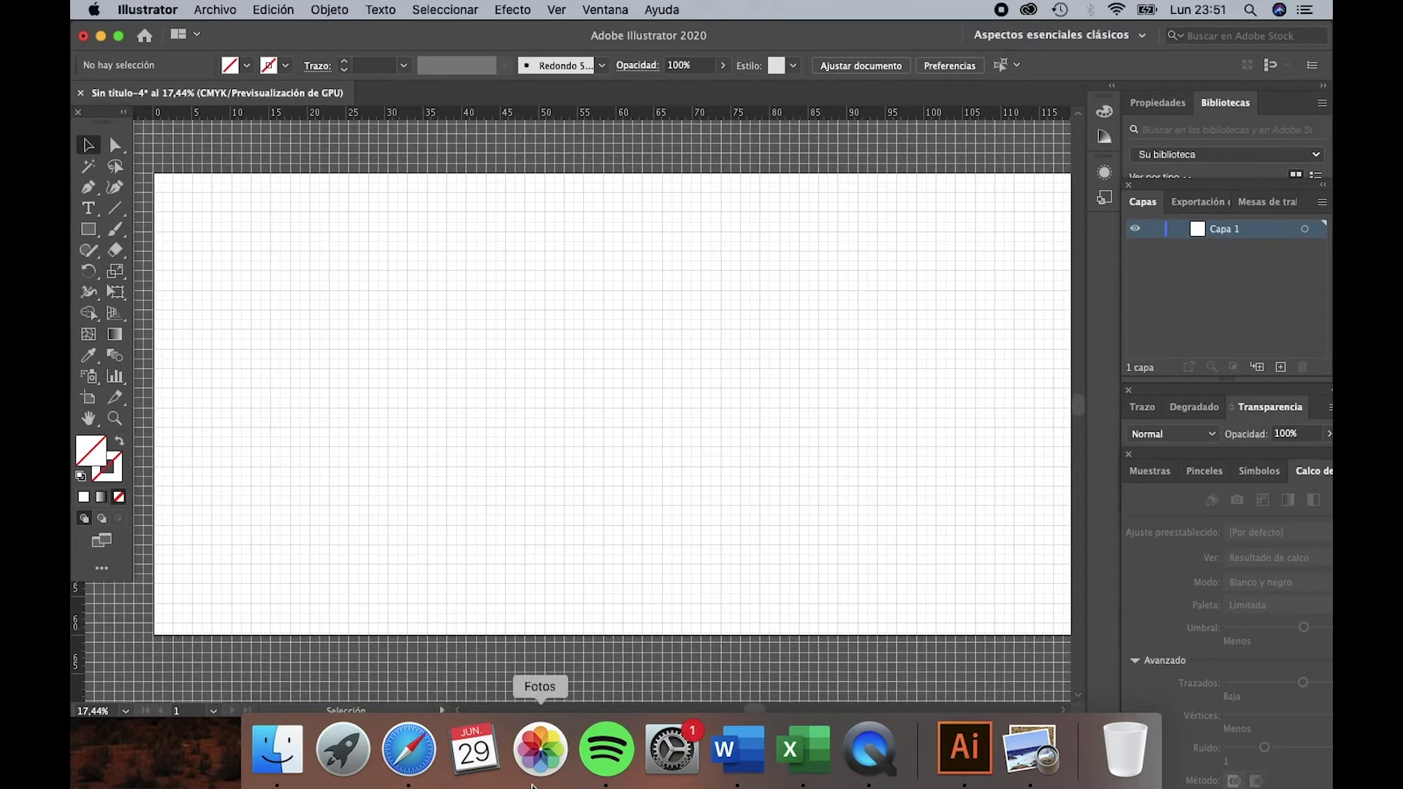
{"action": "left_click", "coordinate": [1031, 749]}
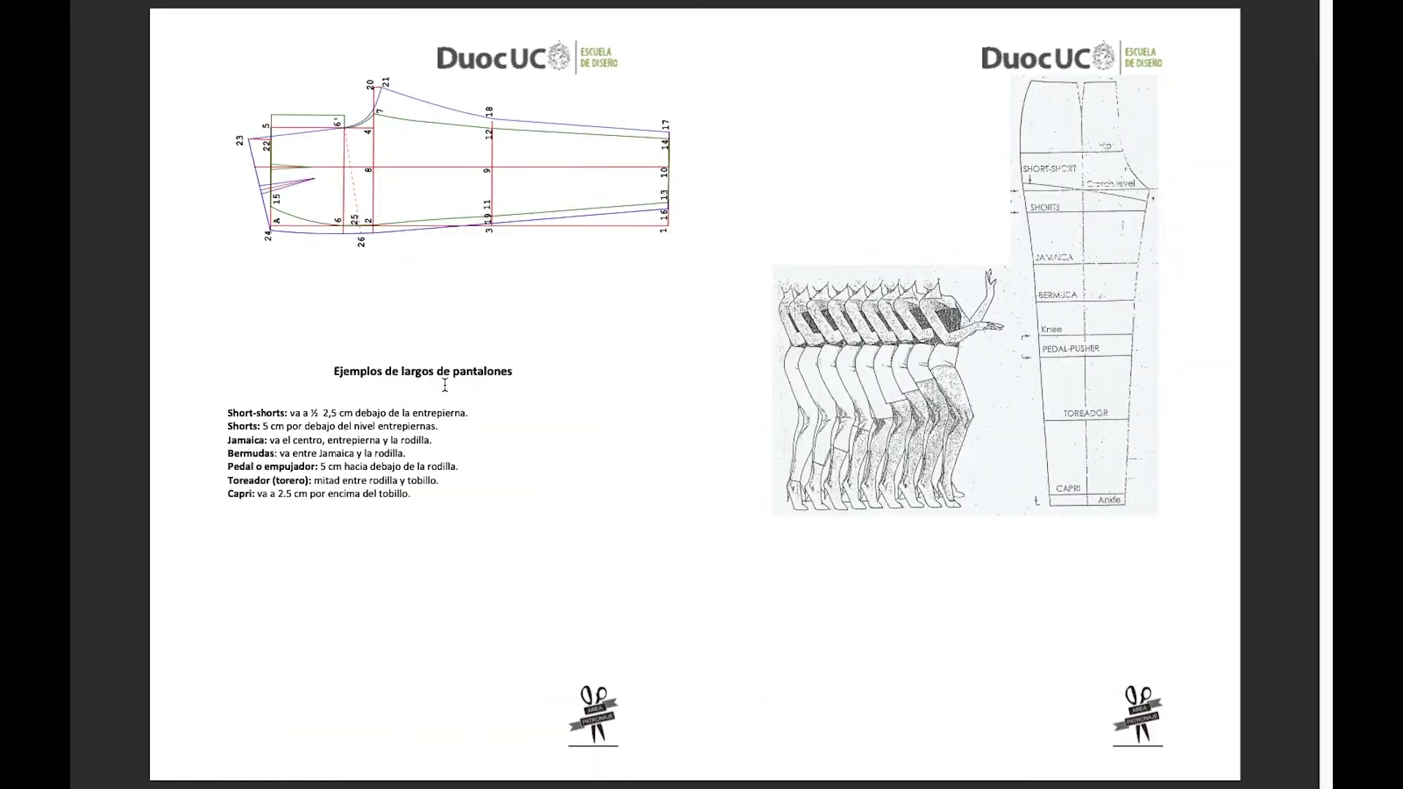
{"action": "scroll", "coordinate": [446, 386], "scroll_direction": "up", "scroll_amount": 10}
{"action": "scroll", "coordinate": [449, 388], "scroll_direction": "down", "scroll_amount": 5}
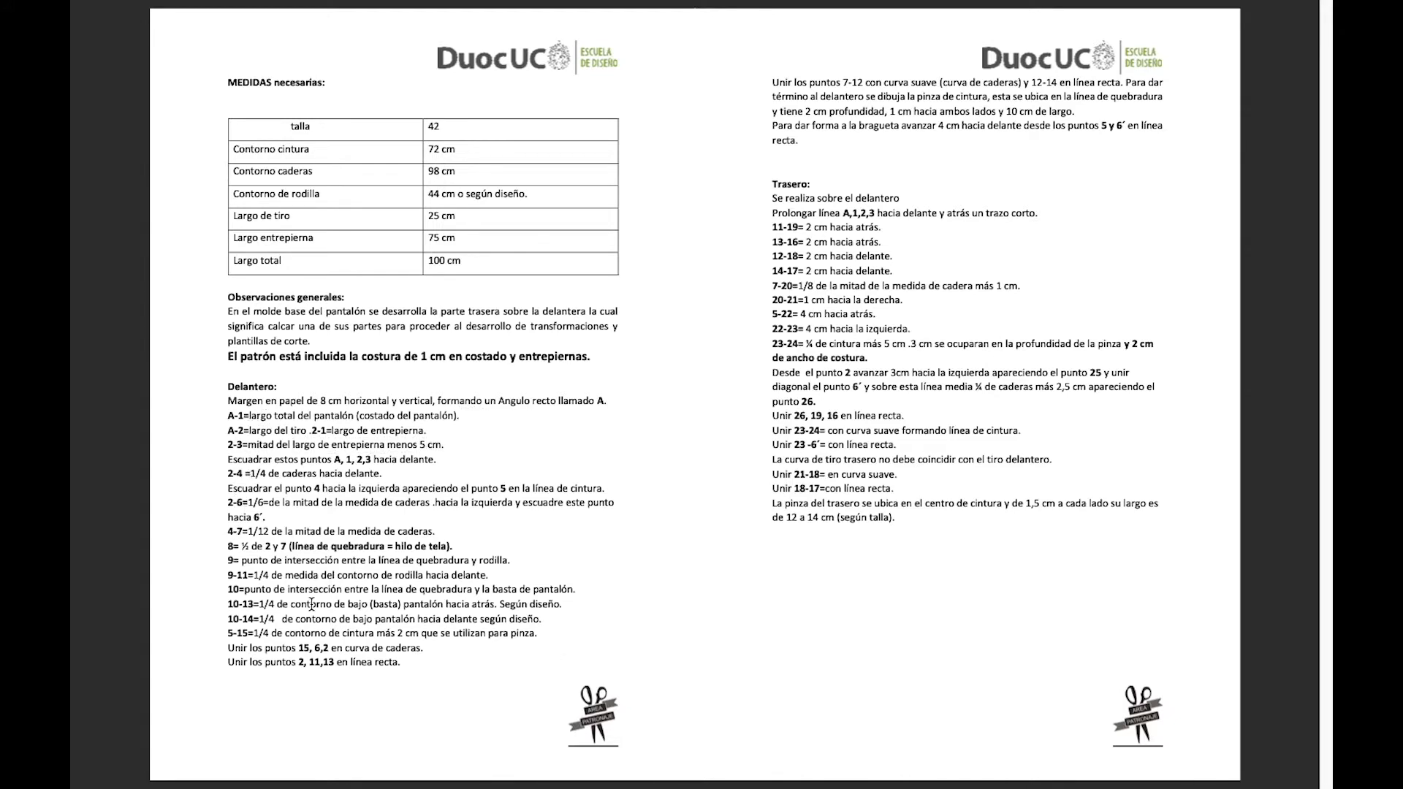
{"action": "scroll", "coordinate": [311, 605], "scroll_direction": "down", "scroll_amount": 2}
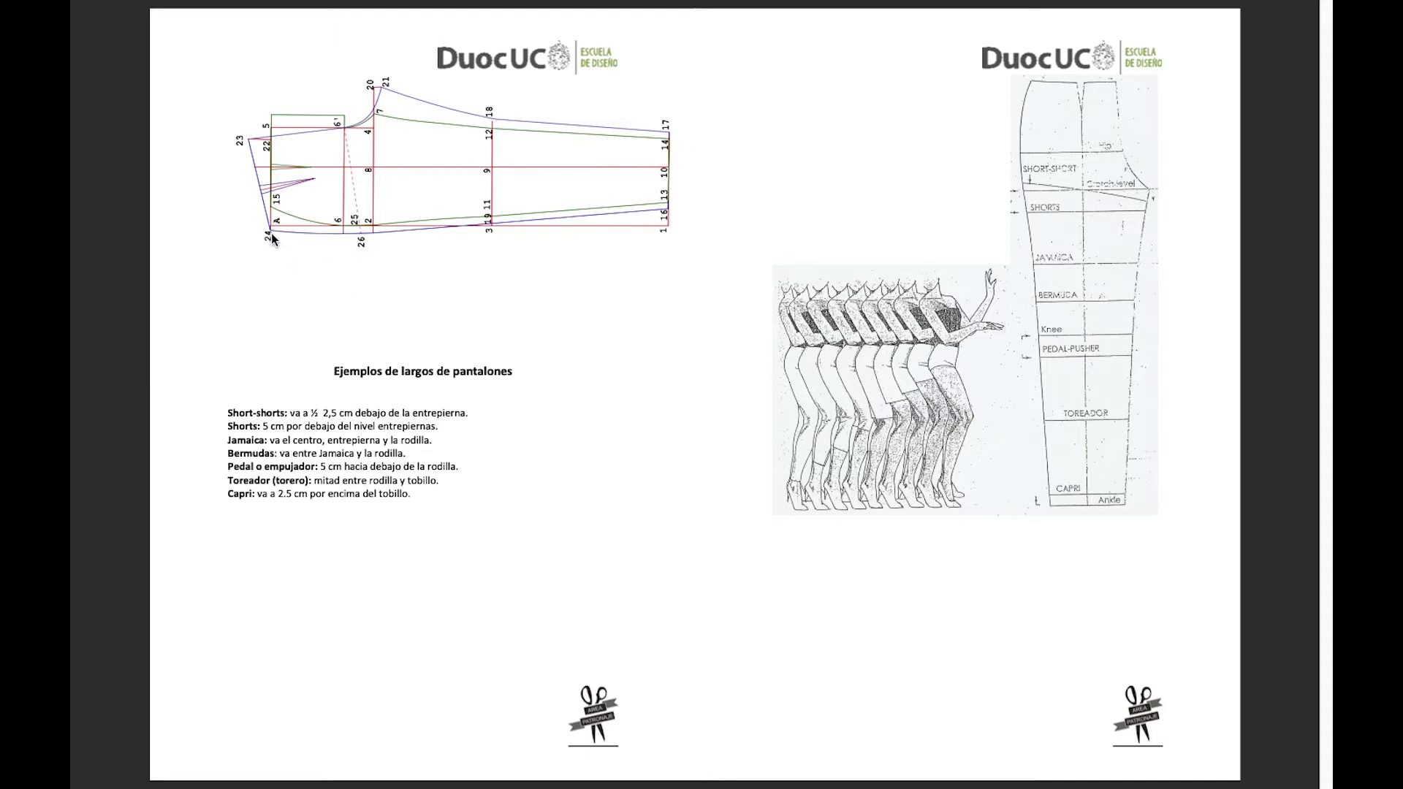
{"action": "mouse_move", "coordinate": [920, 785]}
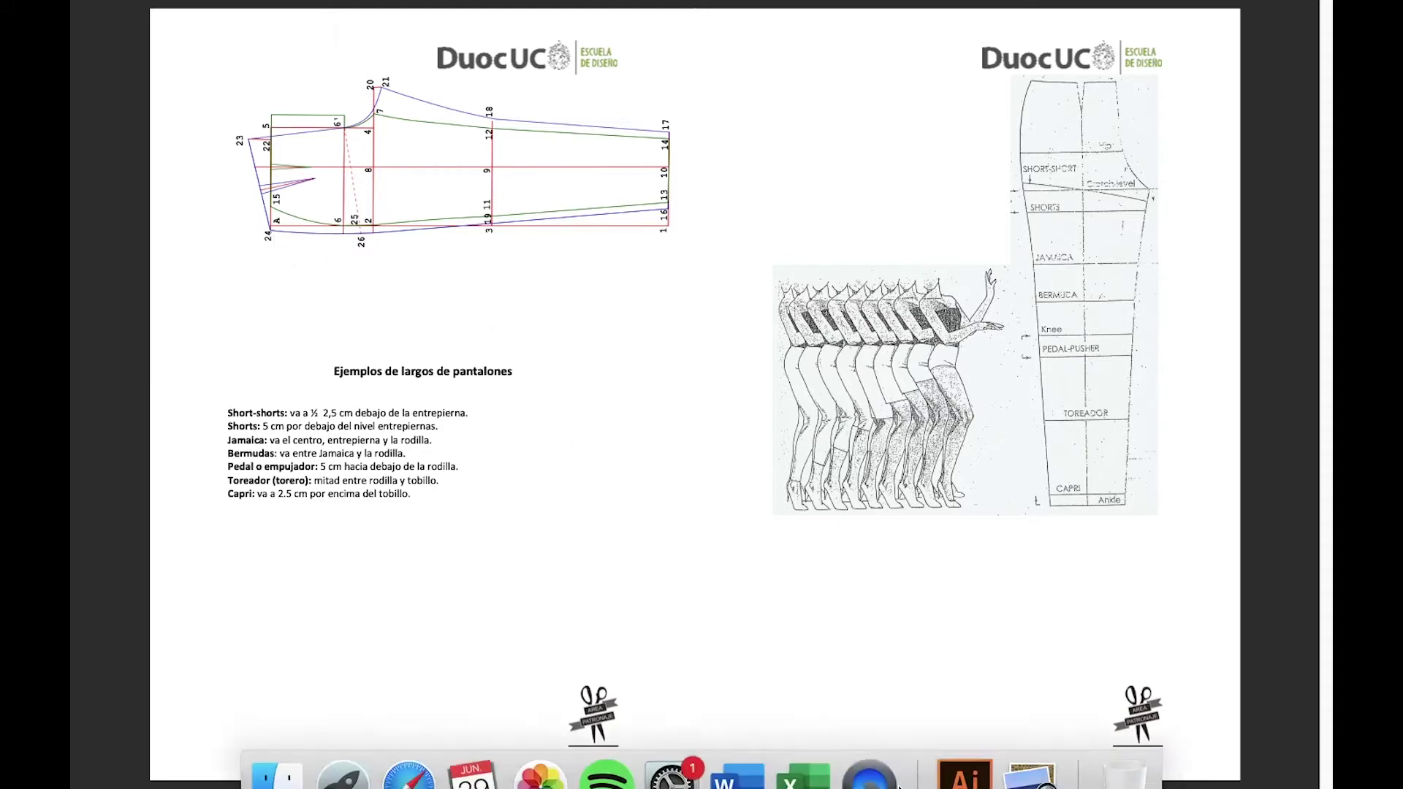
Step: Switch back to Illustrator and place a horizontal guide near the artboard's bottom edge and a vertical guide 8 cm from its left edge
{"action": "left_click", "coordinate": [963, 749]}
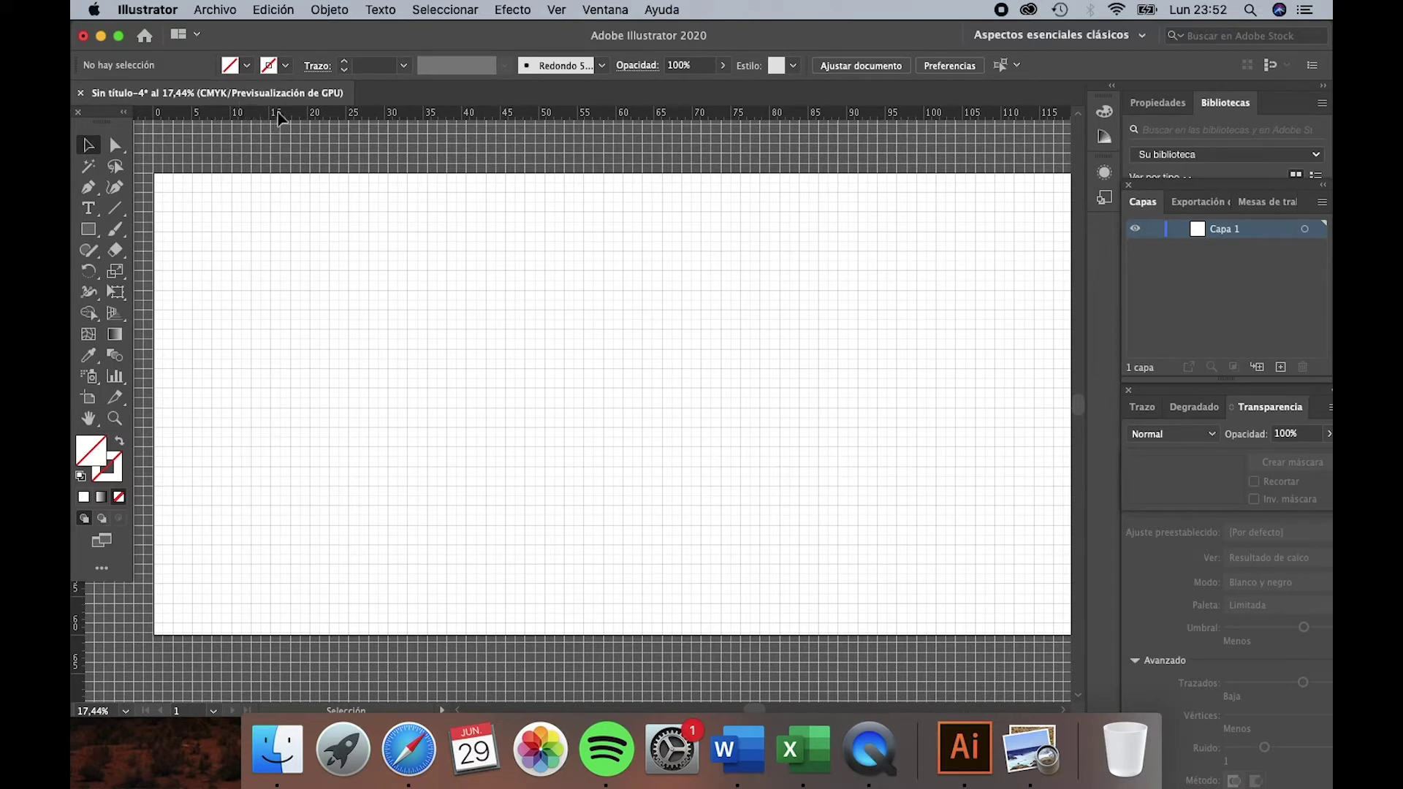
{"action": "left_click_drag", "start_coordinate": [333, 115], "coordinate": [340, 173]}
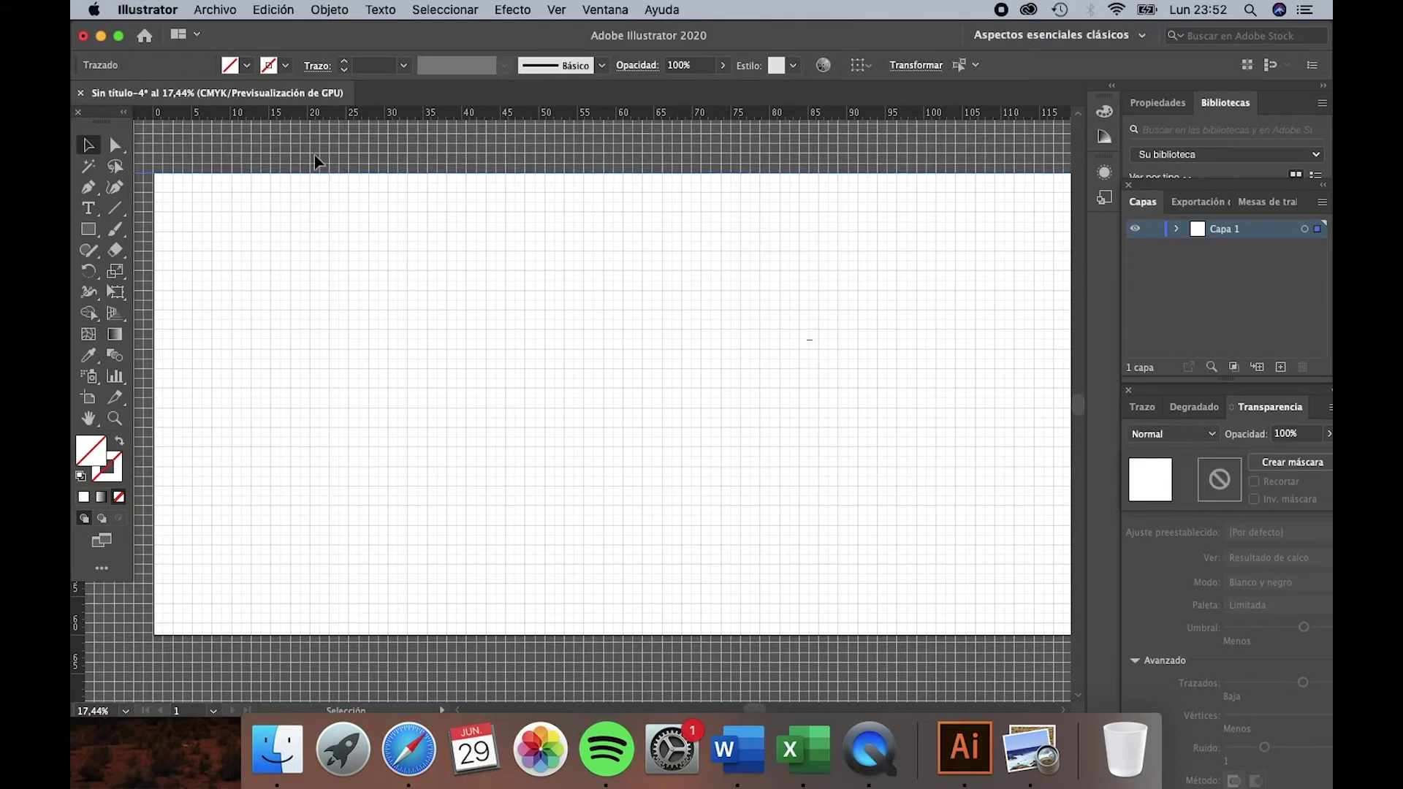
{"action": "left_click_drag", "start_coordinate": [204, 269], "coordinate": [254, 585]}
{"action": "left_click_drag", "start_coordinate": [110, 136], "coordinate": [478, 267]}
{"action": "left_click_drag", "start_coordinate": [74, 271], "coordinate": [217, 278]}
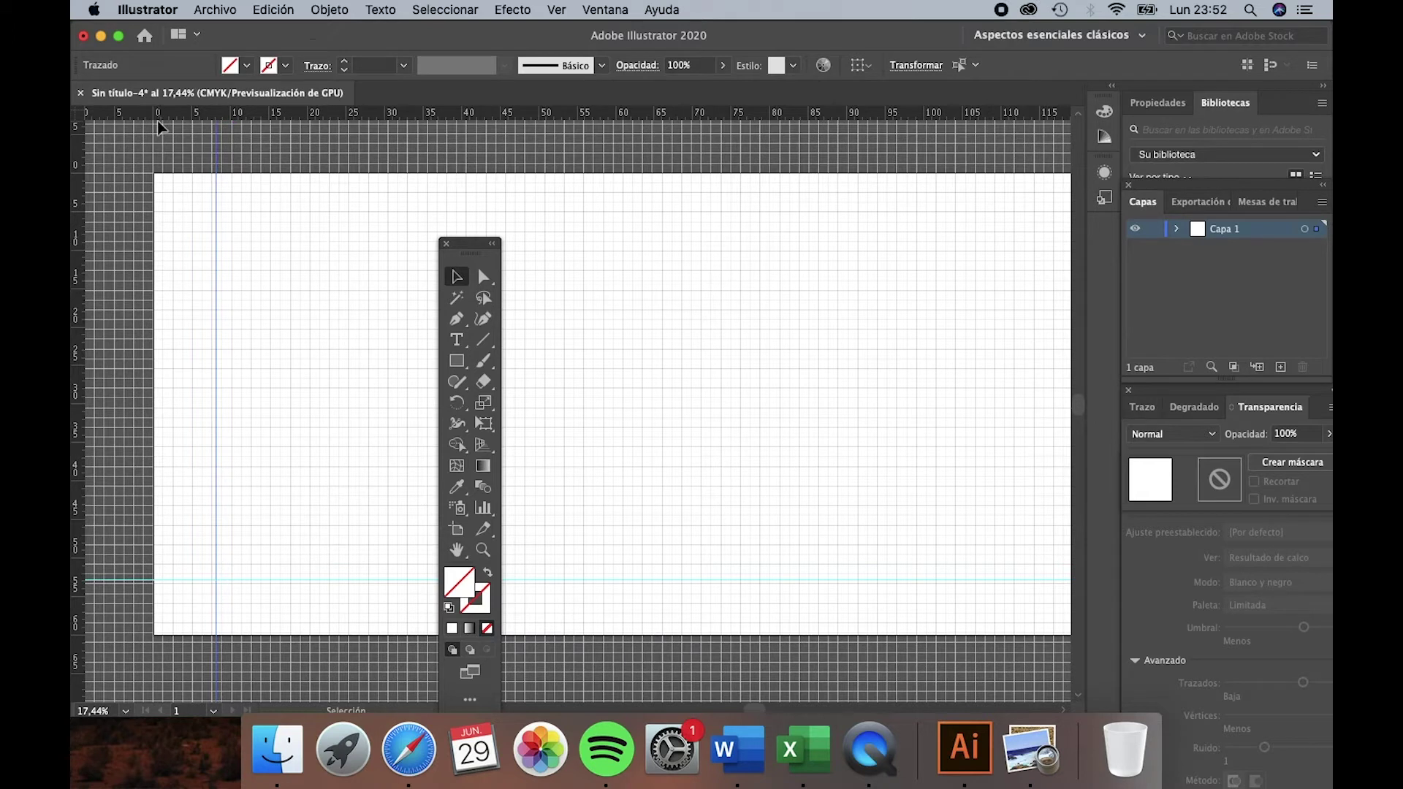
Step: Adjust the horizontal guide so that it lies 8 cm above the artboard's bottom edge
{"action": "left_click", "coordinate": [216, 126]}
{"action": "left_click", "coordinate": [95, 582]}
{"action": "left_click_drag", "start_coordinate": [95, 583], "coordinate": [99, 580]}
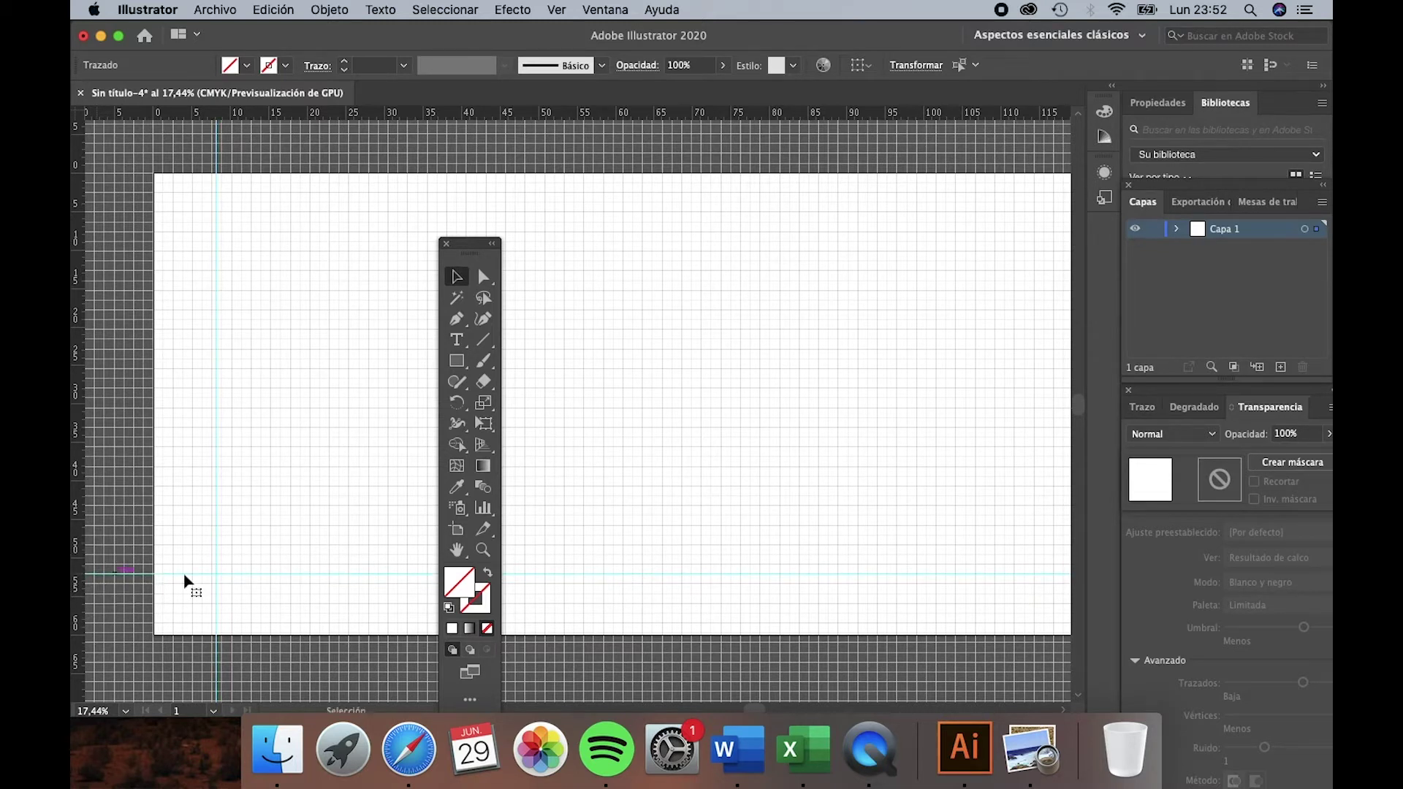
Step: Move the tools panel beside the artboard's left edge and lock the guides
{"action": "left_click_drag", "start_coordinate": [475, 250], "coordinate": [140, 187]}
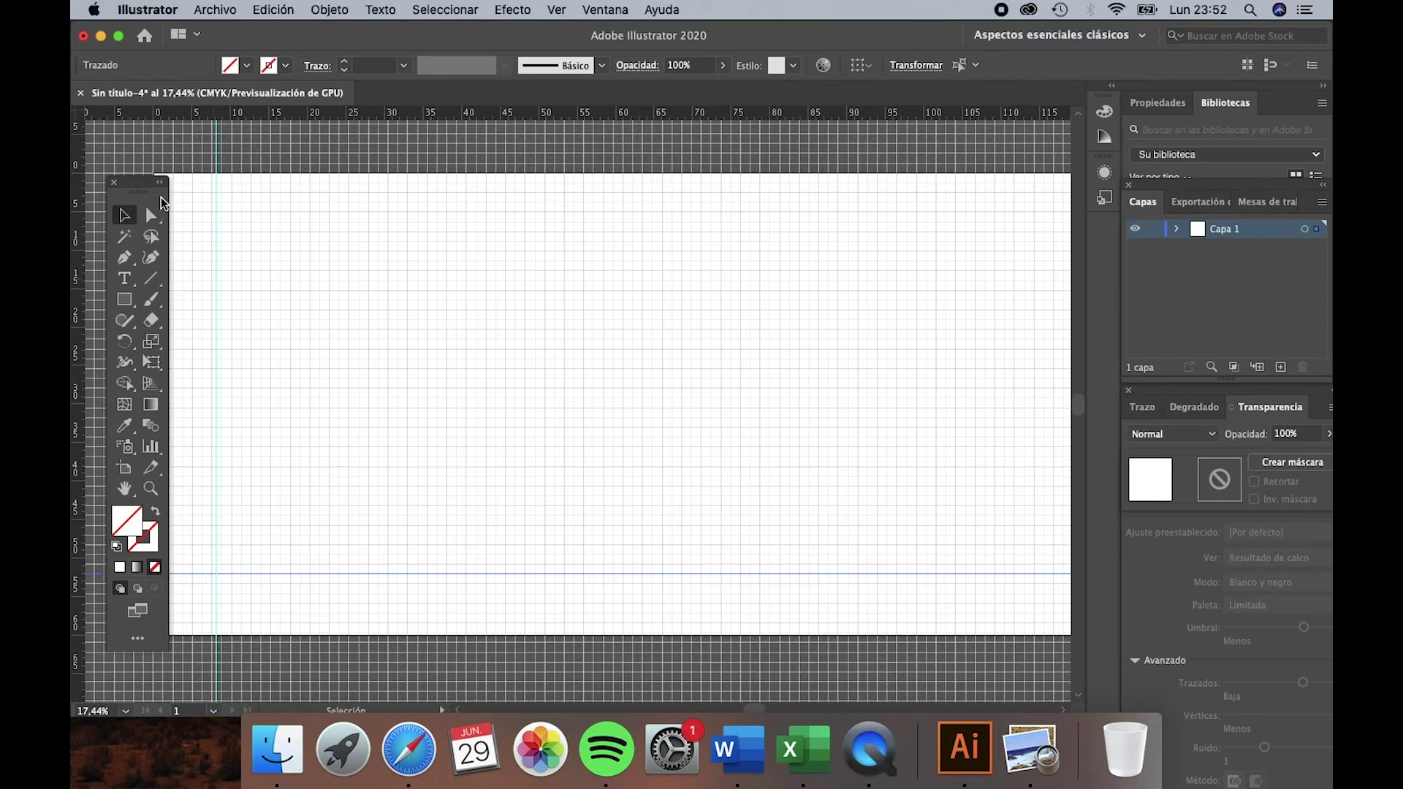
{"action": "left_click_drag", "start_coordinate": [139, 183], "coordinate": [121, 171]}
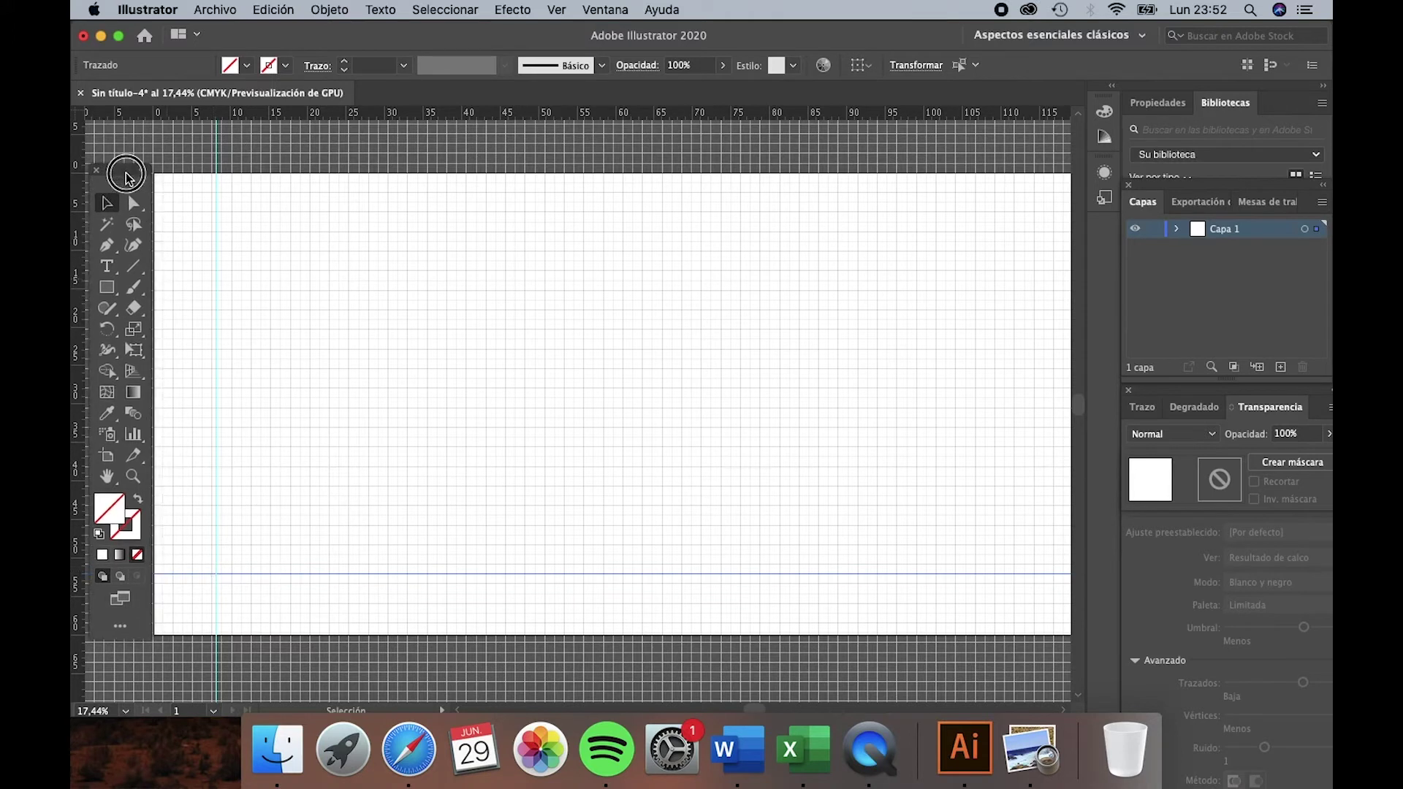
{"action": "right_click", "coordinate": [215, 142]}
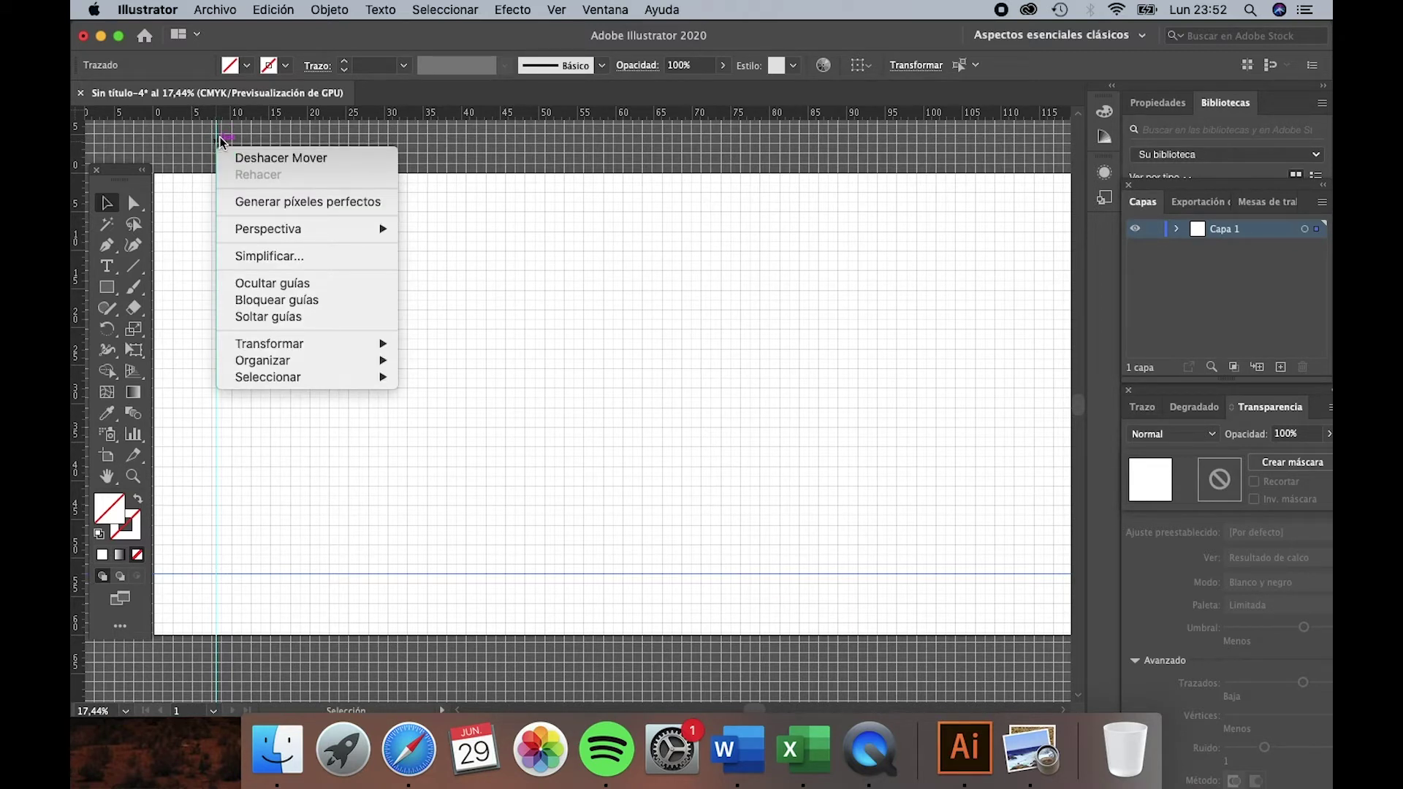
{"action": "left_click", "coordinate": [299, 300]}
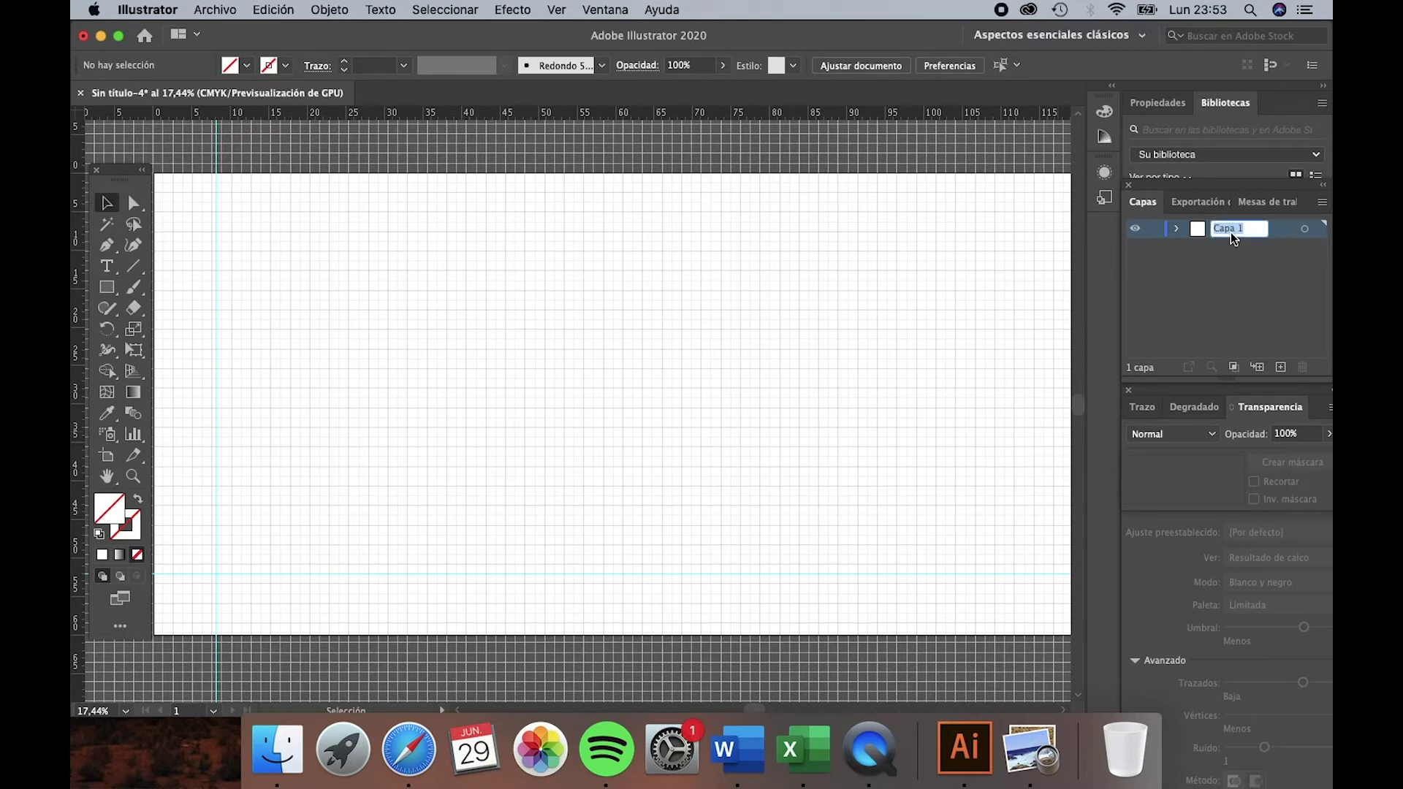
Step: Rename the layer Capa 1 as "Líneas Auxiliares"
{"action": "key", "text": "BackSpace"}
{"action": "type", "text": "Liínea"}
{"action": "type", "text": "s Auxiliares"}
{"action": "key", "text": "Return"}
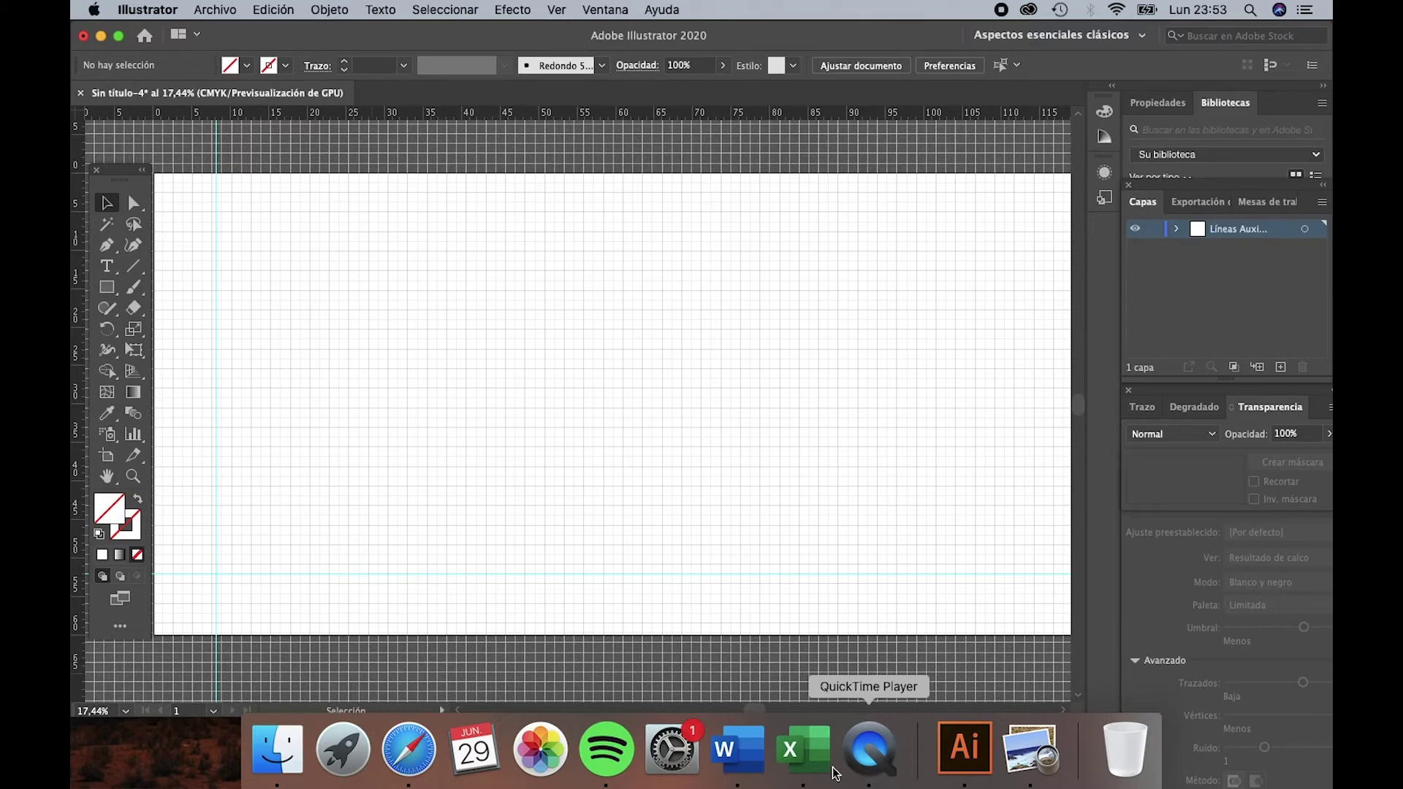
Step: Switch to Preview to consult the trouser pattern diagram, then return to Illustrator
{"action": "left_click", "coordinate": [1030, 747]}
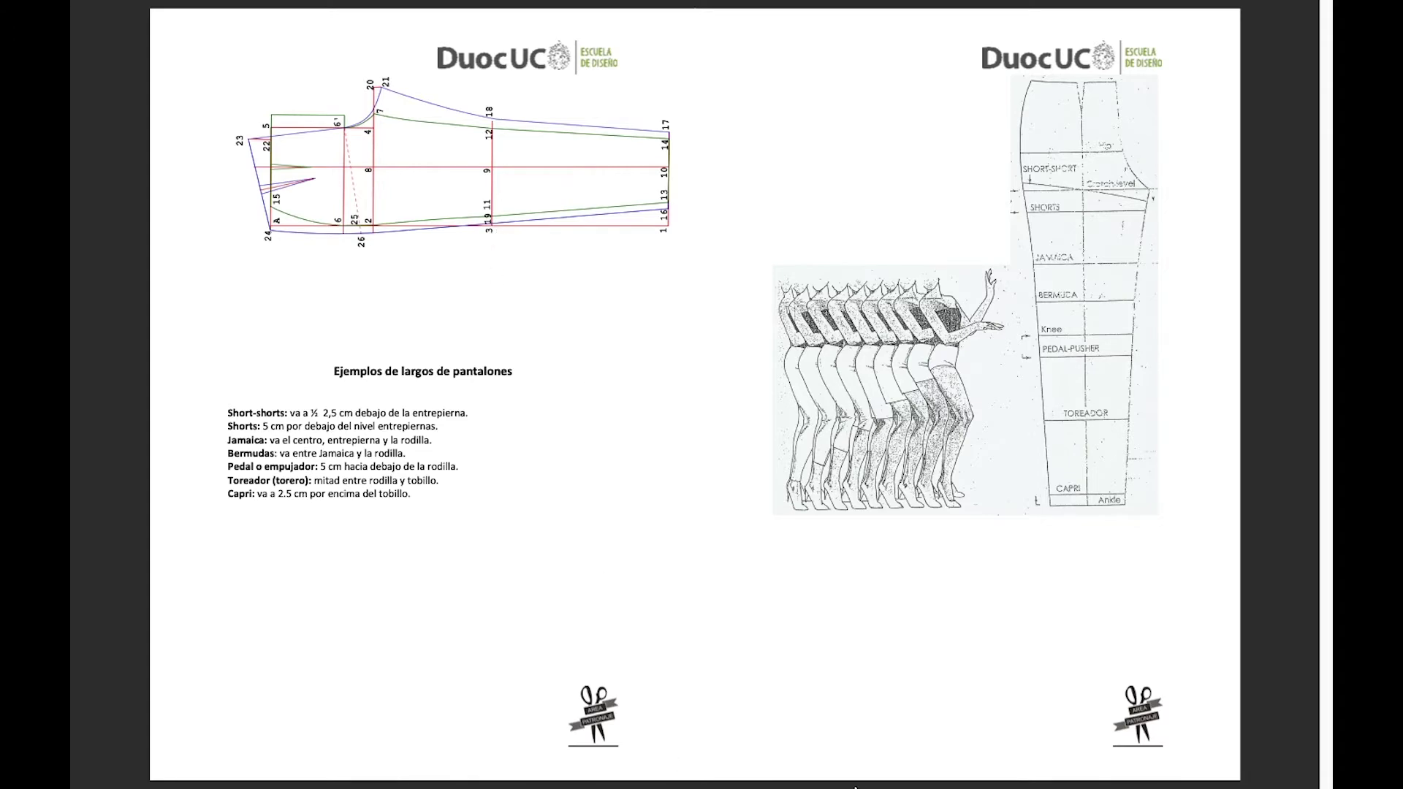
{"action": "mouse_move", "coordinate": [855, 787]}
{"action": "left_click", "coordinate": [965, 747]}
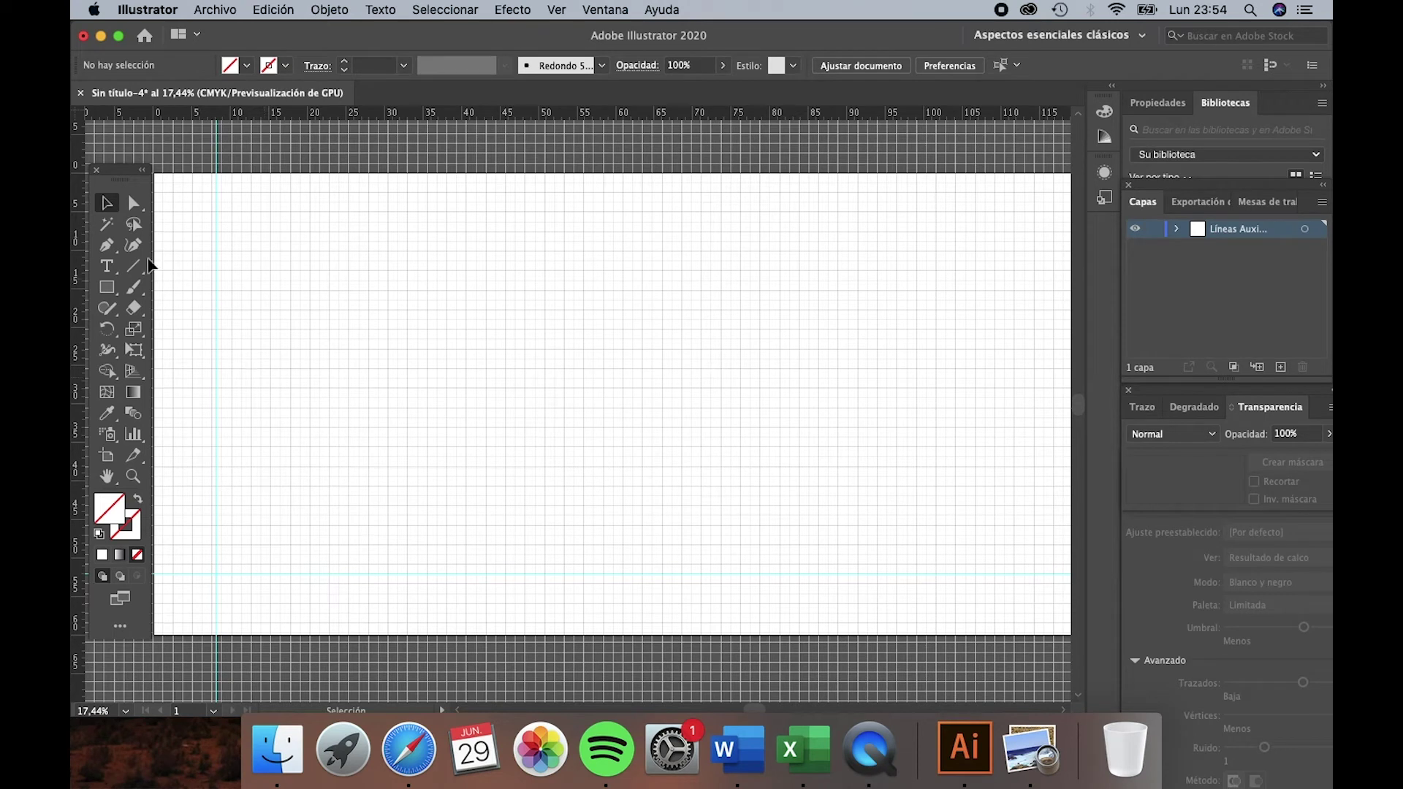
Step: Draw a horizontal Pen line about 100 cm long along the horizontal guide, starting at the intersection of the two guides
{"action": "left_click", "coordinate": [112, 247]}
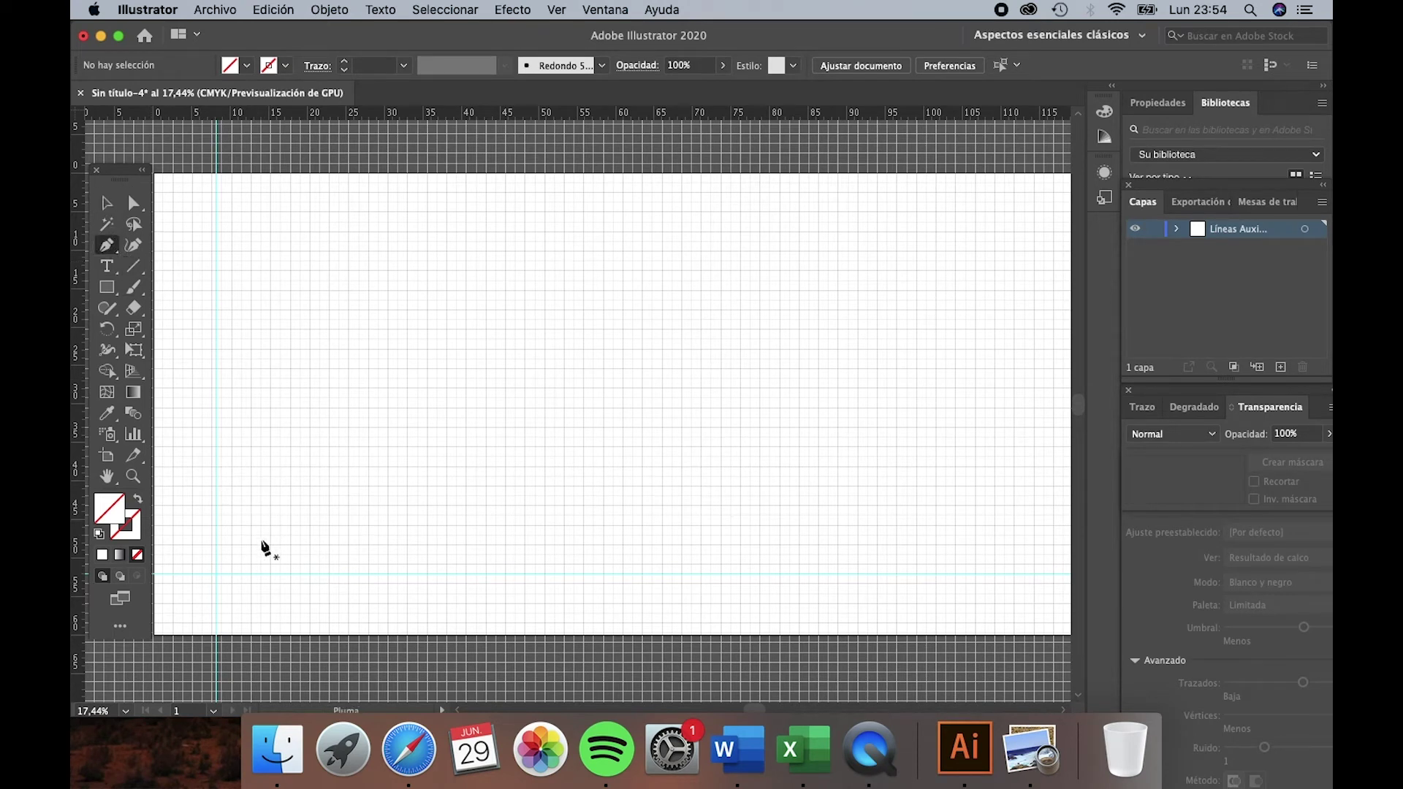
{"action": "left_click", "coordinate": [216, 574]}
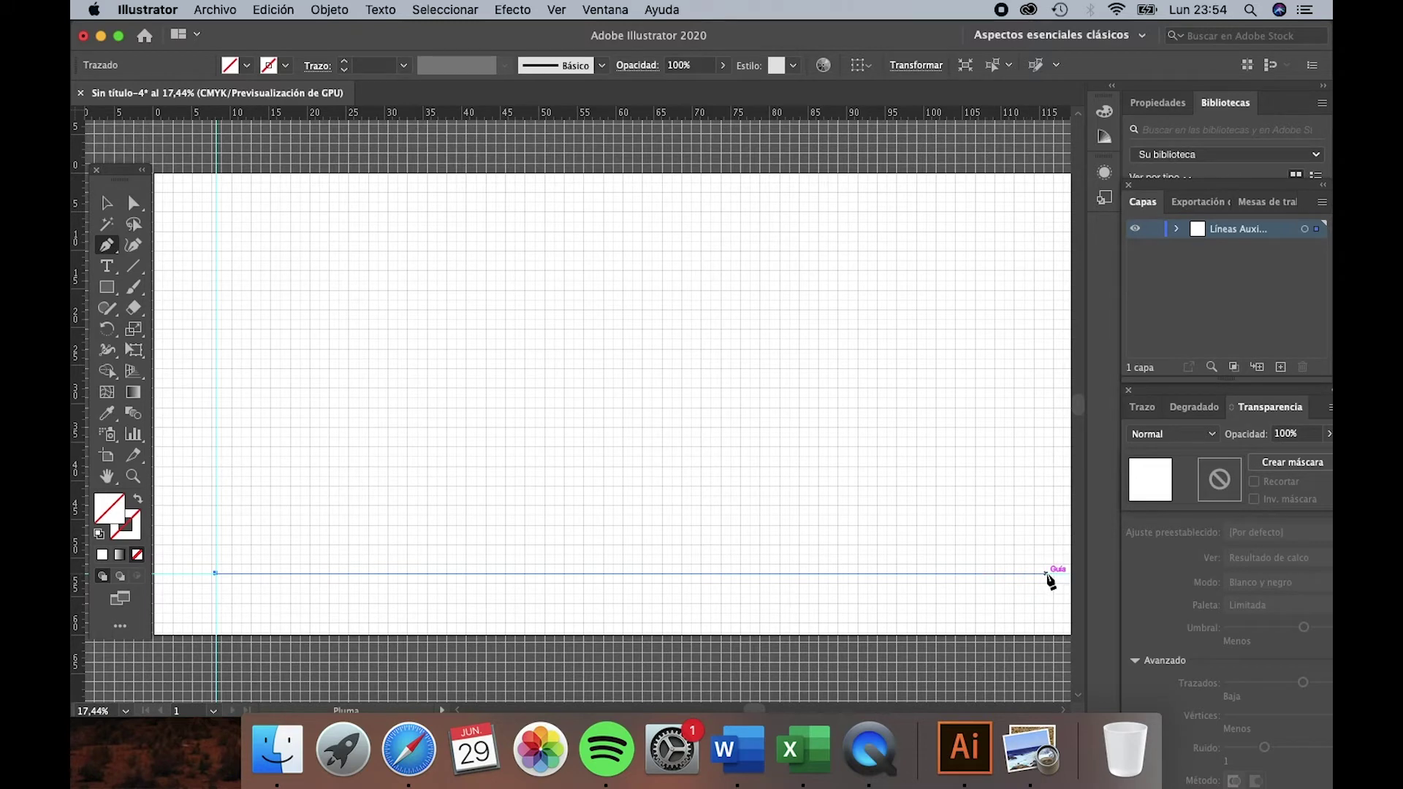
{"action": "scroll", "coordinate": [1041, 583], "scroll_direction": "down", "scroll_amount": 2}
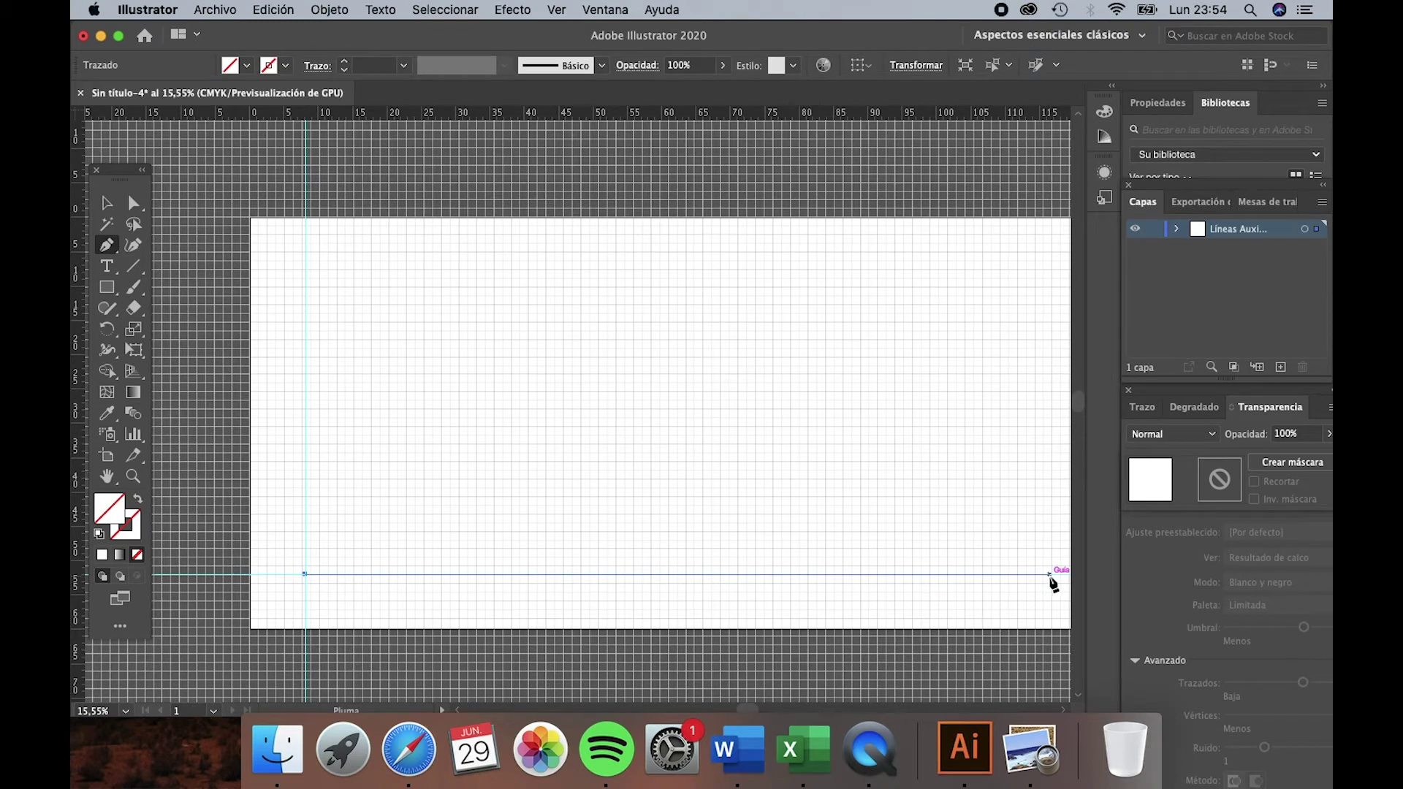
{"action": "scroll", "coordinate": [1061, 708], "scroll_direction": "right", "scroll_amount": 2}
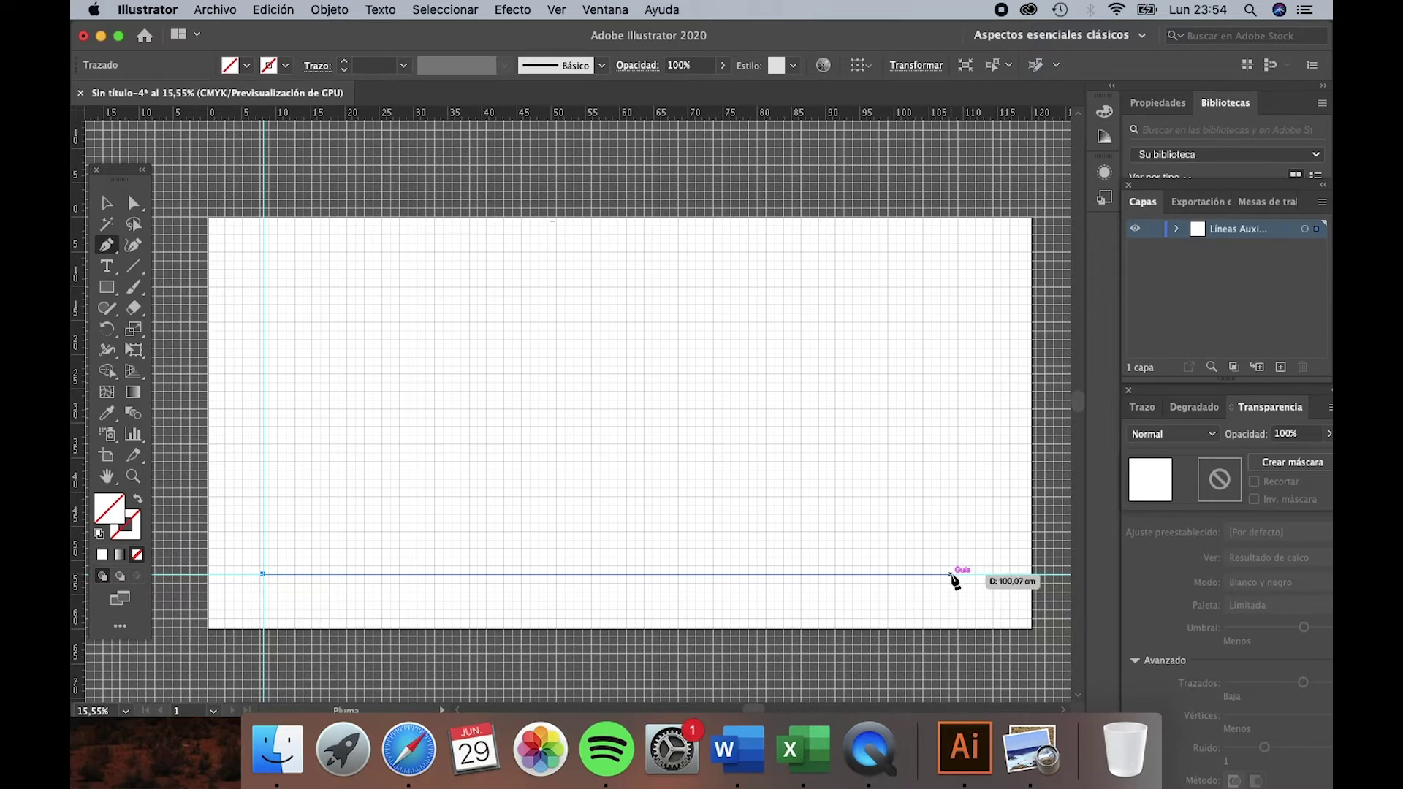
{"action": "left_click", "coordinate": [950, 574]}
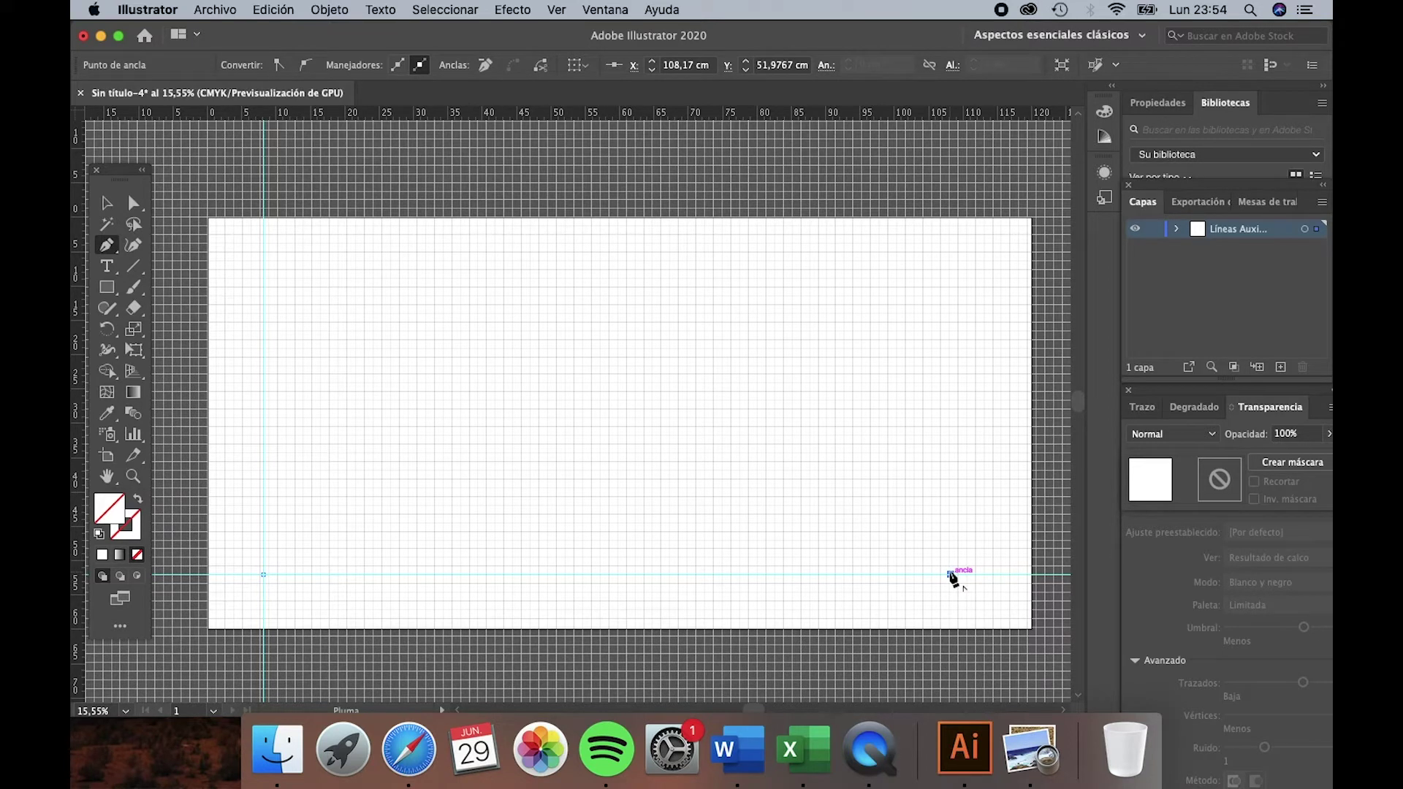
Step: Give the horizontal base line a red stroke of 3 pt
{"action": "key", "text": "v"}
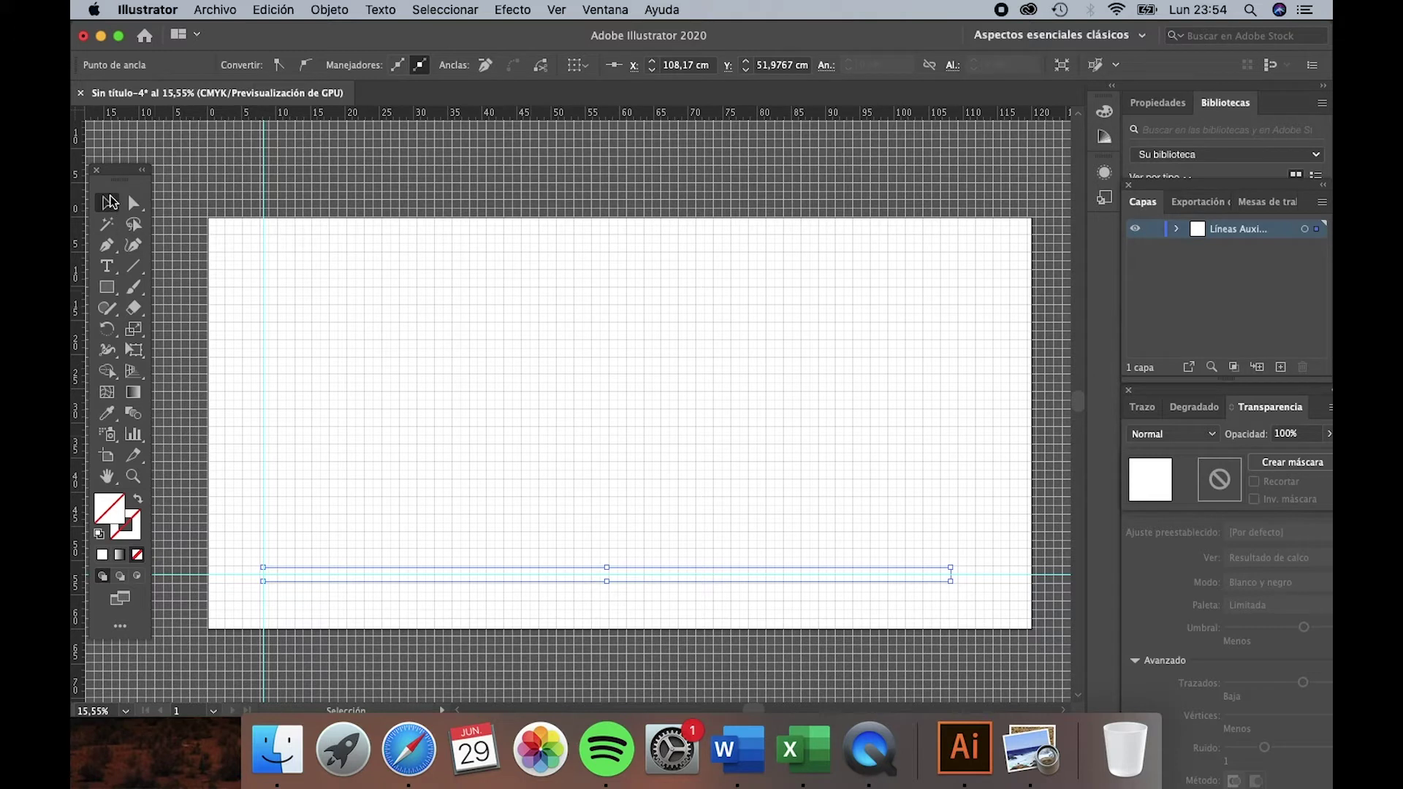
{"action": "left_click", "coordinate": [376, 576]}
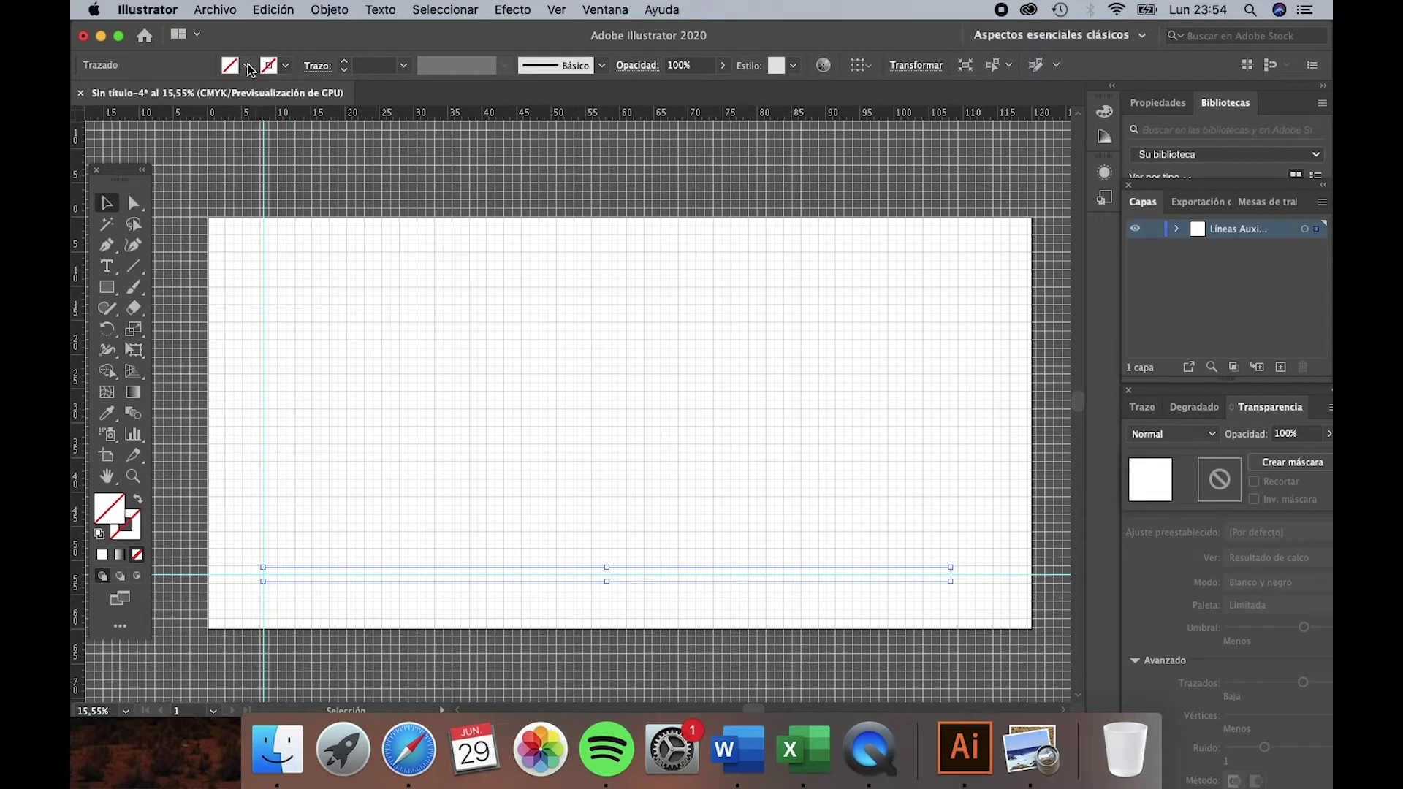
{"action": "left_click", "coordinate": [285, 66]}
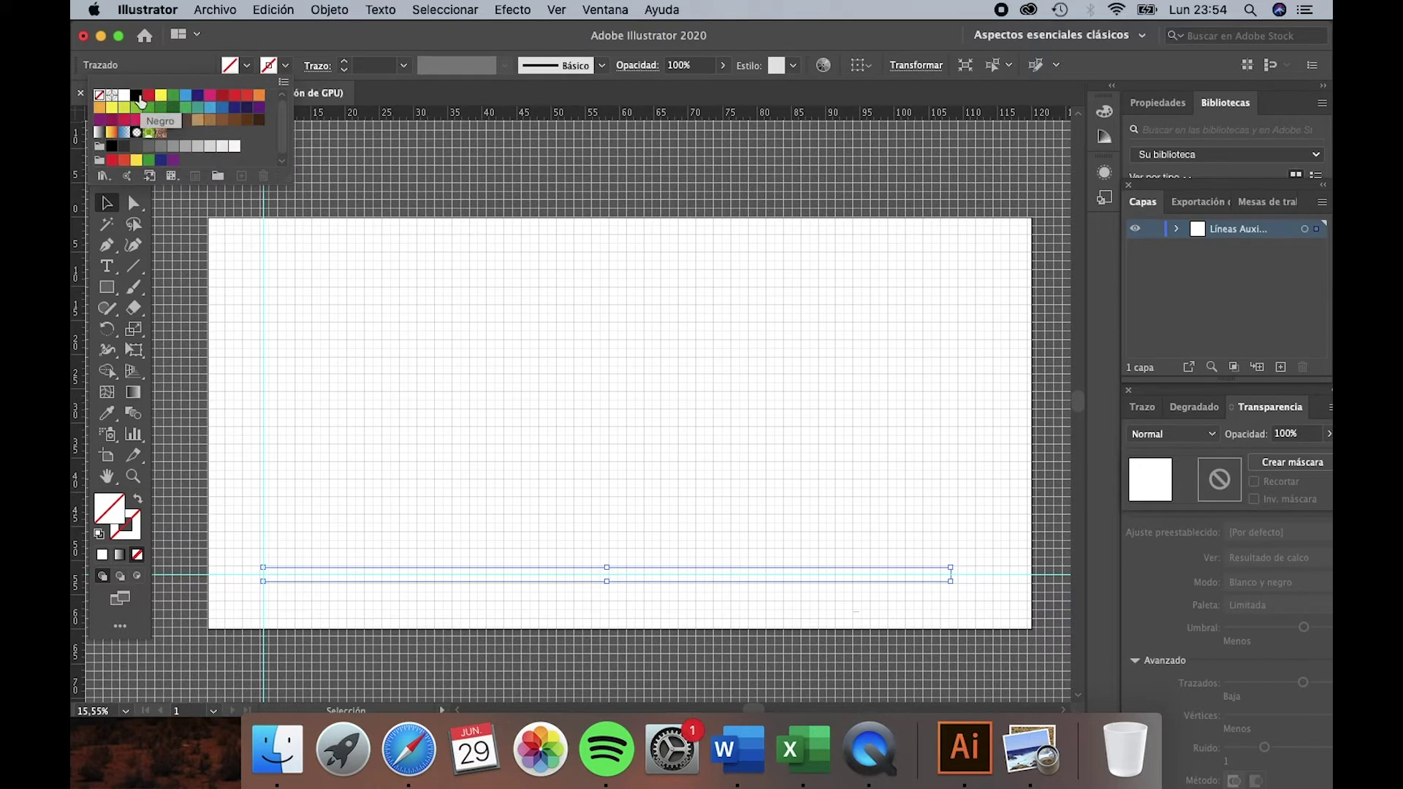
{"action": "left_click", "coordinate": [149, 95]}
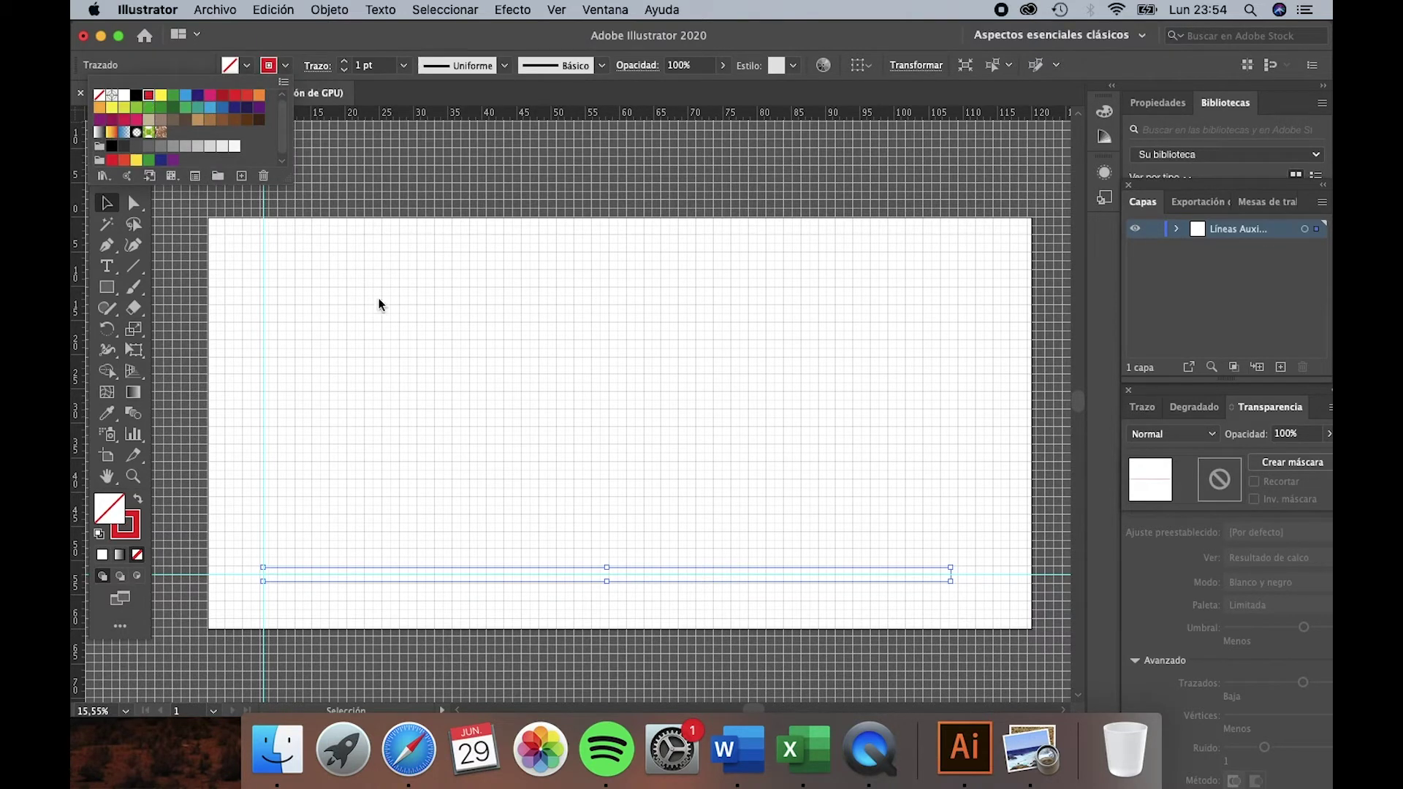
{"action": "left_click", "coordinate": [404, 68]}
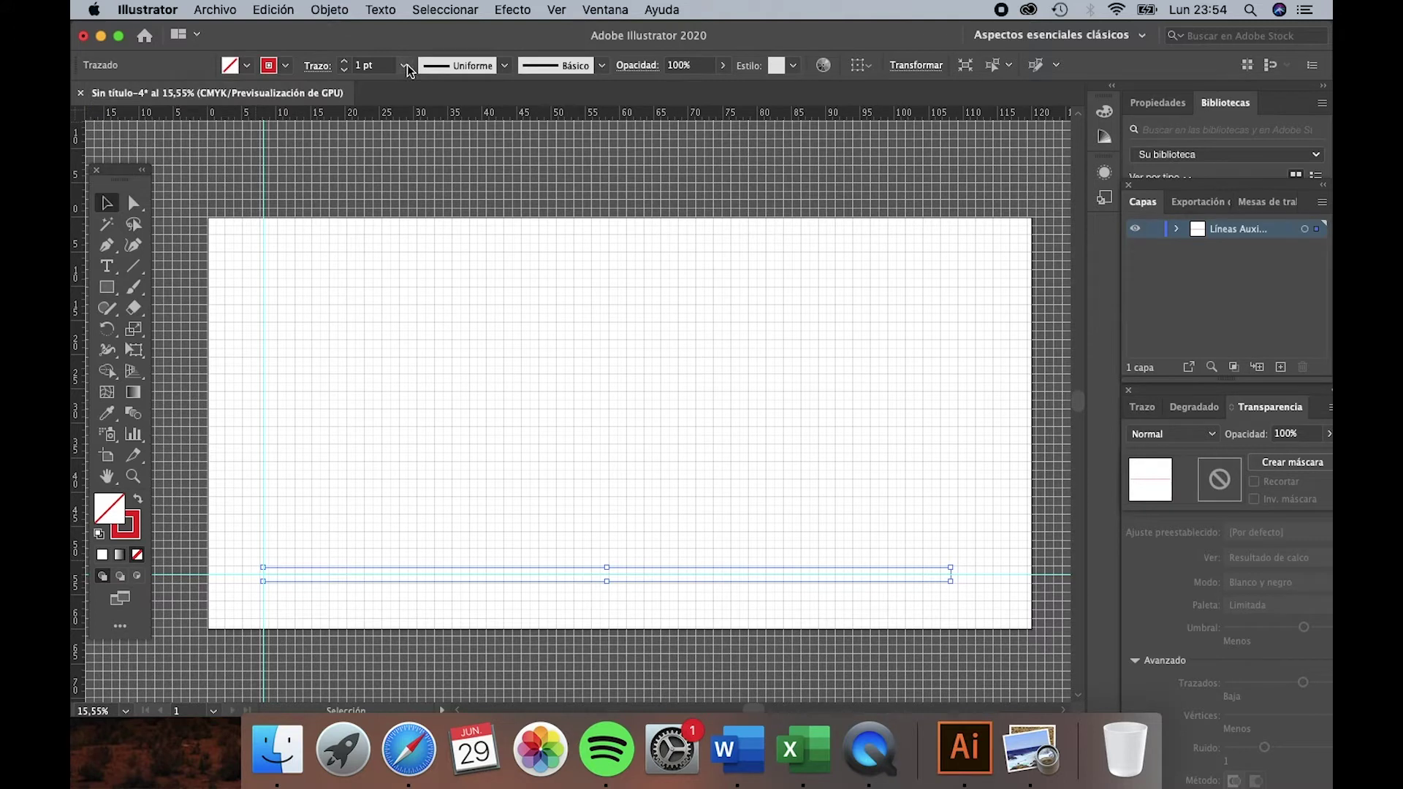
{"action": "left_click", "coordinate": [404, 69]}
{"action": "left_click", "coordinate": [427, 181]}
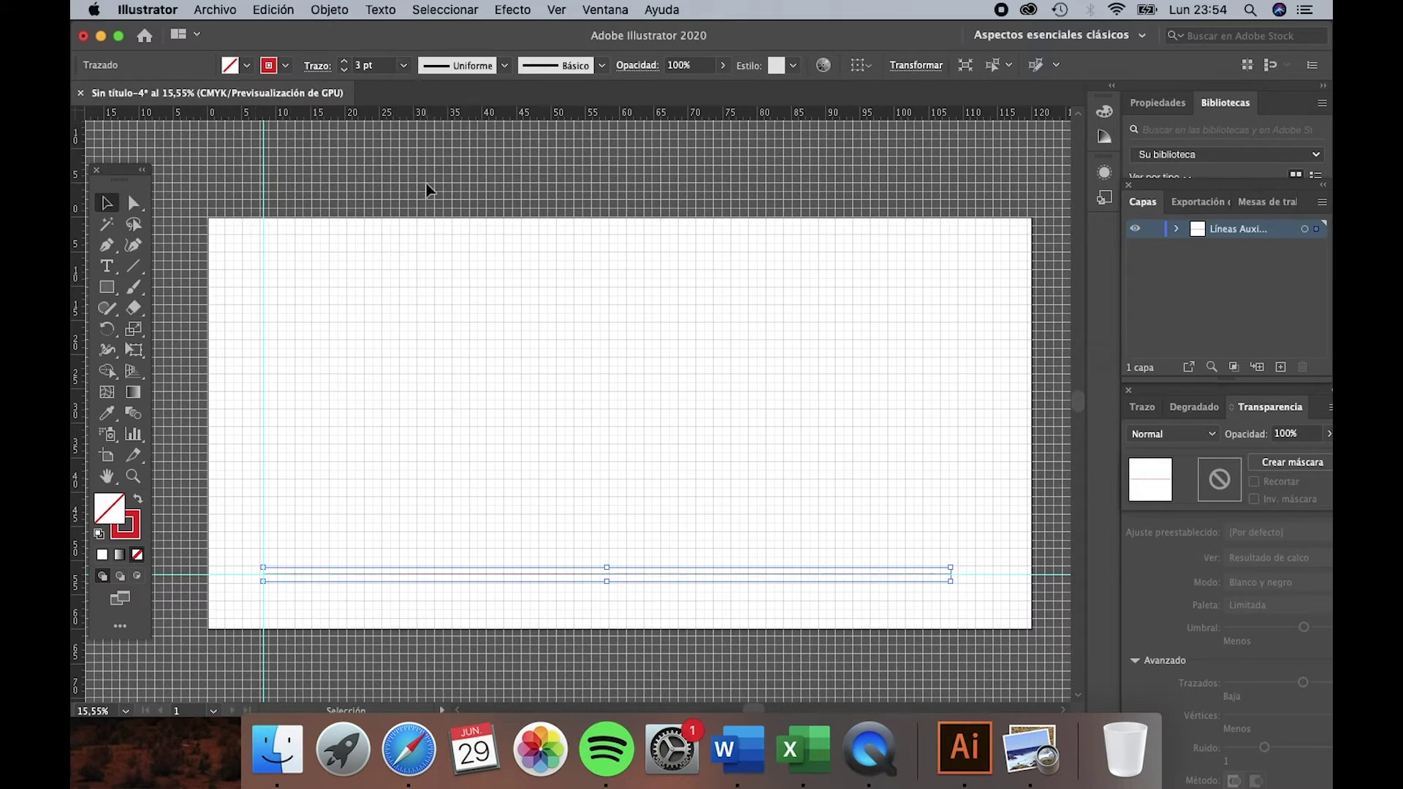
{"action": "left_click", "coordinate": [448, 356]}
Step: Add the text label "A" below the start of the base line
{"action": "scroll", "coordinate": [336, 585], "scroll_direction": "up", "scroll_amount": 1}
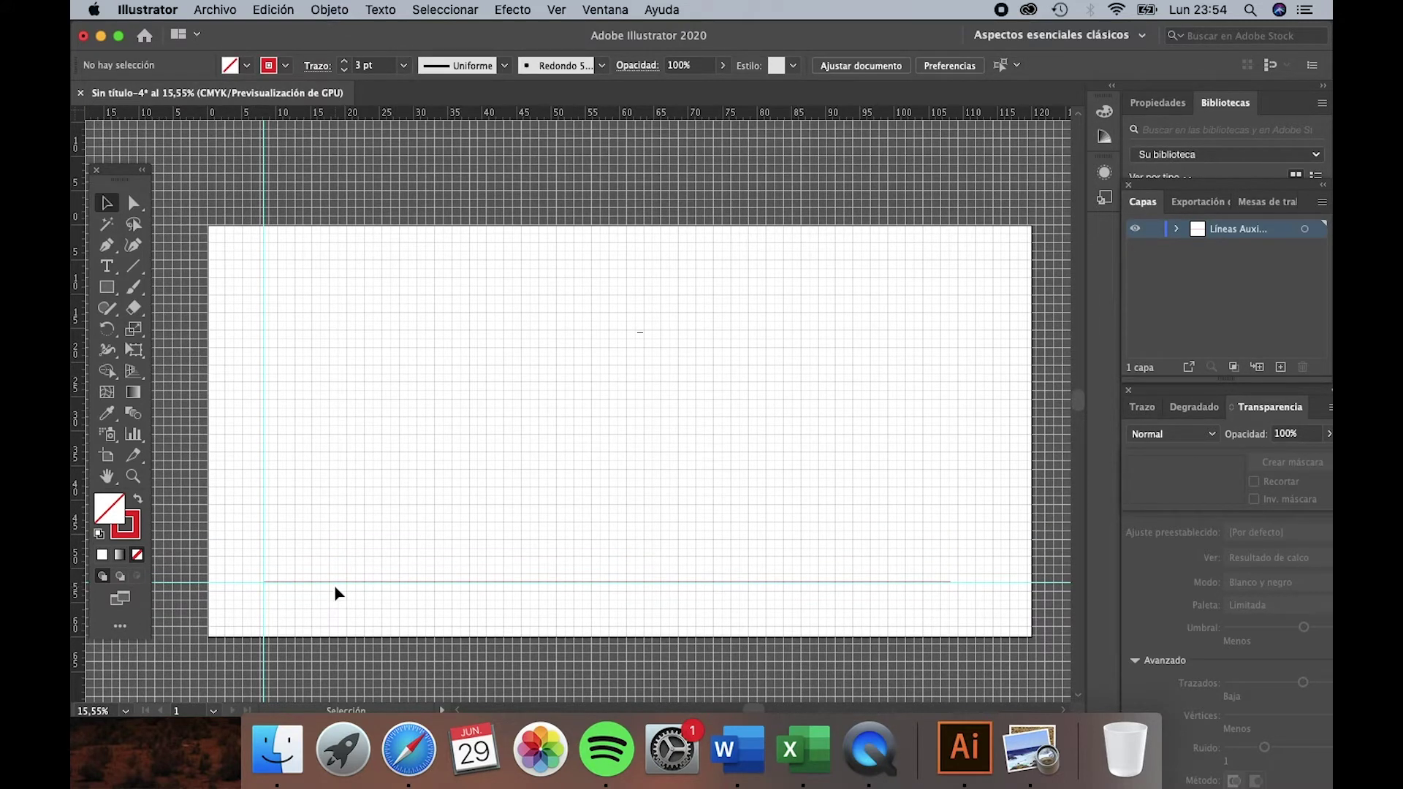
{"action": "scroll", "coordinate": [345, 585], "scroll_direction": "up", "scroll_amount": 3}
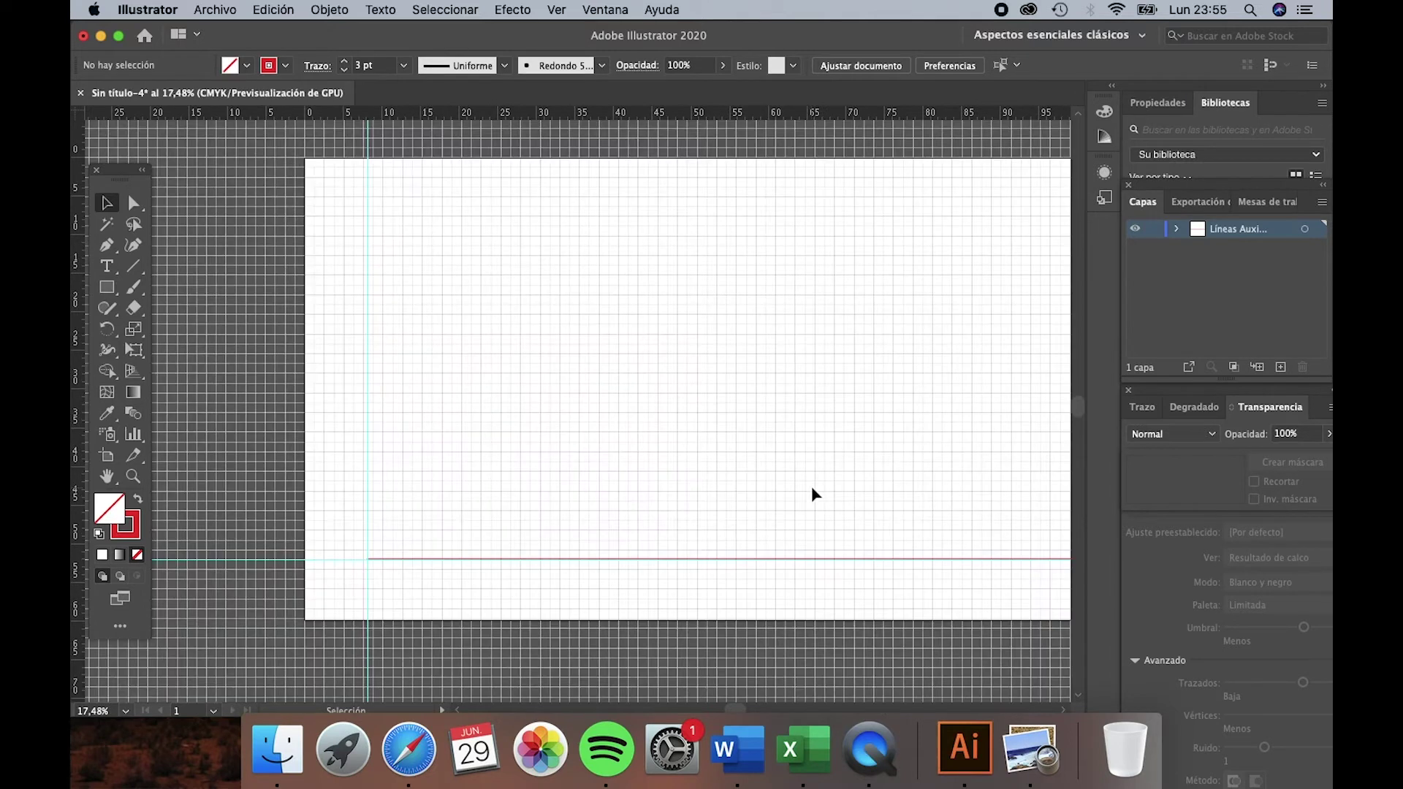
{"action": "left_click", "coordinate": [1064, 710]}
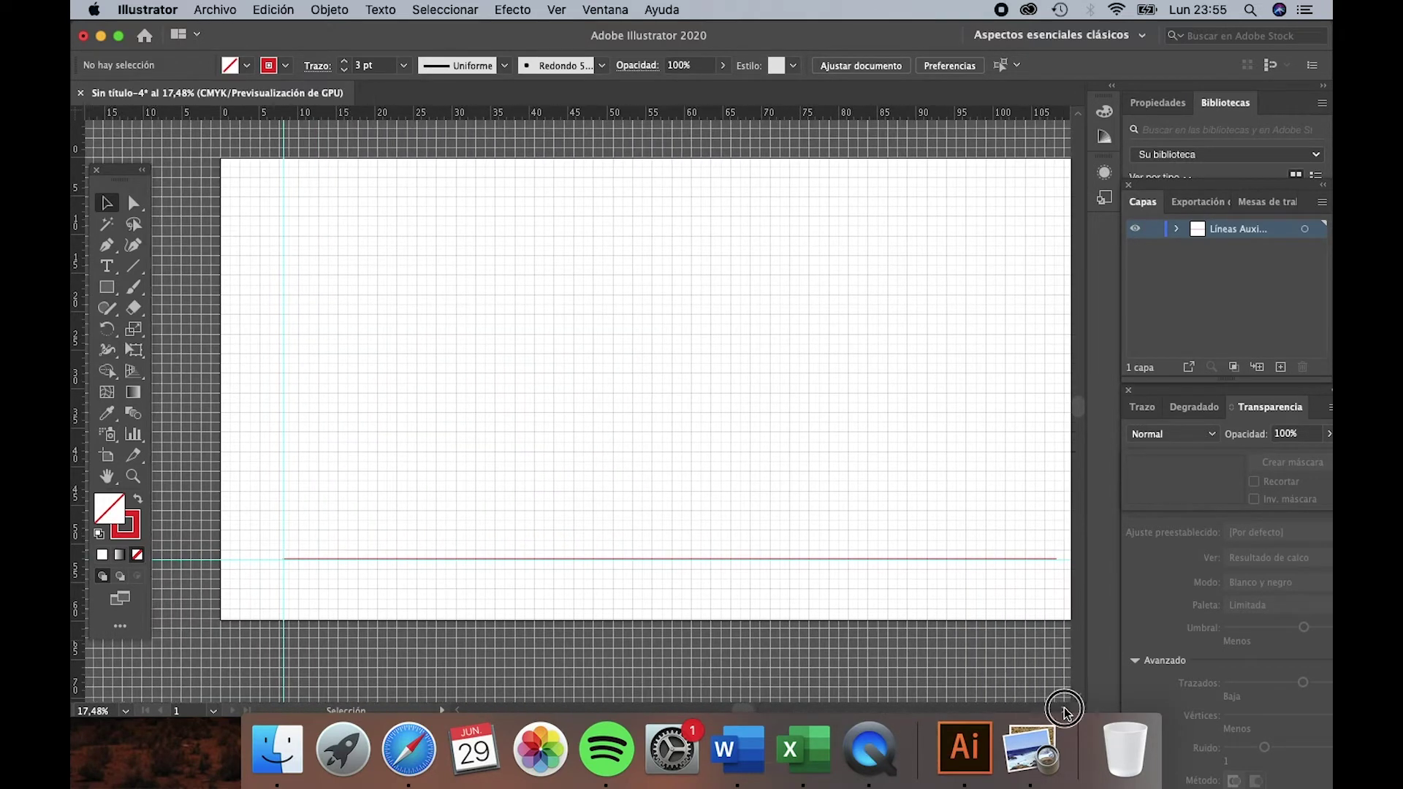
{"action": "left_click", "coordinate": [106, 266]}
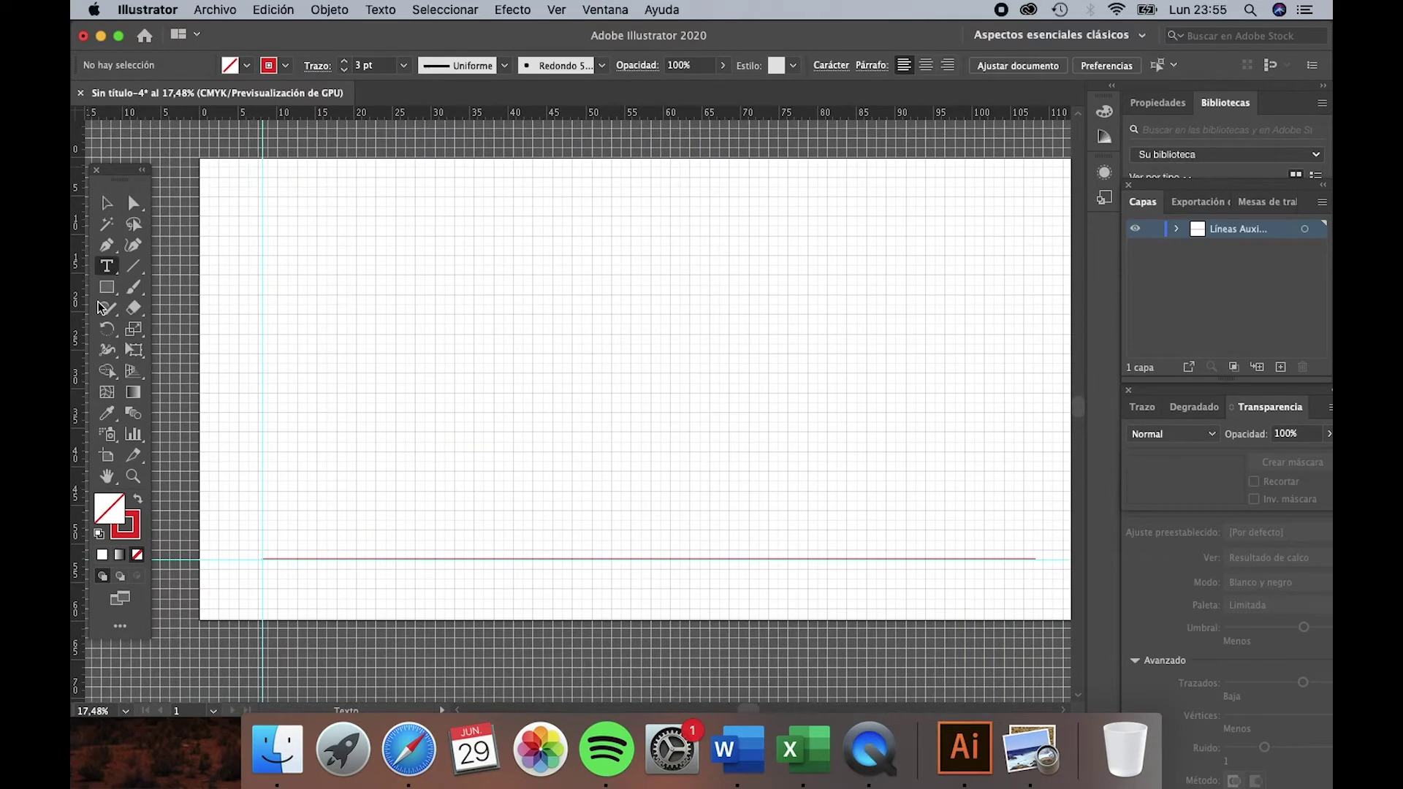
{"action": "left_click", "coordinate": [285, 587]}
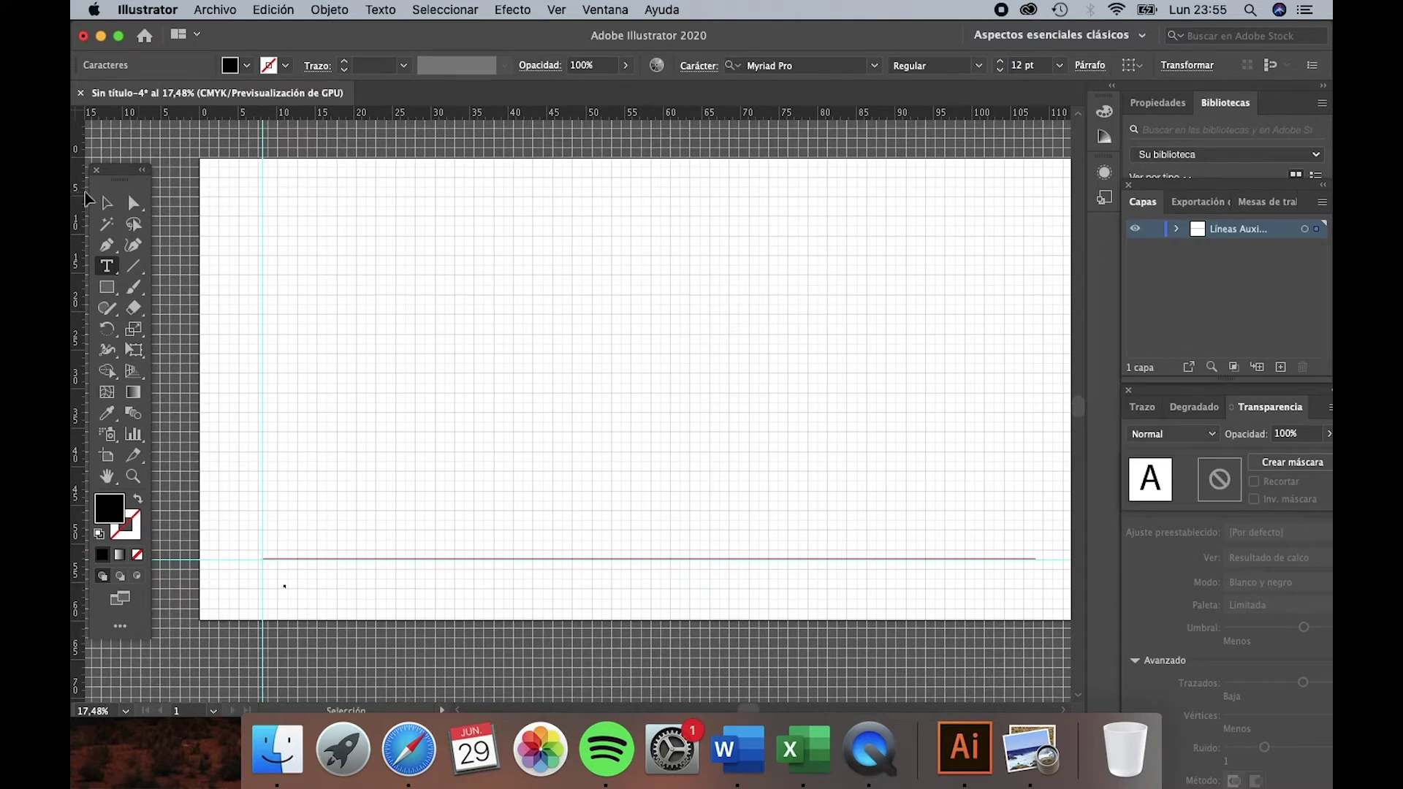
{"action": "key", "text": "Escape"}
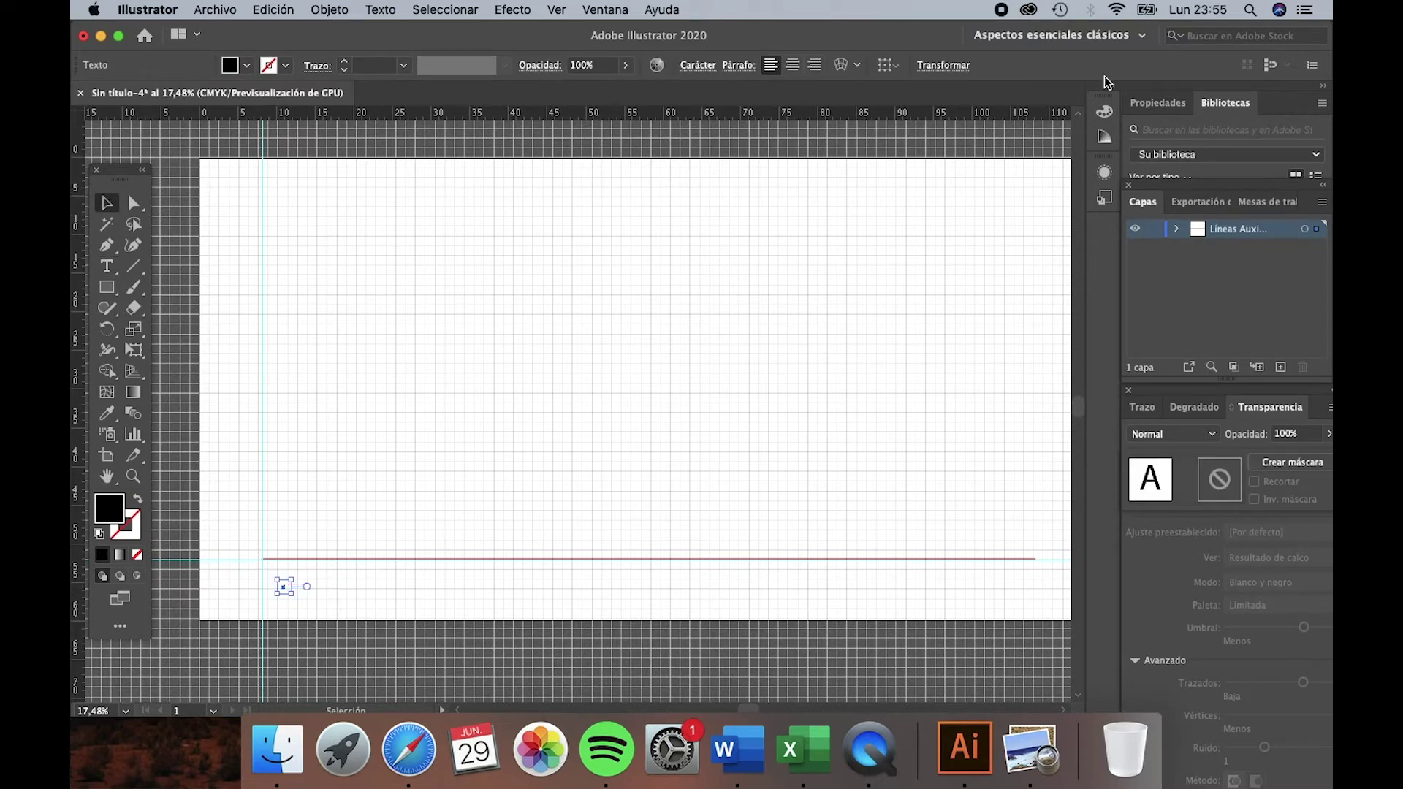
Step: Set the label "A" to 48 pt and move it directly beneath the base line's left end, beside the vertical guide
{"action": "left_click", "coordinate": [700, 67]}
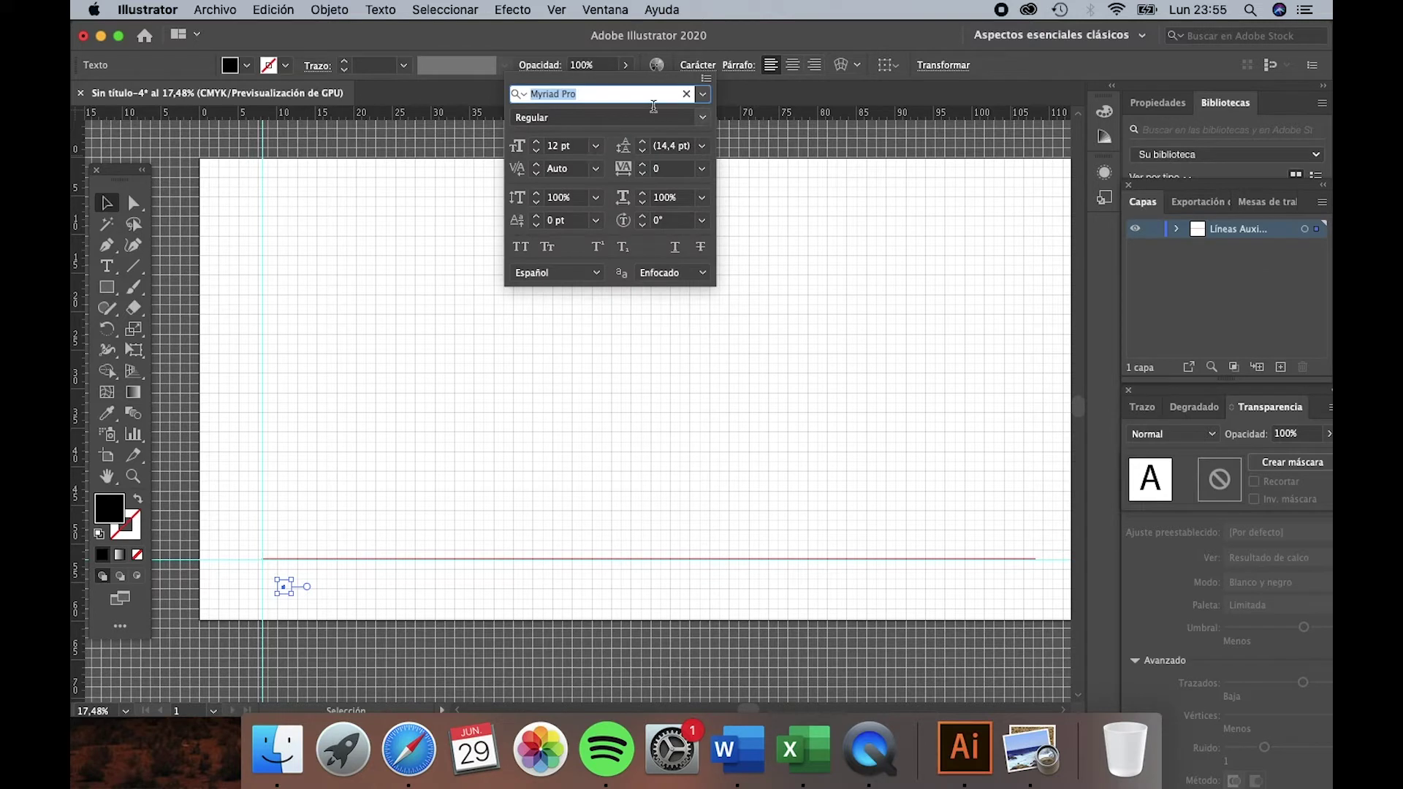
{"action": "left_click", "coordinate": [596, 146]}
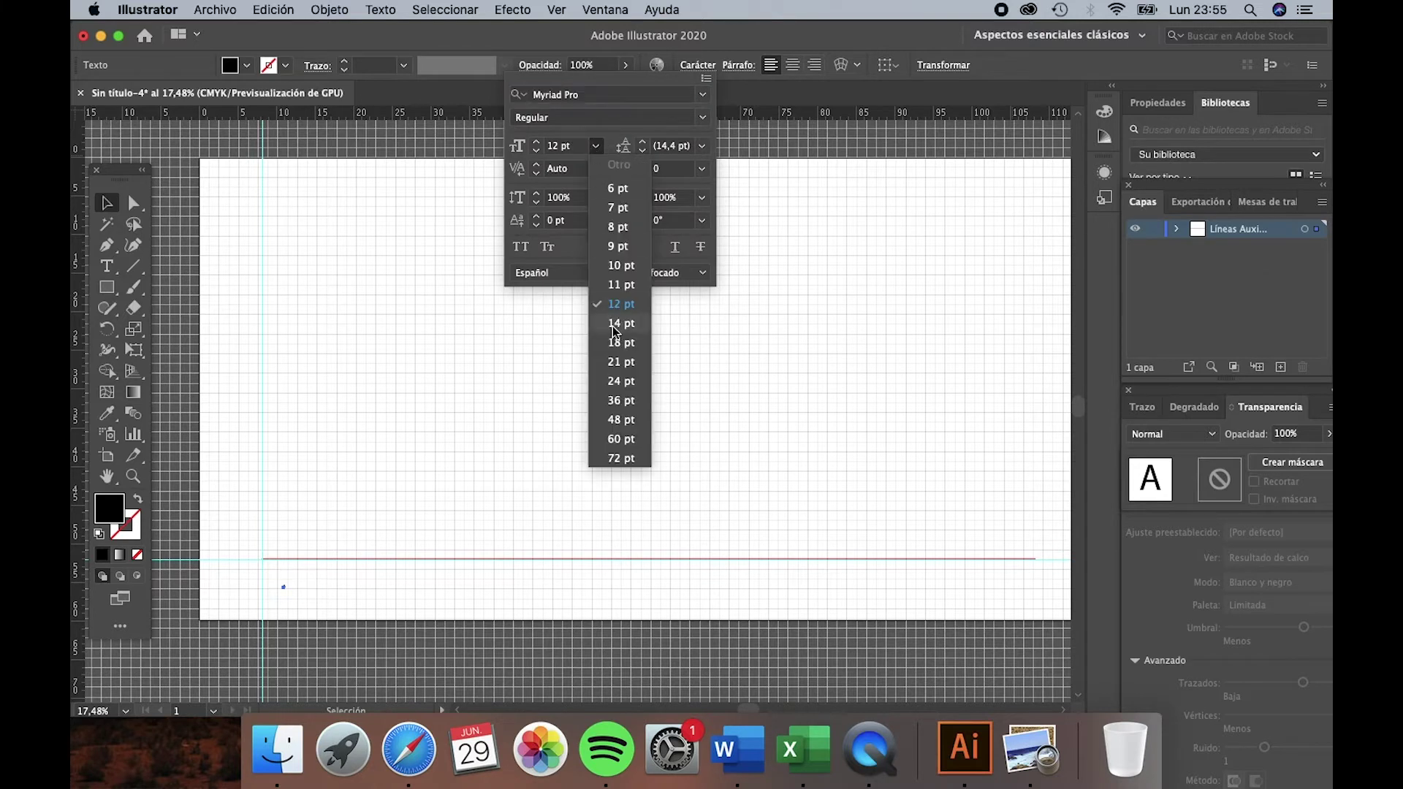
{"action": "left_click", "coordinate": [621, 419]}
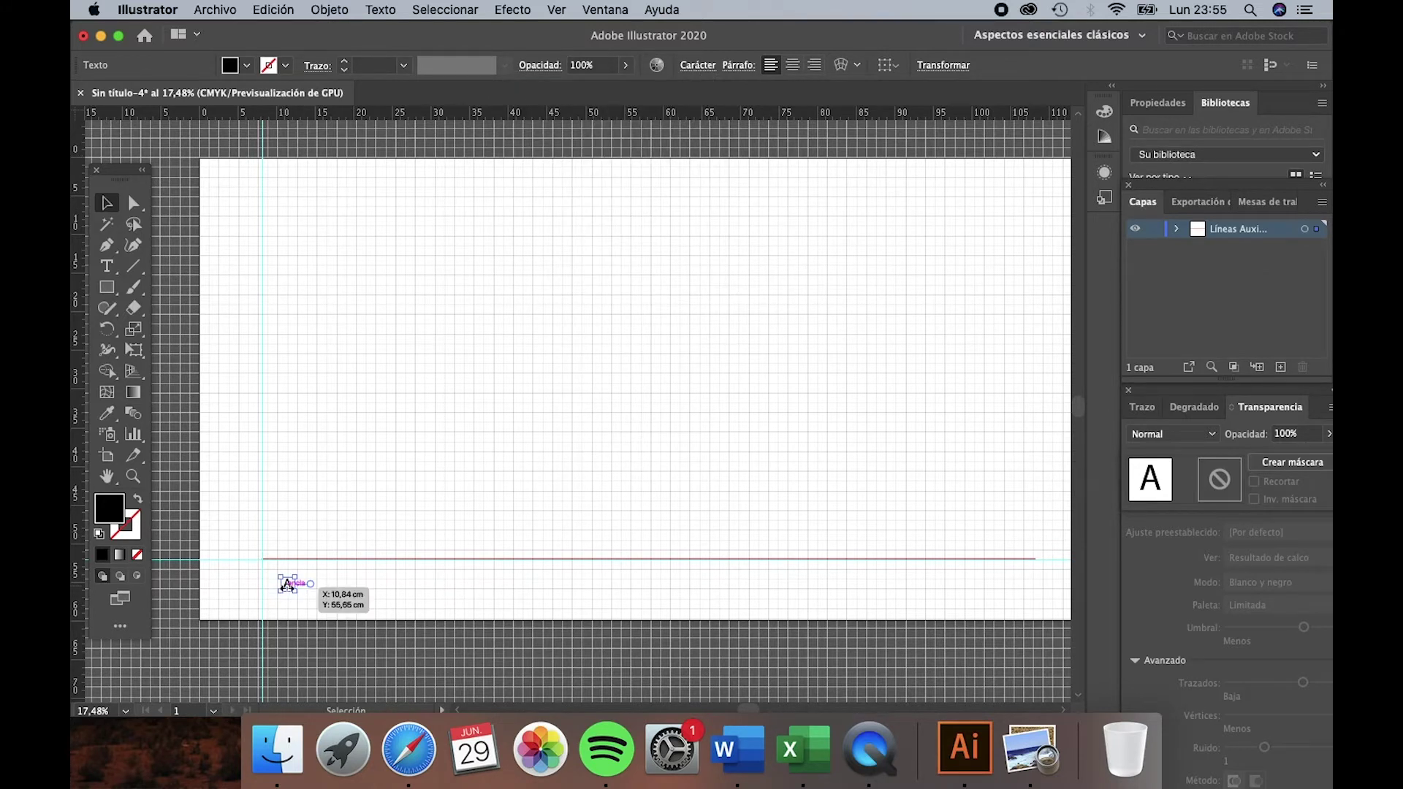
{"action": "left_click", "coordinate": [296, 606]}
{"action": "left_click_drag", "start_coordinate": [291, 586], "coordinate": [273, 576]}
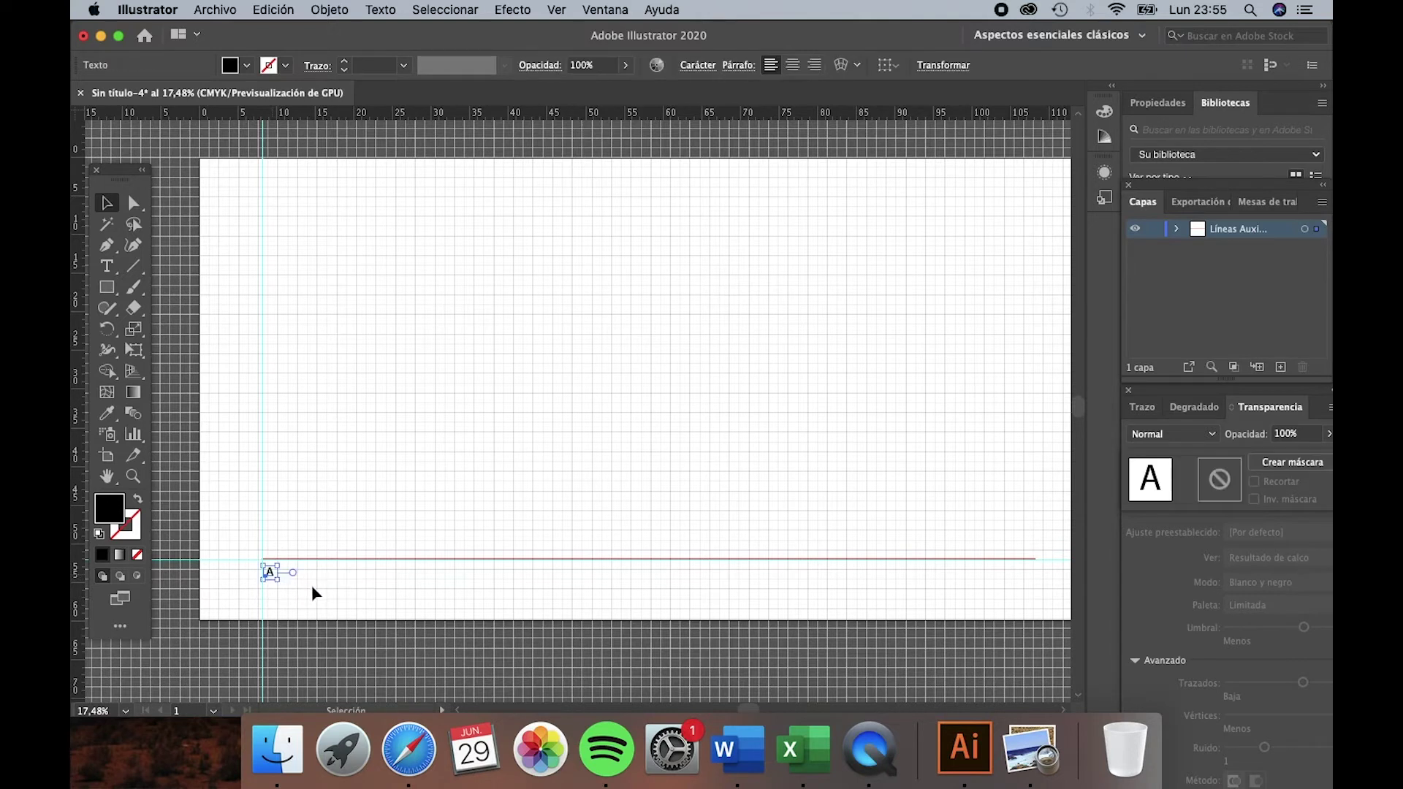
Step: Add a text label "1" and move it beneath the right end of the base line
{"action": "key", "text": "t"}
{"action": "left_click", "coordinate": [589, 584]}
{"action": "type", "text": "1"}
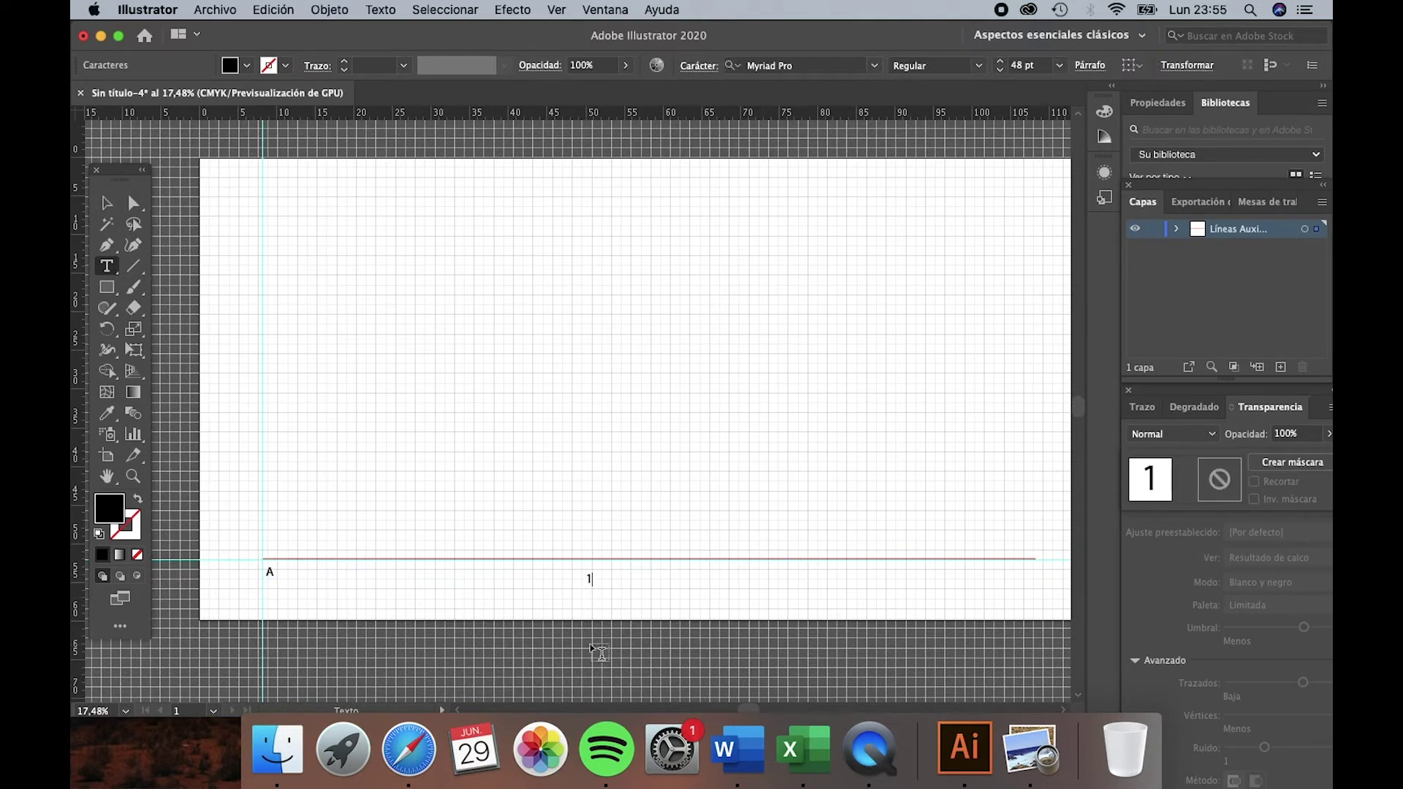
{"action": "left_click", "coordinate": [104, 206]}
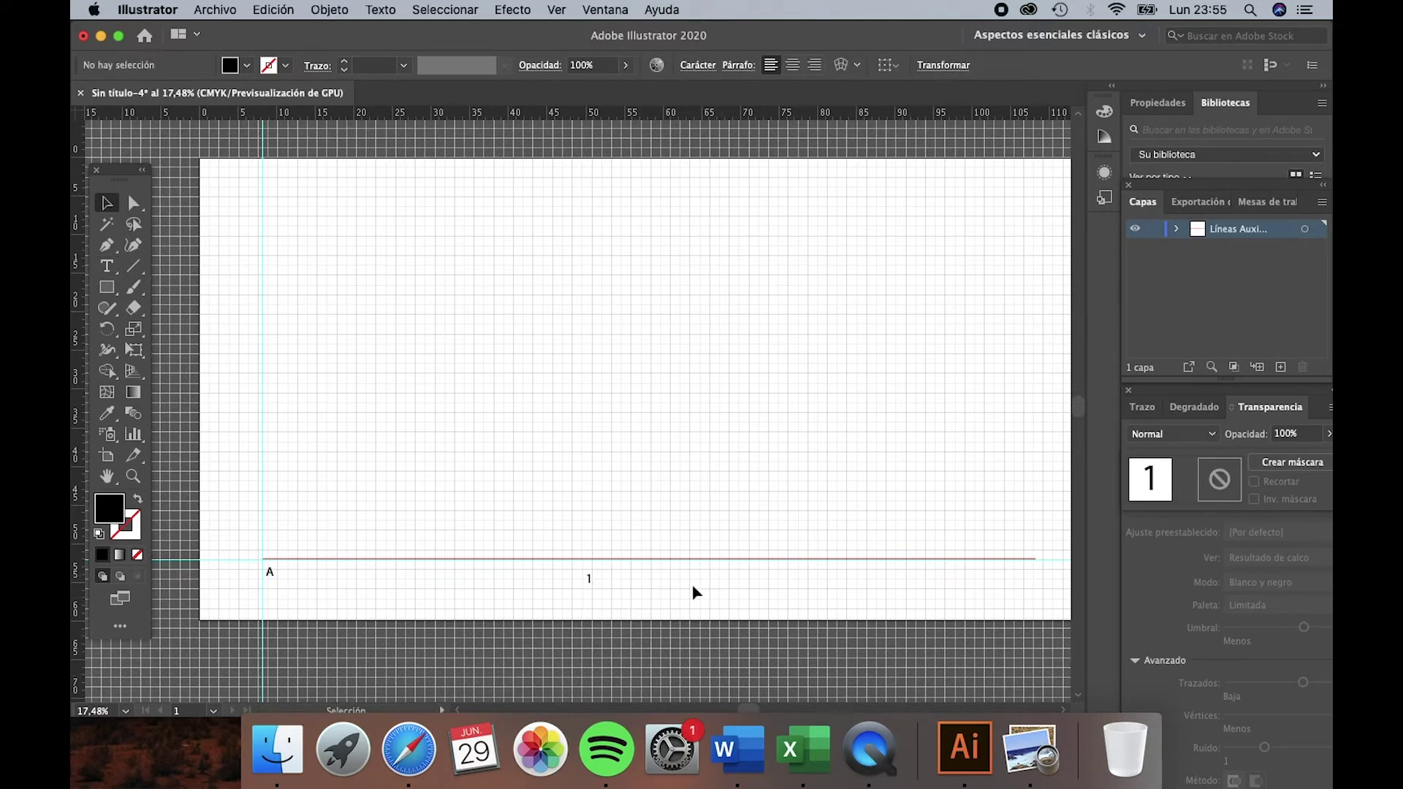
{"action": "left_click_drag", "start_coordinate": [589, 581], "coordinate": [1039, 574]}
{"action": "left_click", "coordinate": [529, 520]}
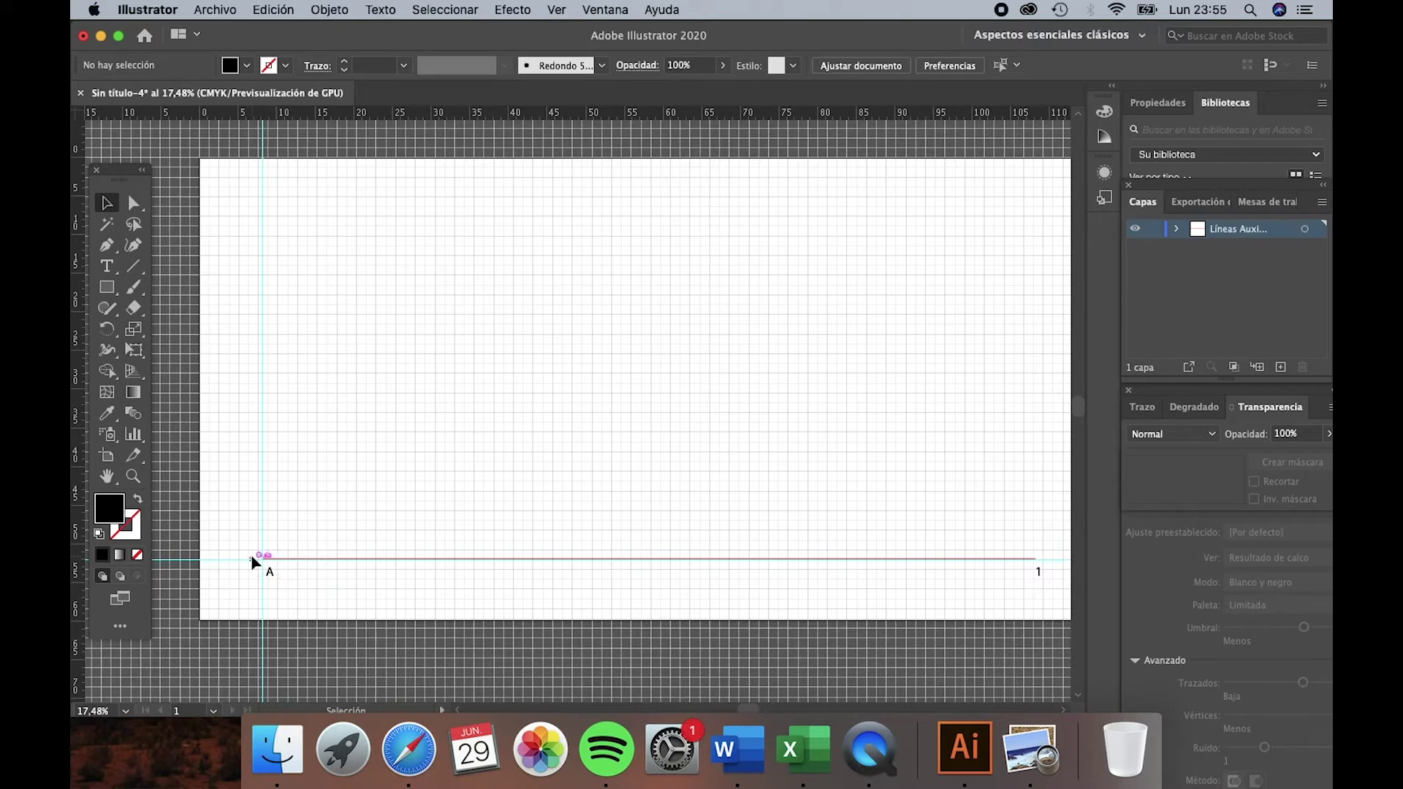
{"action": "left_click", "coordinate": [109, 247]}
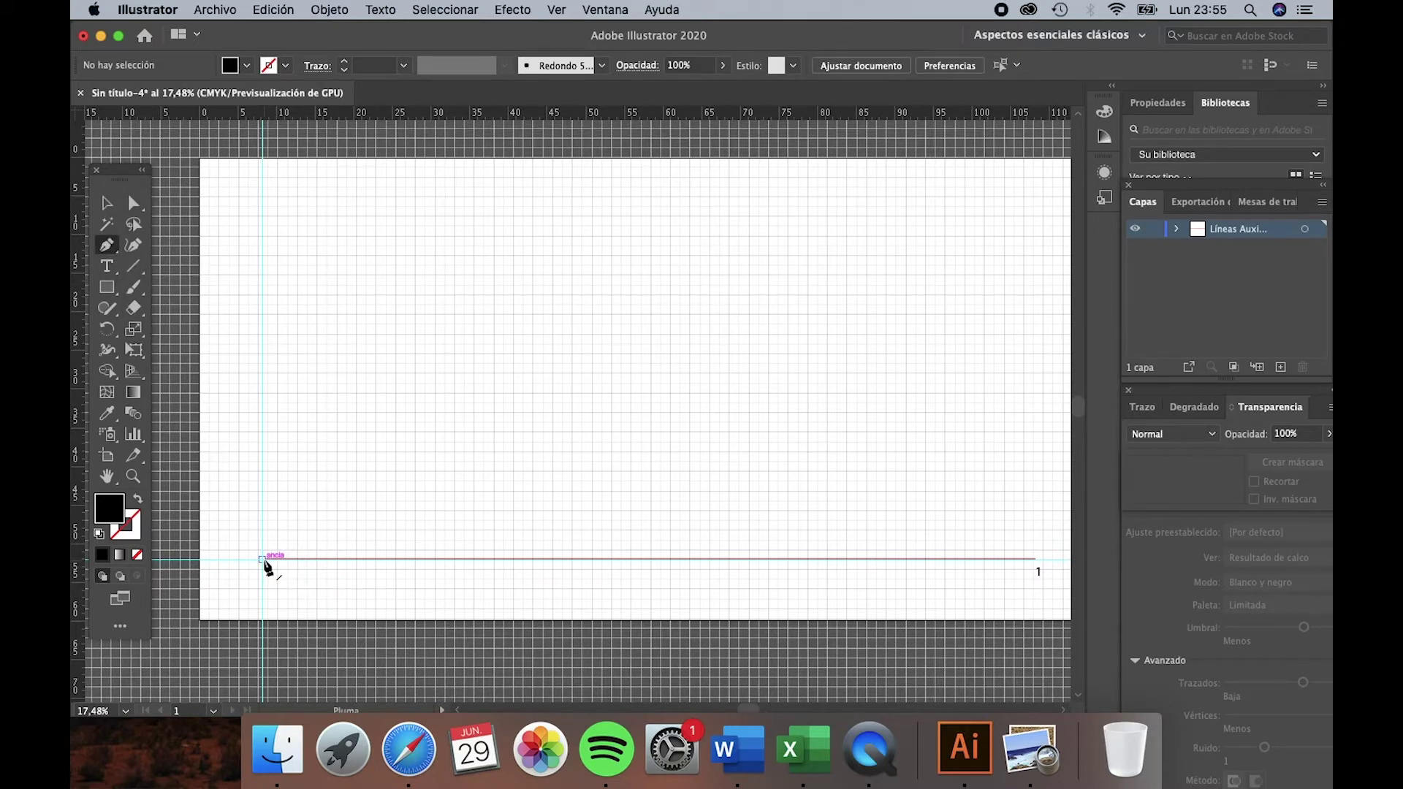
{"action": "scroll", "coordinate": [265, 563], "scroll_direction": "up", "scroll_amount": 5}
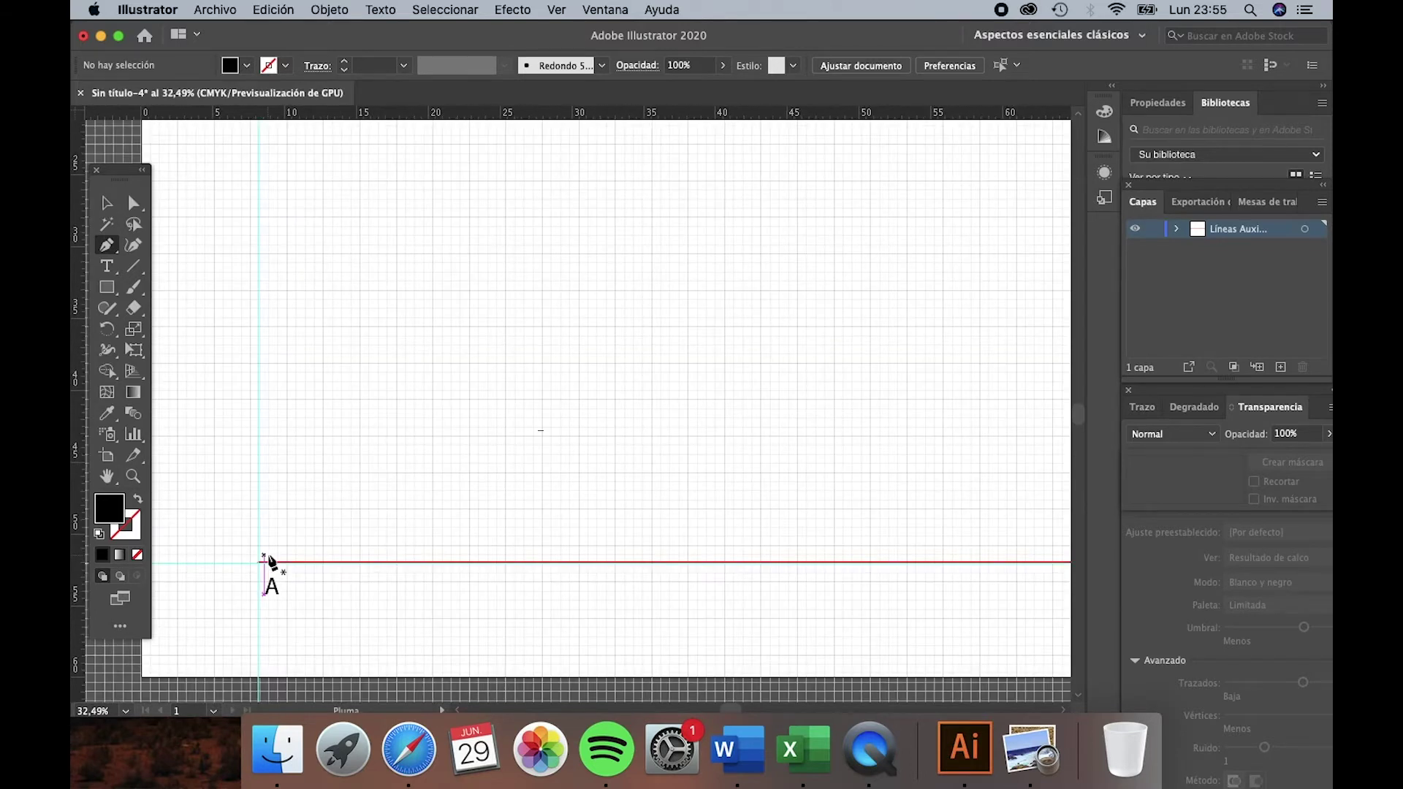
{"action": "left_click", "coordinate": [257, 562]}
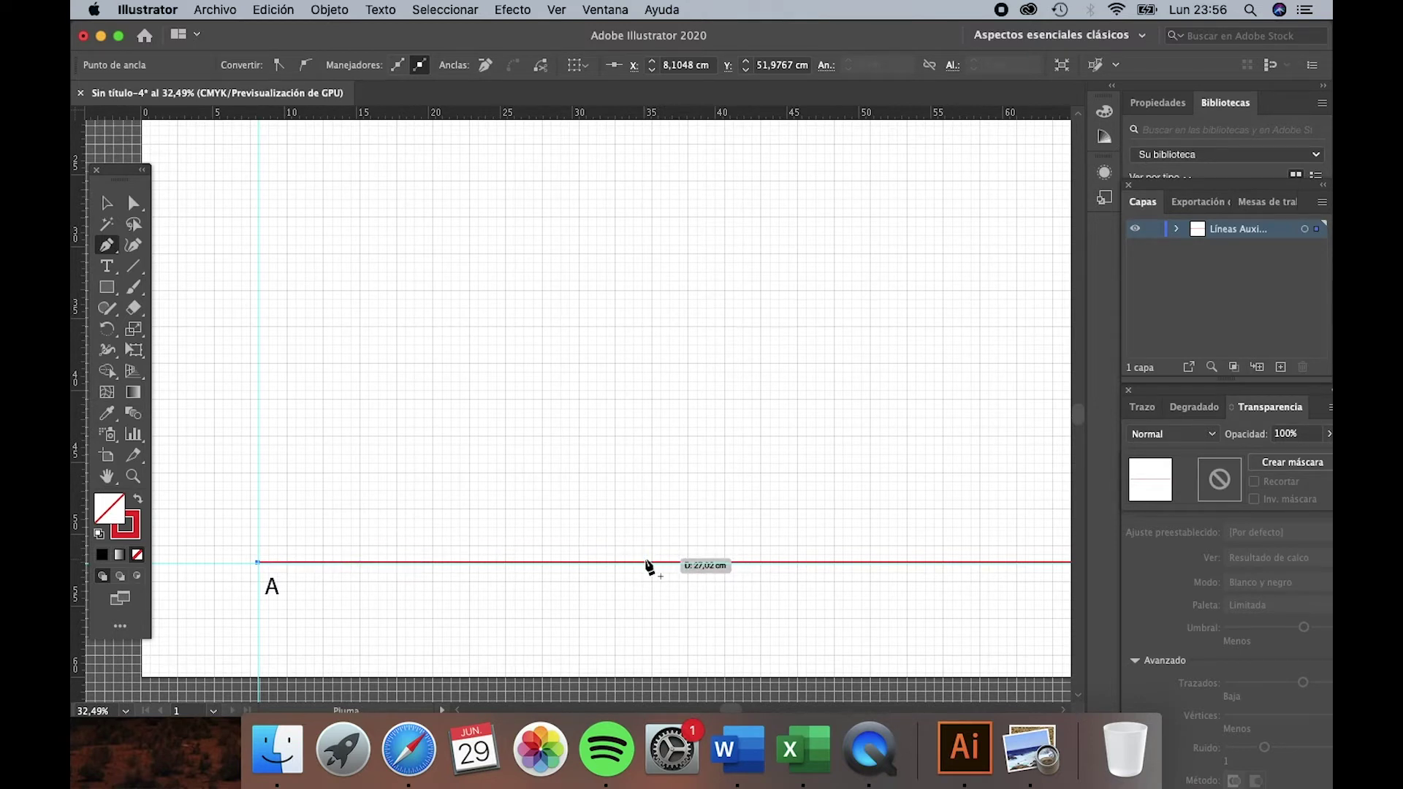
{"action": "left_click", "coordinate": [644, 562]}
{"action": "key", "text": "v"}
{"action": "left_click", "coordinate": [207, 322]}
Step: Draw a line segment 25 cm long at an angle of 360° from point A along the base line
{"action": "key", "text": "\\"}
{"action": "left_click", "coordinate": [260, 563]}
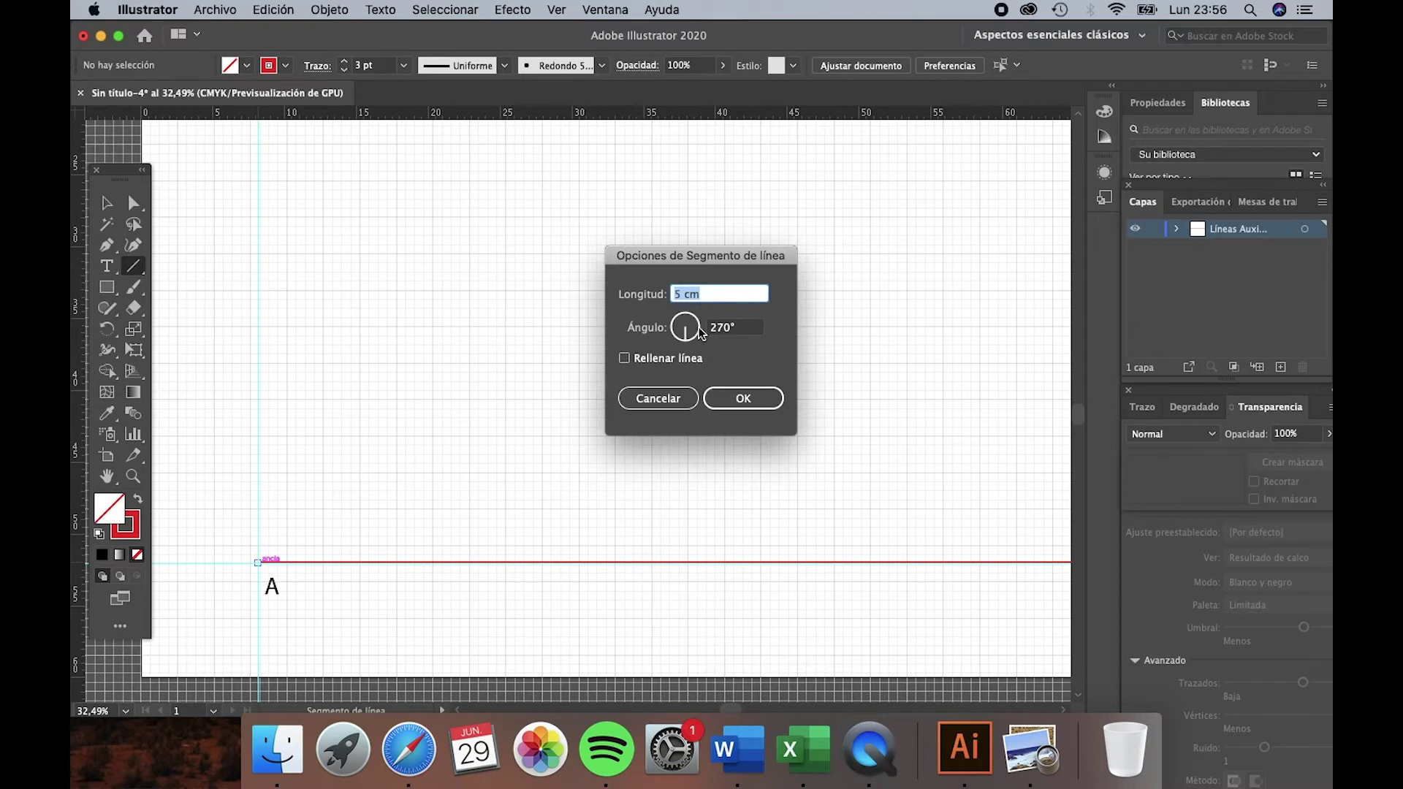
{"action": "left_click", "coordinate": [701, 333]}
{"action": "double_click", "coordinate": [744, 327]}
{"action": "type", "text": "360"}
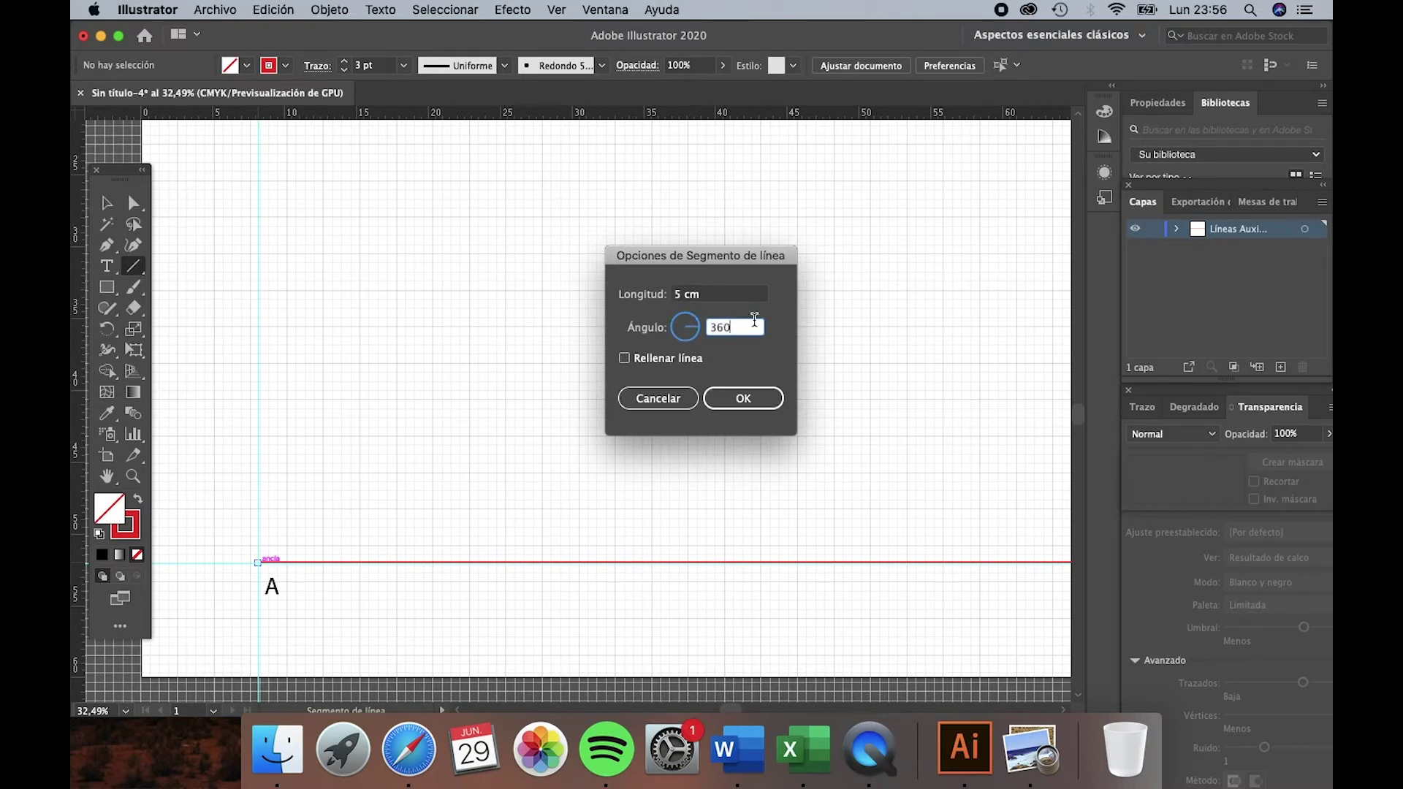
{"action": "left_click", "coordinate": [726, 292]}
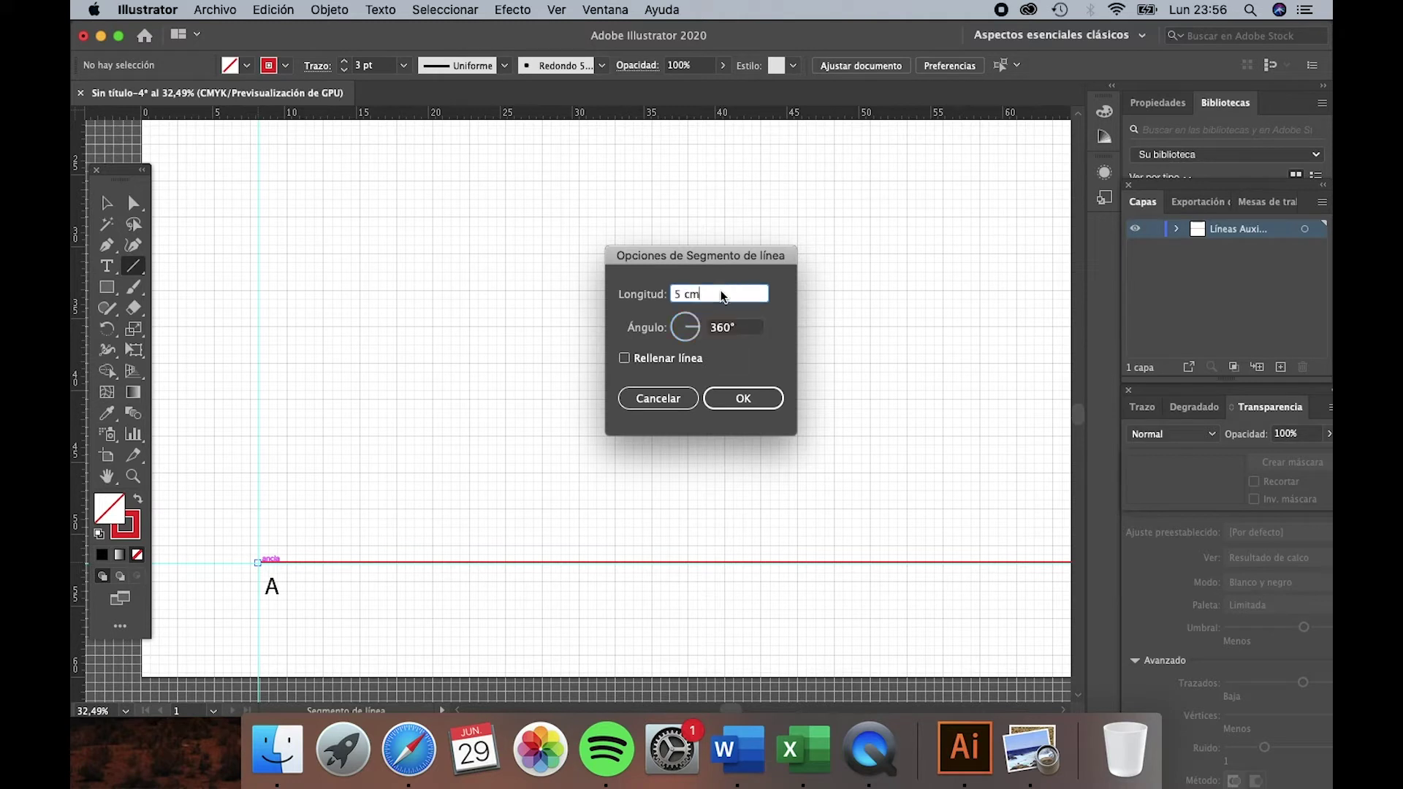
{"action": "type", "text": "25"}
{"action": "key", "text": "Return"}
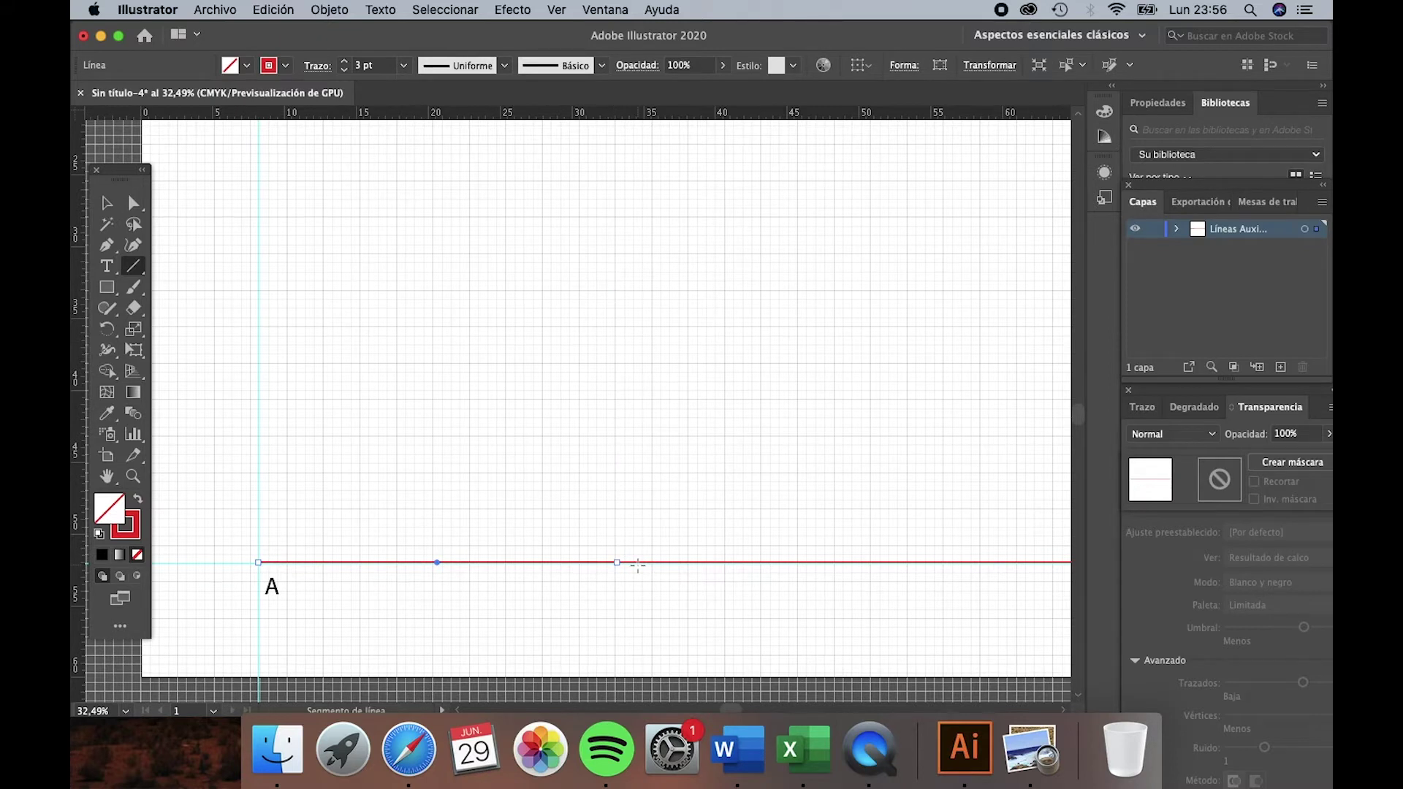
Step: Draw a short vertical tick about 0.6 cm high with the Pen tool at the end of the 25 cm segment
{"action": "left_click", "coordinate": [106, 245]}
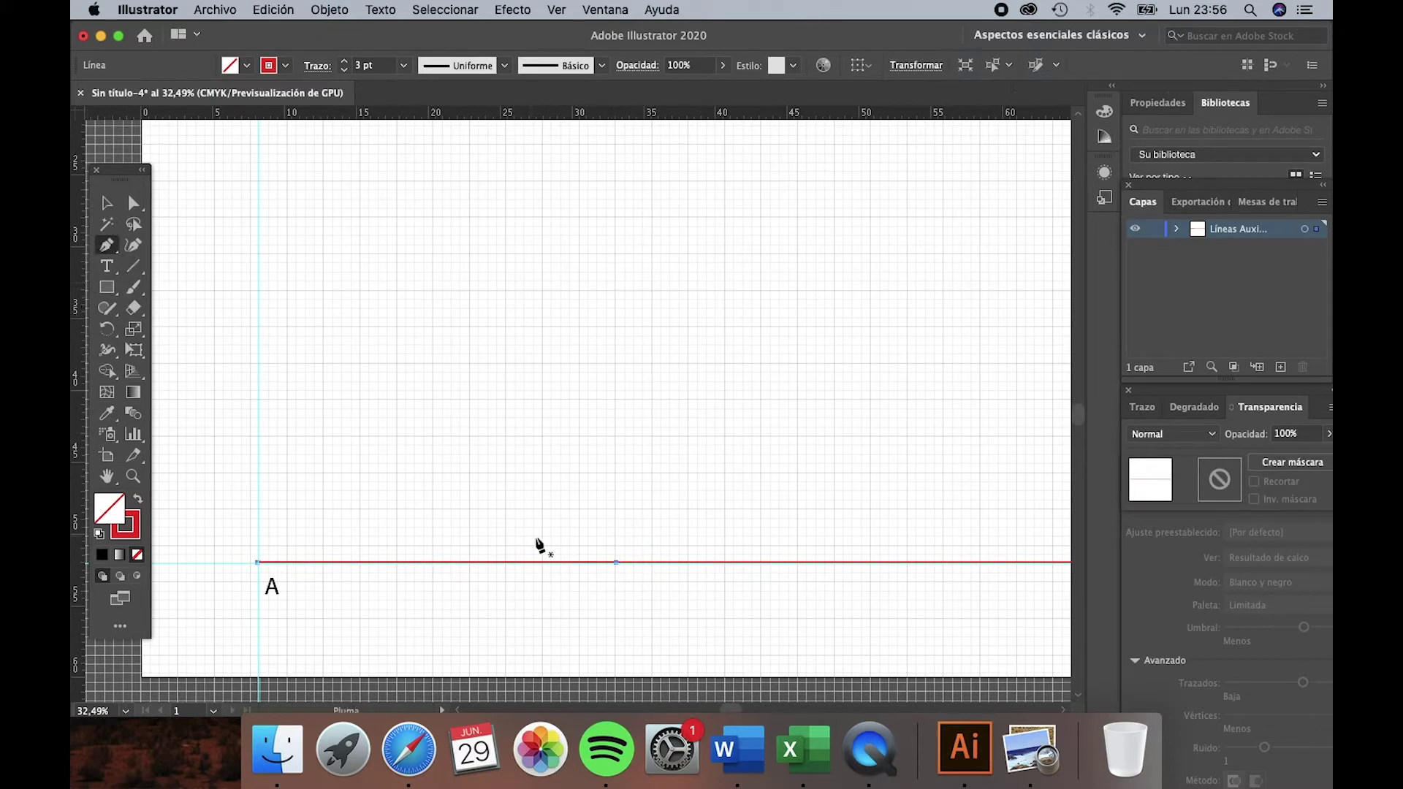
{"action": "left_click", "coordinate": [616, 562]}
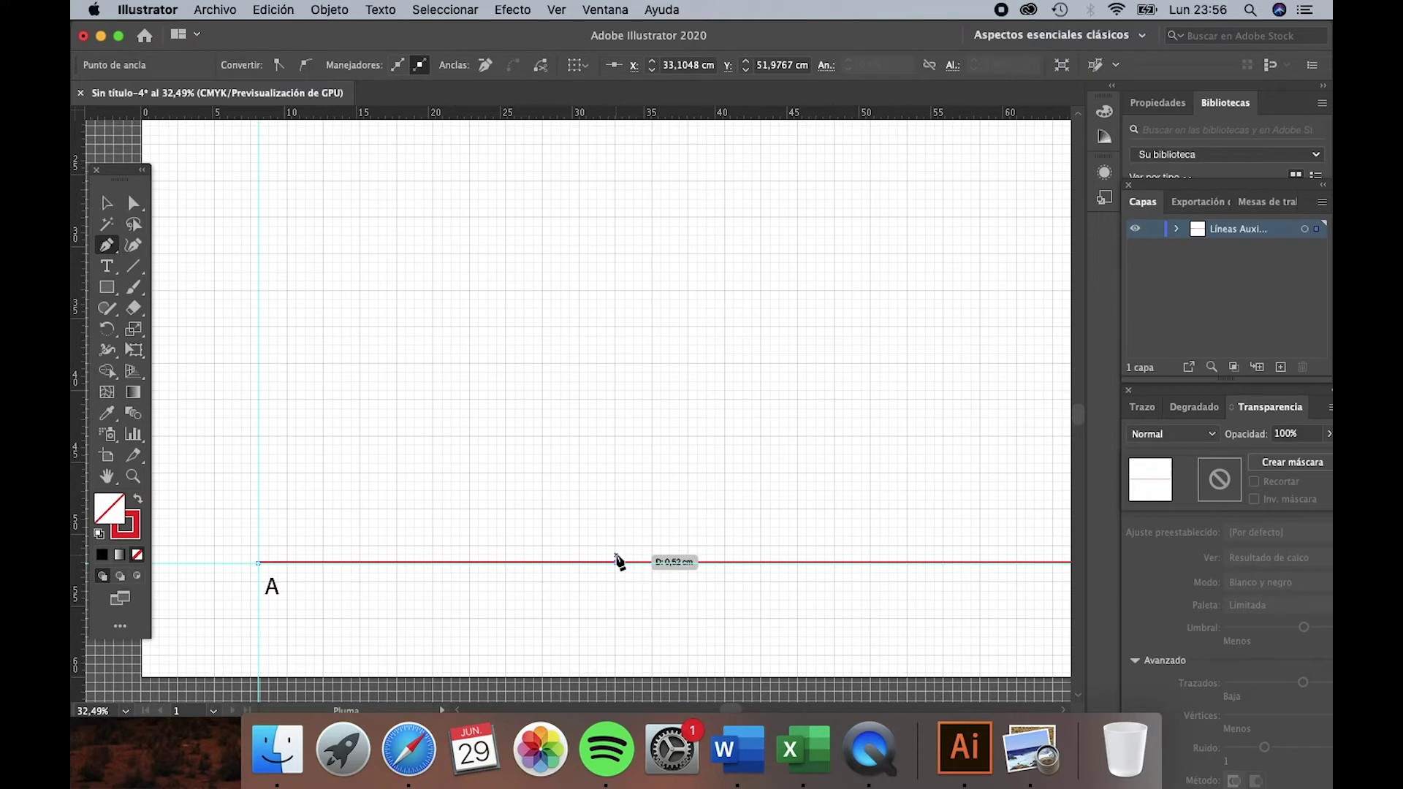
{"action": "key", "text": "v"}
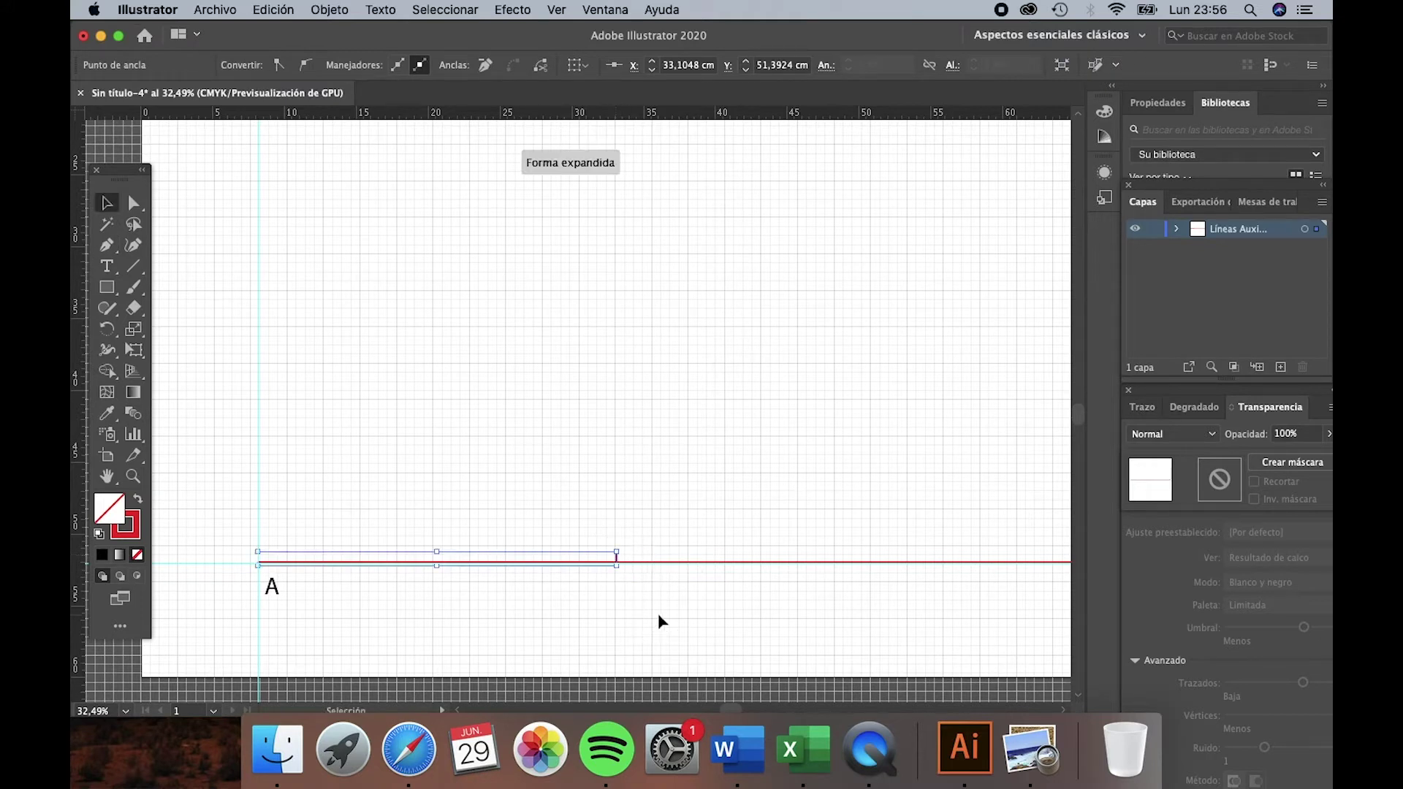
{"action": "left_click", "coordinate": [658, 613]}
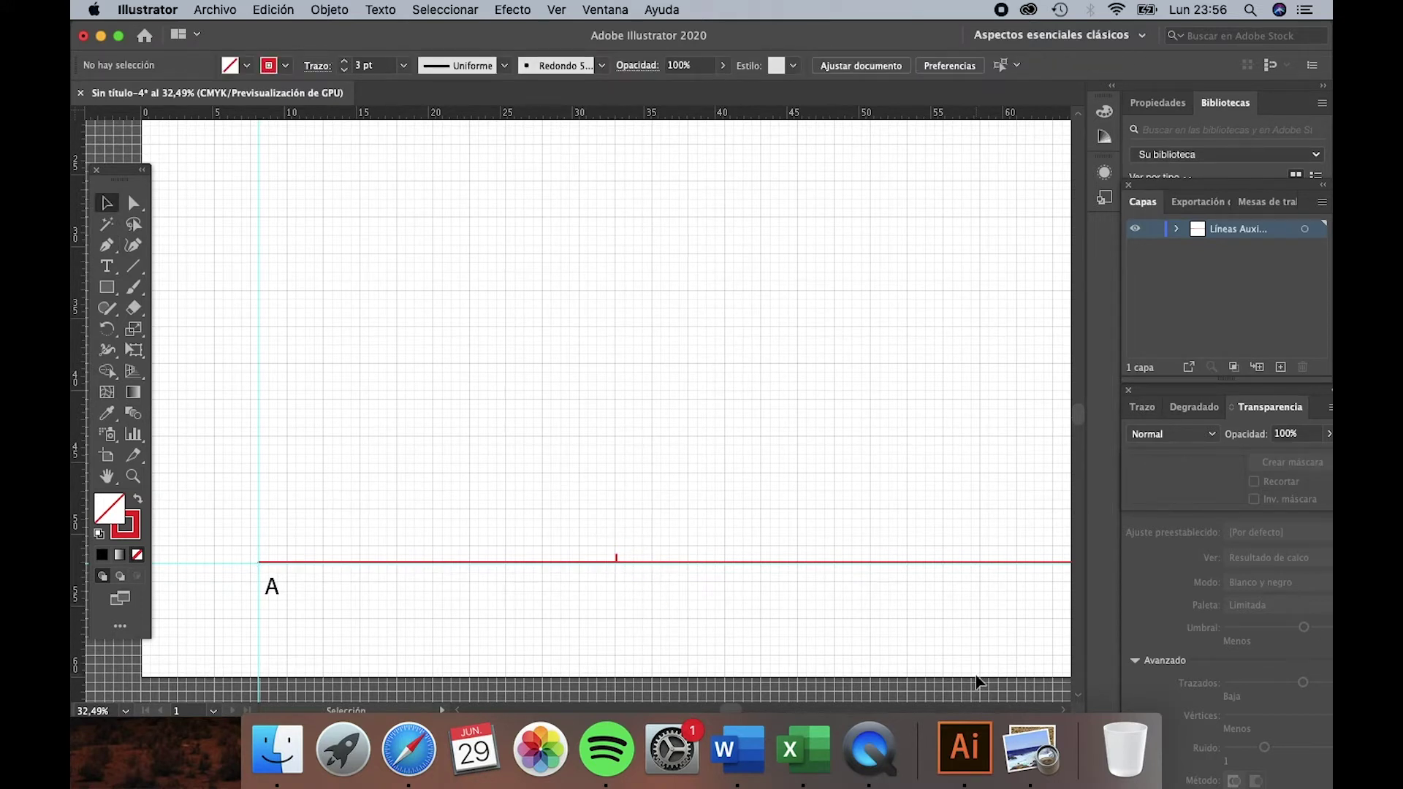
Step: Add a text label "2" and move it directly beneath the tick at the end of the 25 cm segment
{"action": "left_click", "coordinate": [1063, 708]}
{"action": "left_click", "coordinate": [108, 273]}
{"action": "left_click", "coordinate": [551, 604]}
{"action": "type", "text": "2"}
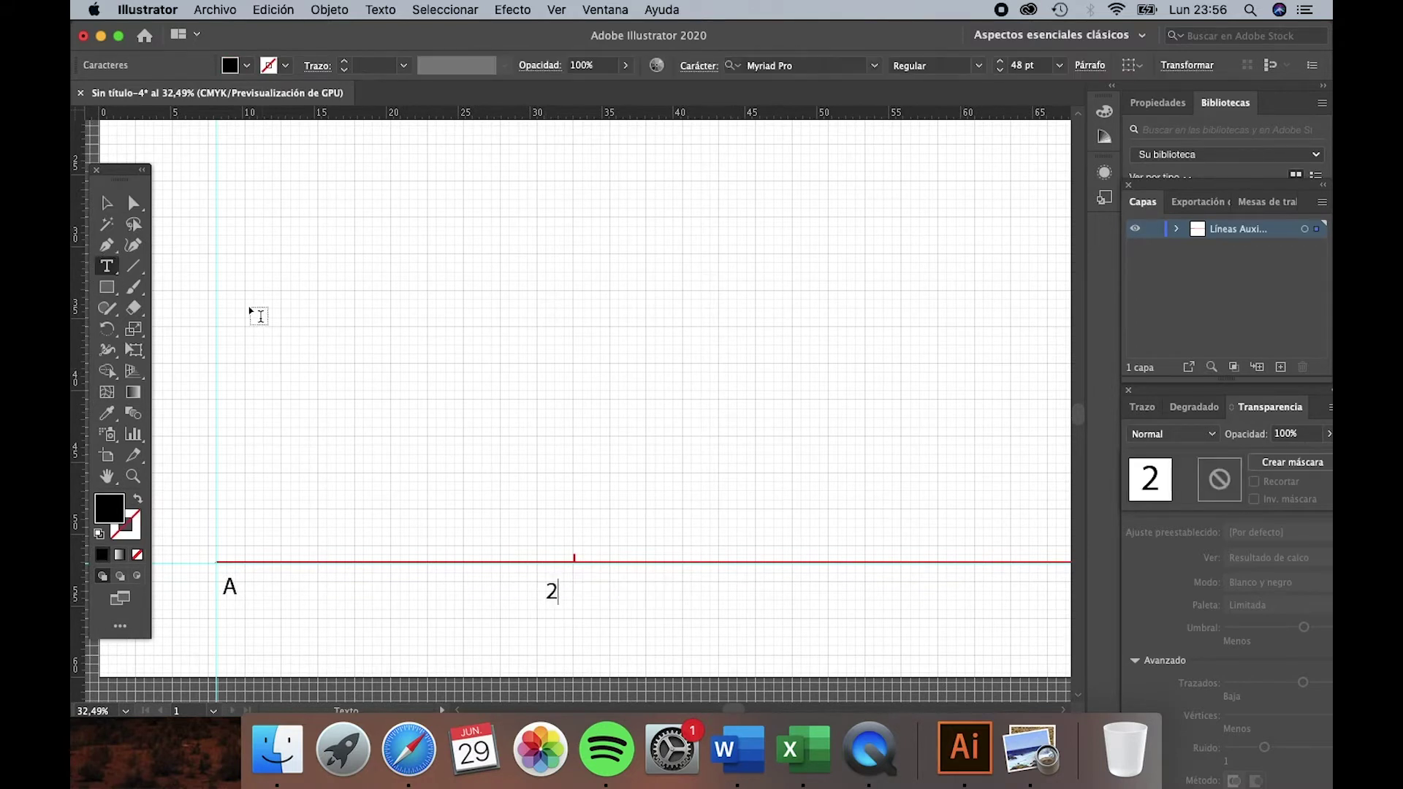
{"action": "left_click", "coordinate": [106, 203]}
{"action": "left_click", "coordinate": [711, 585]}
{"action": "left_click_drag", "start_coordinate": [557, 594], "coordinate": [575, 598]}
{"action": "left_click", "coordinate": [687, 590]}
Step: Draw a Pen path from point 2 about 31 cm along the base line towards point 1, ending in a short upward tick
{"action": "key", "text": "z"}
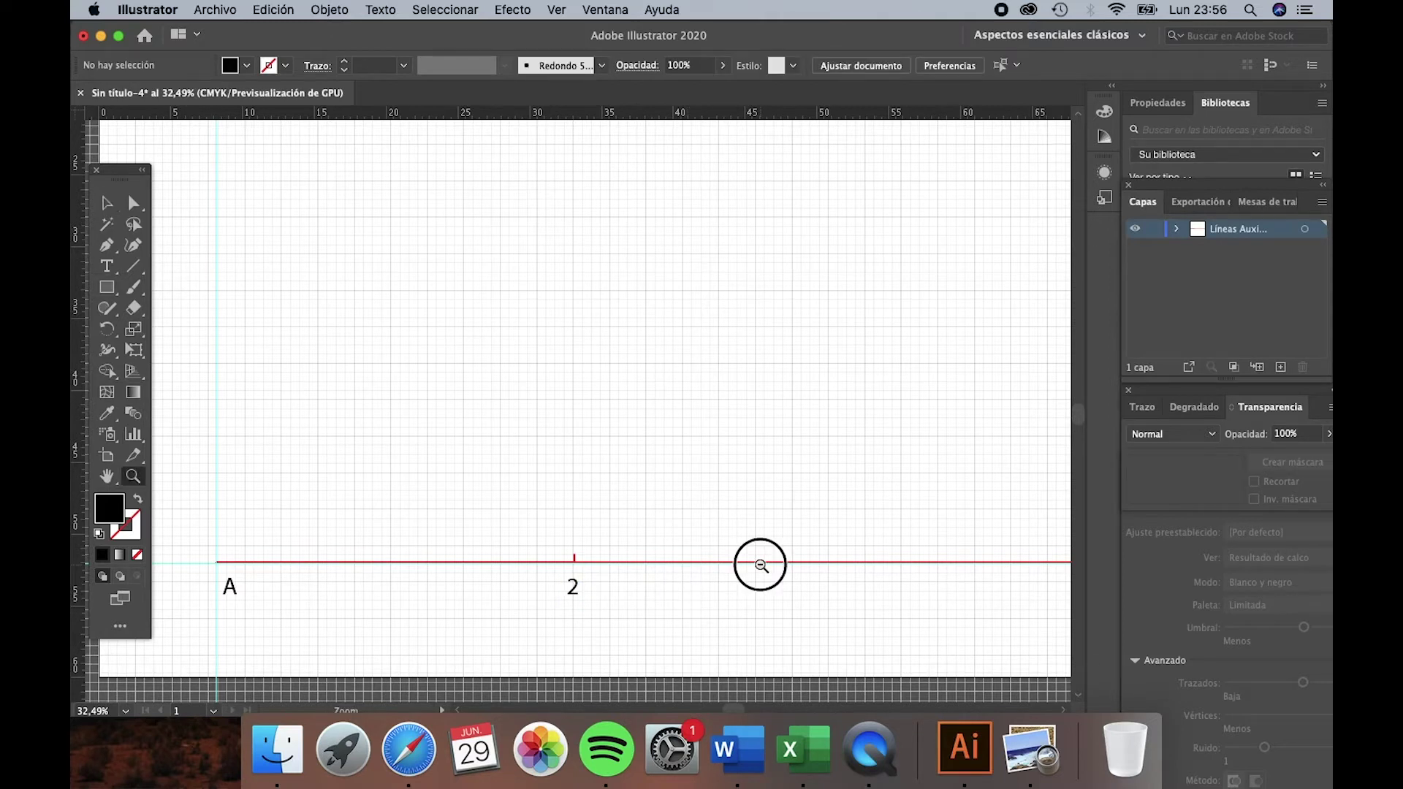
{"action": "left_click", "coordinate": [762, 566], "text": "alt"}
{"action": "scroll", "coordinate": [1067, 713], "scroll_direction": "right", "scroll_amount": 5}
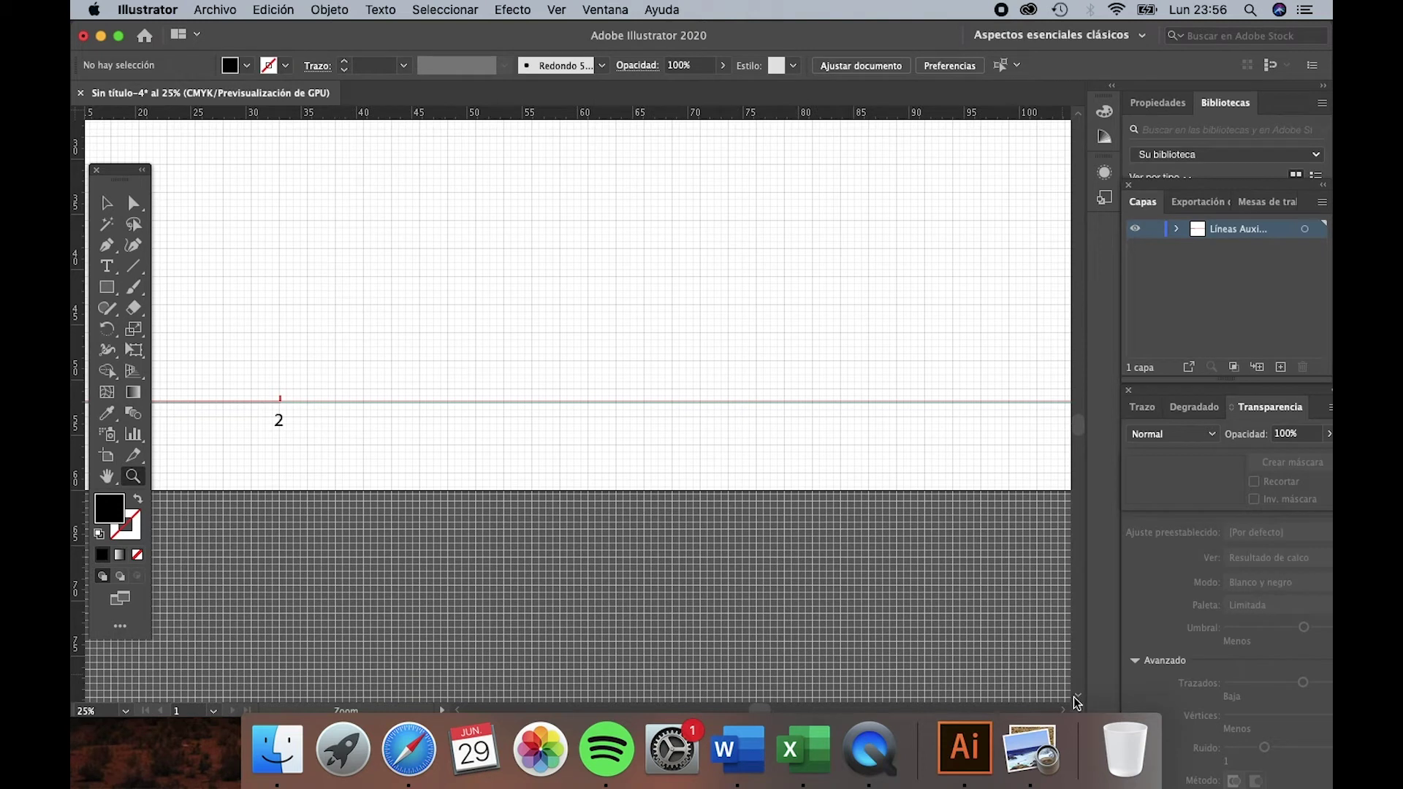
{"action": "scroll", "coordinate": [1068, 712], "scroll_direction": "right", "scroll_amount": 3}
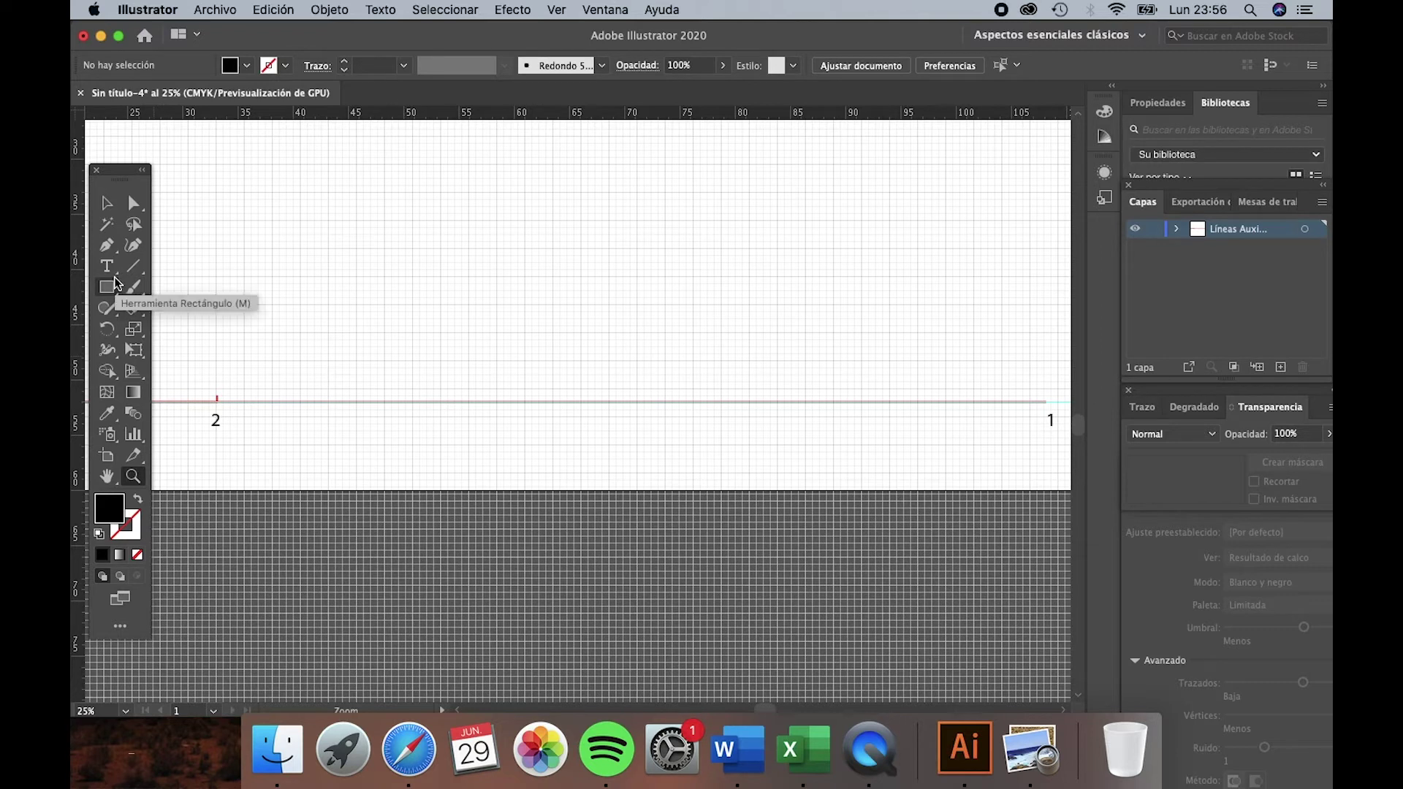
{"action": "left_click", "coordinate": [107, 245]}
{"action": "left_click", "coordinate": [217, 400]}
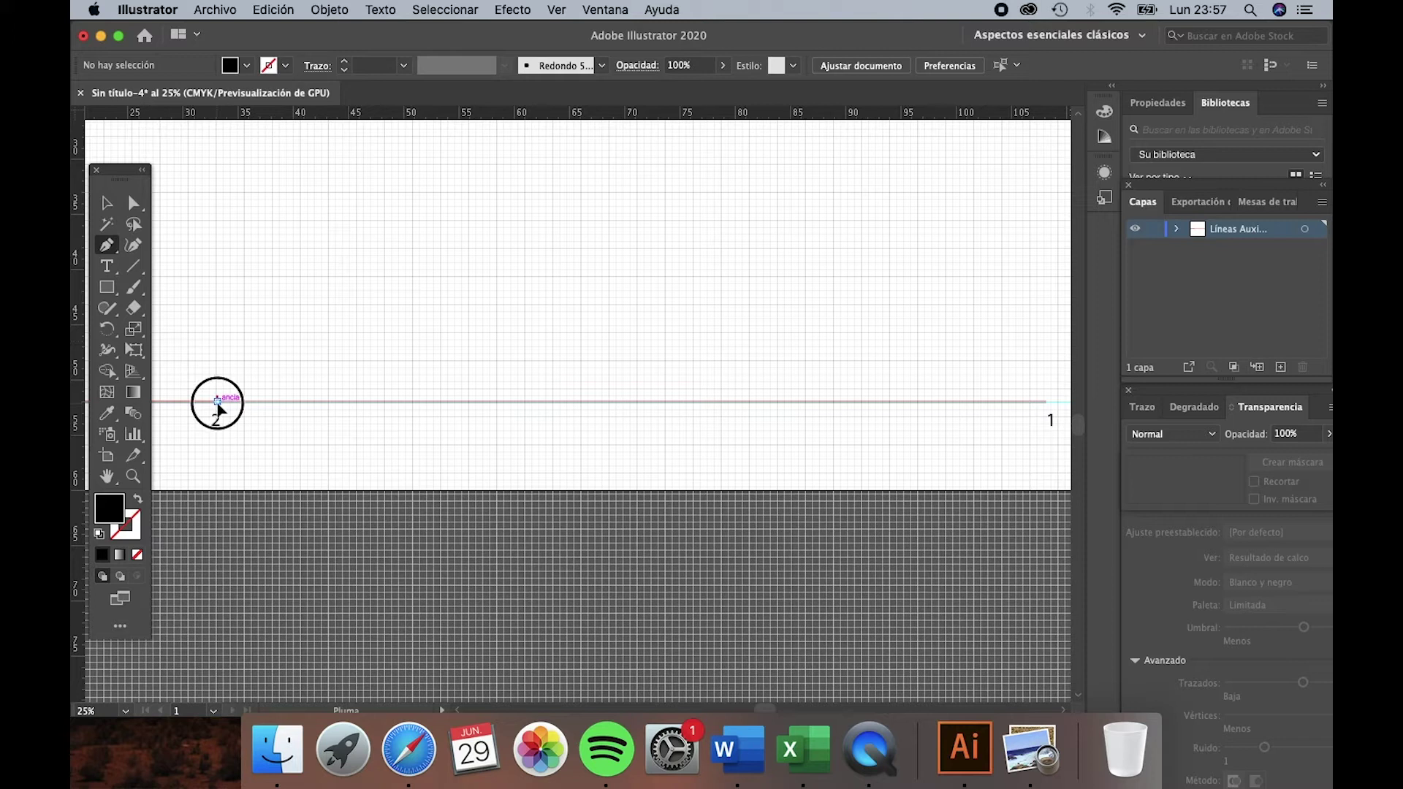
{"action": "left_click", "coordinate": [561, 401]}
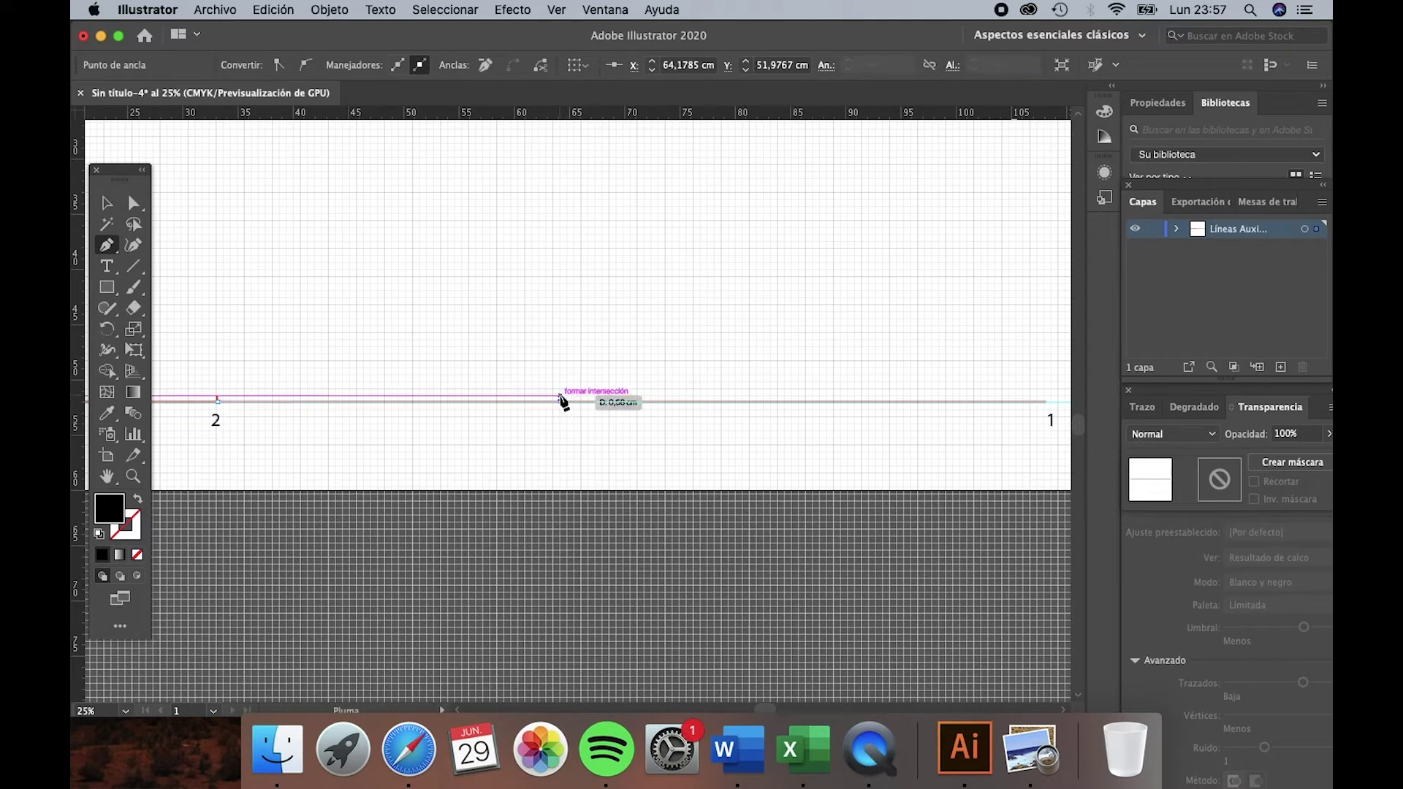
{"action": "left_click", "coordinate": [561, 399]}
{"action": "key", "text": "v"}
{"action": "left_click", "coordinate": [564, 403]}
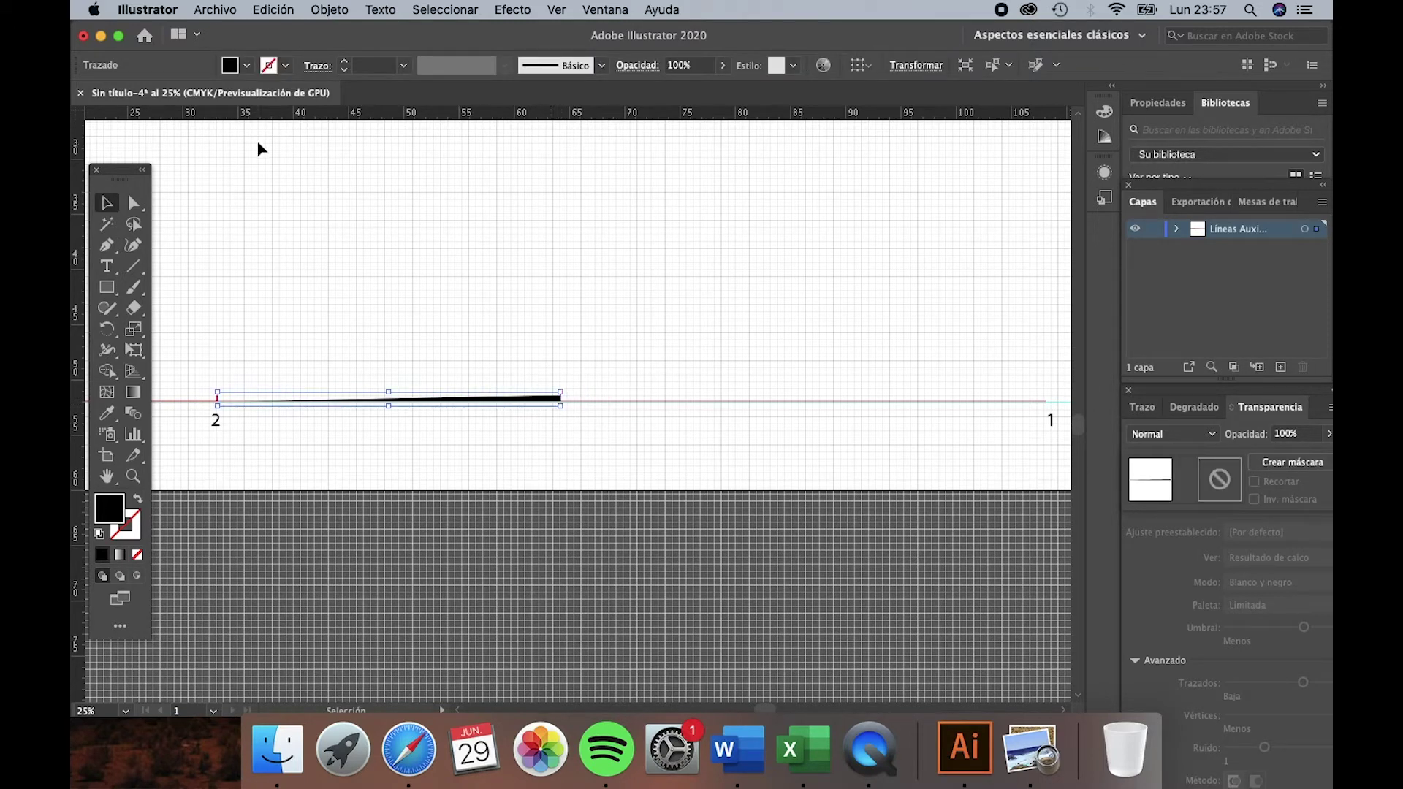
Step: Give the new path from point 2 a red 3 pt stroke and no fill
{"action": "left_click", "coordinate": [285, 65]}
{"action": "left_click", "coordinate": [148, 95]}
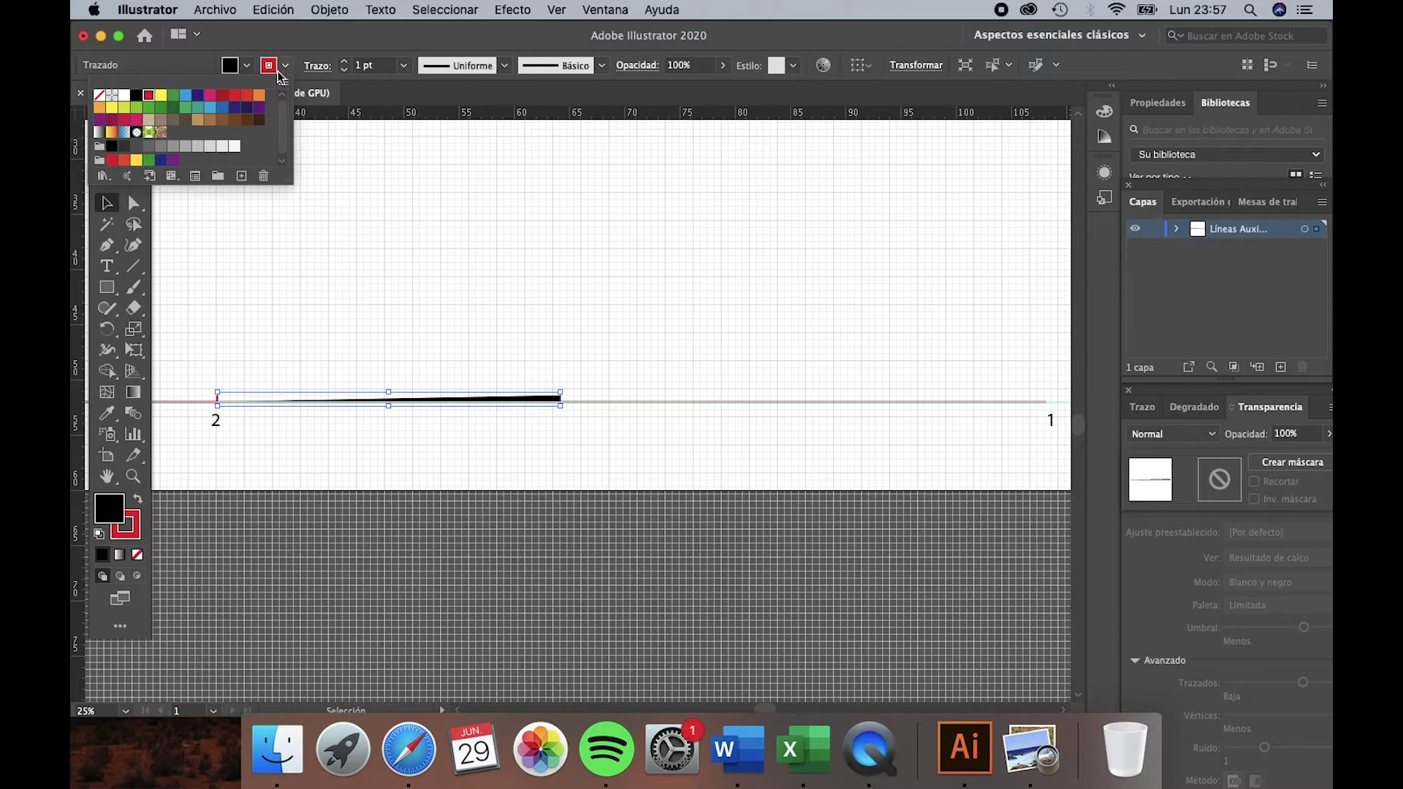
{"action": "left_click", "coordinate": [269, 67]}
{"action": "left_click", "coordinate": [267, 66]}
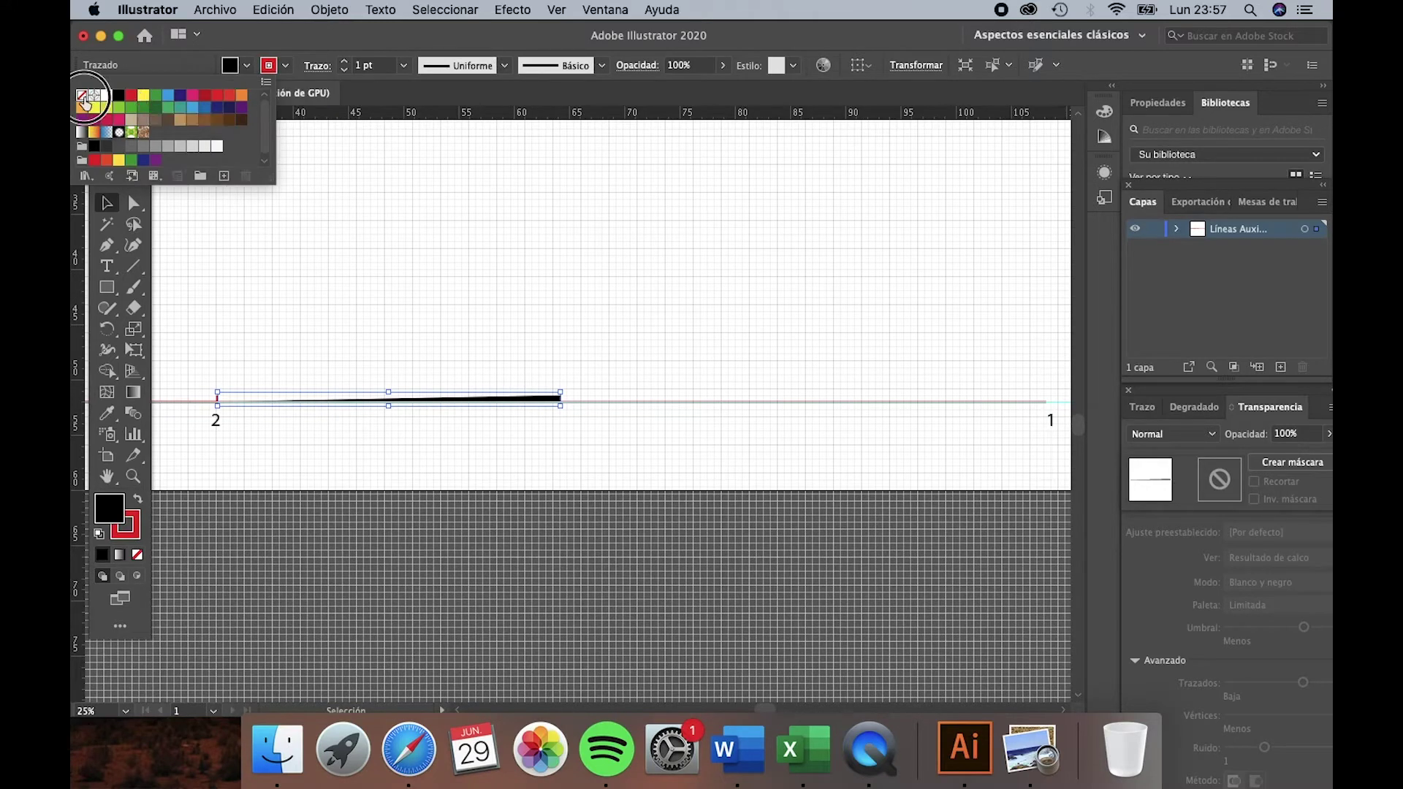
{"action": "left_click", "coordinate": [82, 96]}
{"action": "left_click", "coordinate": [403, 65]}
{"action": "left_click", "coordinate": [403, 65]}
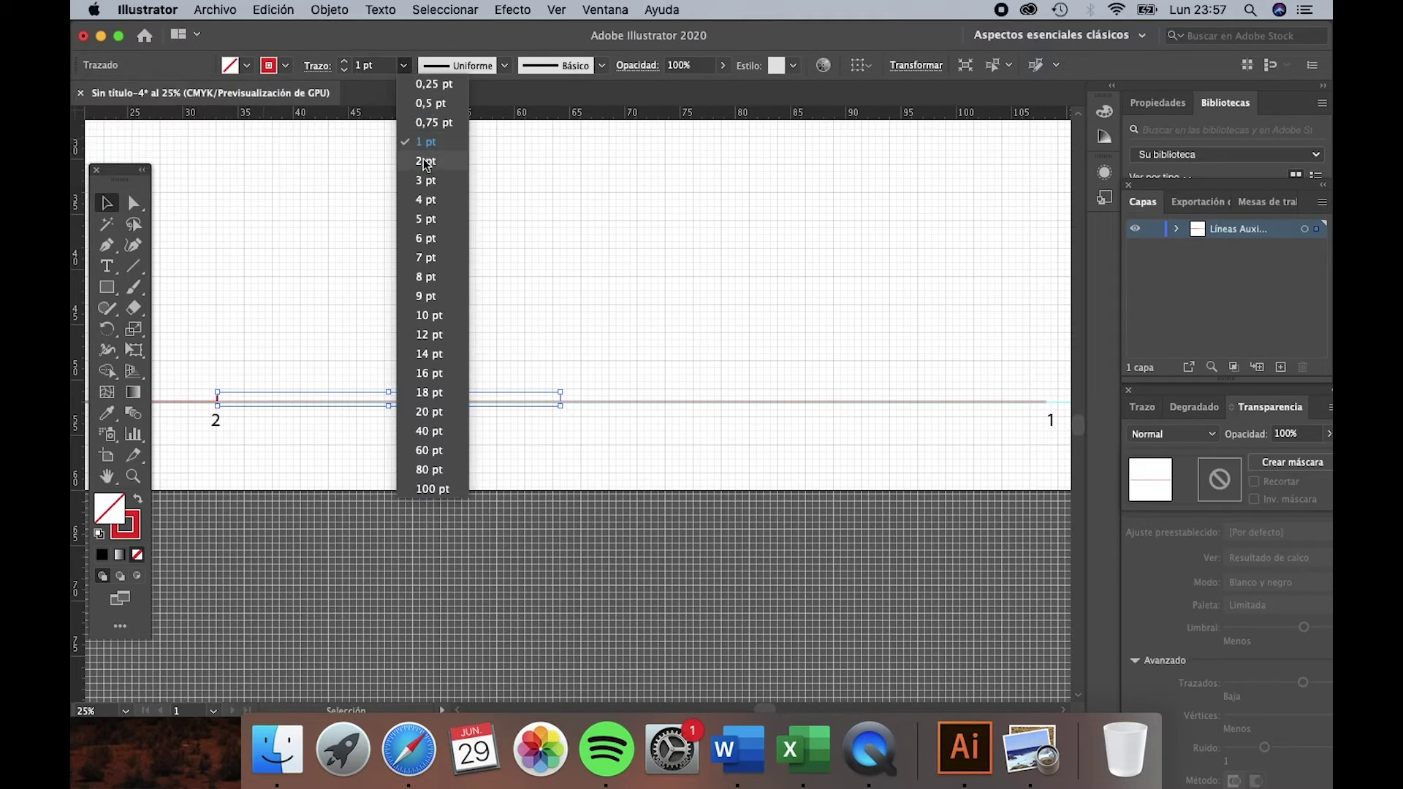
{"action": "left_click", "coordinate": [427, 180]}
{"action": "left_click", "coordinate": [622, 441]}
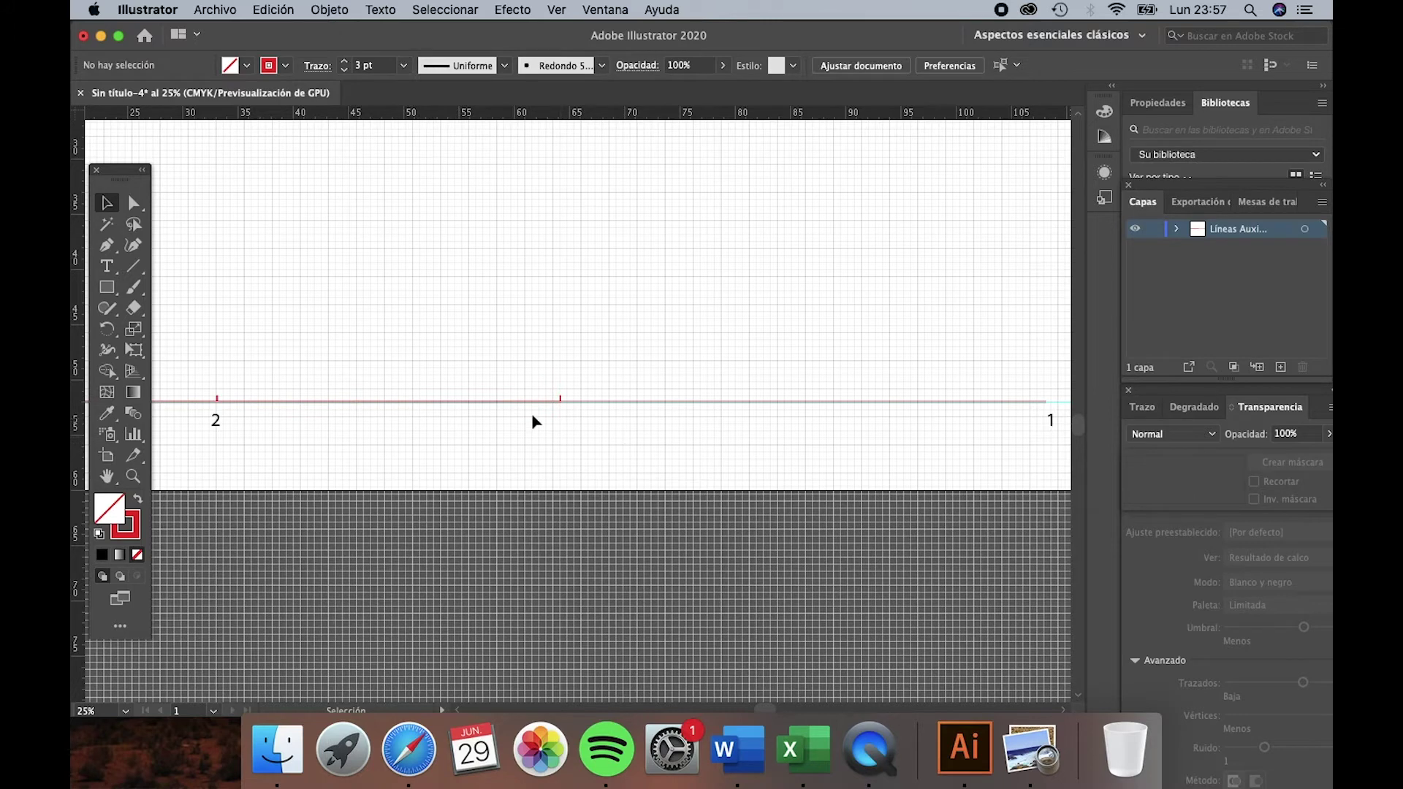
Step: Add a text label "3" beneath the tick at the end of the path from point 2
{"action": "key", "text": "t"}
{"action": "left_click", "coordinate": [566, 432]}
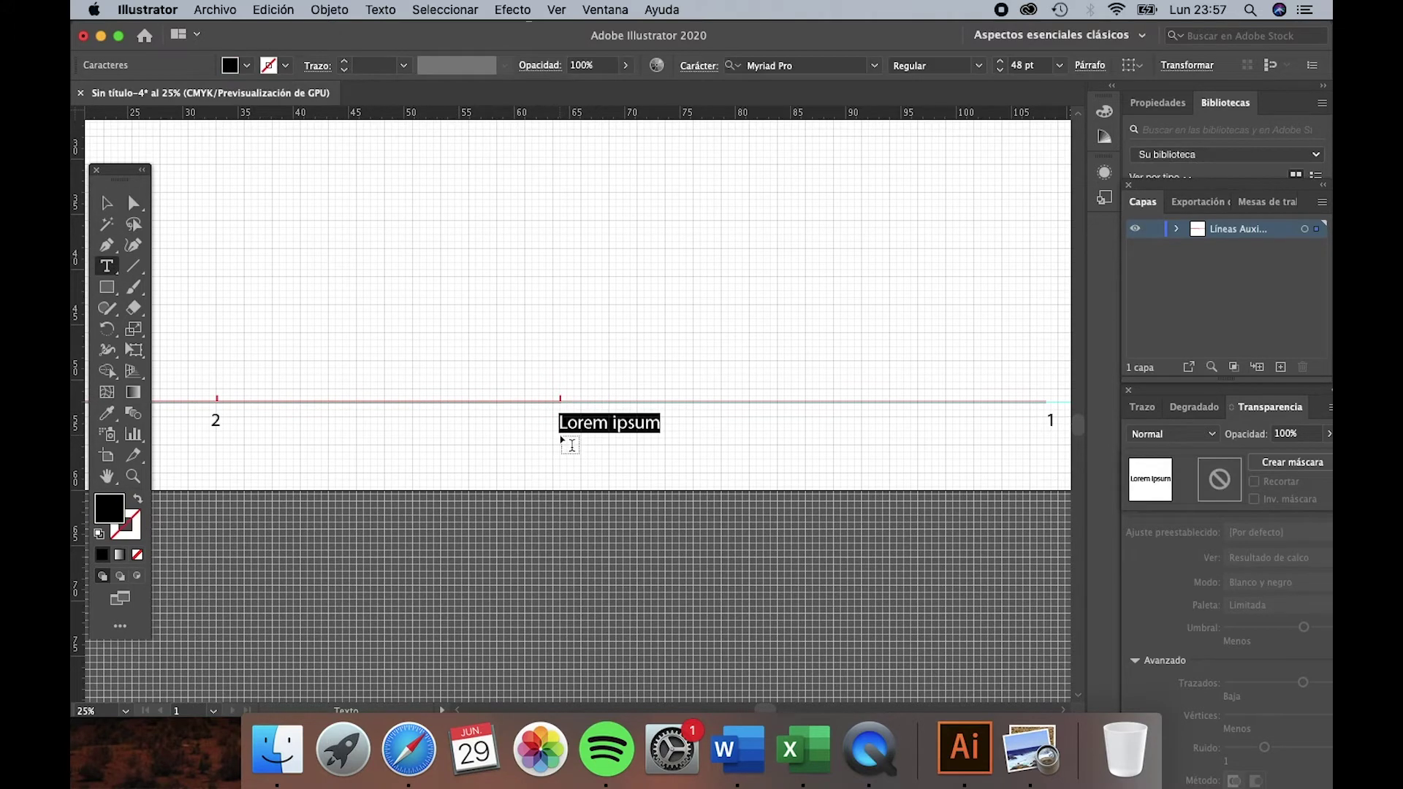
{"action": "type", "text": "3"}
{"action": "left_click", "coordinate": [106, 207]}
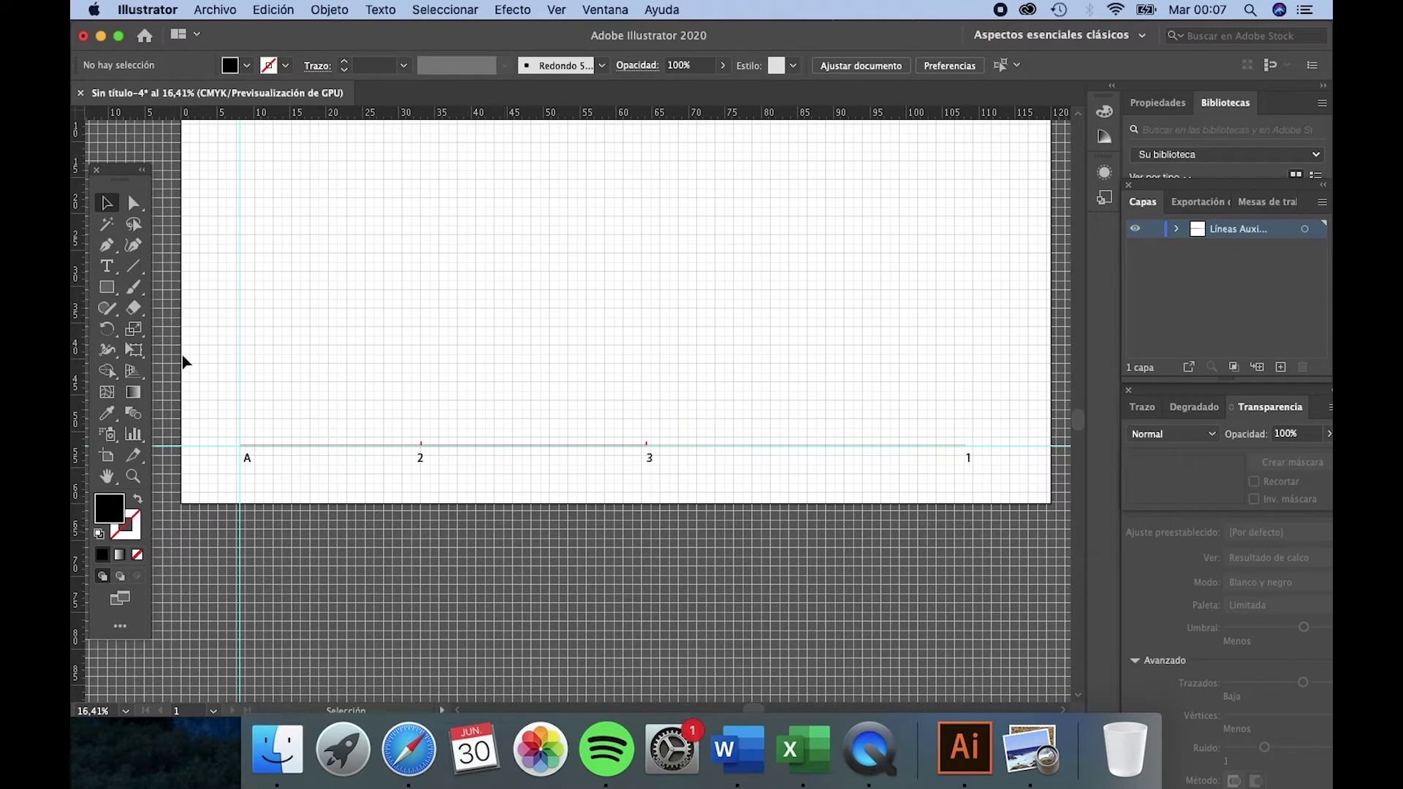
Step: Draw a vertical red line about 34 cm long upward from the tick at point 3 with the Pen tool
{"action": "left_click", "coordinate": [107, 245]}
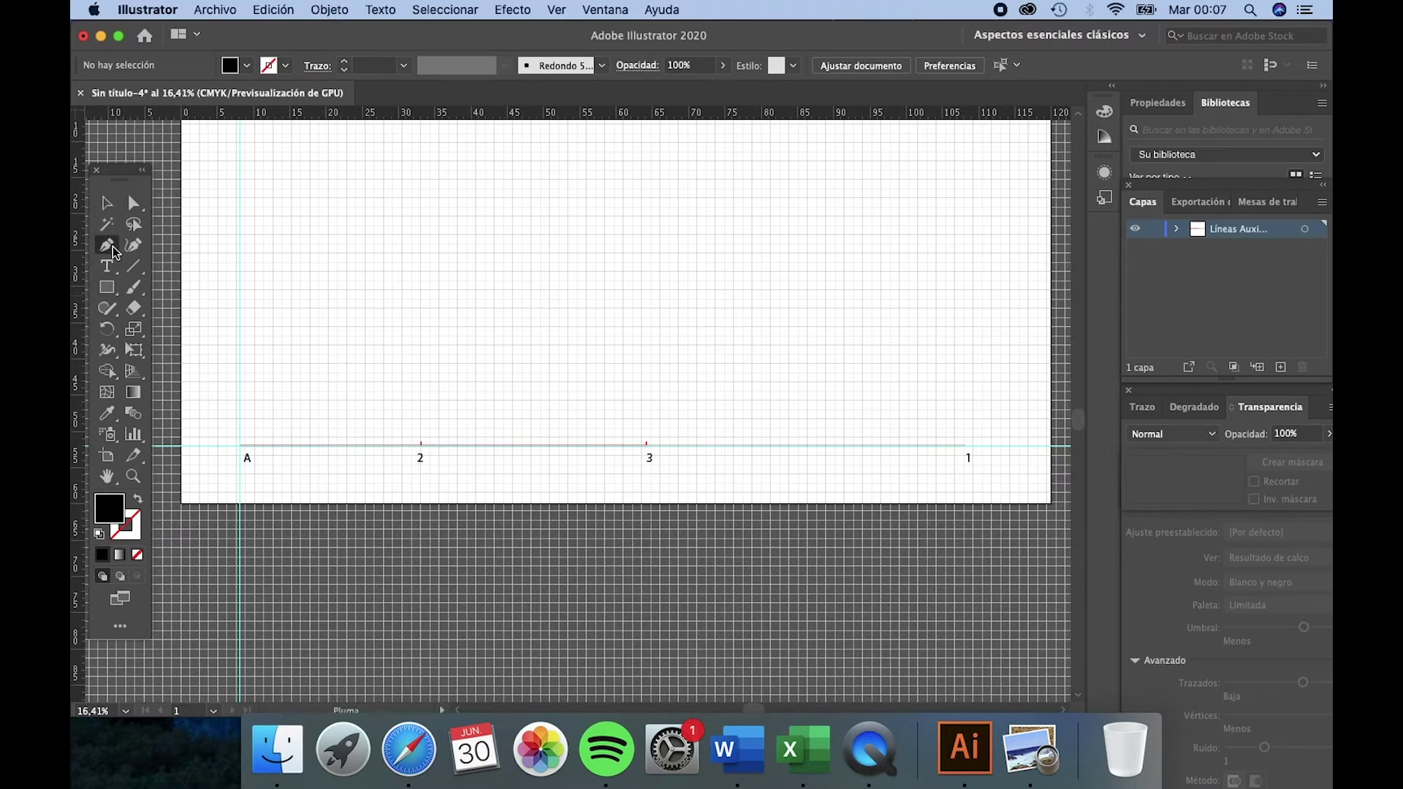
{"action": "left_click", "coordinate": [647, 445]}
{"action": "left_click", "coordinate": [966, 446]}
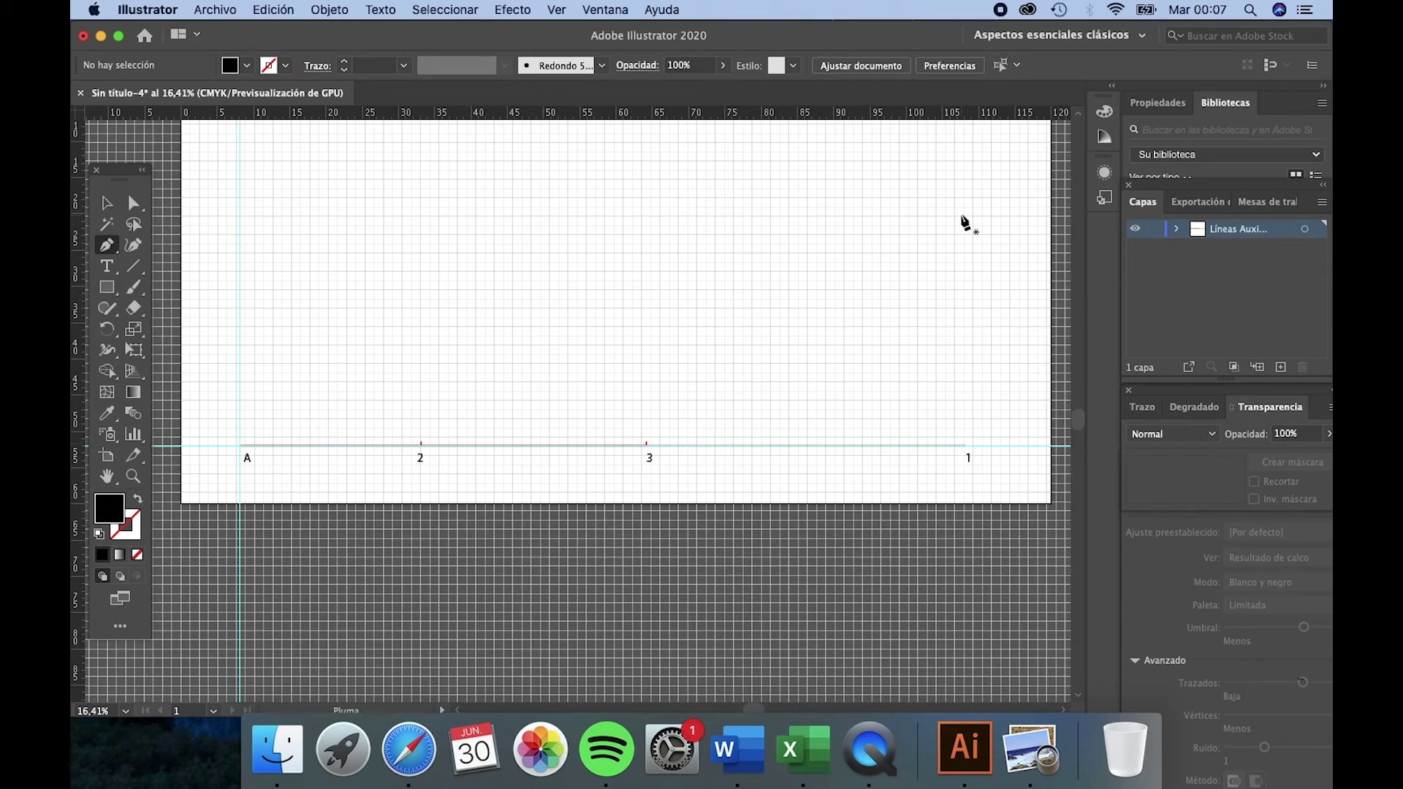
{"action": "left_click", "coordinate": [647, 444]}
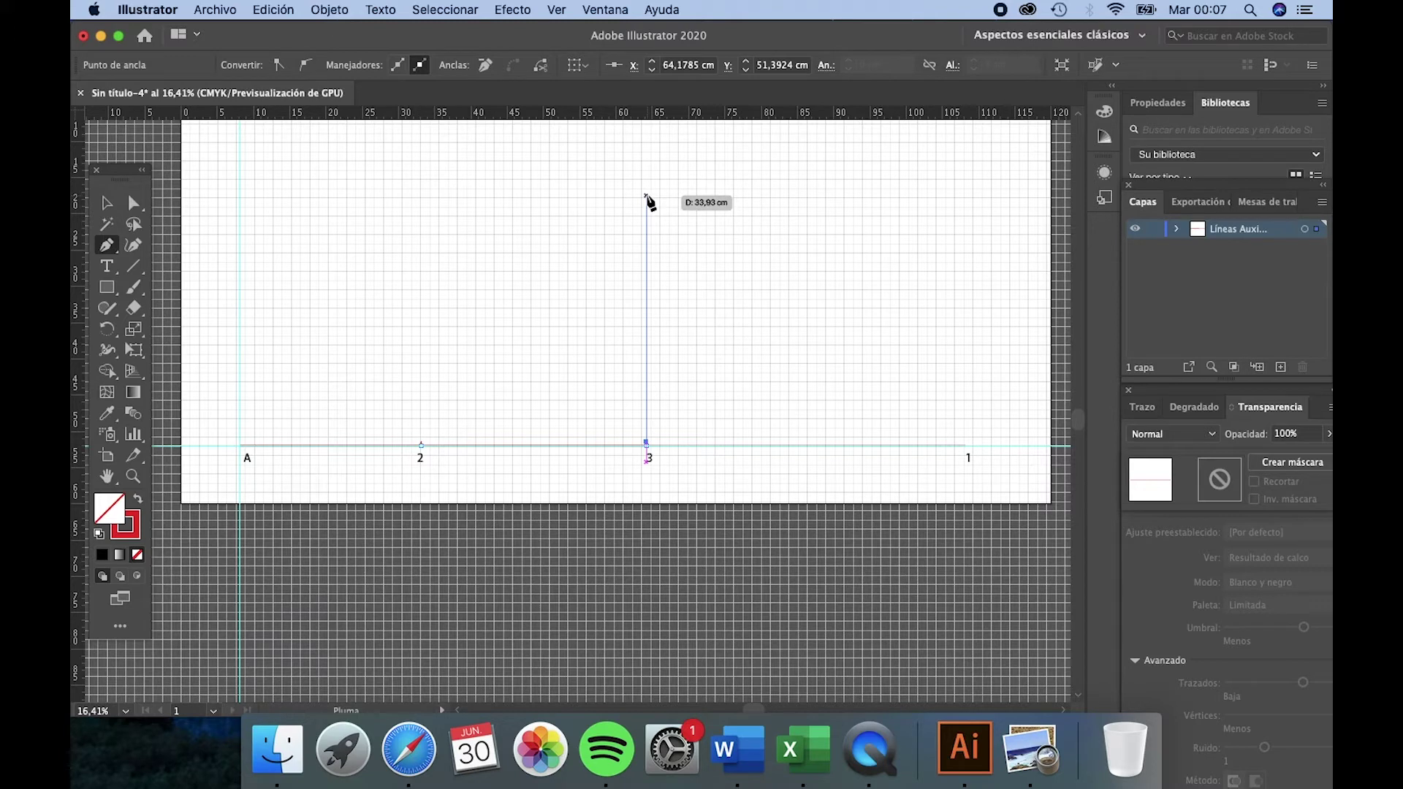
{"action": "left_click", "coordinate": [646, 195]}
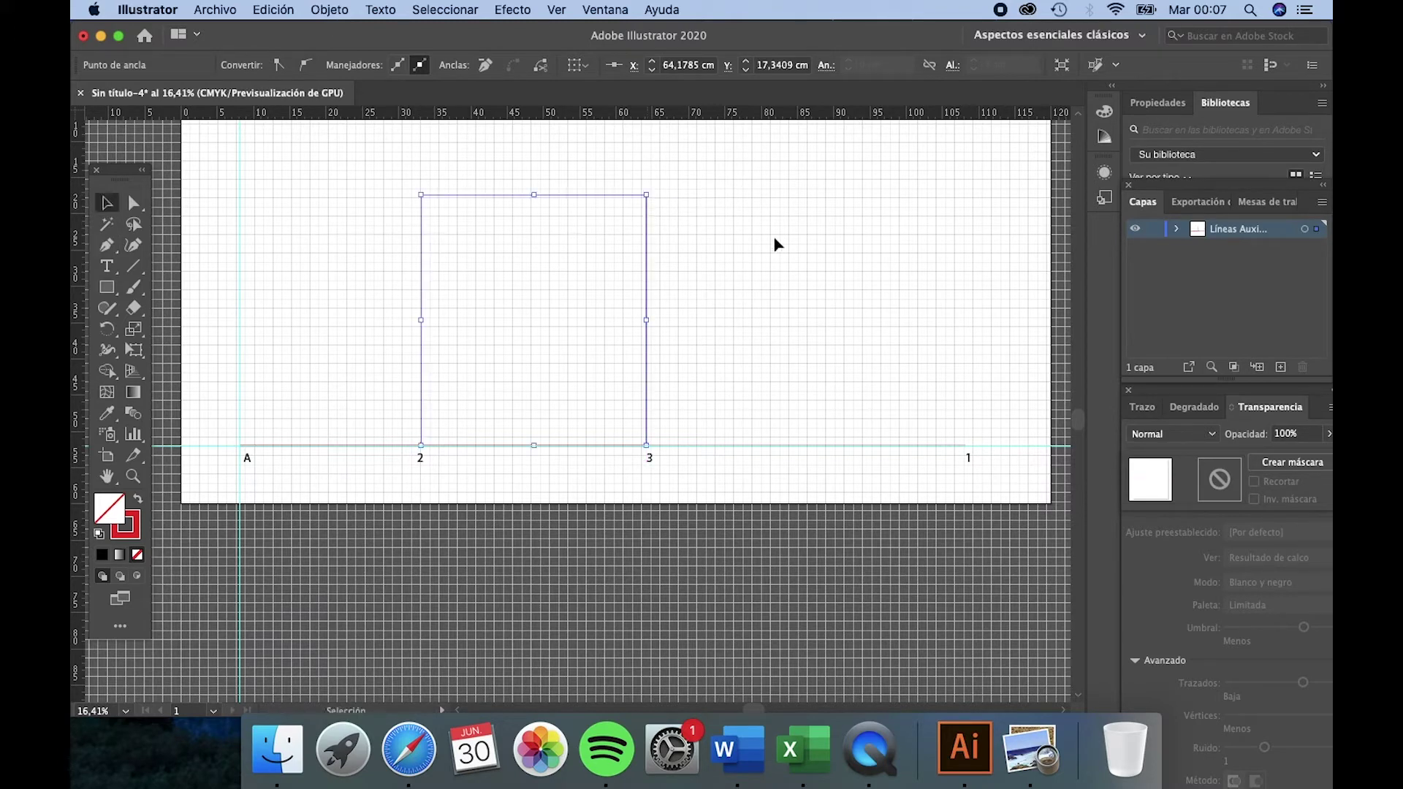
{"action": "left_click", "coordinate": [858, 394], "text": "super"}
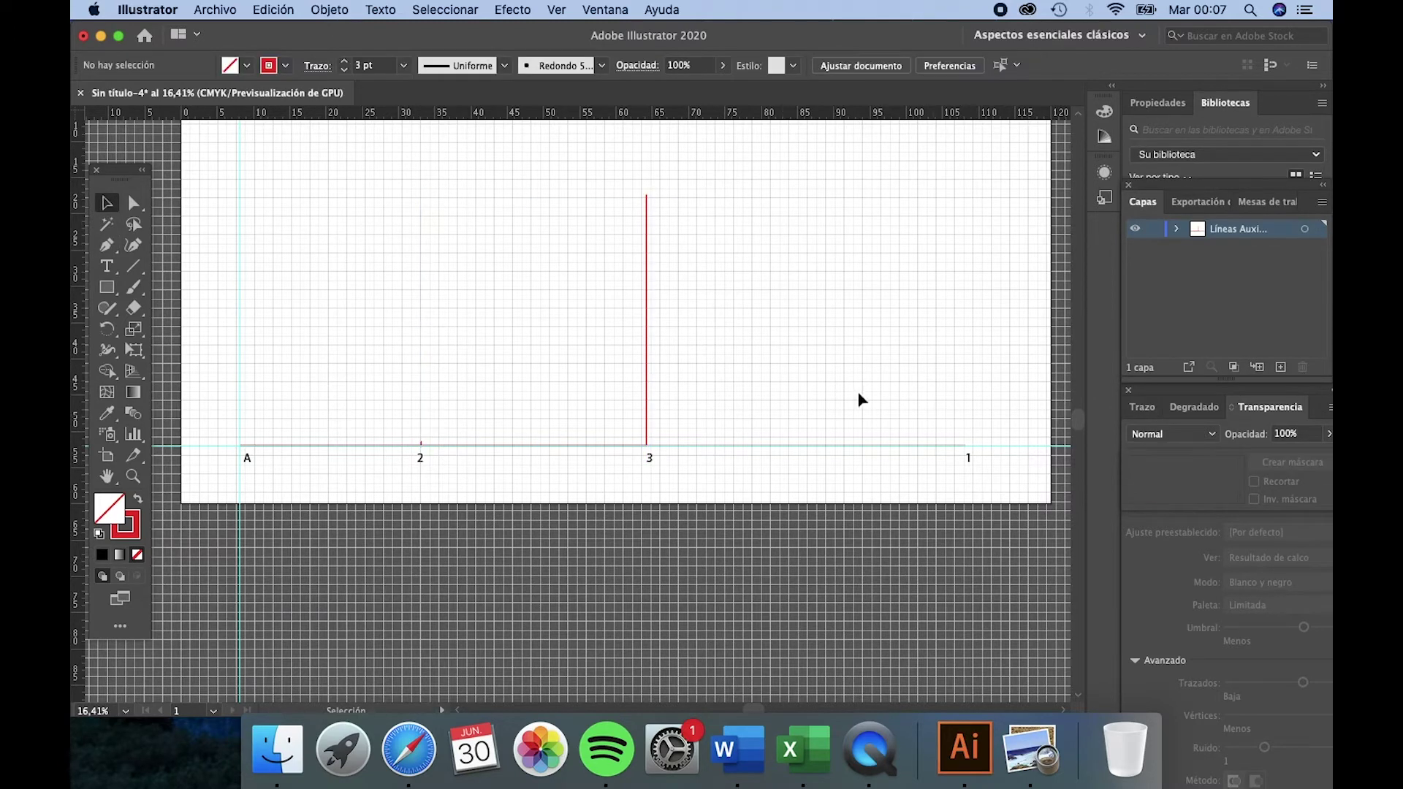
Step: Draw a vertical red line upward from point 1, ending level with the top of the line at point 3
{"action": "left_click", "coordinate": [966, 441]}
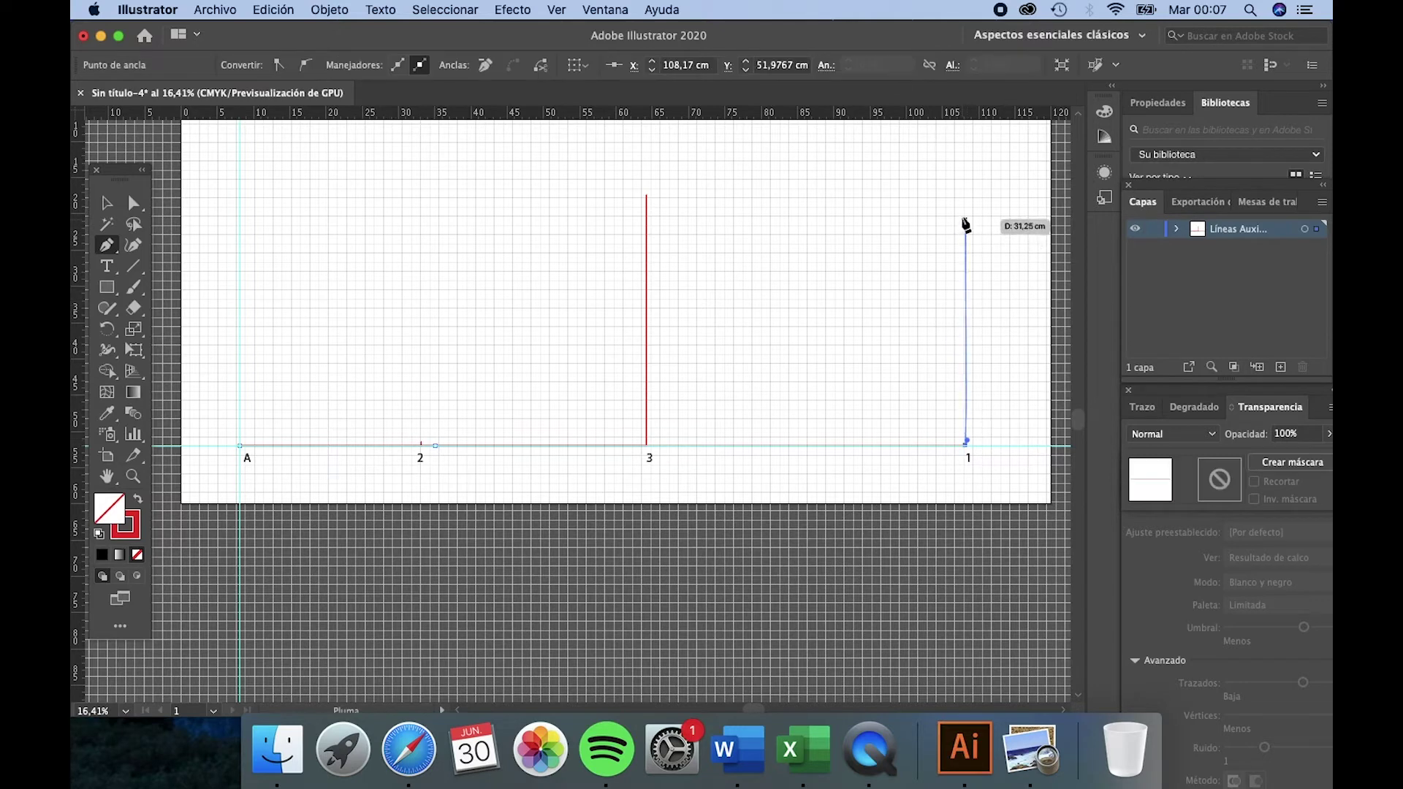
{"action": "left_click", "coordinate": [966, 195]}
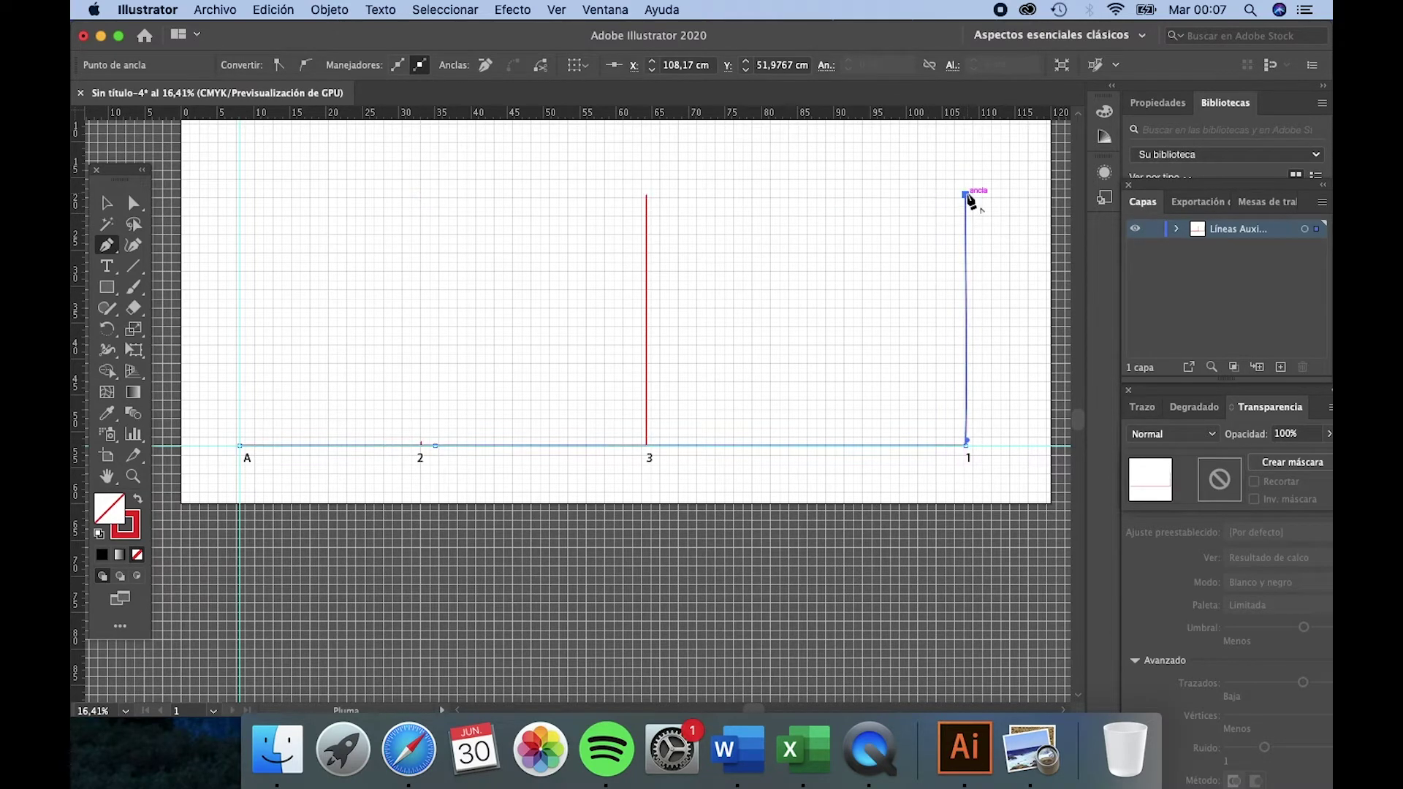
{"action": "left_click", "coordinate": [483, 433], "text": "super"}
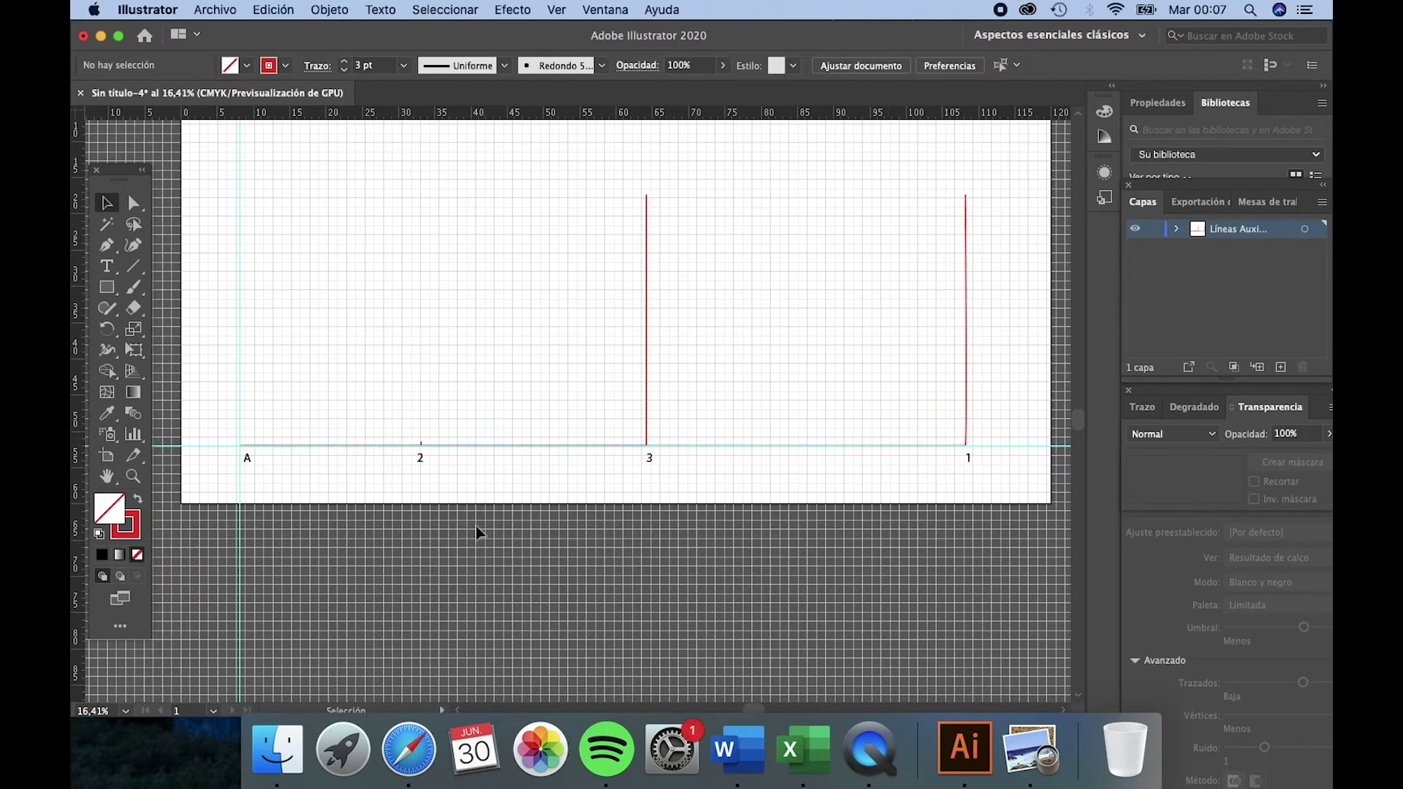
Step: Switch to Preview to examine the numbered trouser pattern diagram, and return to Illustrator
{"action": "left_click_drag", "start_coordinate": [750, 708], "coordinate": [734, 703]}
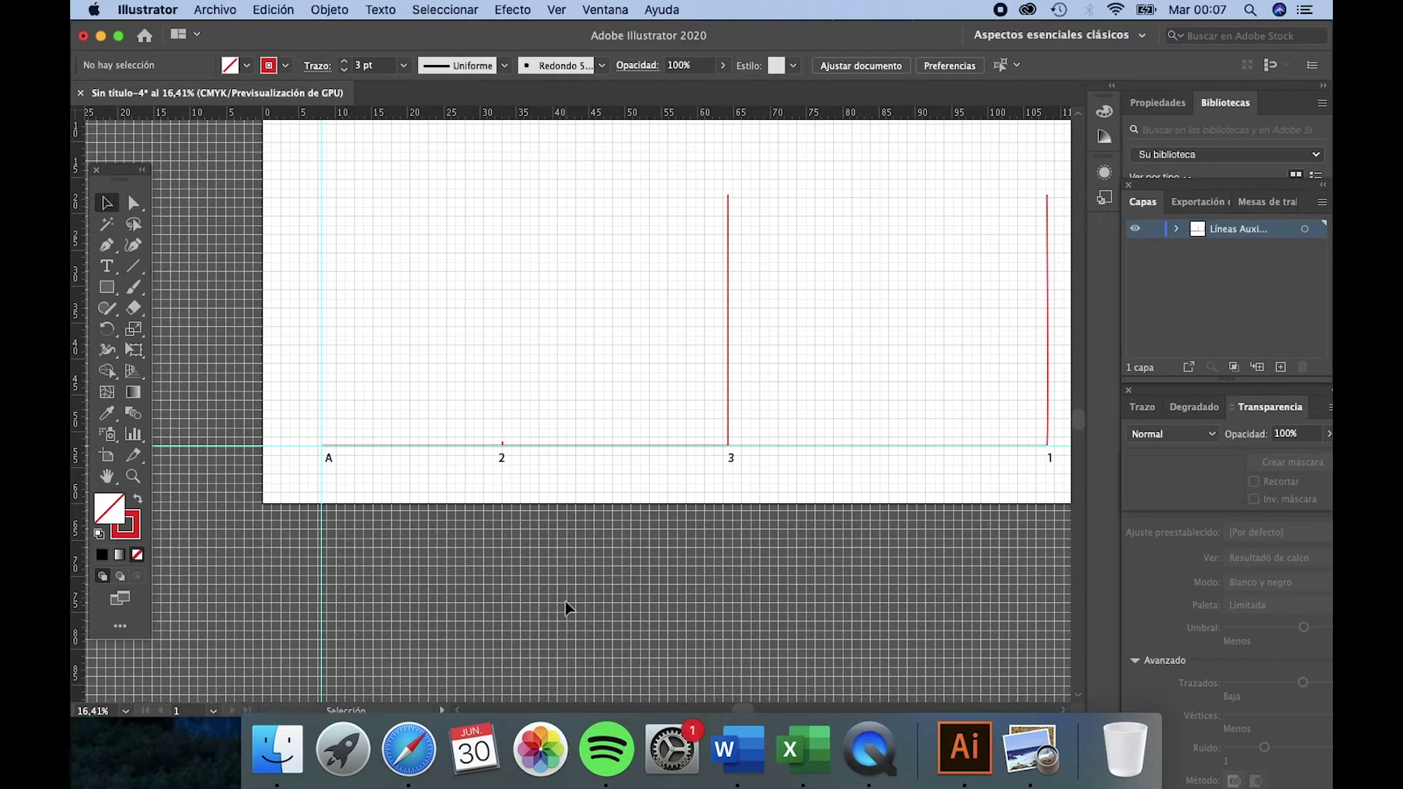
{"action": "left_click", "coordinate": [1030, 750]}
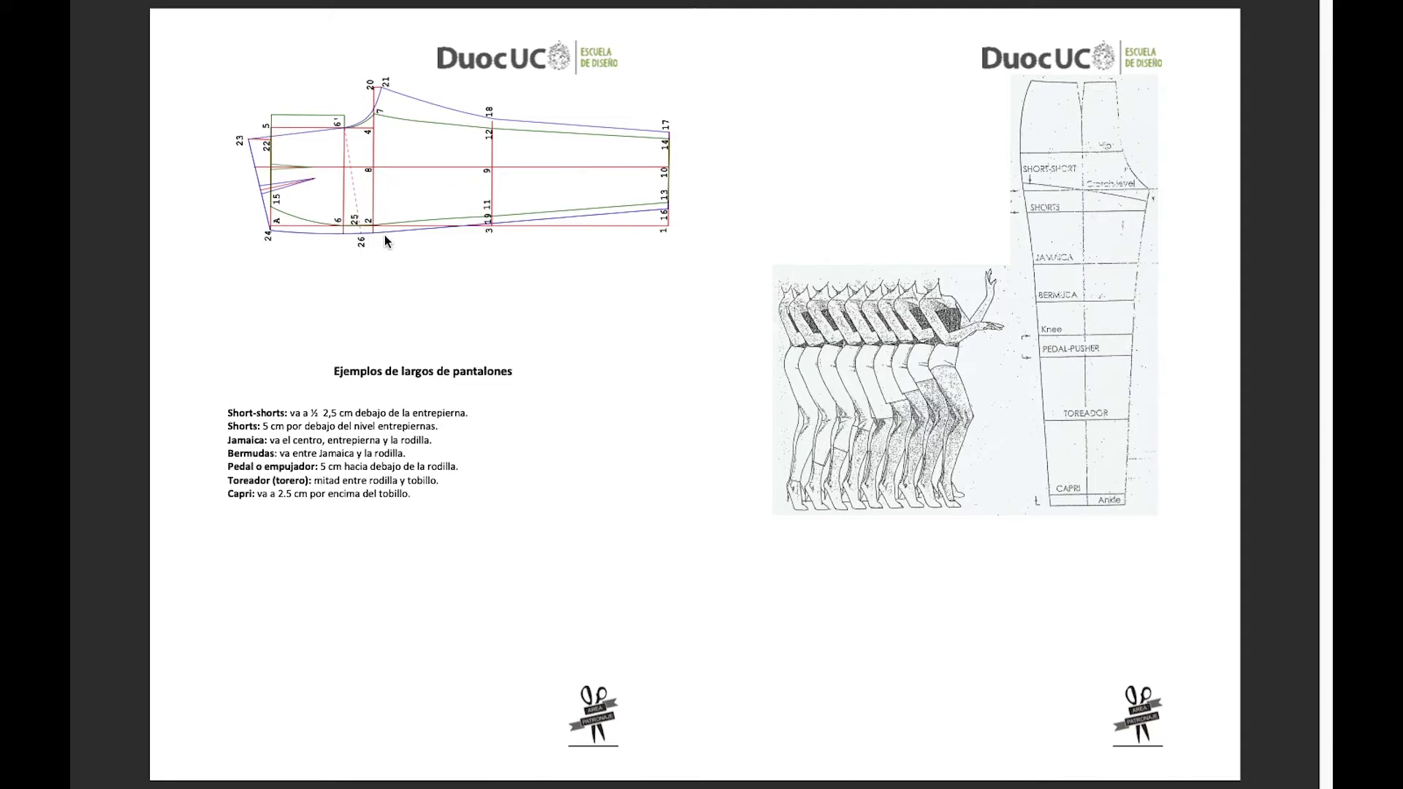
{"action": "mouse_move", "coordinate": [901, 787]}
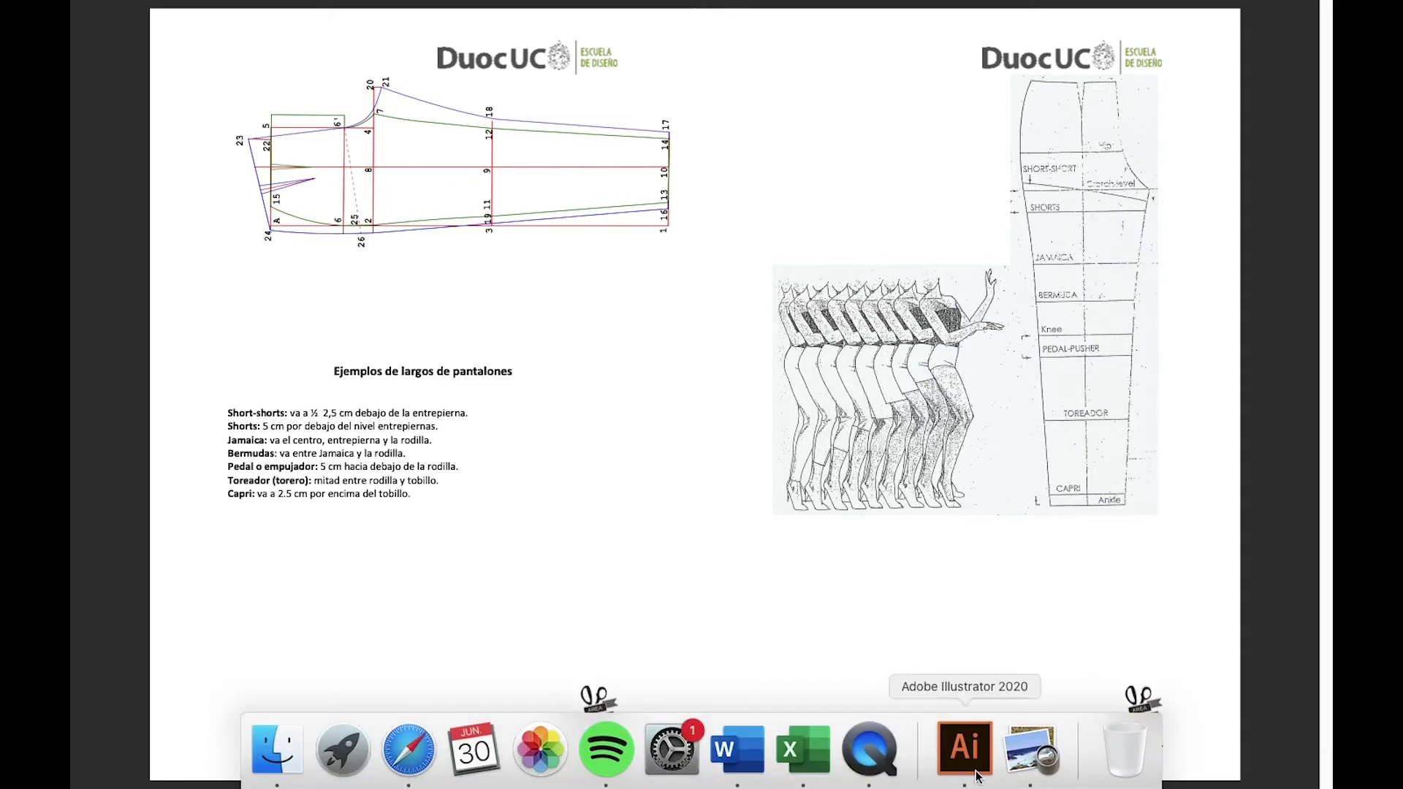
{"action": "left_click", "coordinate": [965, 750]}
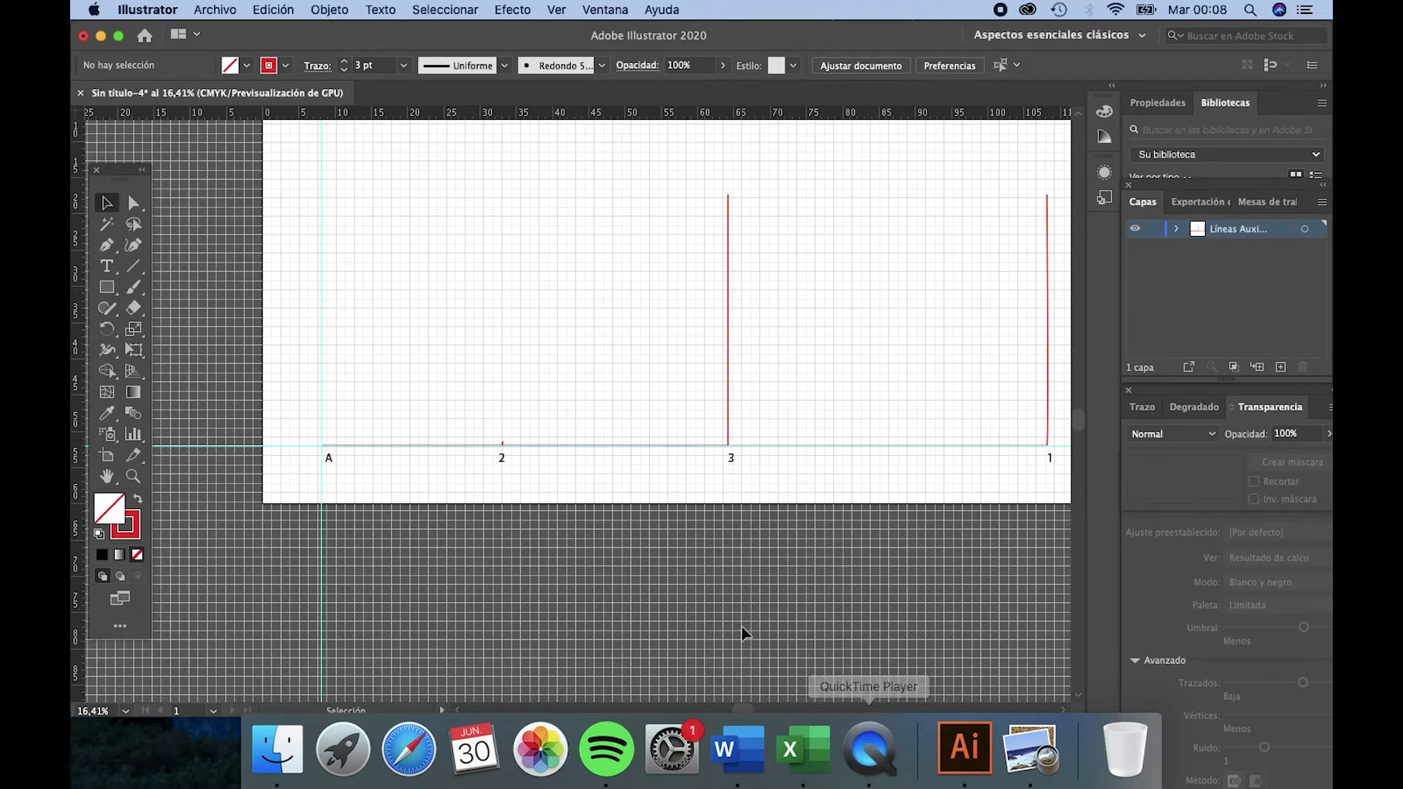
Step: Draw a rectangle from point 2 to the vertical guide above A, 25 cm wide and about 30 cm high
{"action": "left_click", "coordinate": [110, 291]}
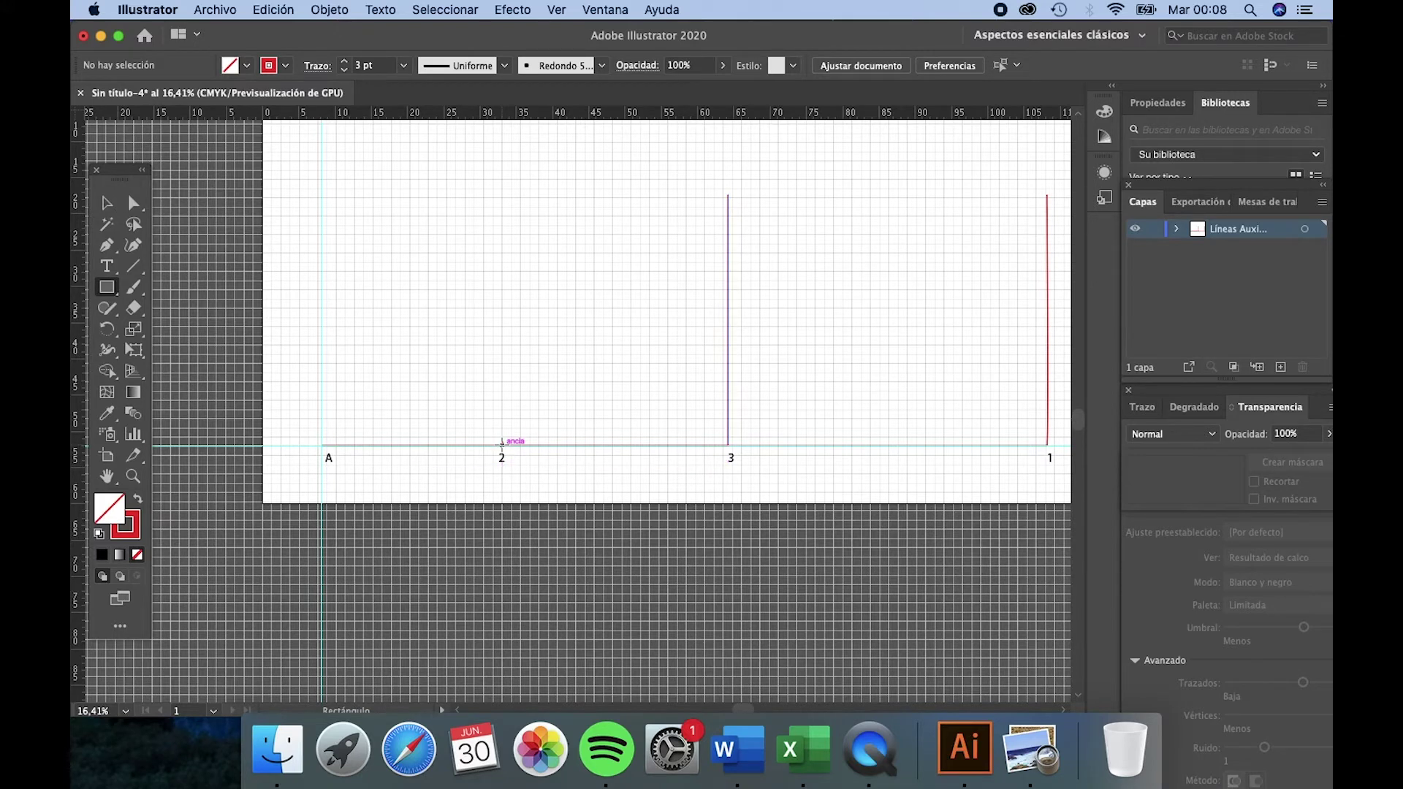
{"action": "scroll", "coordinate": [502, 442], "scroll_direction": "up", "scroll_amount": 4}
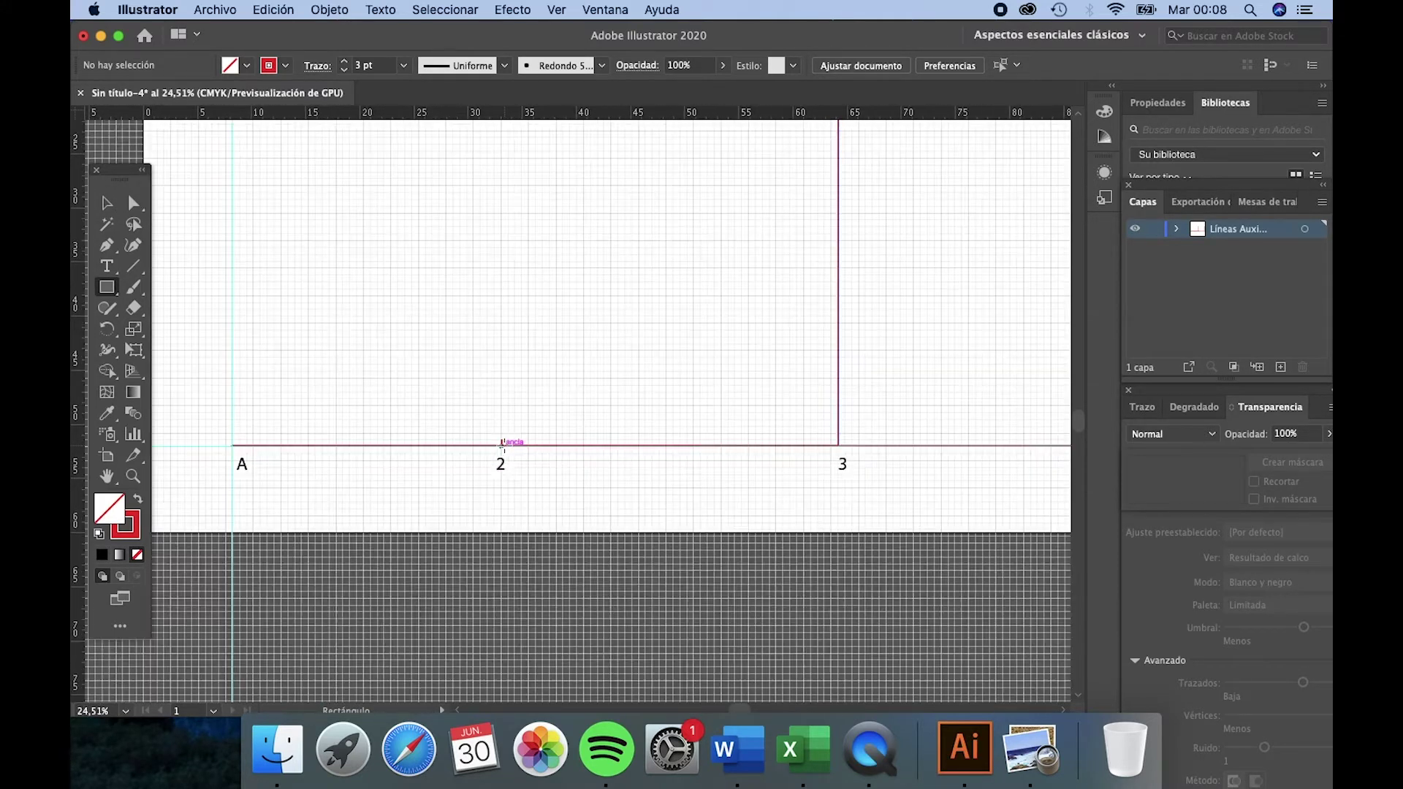
{"action": "scroll", "coordinate": [501, 425], "scroll_direction": "up", "scroll_amount": 3}
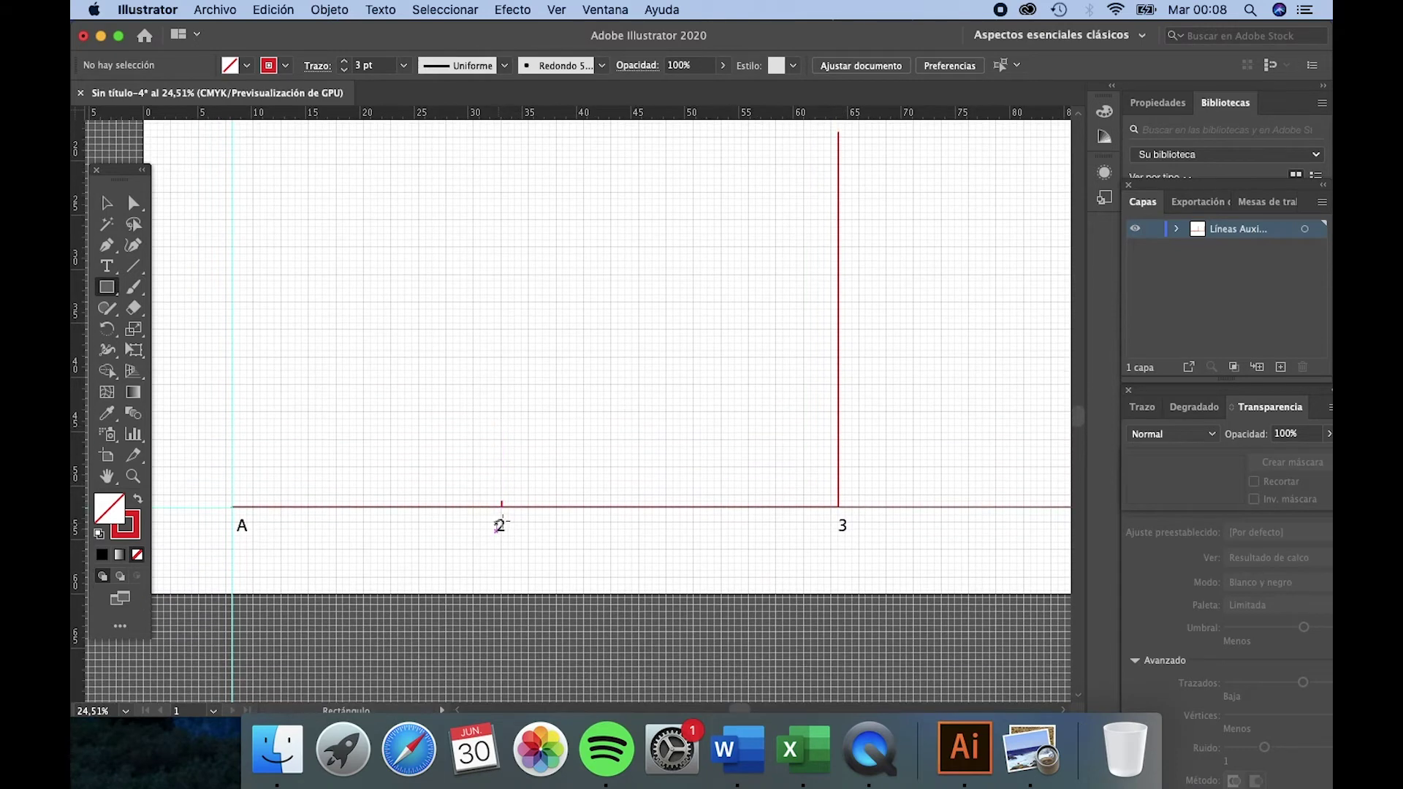
{"action": "mouse_move", "coordinate": [501, 505]}
{"action": "left_mouse_down"}
{"action": "mouse_move", "coordinate": [363, 375]}
{"action": "mouse_move", "coordinate": [328, 282]}
{"action": "mouse_move", "coordinate": [263, 197]}
{"action": "mouse_move", "coordinate": [230, 182]}
{"action": "left_mouse_up"}
{"action": "left_click", "coordinate": [106, 202]}
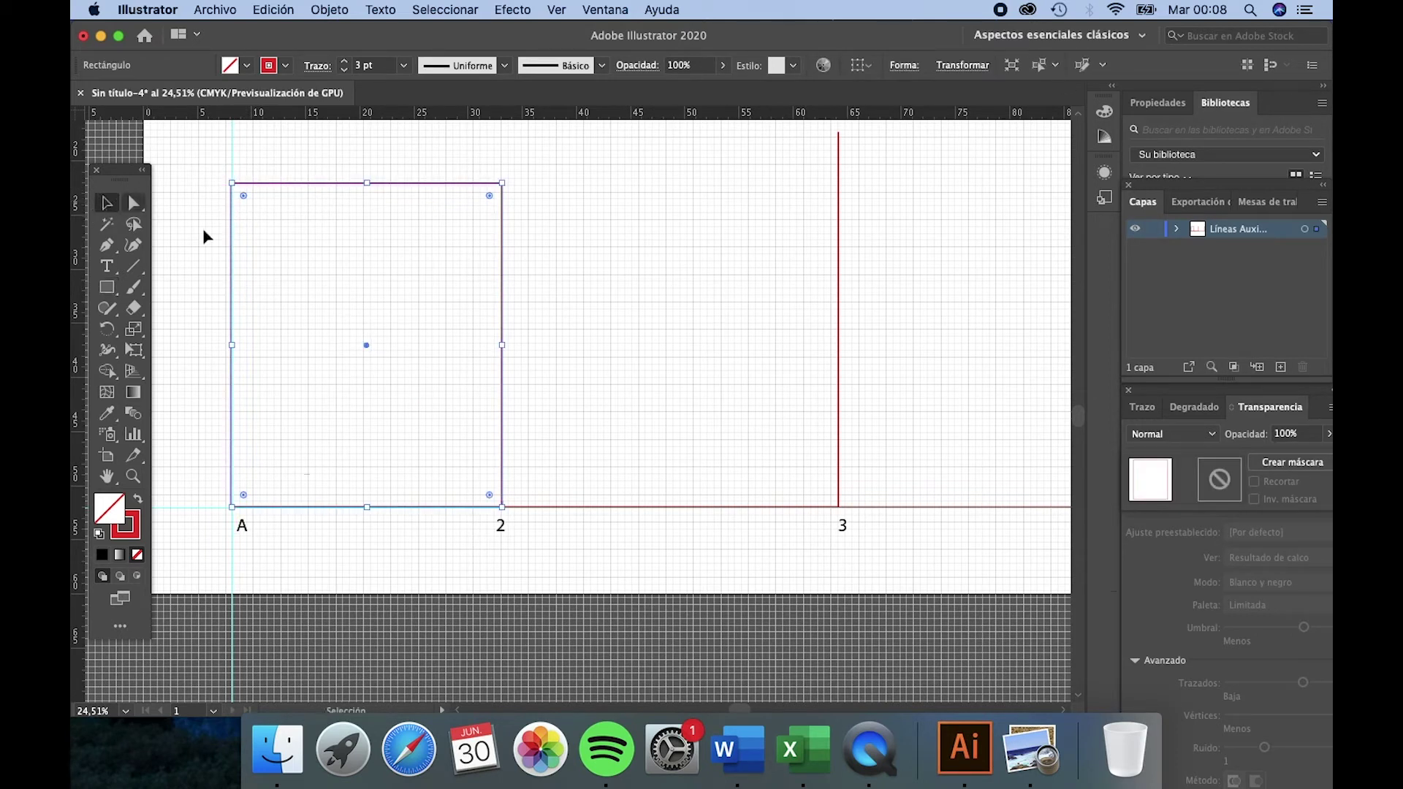
{"action": "left_click", "coordinate": [571, 293]}
Step: Set the rectangle's height to 24,5 cm and move it down so its lower edge lies on the baseline from A to 2
{"action": "left_click", "coordinate": [503, 207]}
{"action": "left_click", "coordinate": [961, 65]}
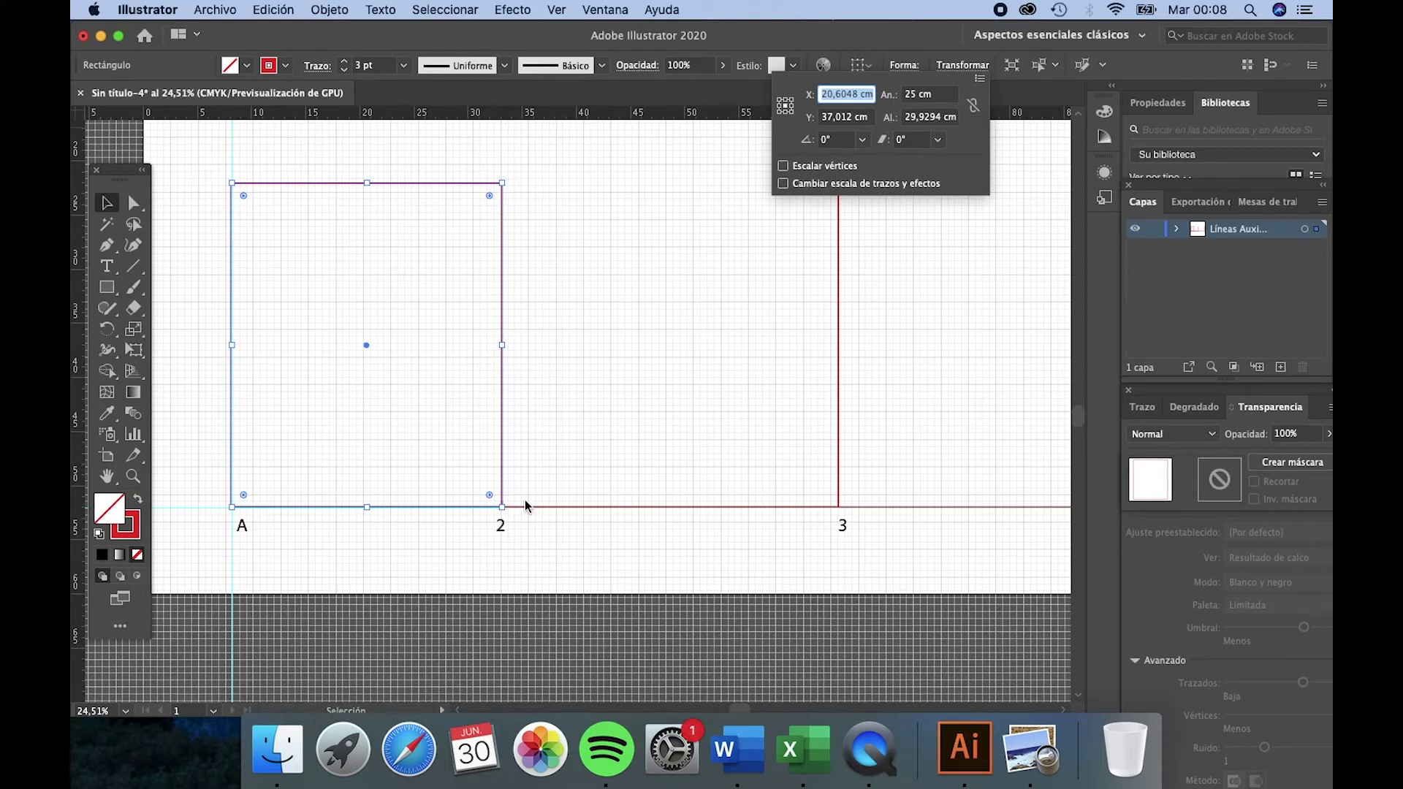
{"action": "left_click", "coordinate": [943, 118]}
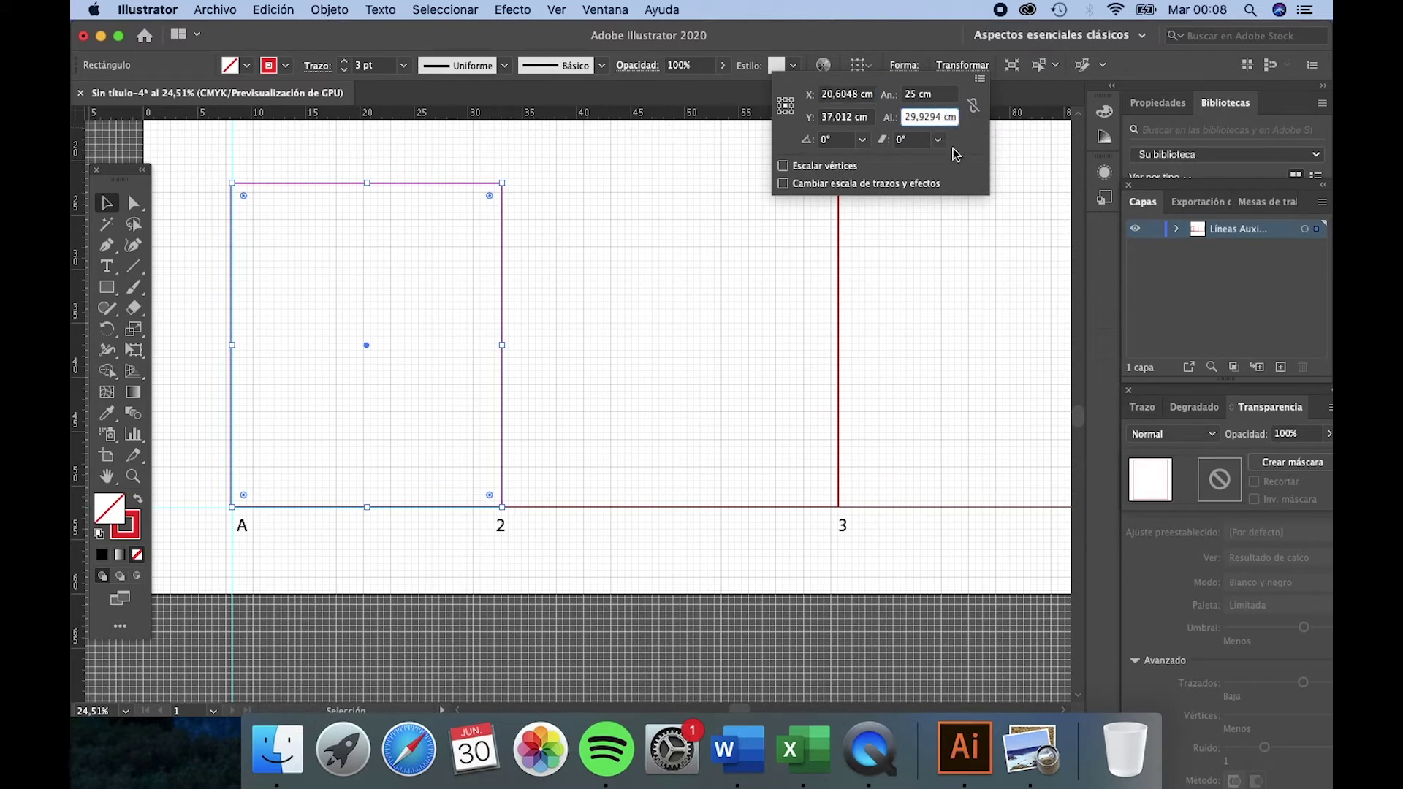
{"action": "double_click", "coordinate": [923, 117]}
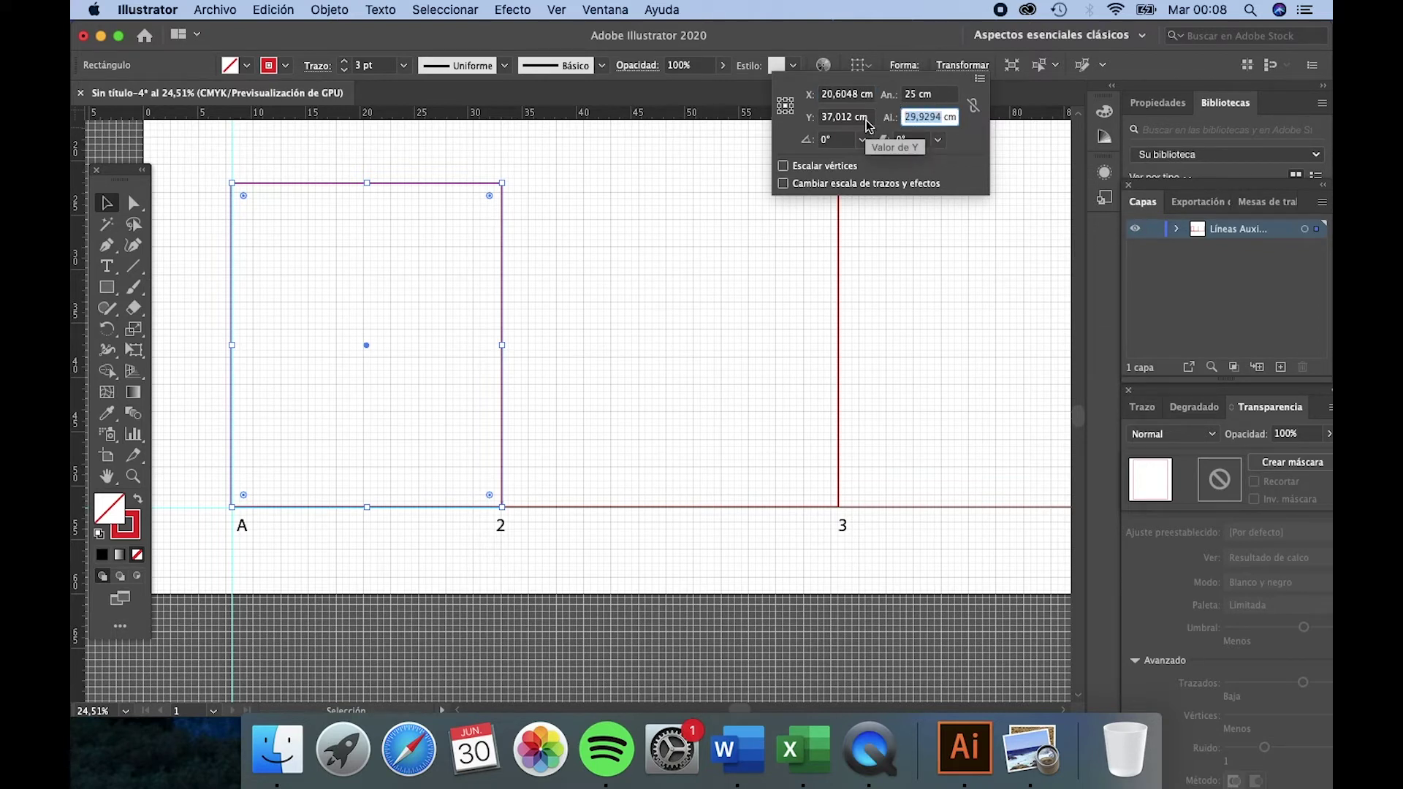
{"action": "type", "text": "24,5"}
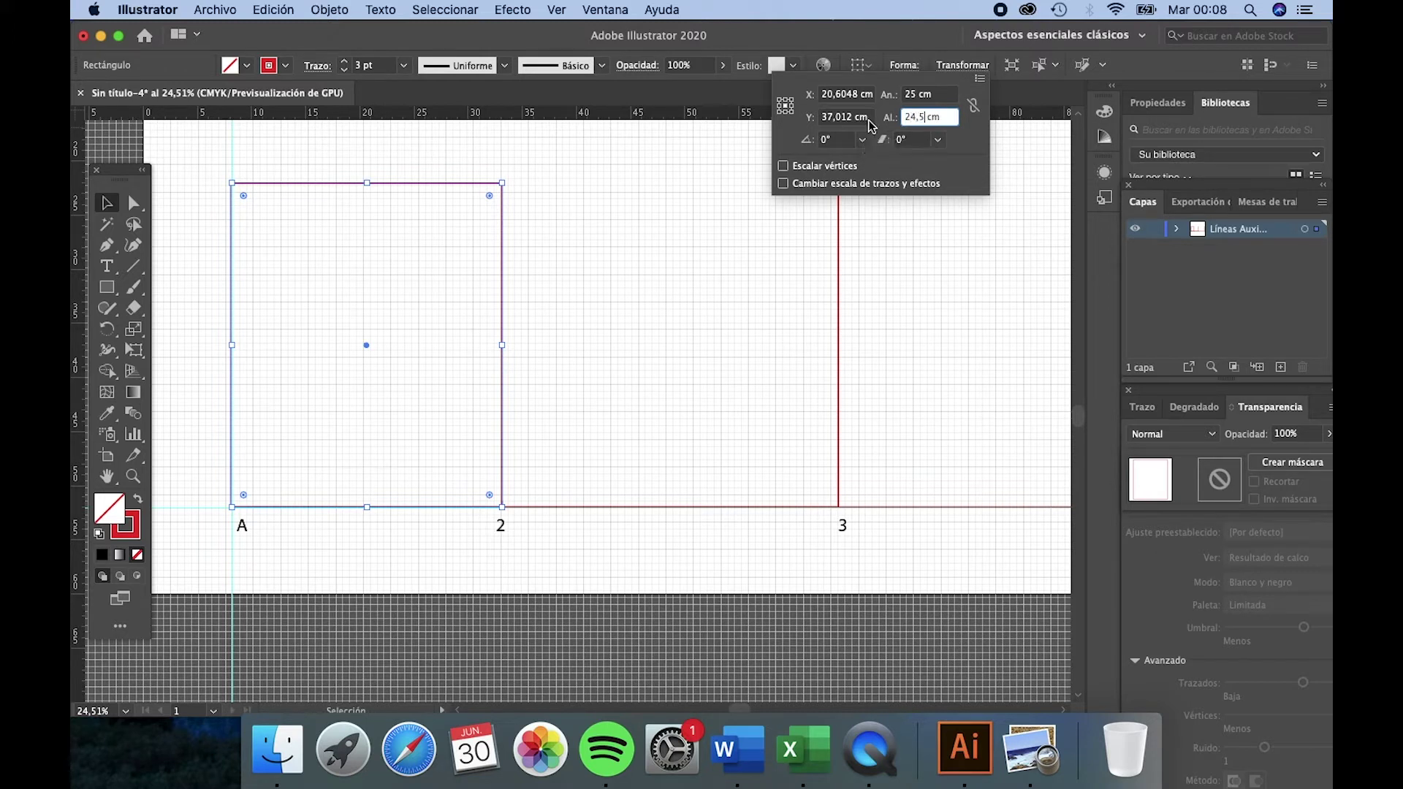
{"action": "key", "text": "Return"}
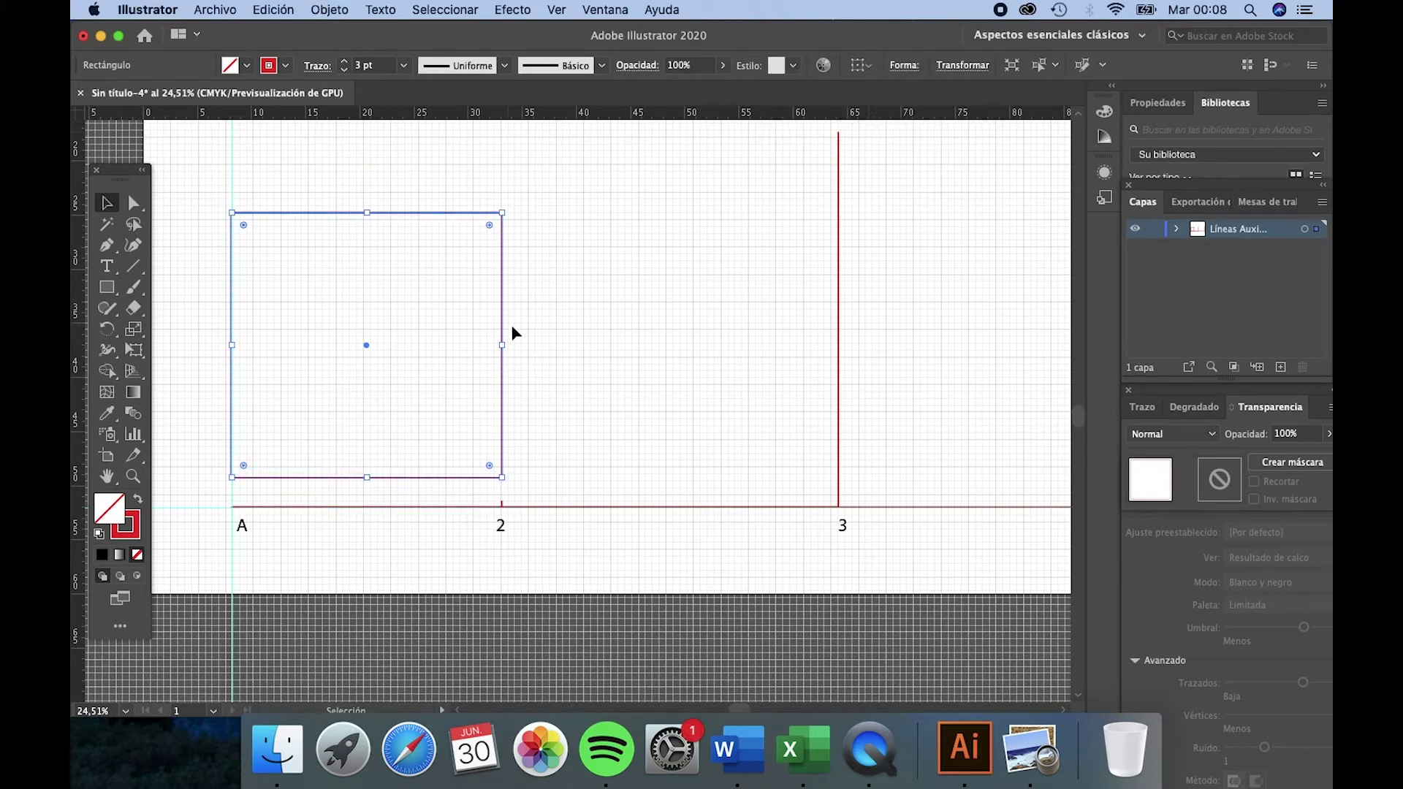
{"action": "left_click_drag", "start_coordinate": [502, 379], "coordinate": [503, 411]}
{"action": "left_click", "coordinate": [607, 435]}
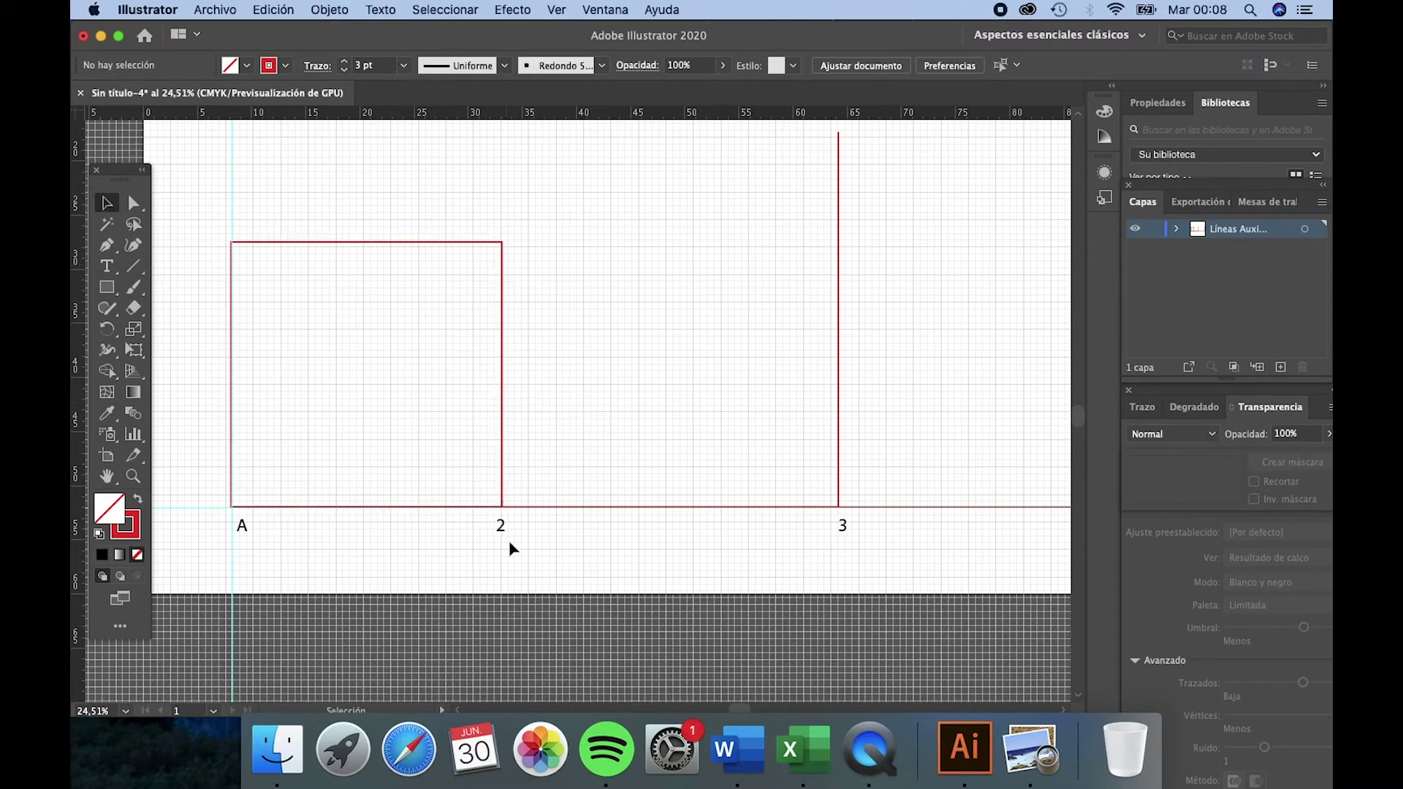
Step: Add the label "4" just above the rectangle's upper corner over point 2
{"action": "left_click", "coordinate": [106, 266]}
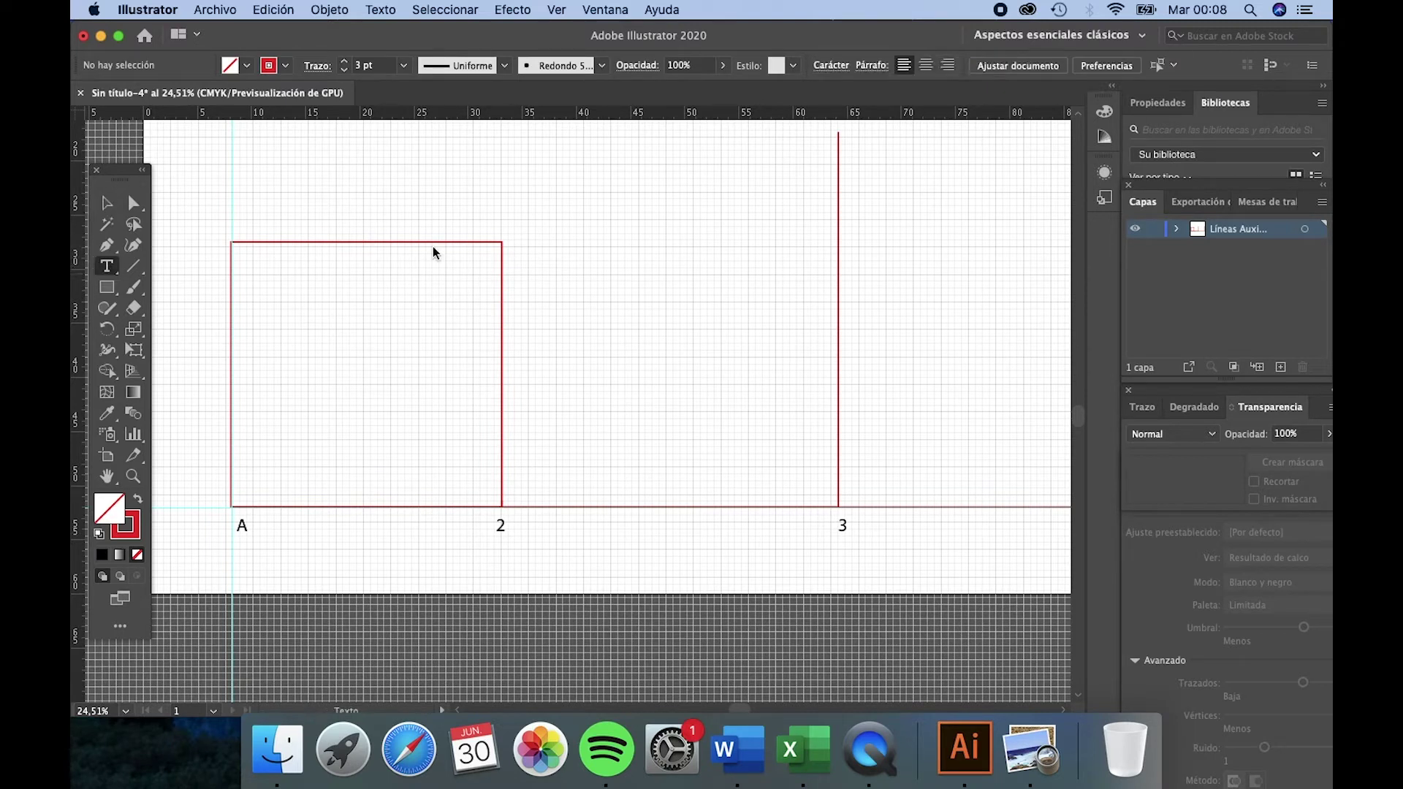
{"action": "left_click", "coordinate": [487, 216]}
{"action": "type", "text": "4"}
{"action": "left_click", "coordinate": [106, 202]}
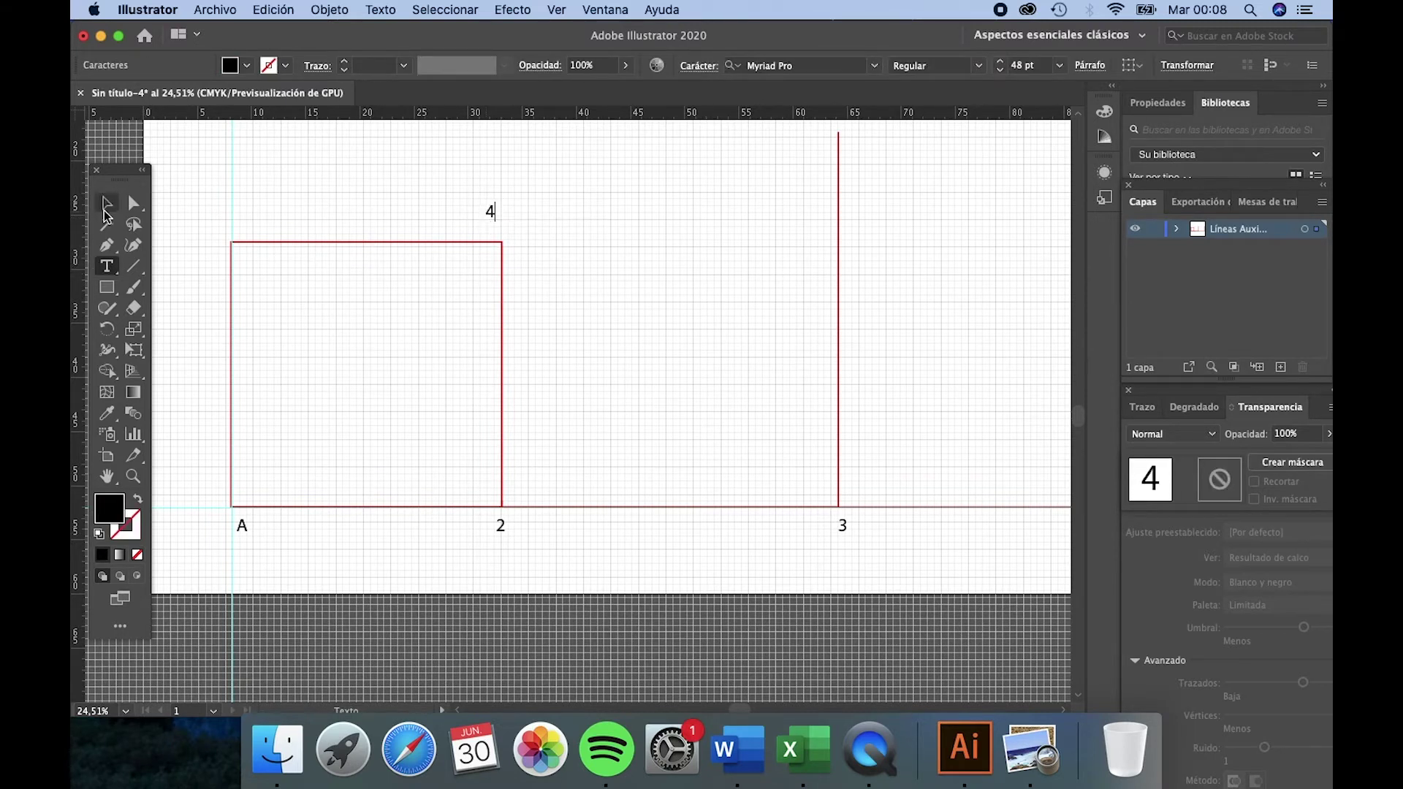
{"action": "left_click", "coordinate": [400, 202]}
{"action": "left_click_drag", "start_coordinate": [492, 220], "coordinate": [495, 231]}
Step: Add the label "5" just above the rectangle's upper corner over point A
{"action": "key", "text": "t"}
{"action": "left_click", "coordinate": [248, 214]}
{"action": "type", "text": "5"}
{"action": "left_click", "coordinate": [106, 203]}
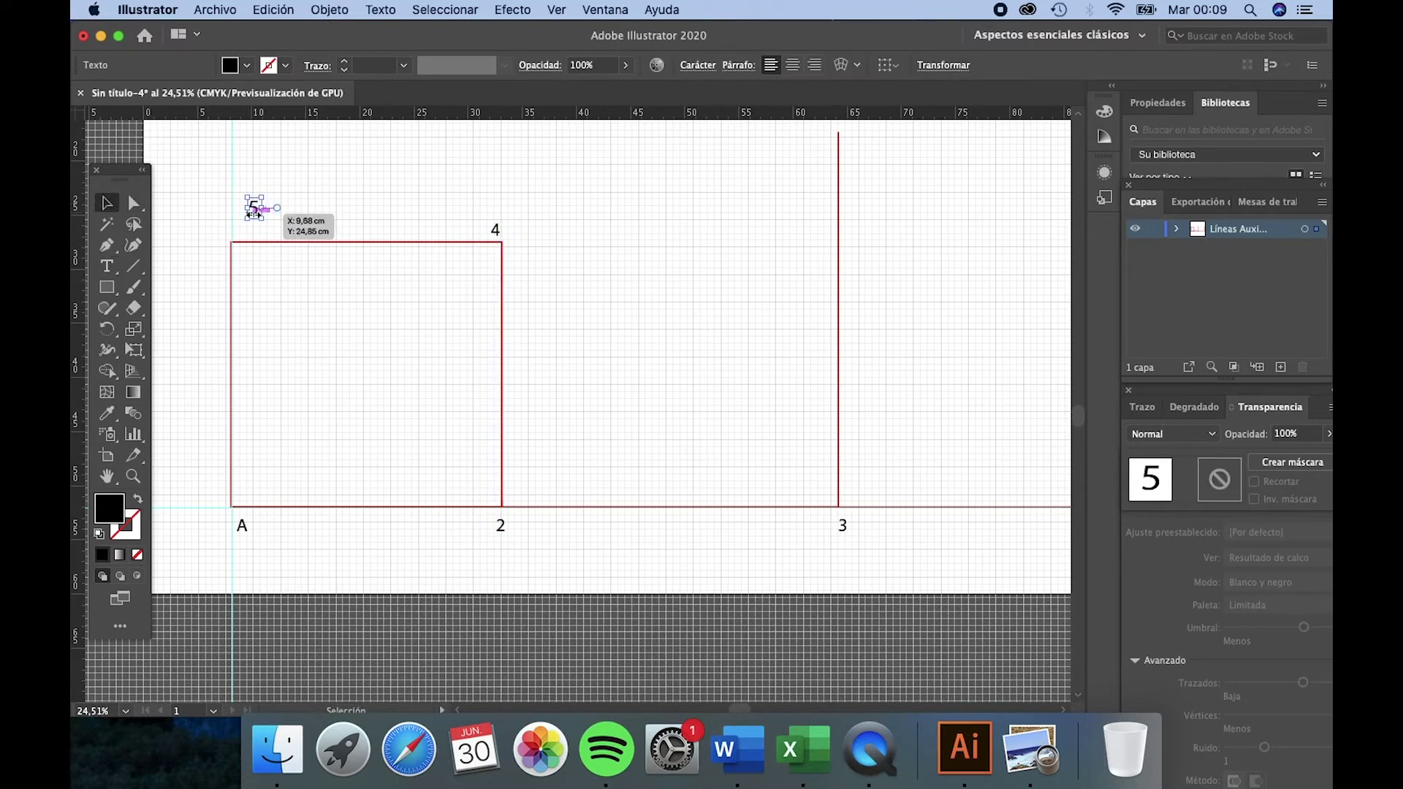
{"action": "left_click_drag", "start_coordinate": [261, 217], "coordinate": [248, 238]}
Step: Switch to Preview to examine the trouser diagram around points 4, 5 and 6, and return to Illustrator
{"action": "left_click", "coordinate": [1043, 756]}
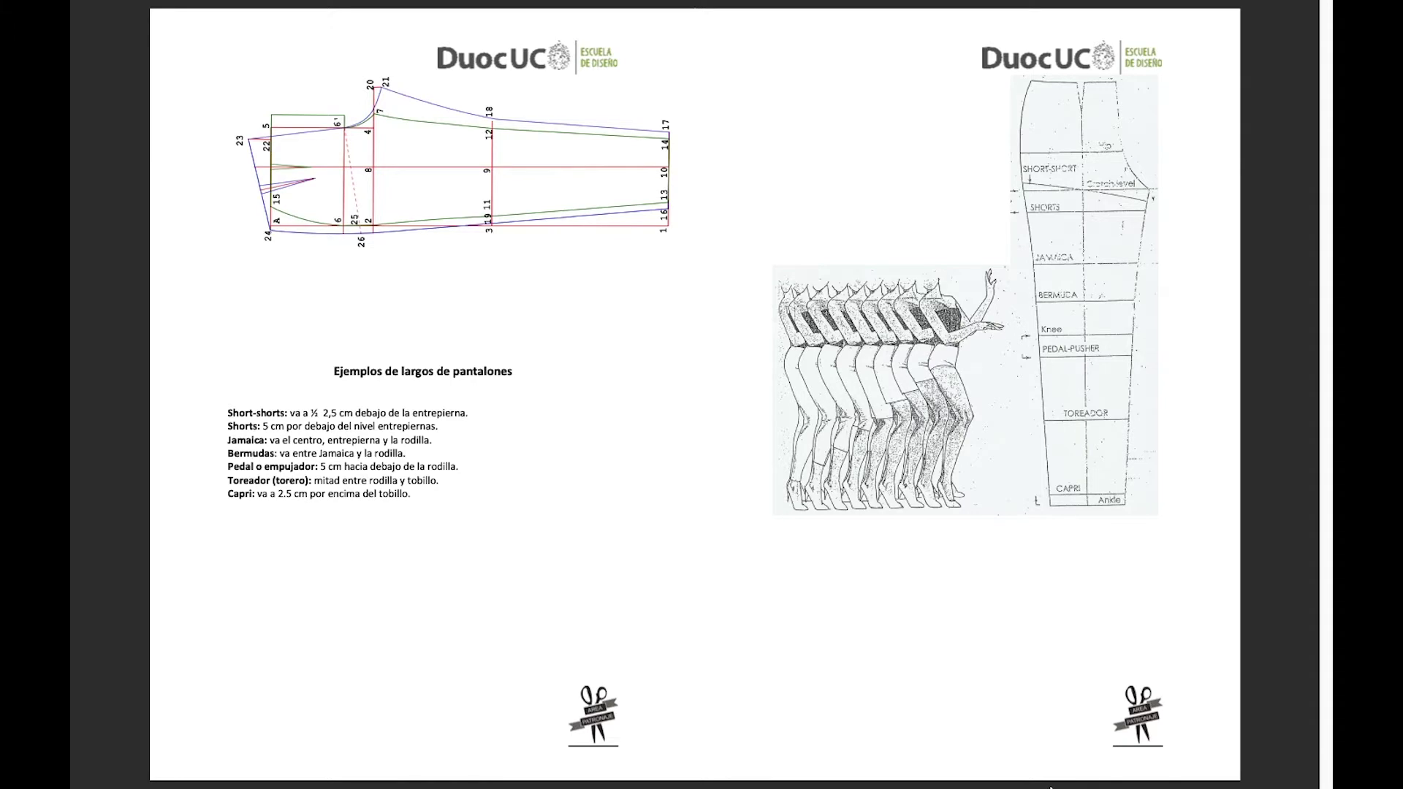
{"action": "mouse_move", "coordinate": [1032, 771]}
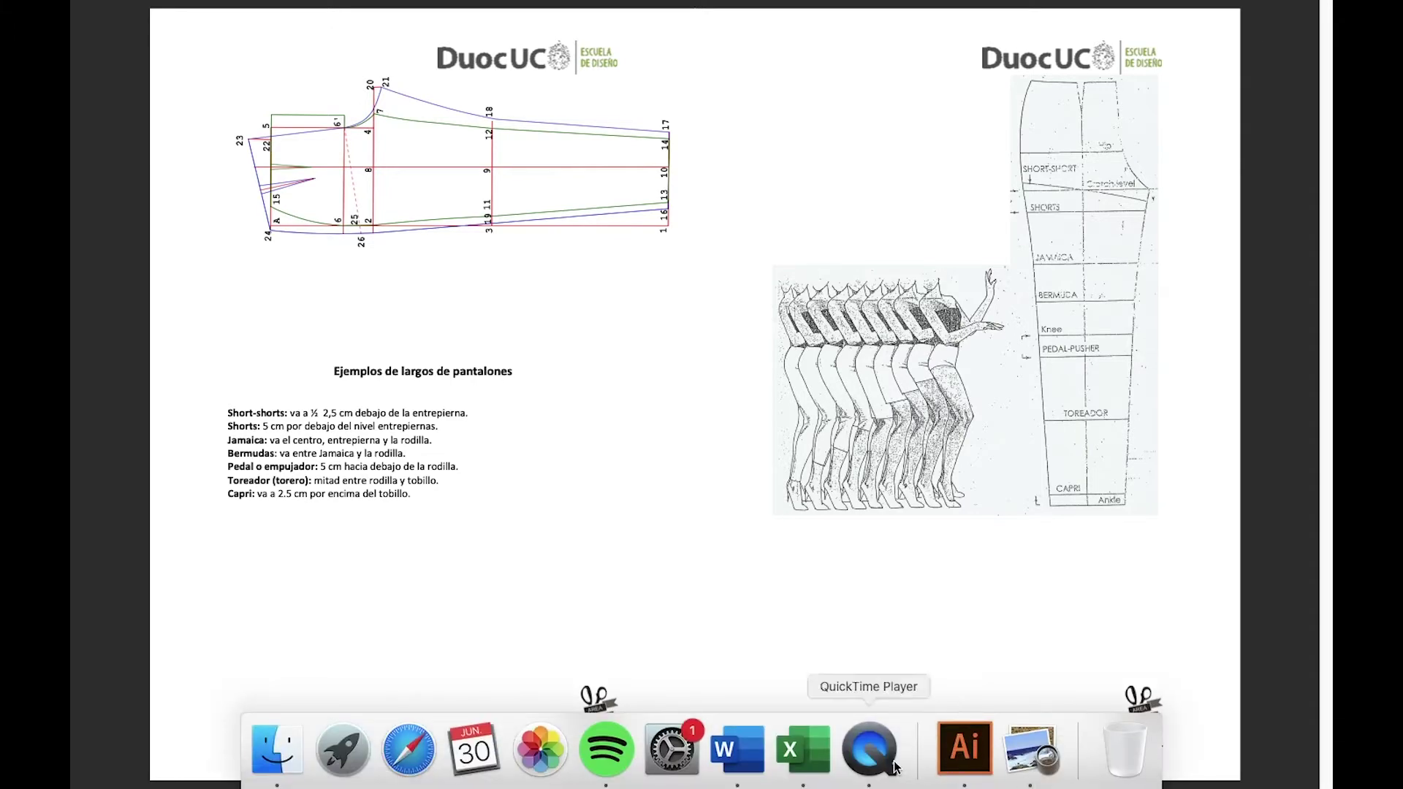
{"action": "left_click", "coordinate": [959, 760]}
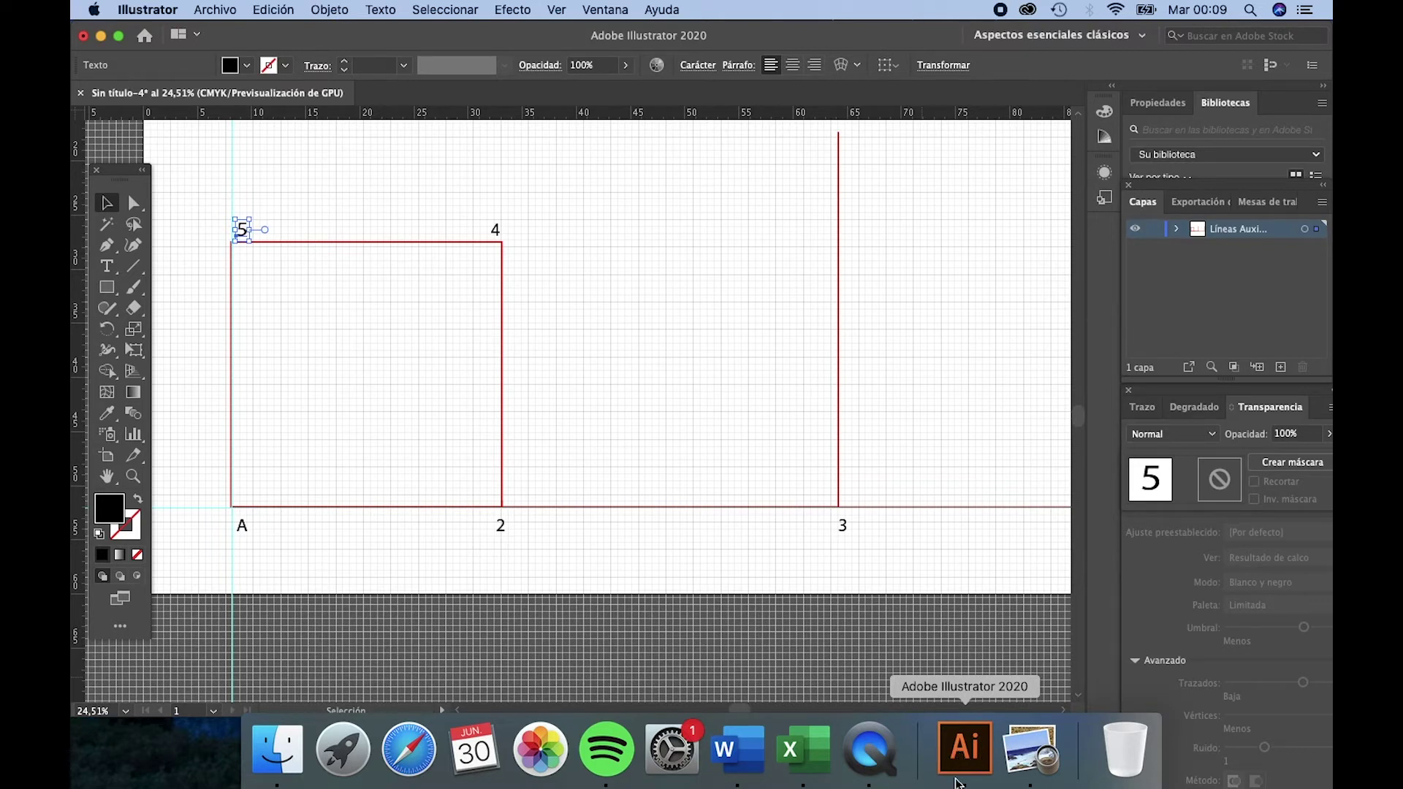
Step: Draw a rectangle about 8 cm wide from point 2 up to the line between 5 and 4, and copy the red unfilled outline onto it
{"action": "left_click", "coordinate": [107, 287]}
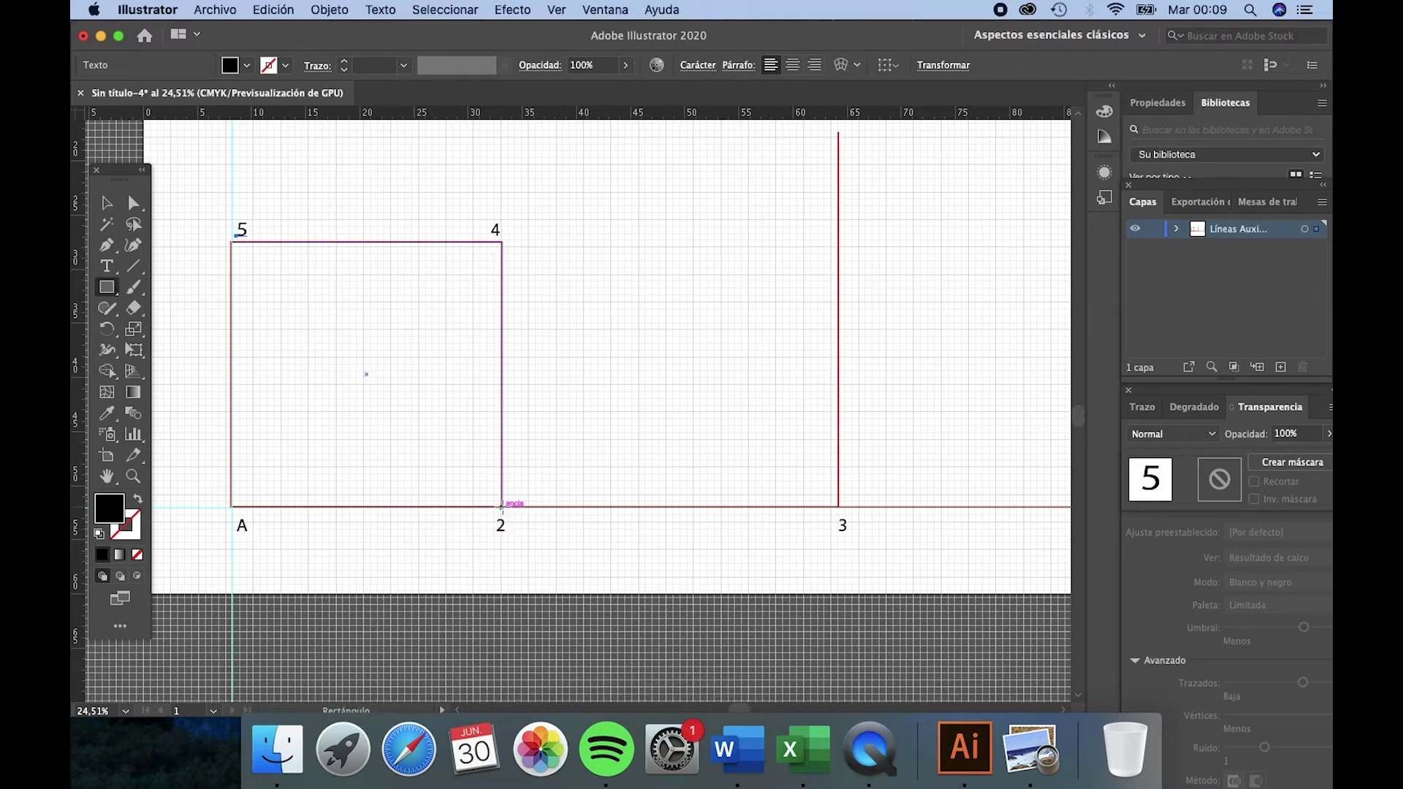
{"action": "left_click_drag", "start_coordinate": [501, 506], "coordinate": [413, 240]}
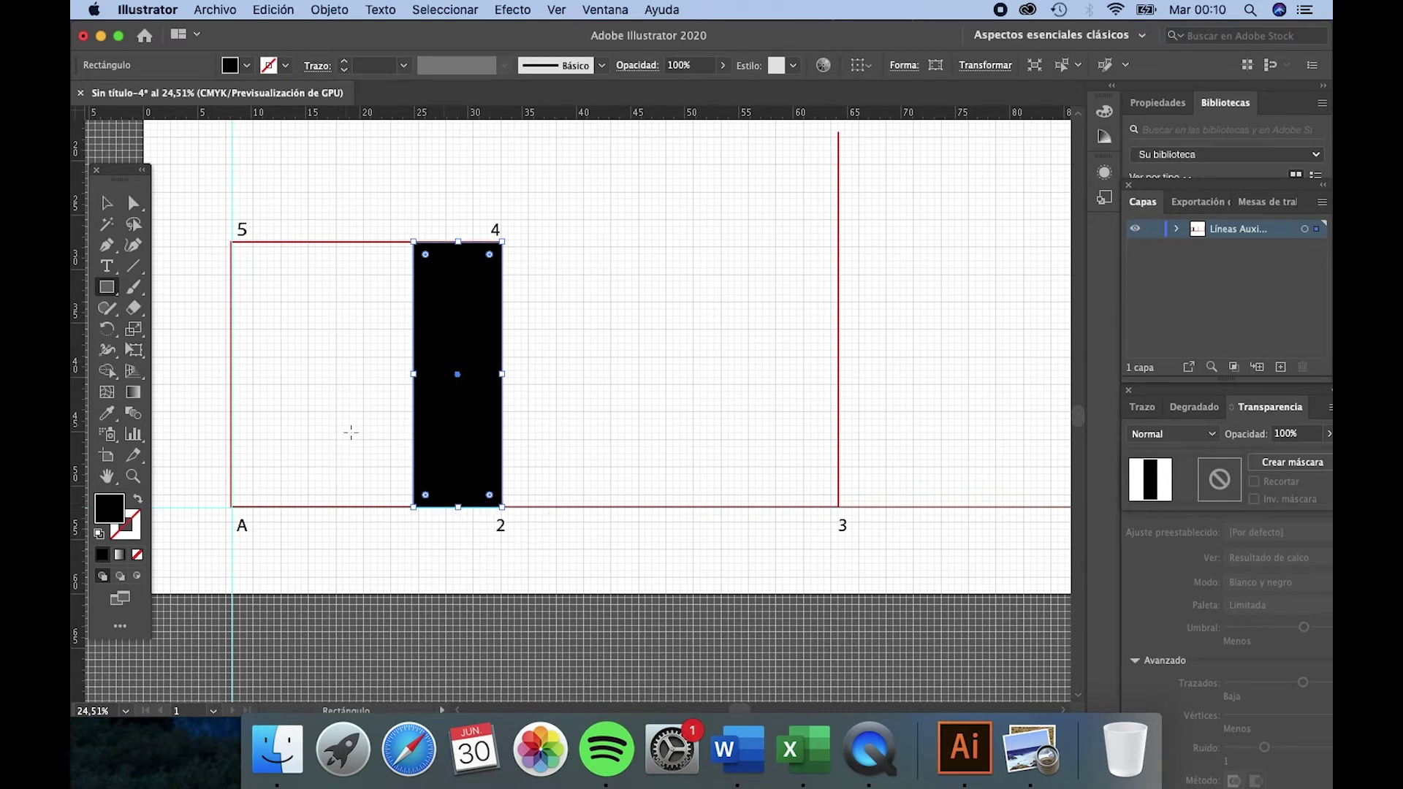
{"action": "left_click", "coordinate": [110, 415]}
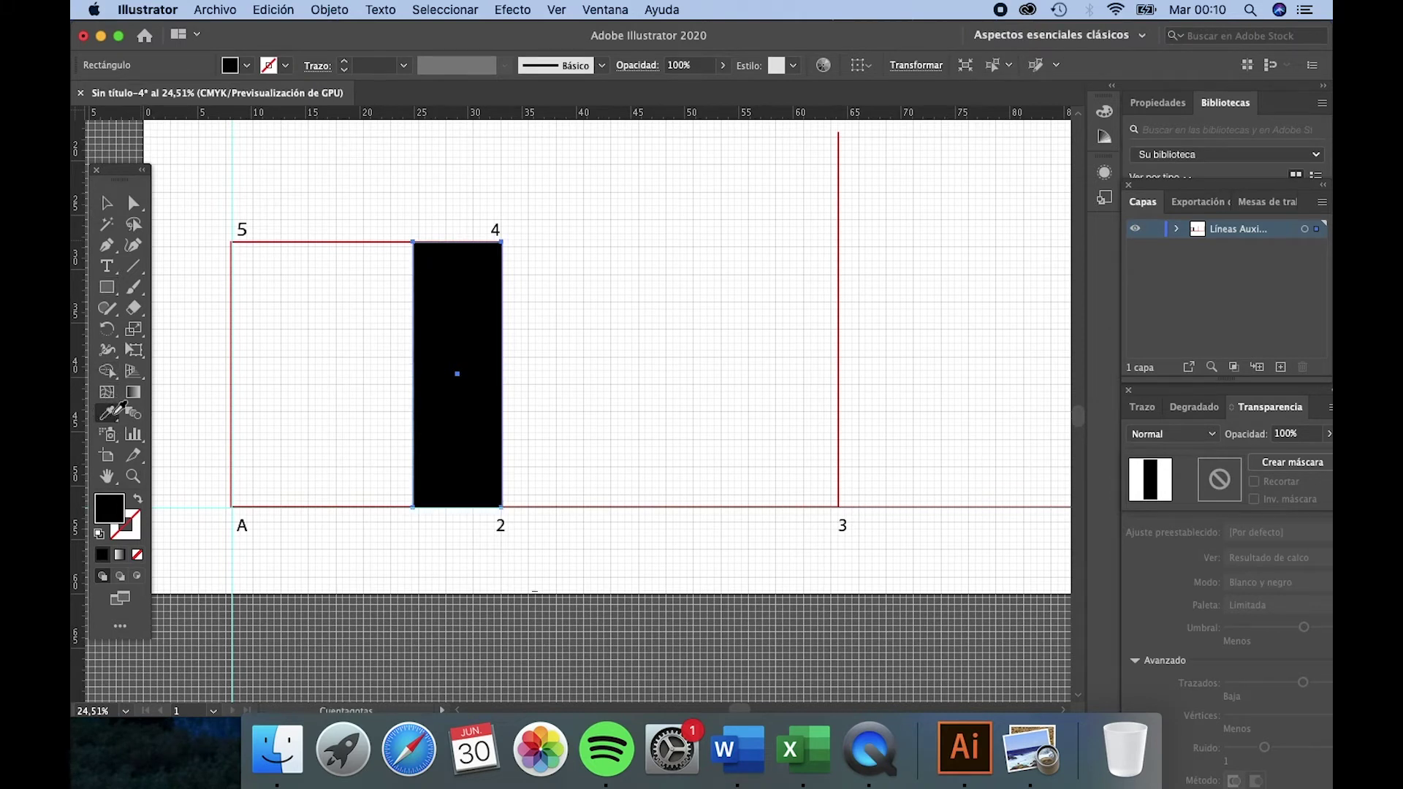
{"action": "left_click", "coordinate": [396, 234]}
{"action": "left_click", "coordinate": [106, 203]}
{"action": "left_click", "coordinate": [421, 219]}
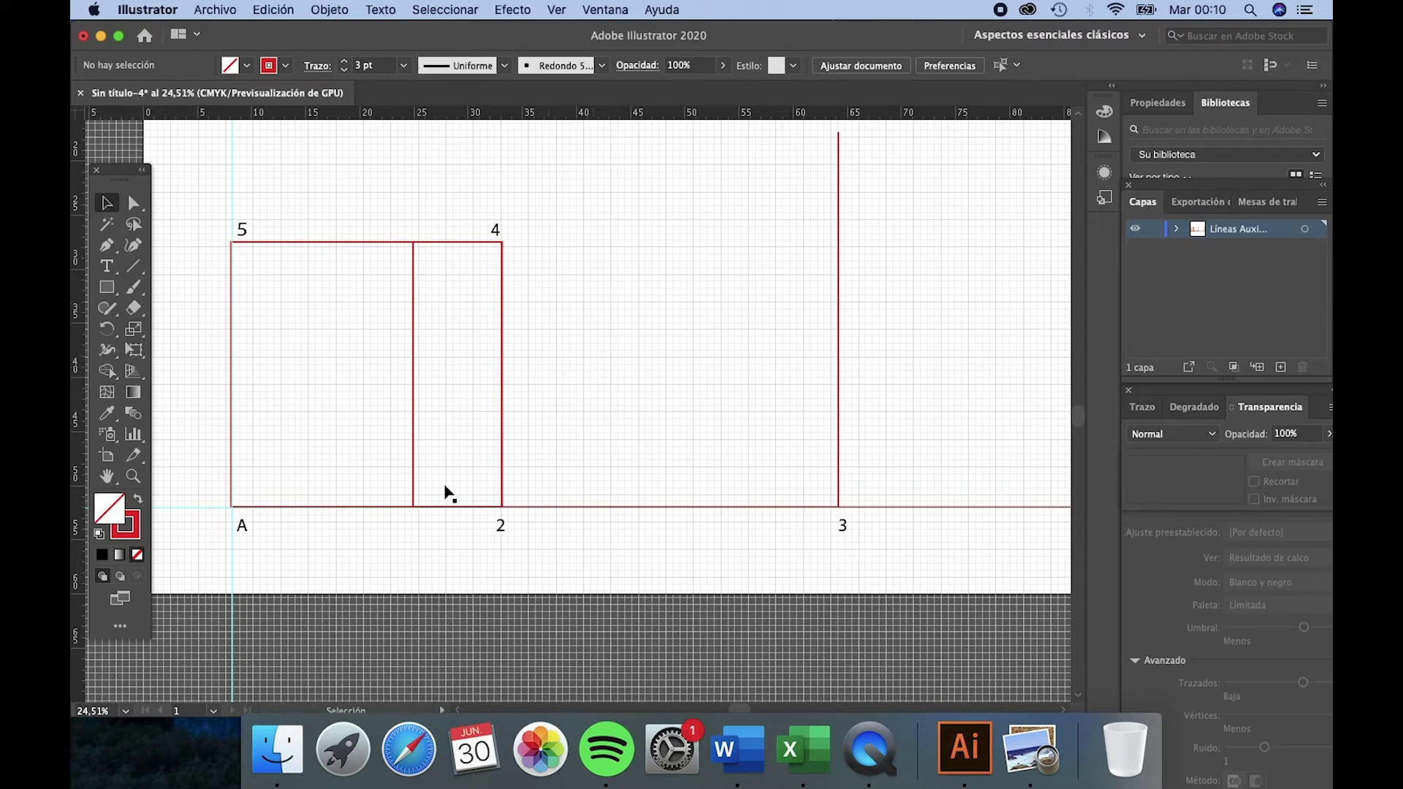
Step: Add the label "6" below the baseline at the narrow rectangle's inner edge, level with labels A and 2
{"action": "left_click", "coordinate": [106, 266]}
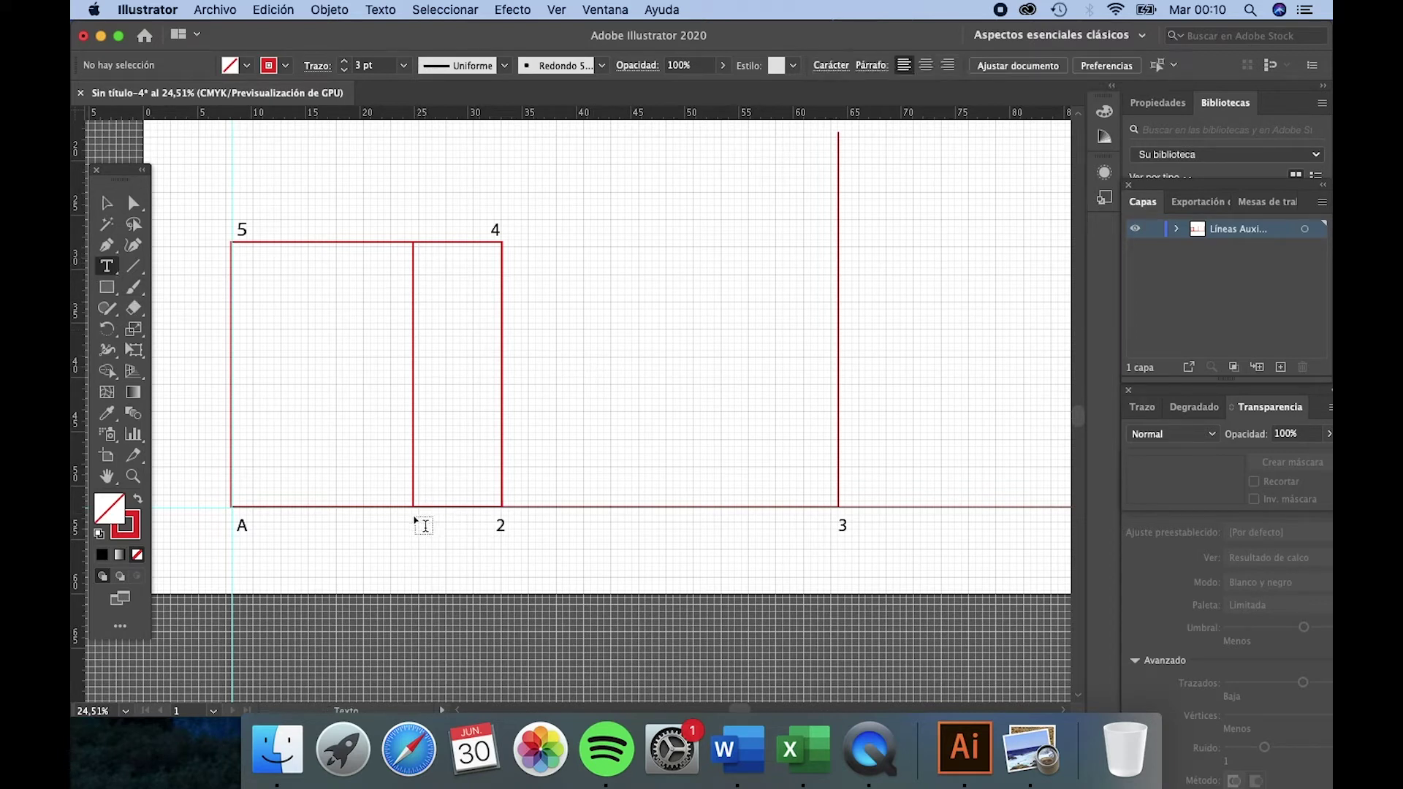
{"action": "left_click", "coordinate": [414, 517]}
{"action": "type", "text": "6"}
{"action": "left_click", "coordinate": [106, 203]}
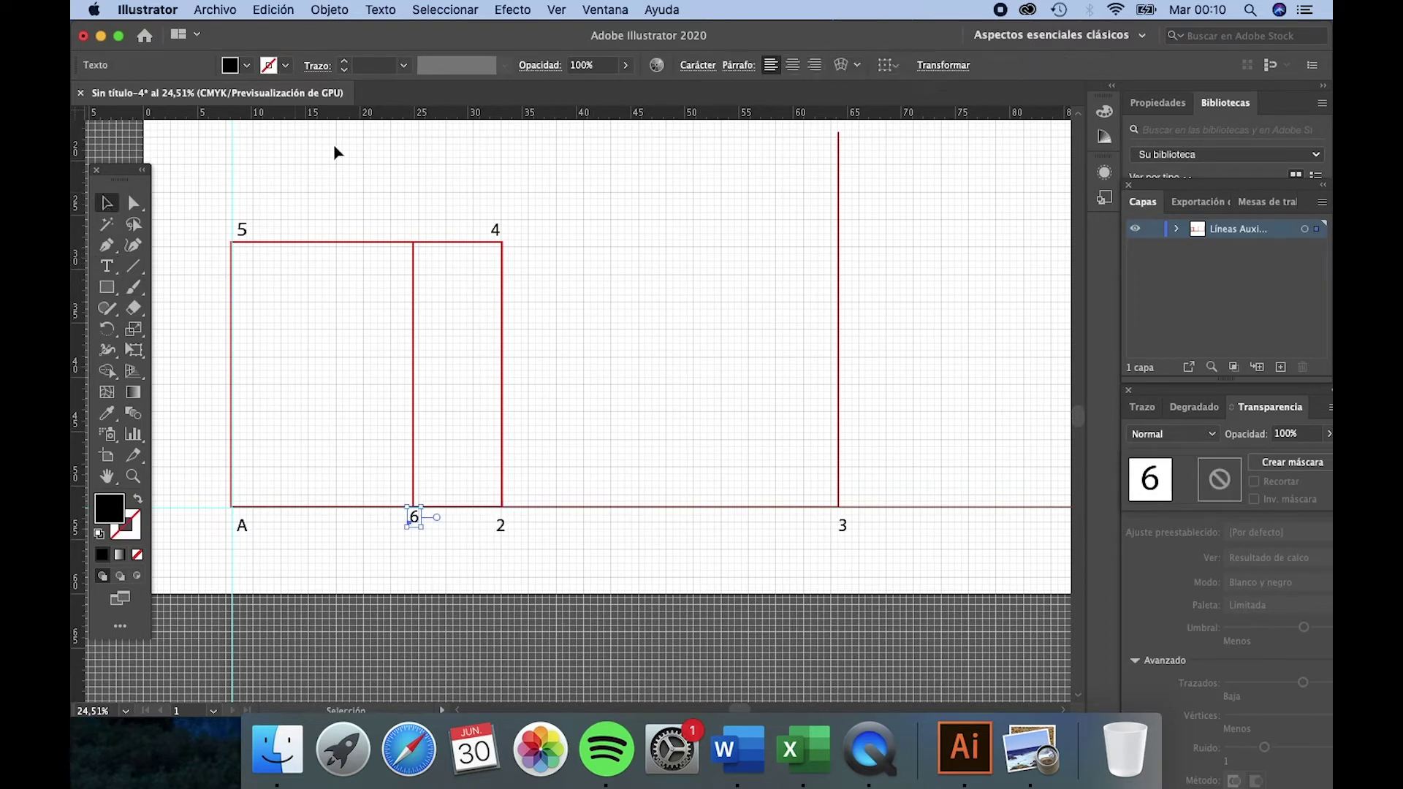
{"action": "left_click", "coordinate": [335, 147]}
{"action": "left_click_drag", "start_coordinate": [419, 524], "coordinate": [419, 533]}
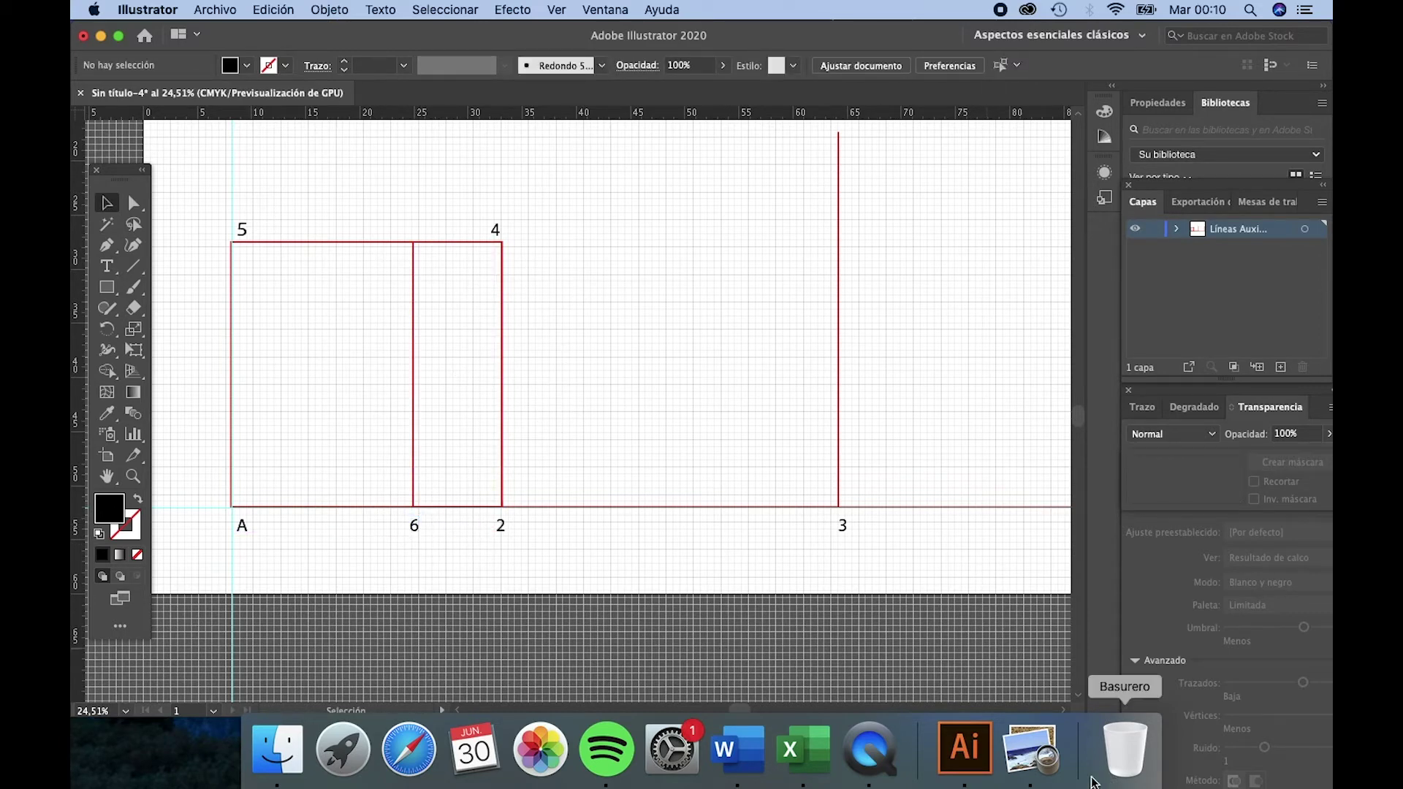
Step: Switch to Preview to examine the position of point 7 above point 4 in the diagram, and return to Illustrator
{"action": "left_click", "coordinate": [1030, 749]}
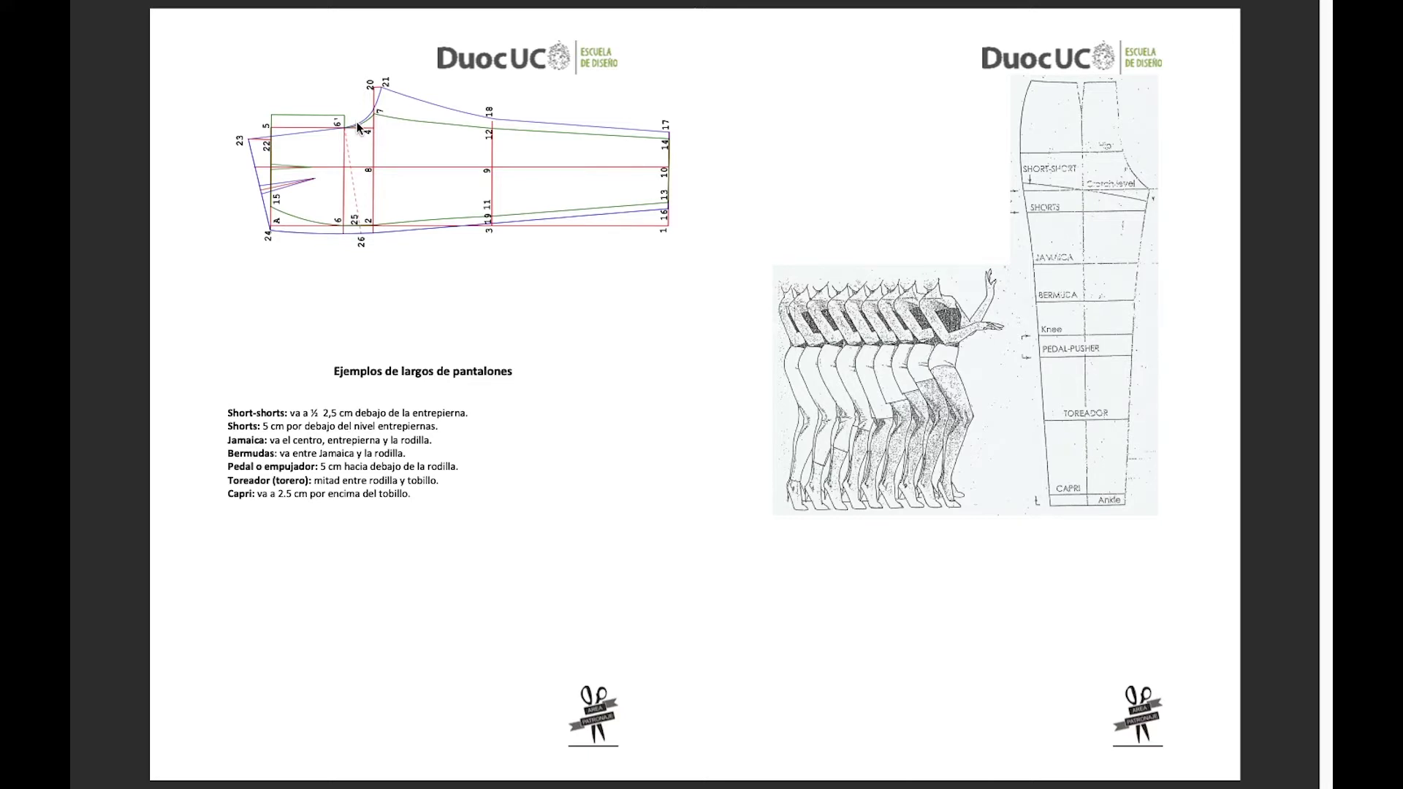
{"action": "mouse_move", "coordinate": [956, 785]}
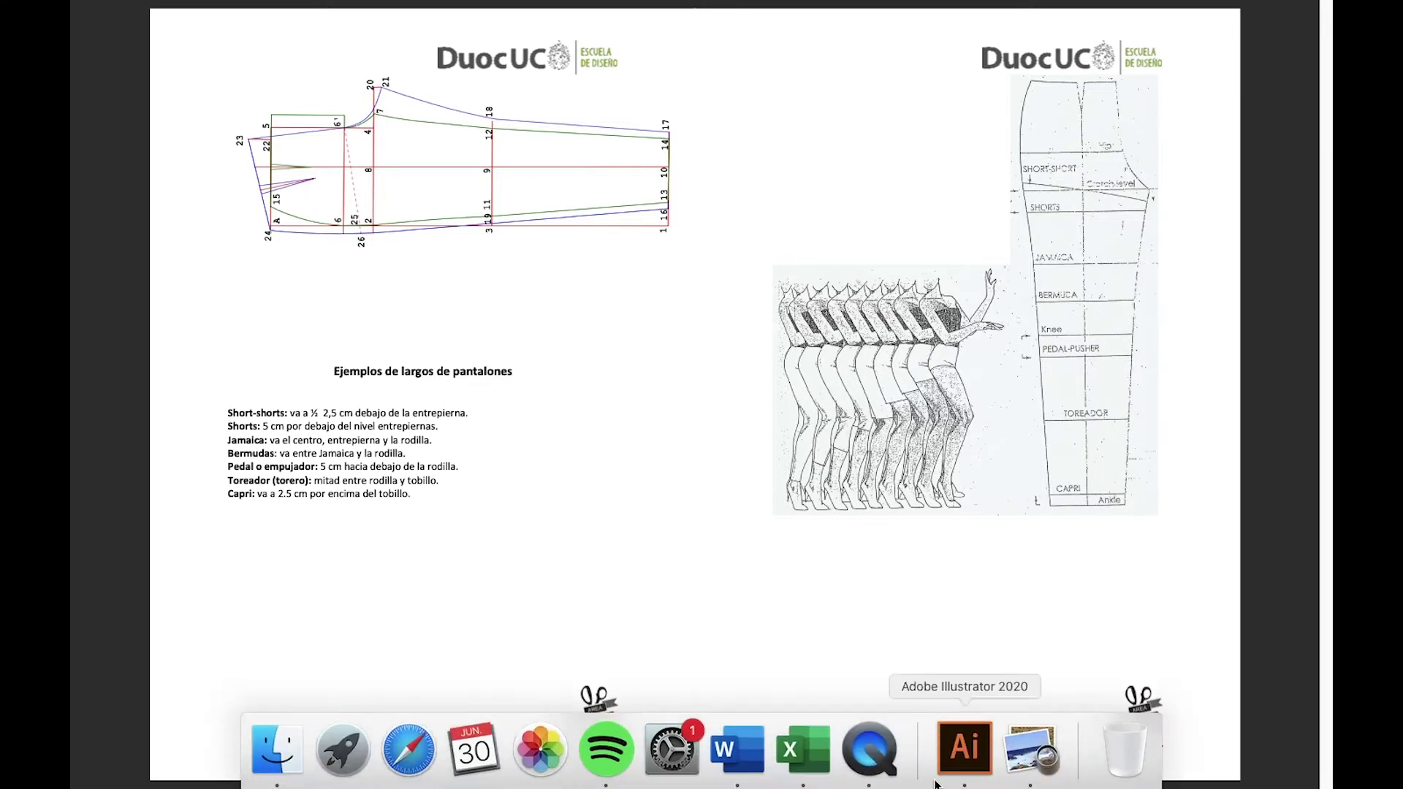
{"action": "left_click", "coordinate": [965, 747]}
Step: Draw a vertical line about 4 cm long upward from the corner at point 4 with the Pen tool
{"action": "left_click", "coordinate": [107, 245]}
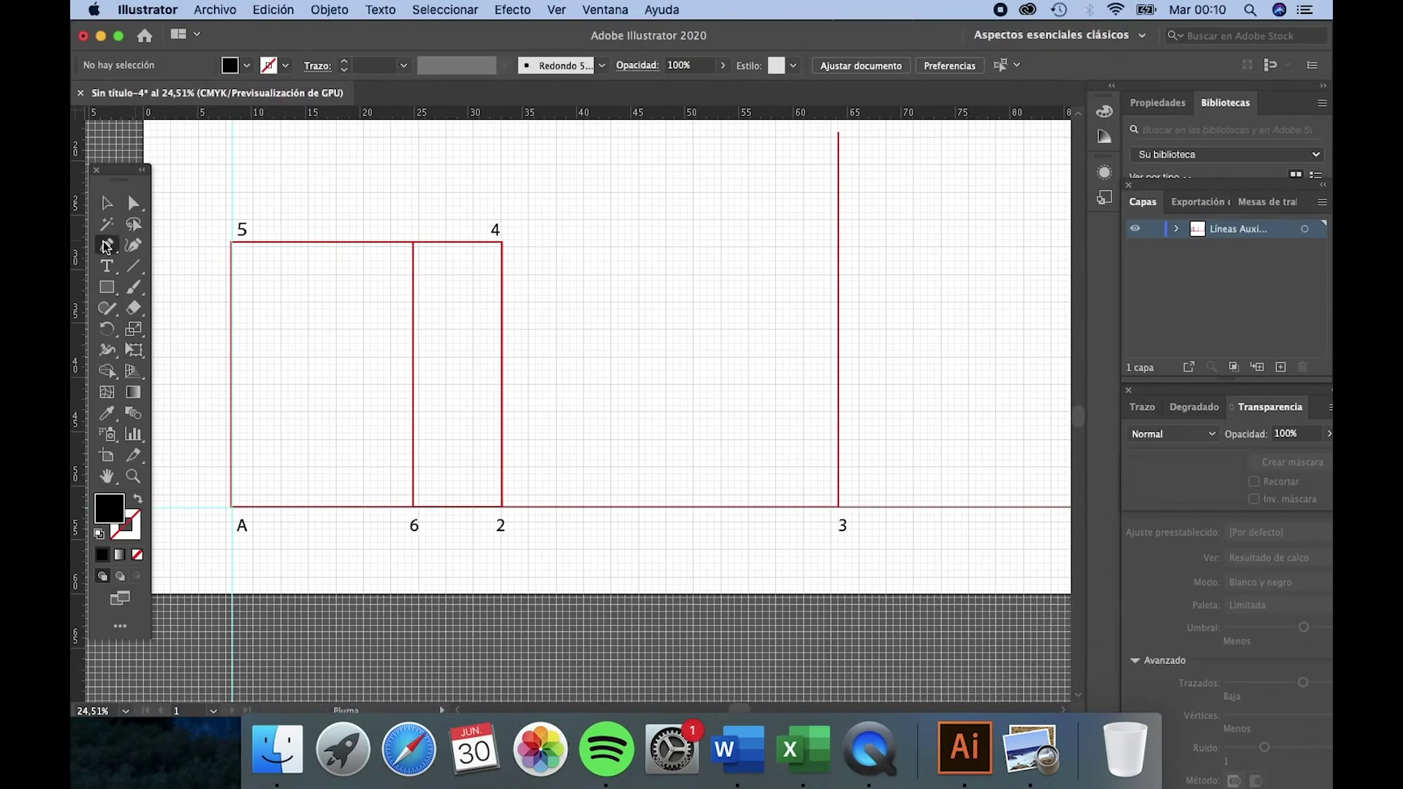
{"action": "left_click", "coordinate": [502, 242]}
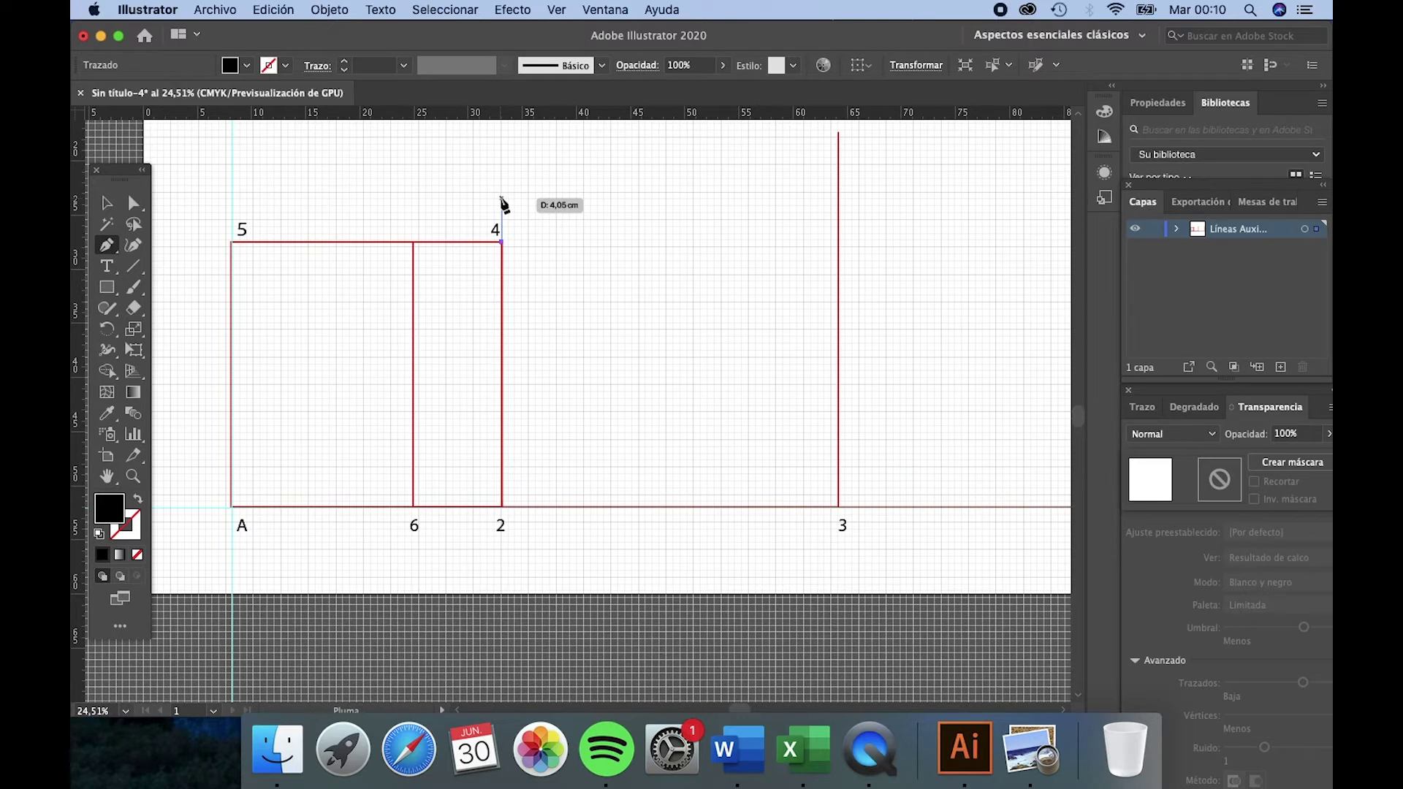
{"action": "left_click", "coordinate": [500, 197]}
{"action": "key", "text": "v"}
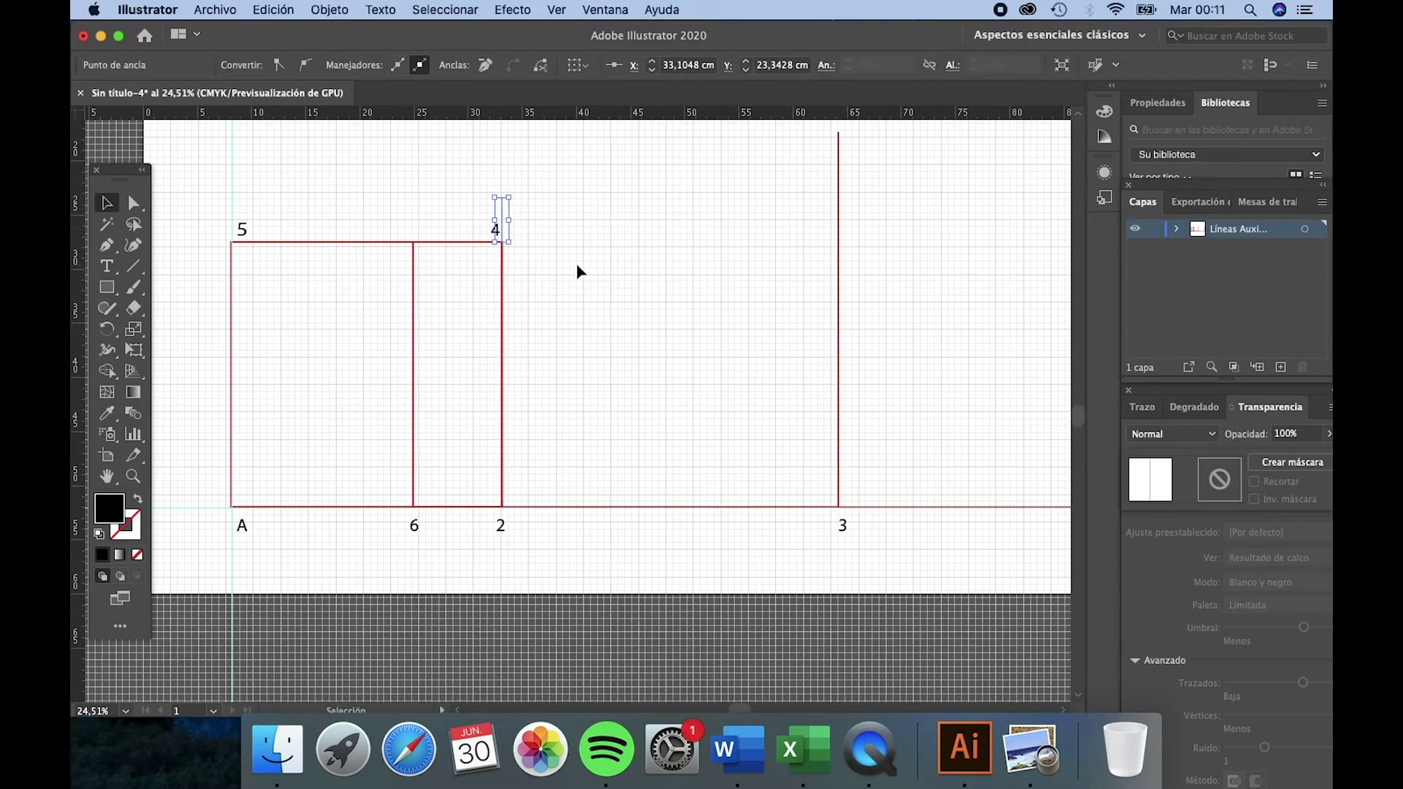
{"action": "left_click", "coordinate": [577, 266]}
Step: Copy the rectangle's red 3 pt unfilled stroke onto the short vertical line above point 4 with the Eyedropper
{"action": "left_click", "coordinate": [504, 212]}
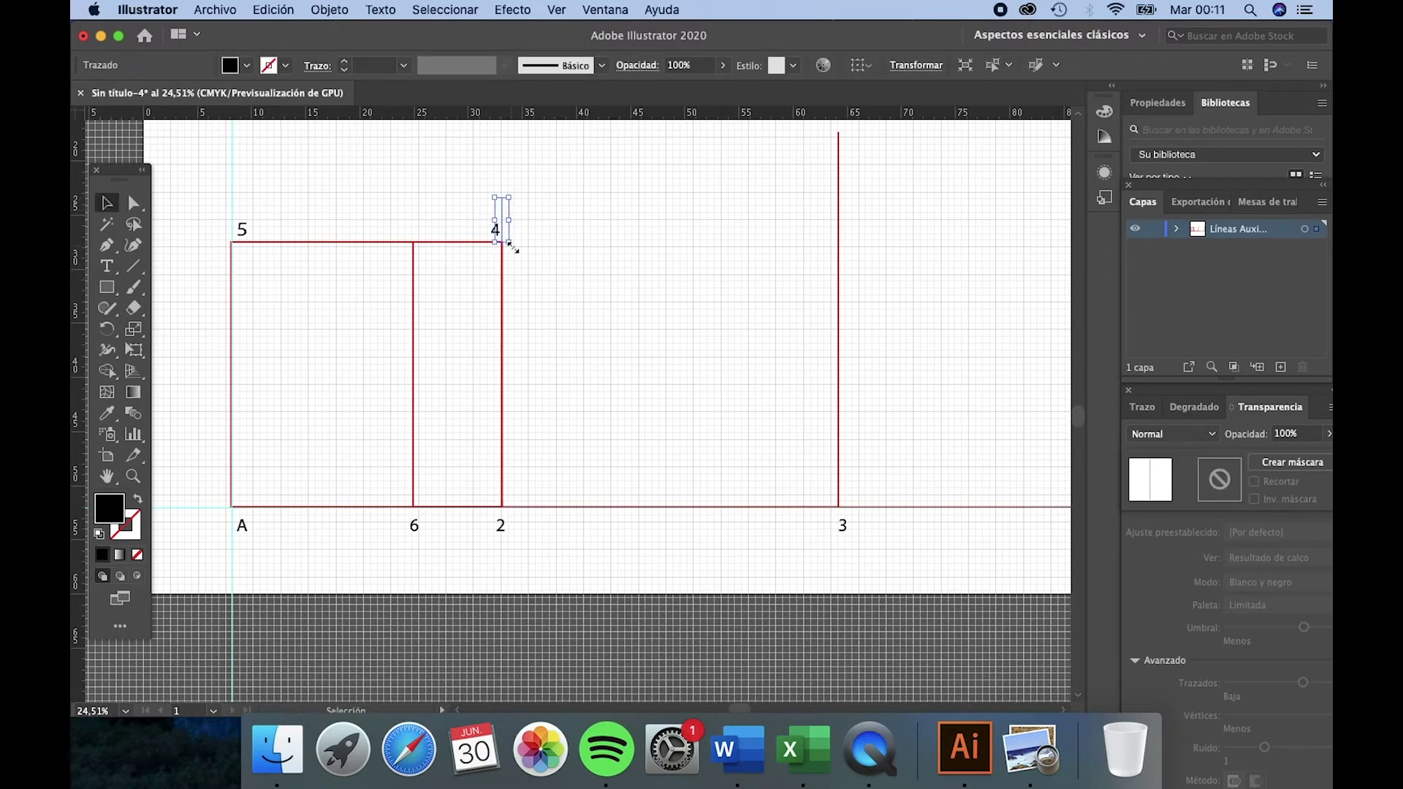
{"action": "left_click", "coordinate": [107, 412]}
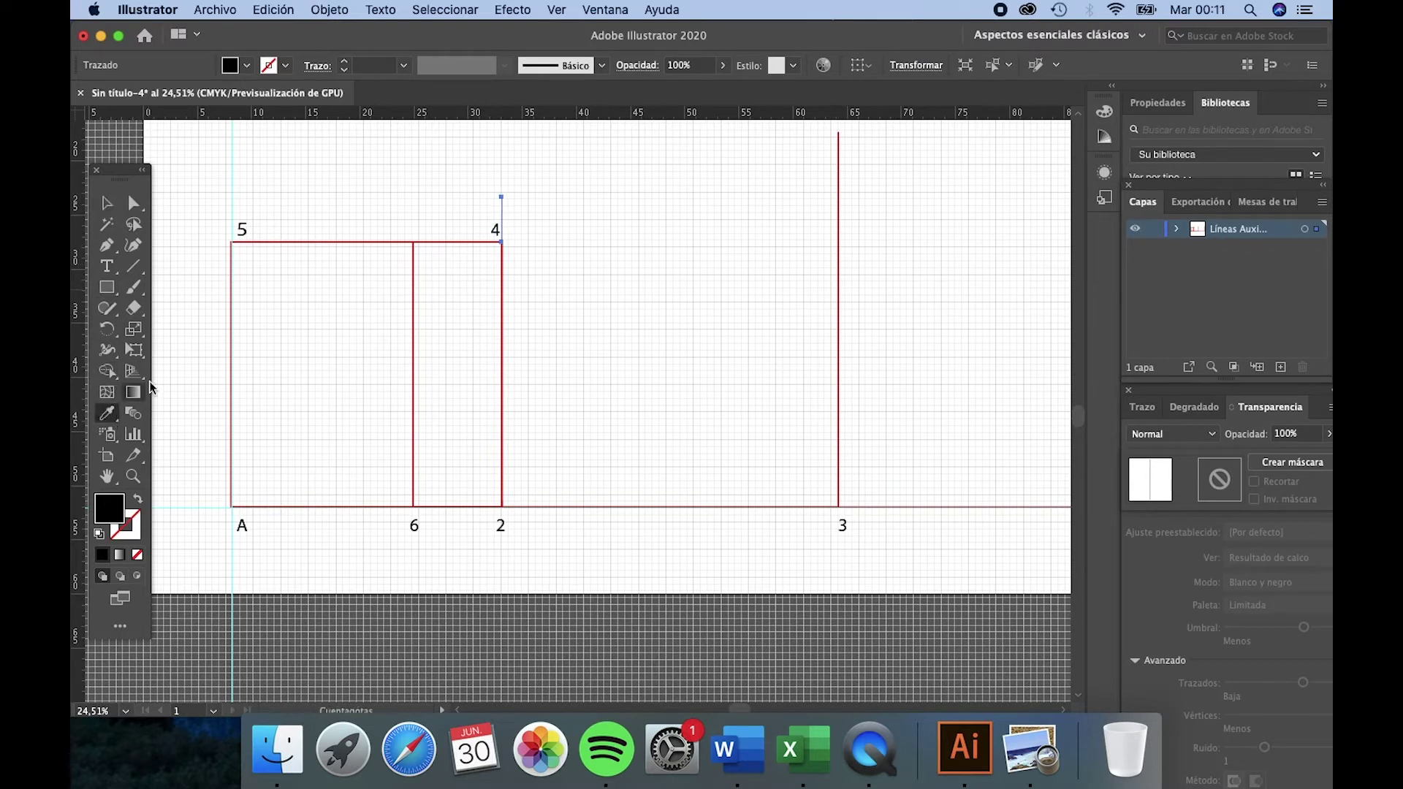
{"action": "left_click", "coordinate": [327, 236]}
{"action": "key", "text": "v"}
{"action": "left_click", "coordinate": [461, 252]}
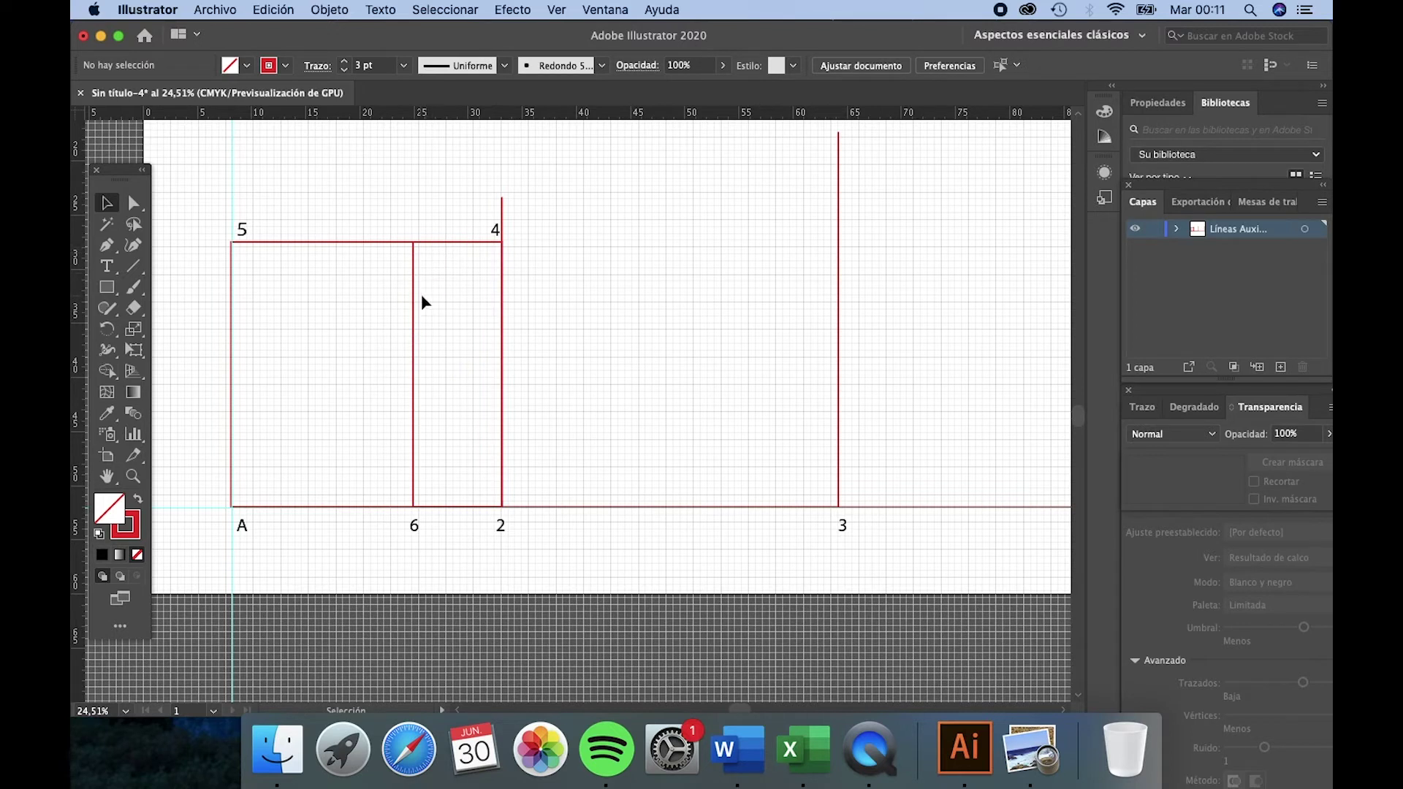
Step: Add the label "7" beside the upper end of the short red line above point 4
{"action": "left_click", "coordinate": [496, 239]}
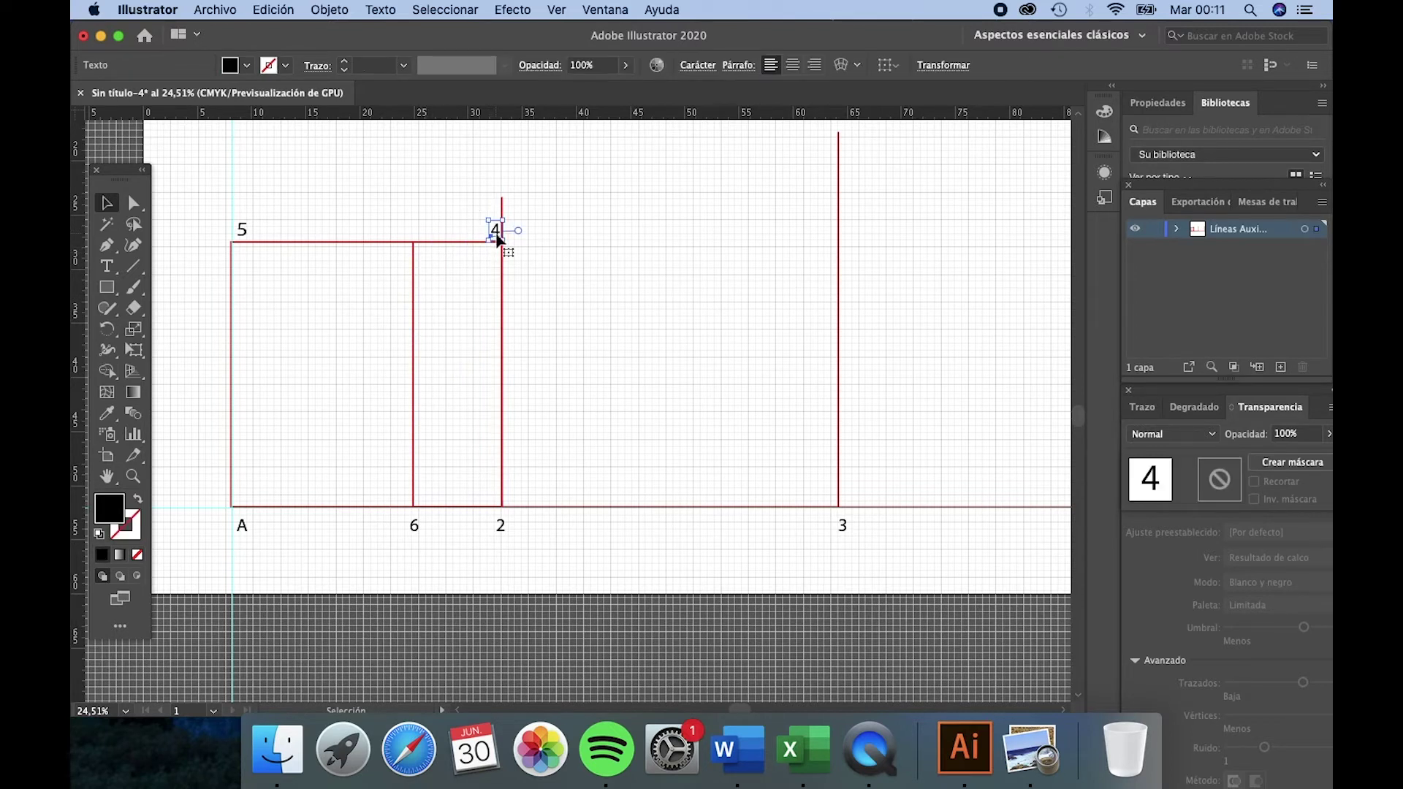
{"action": "left_click", "coordinate": [107, 266]}
{"action": "left_click", "coordinate": [456, 186]}
{"action": "type", "text": "7"}
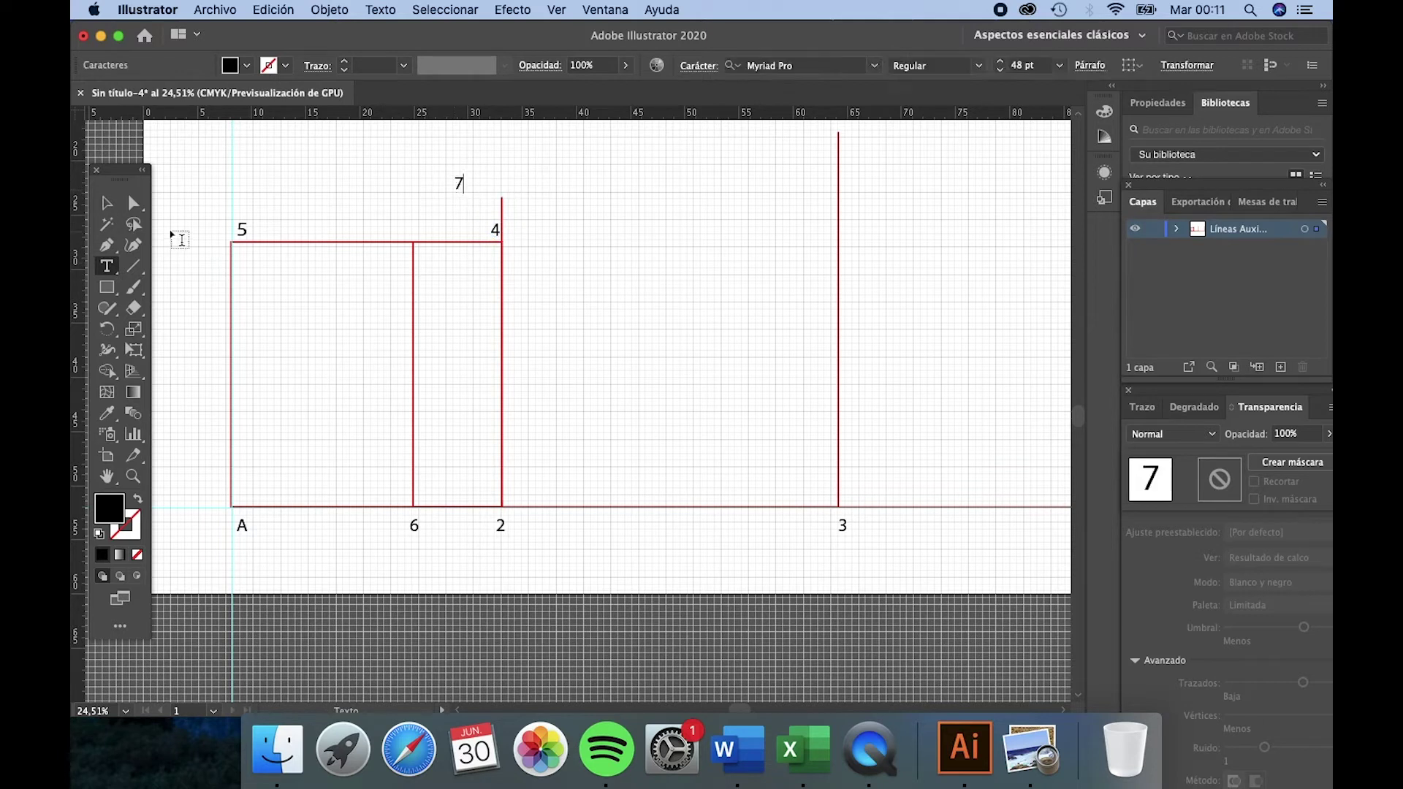
{"action": "left_click", "coordinate": [107, 203]}
{"action": "left_click", "coordinate": [393, 170]}
{"action": "left_click_drag", "start_coordinate": [460, 192], "coordinate": [491, 199]}
{"action": "left_click", "coordinate": [560, 204]}
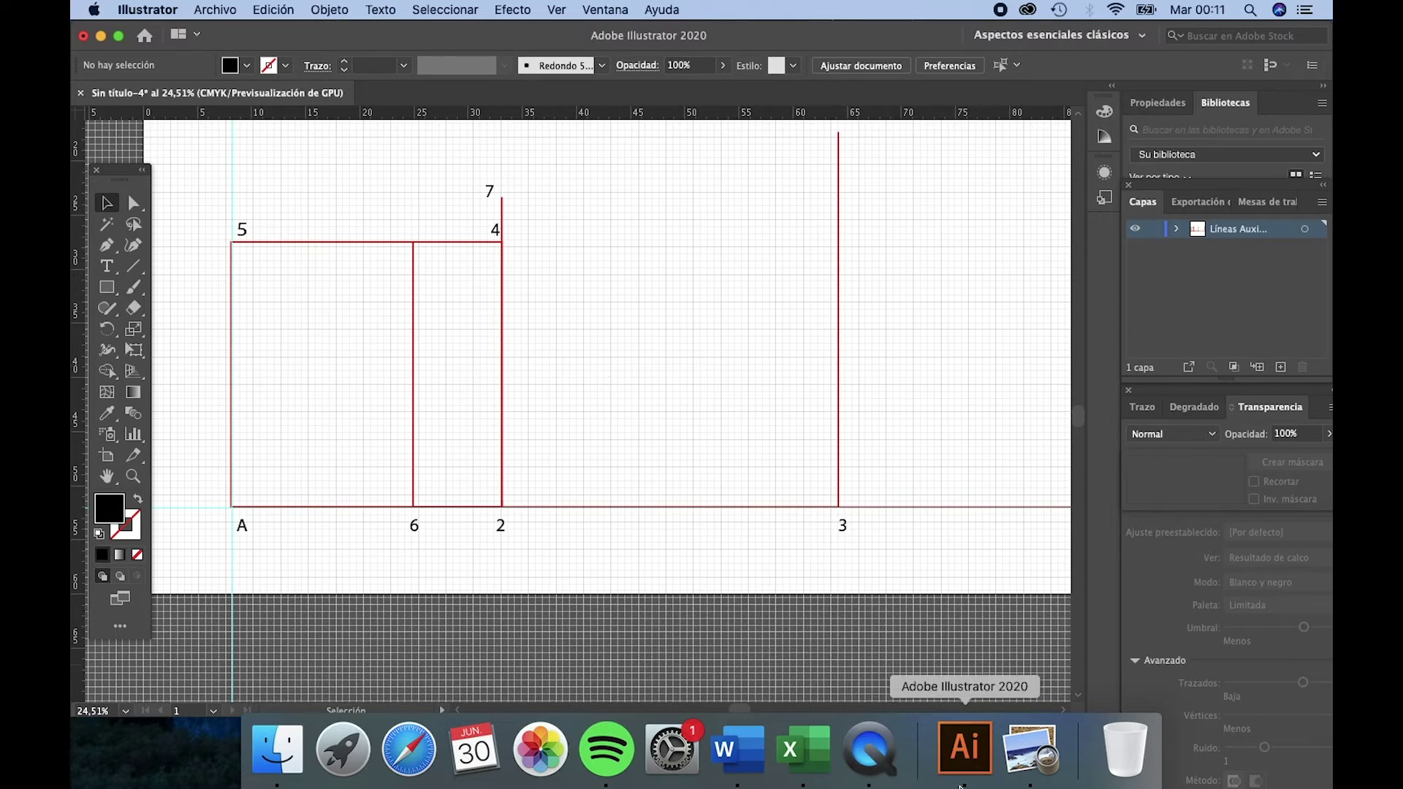
Step: Switch to Preview to examine the diagram's remaining numbered lines beyond point 7, and return to Illustrator
{"action": "left_click", "coordinate": [1034, 757]}
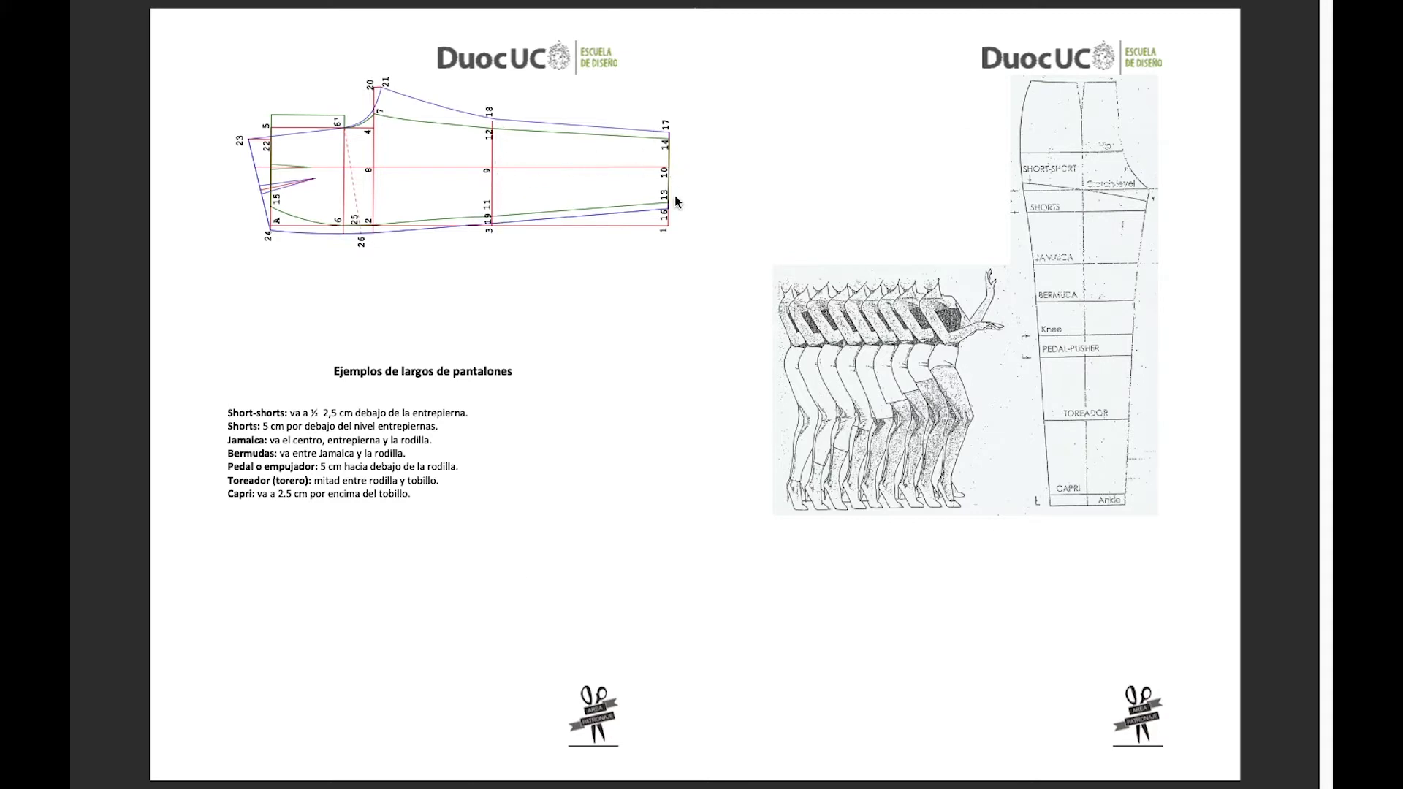
{"action": "mouse_move", "coordinate": [868, 776]}
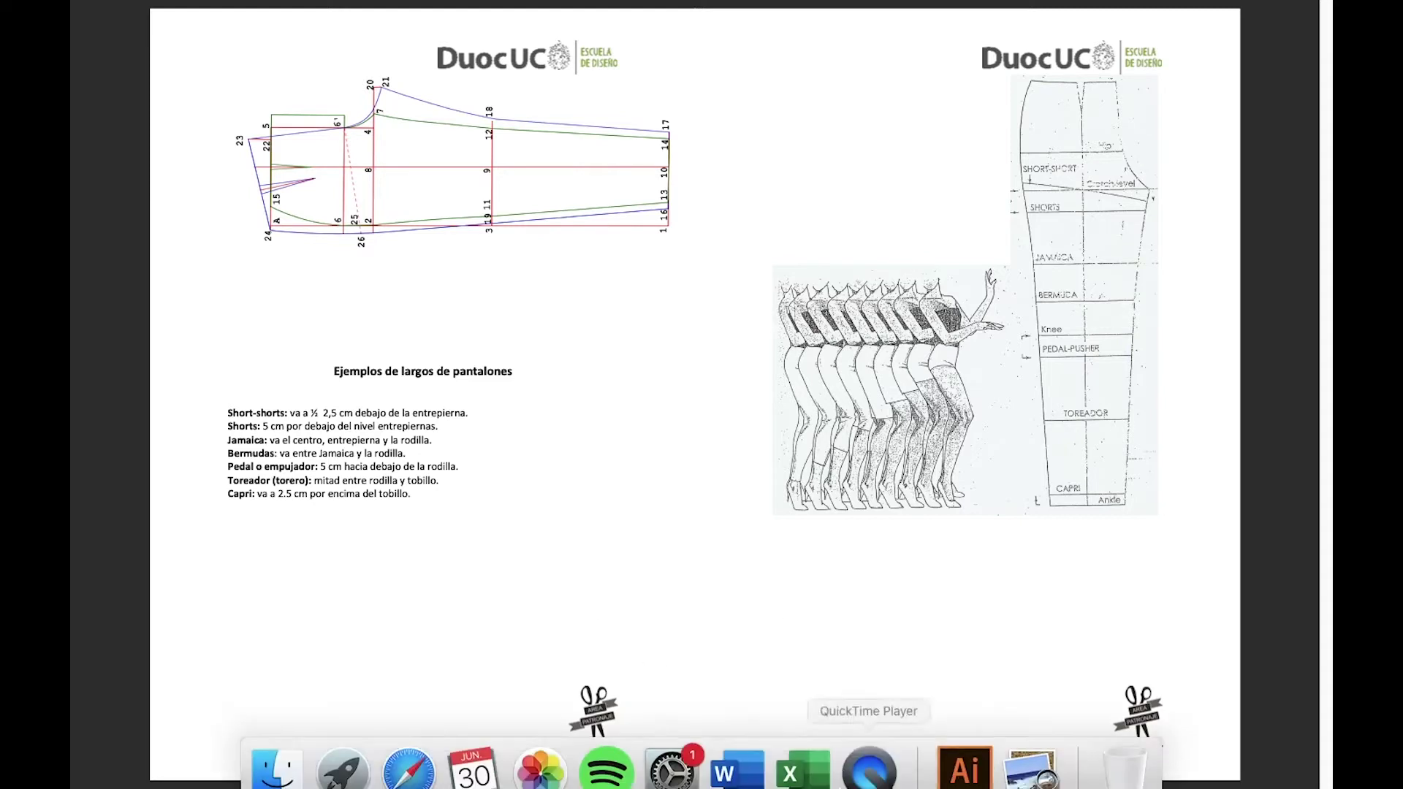
{"action": "left_click", "coordinate": [950, 781]}
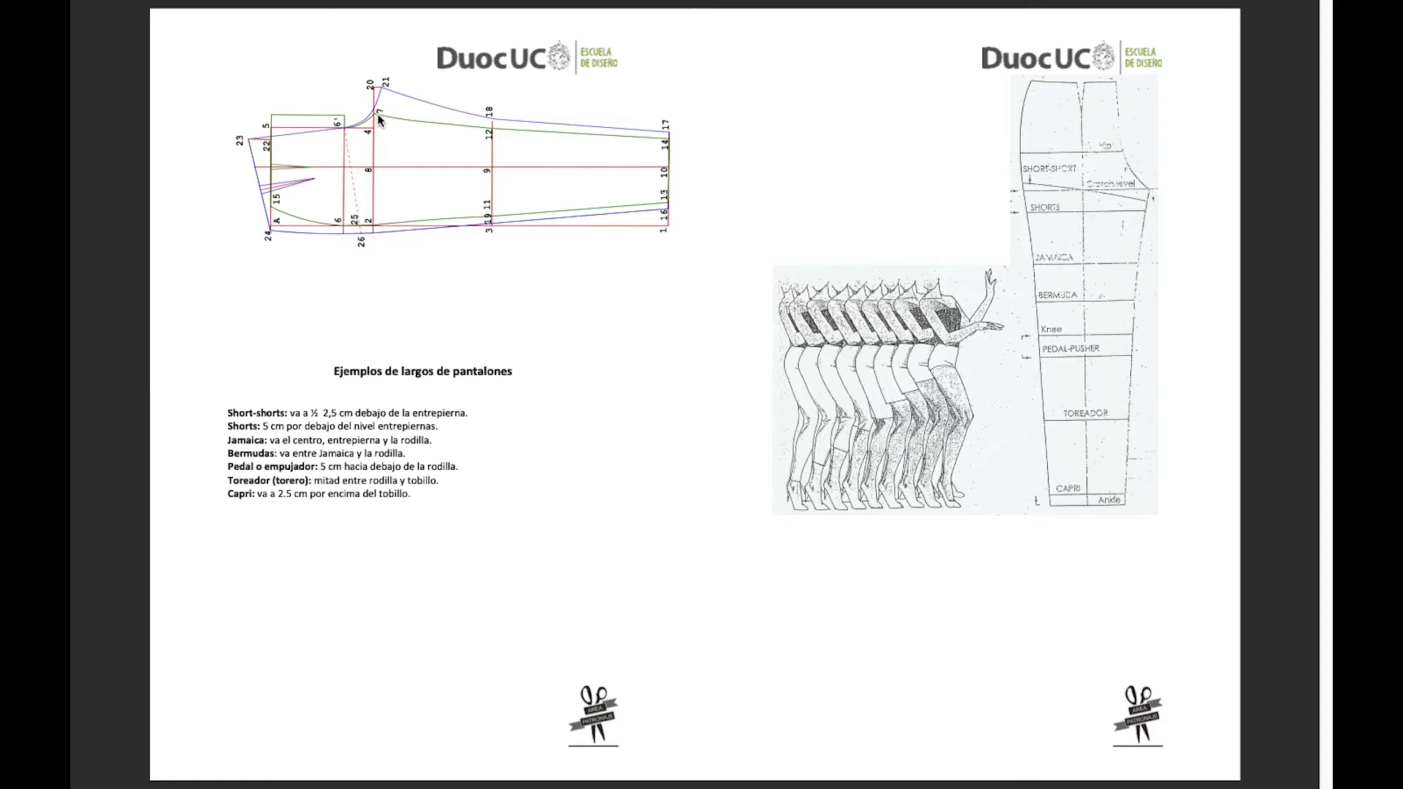
{"action": "mouse_move", "coordinate": [941, 787]}
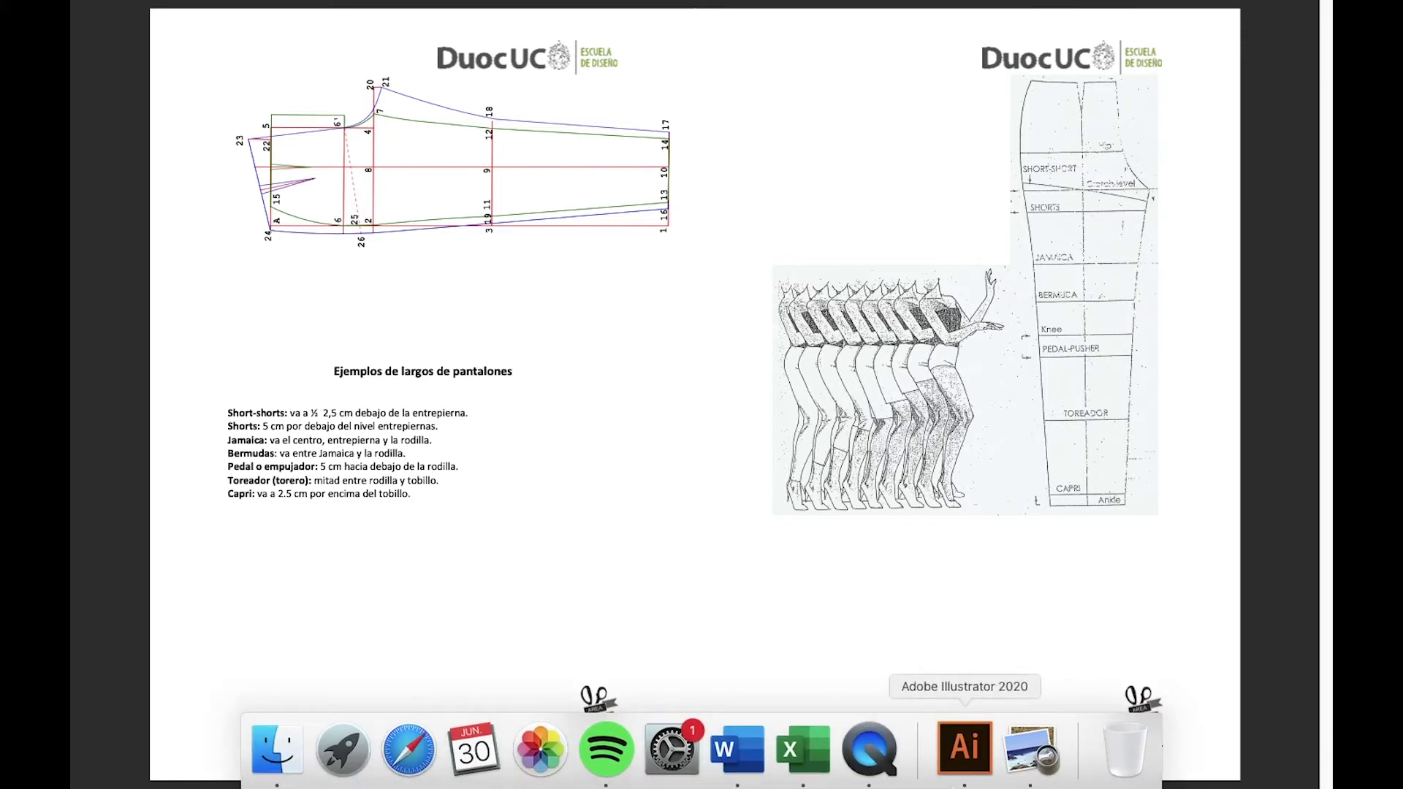
{"action": "left_click", "coordinate": [963, 746]}
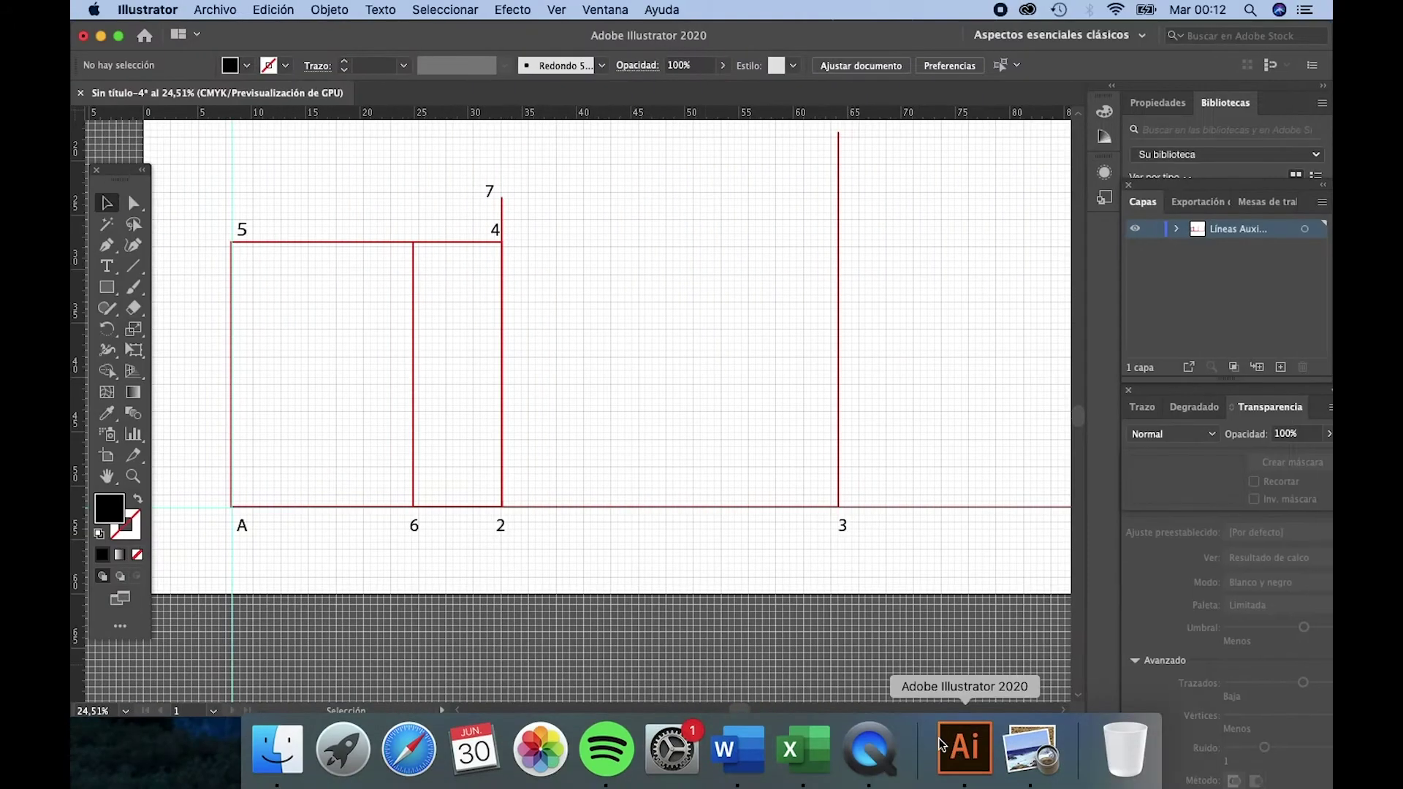
Step: Draw a Pen path from point 2 up its vertical line, then about 25 cm horizontally to the line between A and 5
{"action": "left_click", "coordinate": [106, 245]}
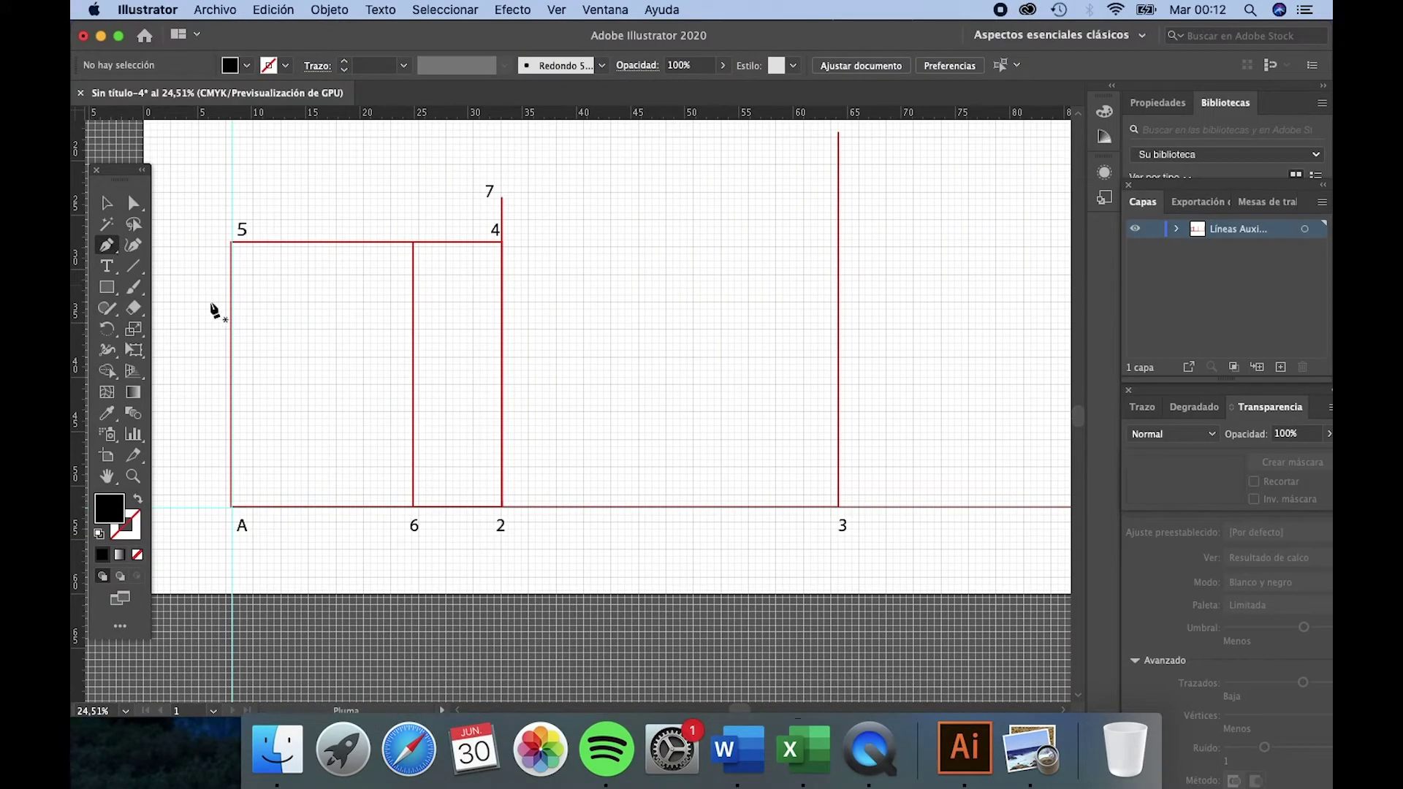
{"action": "left_click", "coordinate": [502, 507]}
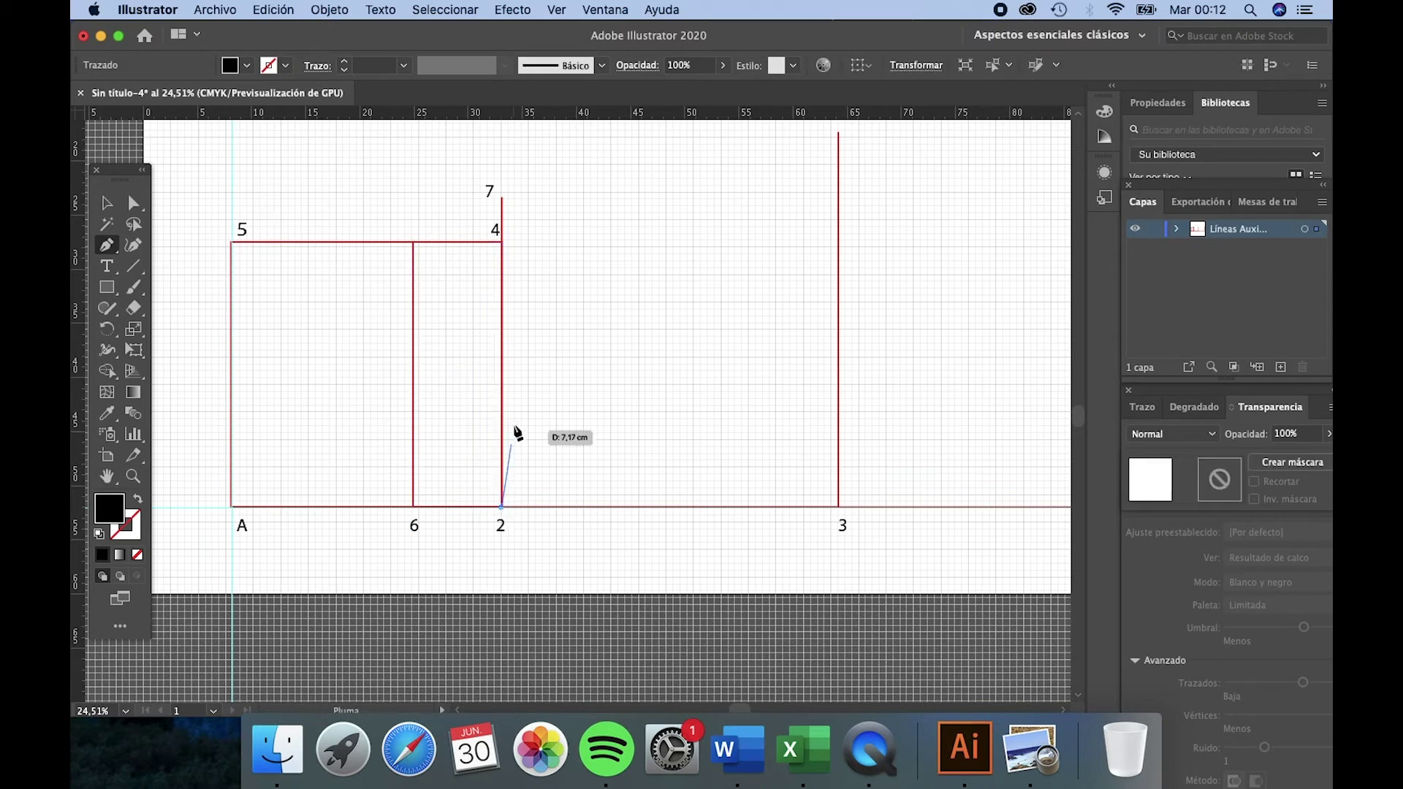
{"action": "left_click", "coordinate": [501, 357]}
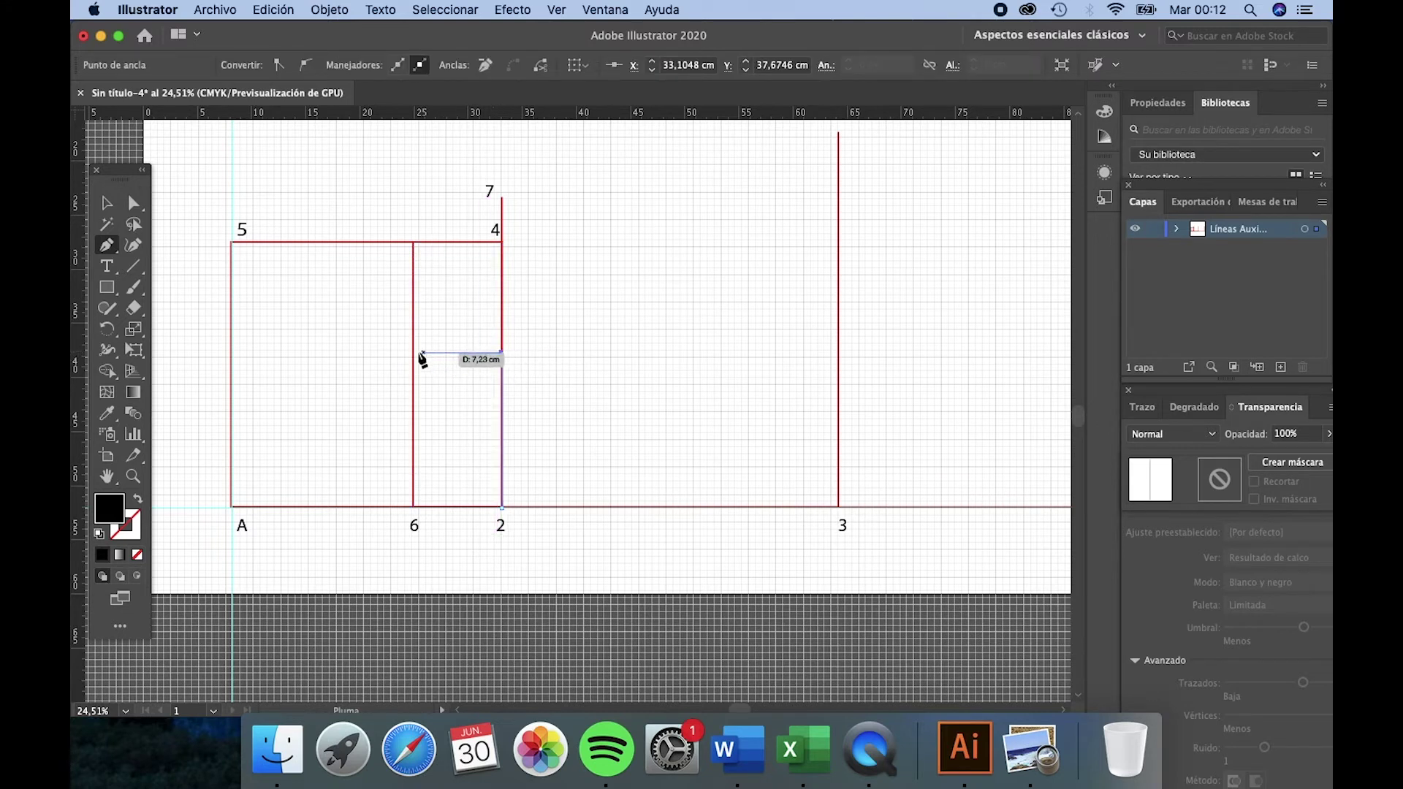
{"action": "left_click", "coordinate": [233, 354]}
{"action": "left_click", "coordinate": [233, 354]}
{"action": "key", "text": "v"}
Step: Copy the rectangle's red 3 pt unfilled stroke onto the black-filled path with the Eyedropper and deselect it
{"action": "left_click", "coordinate": [107, 413]}
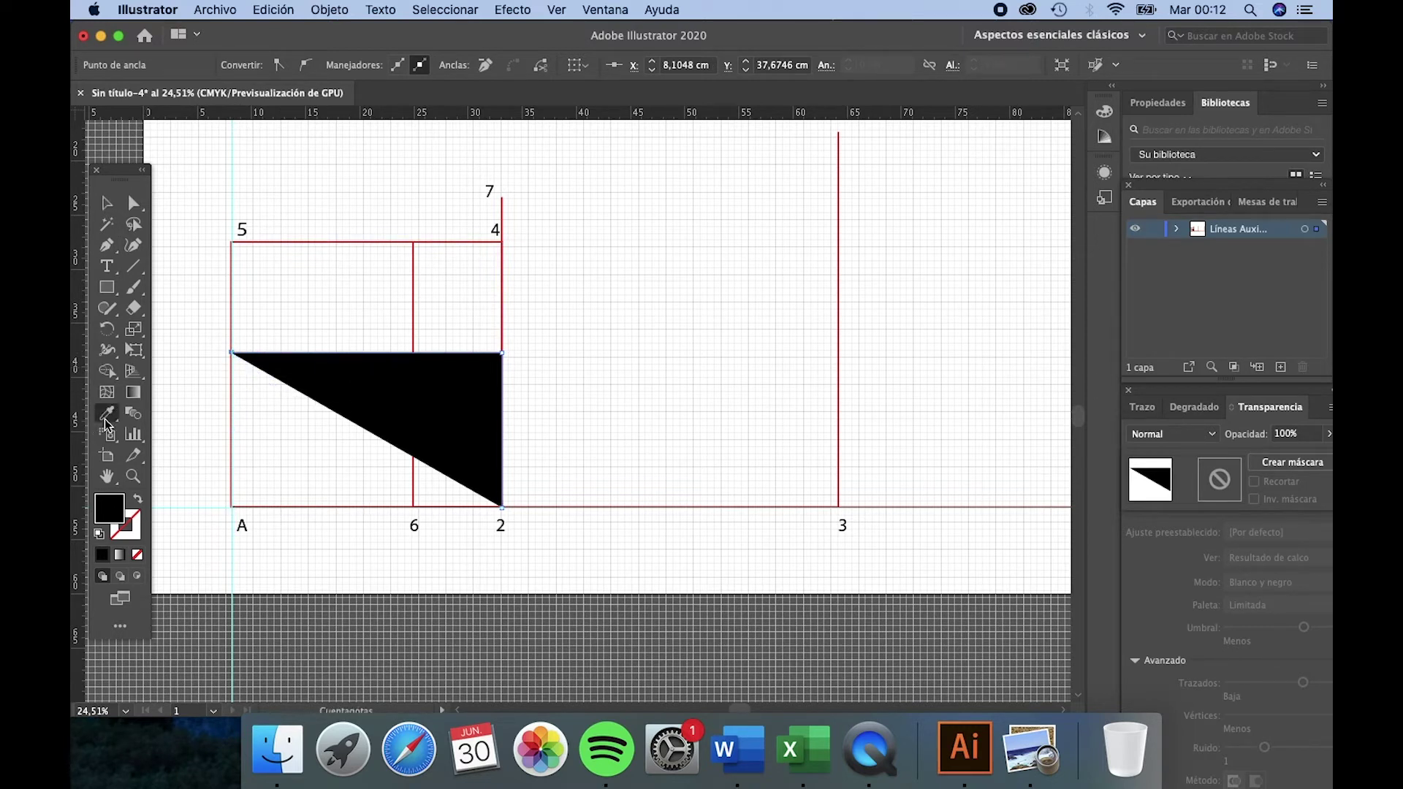
{"action": "left_click", "coordinate": [269, 241]}
{"action": "key", "text": "v"}
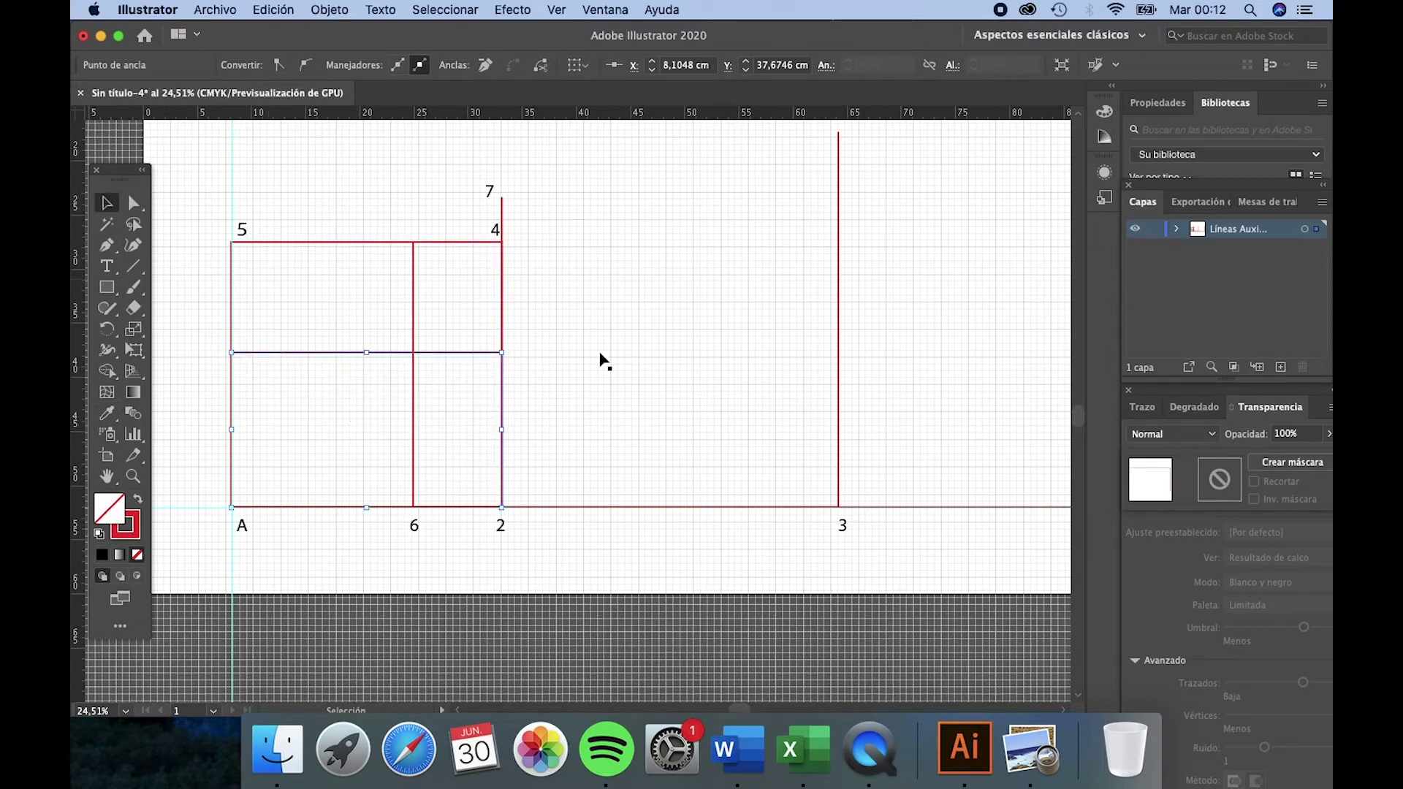
{"action": "left_click", "coordinate": [664, 380]}
Step: Extend the new horizontal line with the Pen tool from the vertical at point 2 to the vertical above point 1
{"action": "scroll", "coordinate": [1064, 707], "scroll_direction": "right", "scroll_amount": 5}
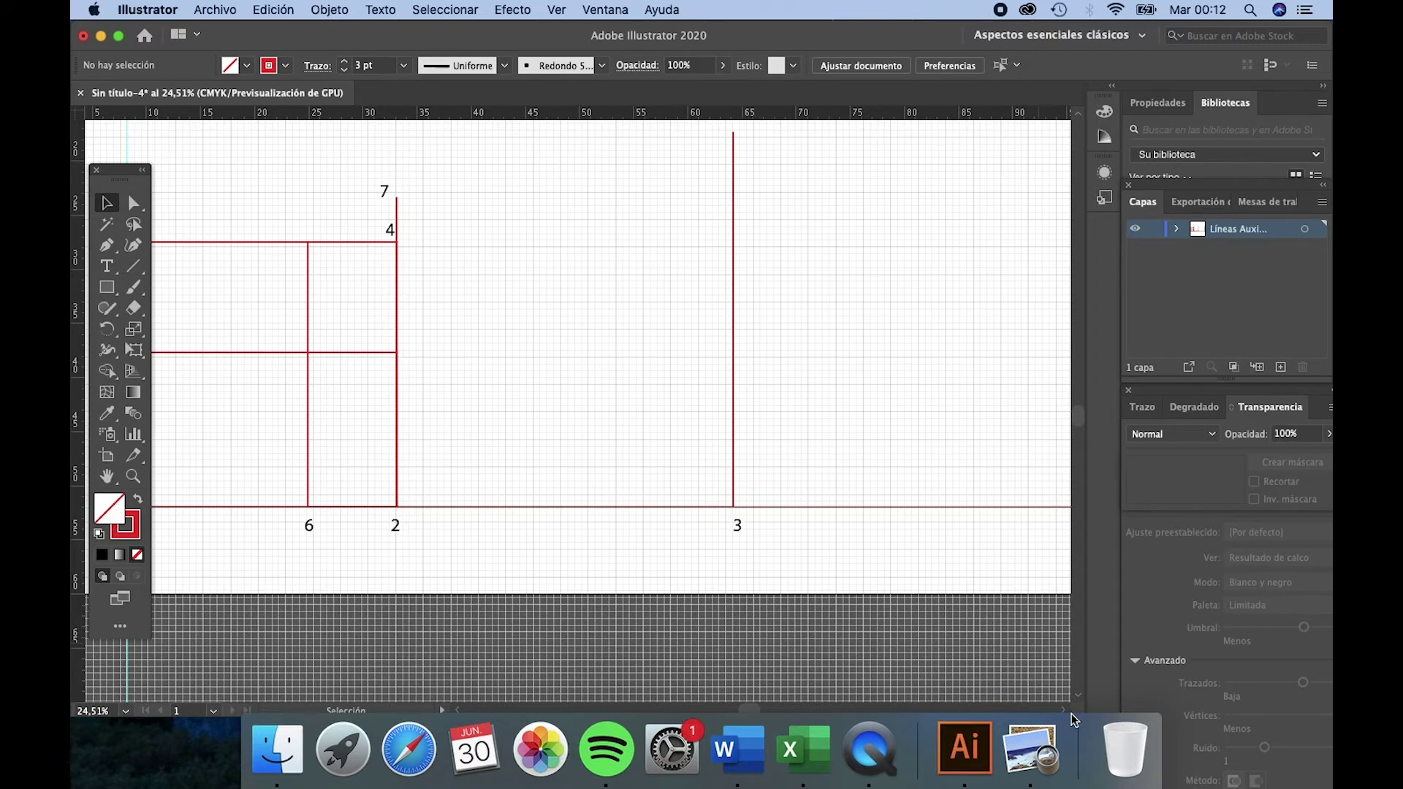
{"action": "scroll", "coordinate": [1063, 708], "scroll_direction": "right", "scroll_amount": 6}
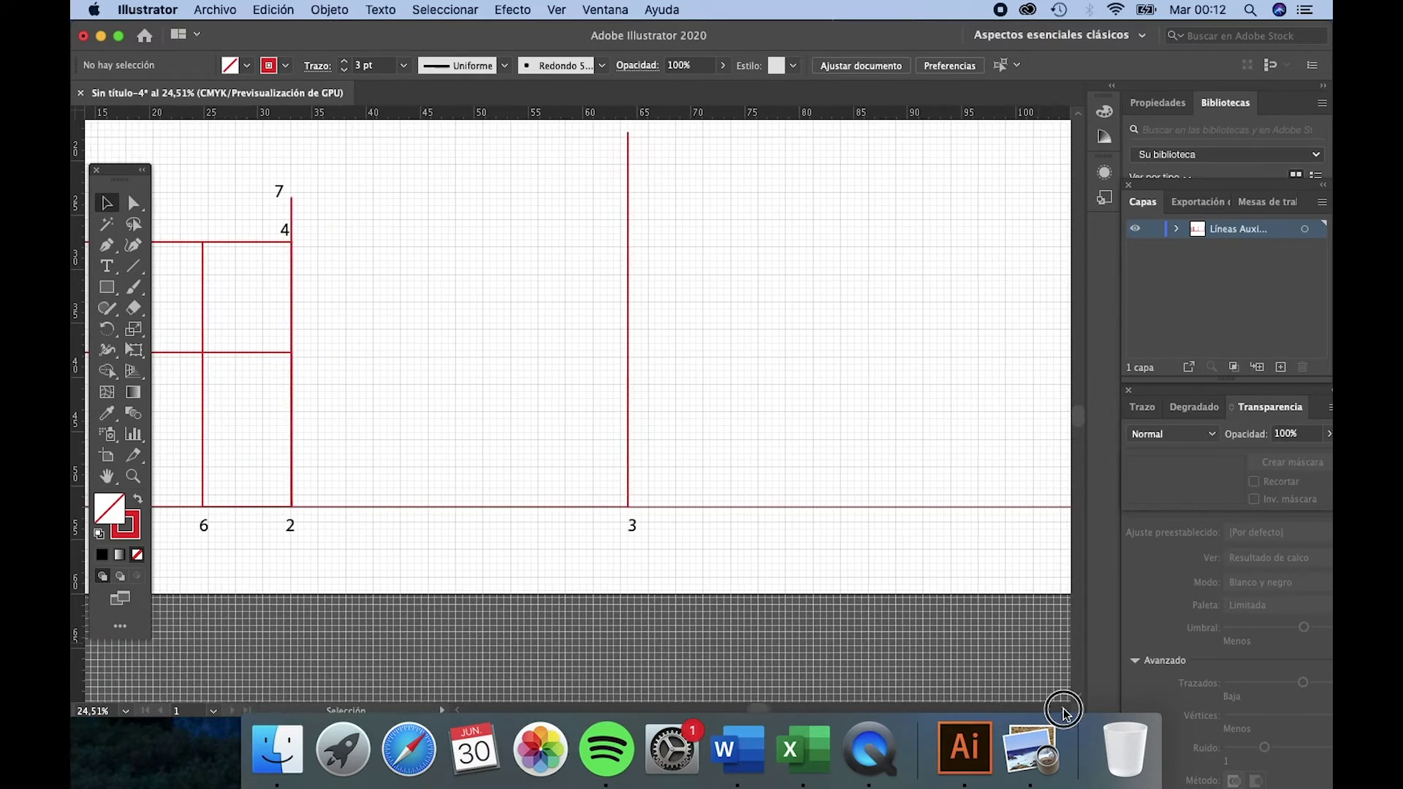
{"action": "scroll", "coordinate": [1064, 708], "scroll_direction": "right", "scroll_amount": 2}
{"action": "left_click", "coordinate": [107, 244]}
{"action": "left_click", "coordinate": [228, 353]}
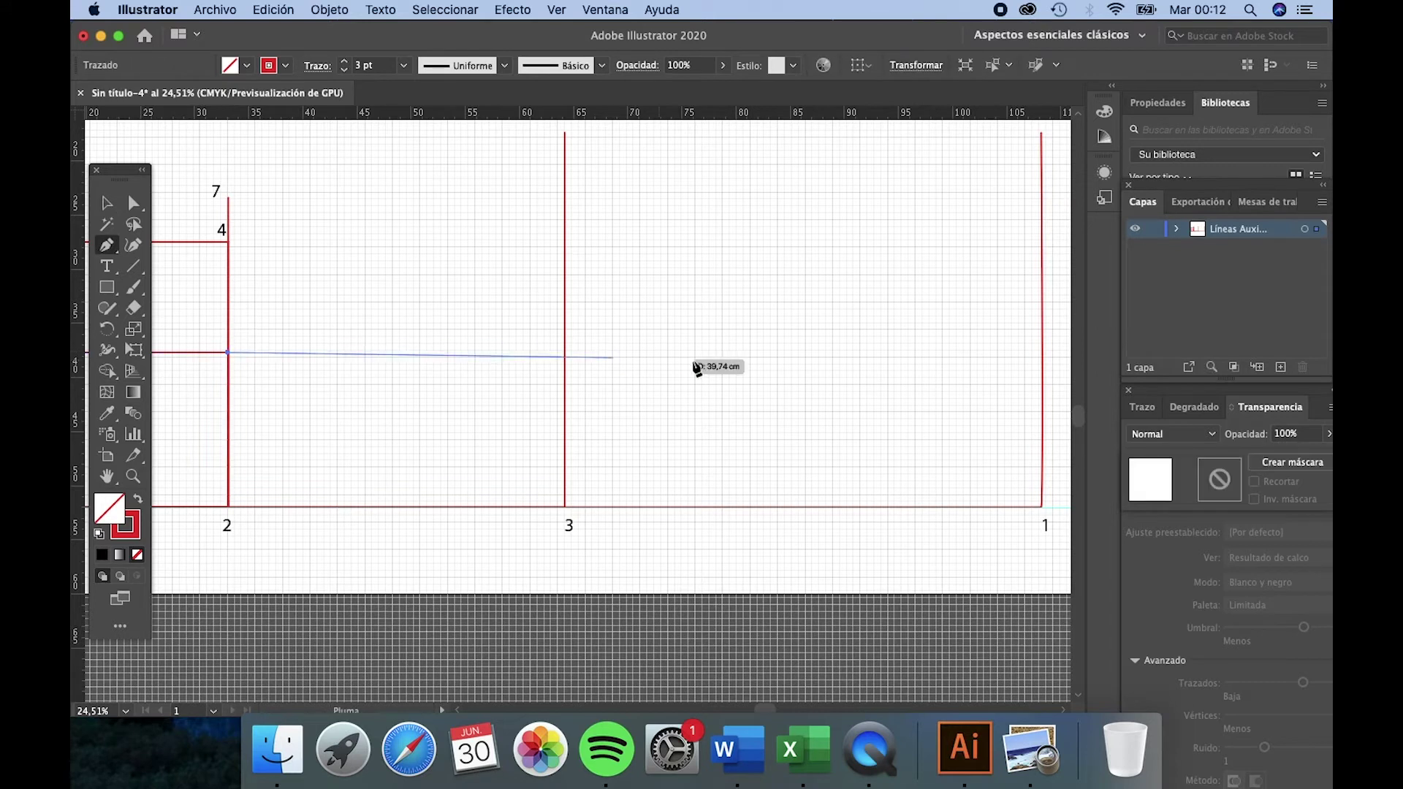
{"action": "left_click", "coordinate": [1042, 354]}
{"action": "key", "text": "v"}
{"action": "left_click", "coordinate": [1005, 425]}
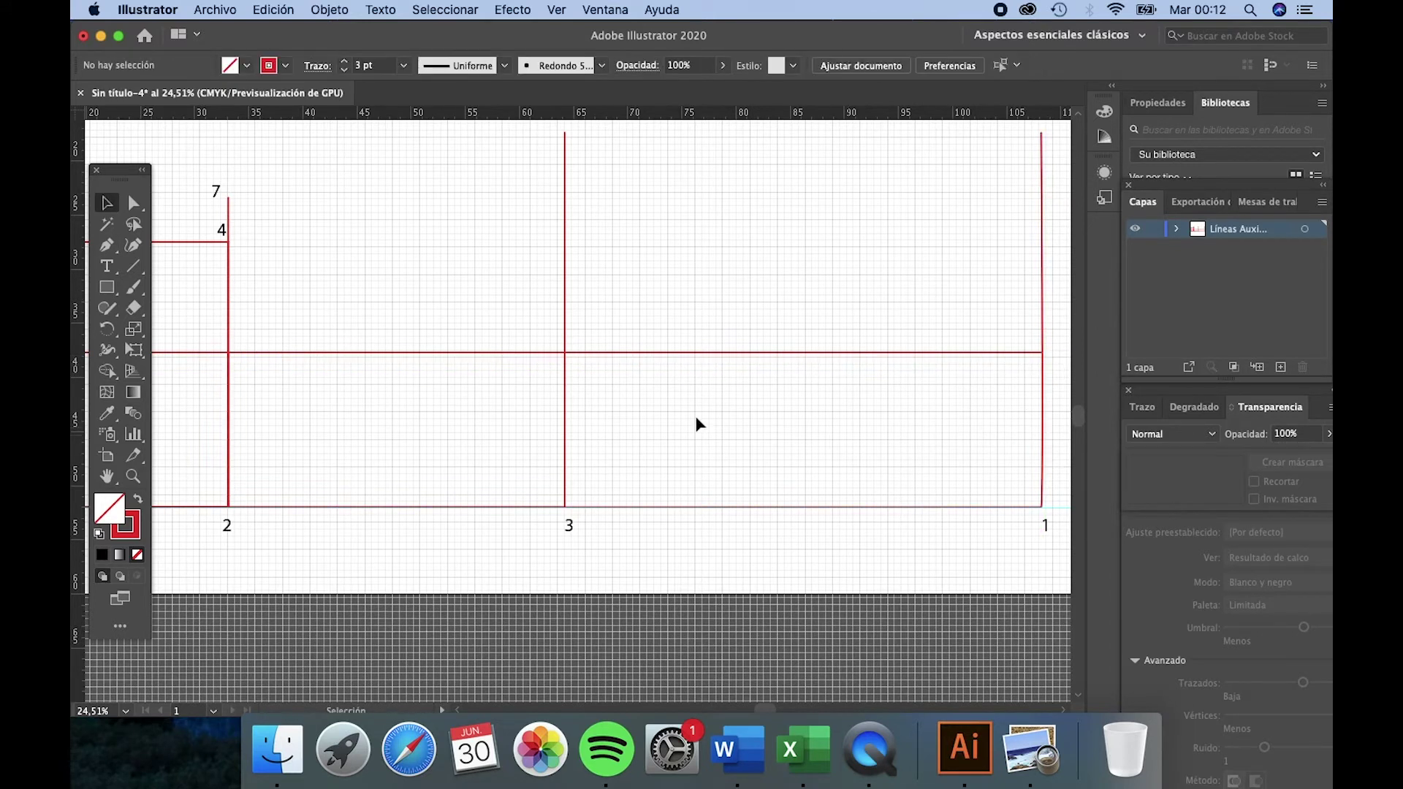
Step: Add the label "8" just above the crossing of the new horizontal line with the vertical at point 2
{"action": "left_click", "coordinate": [106, 266]}
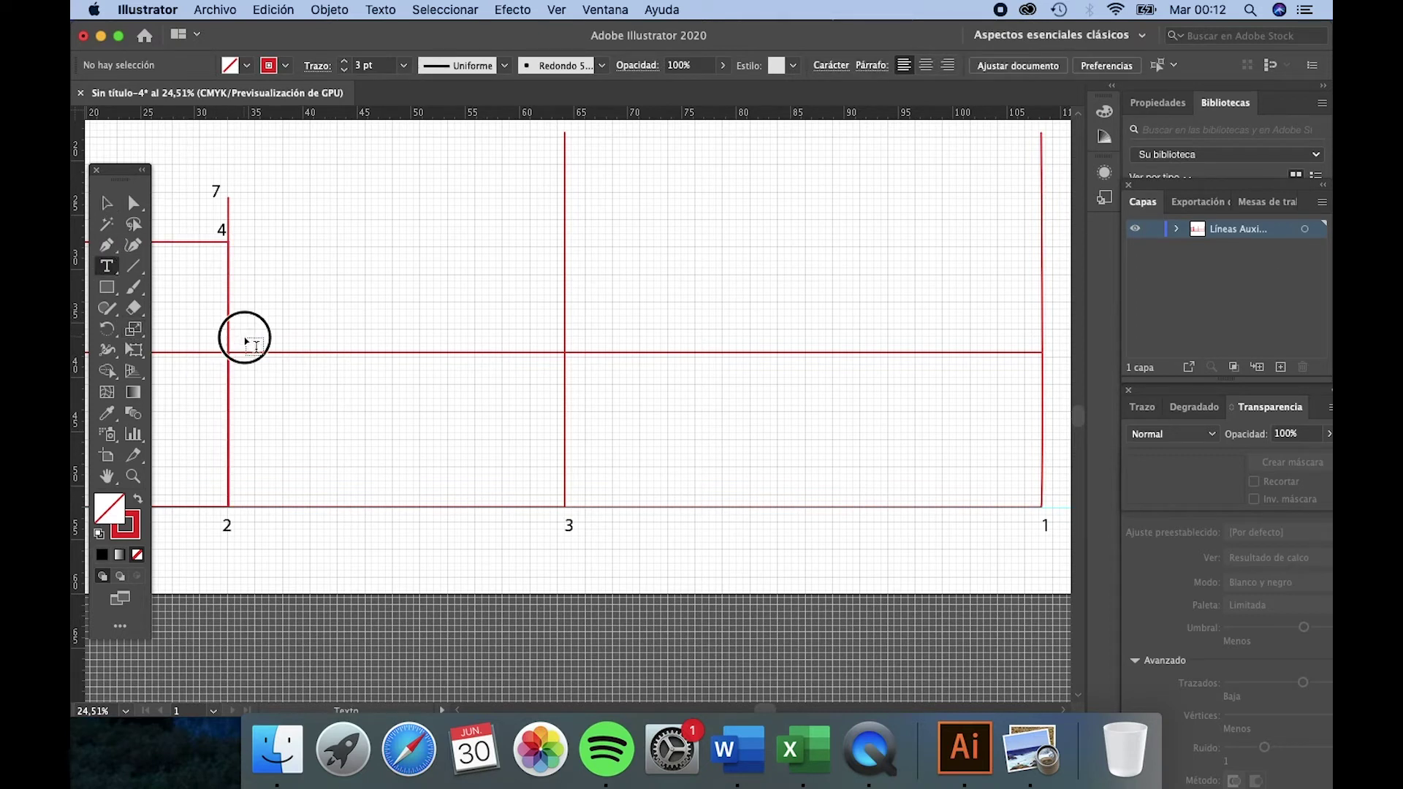
{"action": "left_click", "coordinate": [245, 333]}
{"action": "type", "text": "8"}
{"action": "left_click", "coordinate": [107, 204]}
{"action": "left_click", "coordinate": [239, 355]}
{"action": "left_click_drag", "start_coordinate": [247, 330], "coordinate": [239, 338]}
Step: Switch to Preview to examine the diagram's points beyond 8 along the knee and hem lines, and return to Illustrator
{"action": "scroll", "coordinate": [460, 680], "scroll_direction": "left", "scroll_amount": 5}
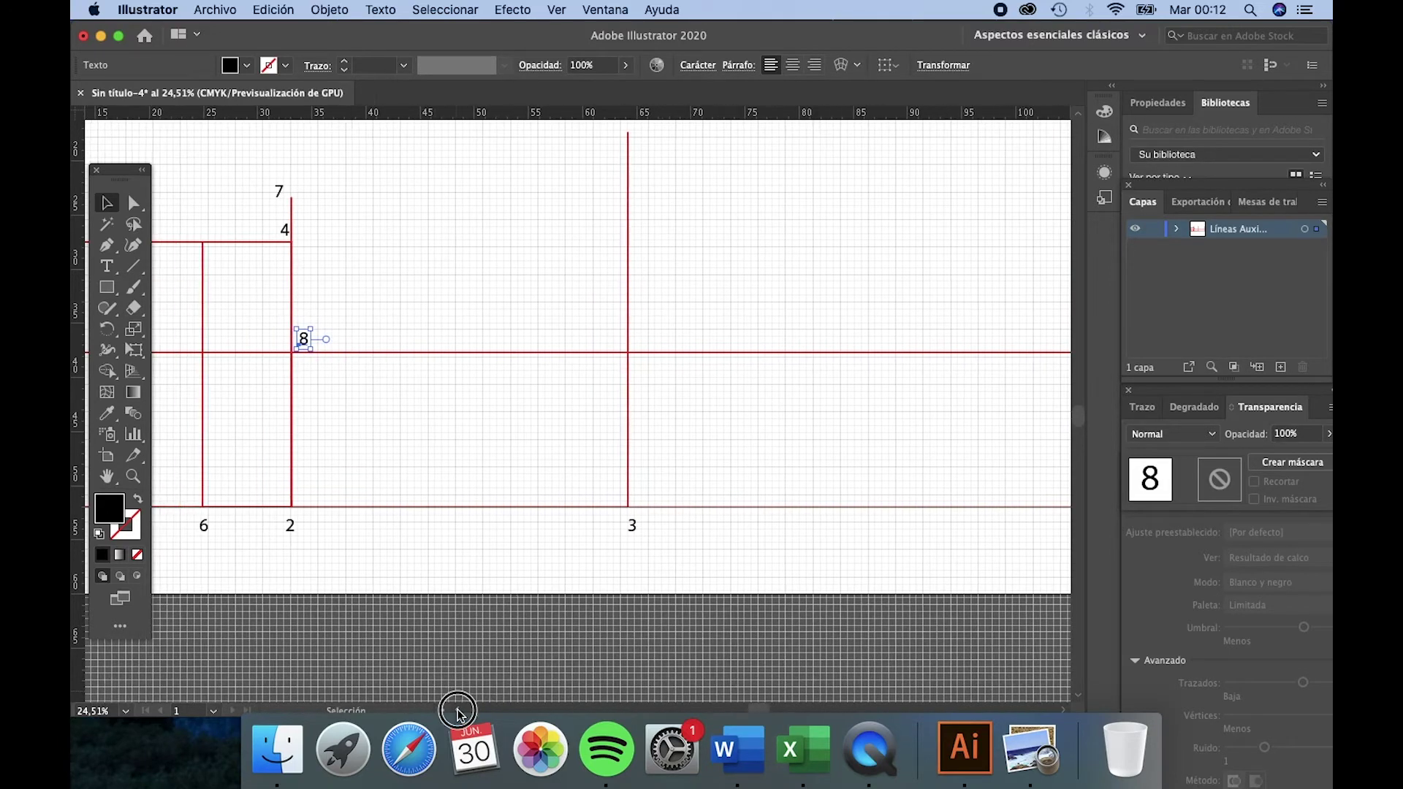
{"action": "scroll", "coordinate": [496, 671], "scroll_direction": "left", "scroll_amount": 1}
{"action": "scroll", "coordinate": [492, 679], "scroll_direction": "down", "scroll_amount": 2}
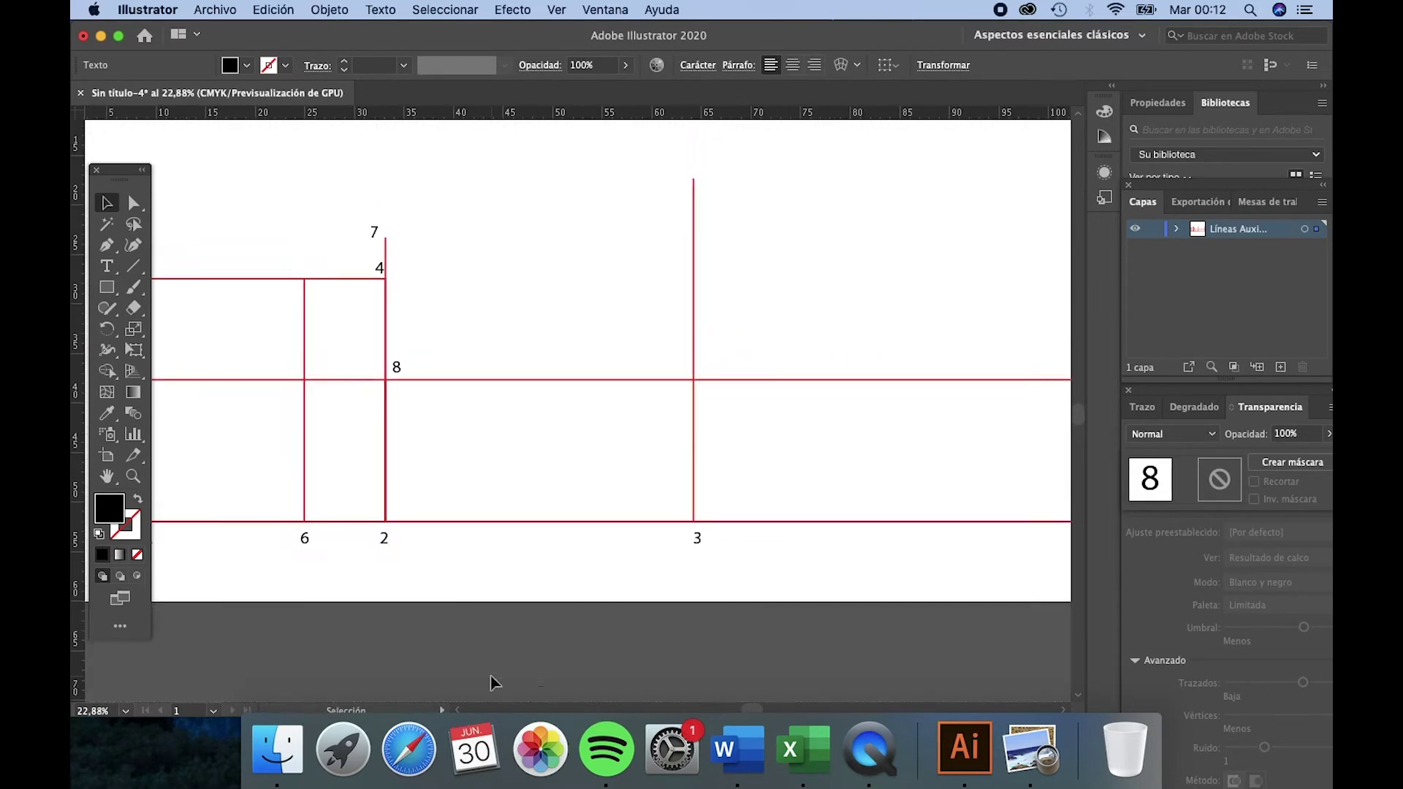
{"action": "left_click_drag", "start_coordinate": [752, 707], "coordinate": [744, 706]}
{"action": "left_click", "coordinate": [1031, 747]}
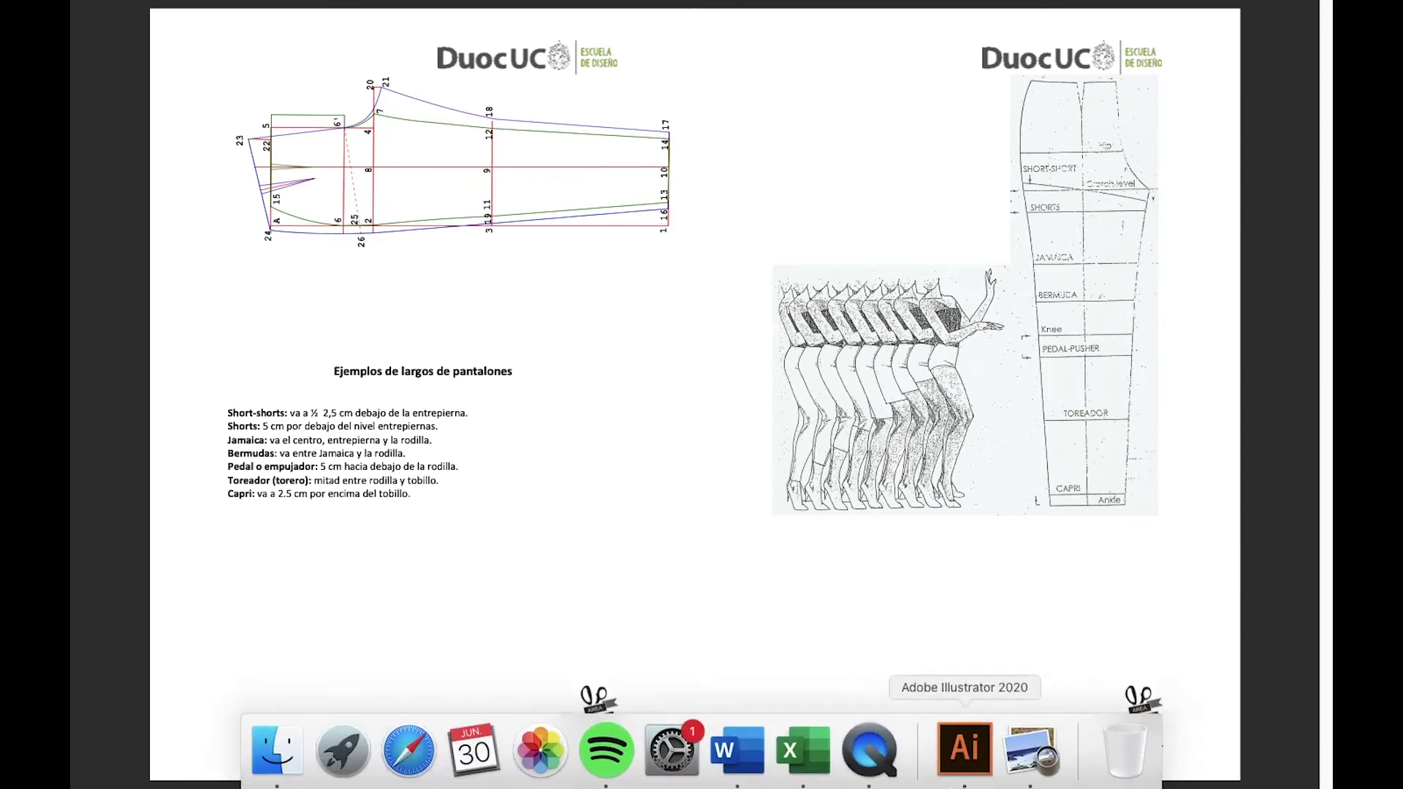
{"action": "left_click", "coordinate": [978, 744]}
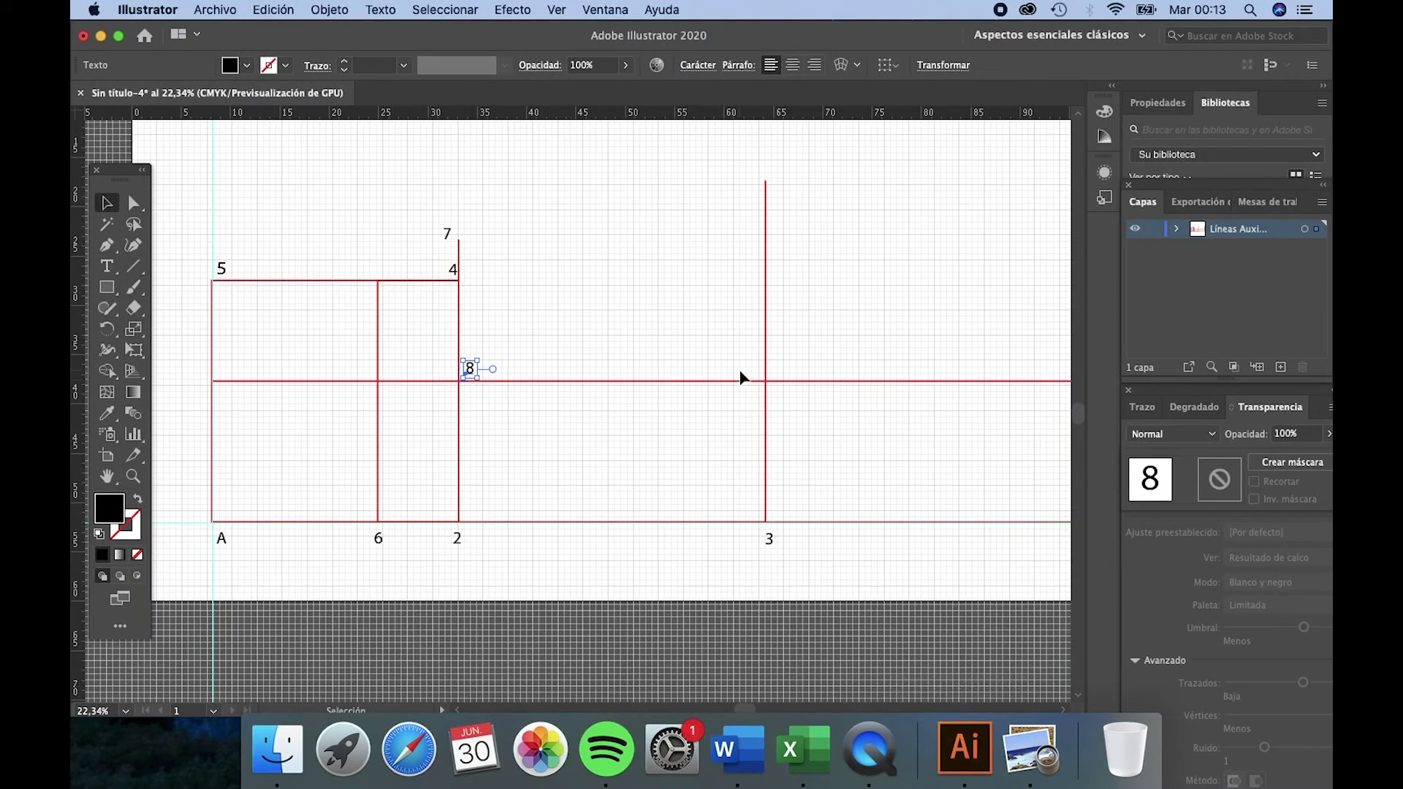
{"action": "left_click", "coordinate": [1031, 747]}
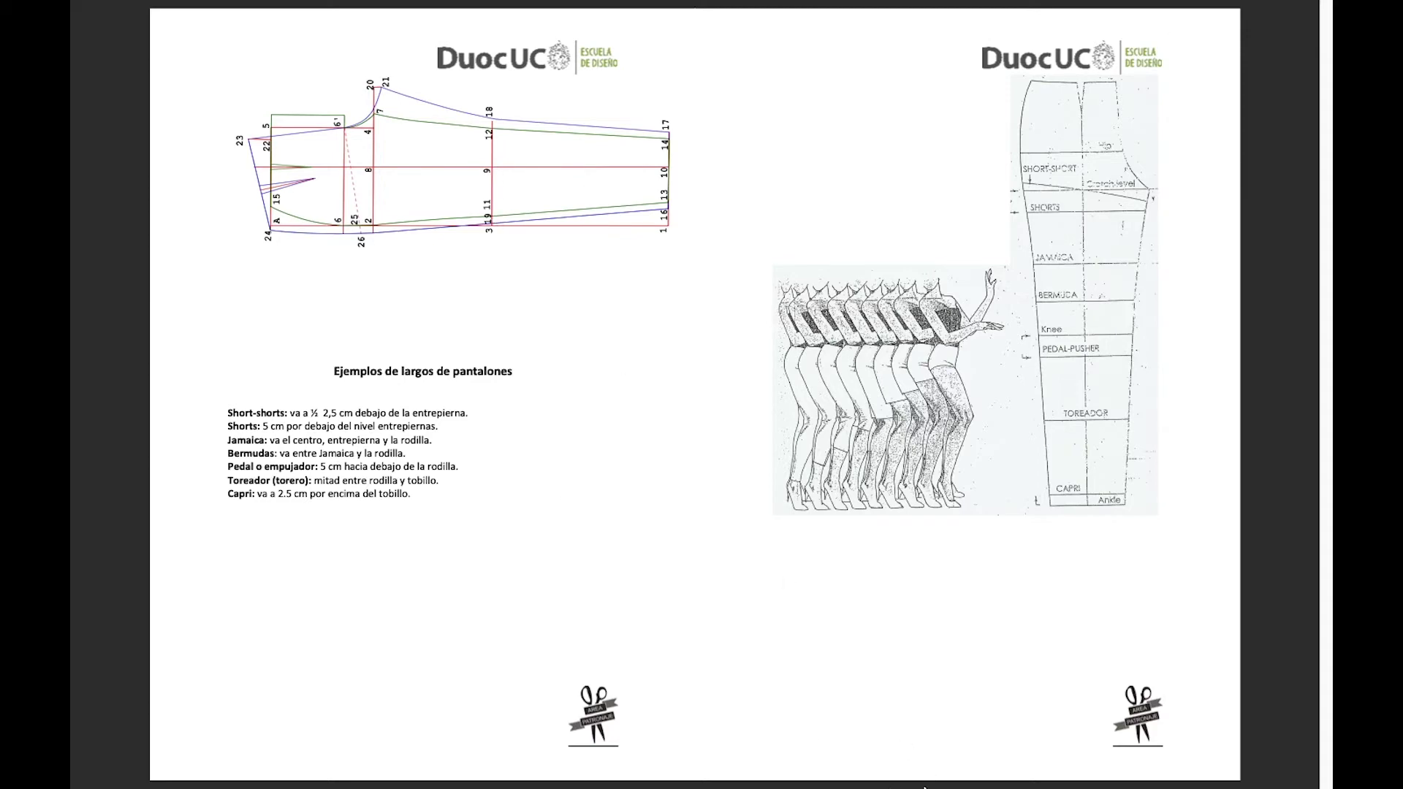
{"action": "left_click", "coordinate": [964, 747]}
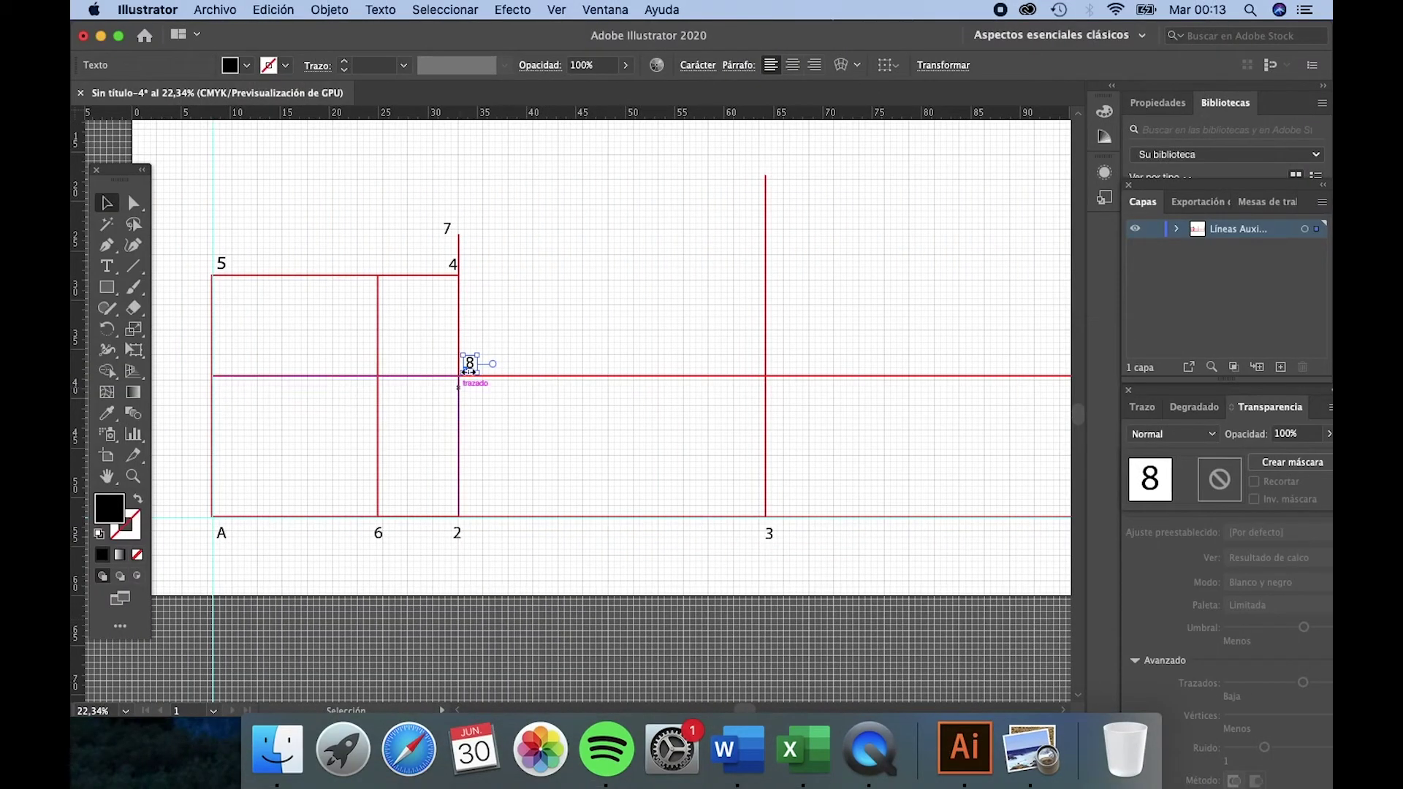
Step: Draw a Pen path about 11 cm down from the horizontal line's crossing above point 3, ending in a short horizontal tick
{"action": "left_click", "coordinate": [106, 245]}
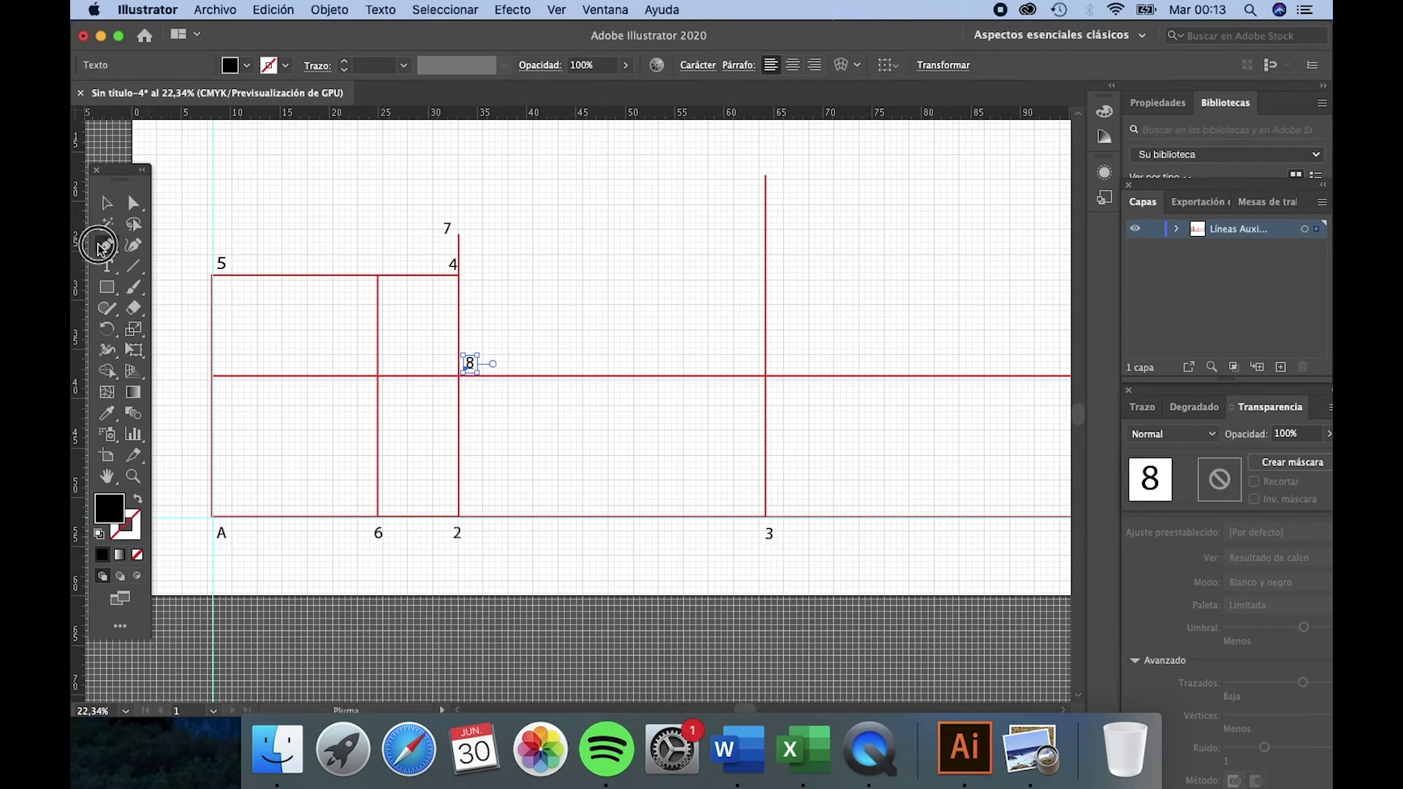
{"action": "left_click", "coordinate": [767, 376]}
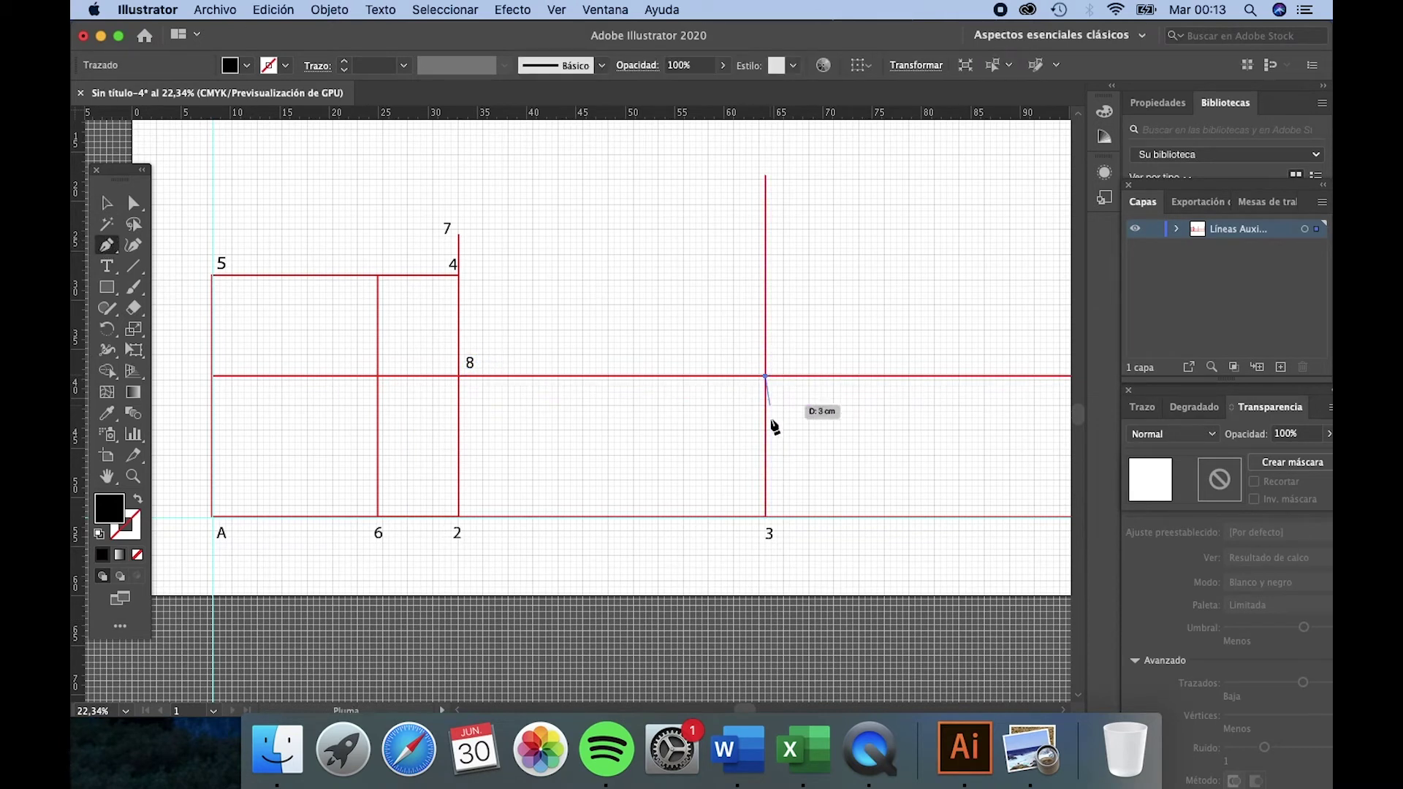
{"action": "left_click", "coordinate": [766, 485]}
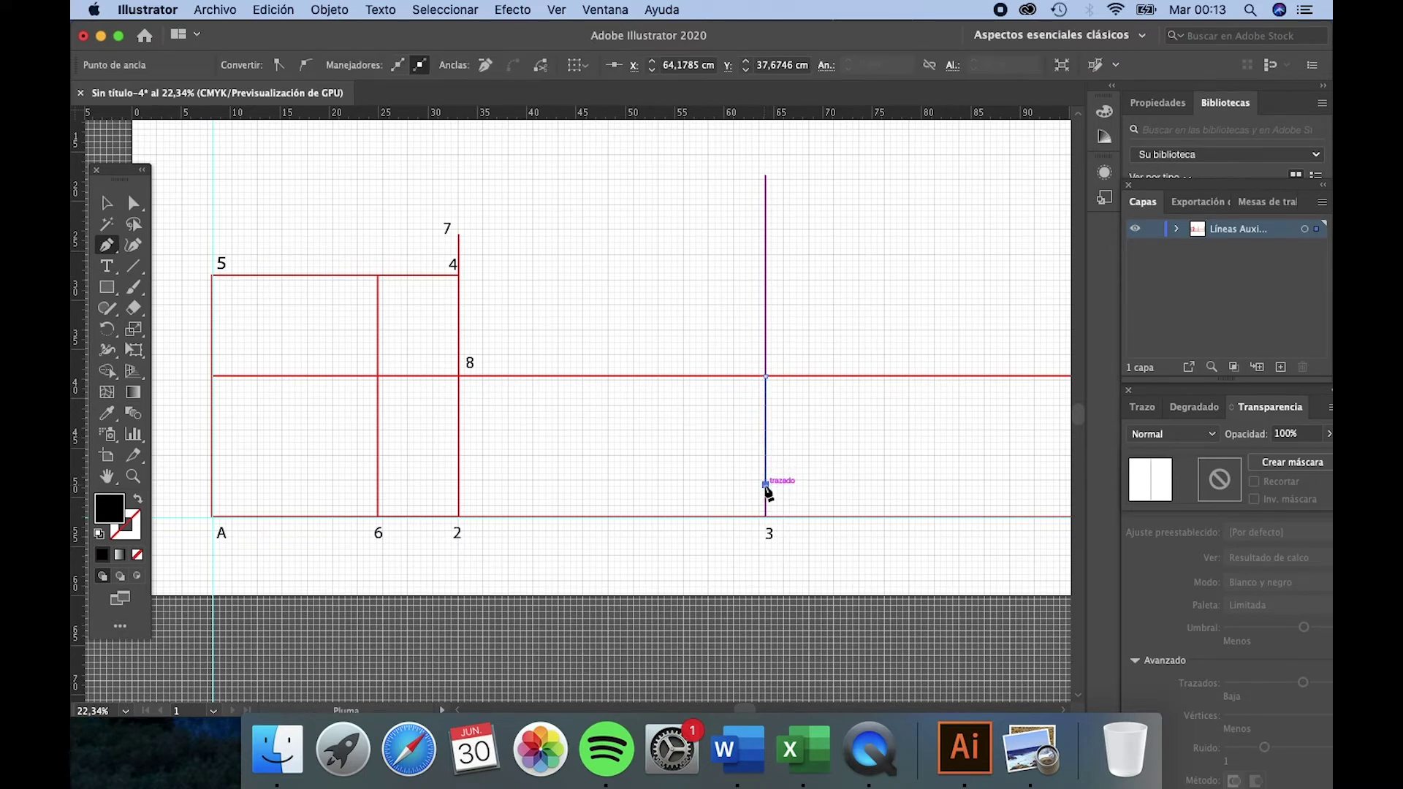
{"action": "left_click", "coordinate": [760, 485]}
{"action": "key", "text": "v"}
{"action": "left_click", "coordinate": [928, 474]}
Step: Copy the horizontal line's red 3 pt unfilled stroke onto the path above point 3 with the Eyedropper
{"action": "left_click", "coordinate": [760, 471]}
{"action": "left_click", "coordinate": [107, 413]}
{"action": "left_click", "coordinate": [499, 375]}
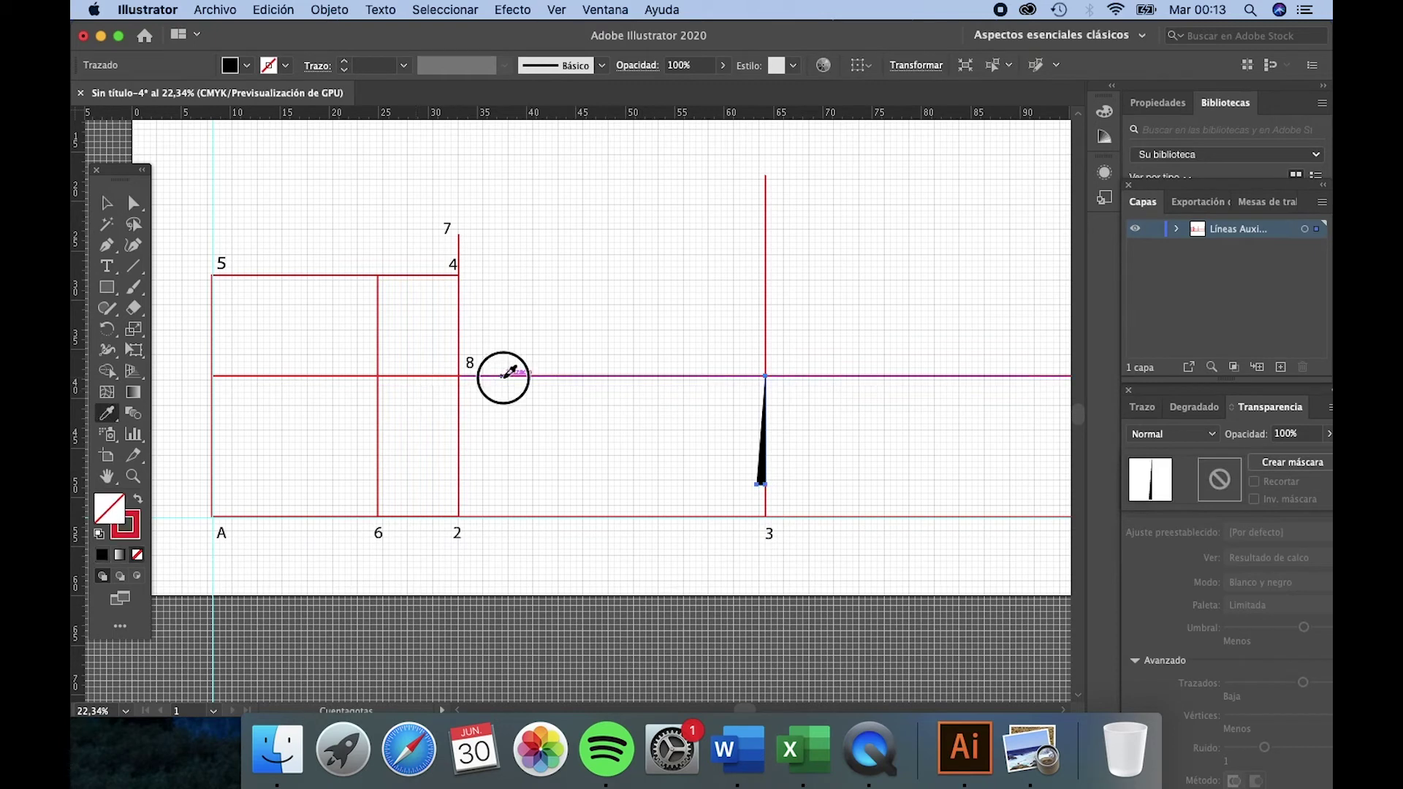
{"action": "left_click", "coordinate": [1063, 709]}
{"action": "left_click", "coordinate": [1063, 709]}
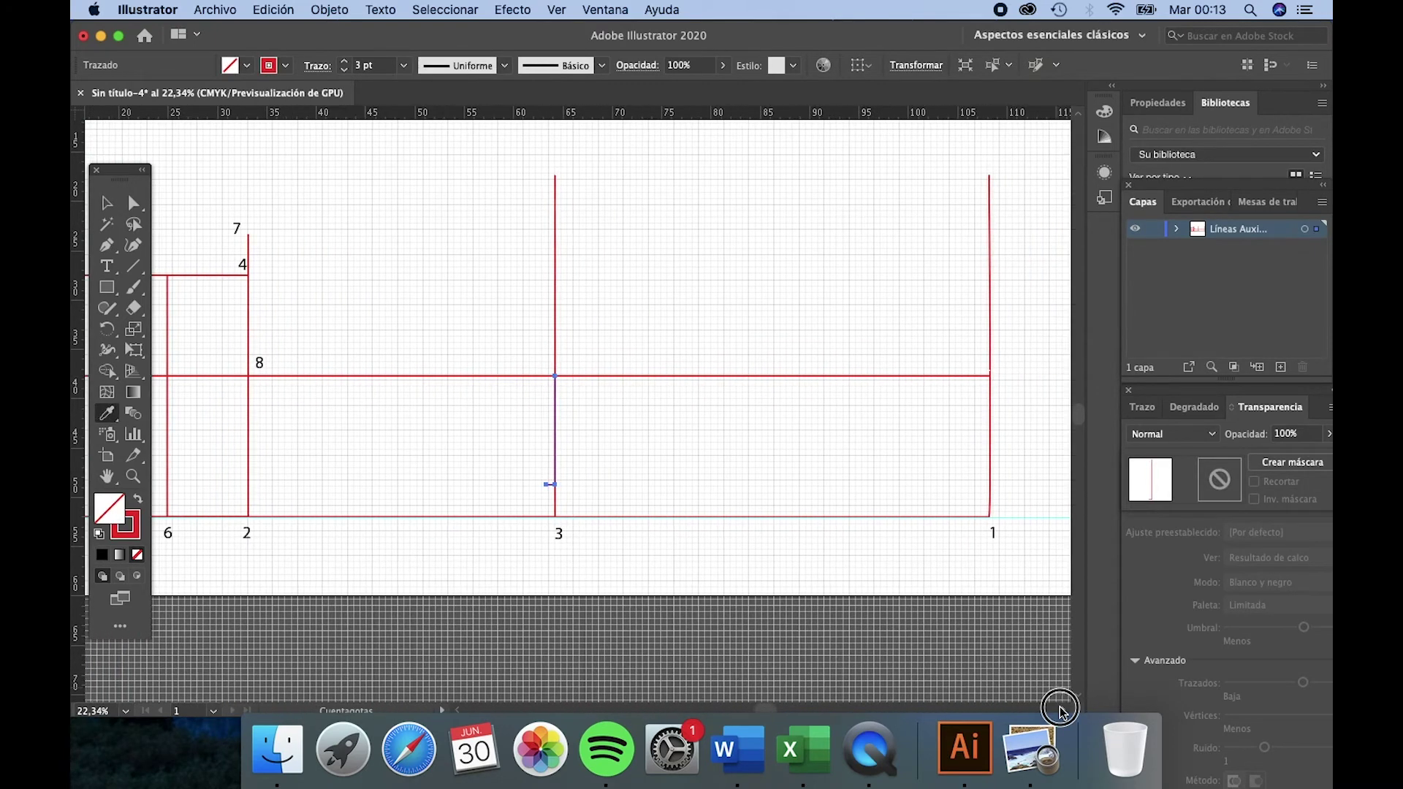
{"action": "key", "text": "v"}
{"action": "left_click", "coordinate": [590, 478]}
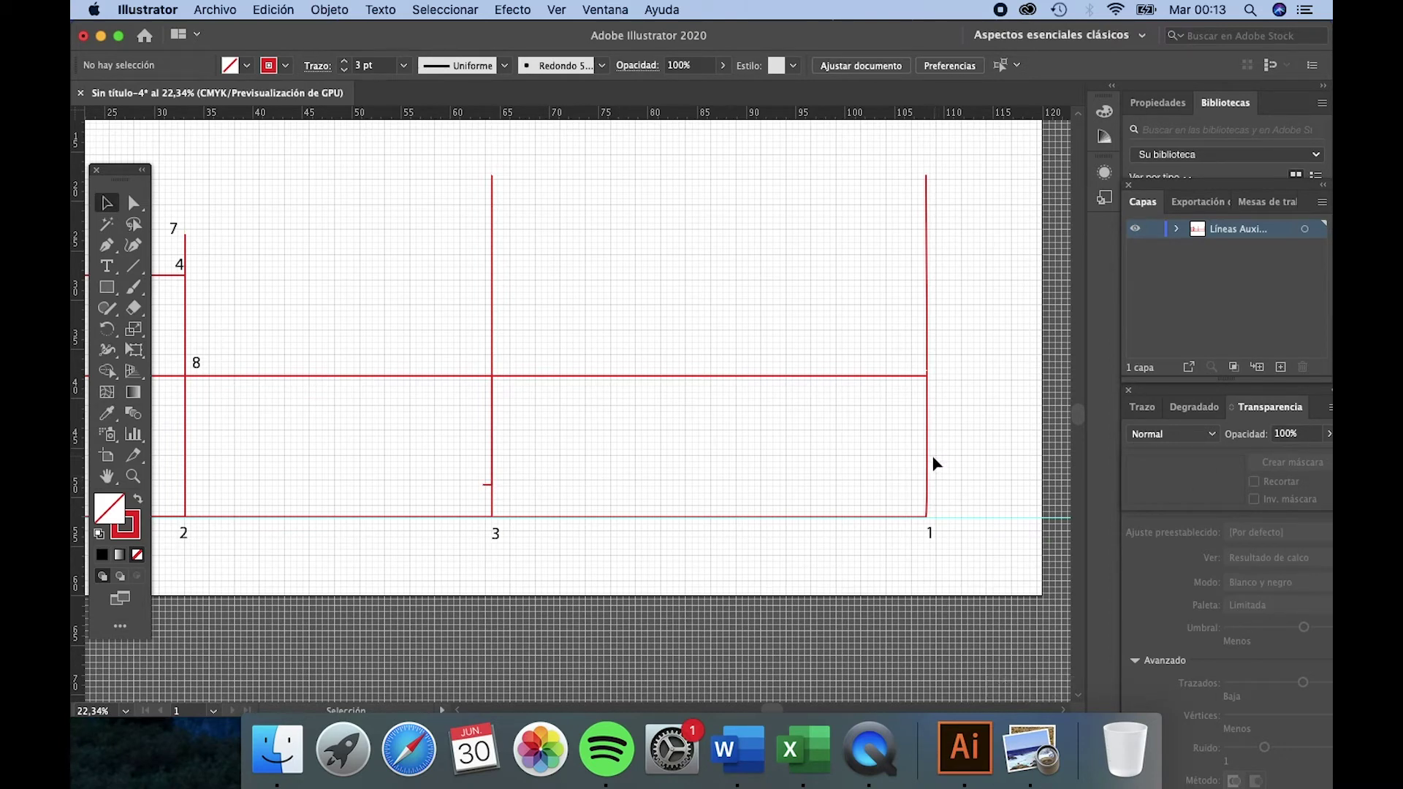
Step: Consult Preview's diagram, return to Illustrator, and extend the path about 11 cm up from the crossing above point 3, ending in a 0.9 cm tick
{"action": "left_click", "coordinate": [1031, 749]}
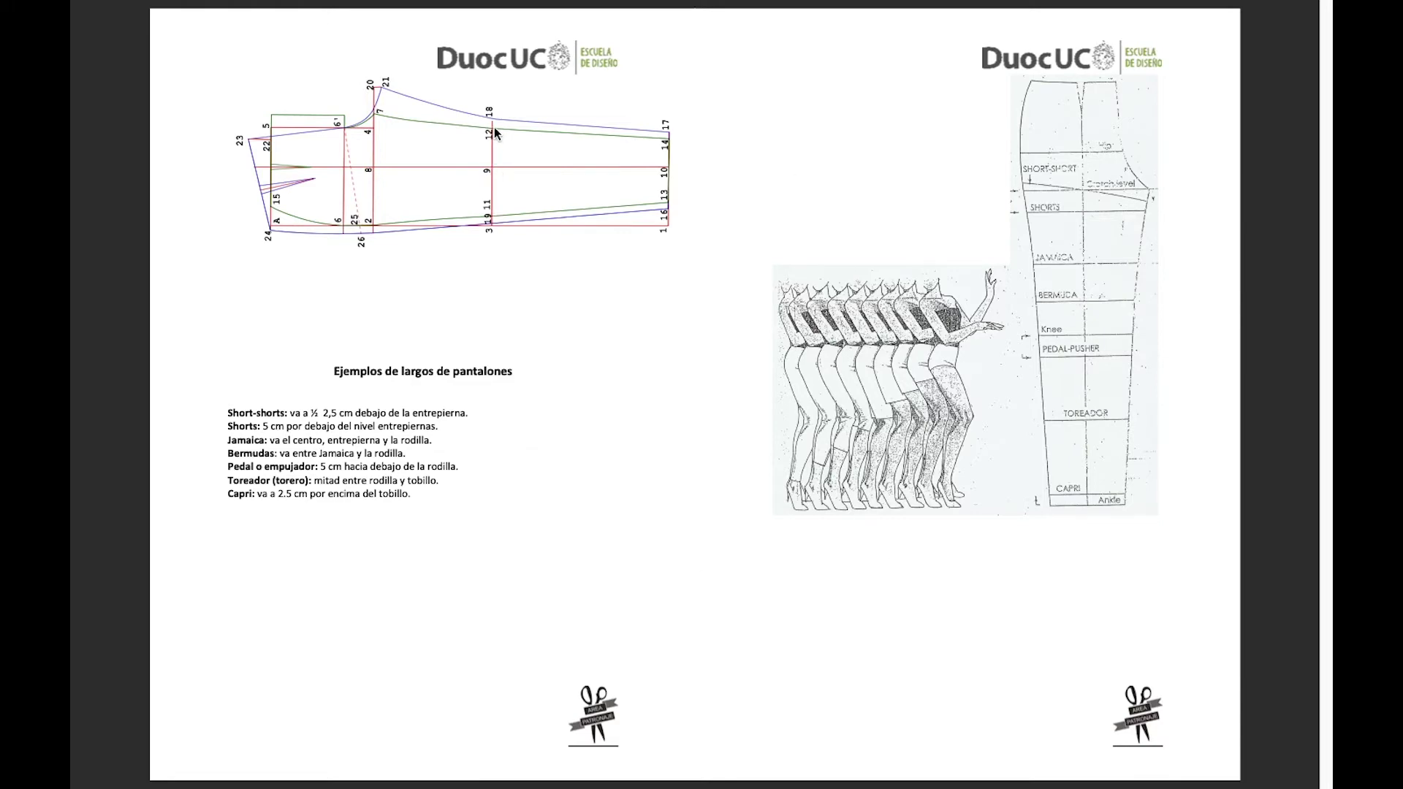
{"action": "left_click", "coordinate": [965, 747]}
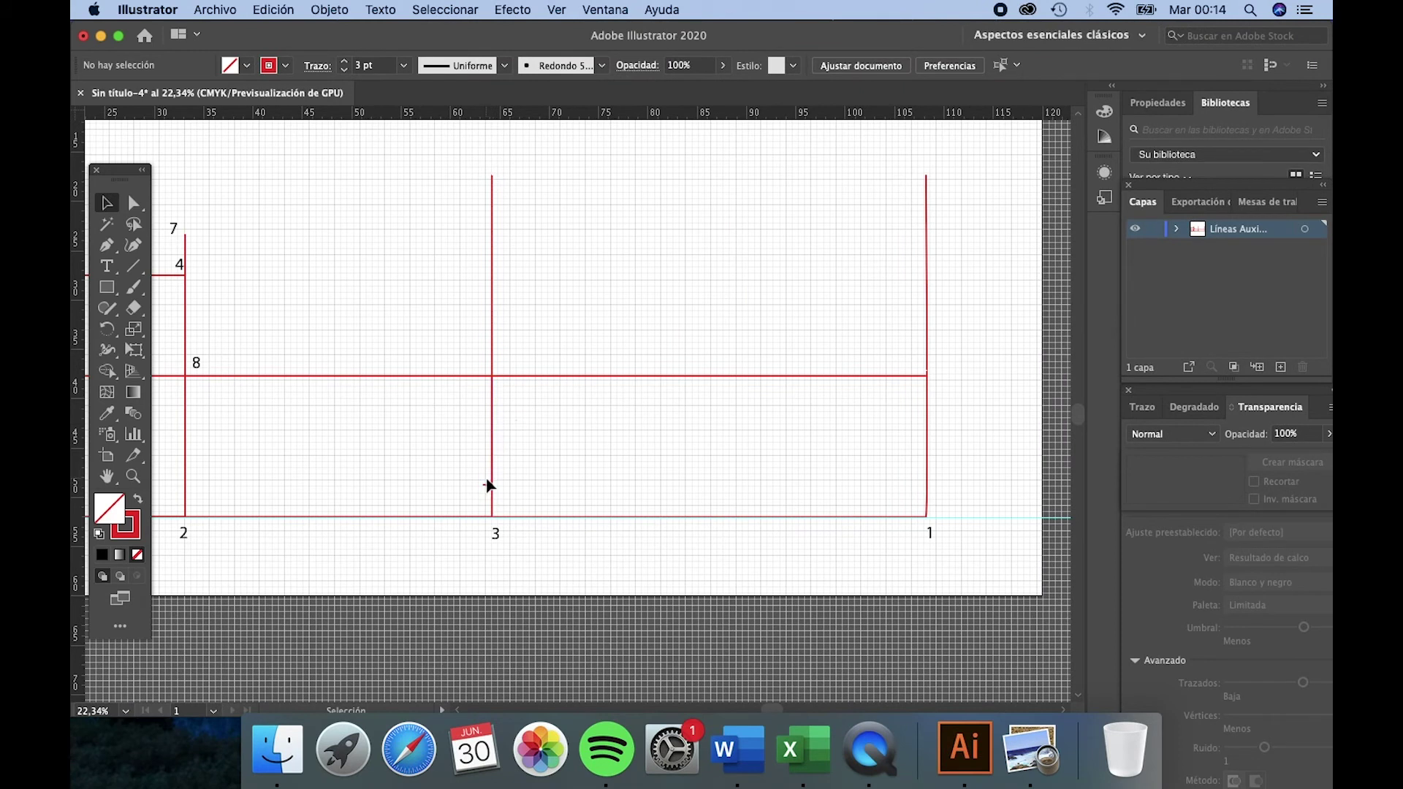
{"action": "left_click", "coordinate": [116, 249]}
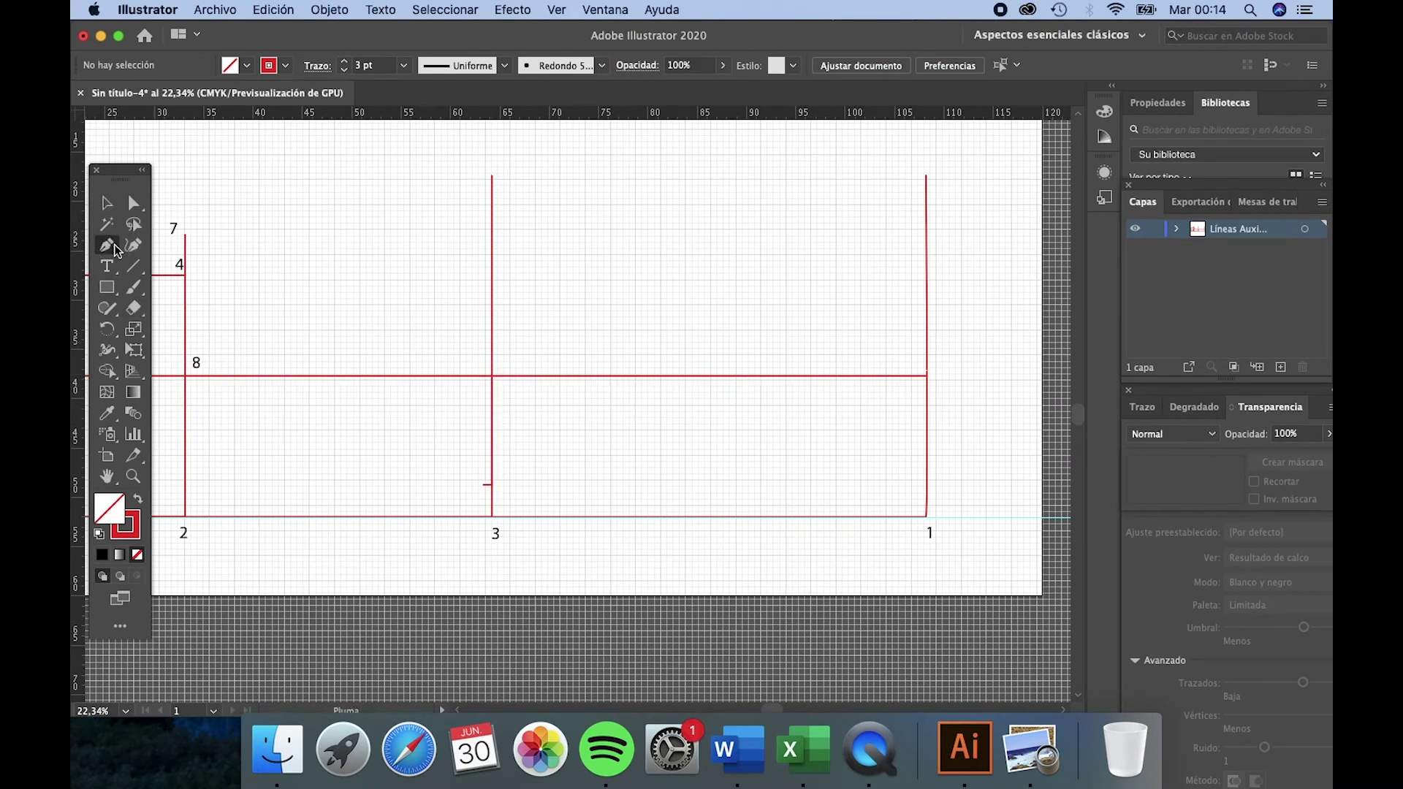
{"action": "left_click", "coordinate": [492, 376]}
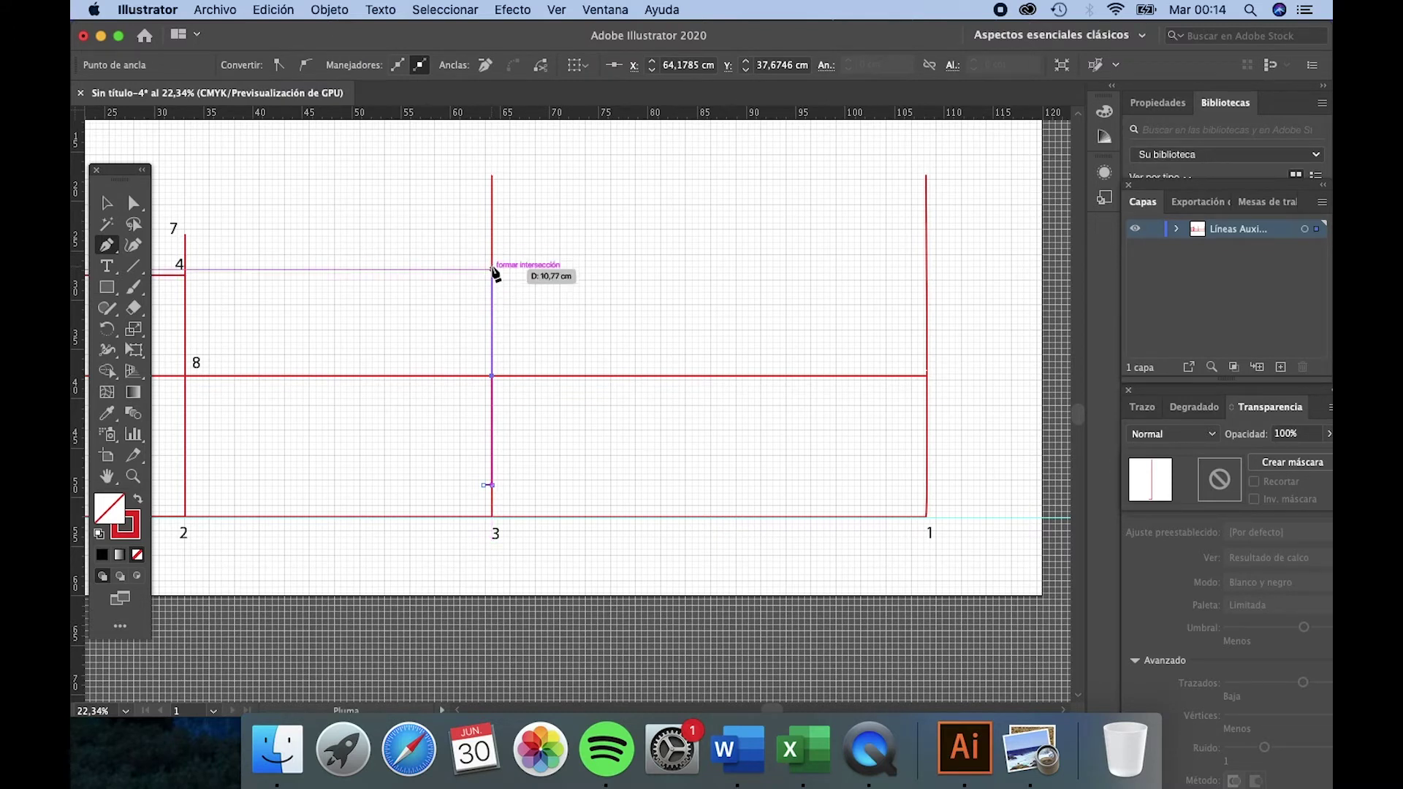
{"action": "scroll", "coordinate": [454, 226], "scroll_direction": "up", "scroll_amount": 5}
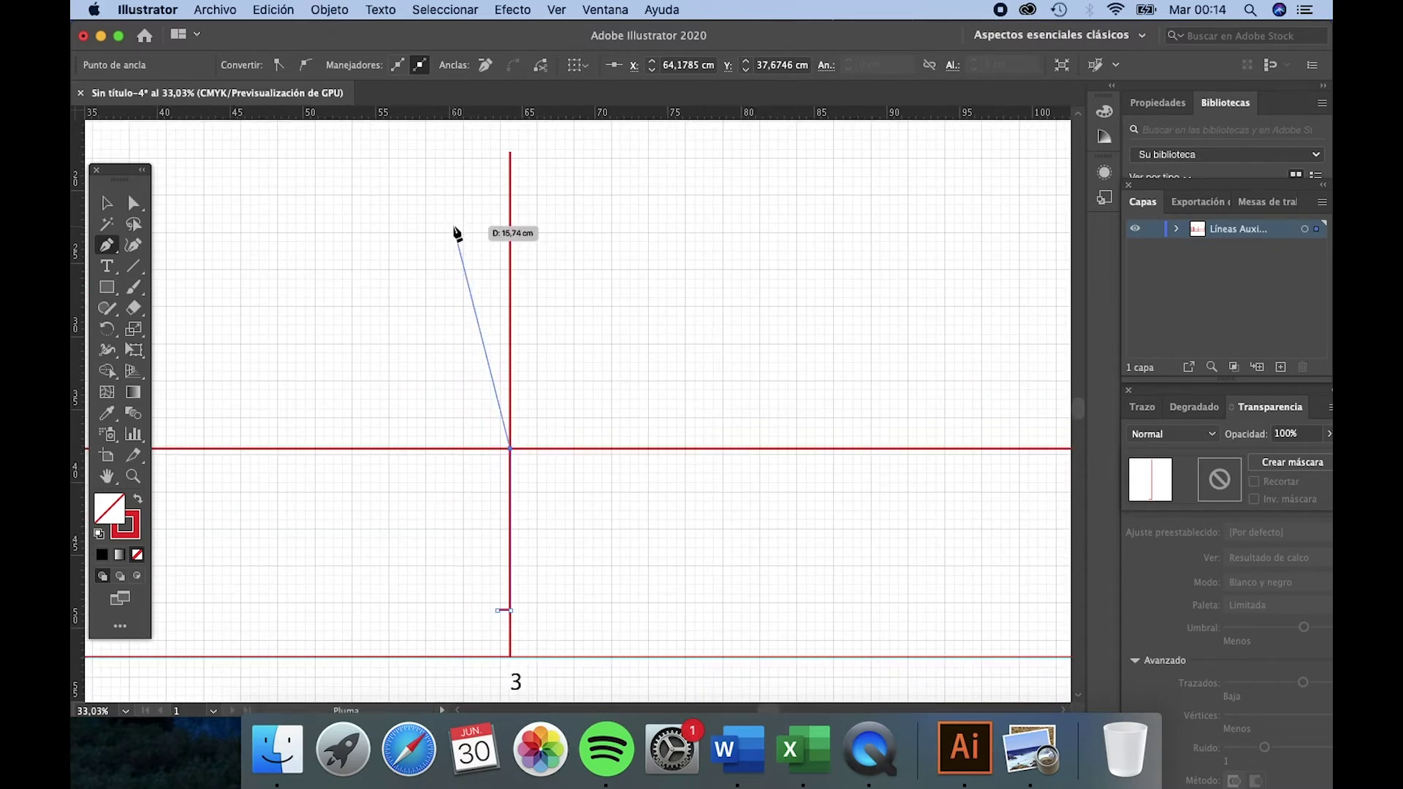
{"action": "scroll", "coordinate": [441, 205], "scroll_direction": "up", "scroll_amount": 5}
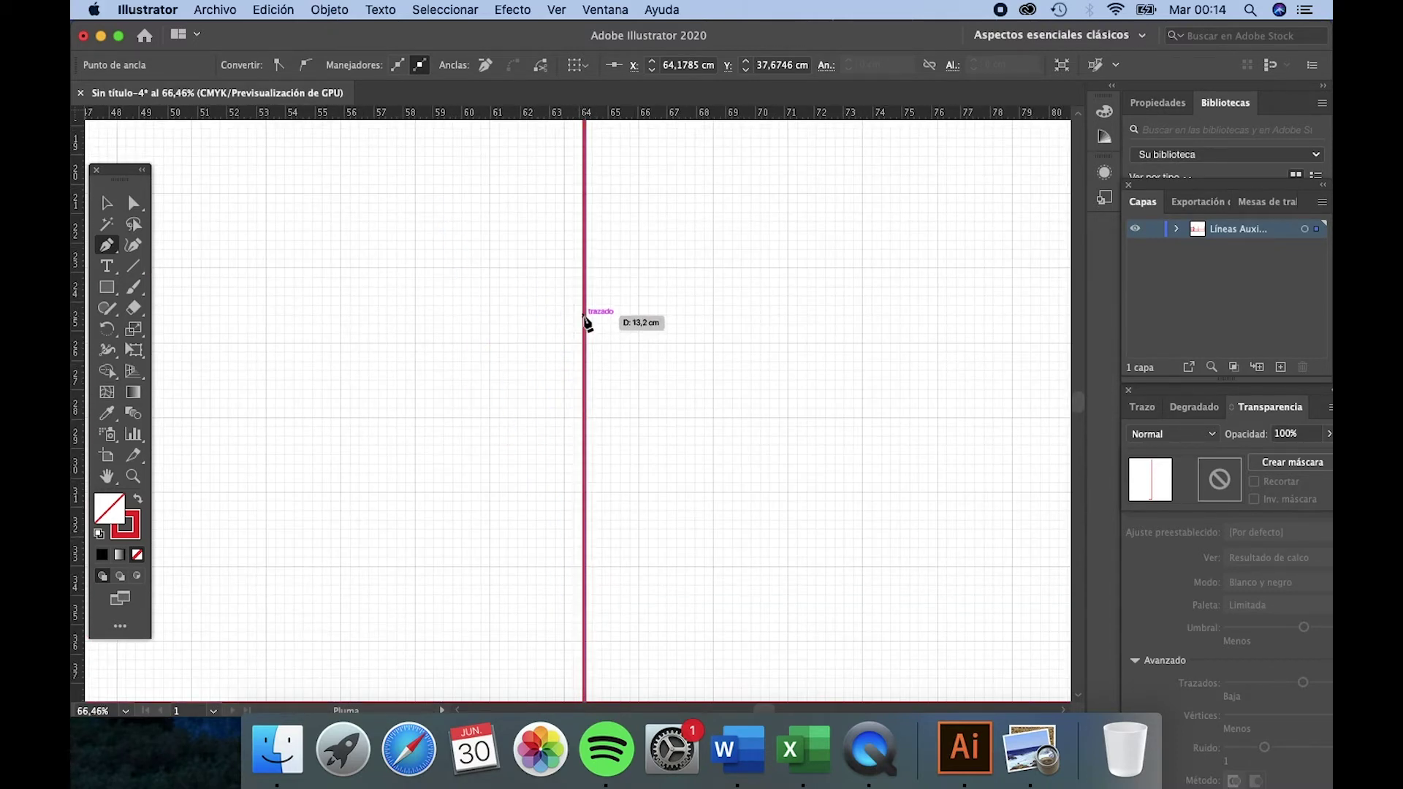
{"action": "left_click", "coordinate": [583, 378]}
{"action": "left_click", "coordinate": [559, 378]}
{"action": "key", "text": "v"}
{"action": "left_click", "coordinate": [730, 407]}
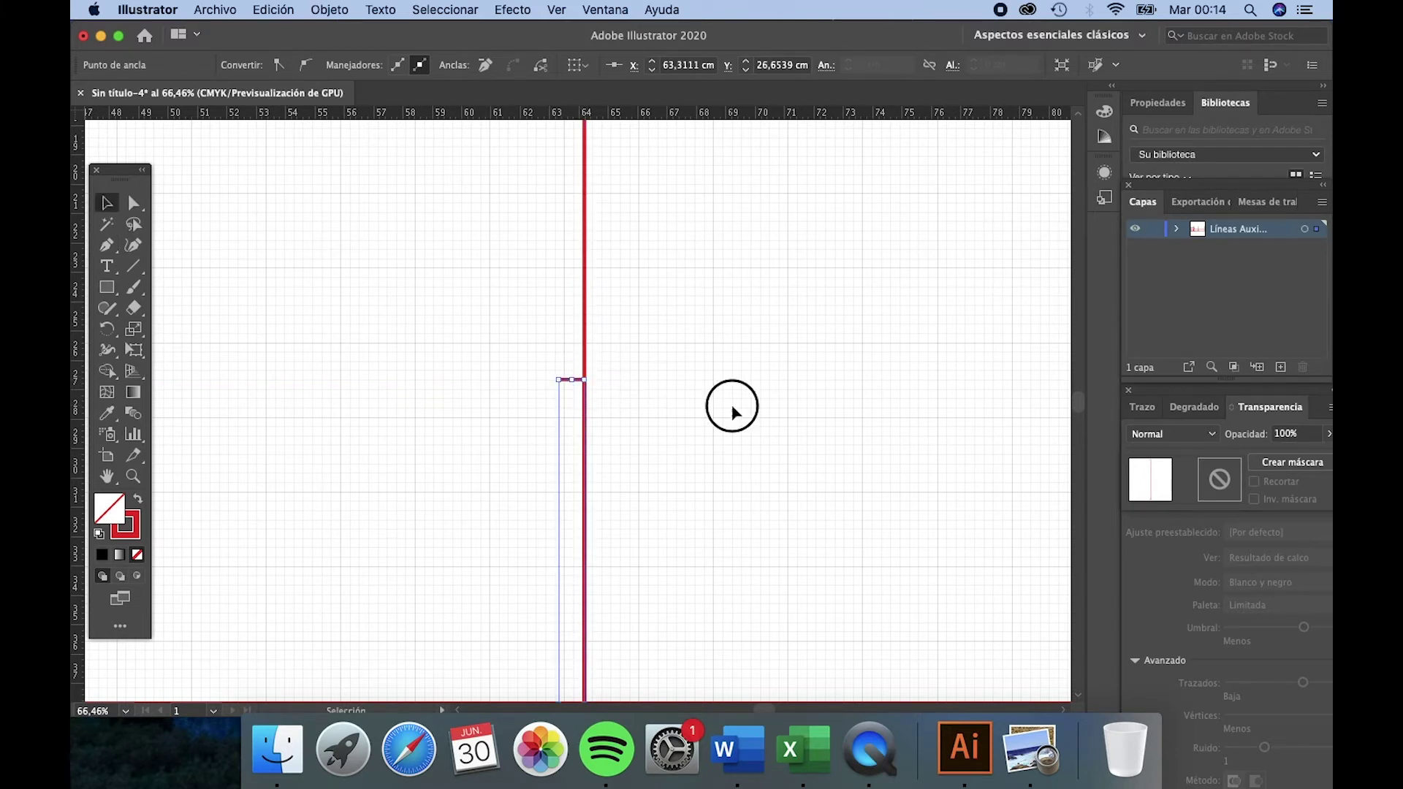
Step: Draw a Pen path about 9 cm down from the horizontal line's end above point 1, finishing with a tick about 0.6 cm long
{"action": "key", "text": "z"}
{"action": "left_click", "coordinate": [755, 395], "text": "alt"}
{"action": "left_click", "coordinate": [755, 394], "text": "alt"}
{"action": "left_click", "coordinate": [755, 394], "text": "alt"}
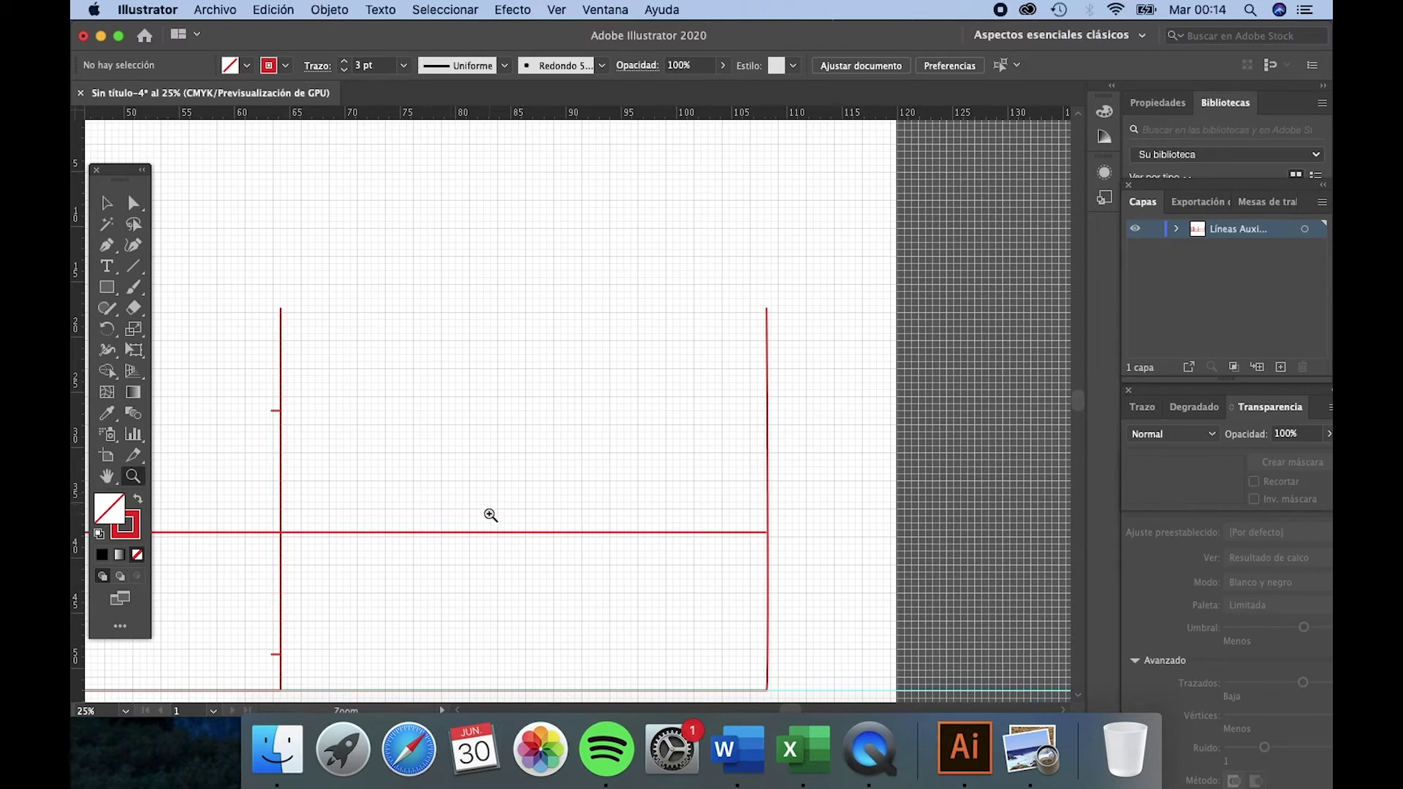
{"action": "left_click", "coordinate": [107, 245]}
{"action": "left_click", "coordinate": [1080, 698]}
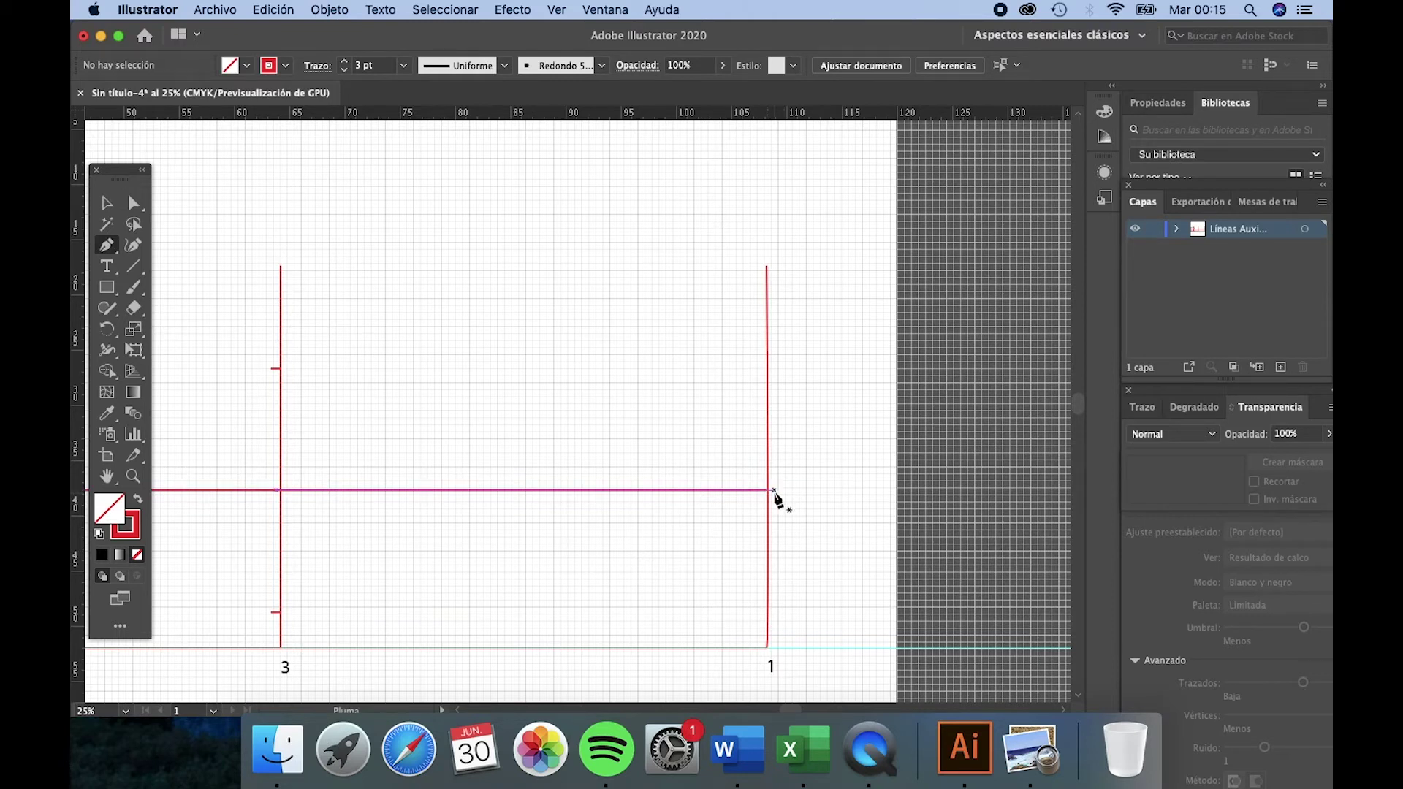
{"action": "left_click", "coordinate": [106, 202]}
{"action": "left_click", "coordinate": [106, 245]}
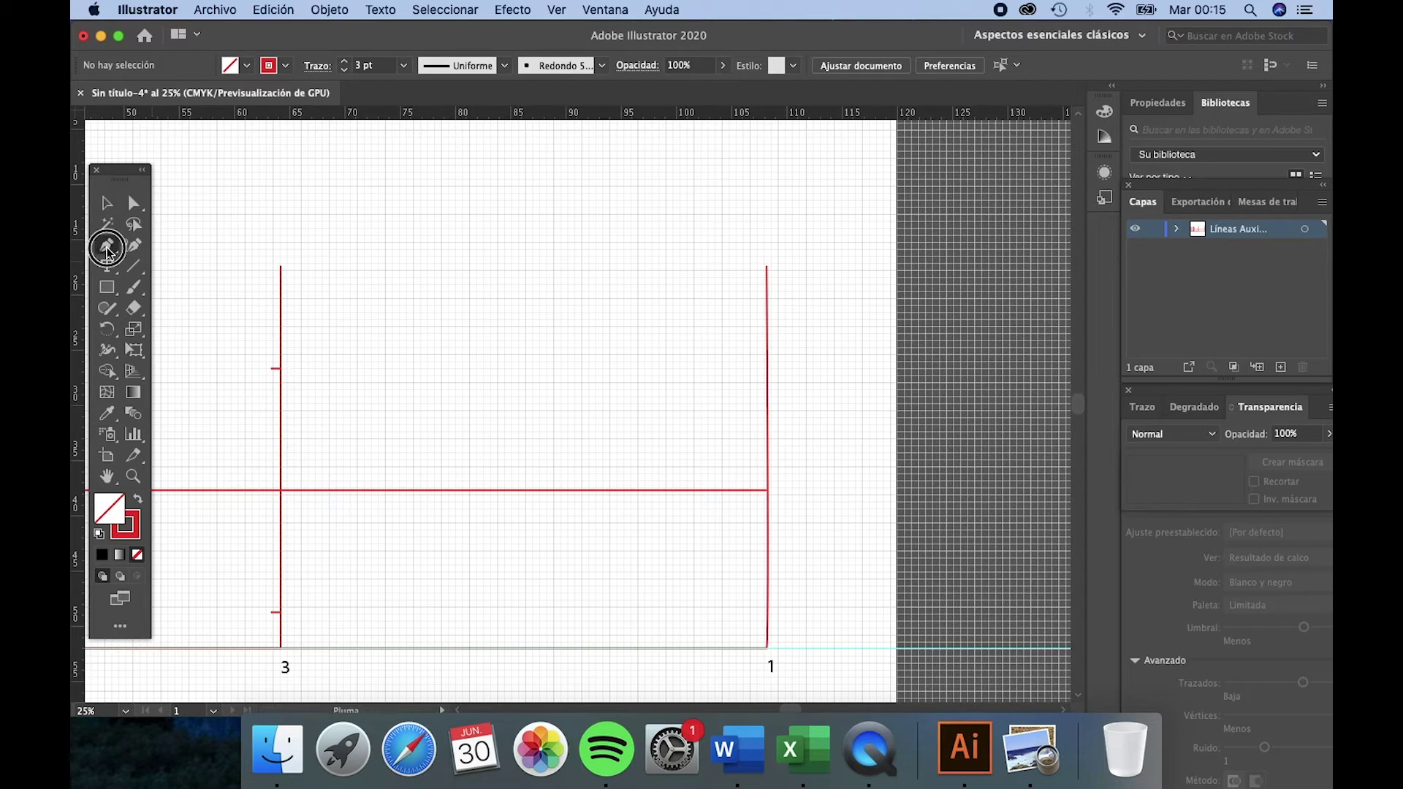
{"action": "left_click", "coordinate": [766, 490]}
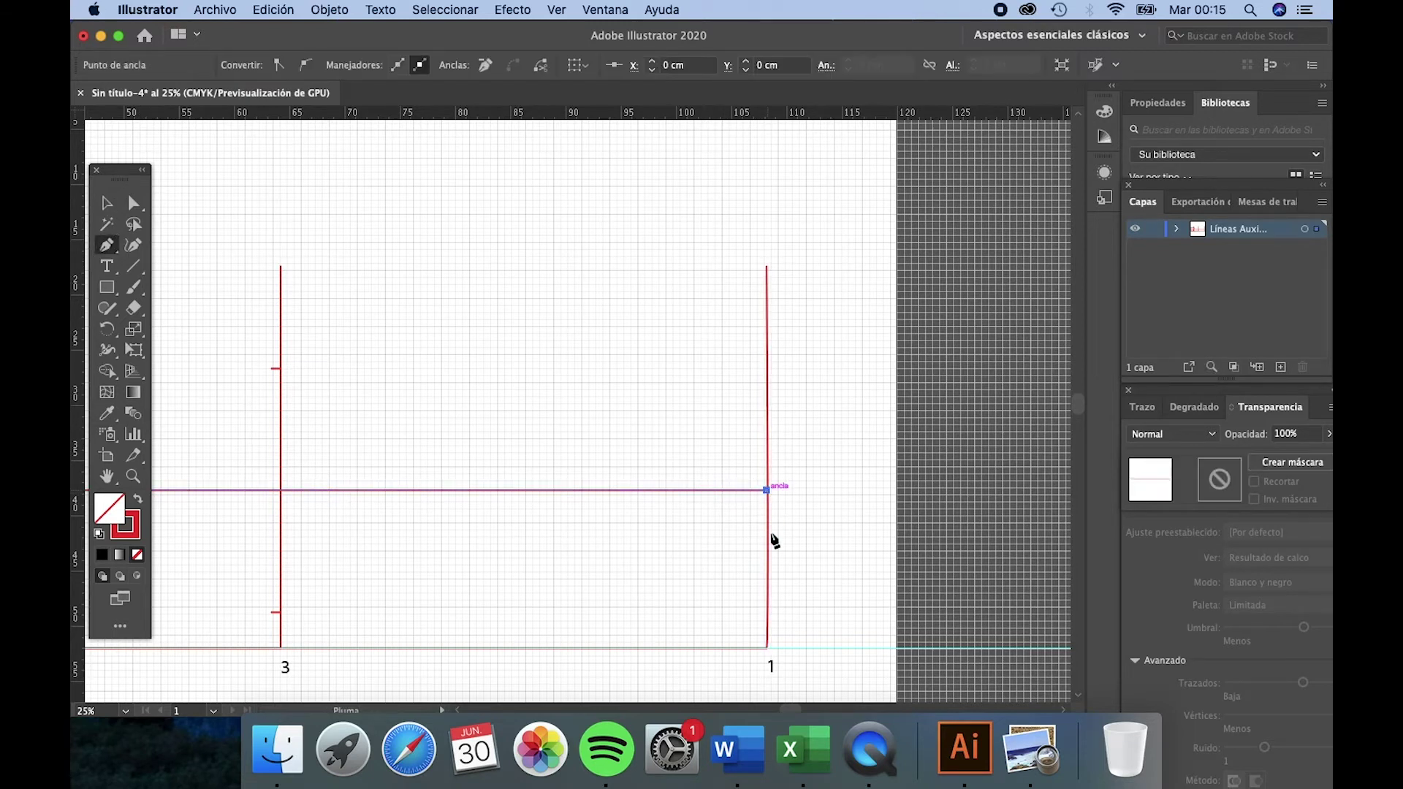
{"action": "left_click", "coordinate": [767, 591]}
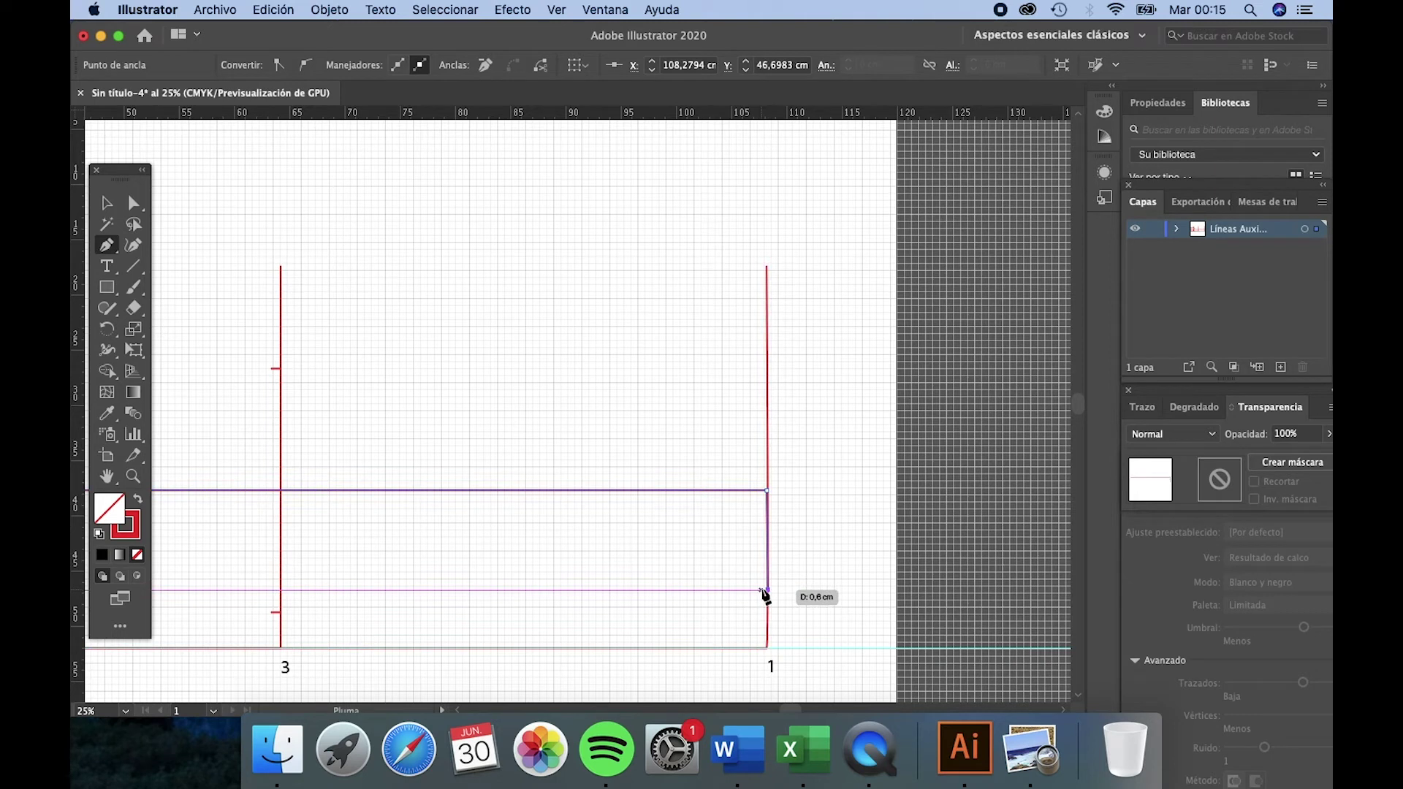
{"action": "key", "text": "v"}
{"action": "left_click", "coordinate": [845, 554]}
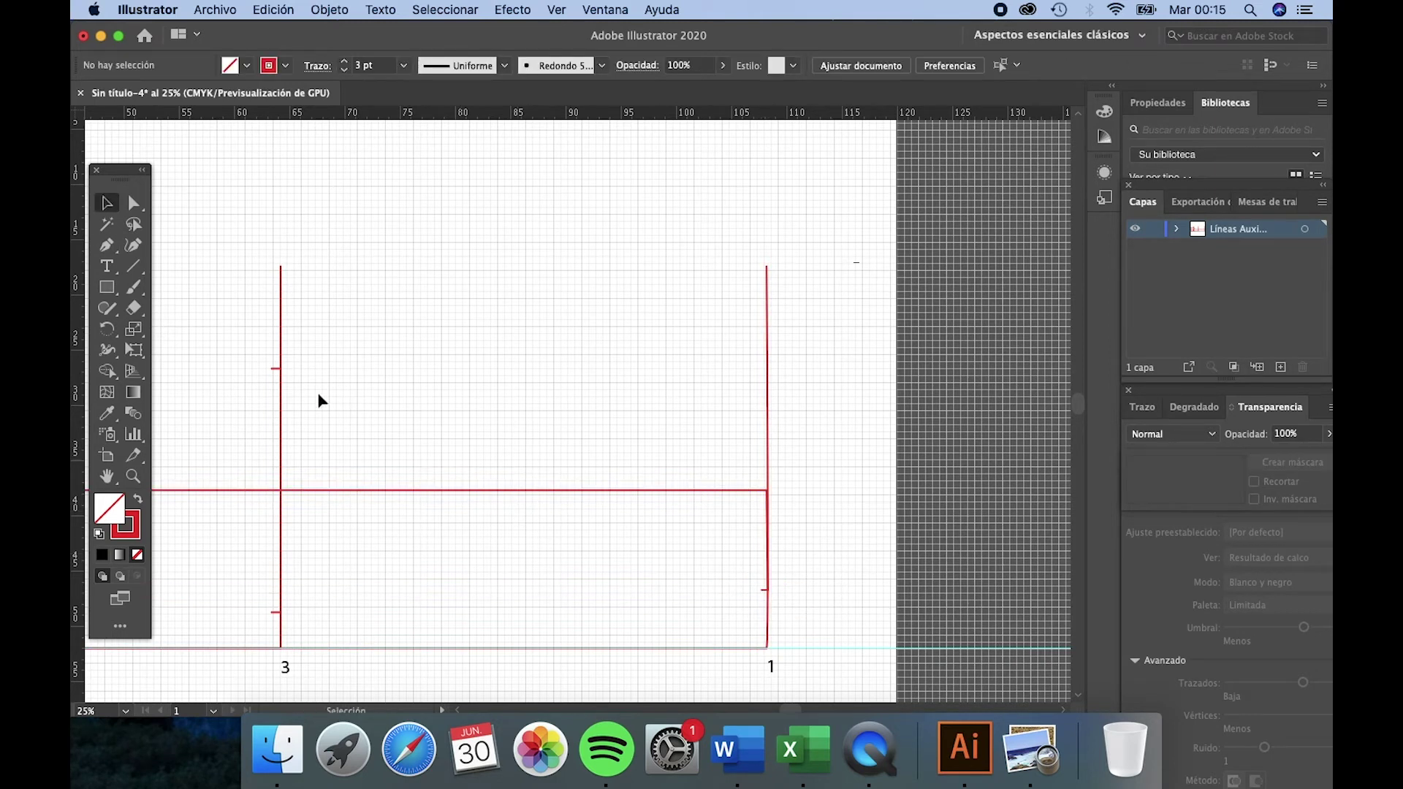
Step: Draw a Pen path about 9 cm up from the horizontal line's end above point 1, finishing with a tick about 0.6 cm long
{"action": "left_click", "coordinate": [108, 247]}
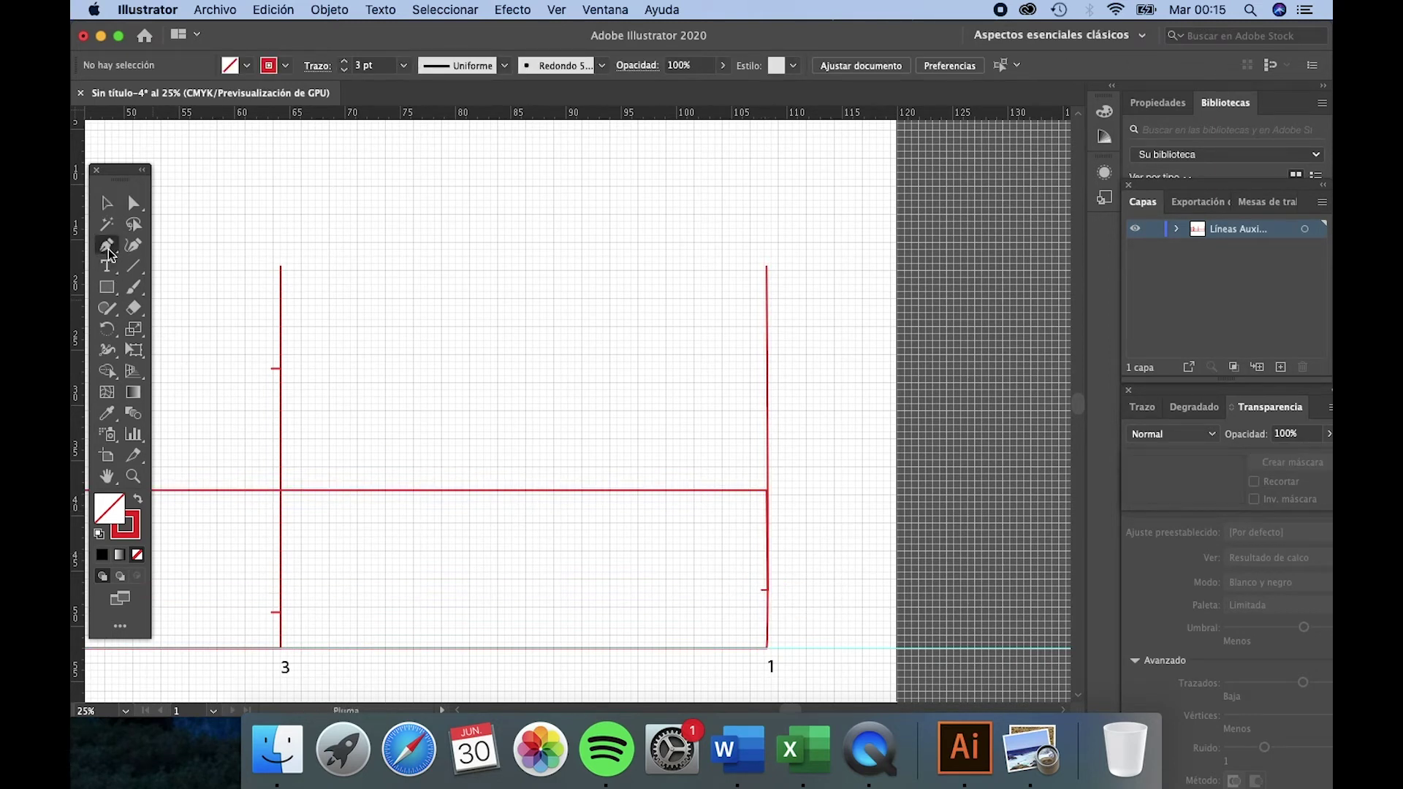
{"action": "left_click", "coordinate": [766, 490]}
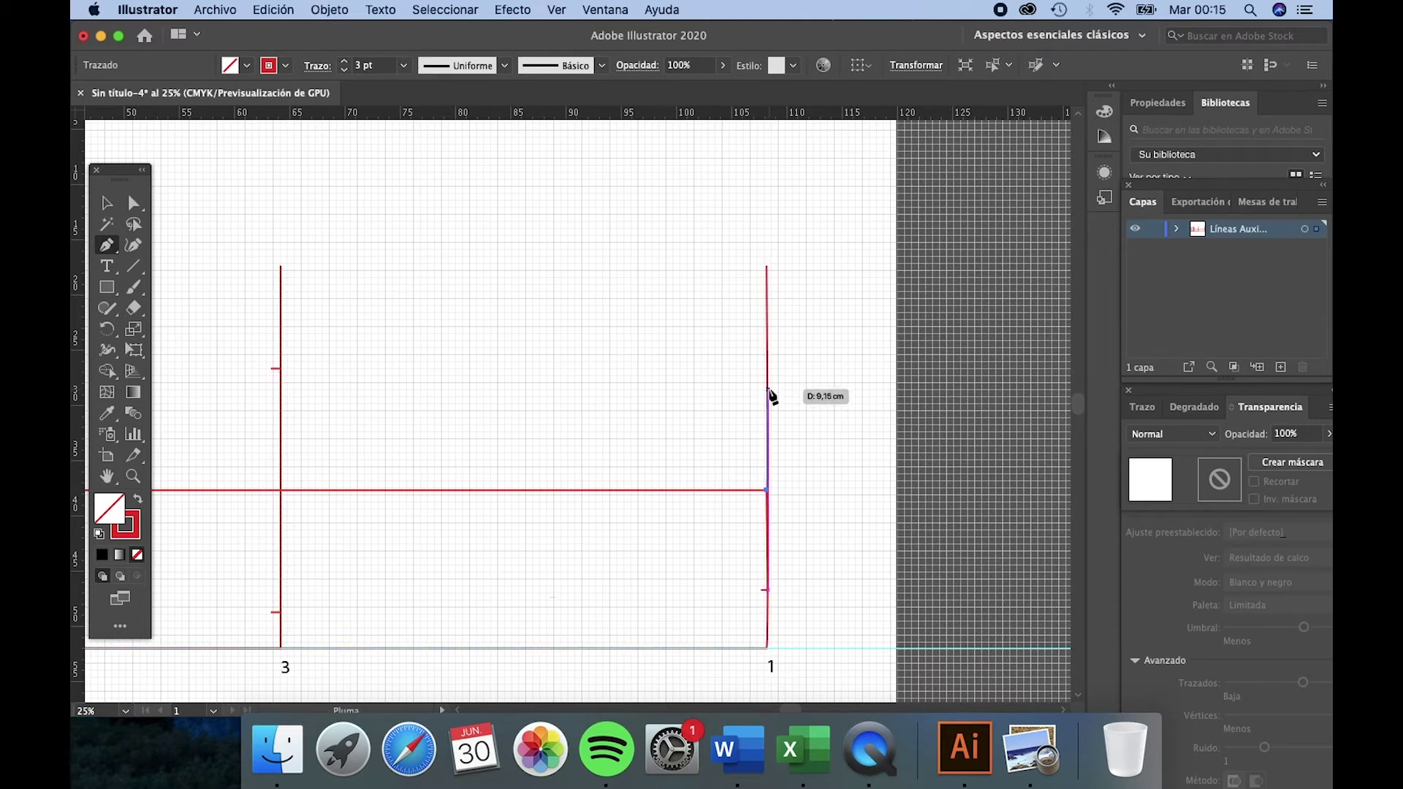
{"action": "left_click", "coordinate": [763, 390]}
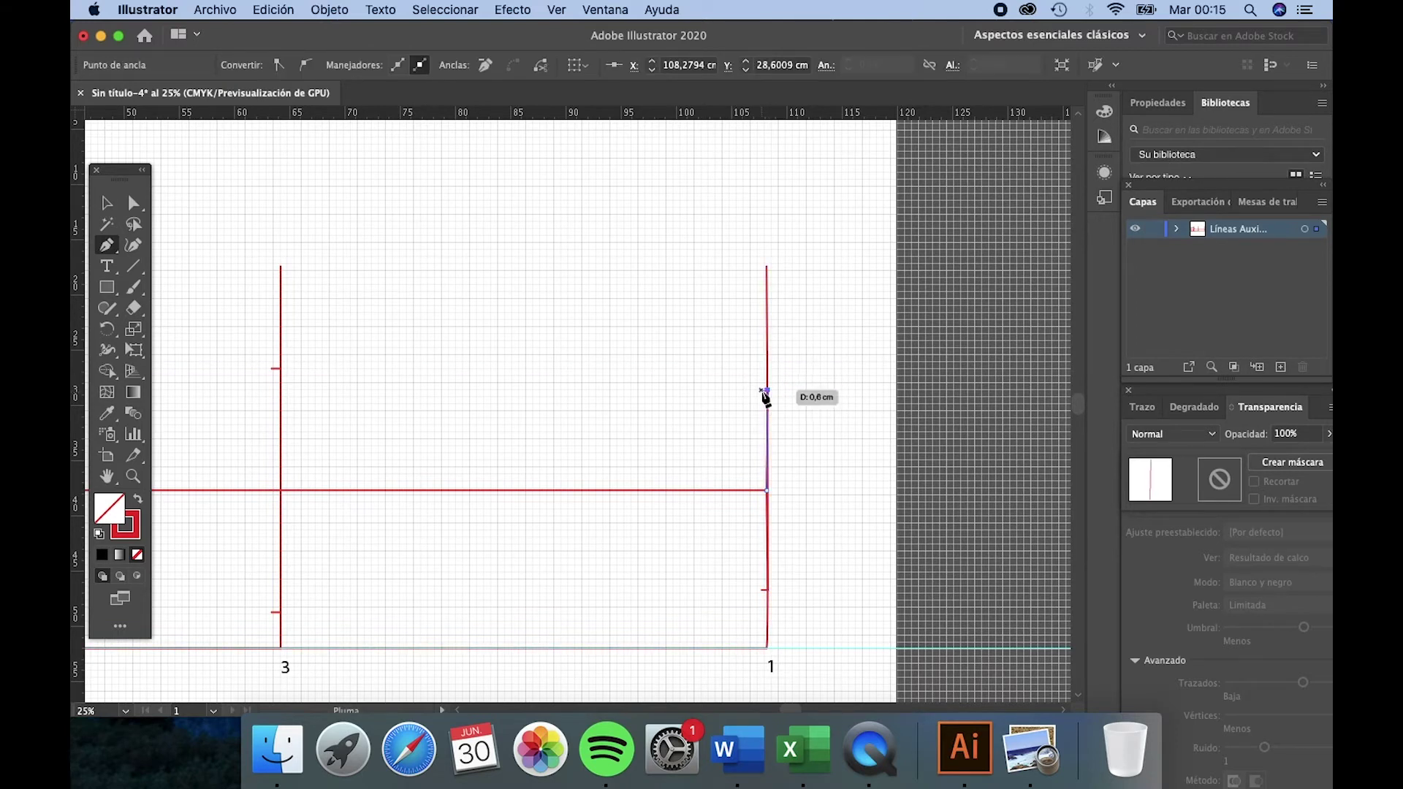
{"action": "key", "text": "v"}
{"action": "left_click", "coordinate": [858, 671]}
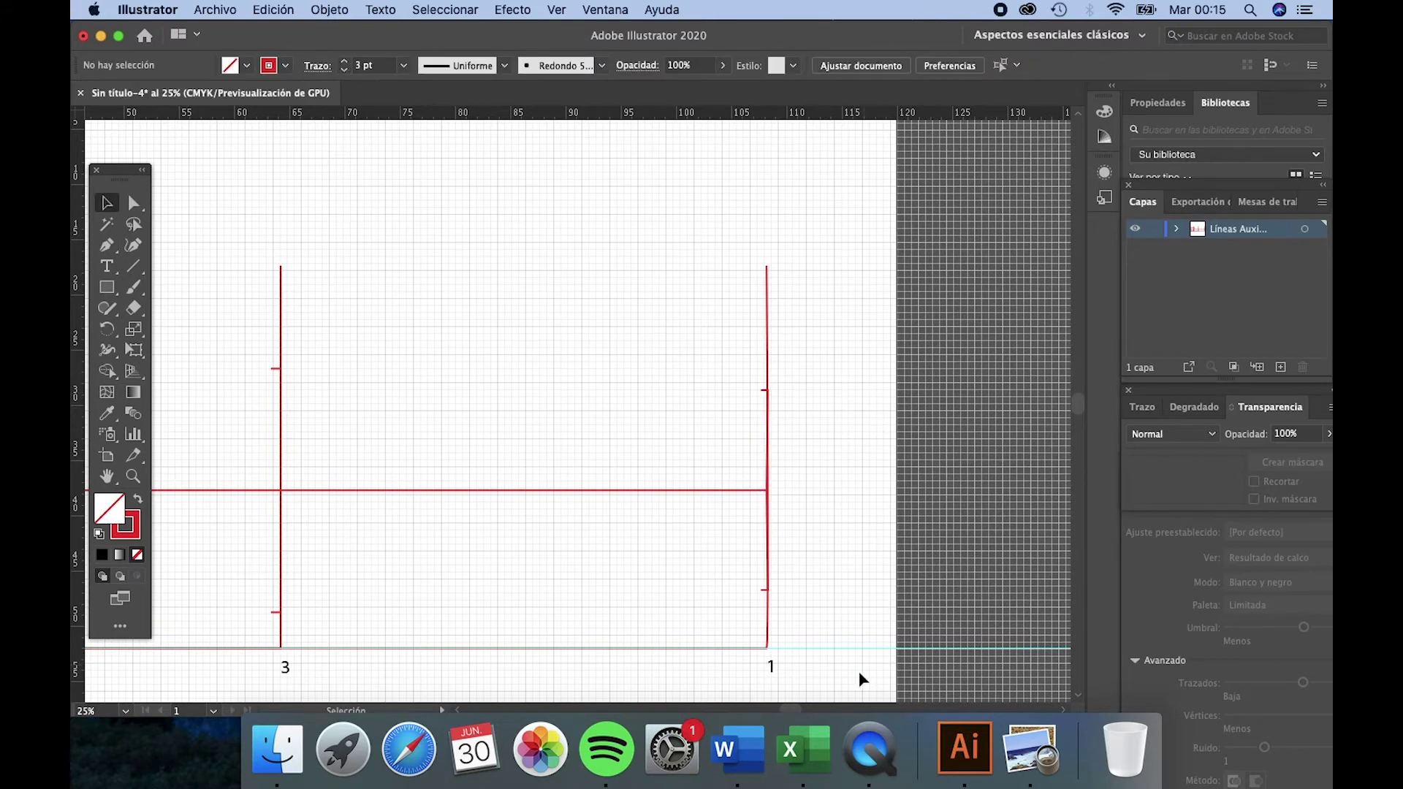
Step: Consult Preview's diagram, return to Illustrator, and draw a Pen path about 20 cm down from point 5, ending in a tick about 0.8 cm long
{"action": "left_click_drag", "start_coordinate": [800, 708], "coordinate": [751, 710]}
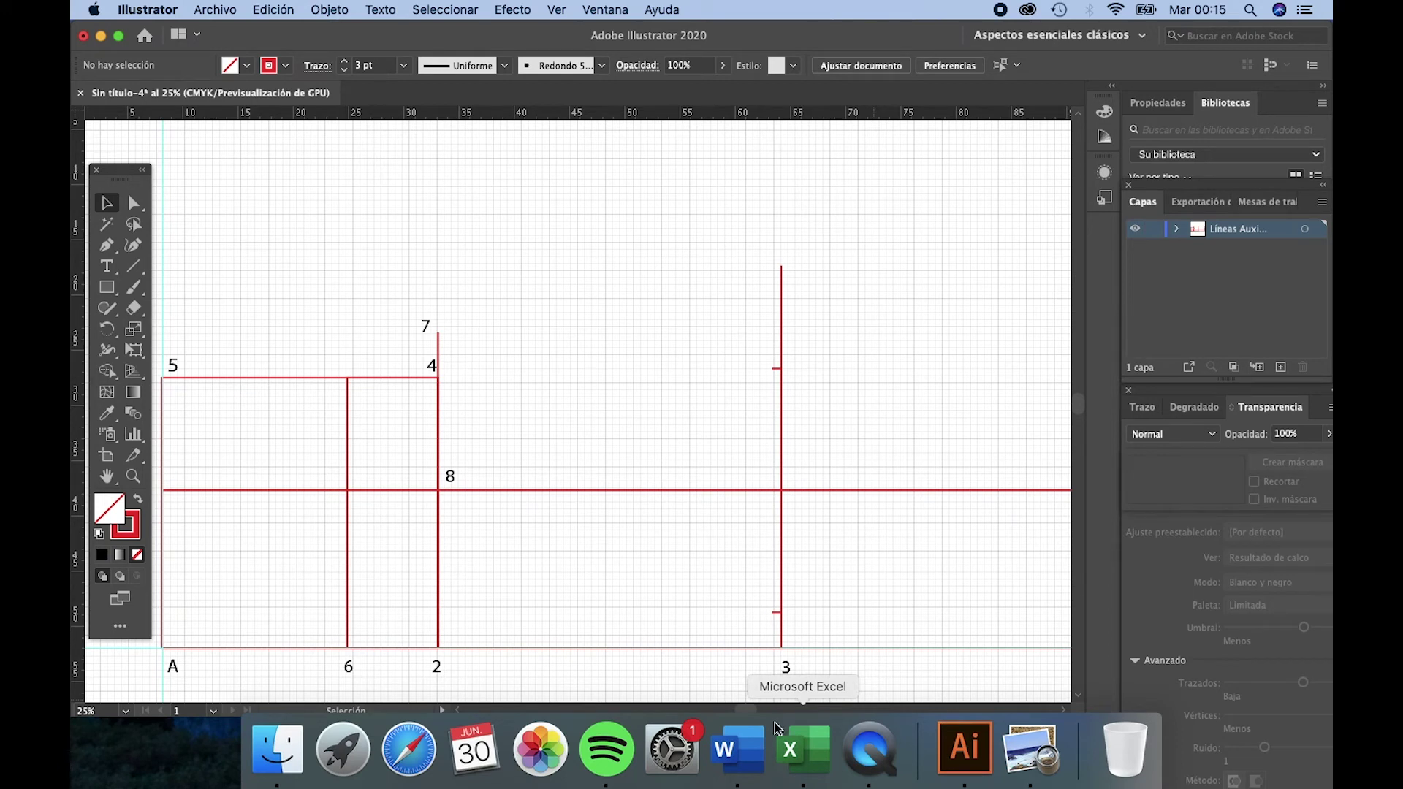
{"action": "left_click_drag", "start_coordinate": [743, 711], "coordinate": [732, 711]}
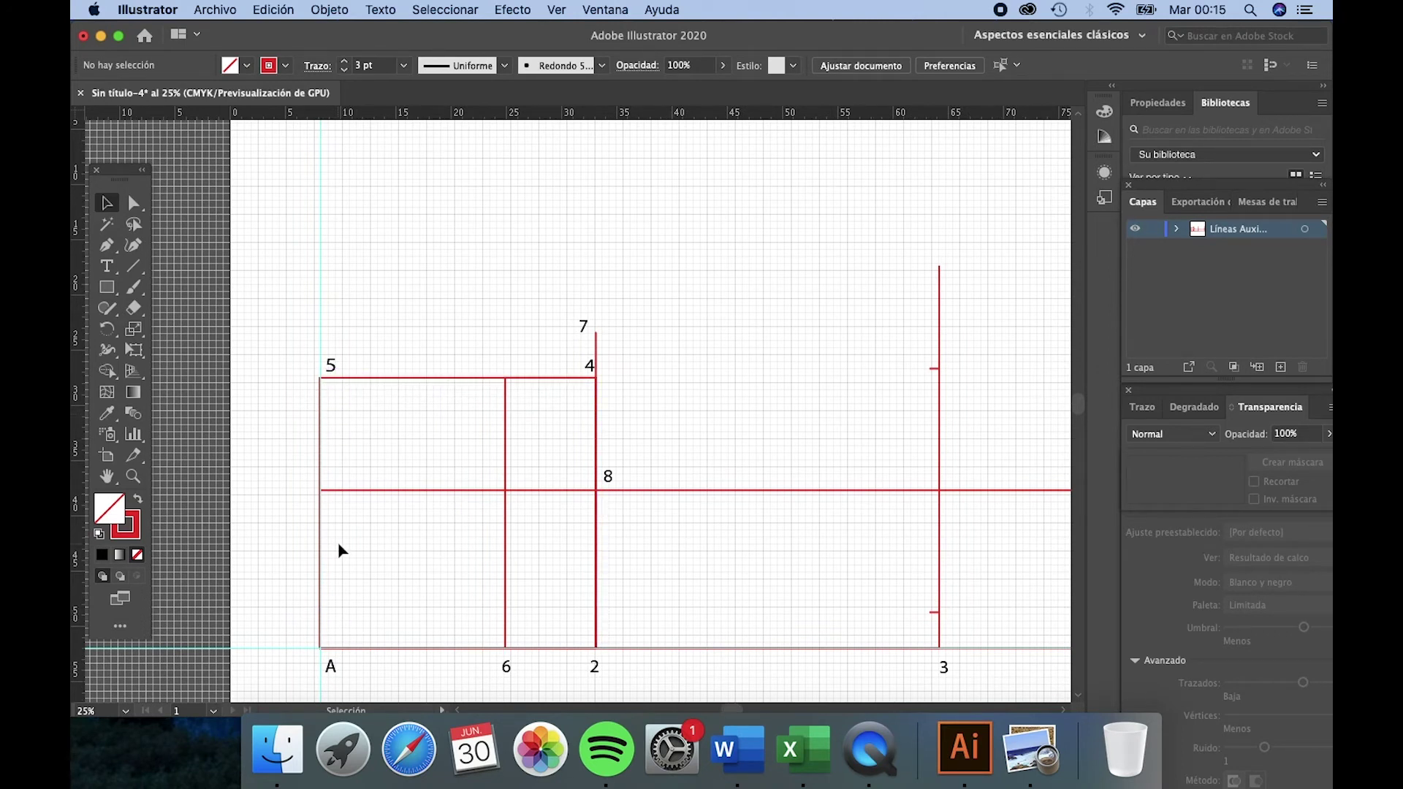
{"action": "left_click", "coordinate": [1031, 749]}
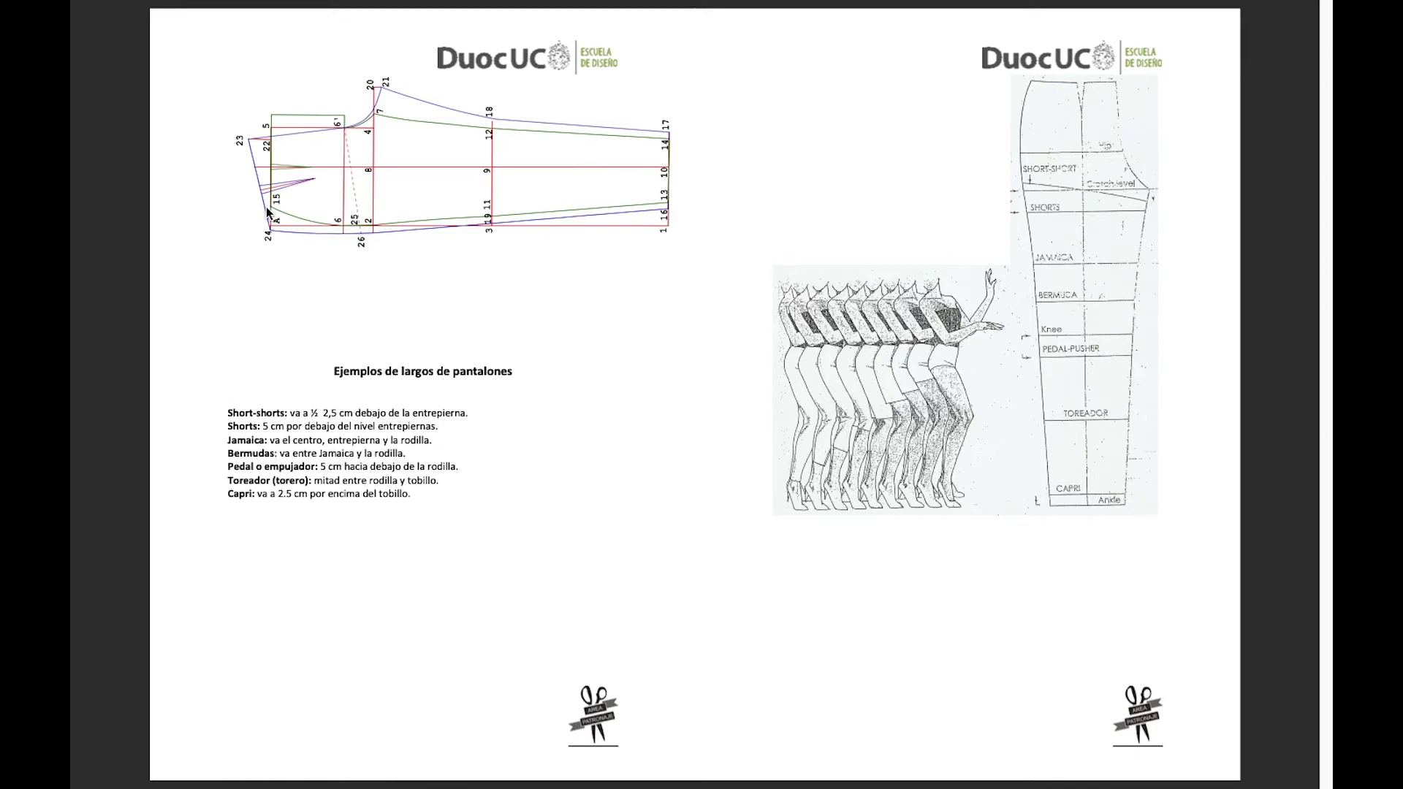
{"action": "mouse_move", "coordinate": [950, 782]}
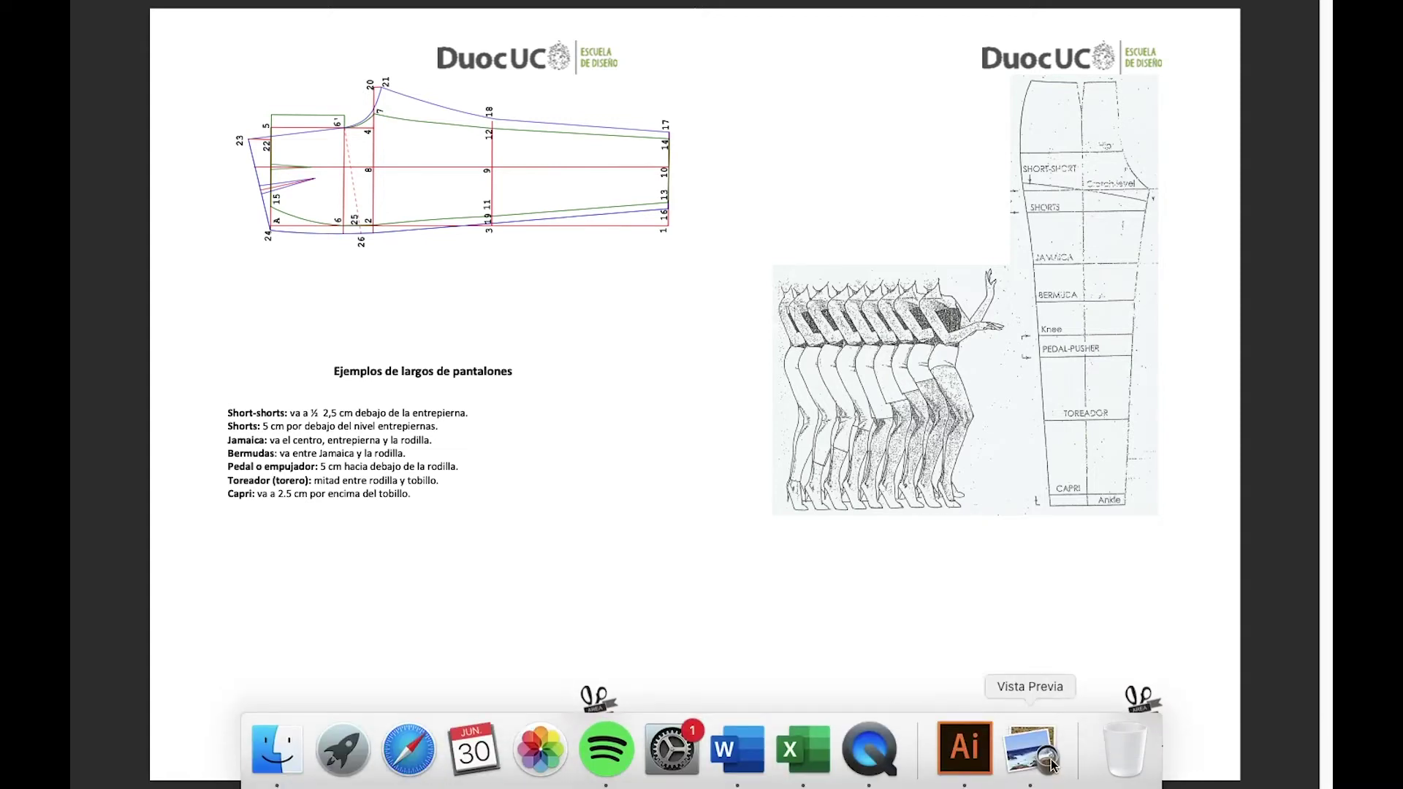
{"action": "left_click", "coordinate": [964, 749]}
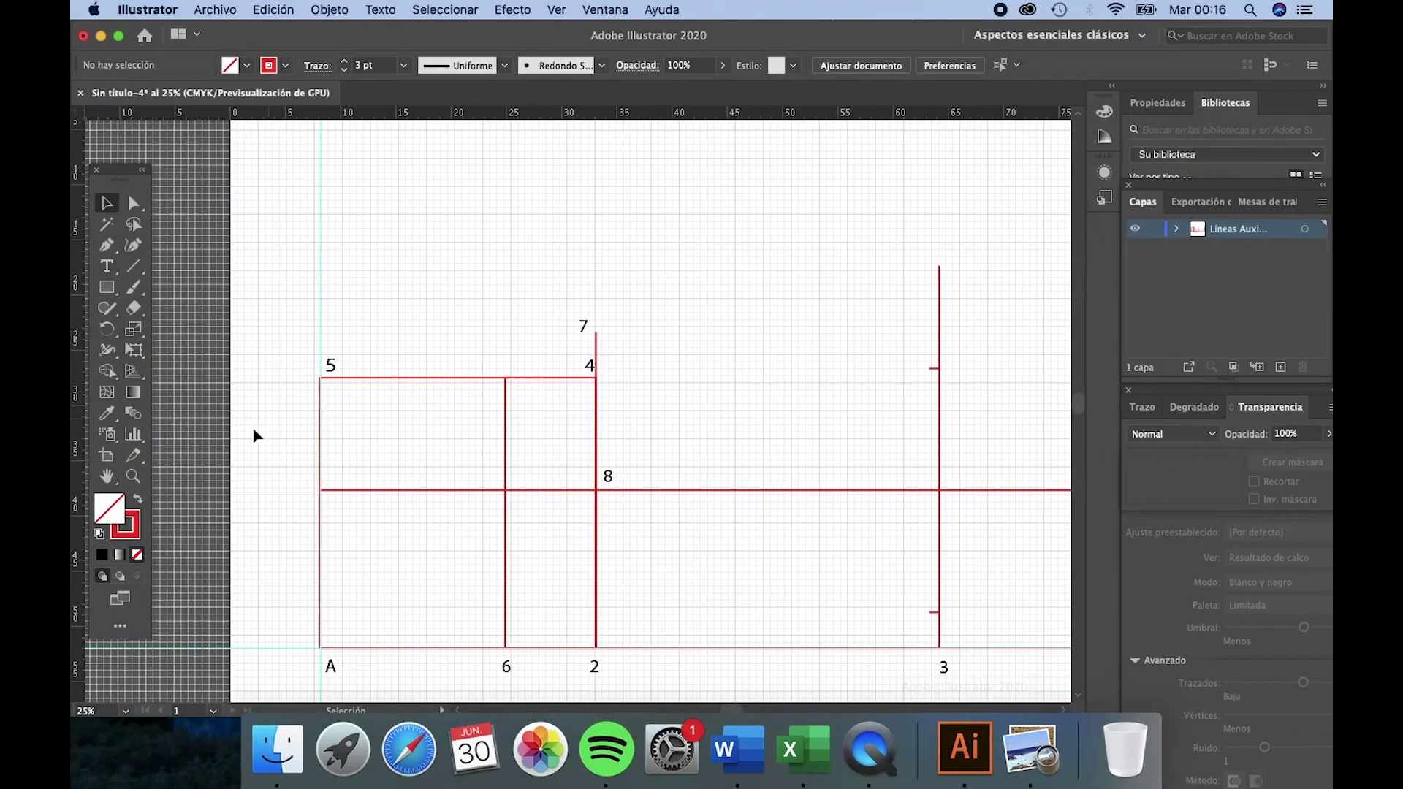
{"action": "left_click", "coordinate": [107, 245]}
{"action": "left_click", "coordinate": [321, 491]}
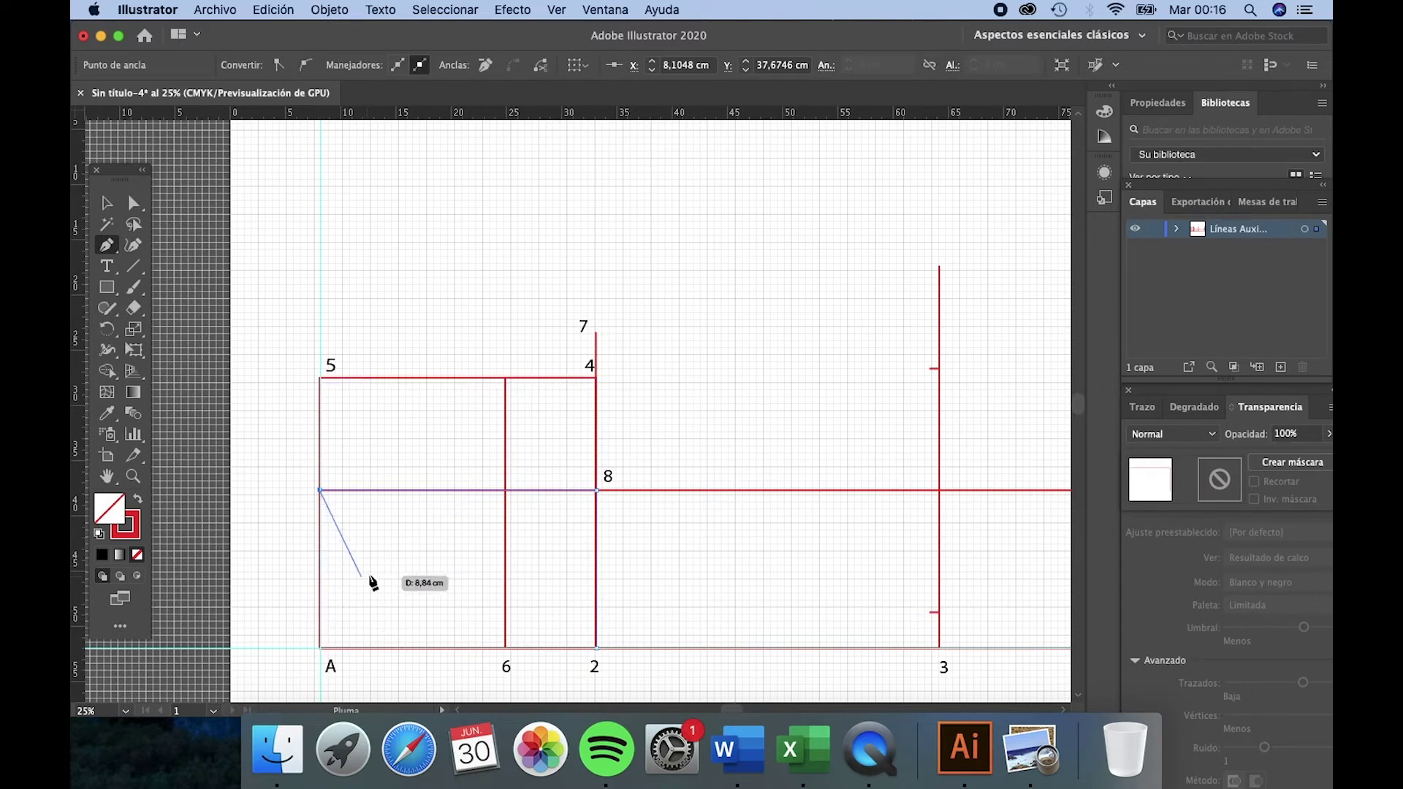
{"action": "key", "text": "Escape"}
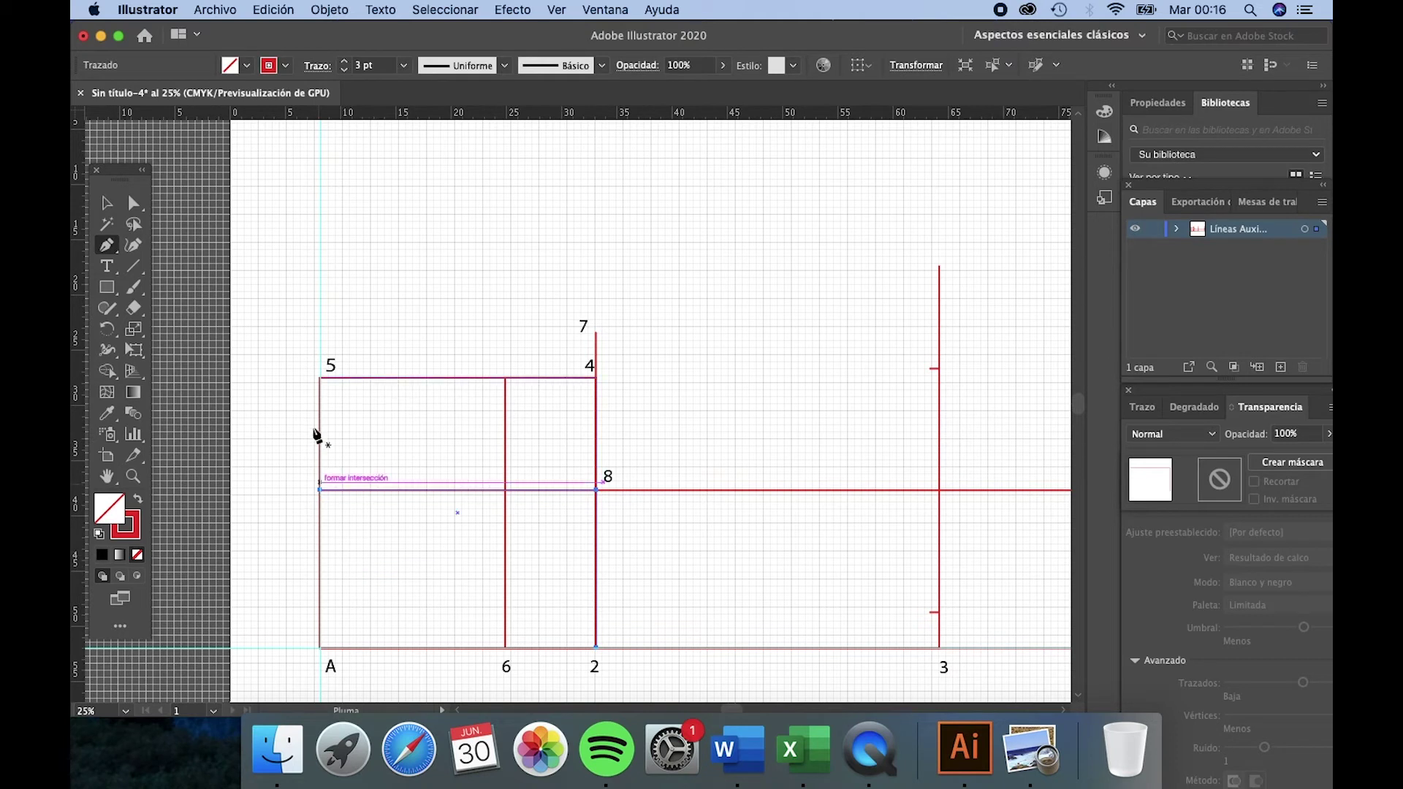
{"action": "left_click", "coordinate": [320, 378]}
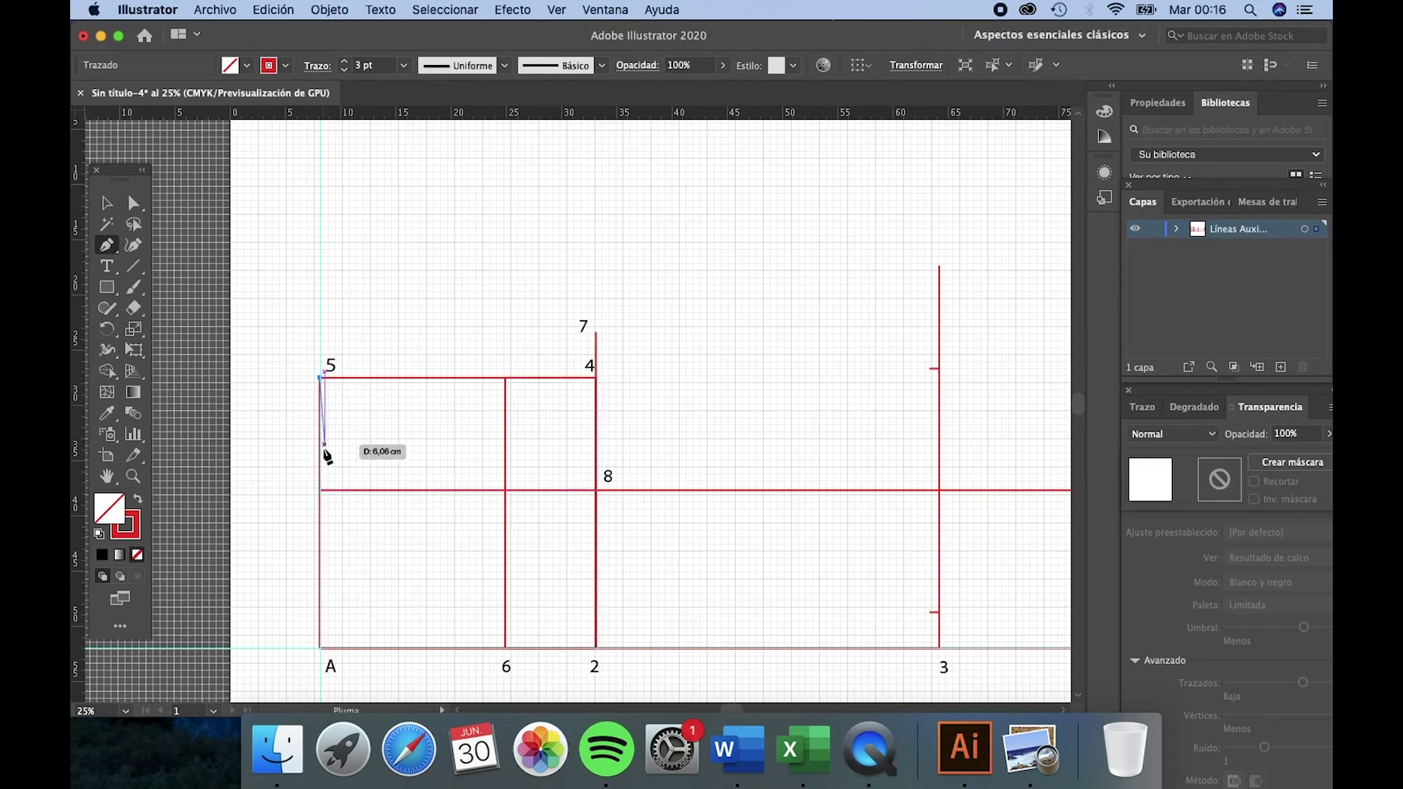
{"action": "left_click", "coordinate": [321, 600]}
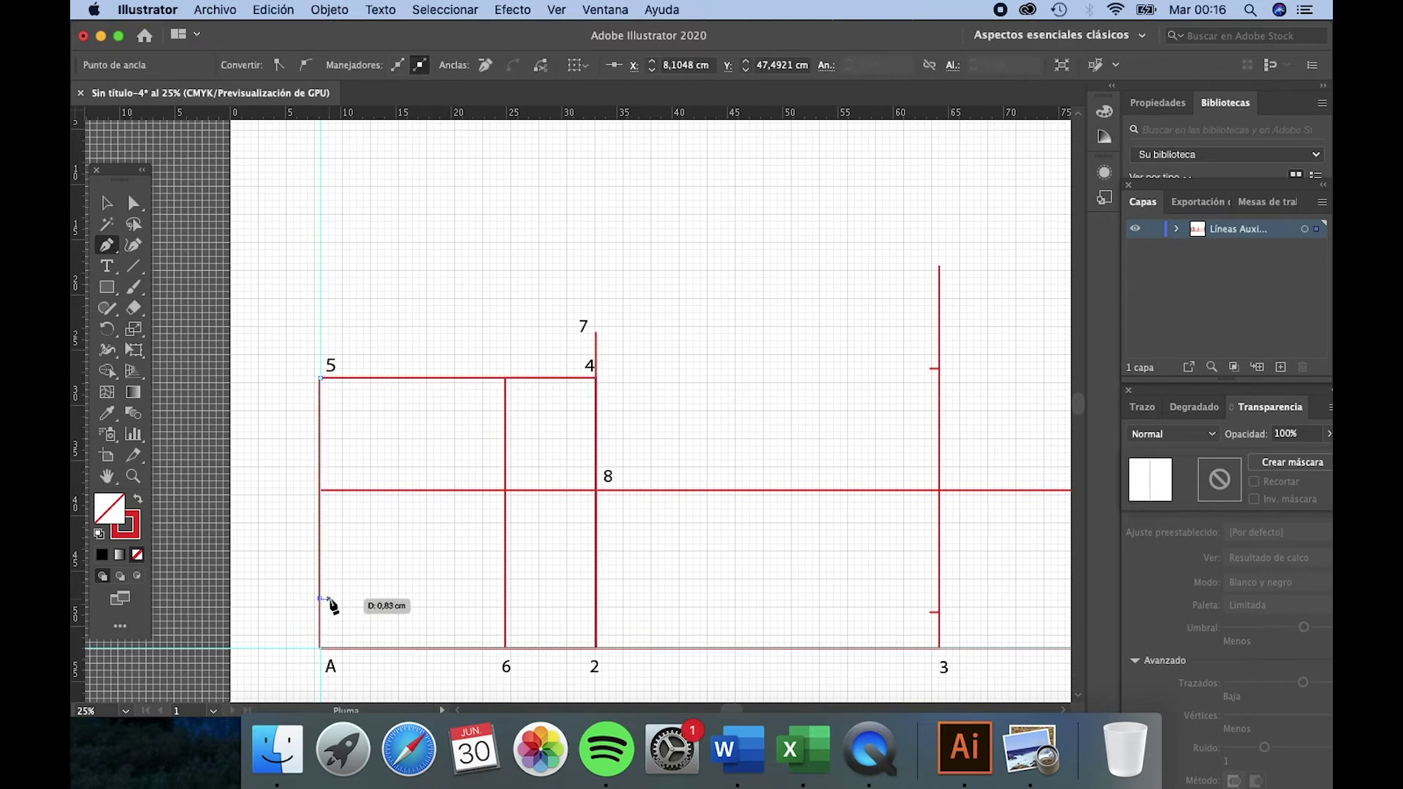
{"action": "key", "text": "v"}
{"action": "left_click", "coordinate": [442, 578]}
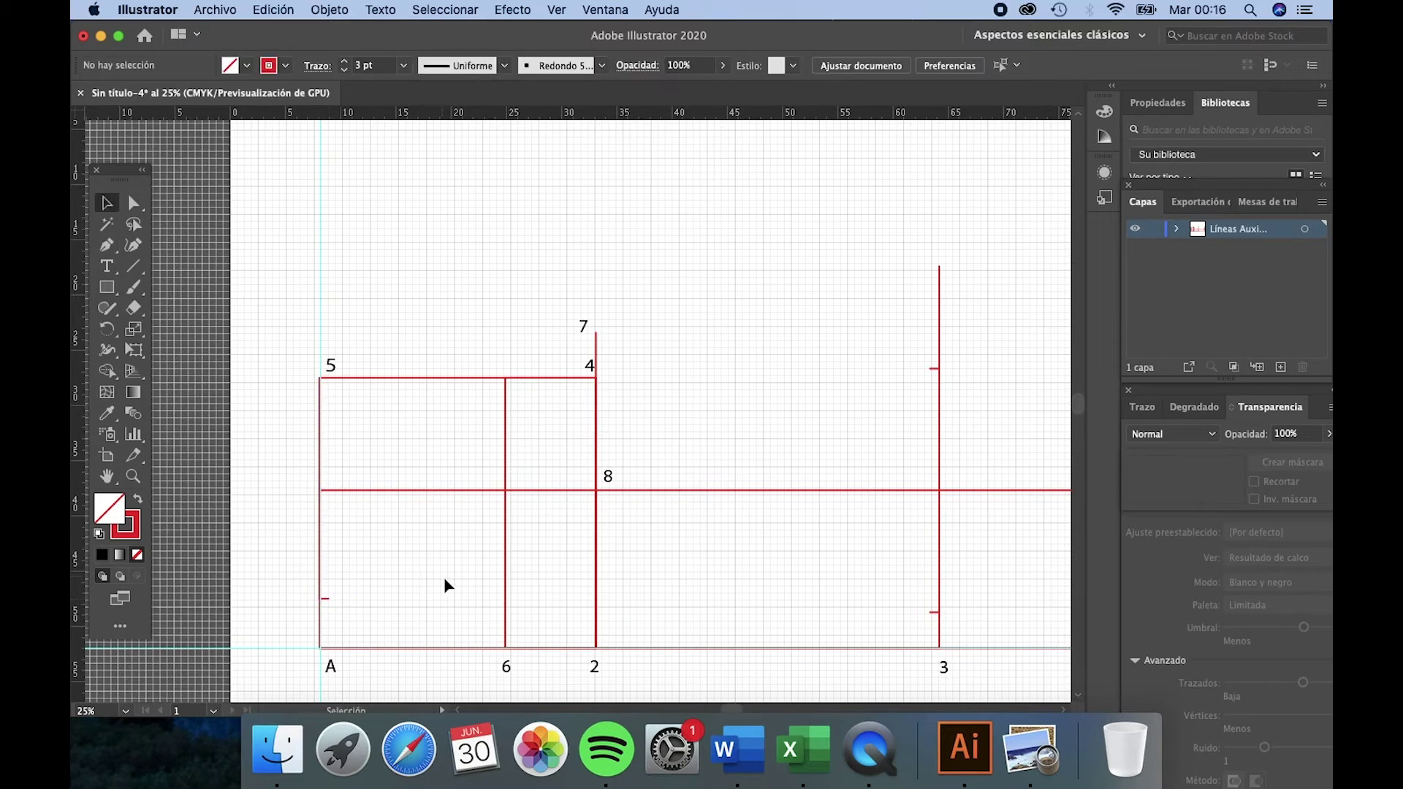
Step: Add a new layer named DELANTERO and lock the auxiliary lines layer
{"action": "key", "text": "z"}
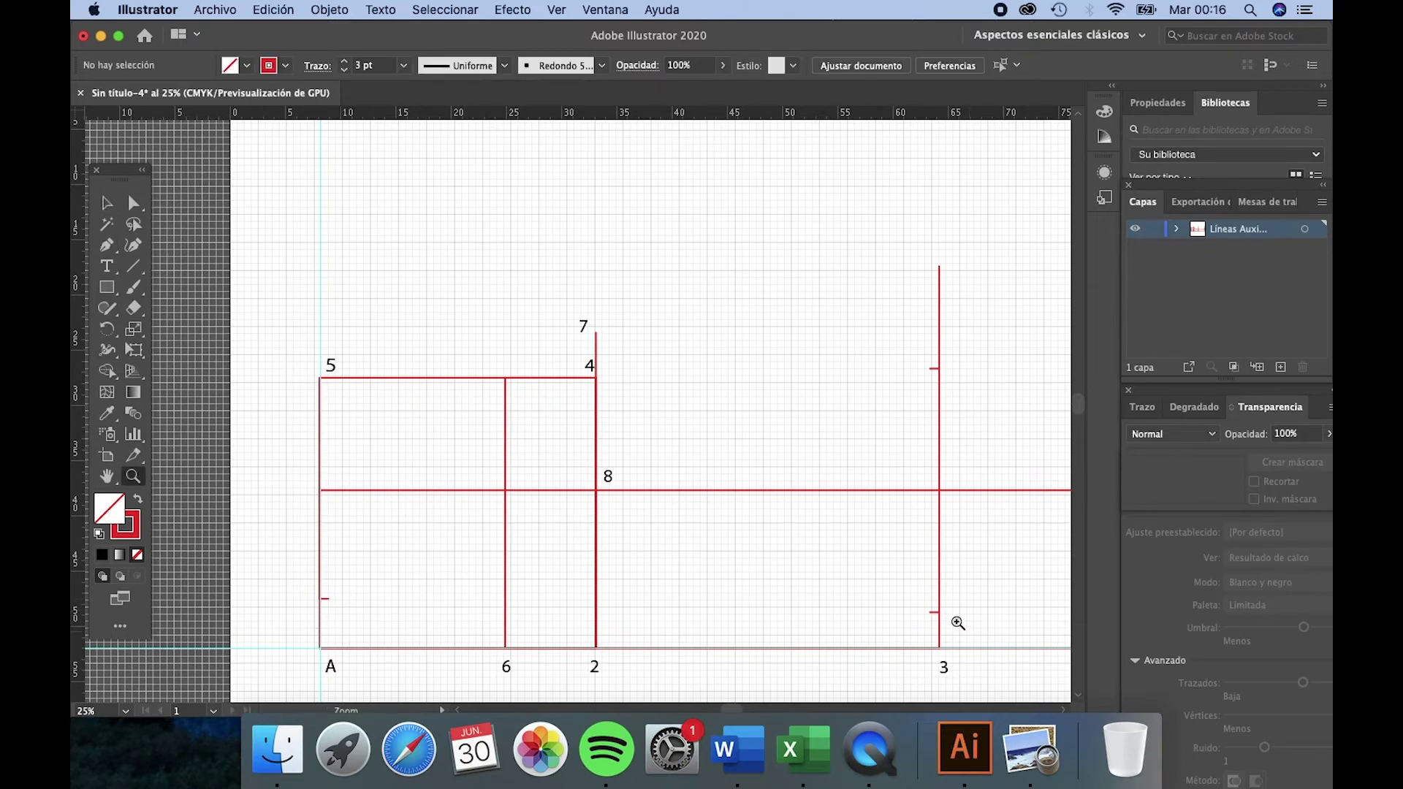
{"action": "left_click_drag", "start_coordinate": [914, 586], "coordinate": [907, 586]}
{"action": "left_click", "coordinate": [914, 586], "text": "alt"}
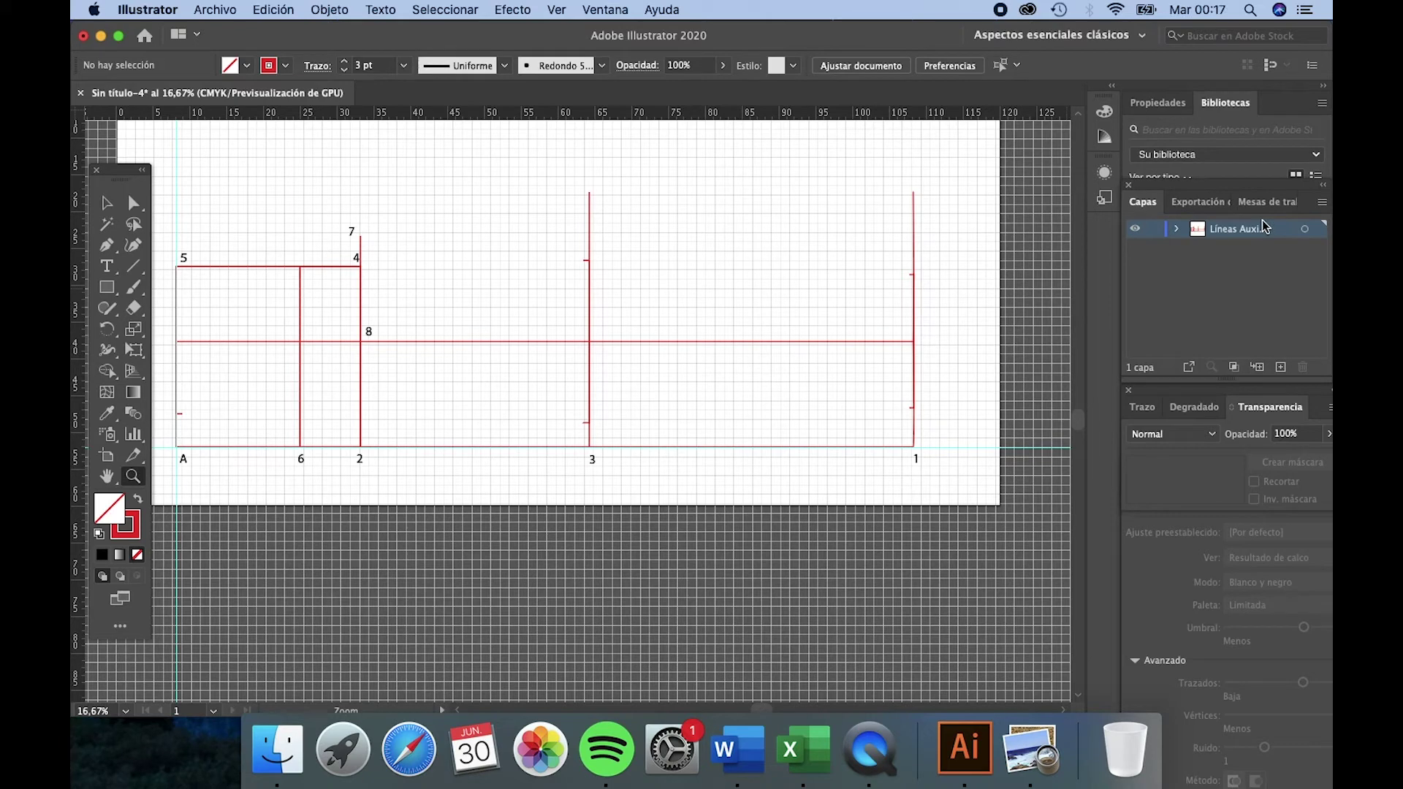
{"action": "left_click", "coordinate": [1322, 205]}
{"action": "left_click", "coordinate": [1259, 207]}
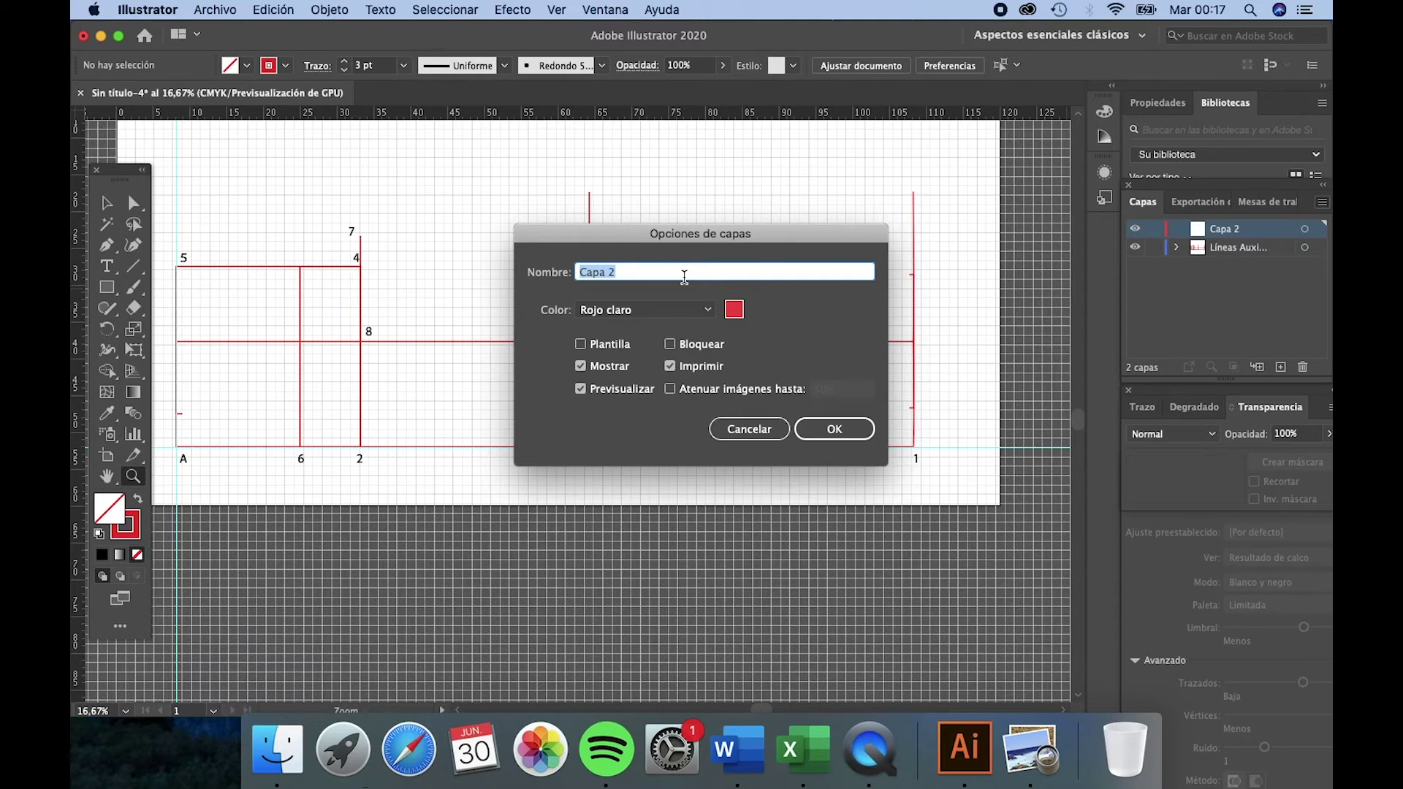
{"action": "type", "text": "DEA"}
{"action": "key", "text": "BackSpace"}
{"action": "type", "text": "LANE"}
{"action": "left_click", "coordinate": [837, 428]}
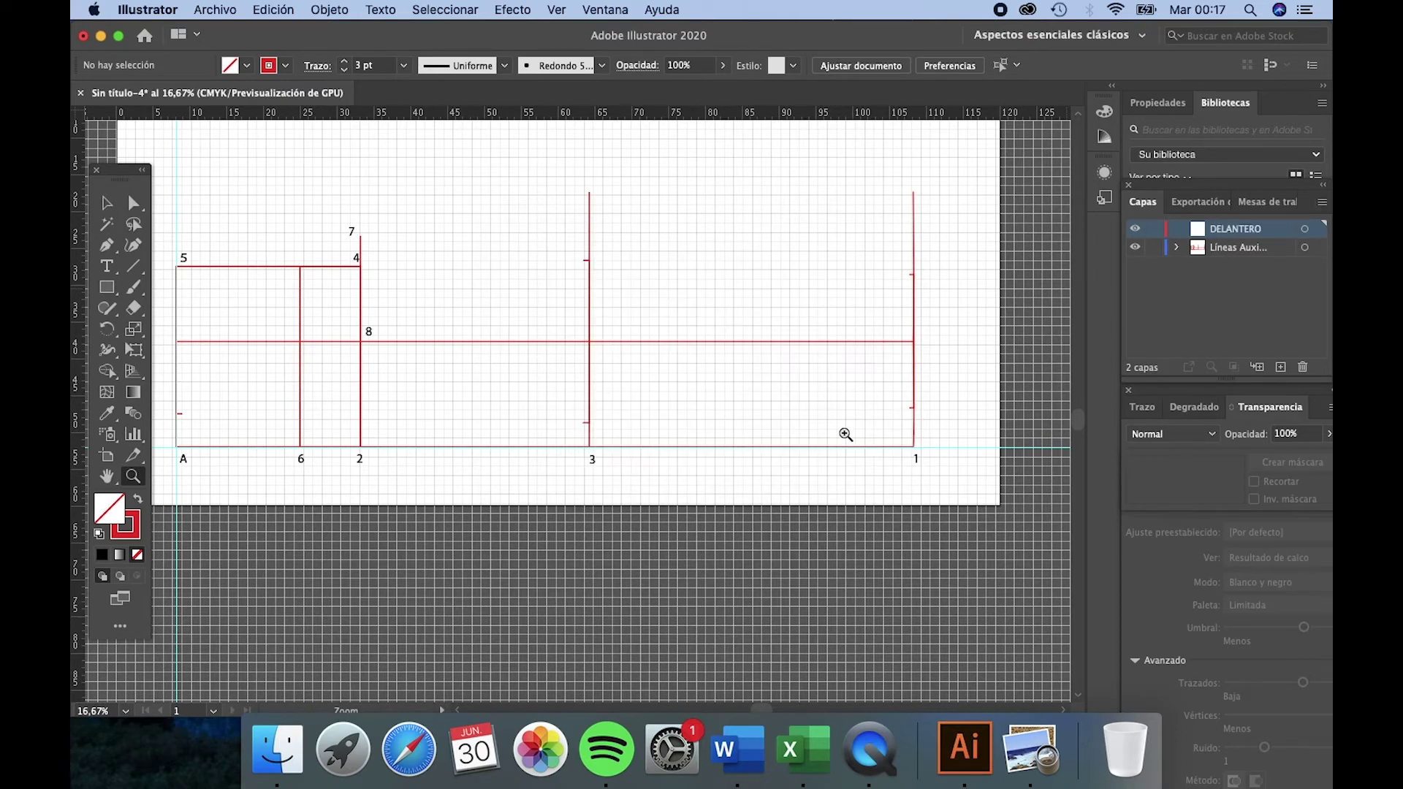
{"action": "left_click", "coordinate": [1155, 249]}
{"action": "key", "text": "v"}
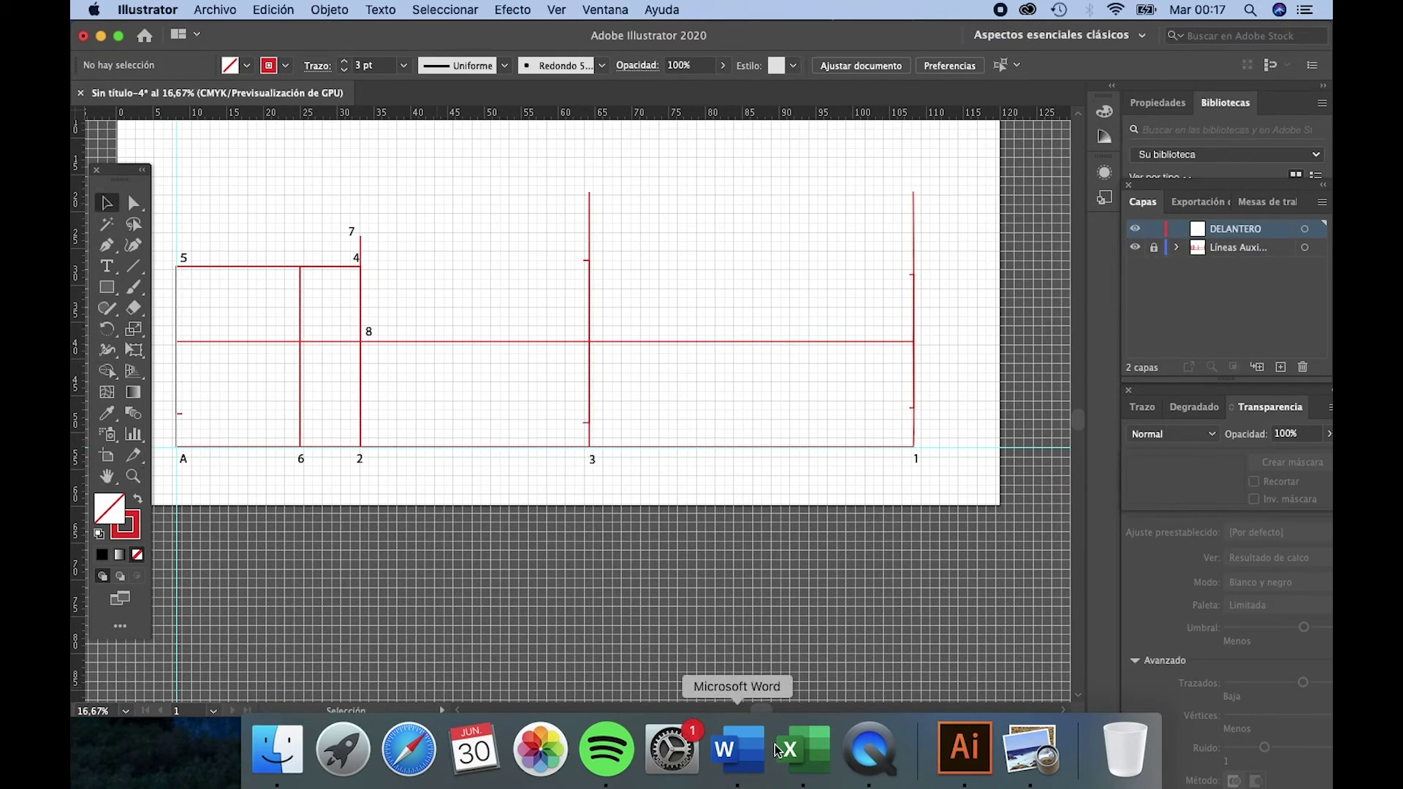
Step: Set the Pen tool's stroke colour to the dark blue swatch for drawing on the DELANTERO layer
{"action": "scroll", "coordinate": [752, 701], "scroll_direction": "left", "scroll_amount": 3}
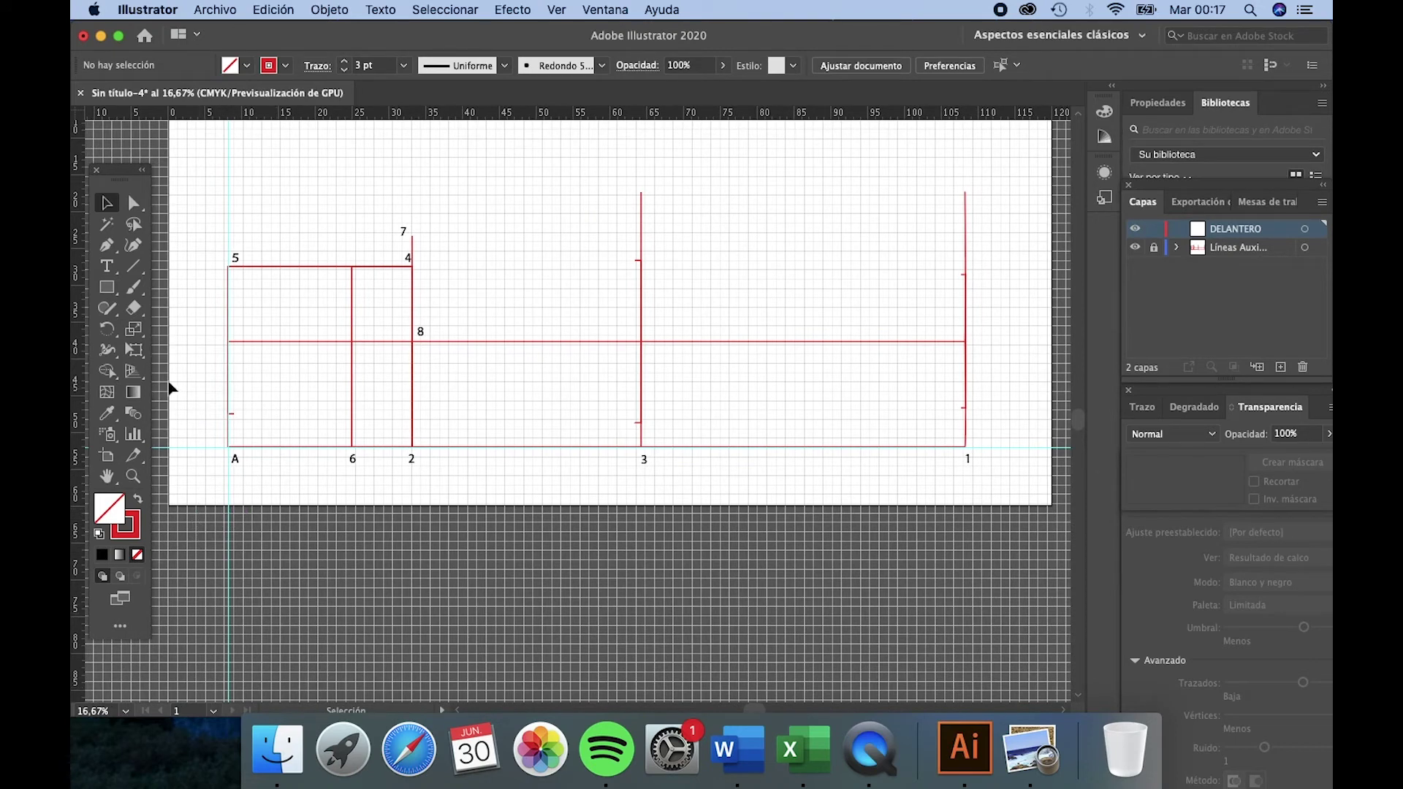
{"action": "left_click", "coordinate": [108, 245]}
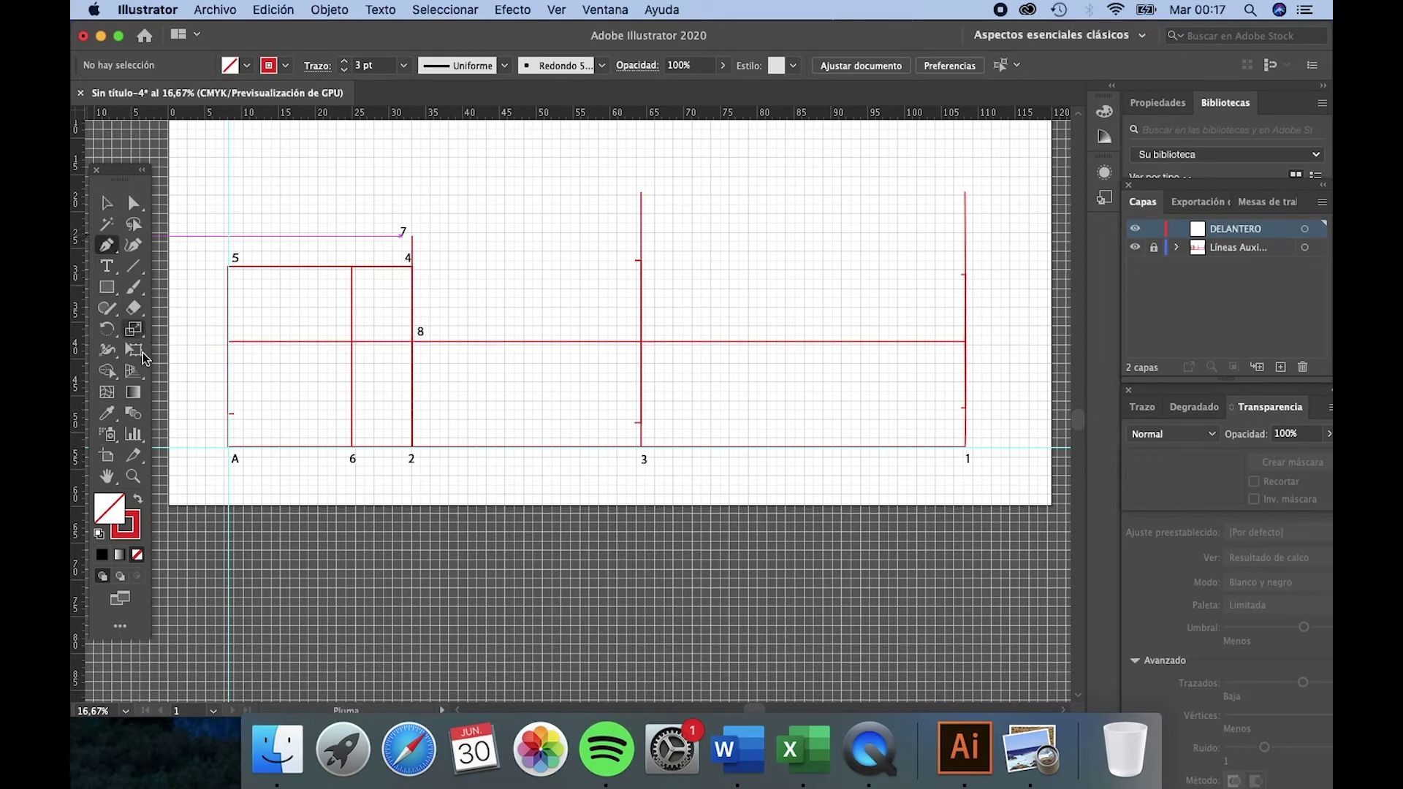
{"action": "left_click", "coordinate": [285, 67]}
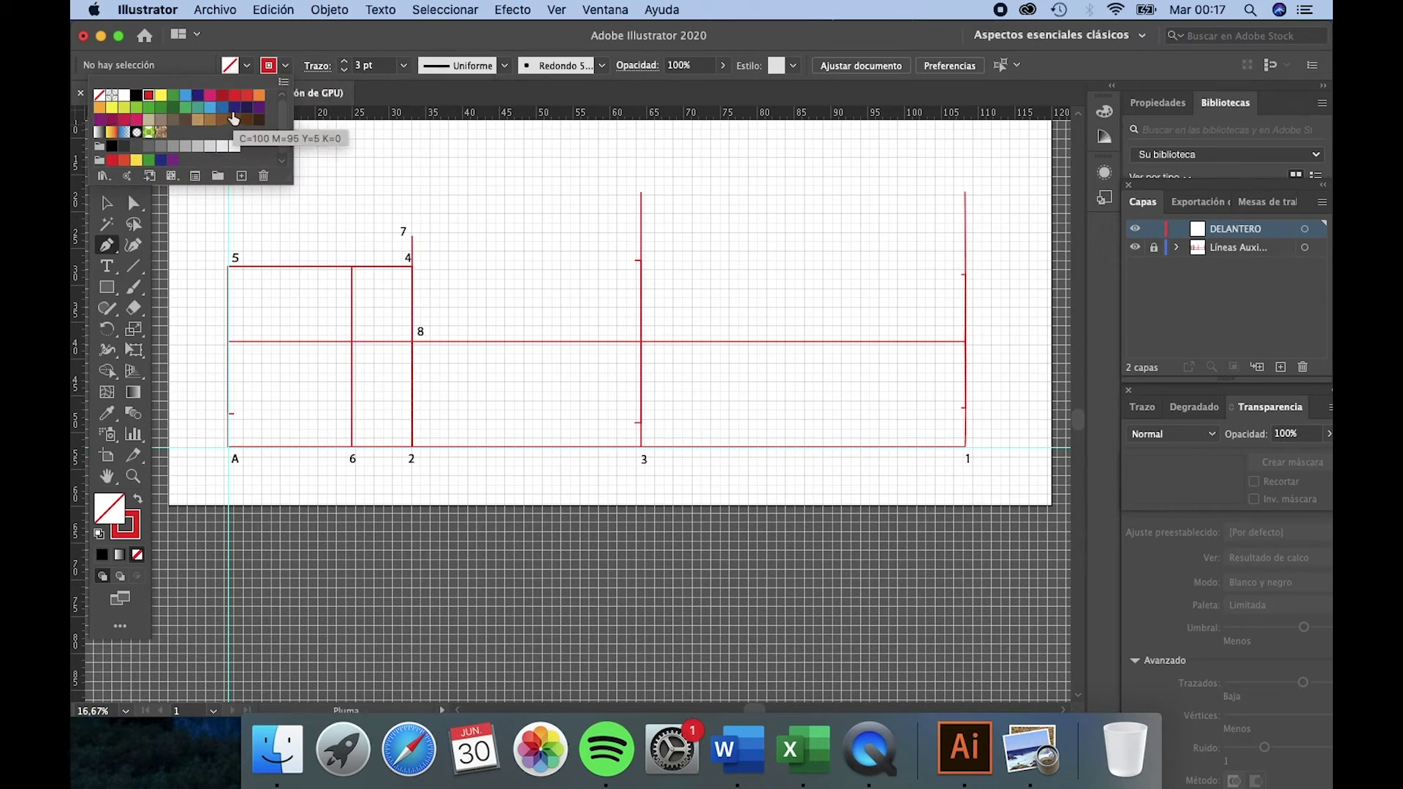
{"action": "left_click", "coordinate": [161, 160]}
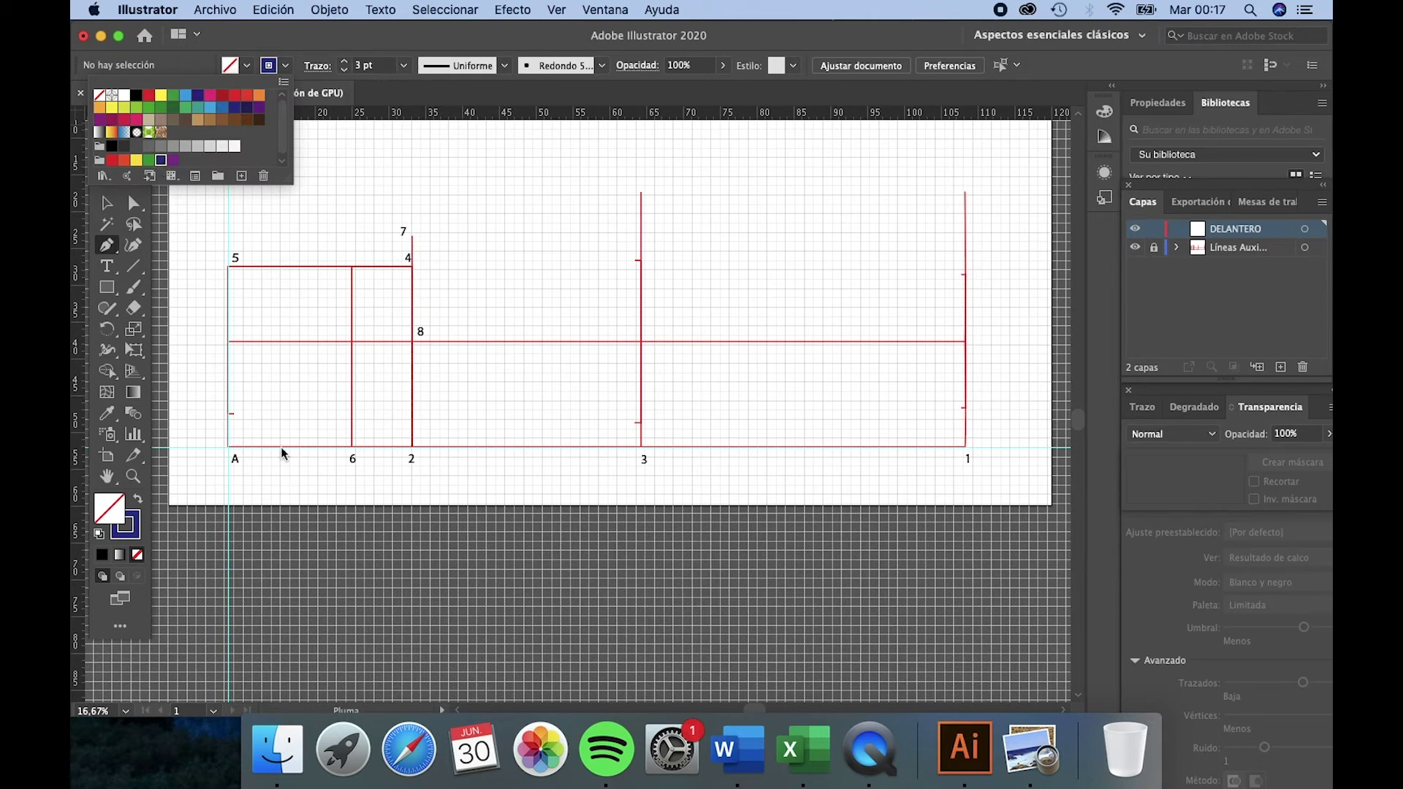
{"action": "left_click", "coordinate": [231, 266]}
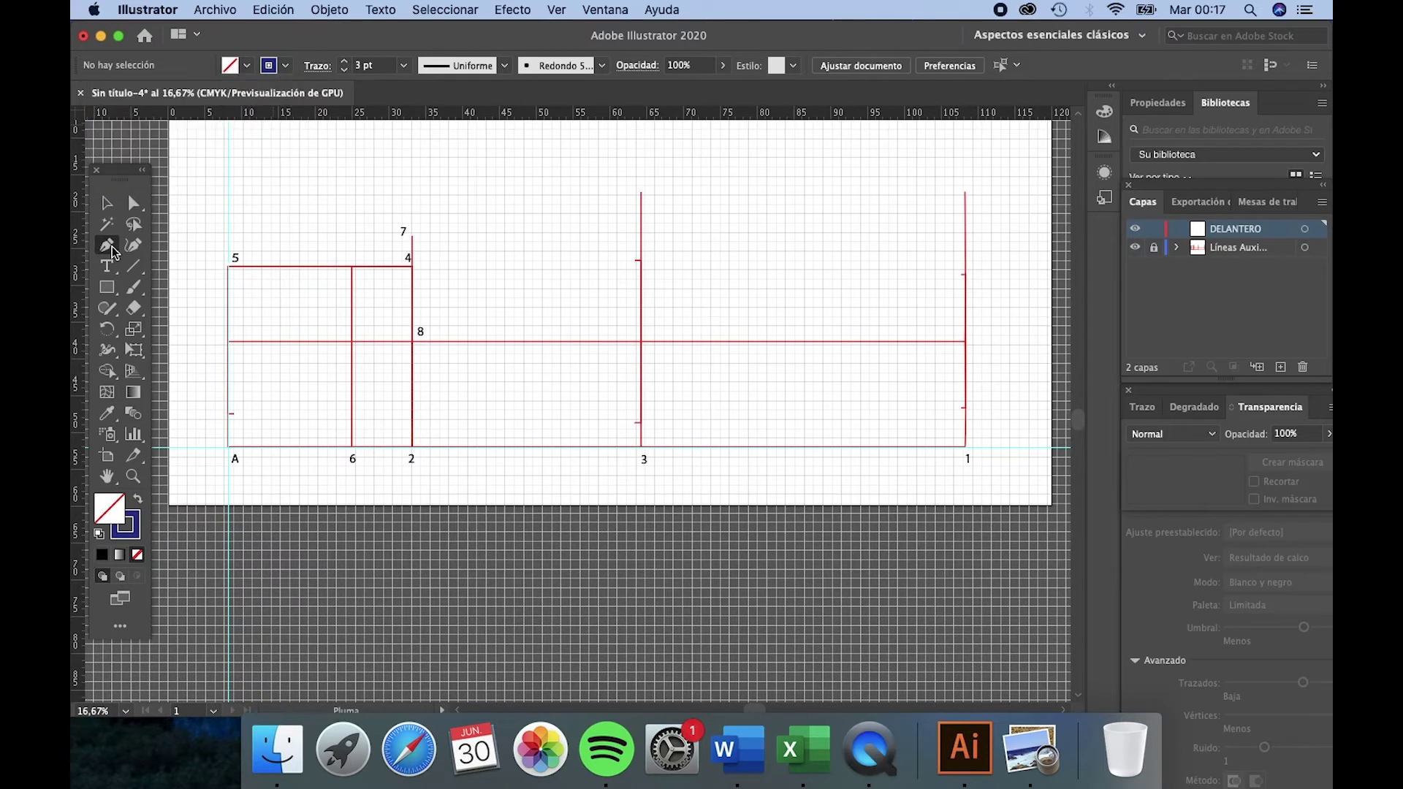
Step: Draw the front outline from point 5 down to the waist tick, curving to point 6, through point 2 and the lower knee tick to the lower hem tick
{"action": "left_click", "coordinate": [228, 267]}
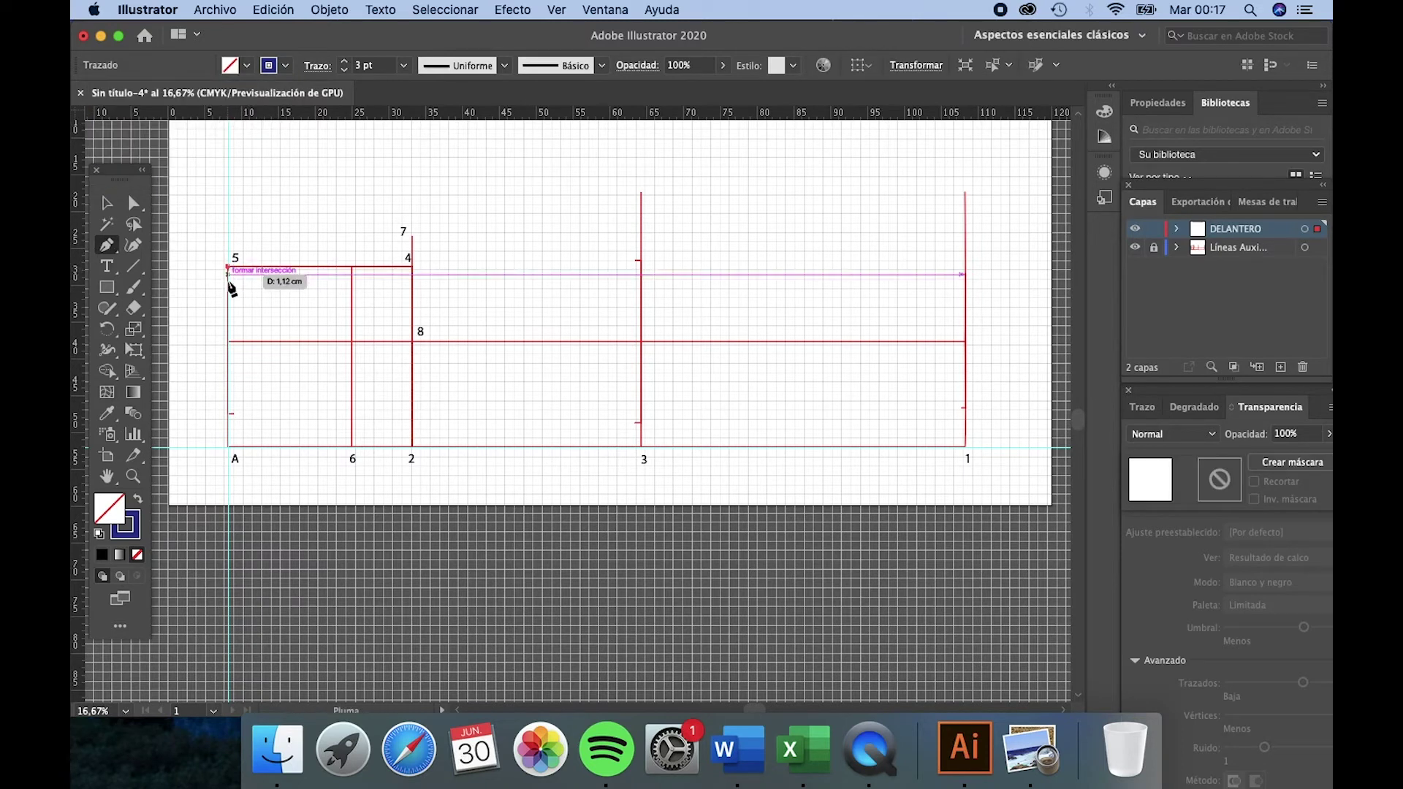
{"action": "left_click", "coordinate": [228, 413]}
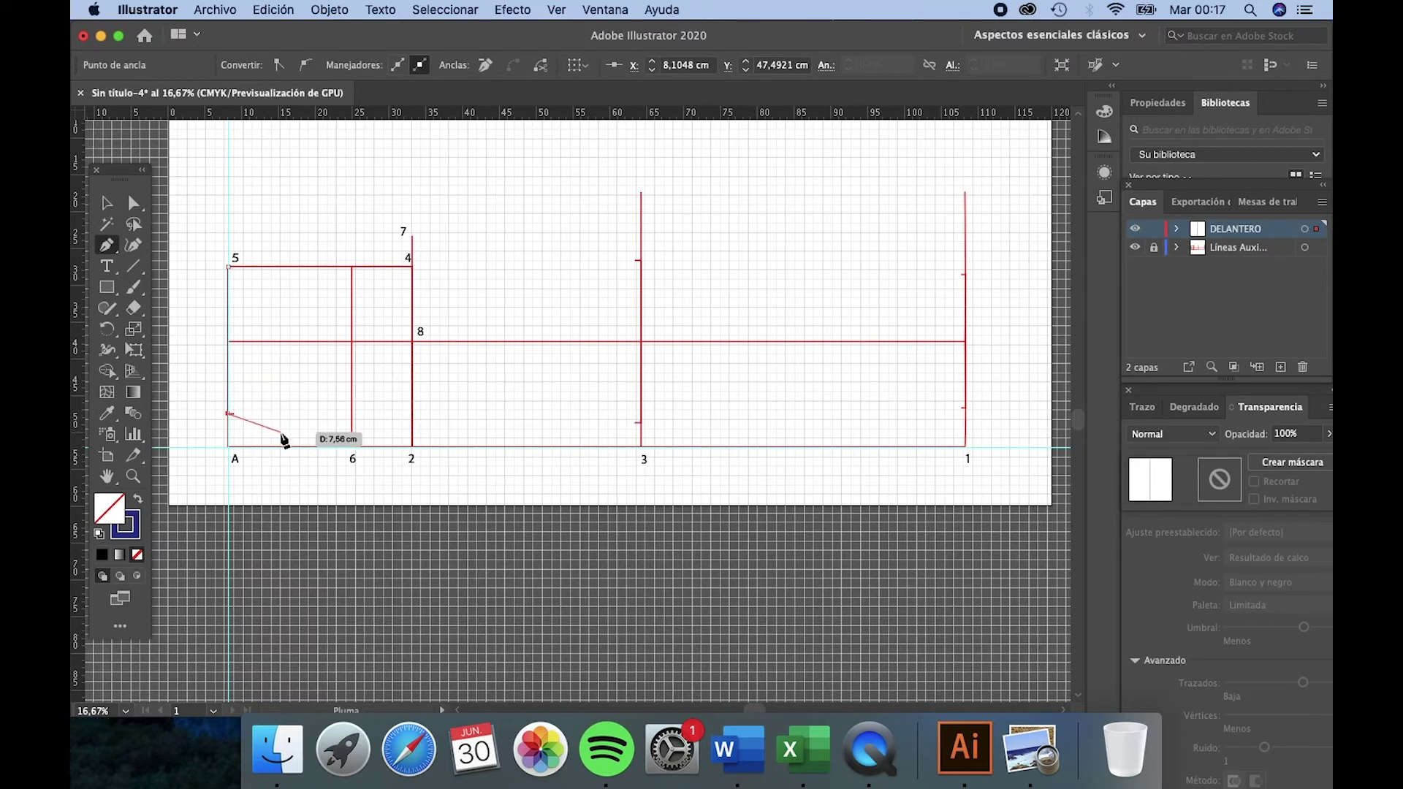
{"action": "left_click_drag", "start_coordinate": [285, 436], "coordinate": [358, 446]}
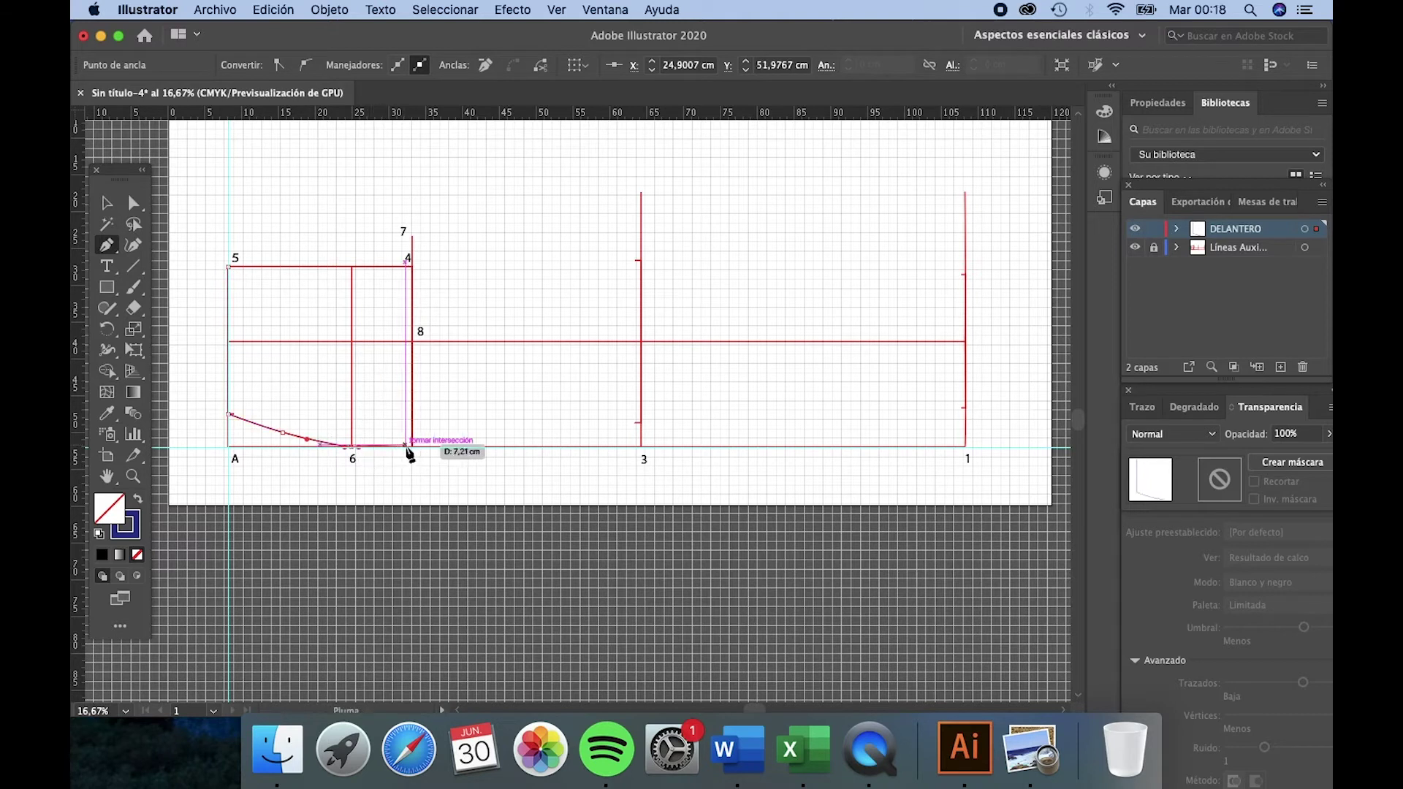
{"action": "left_click", "coordinate": [413, 447]}
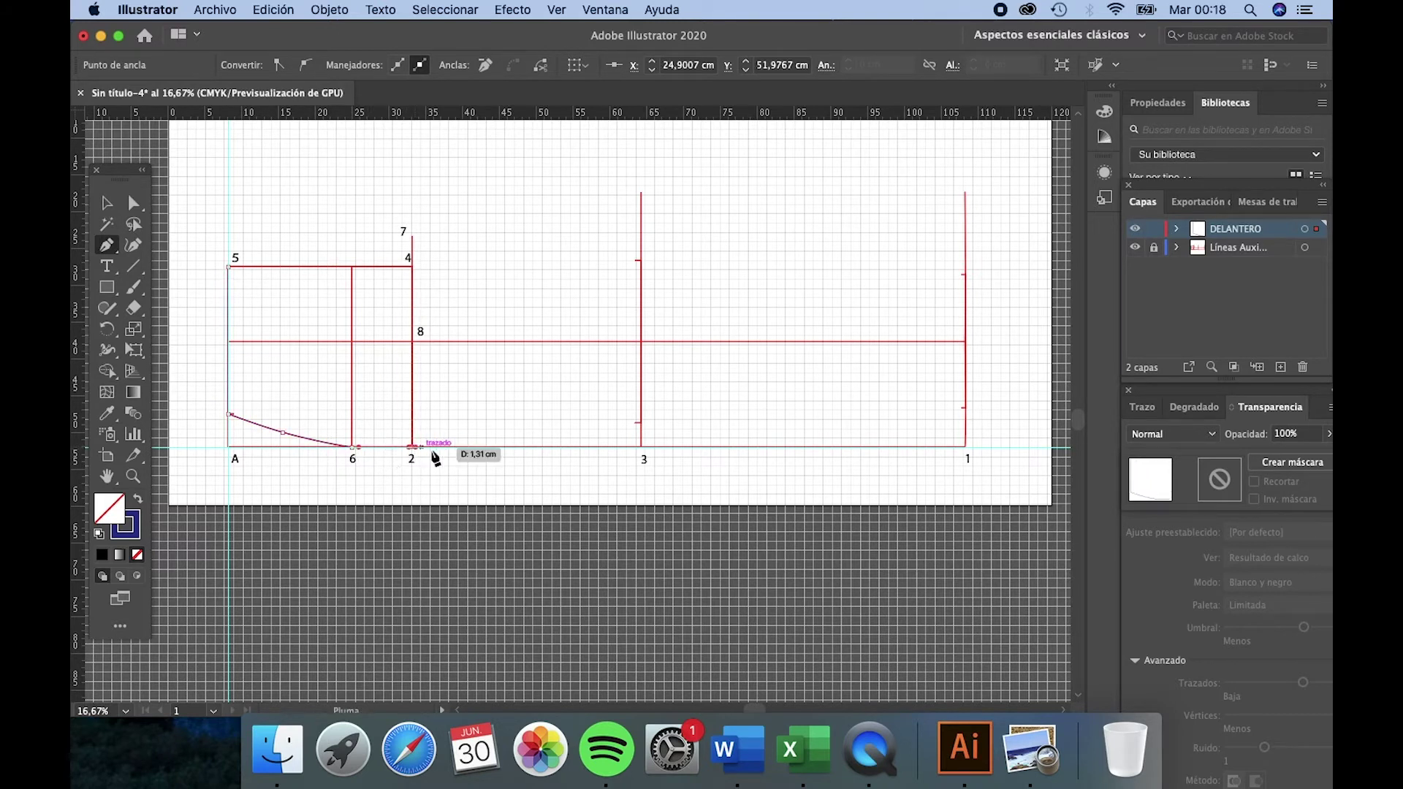
{"action": "left_click_drag", "start_coordinate": [641, 423], "coordinate": [660, 423]}
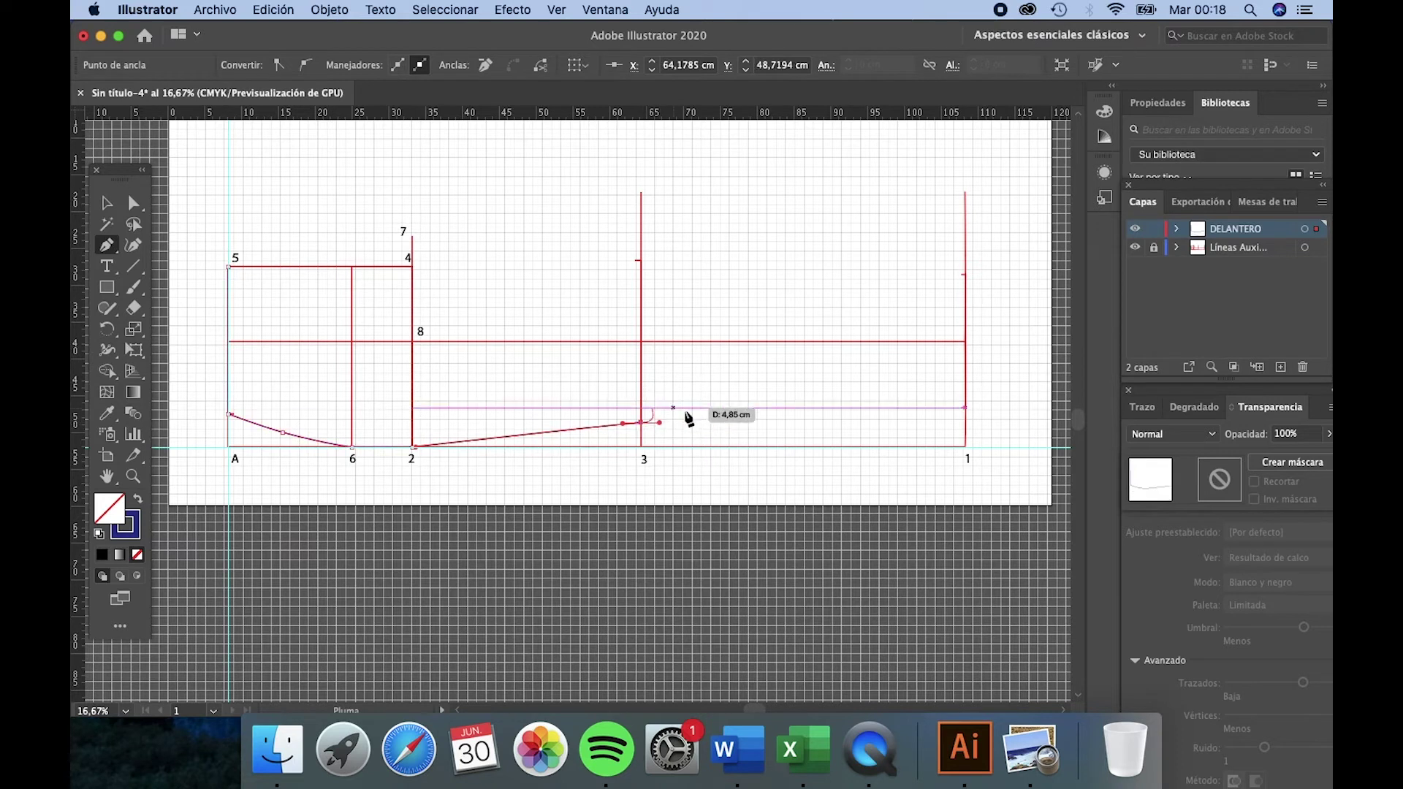
{"action": "left_click", "coordinate": [966, 407]}
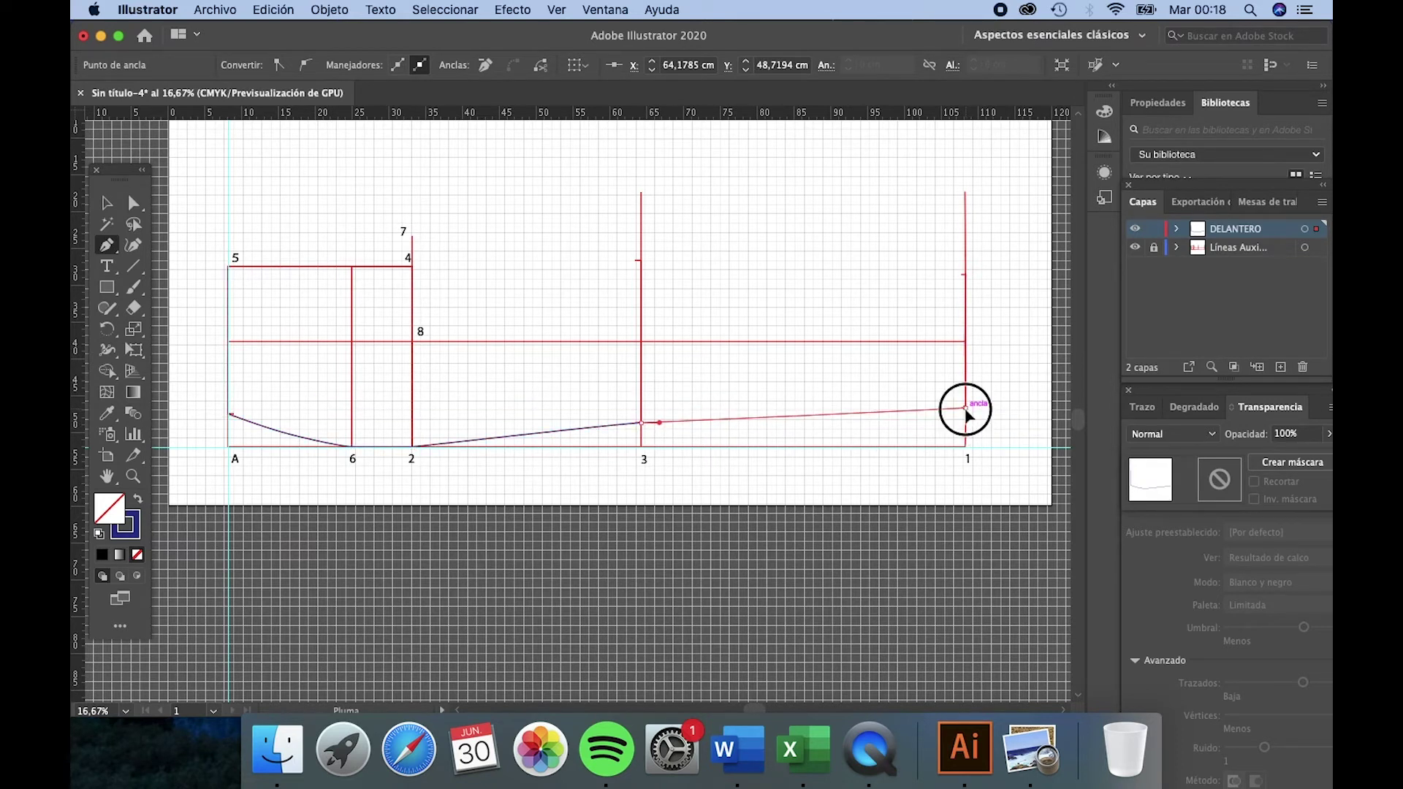
Step: Continue the front outline through the upper hem and knee ticks to point 7, curve it to the line above point 6, and close it at point 5
{"action": "left_click", "coordinate": [965, 275]}
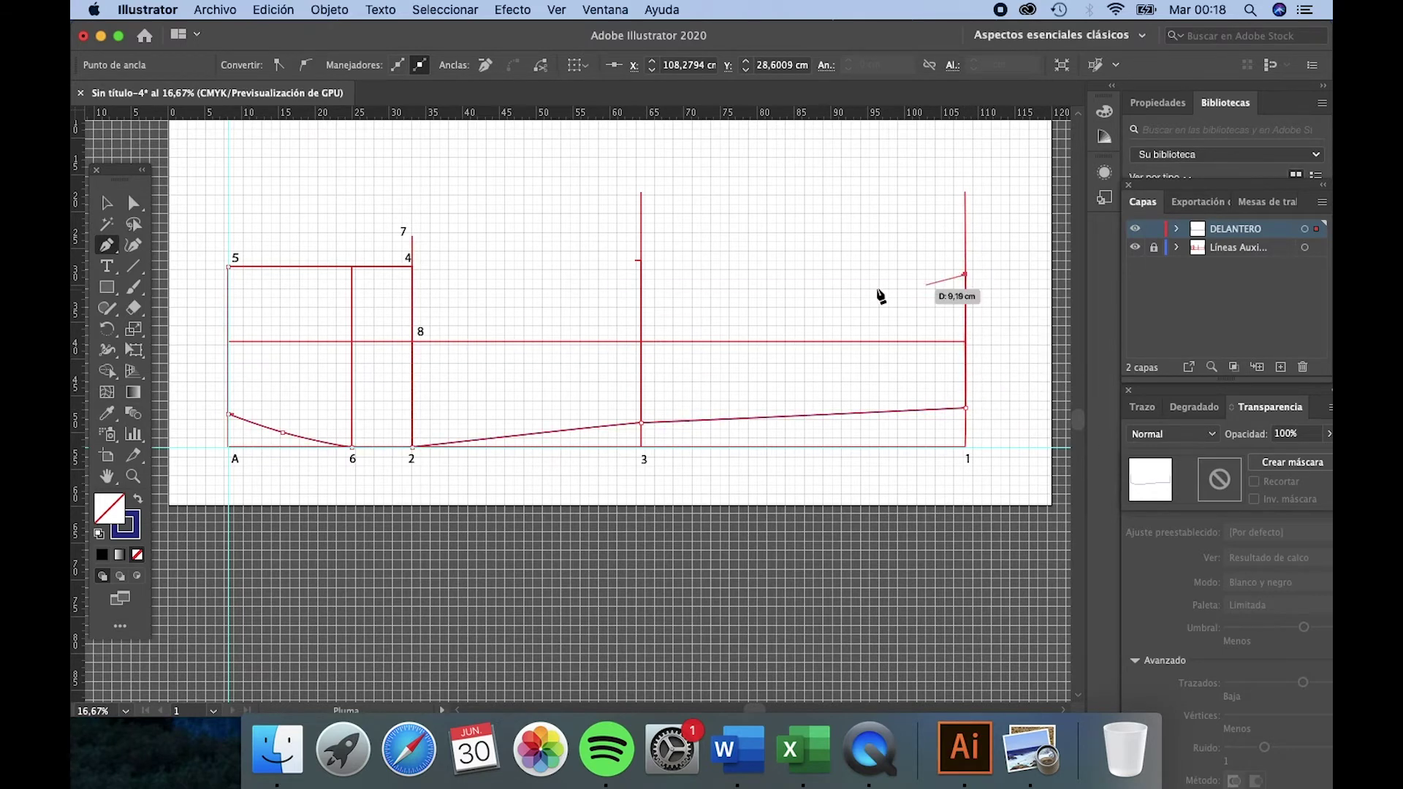
{"action": "left_click", "coordinate": [641, 260]}
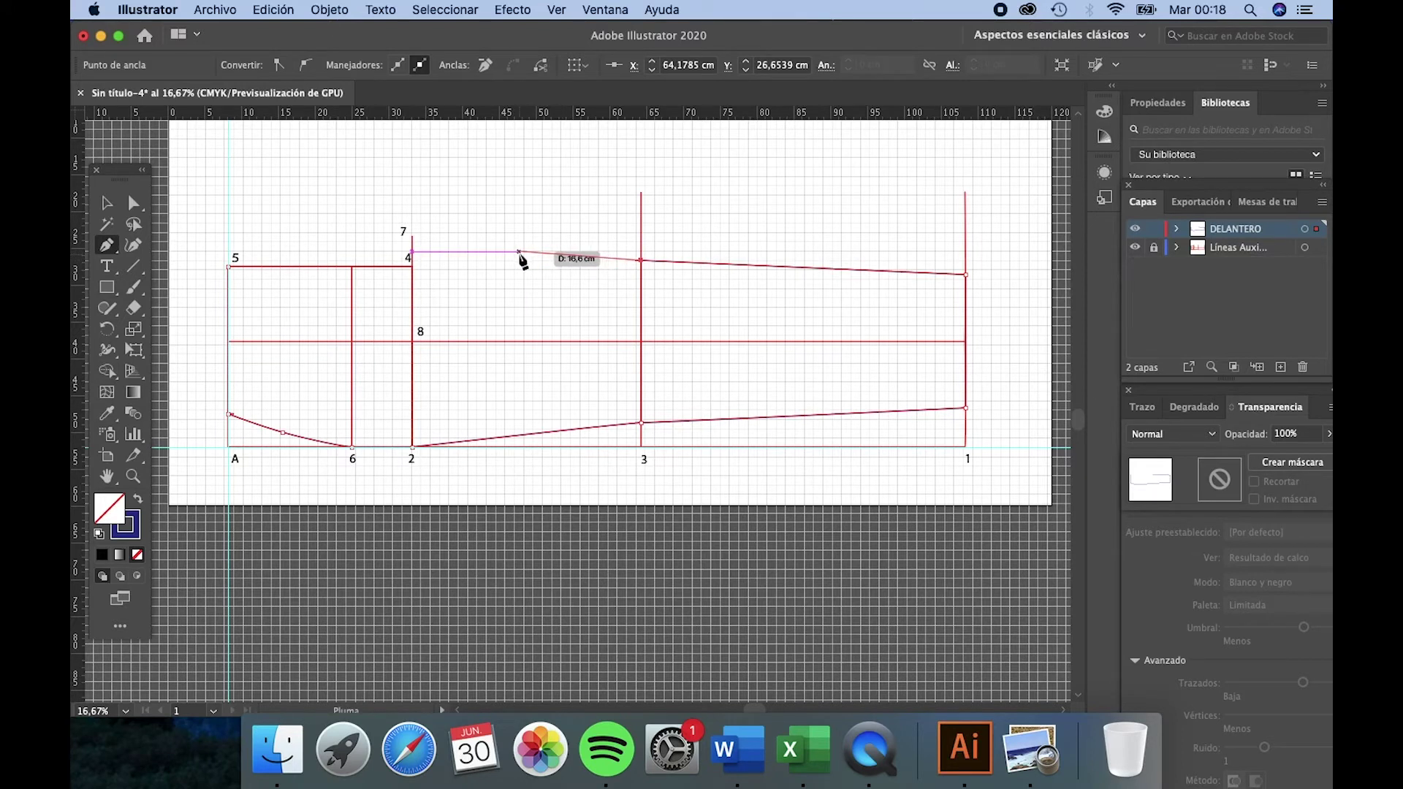
{"action": "left_click_drag", "start_coordinate": [520, 253], "coordinate": [413, 237]}
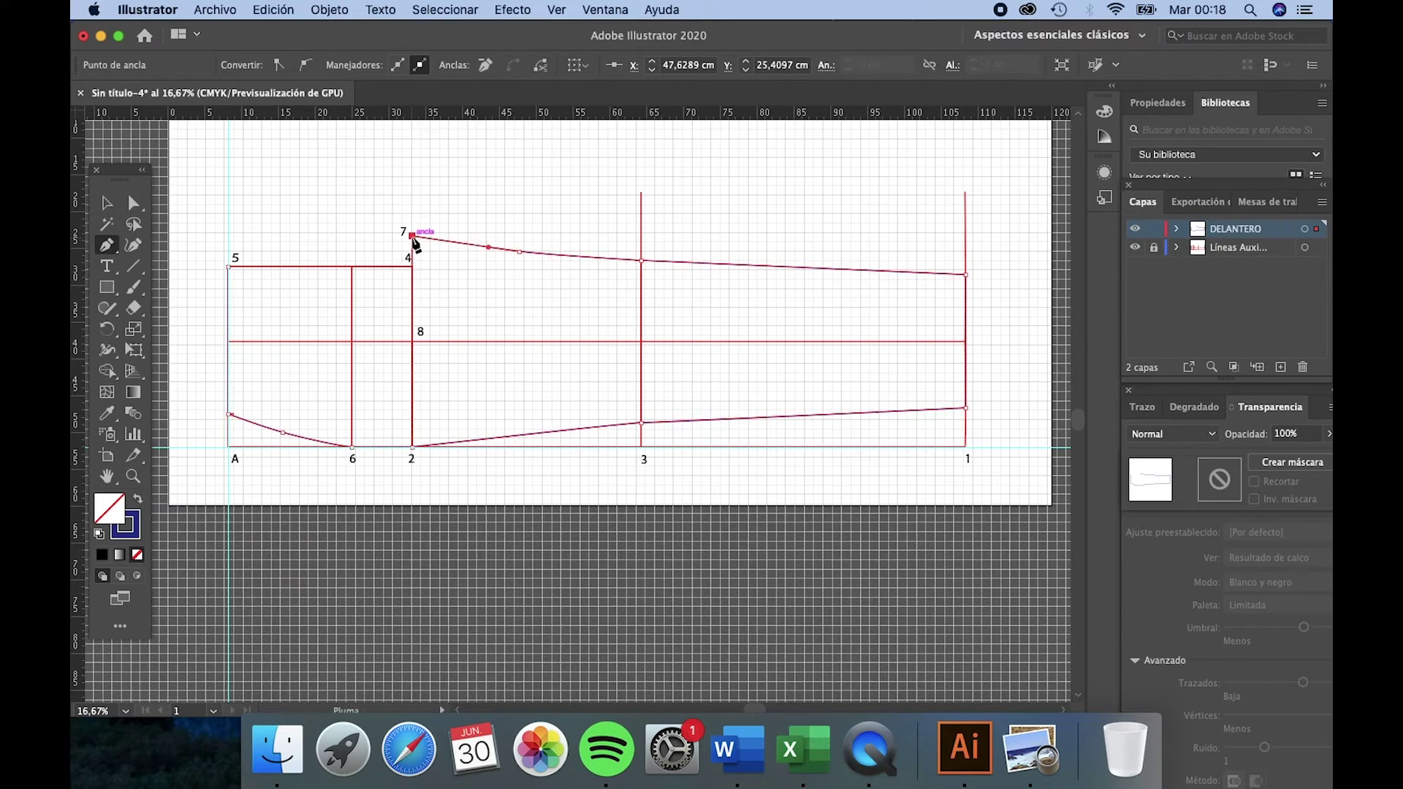
{"action": "left_click", "coordinate": [413, 236]}
{"action": "left_click_drag", "start_coordinate": [395, 252], "coordinate": [380, 262]}
{"action": "left_click_drag", "start_coordinate": [351, 266], "coordinate": [339, 266]}
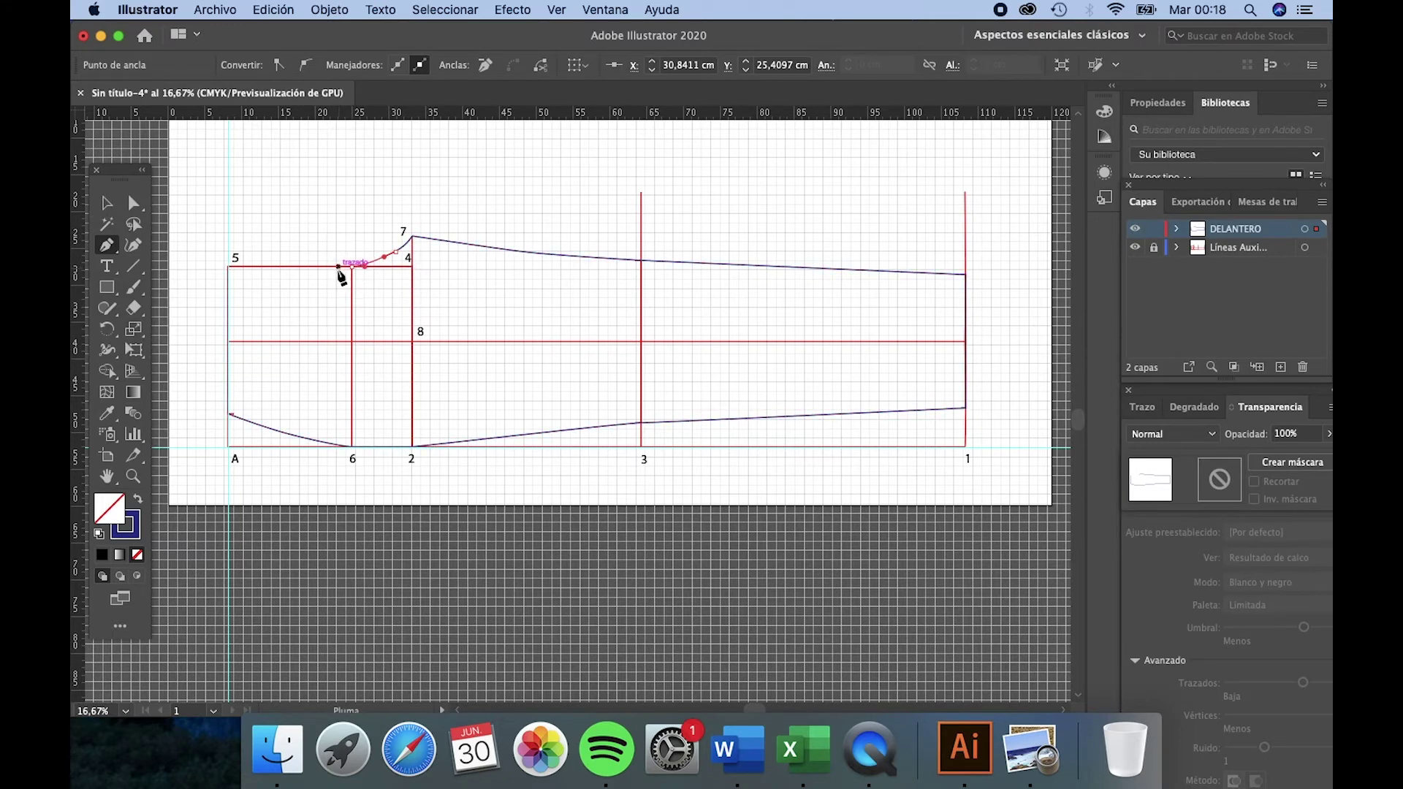
{"action": "left_click", "coordinate": [229, 266]}
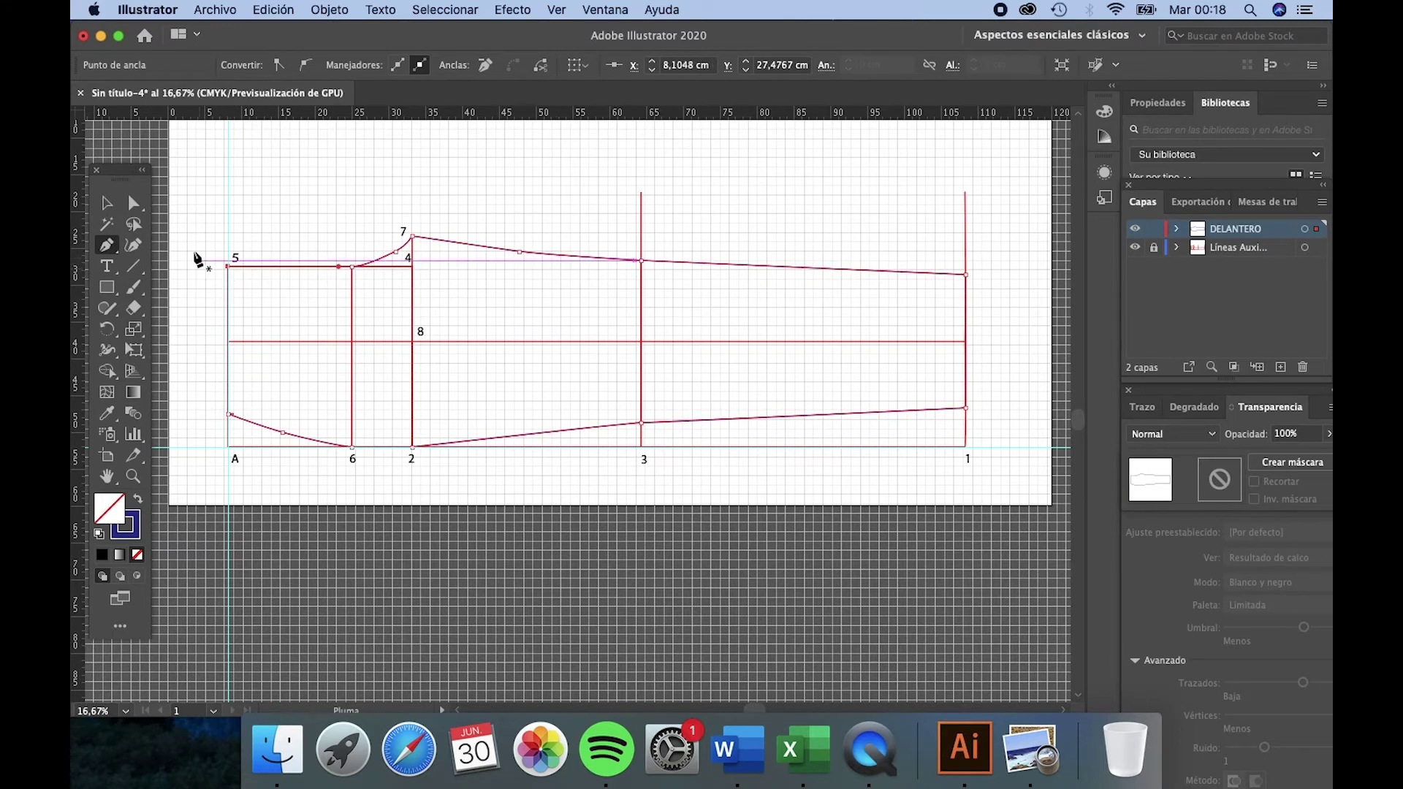
Step: Finish the front outline and reshape its curve just below point 7 by adjusting the middle anchor with direct selection
{"action": "left_click", "coordinate": [106, 203]}
{"action": "left_click", "coordinate": [315, 210]}
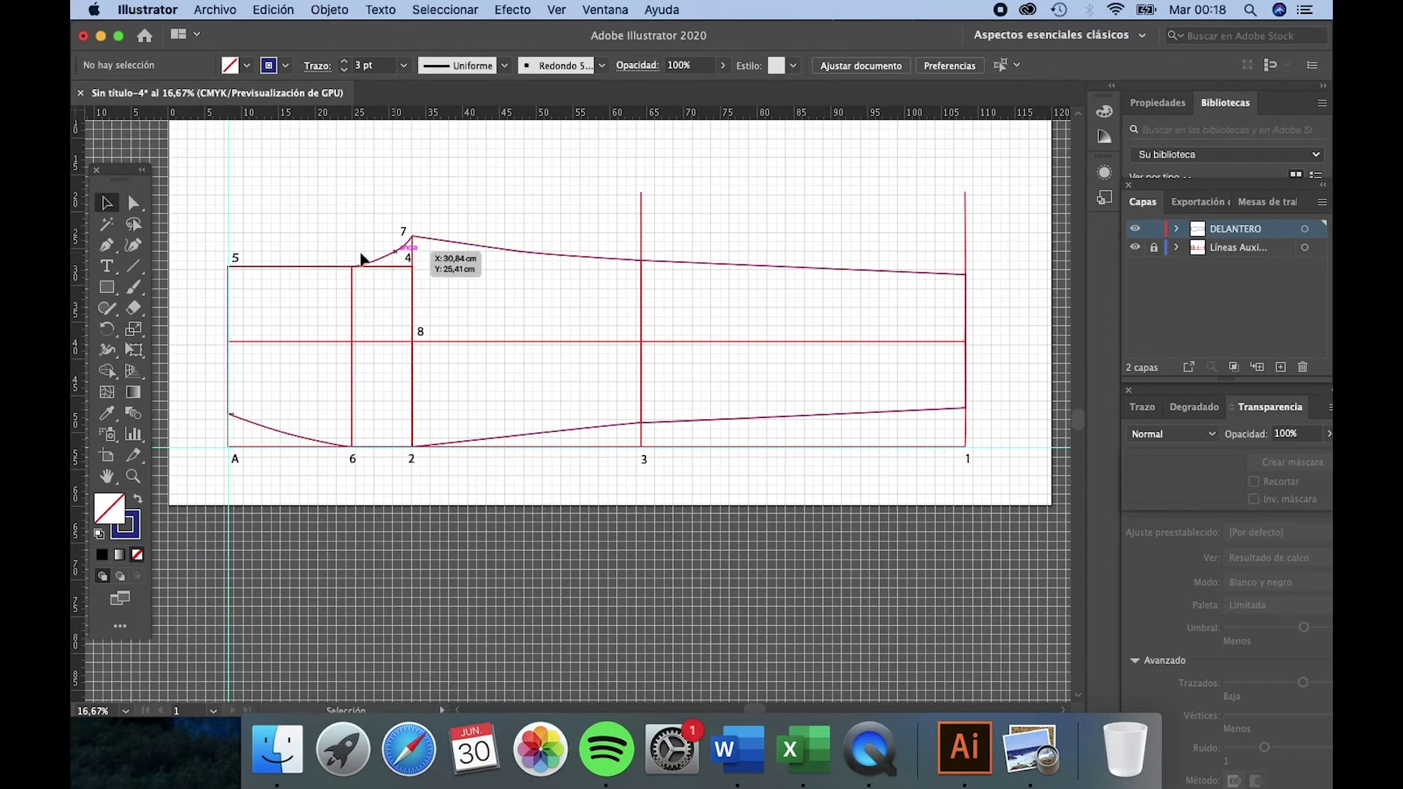
{"action": "left_click", "coordinate": [133, 202]}
{"action": "left_click", "coordinate": [407, 266]}
{"action": "left_click_drag", "start_coordinate": [396, 258], "coordinate": [399, 262]}
{"action": "left_click", "coordinate": [463, 269]}
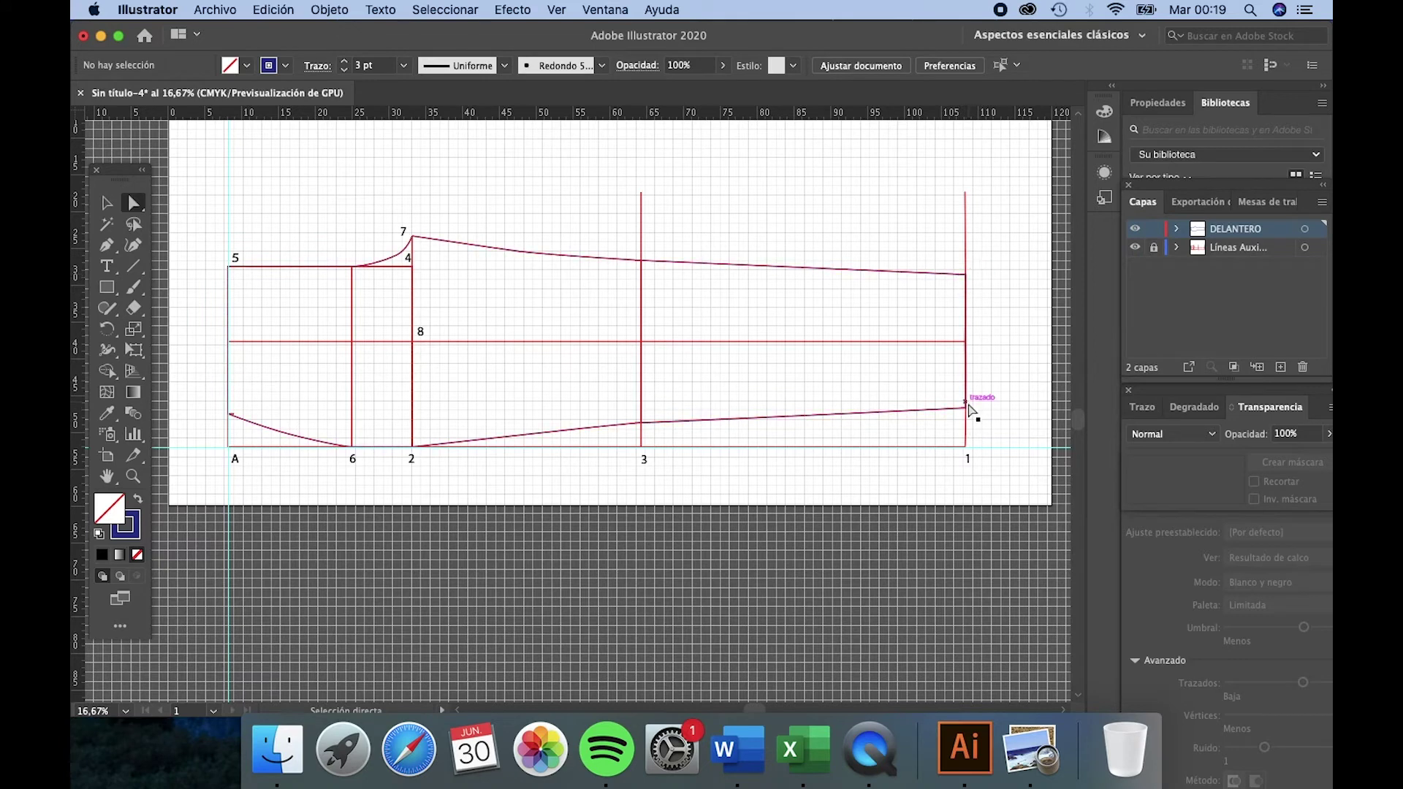
Step: Smooth the front outline at the lower knee tick by extending the anchor's handle towards point 2
{"action": "left_click", "coordinate": [653, 423]}
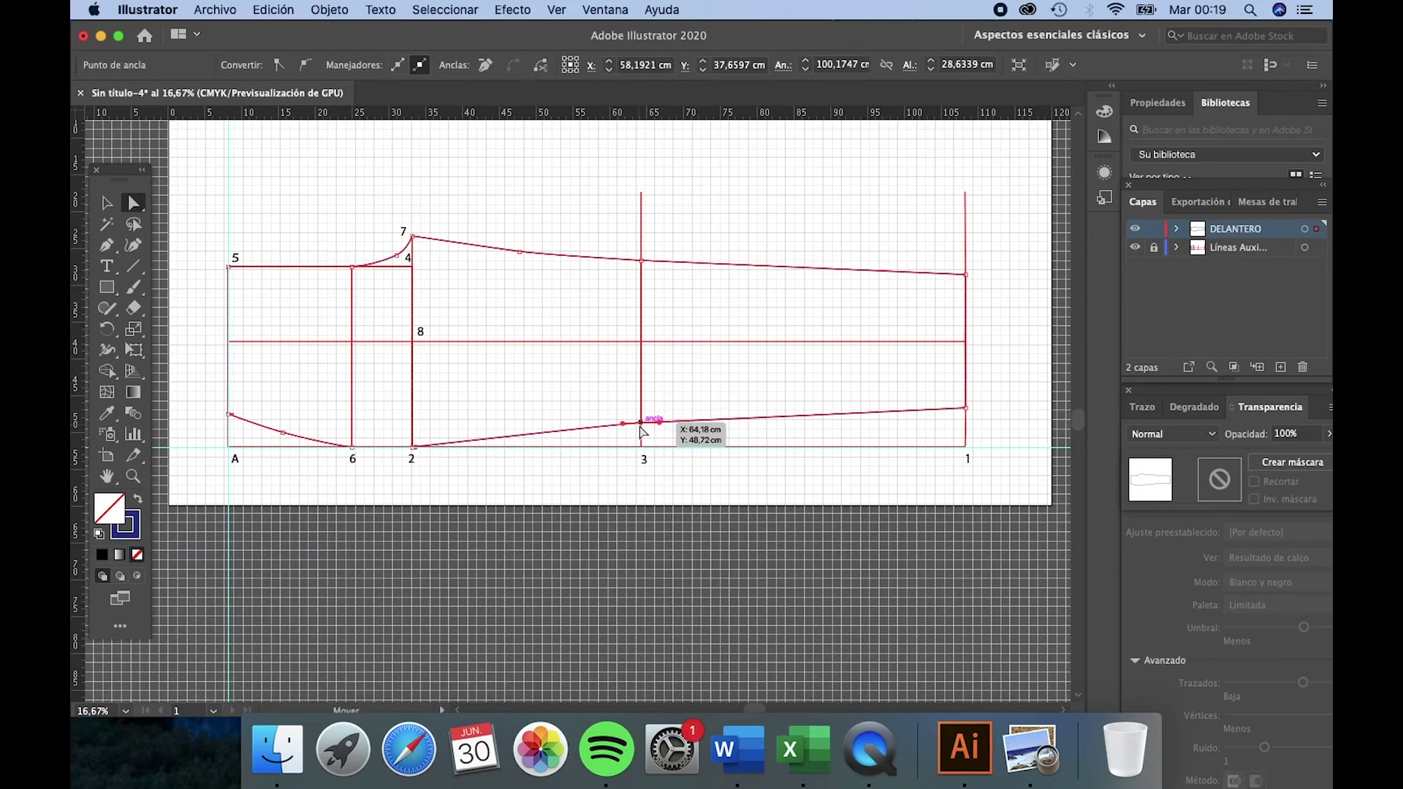
{"action": "left_click_drag", "start_coordinate": [623, 424], "coordinate": [601, 426]}
{"action": "left_click", "coordinate": [690, 443]}
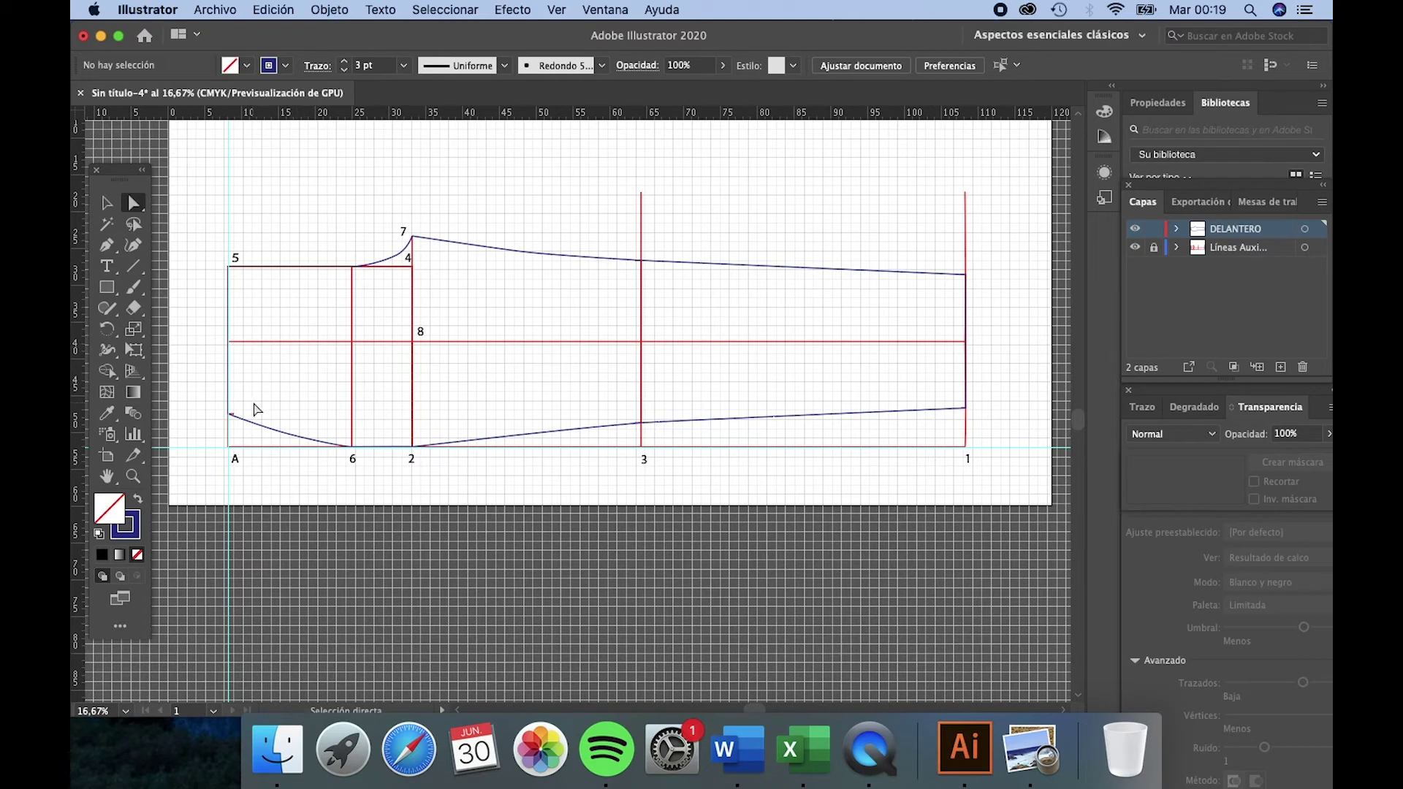
Step: Lock the DELANTERO layer, unlock and activate the auxiliary lines layer, and set the Pen tool's stroke to red
{"action": "scroll", "coordinate": [203, 318], "scroll_direction": "up", "scroll_amount": 5}
{"action": "key", "text": "super+apostrophe"}
{"action": "scroll", "coordinate": [206, 324], "scroll_direction": "up", "scroll_amount": 2}
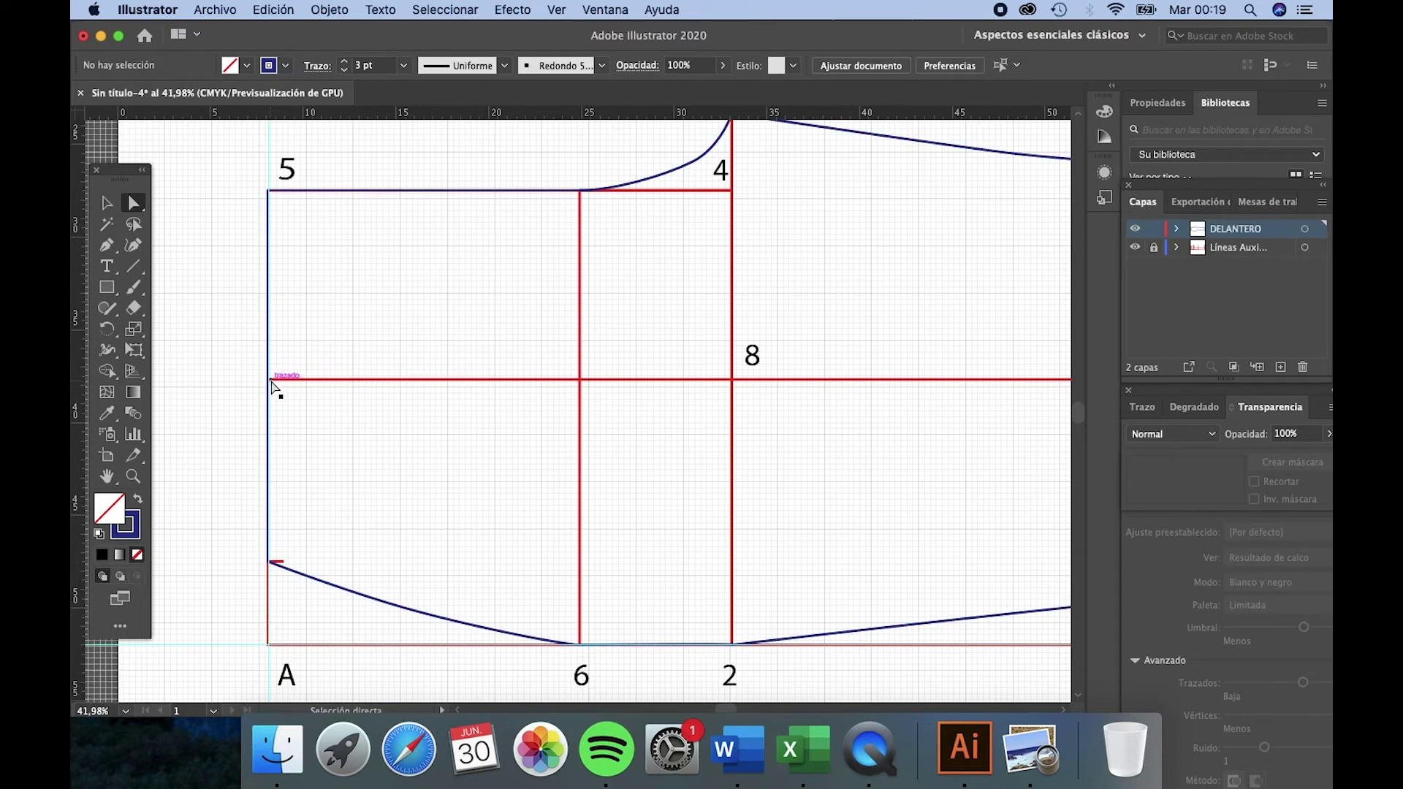
{"action": "left_click", "coordinate": [1154, 247]}
{"action": "left_click", "coordinate": [1154, 229]}
{"action": "left_click", "coordinate": [108, 246]}
{"action": "left_click", "coordinate": [247, 66]}
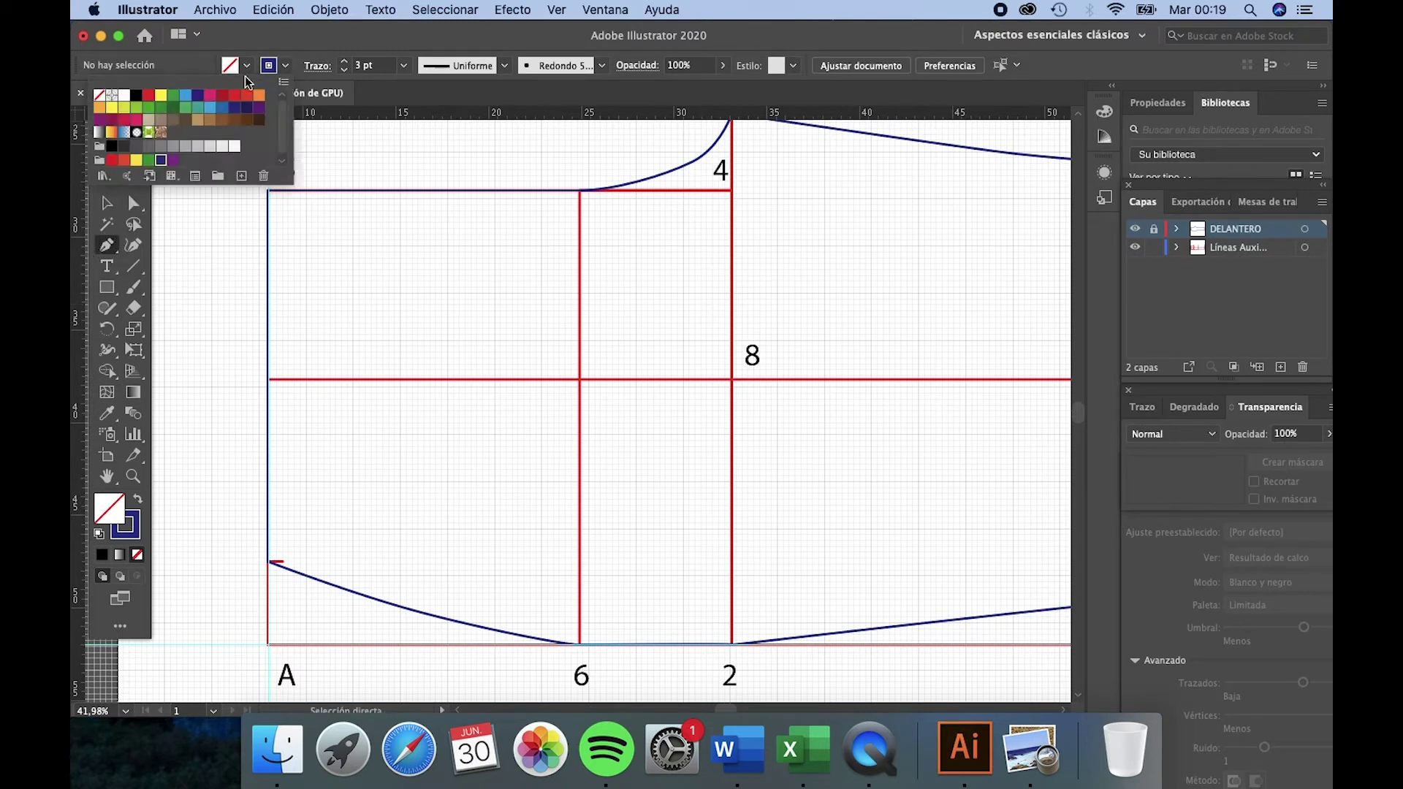
{"action": "left_click", "coordinate": [148, 97]}
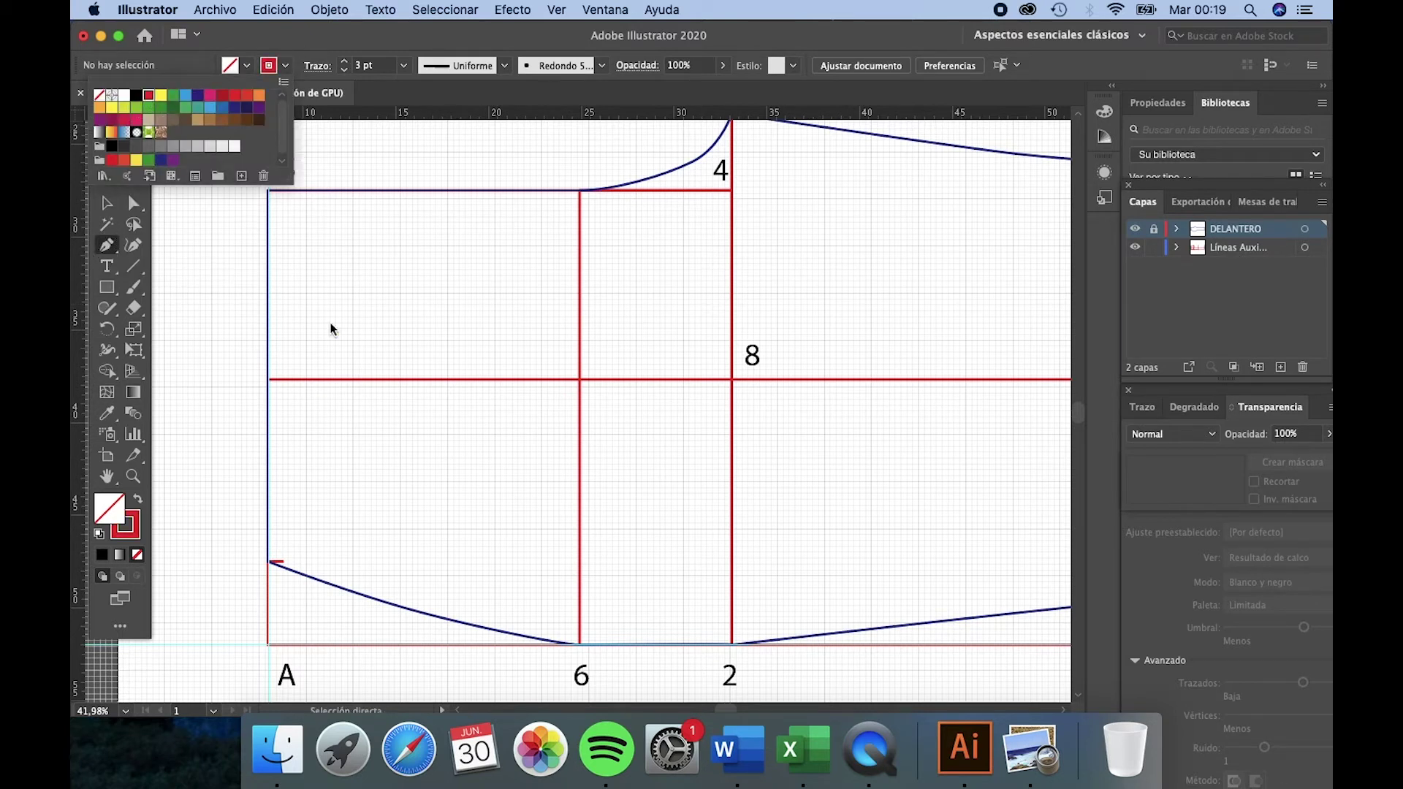
{"action": "left_click", "coordinate": [269, 379]}
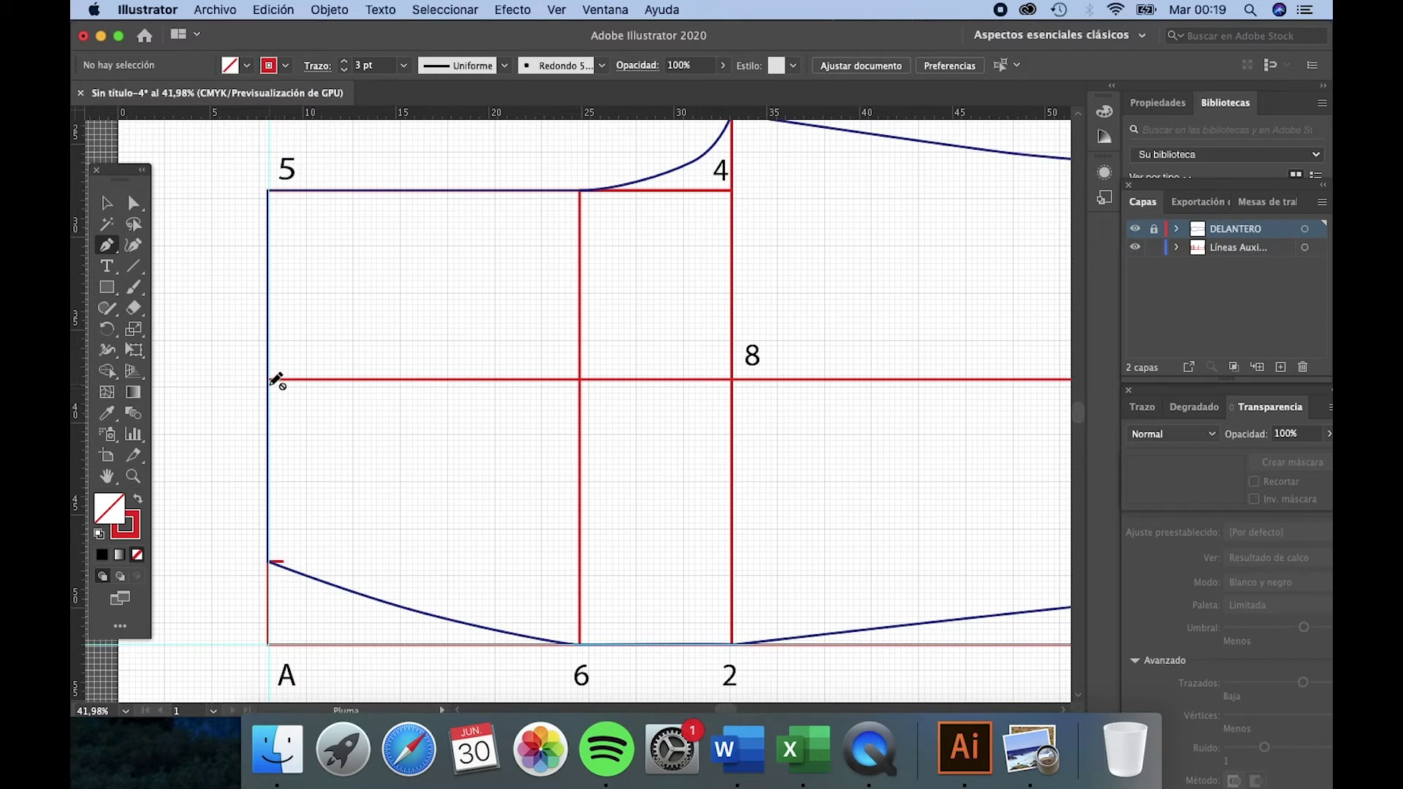
{"action": "left_click", "coordinate": [1227, 248]}
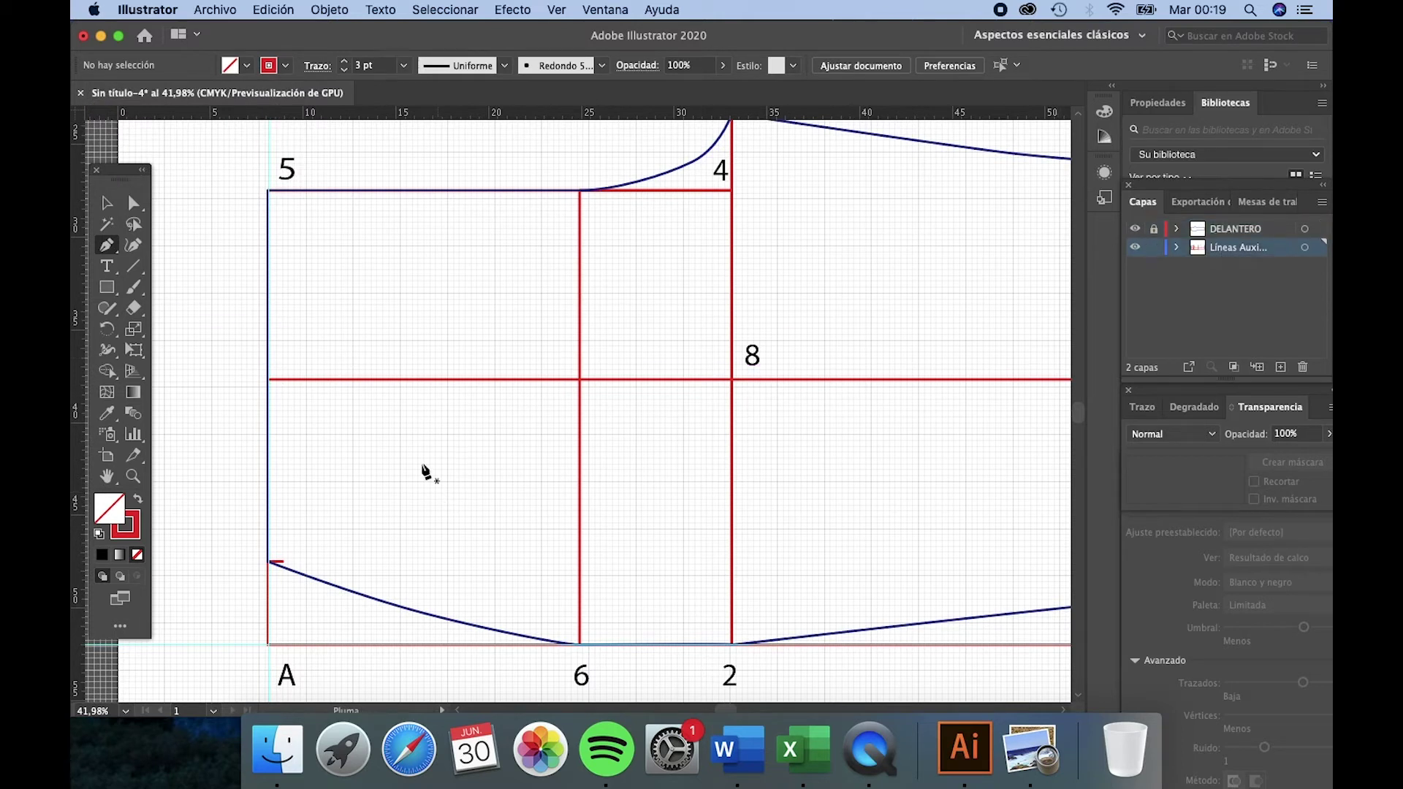
Step: Draw a red guide about 1 cm down the waist line from the centre line, ending in a short horizontal tick
{"action": "left_click", "coordinate": [268, 379]}
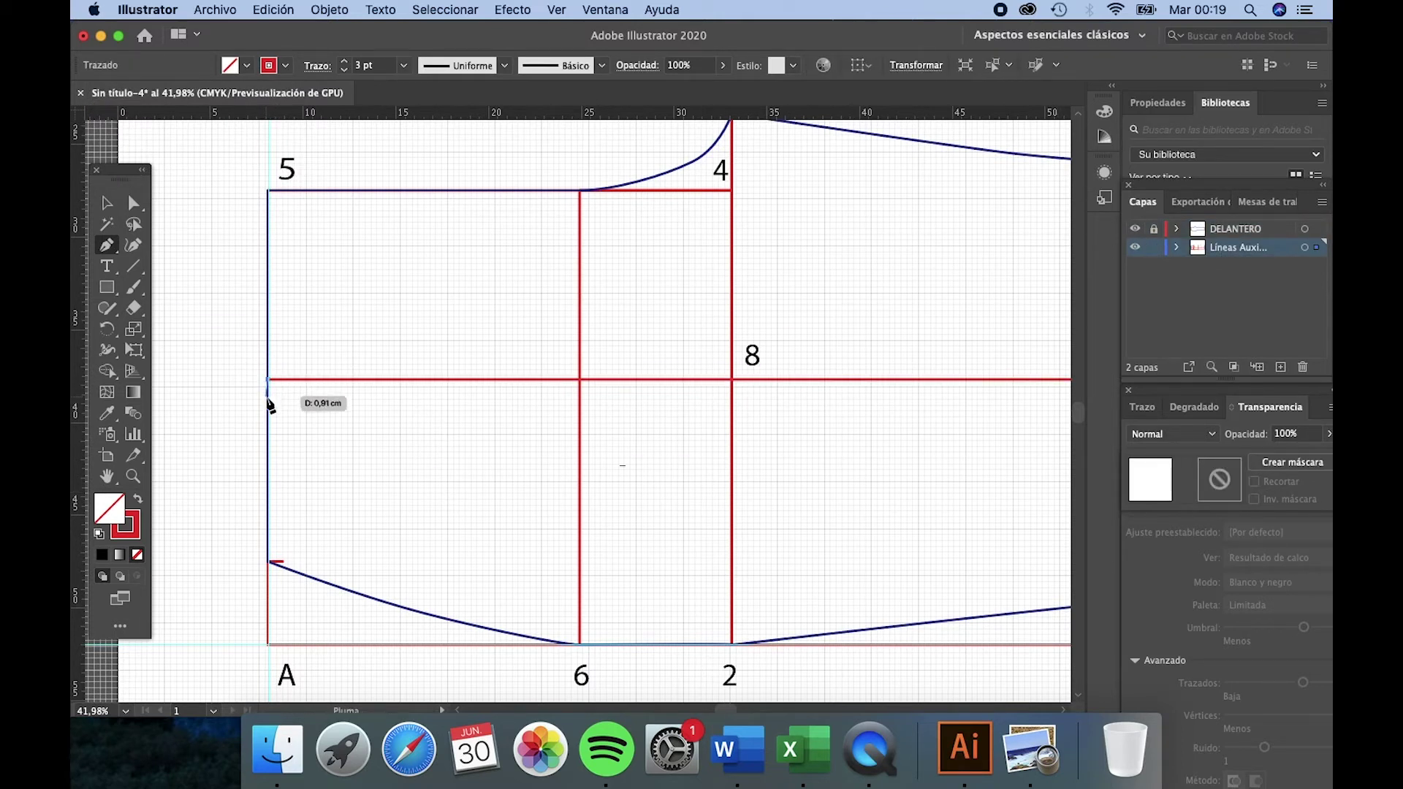
{"action": "left_click", "coordinate": [266, 397]}
{"action": "left_click", "coordinate": [276, 398]}
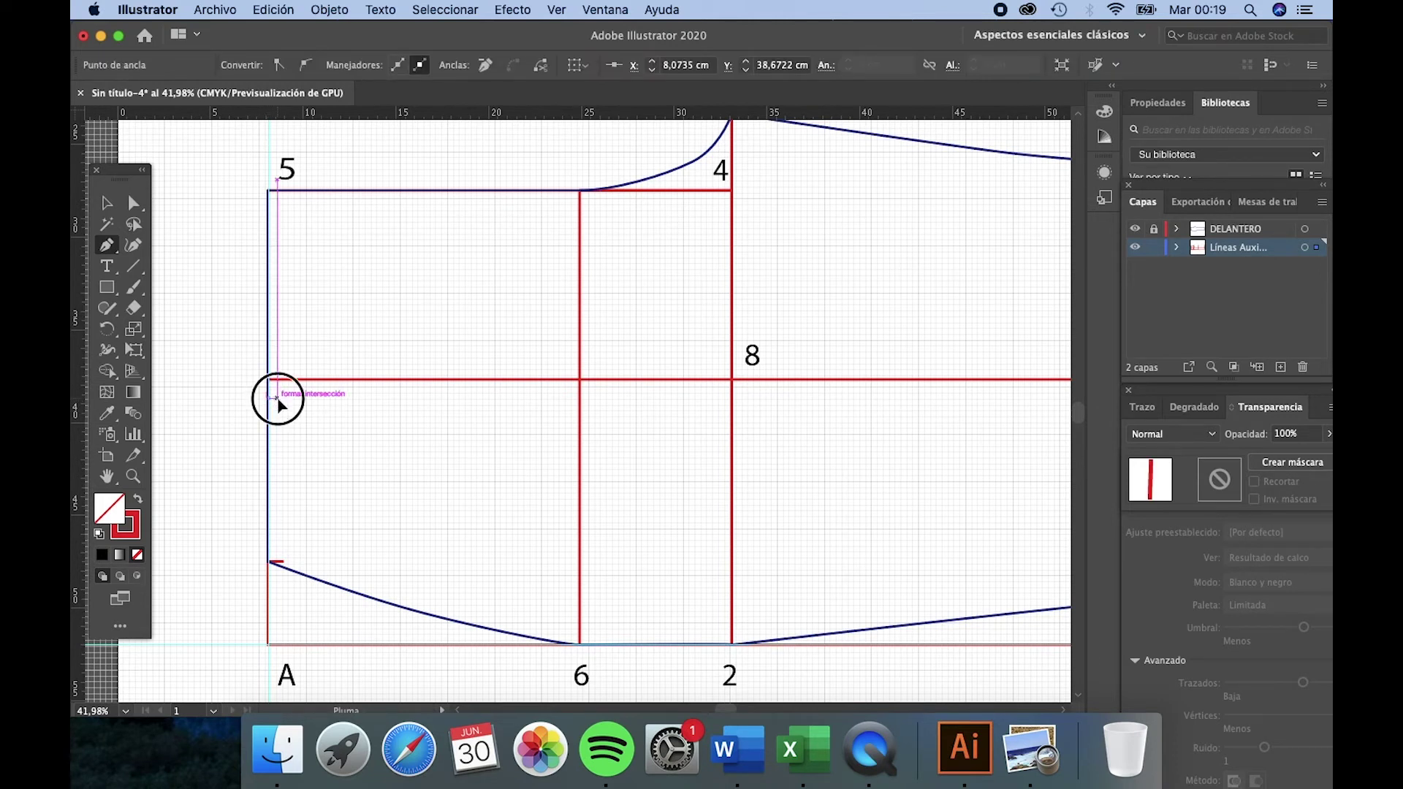
{"action": "key", "text": "v"}
{"action": "left_click", "coordinate": [319, 345]}
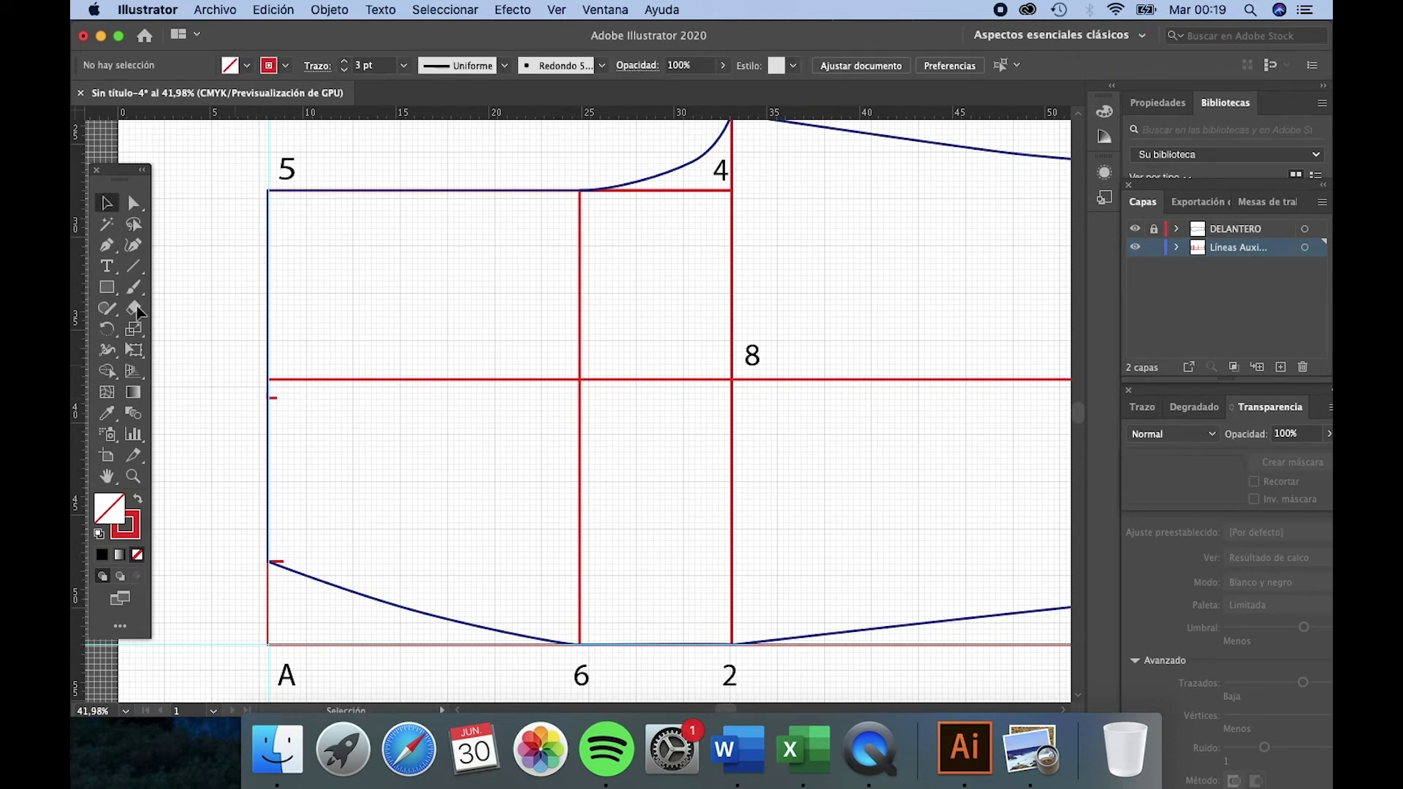
Step: Draw a matching red guide about 1 cm up the waist line from the centre line, ending in a short horizontal tick
{"action": "left_click", "coordinate": [106, 245]}
{"action": "left_click", "coordinate": [270, 378]}
{"action": "left_click", "coordinate": [269, 361]}
{"action": "left_click", "coordinate": [277, 361]}
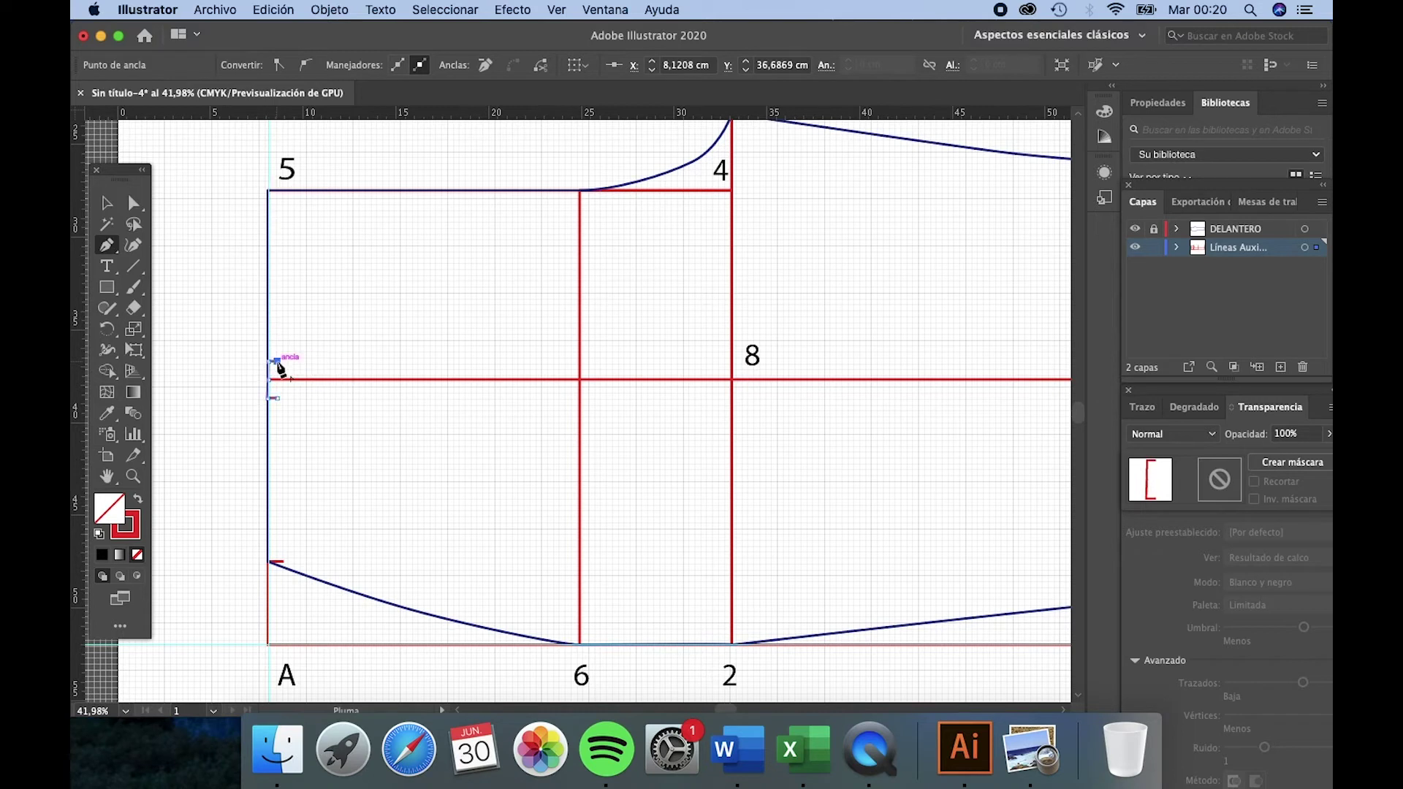
{"action": "key", "text": "v"}
{"action": "left_click", "coordinate": [345, 449]}
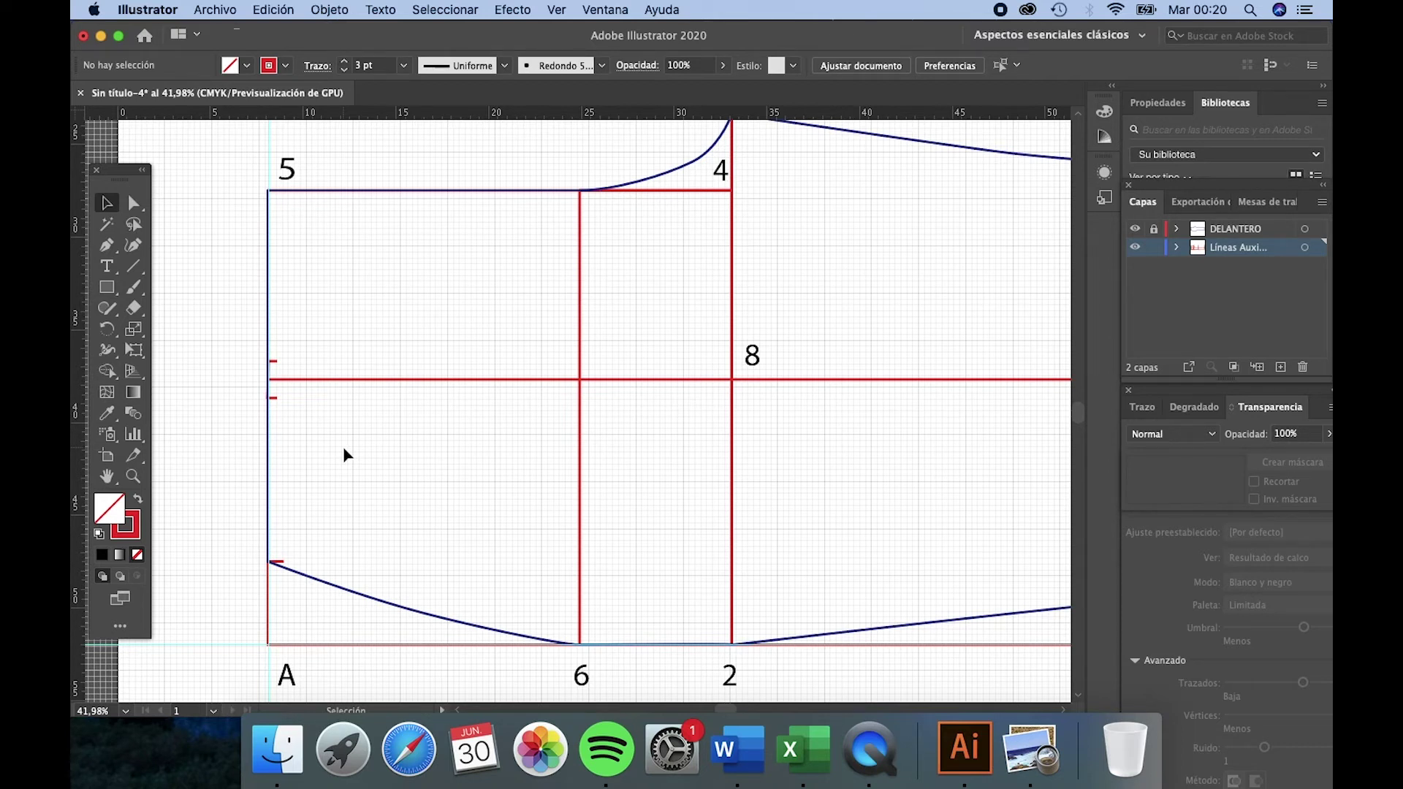
Step: Mark the dart depth with a red line about 10 cm long along the centre line from the waist, ending in a vertical tick
{"action": "left_click", "coordinate": [106, 246]}
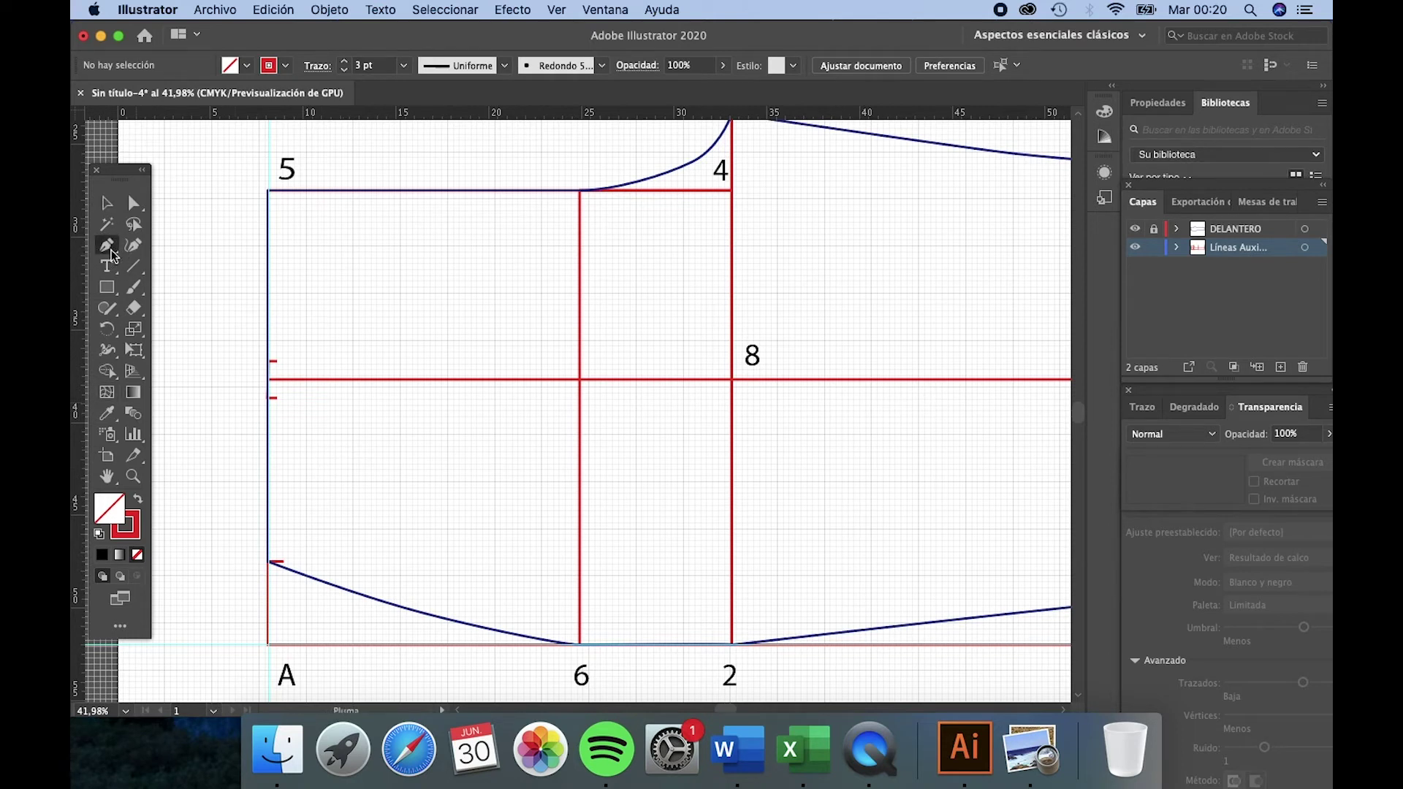
{"action": "left_click_drag", "start_coordinate": [268, 379], "coordinate": [454, 380]}
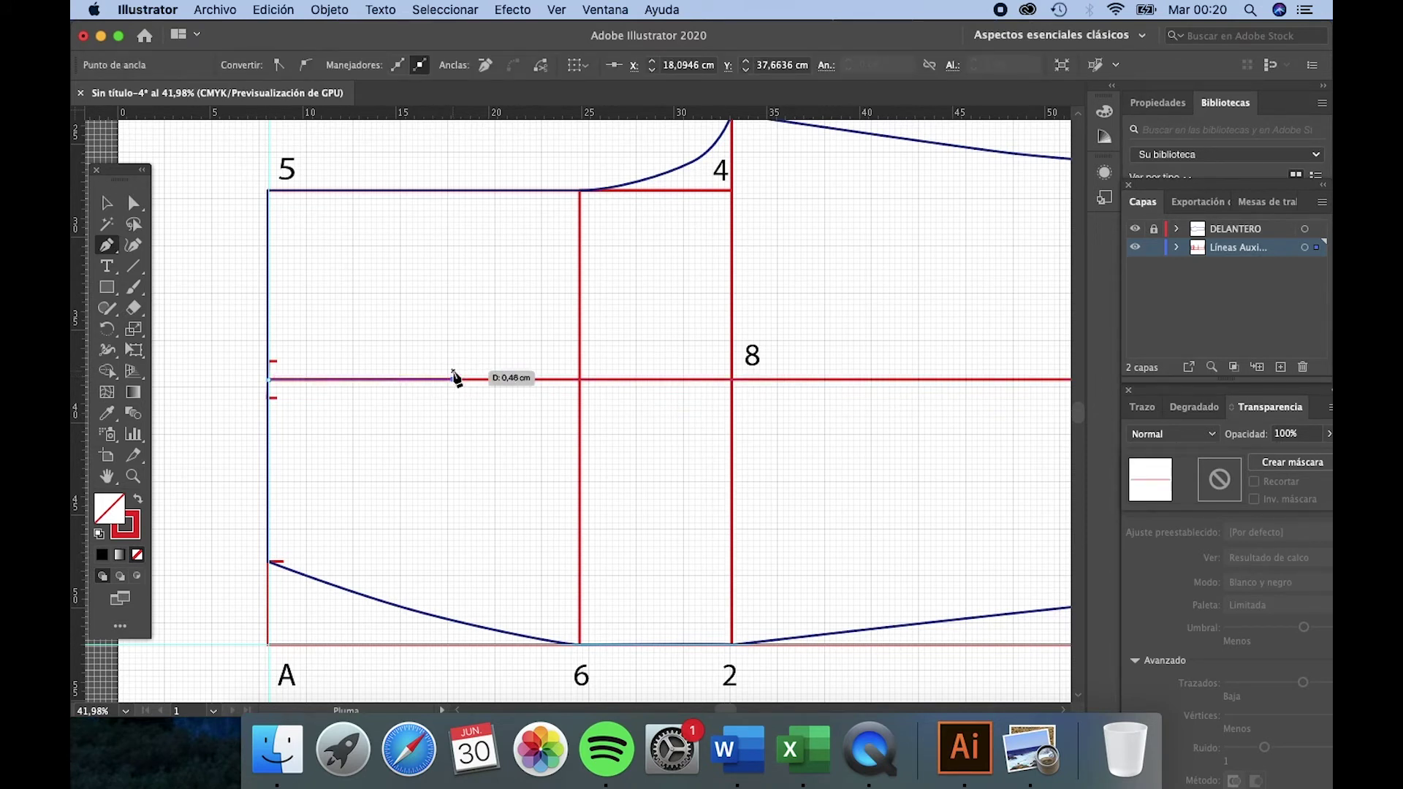
{"action": "key", "text": "v"}
{"action": "left_click", "coordinate": [485, 412]}
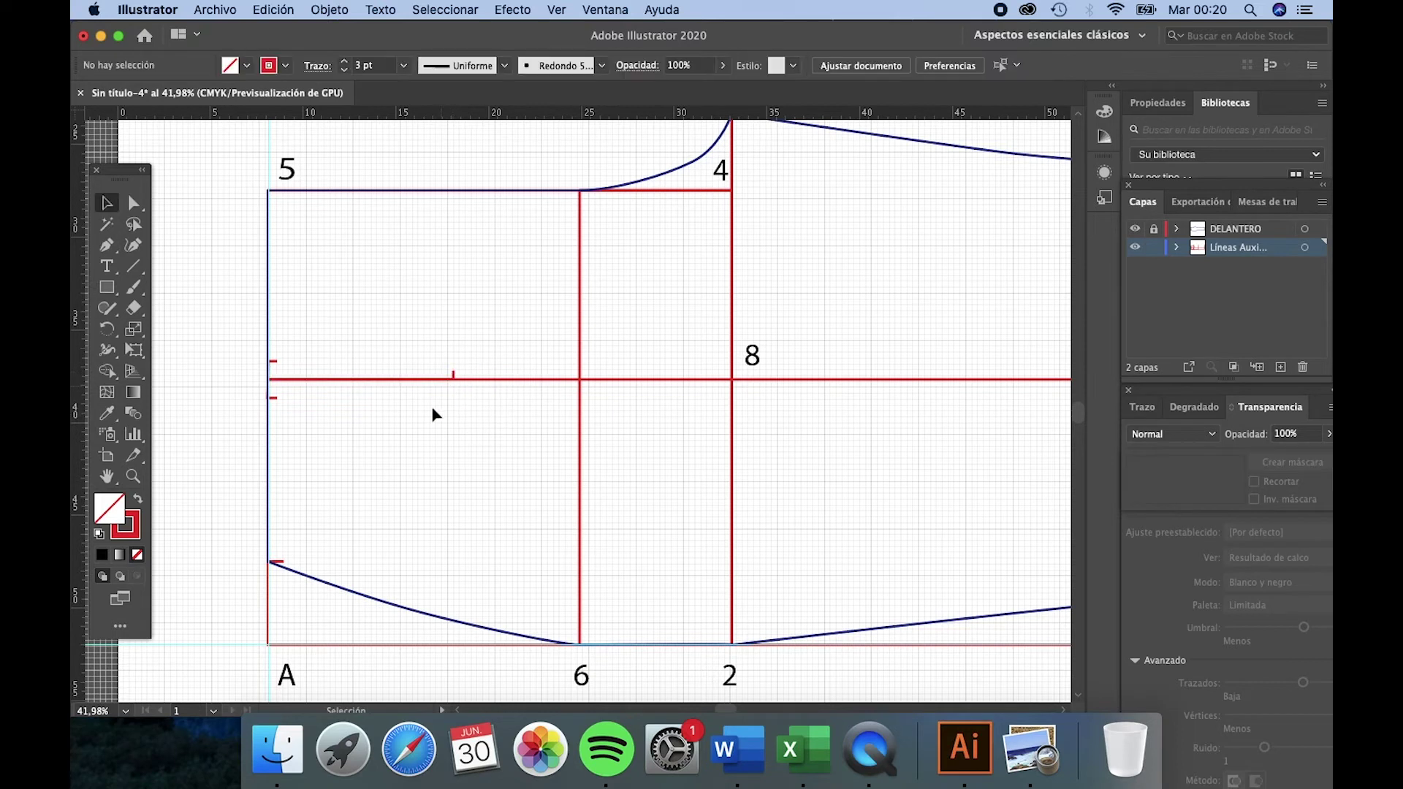
Step: Lock the auxiliary lines layer, unlock and activate DELANTERO, and set the stroke colour to the dark blue swatch
{"action": "left_click", "coordinate": [1156, 249]}
{"action": "left_click", "coordinate": [1234, 232]}
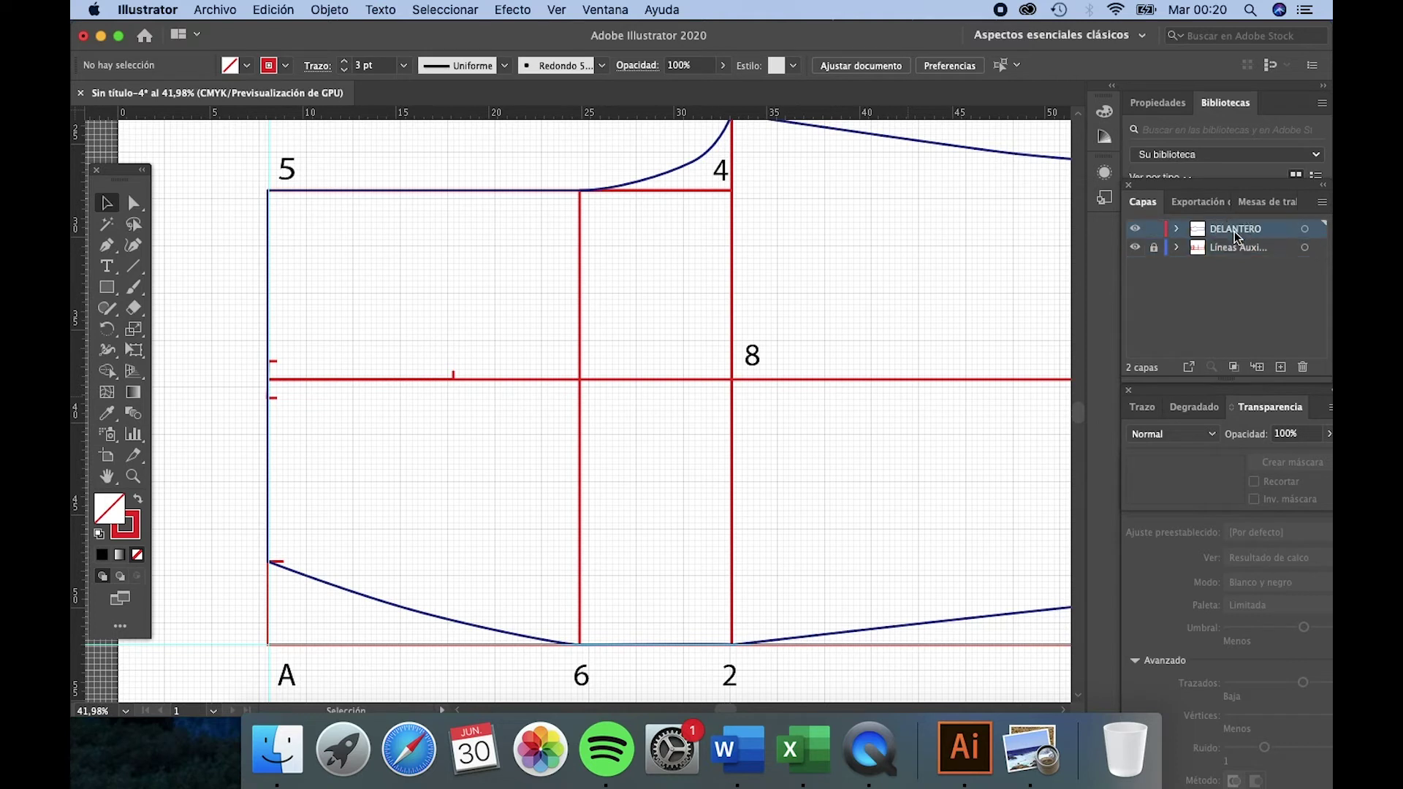
{"action": "left_click", "coordinate": [285, 65]}
{"action": "left_click", "coordinate": [161, 160]}
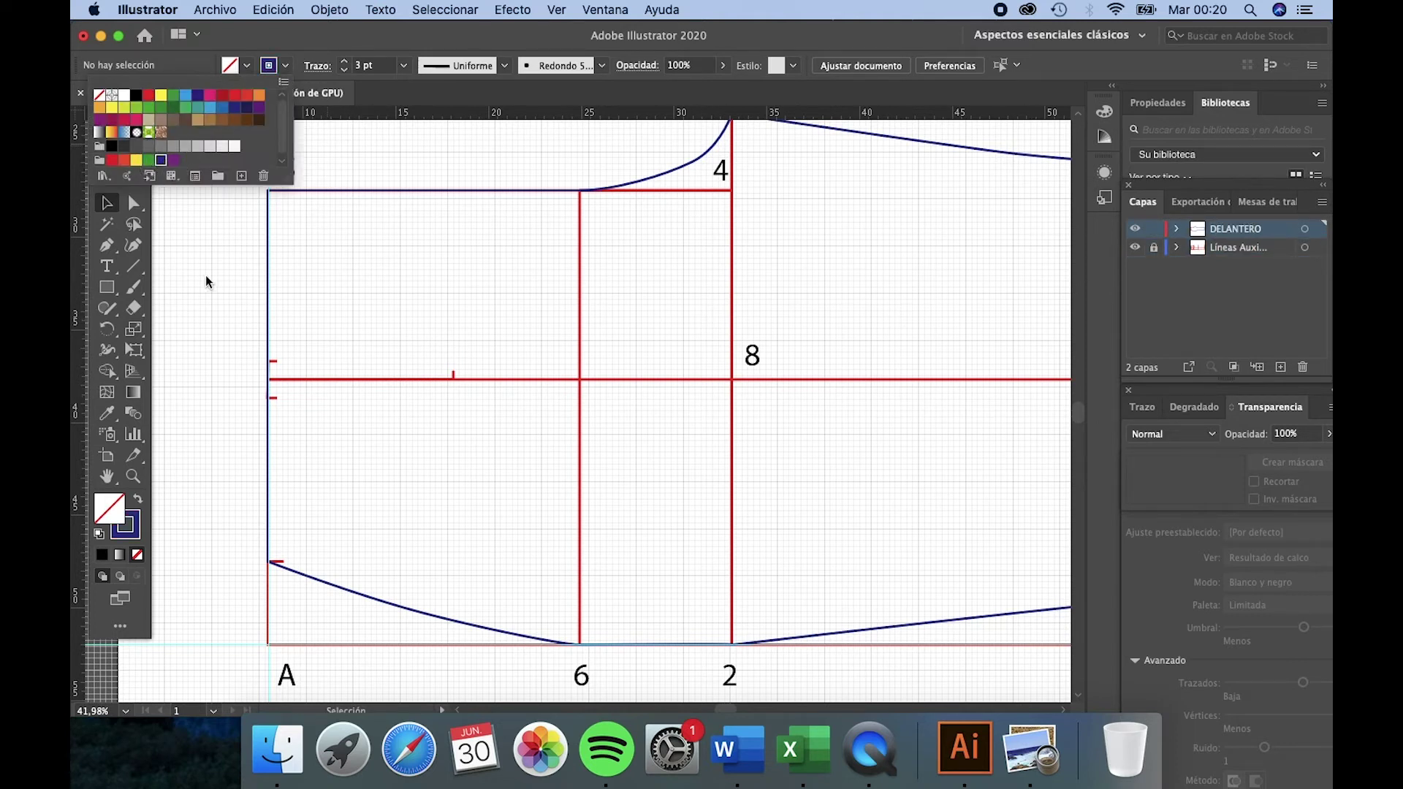
{"action": "left_click", "coordinate": [181, 232]}
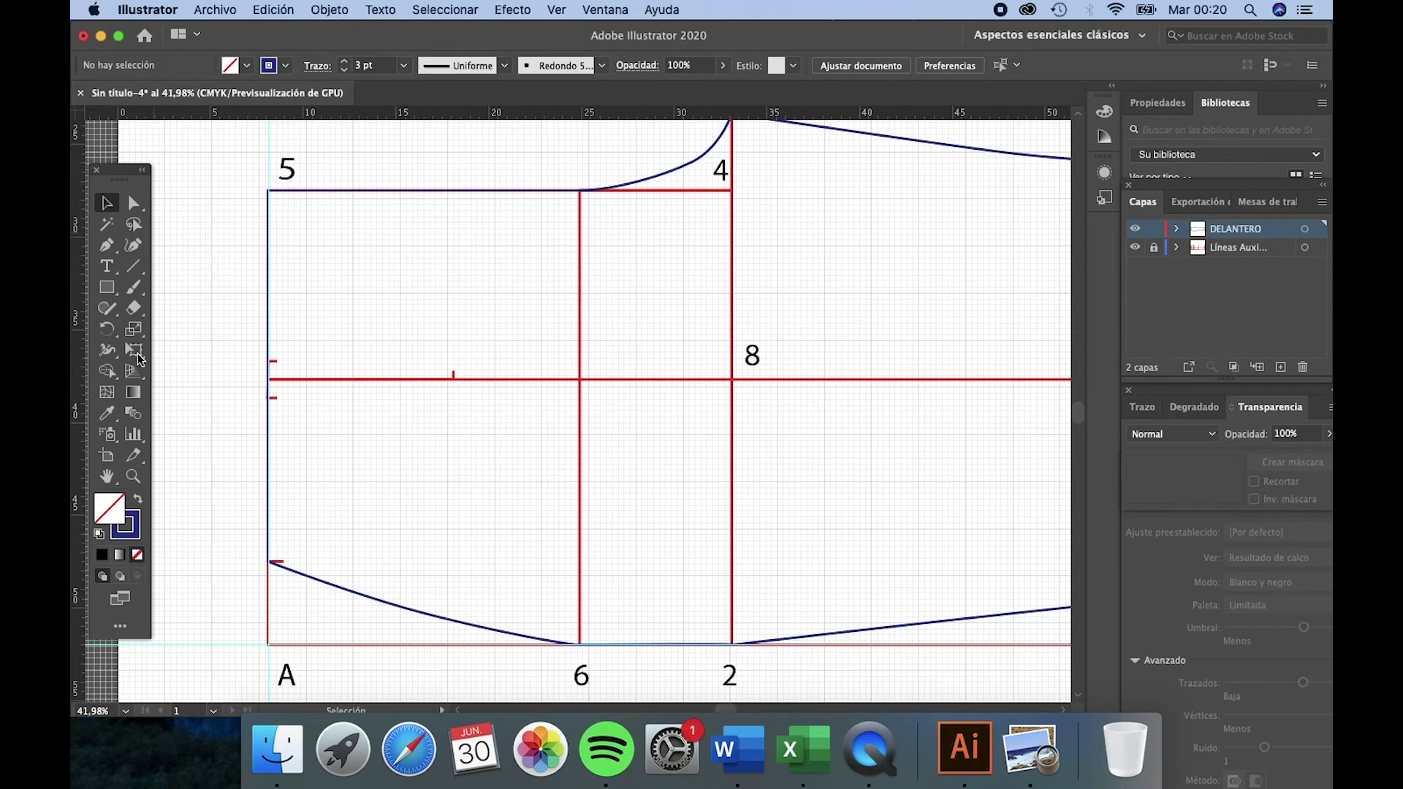
Step: Draw the blue waist dart with the Pen tool from the lower waist tick to the depth tick and back to the upper waist tick
{"action": "left_click", "coordinate": [107, 245]}
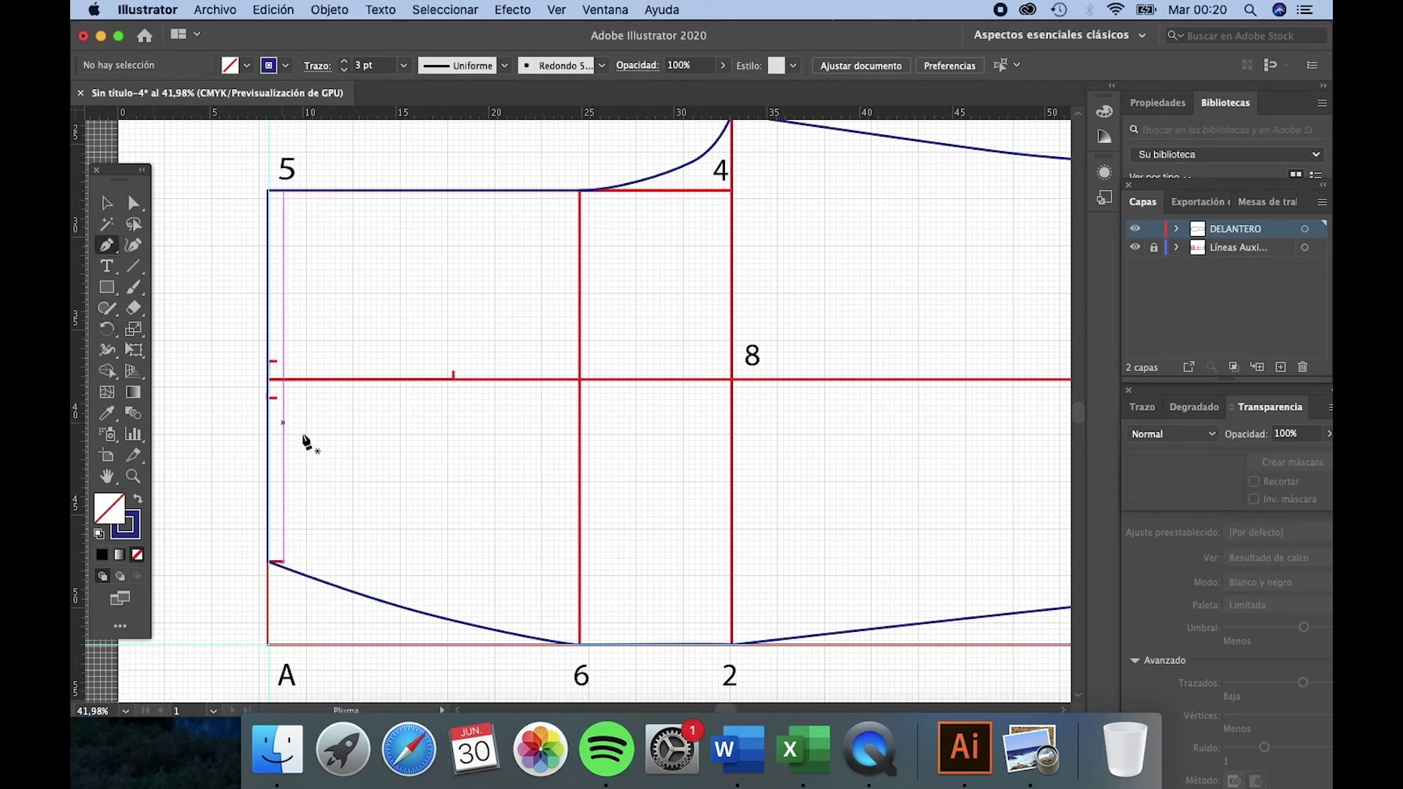
{"action": "left_click", "coordinate": [270, 399]}
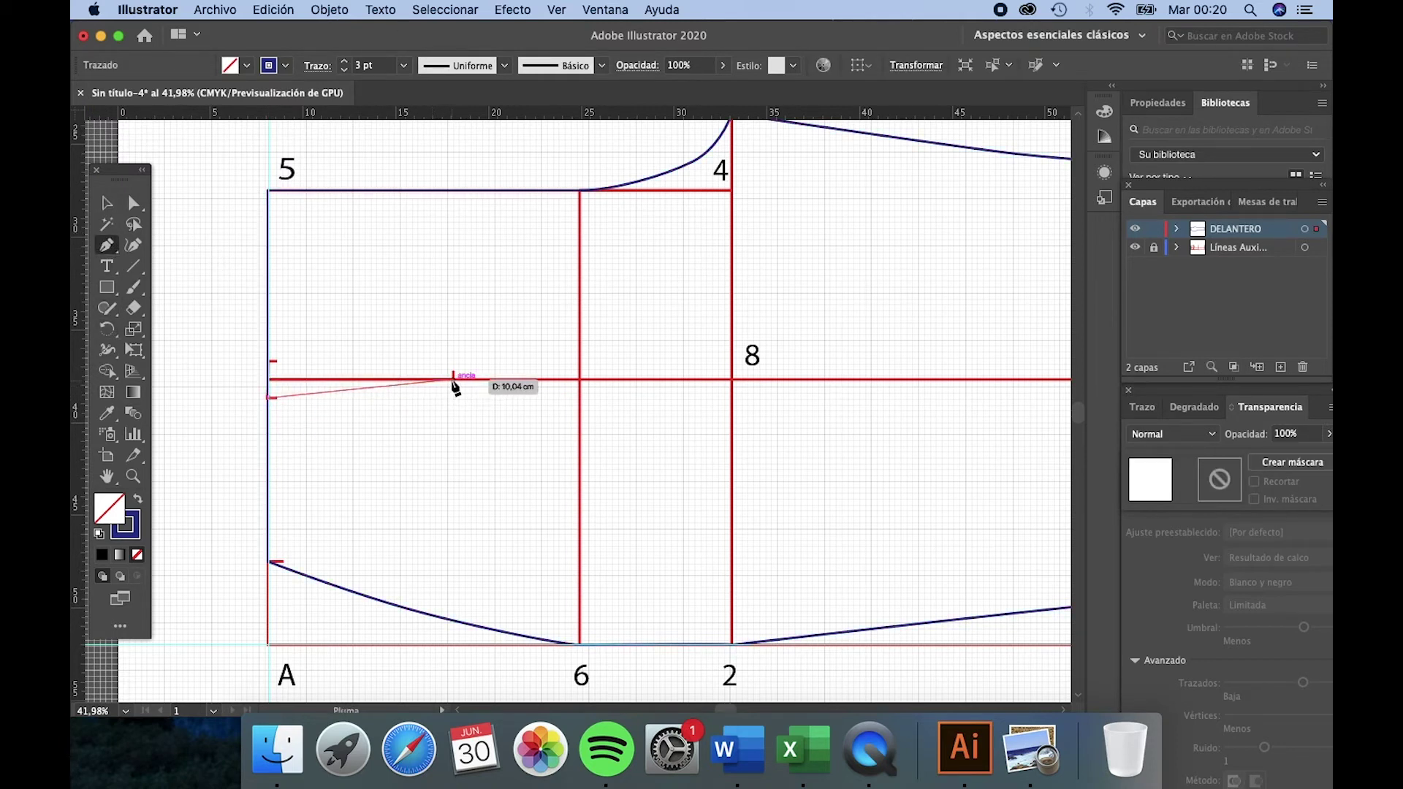
{"action": "left_click", "coordinate": [454, 378]}
{"action": "left_click", "coordinate": [270, 360]}
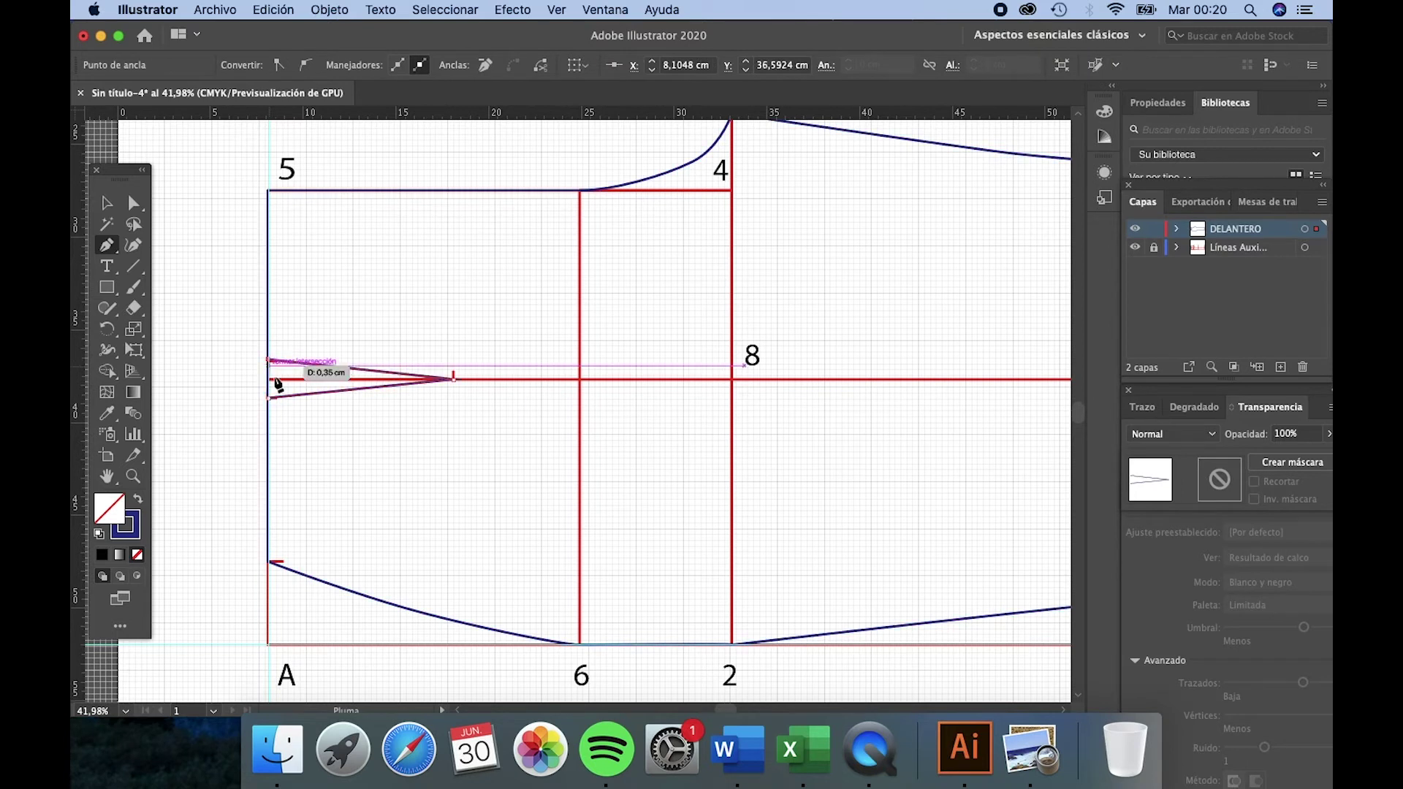
{"action": "key", "text": "v"}
{"action": "left_click", "coordinate": [245, 386]}
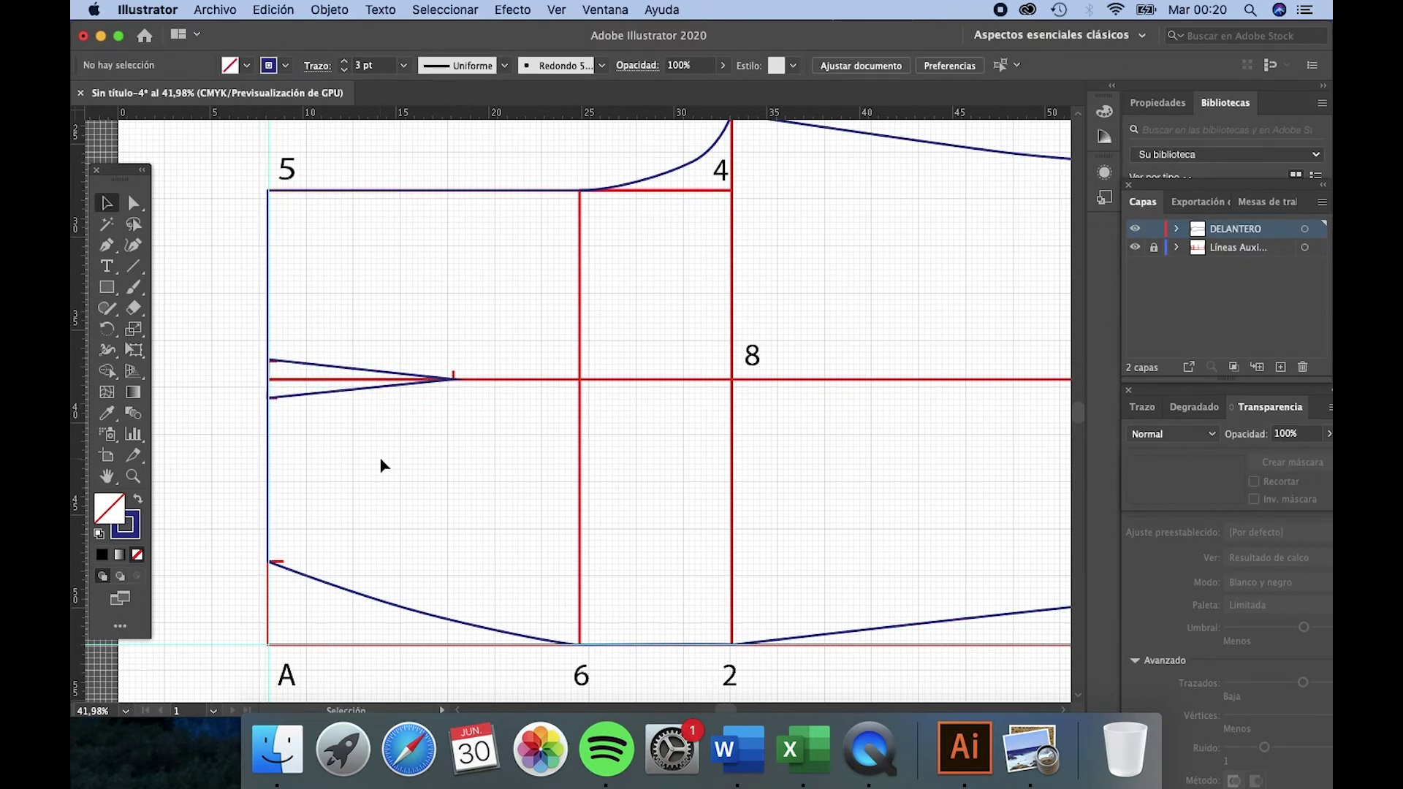
Step: Set the blue dart's stroke to a round corner join and a projecting cap
{"action": "scroll", "coordinate": [382, 465], "scroll_direction": "up", "scroll_amount": 5}
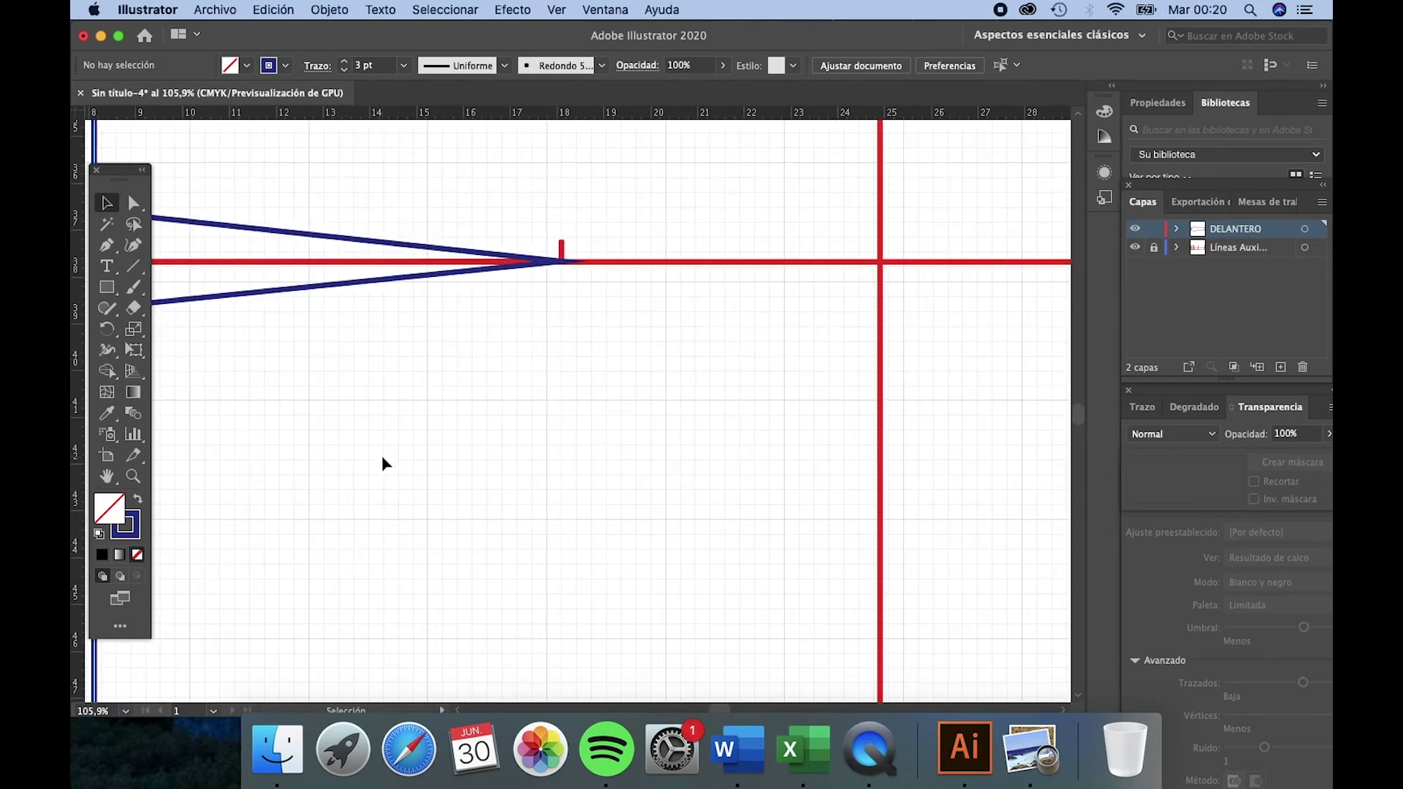
{"action": "left_click", "coordinate": [548, 259]}
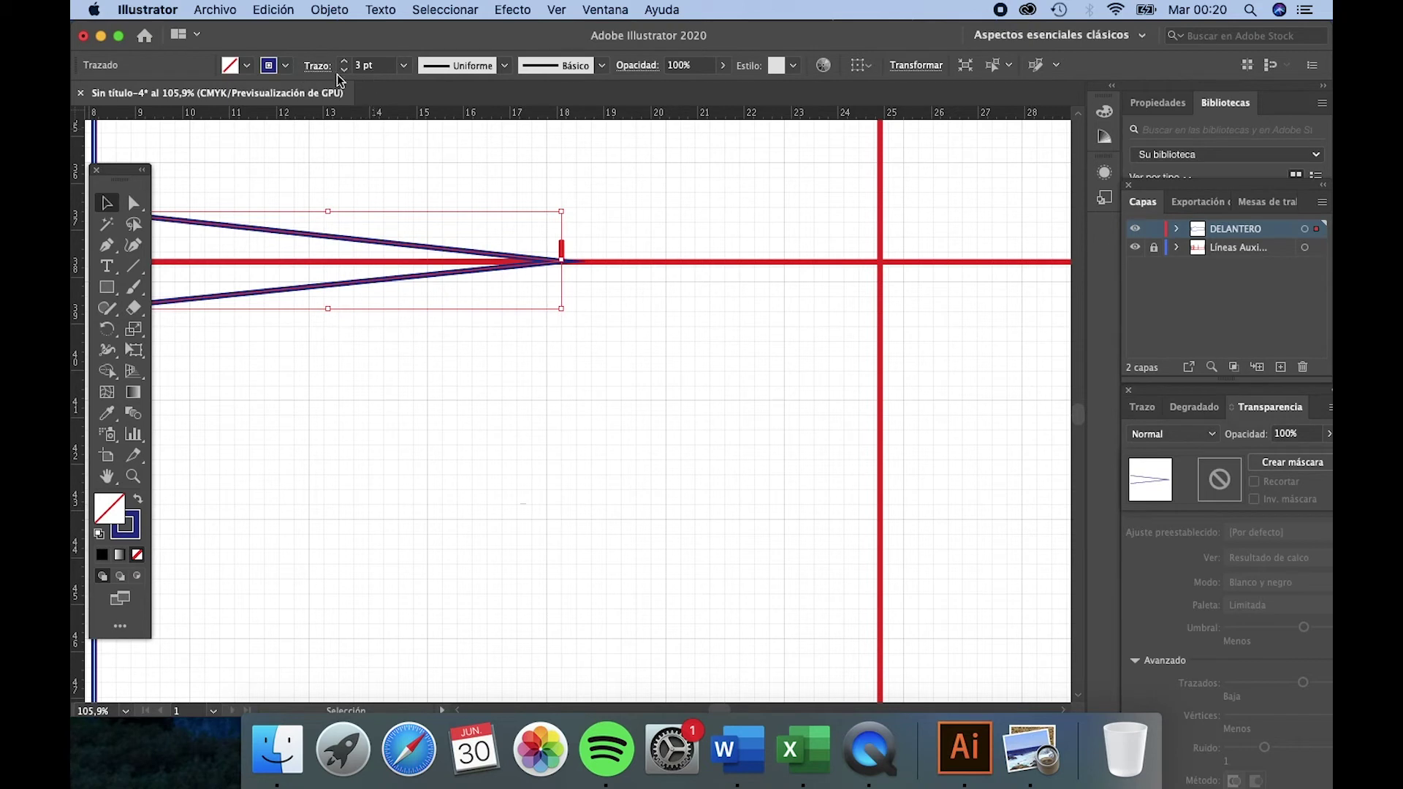
{"action": "left_click", "coordinate": [314, 65]}
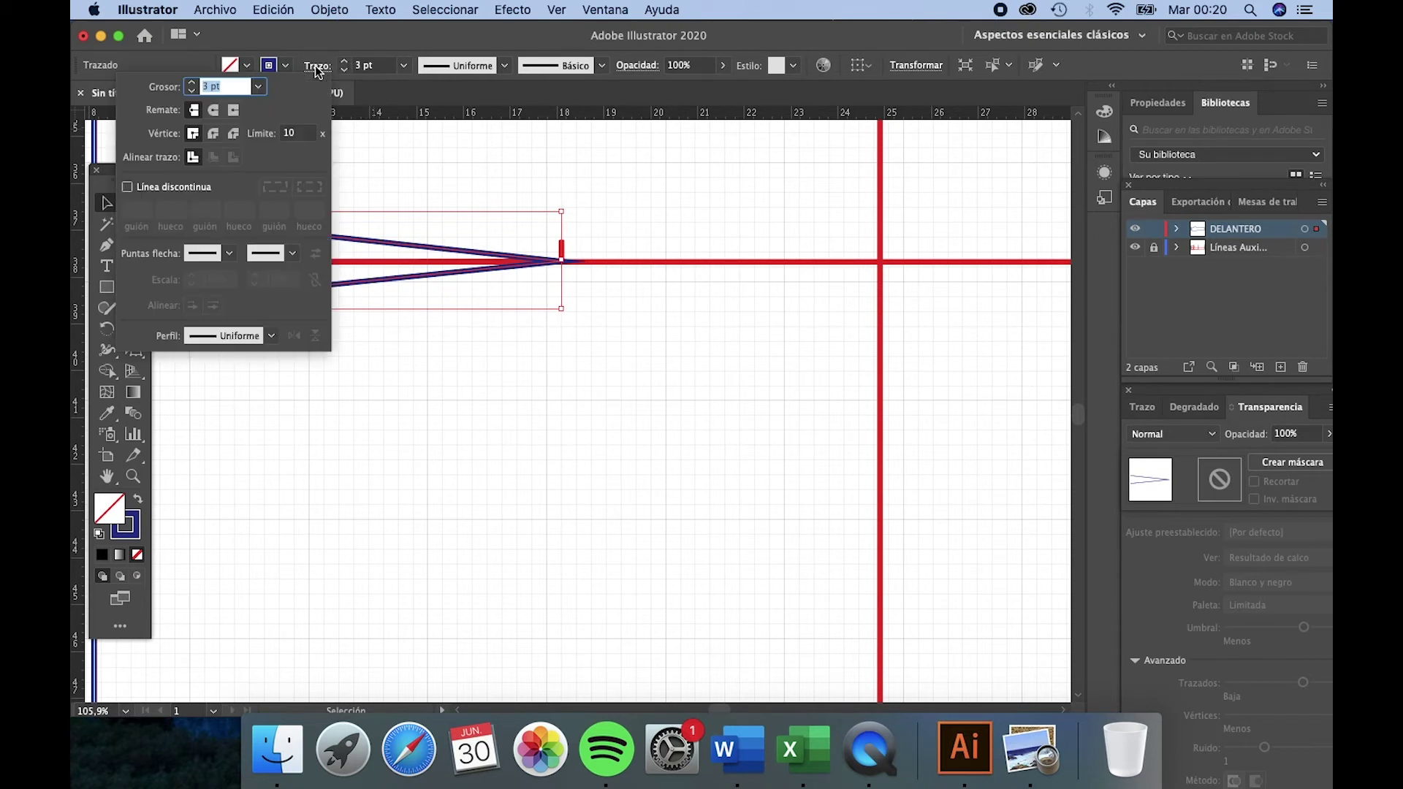
{"action": "left_click", "coordinate": [215, 111]}
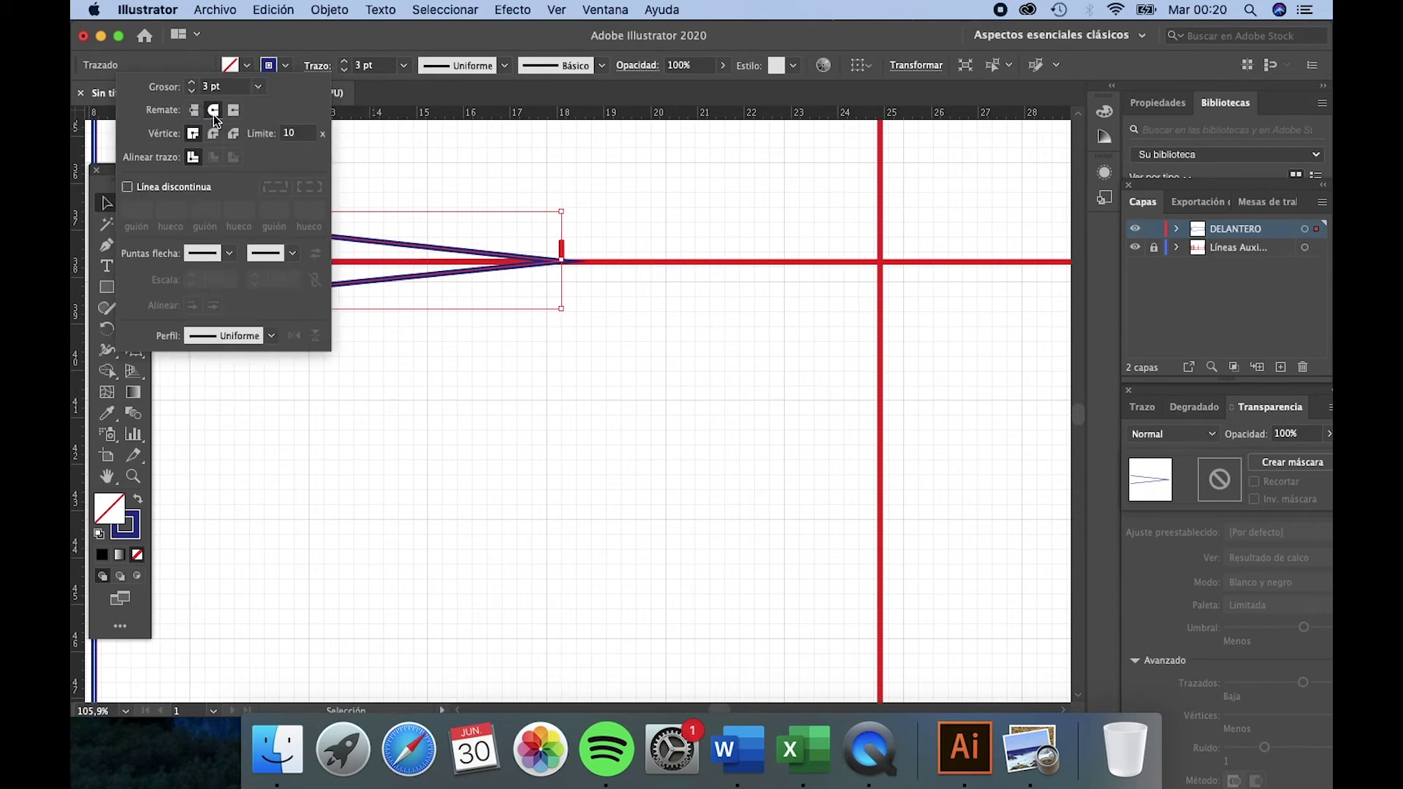
{"action": "left_click", "coordinate": [214, 134]}
{"action": "left_click", "coordinate": [233, 111]}
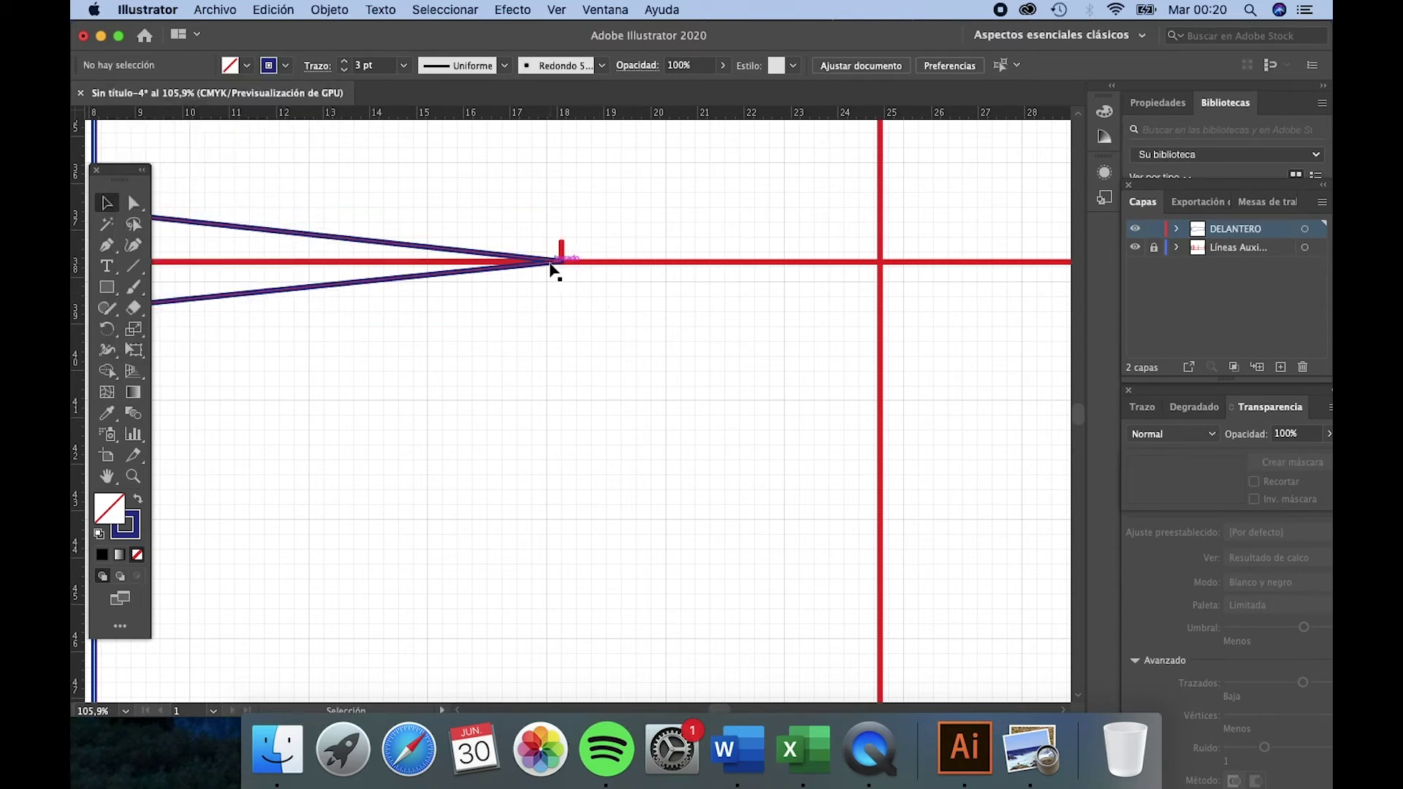
{"action": "left_click", "coordinate": [586, 282]}
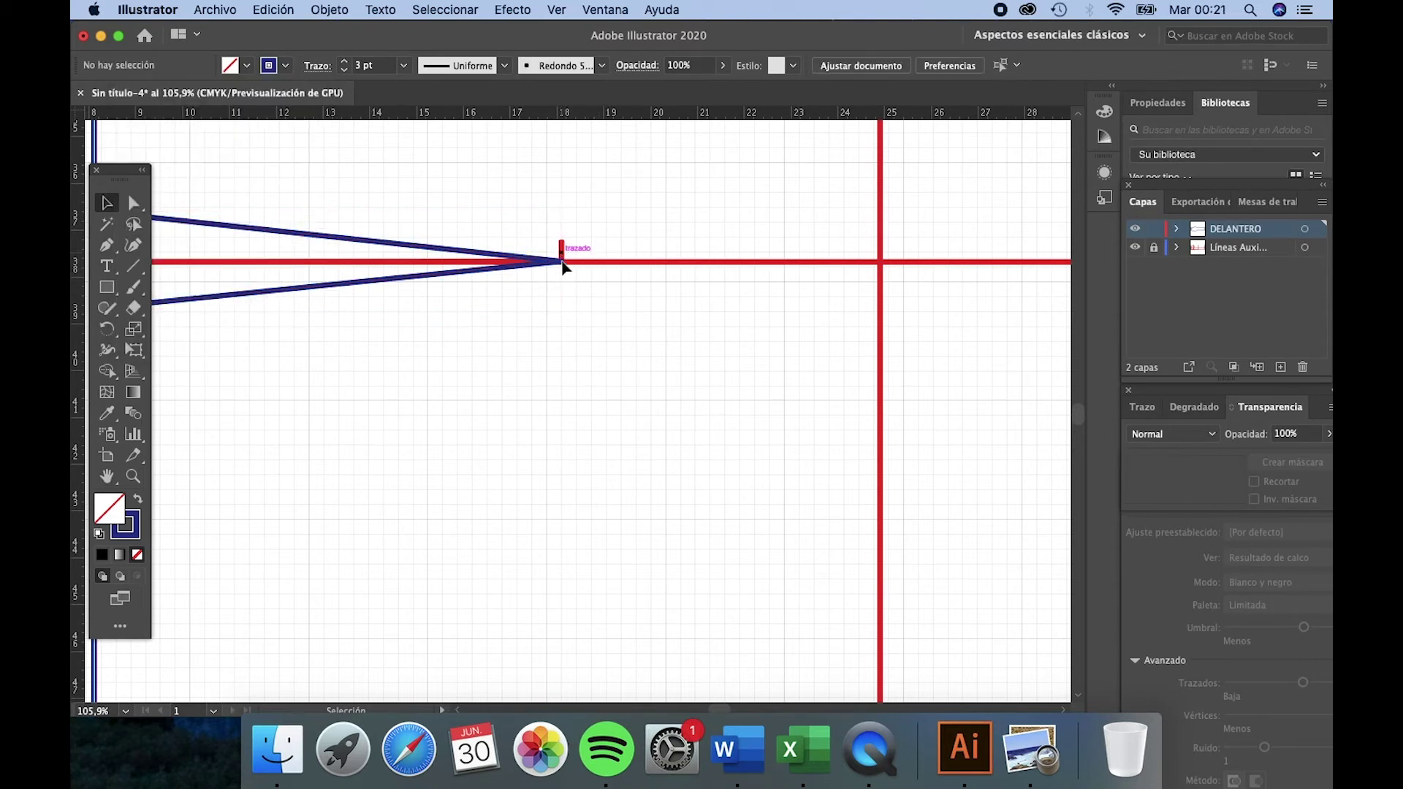
Step: Move the dart's upper waist anchor onto the upper red tick with direct selection
{"action": "scroll", "coordinate": [714, 707], "scroll_direction": "left", "scroll_amount": 10}
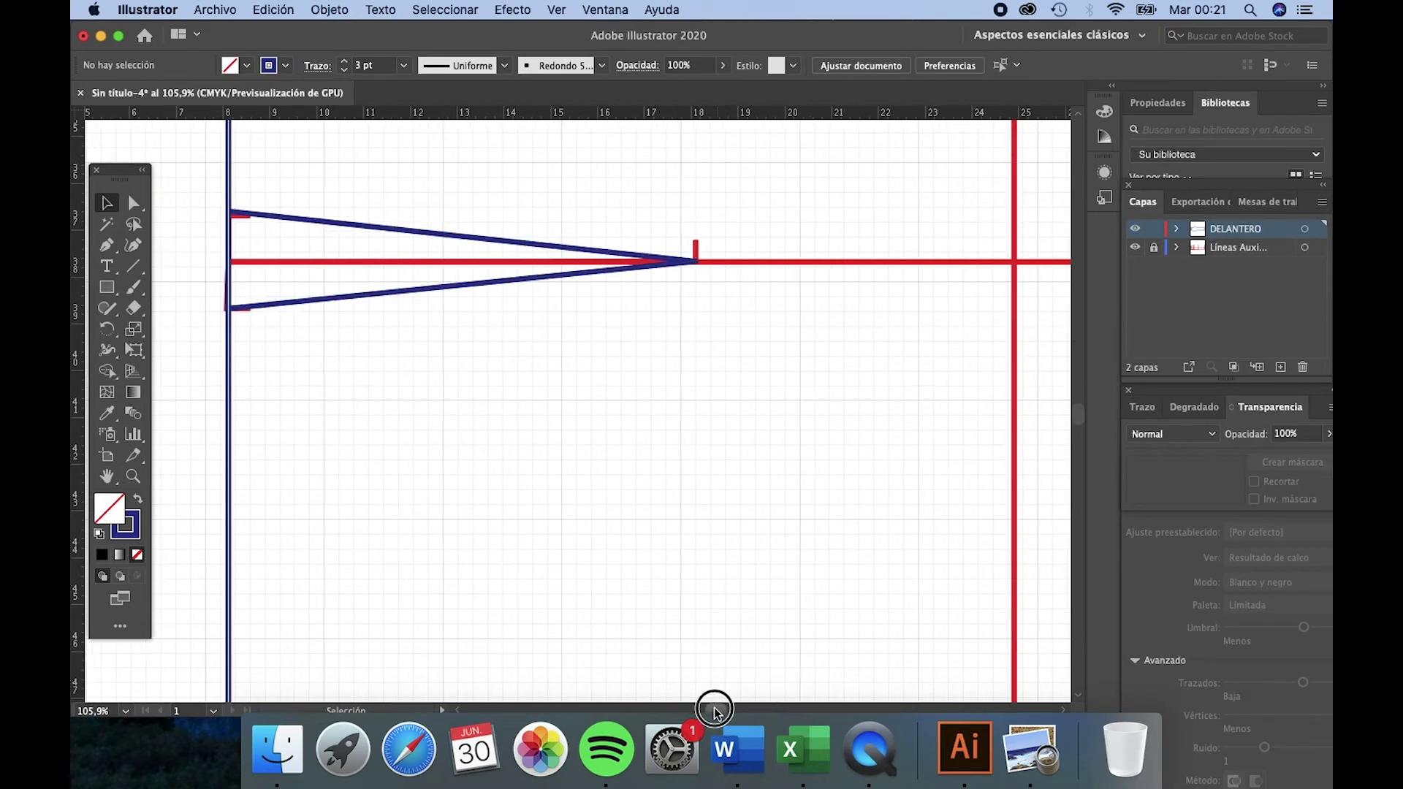
{"action": "left_click", "coordinate": [537, 218]}
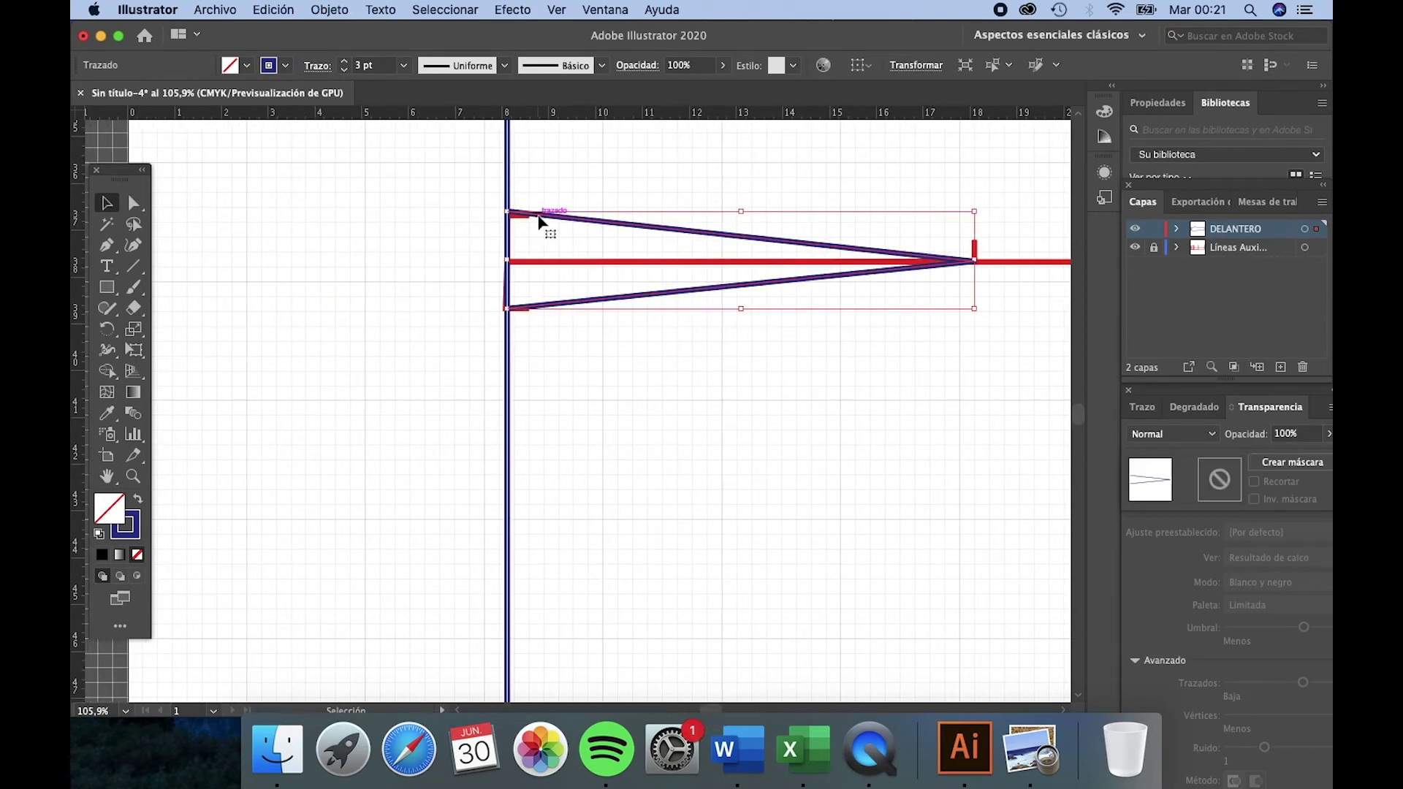
{"action": "left_click", "coordinate": [139, 207]}
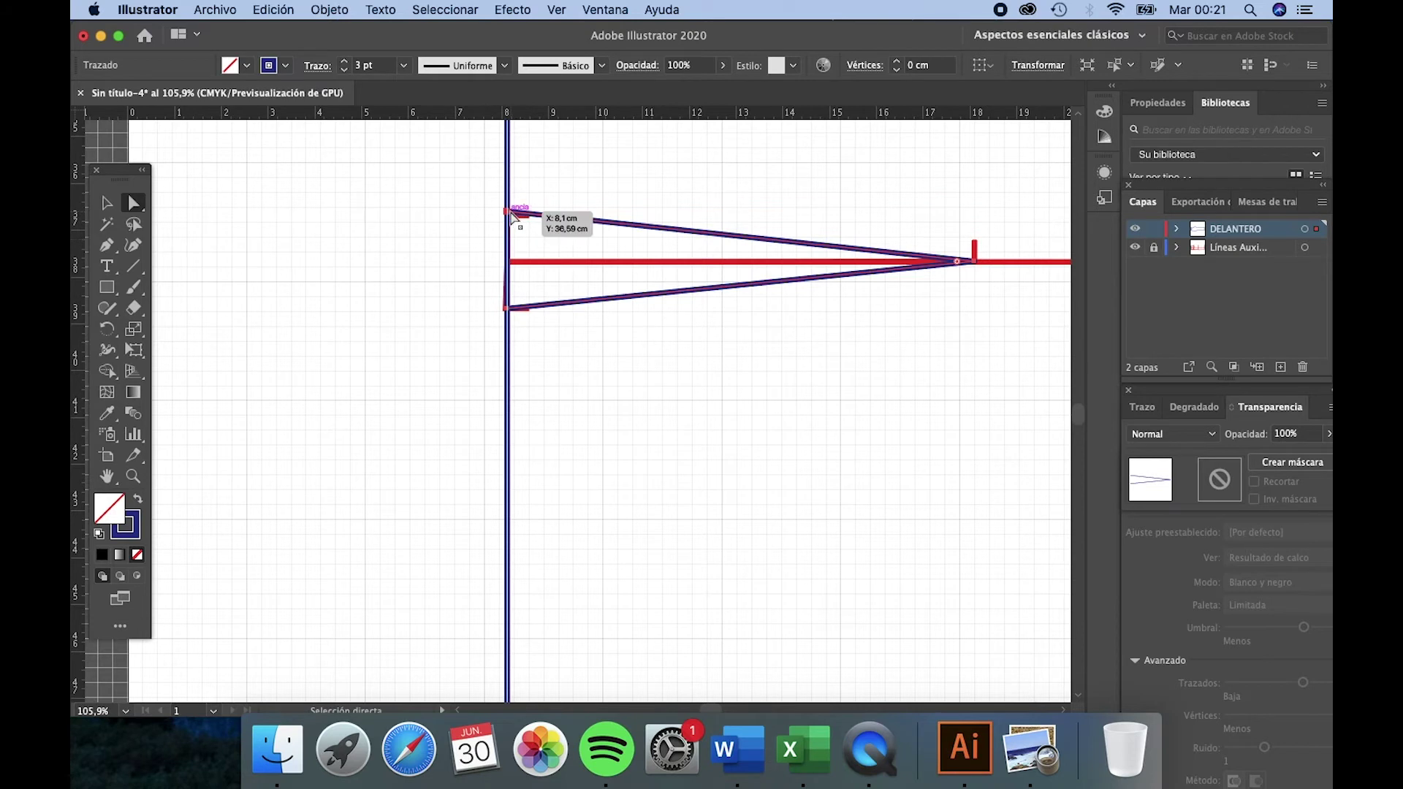
{"action": "left_click", "coordinate": [508, 214]}
{"action": "left_click_drag", "start_coordinate": [510, 217], "coordinate": [509, 216]}
{"action": "left_click", "coordinate": [441, 299]}
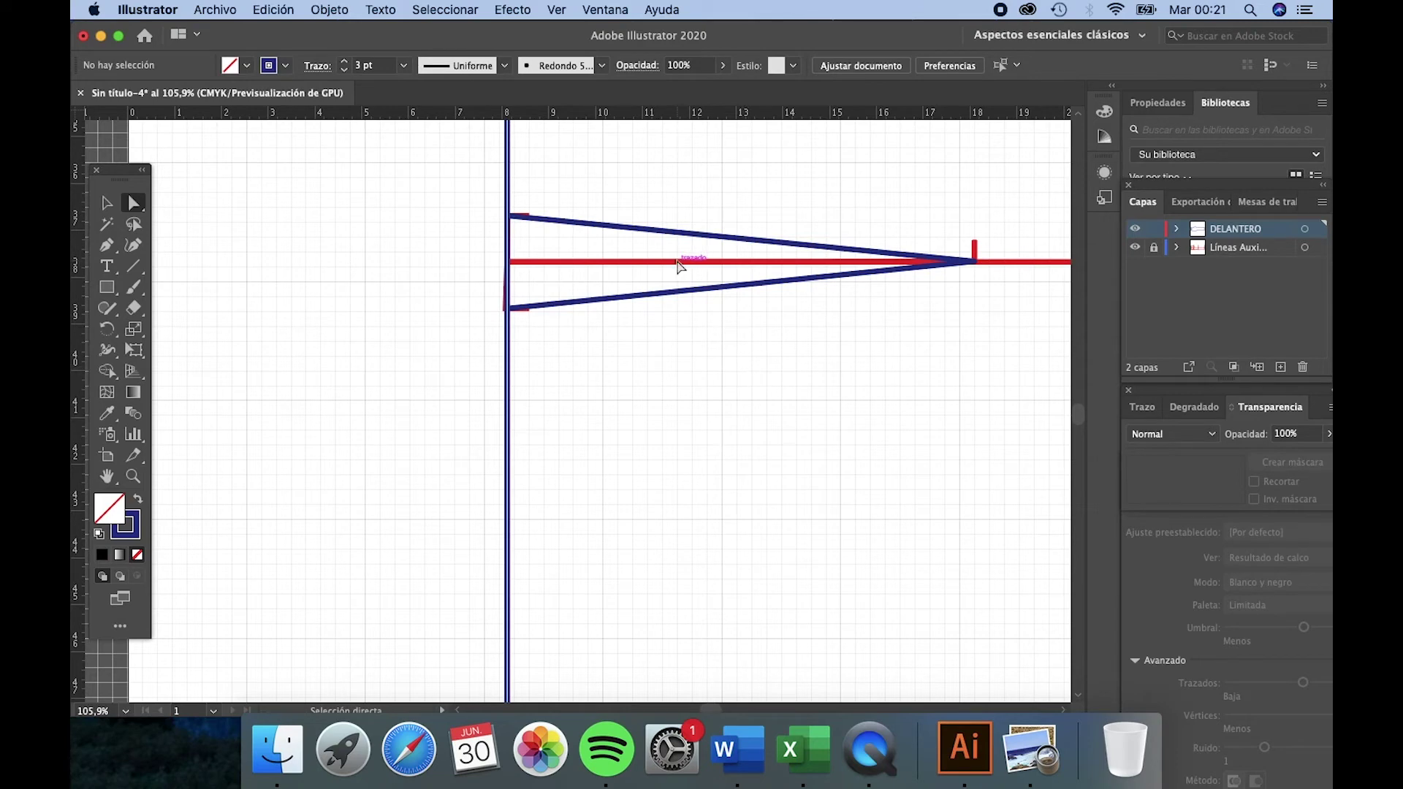
{"action": "scroll", "coordinate": [648, 207], "scroll_direction": "up", "scroll_amount": 5}
{"action": "scroll", "coordinate": [645, 238], "scroll_direction": "down", "scroll_amount": 10}
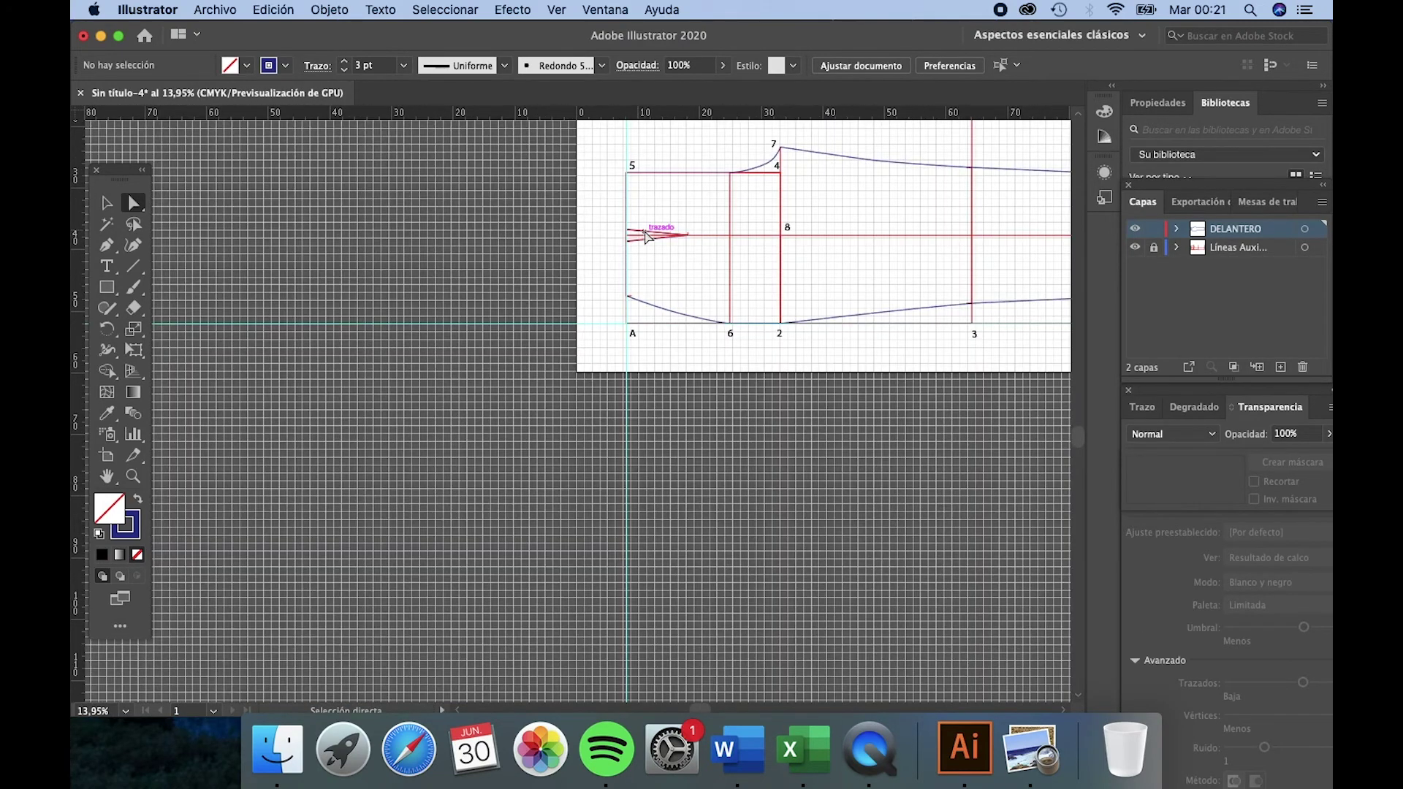
Step: Lock the DELANTERO layer and unlock the auxiliary lines layer
{"action": "left_click", "coordinate": [1064, 710]}
{"action": "left_click", "coordinate": [1065, 710]}
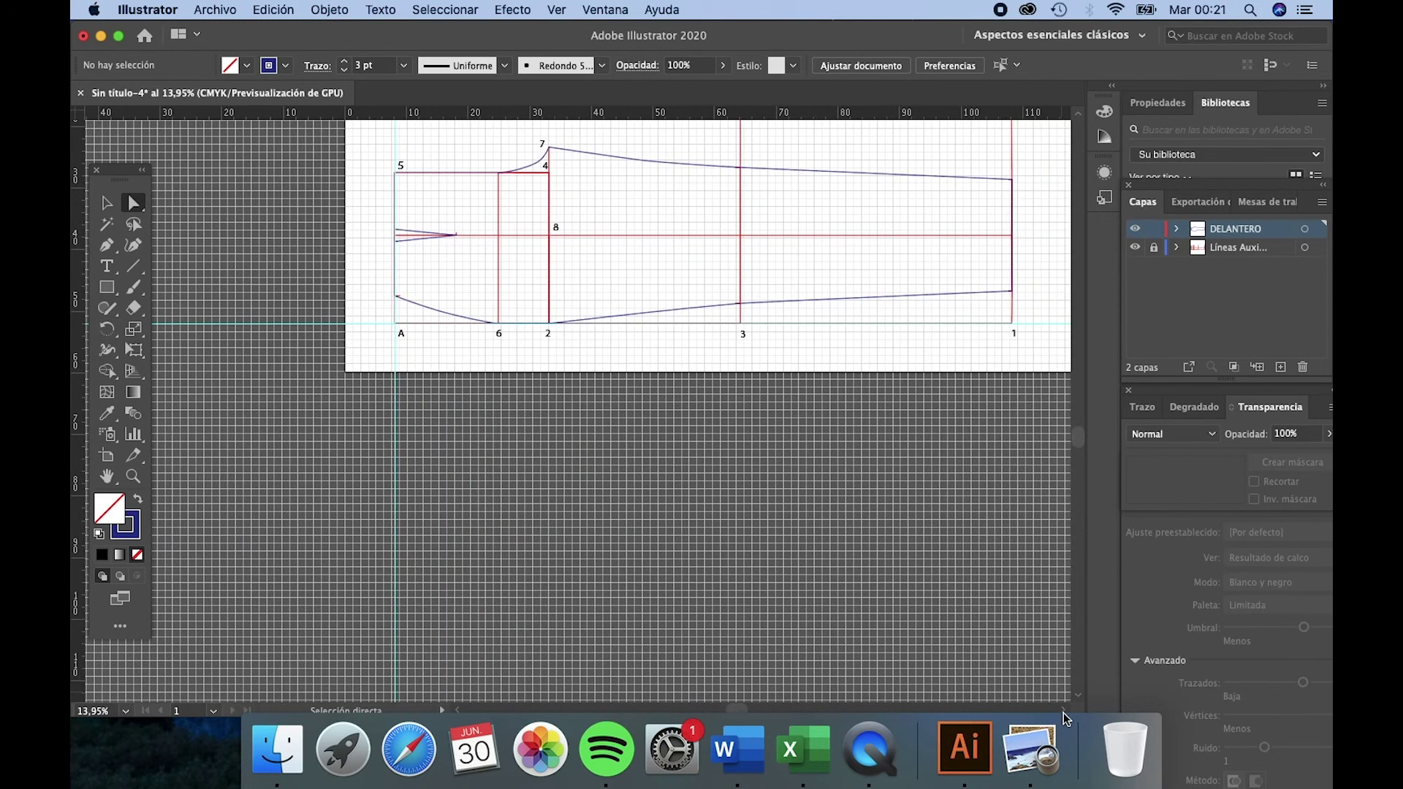
{"action": "left_click", "coordinate": [1080, 114]}
{"action": "left_click", "coordinate": [1155, 231]}
{"action": "left_click", "coordinate": [1155, 248]}
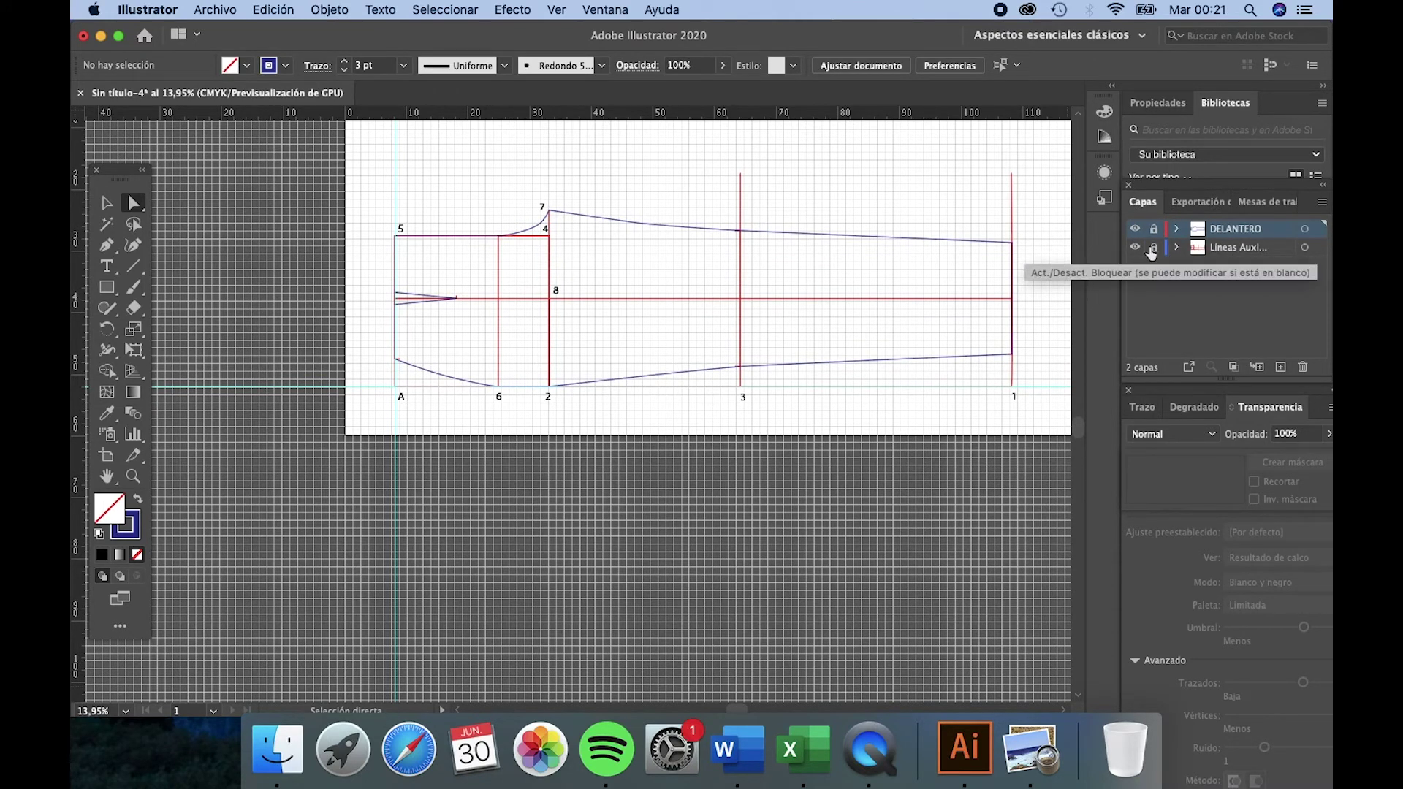
{"action": "left_click", "coordinate": [1155, 250]}
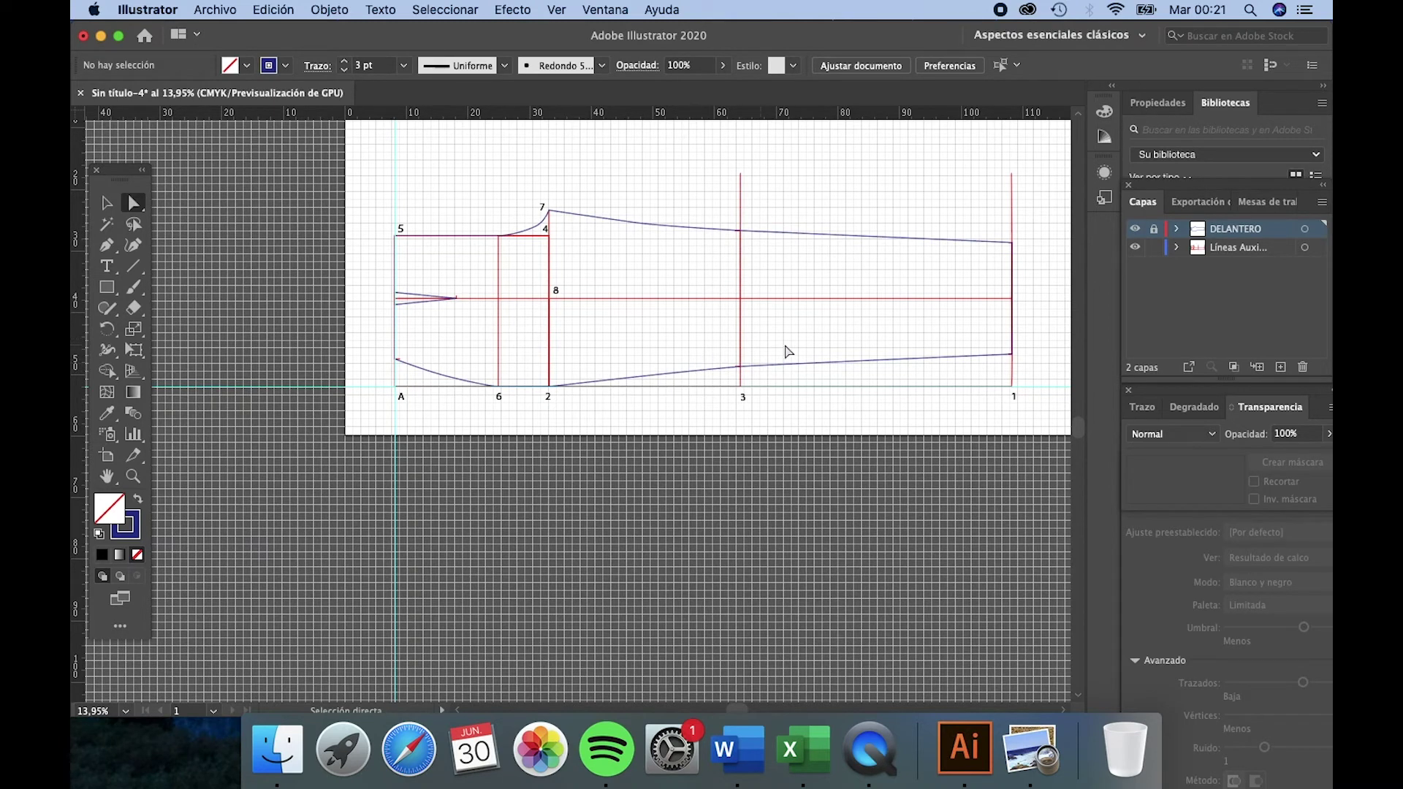
Step: Make the auxiliary lines layer active and set the Pen tool's stroke colour to red
{"action": "scroll", "coordinate": [745, 398], "scroll_direction": "up", "scroll_amount": 1}
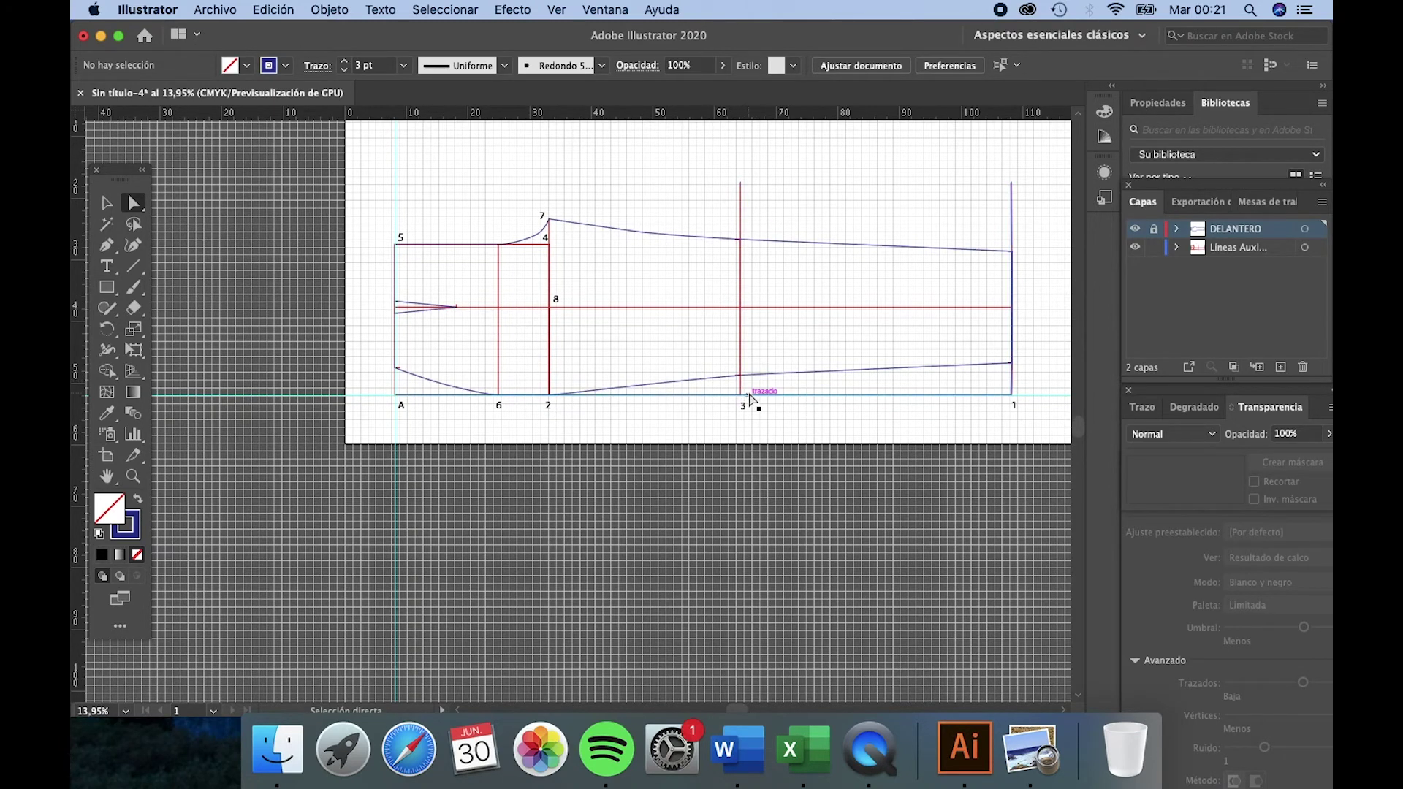
{"action": "scroll", "coordinate": [750, 397], "scroll_direction": "up", "scroll_amount": 5}
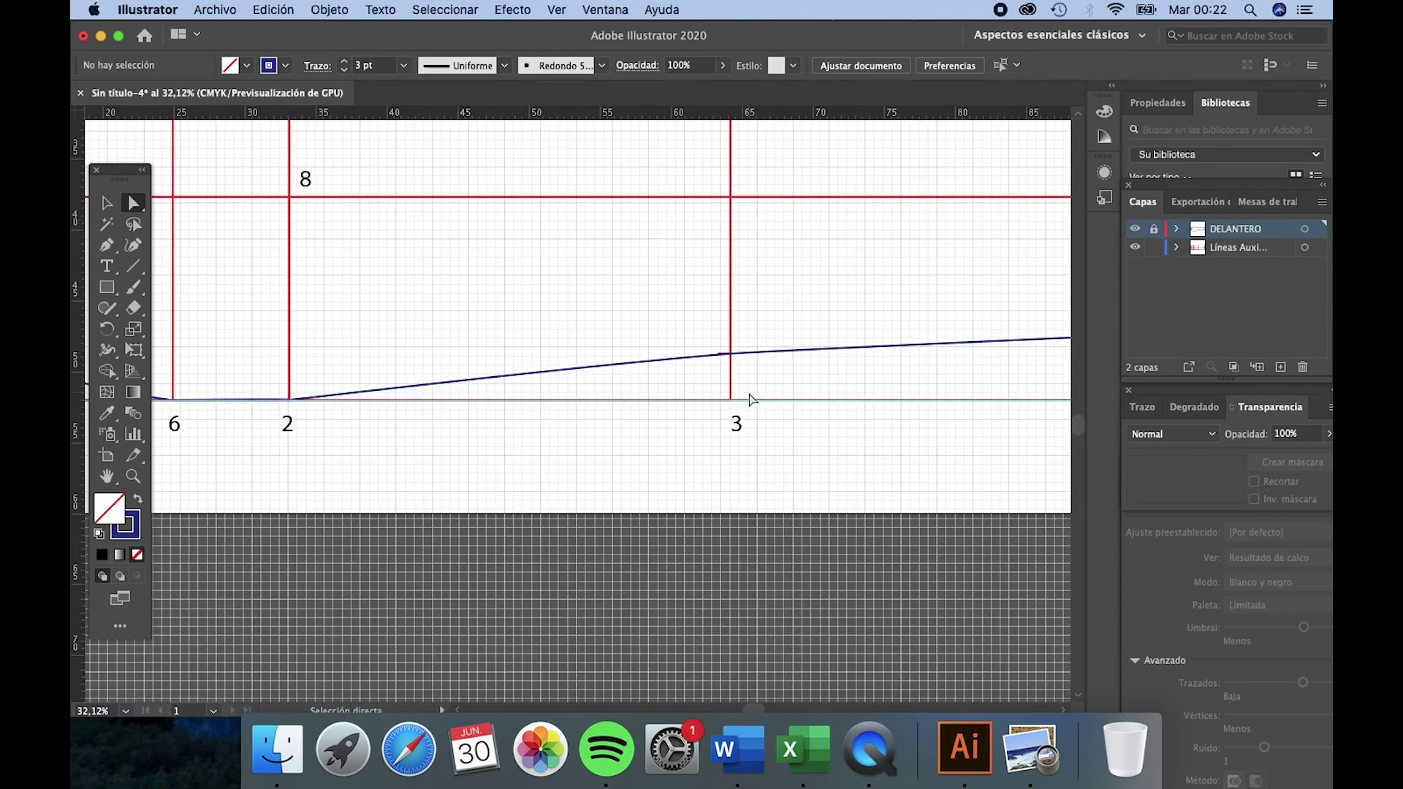
{"action": "scroll", "coordinate": [750, 398], "scroll_direction": "up", "scroll_amount": 5}
{"action": "scroll", "coordinate": [755, 396], "scroll_direction": "down", "scroll_amount": 1}
{"action": "scroll", "coordinate": [756, 396], "scroll_direction": "down", "scroll_amount": 1}
{"action": "left_click", "coordinate": [1240, 250]}
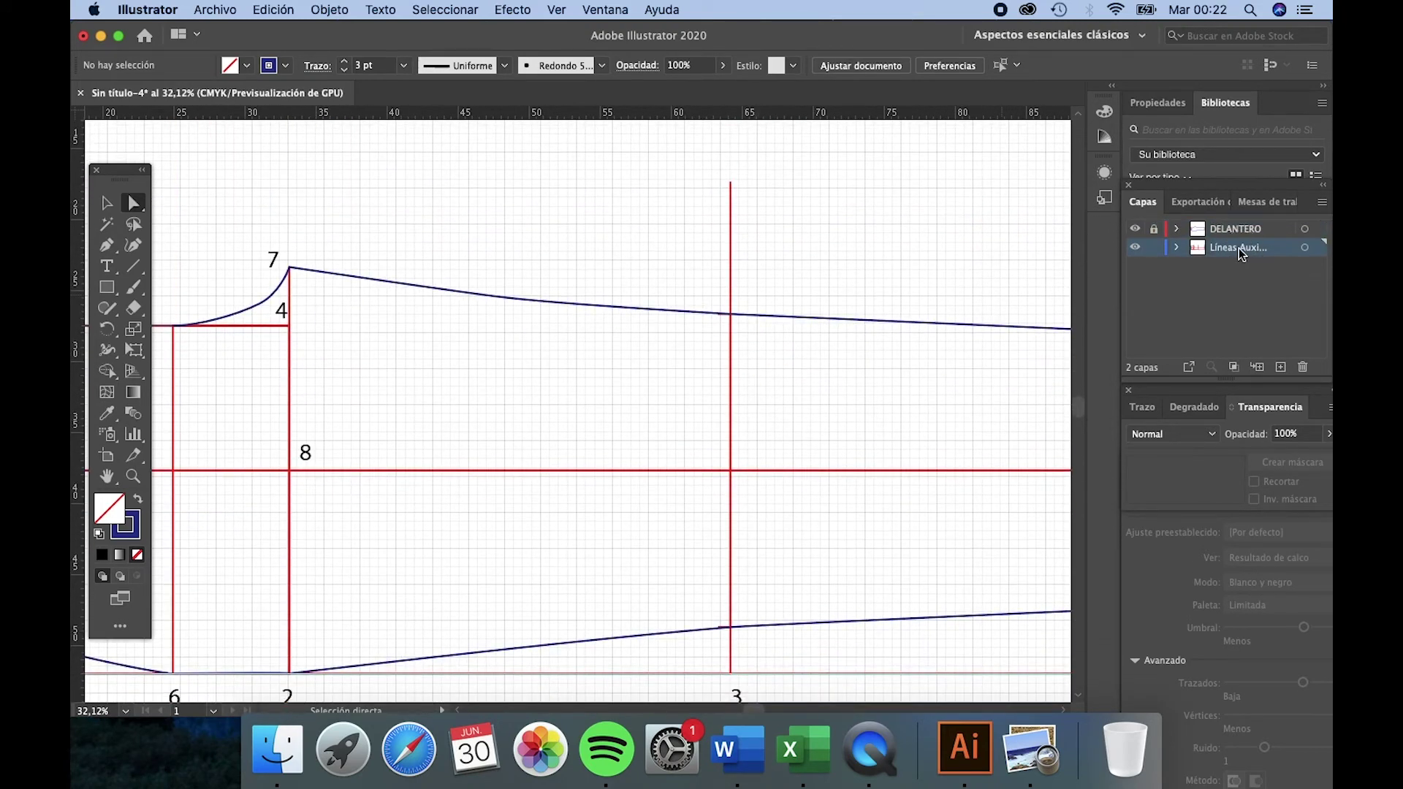
{"action": "left_click", "coordinate": [113, 248]}
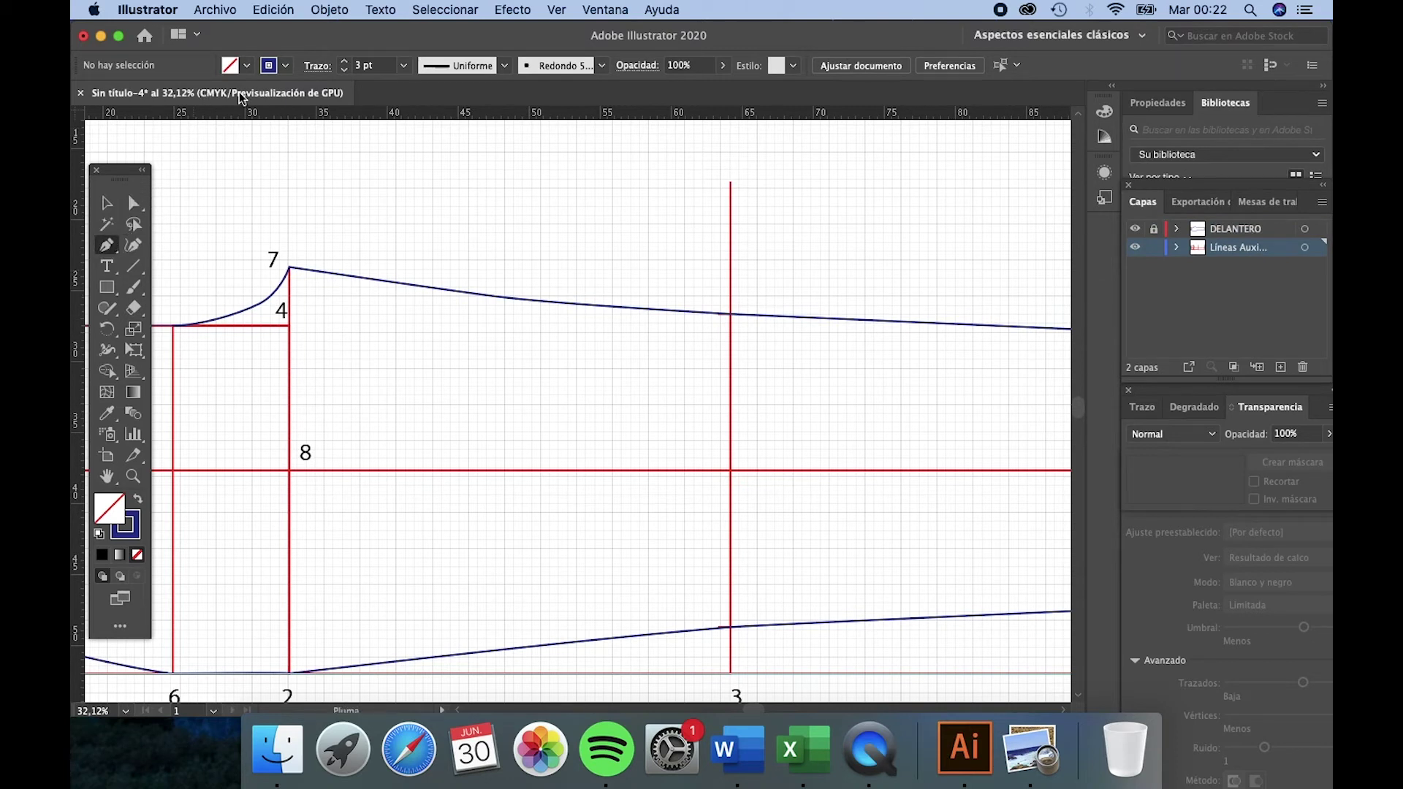
{"action": "left_click", "coordinate": [285, 65]}
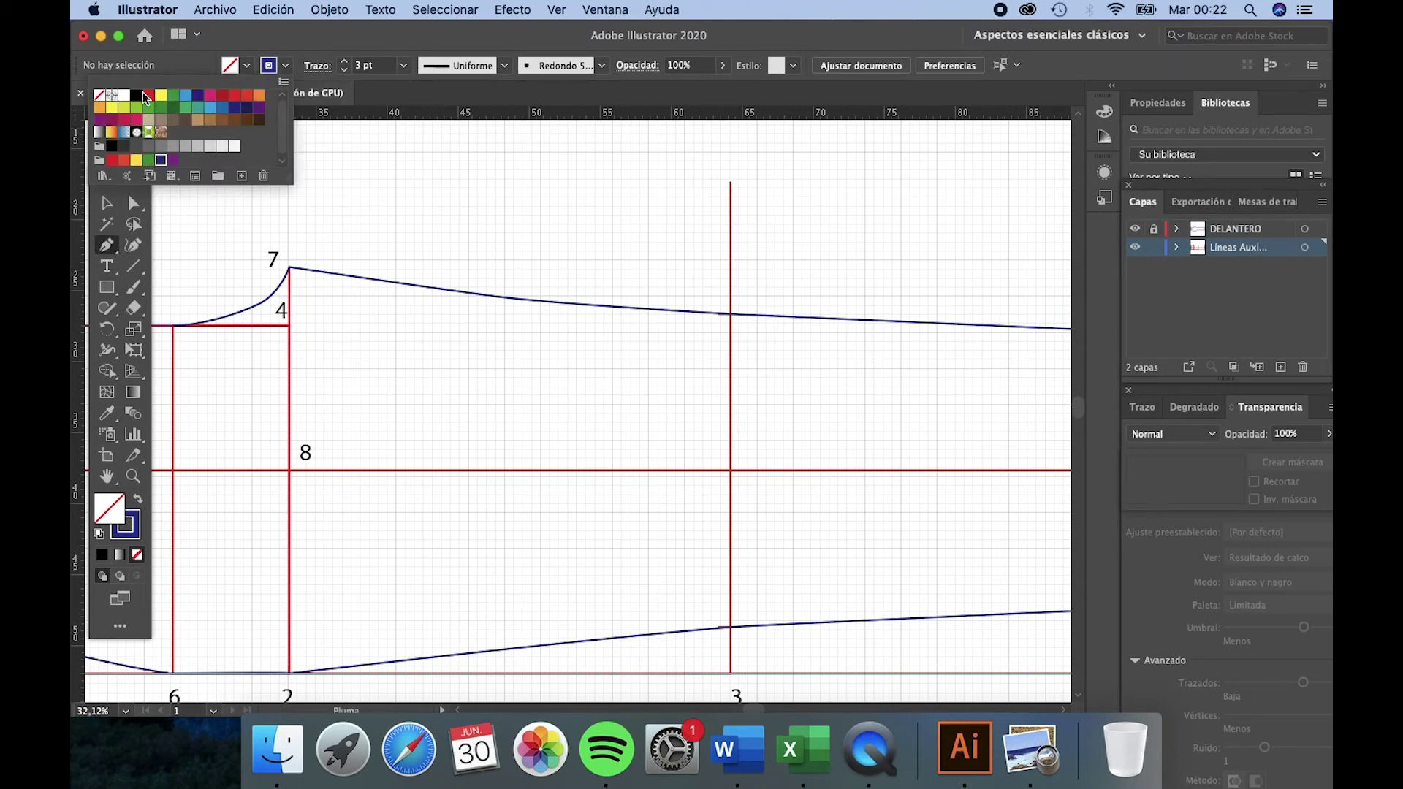
{"action": "left_click", "coordinate": [149, 95]}
Step: Draw a red mark about 2 cm down line 3 from the lower blue outline, ending in a short sideways tick
{"action": "left_click", "coordinate": [730, 627]}
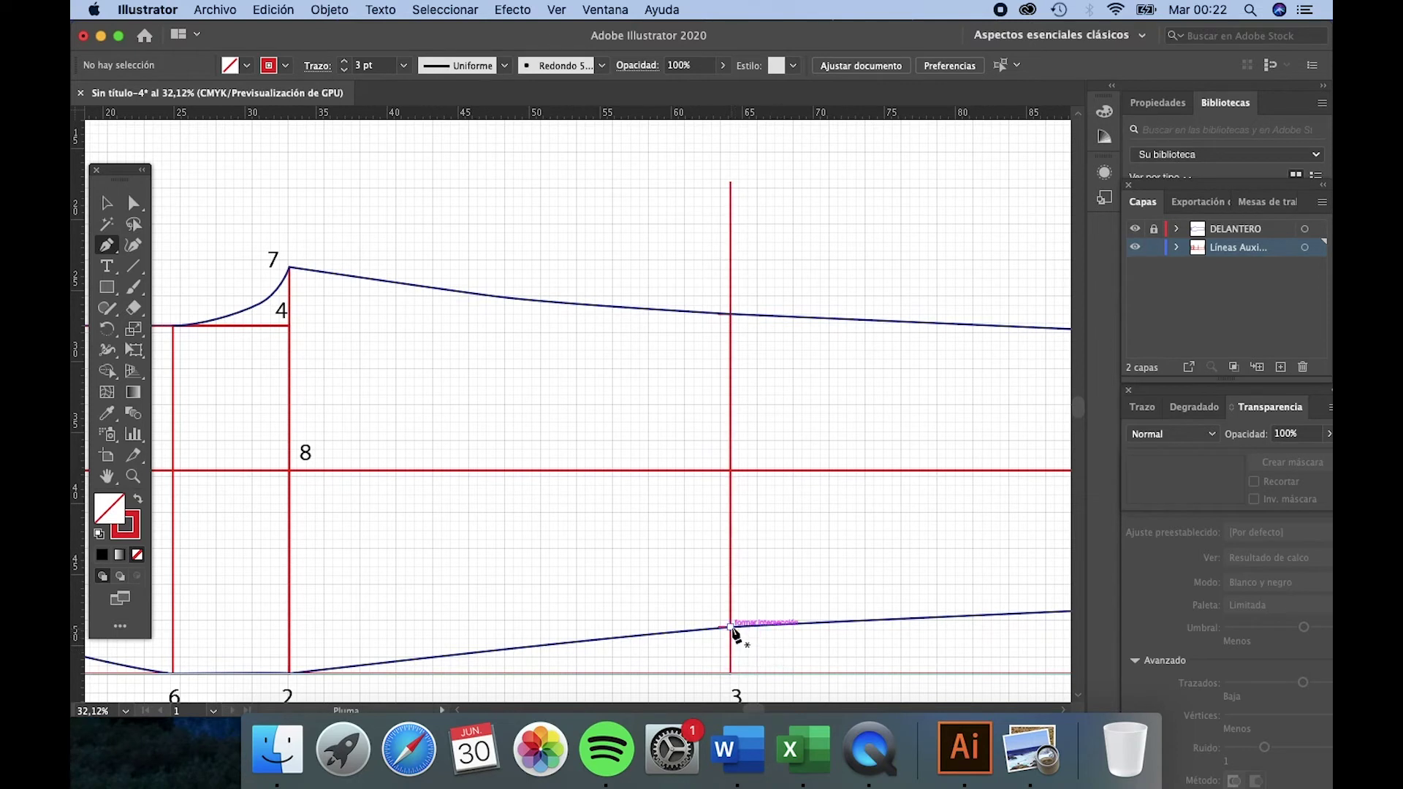
{"action": "left_click", "coordinate": [730, 627]}
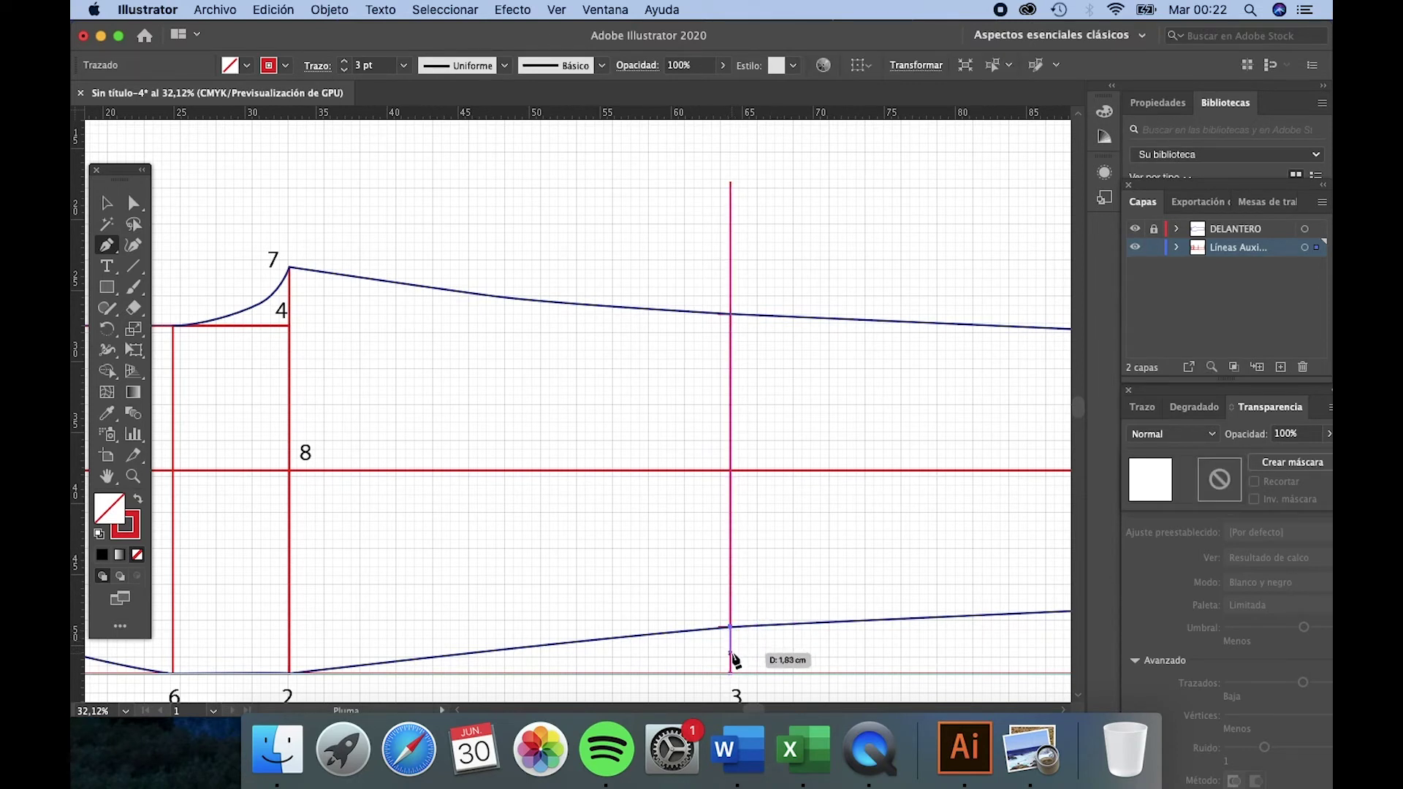
{"action": "left_click", "coordinate": [730, 654]}
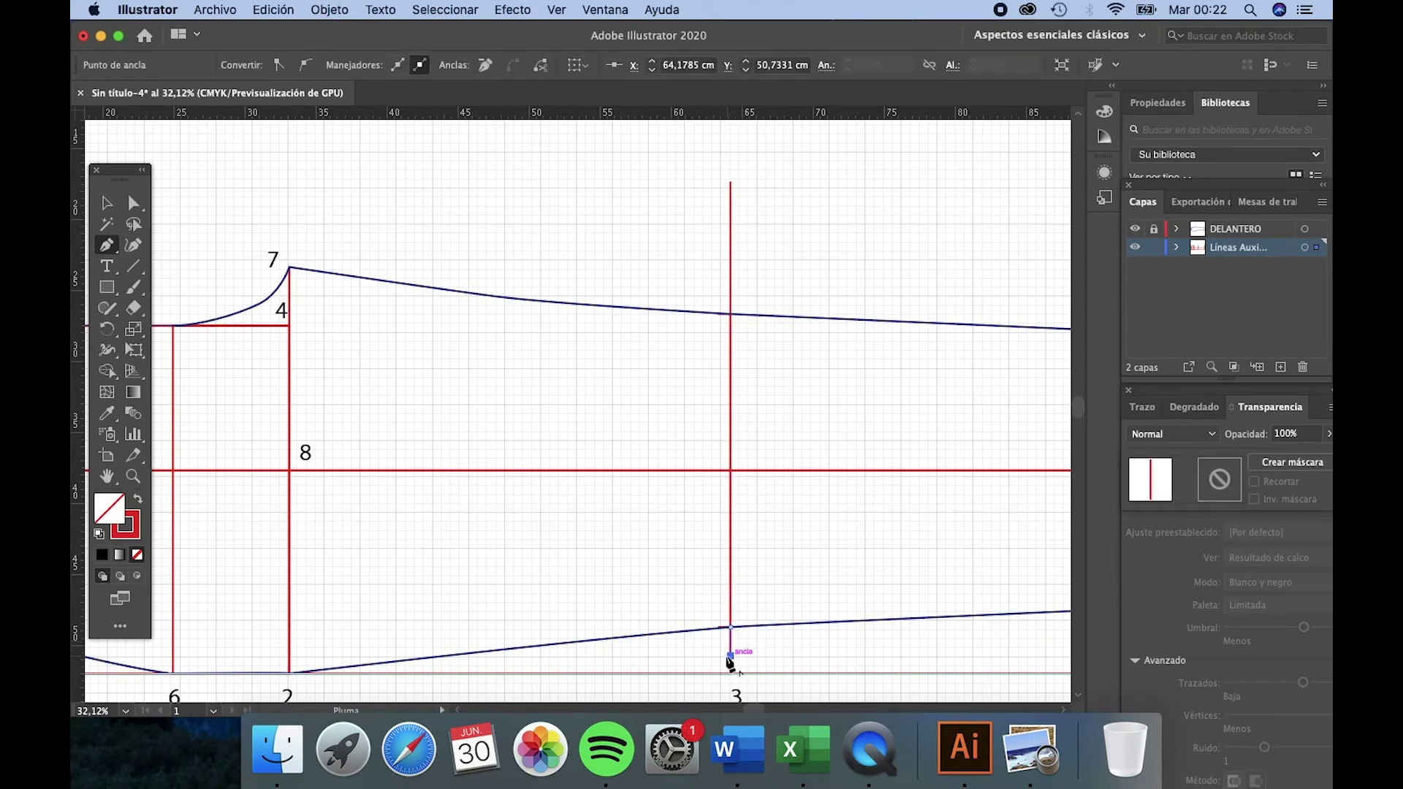
{"action": "left_click", "coordinate": [723, 655]}
{"action": "key", "text": "v"}
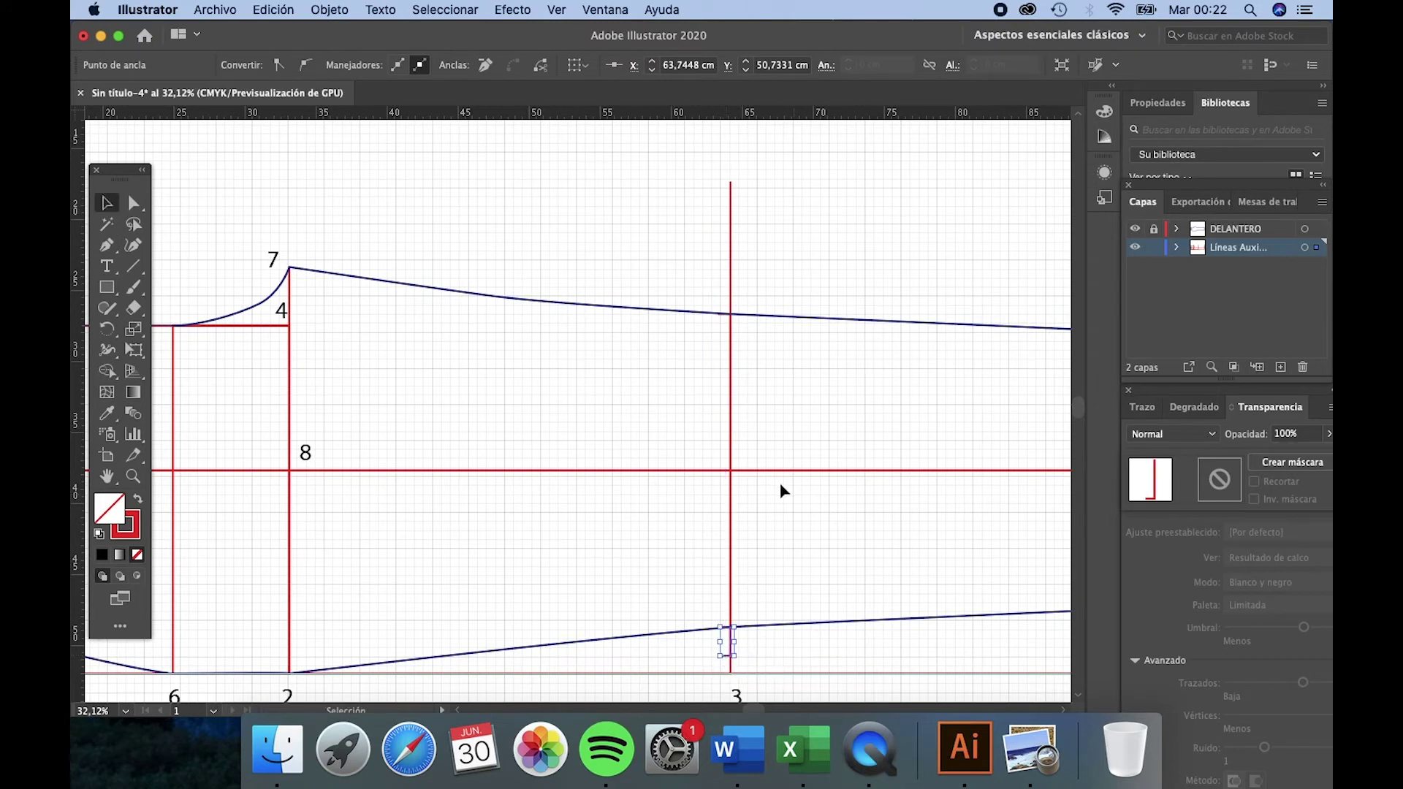
Step: Draw a red mark about 2 cm up line 3 from the upper blue outline, ending in a short sideways tick
{"action": "key", "text": "p"}
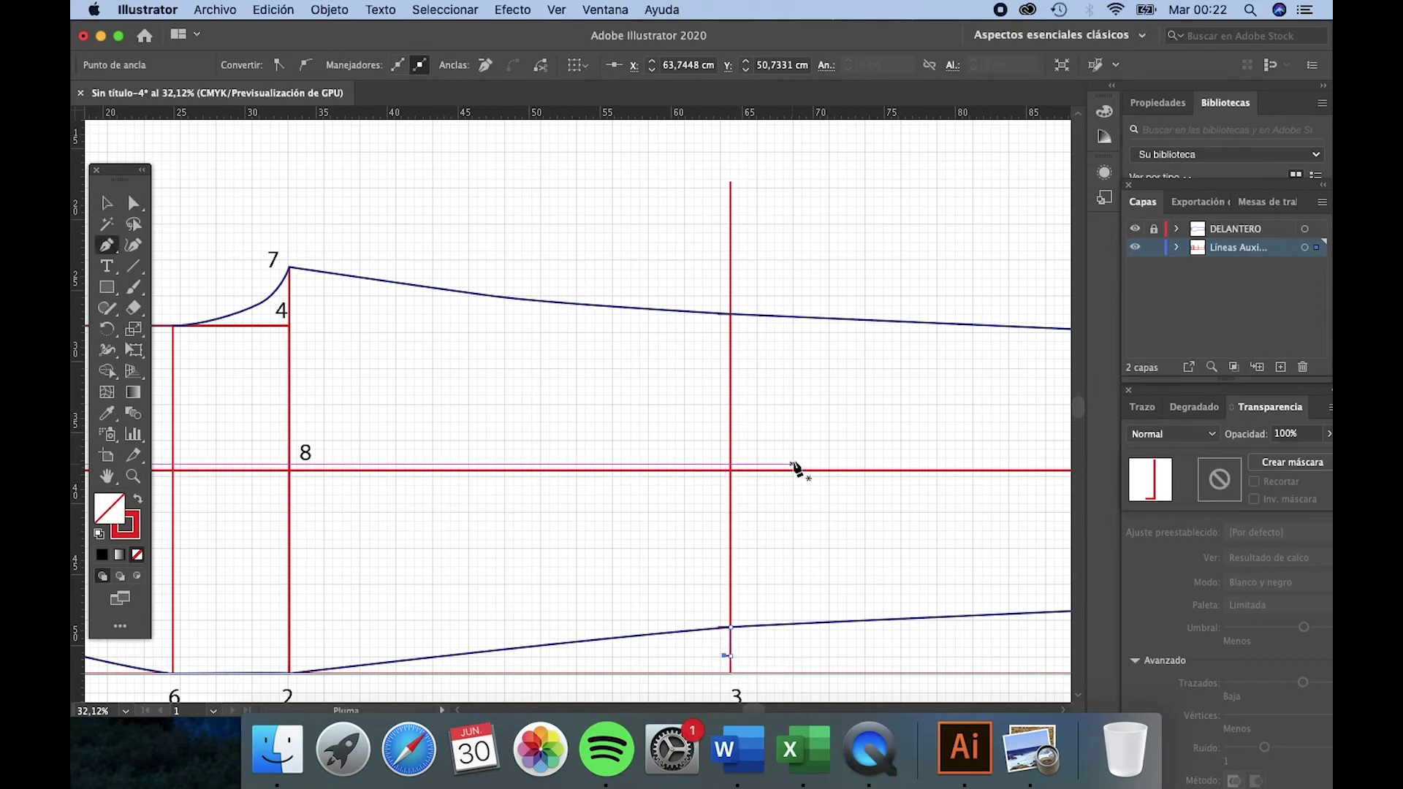
{"action": "left_click", "coordinate": [732, 314]}
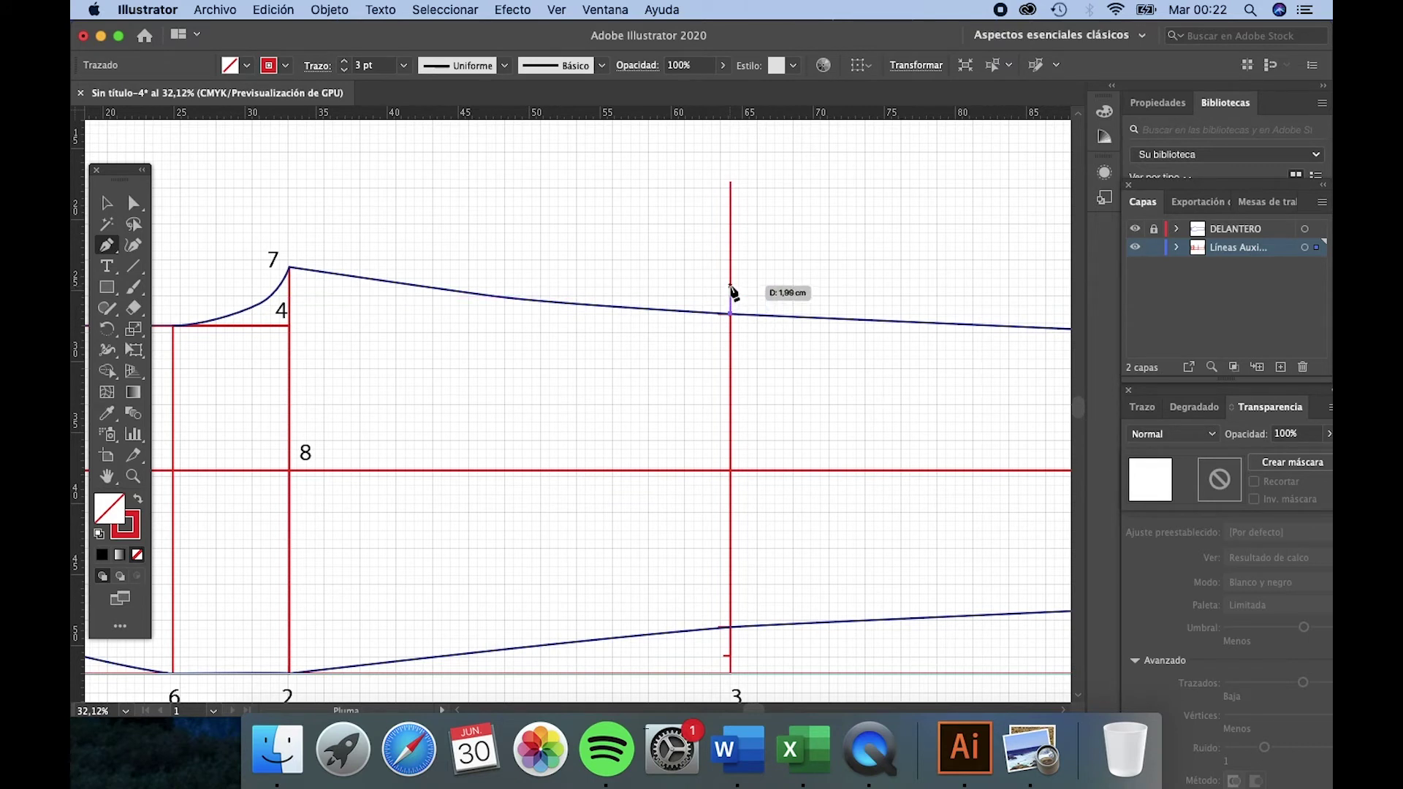
{"action": "left_click", "coordinate": [731, 288]}
{"action": "key", "text": "v"}
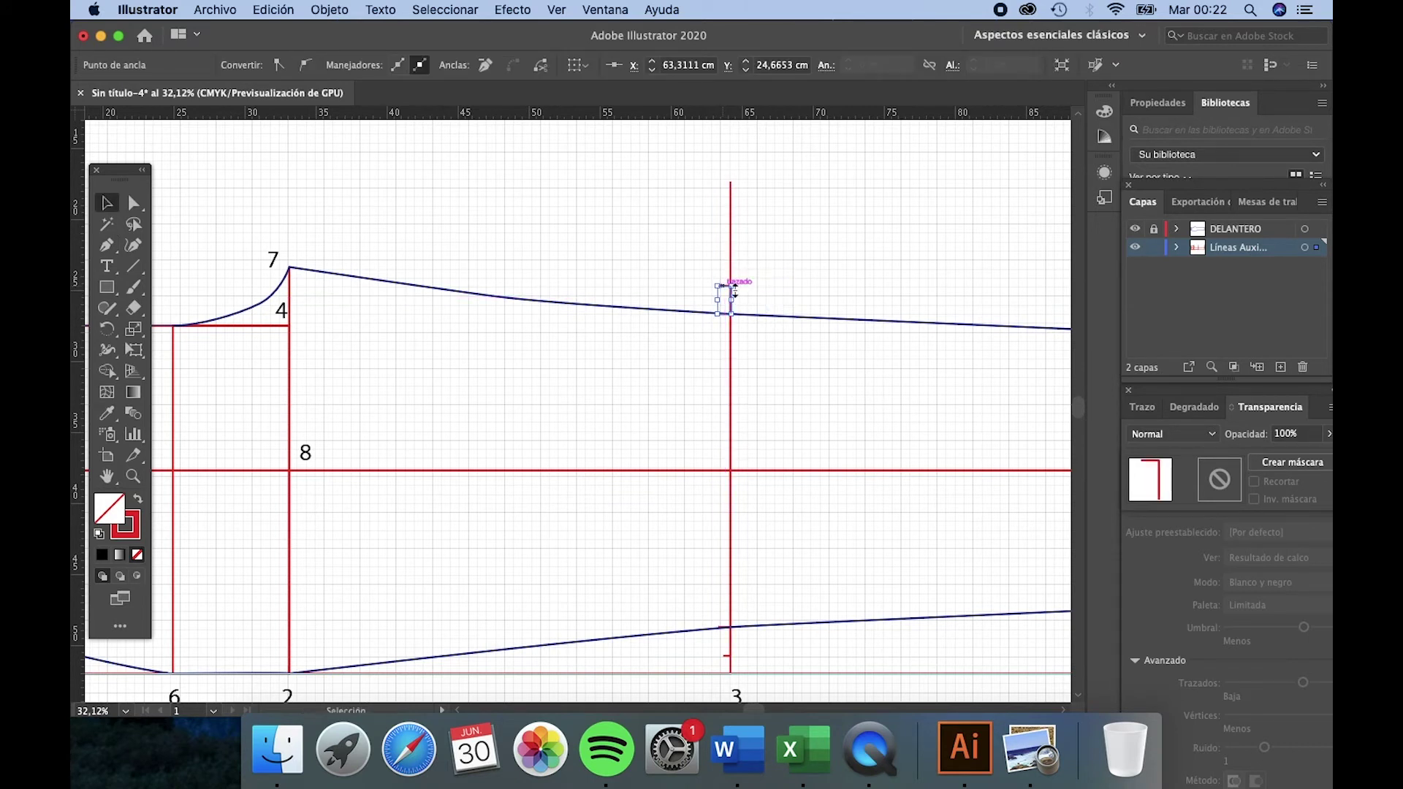
{"action": "left_click", "coordinate": [989, 664]}
Step: Start a red Pen mark at the blue hem's upper corner, running upward along line 1
{"action": "left_click", "coordinate": [1064, 709]}
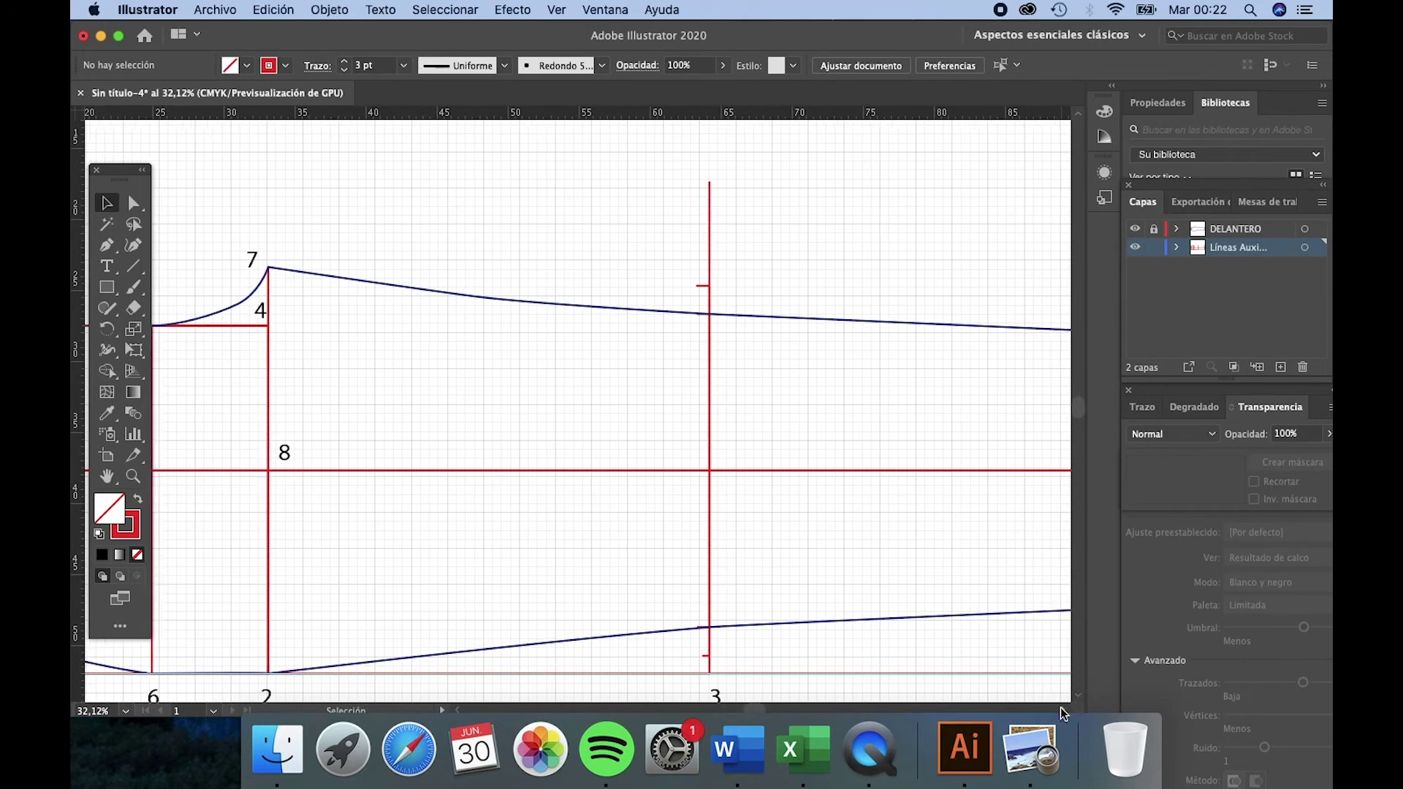
{"action": "left_click", "coordinate": [1063, 710]}
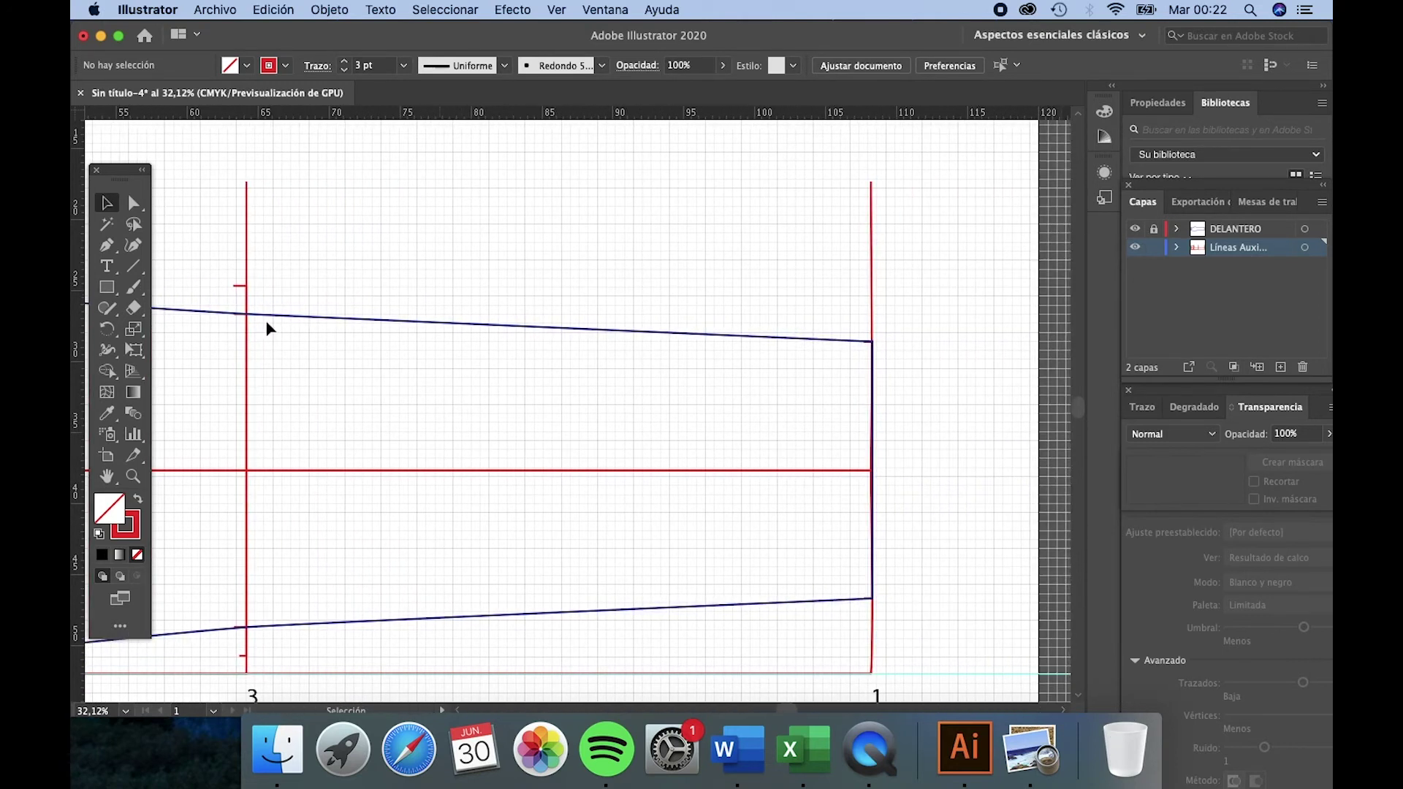
{"action": "left_click", "coordinate": [106, 246]}
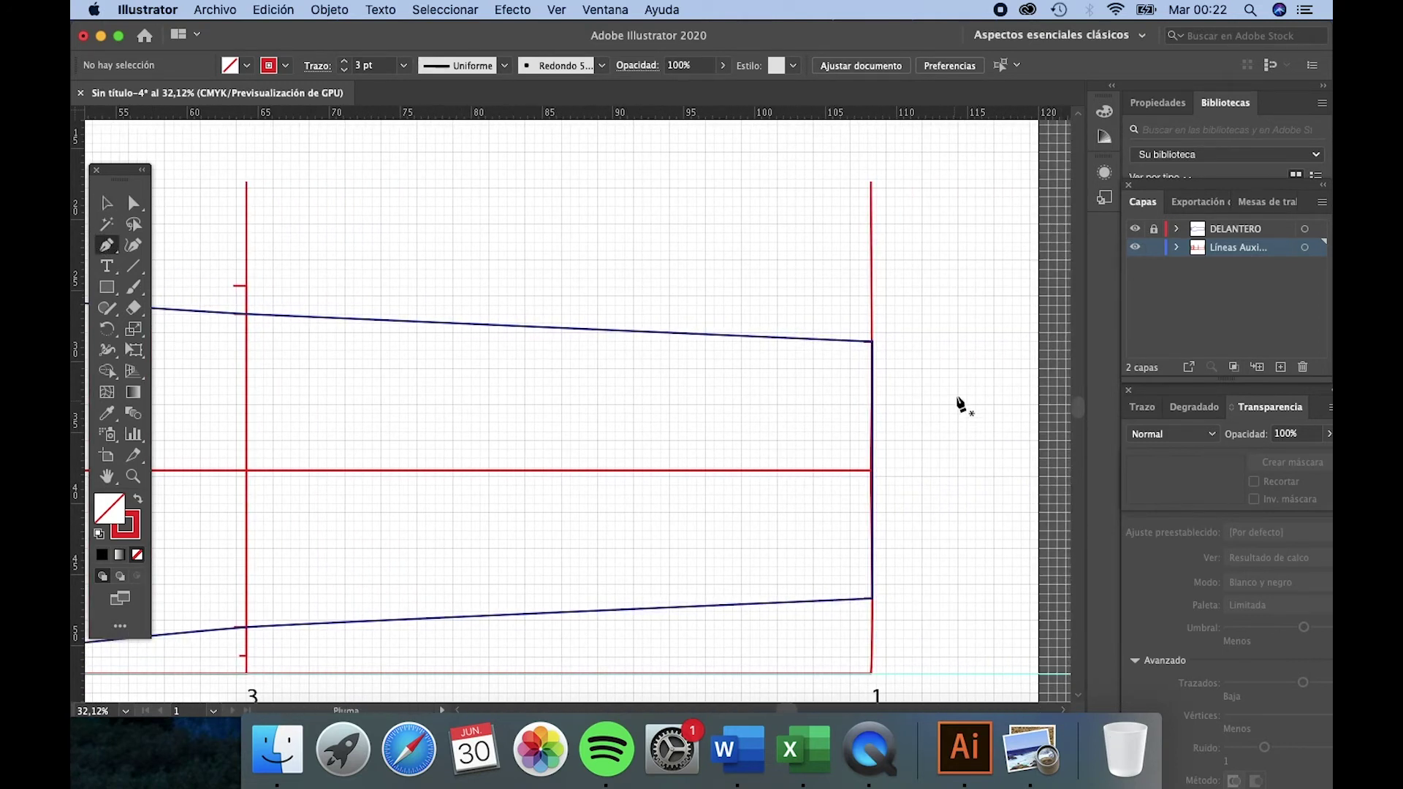
{"action": "left_click", "coordinate": [872, 341]}
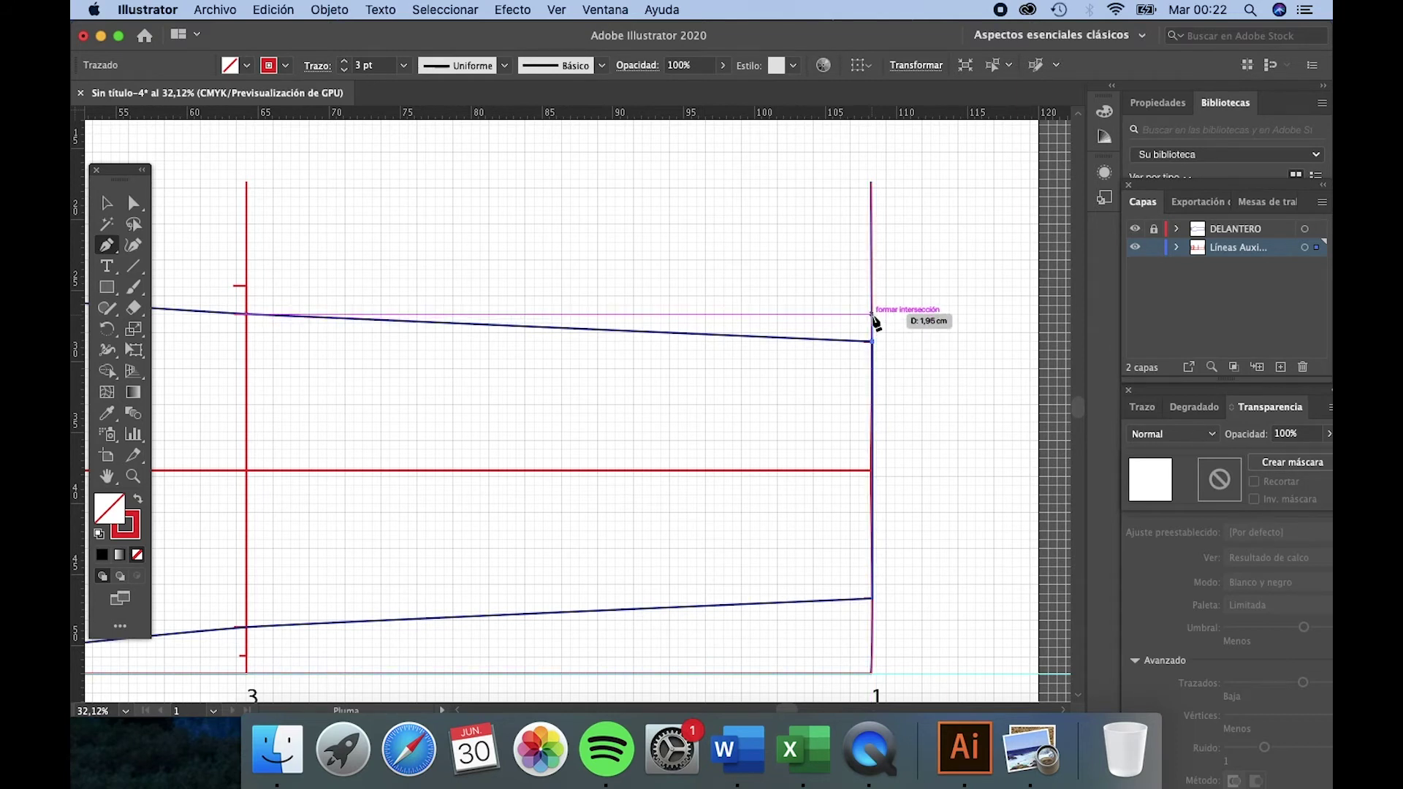
Step: On the hem line at point 1, mark about 1.95 cm above the front outline's upper corner with a short tick
{"action": "left_click", "coordinate": [873, 314]}
{"action": "left_click", "coordinate": [860, 313]}
{"action": "scroll", "coordinate": [870, 438], "scroll_direction": "down", "scroll_amount": 1}
{"action": "key", "text": "v"}
Step: Mark about 2.02 cm below the front outline's lower corner on the hem line with a short tick
{"action": "key", "text": "p"}
{"action": "left_click_drag", "start_coordinate": [873, 596], "coordinate": [875, 627]}
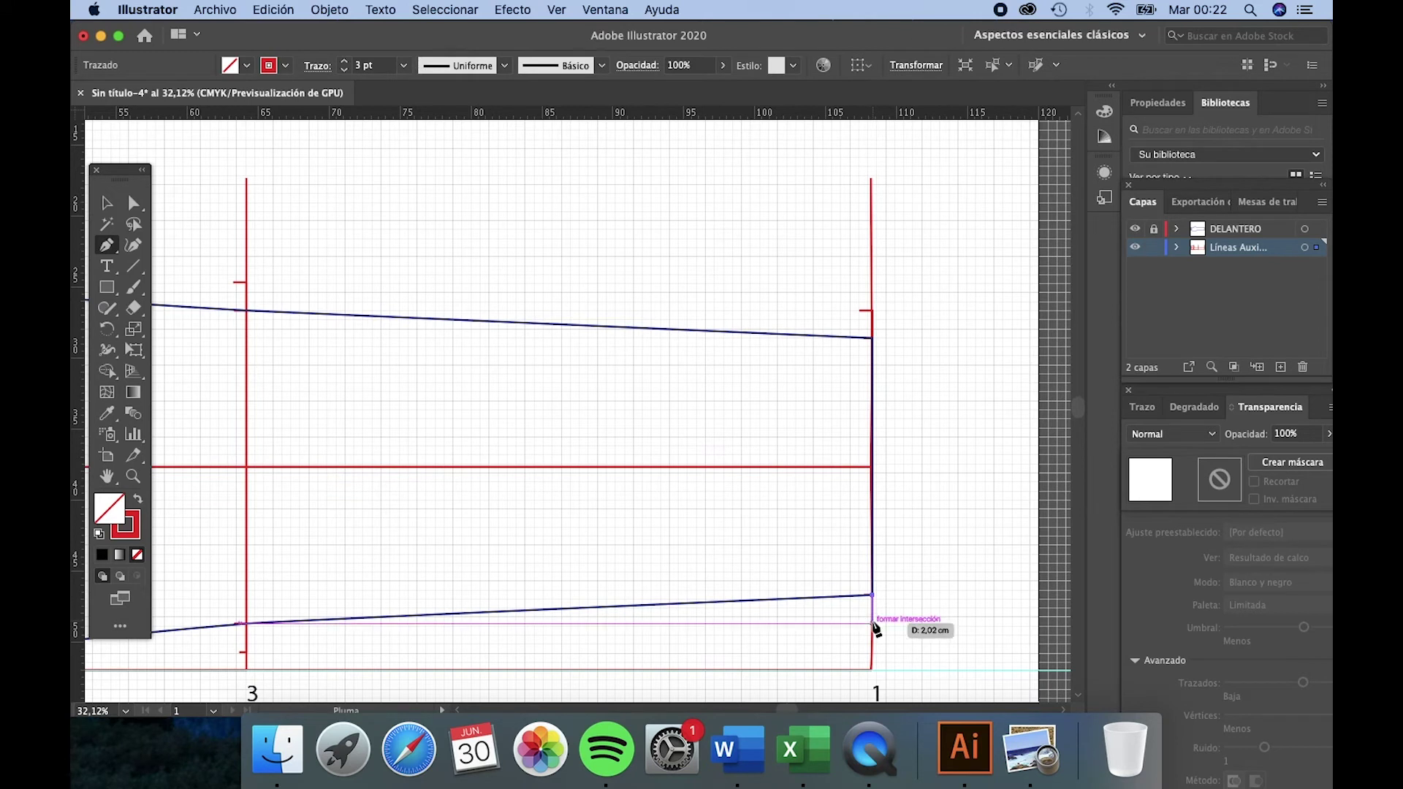
{"action": "left_click", "coordinate": [872, 624]}
{"action": "left_click", "coordinate": [864, 623]}
{"action": "key", "text": "v"}
{"action": "left_click", "coordinate": [1018, 589]}
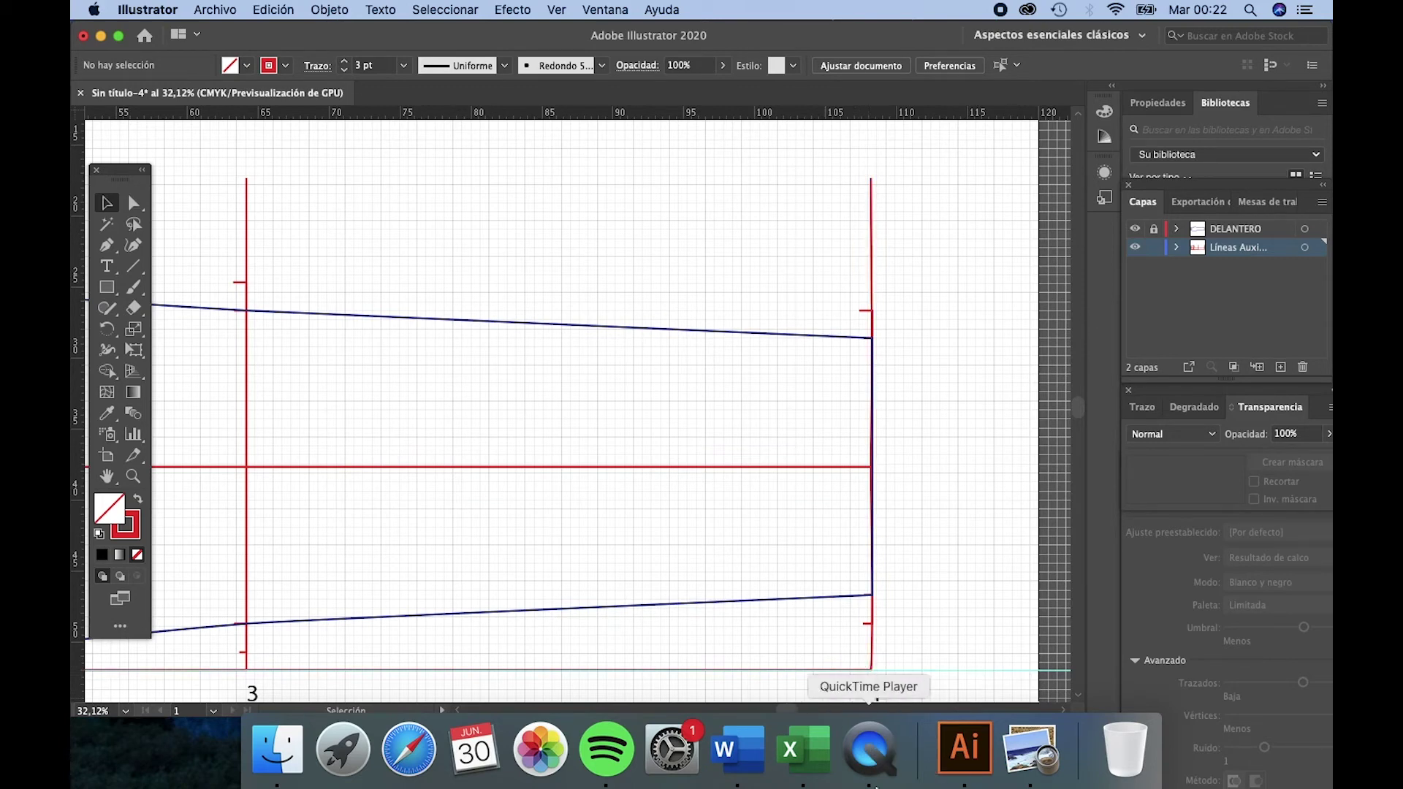
Step: Check the trouser diagram in Preview, and in Illustrator extend the vertical line about 7.3 cm above point 7, ending in a short tick
{"action": "left_click", "coordinate": [1030, 753]}
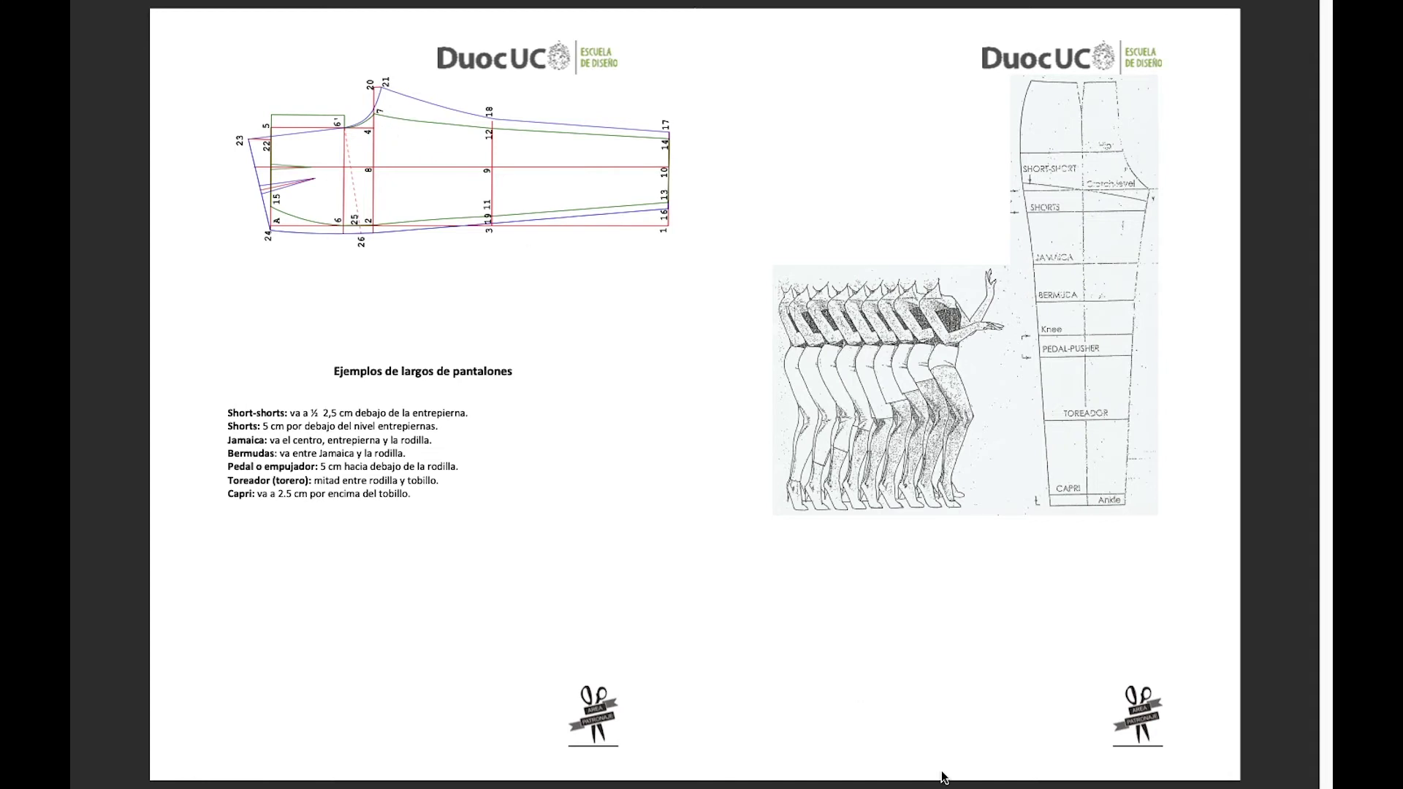
{"action": "mouse_move", "coordinate": [963, 785]}
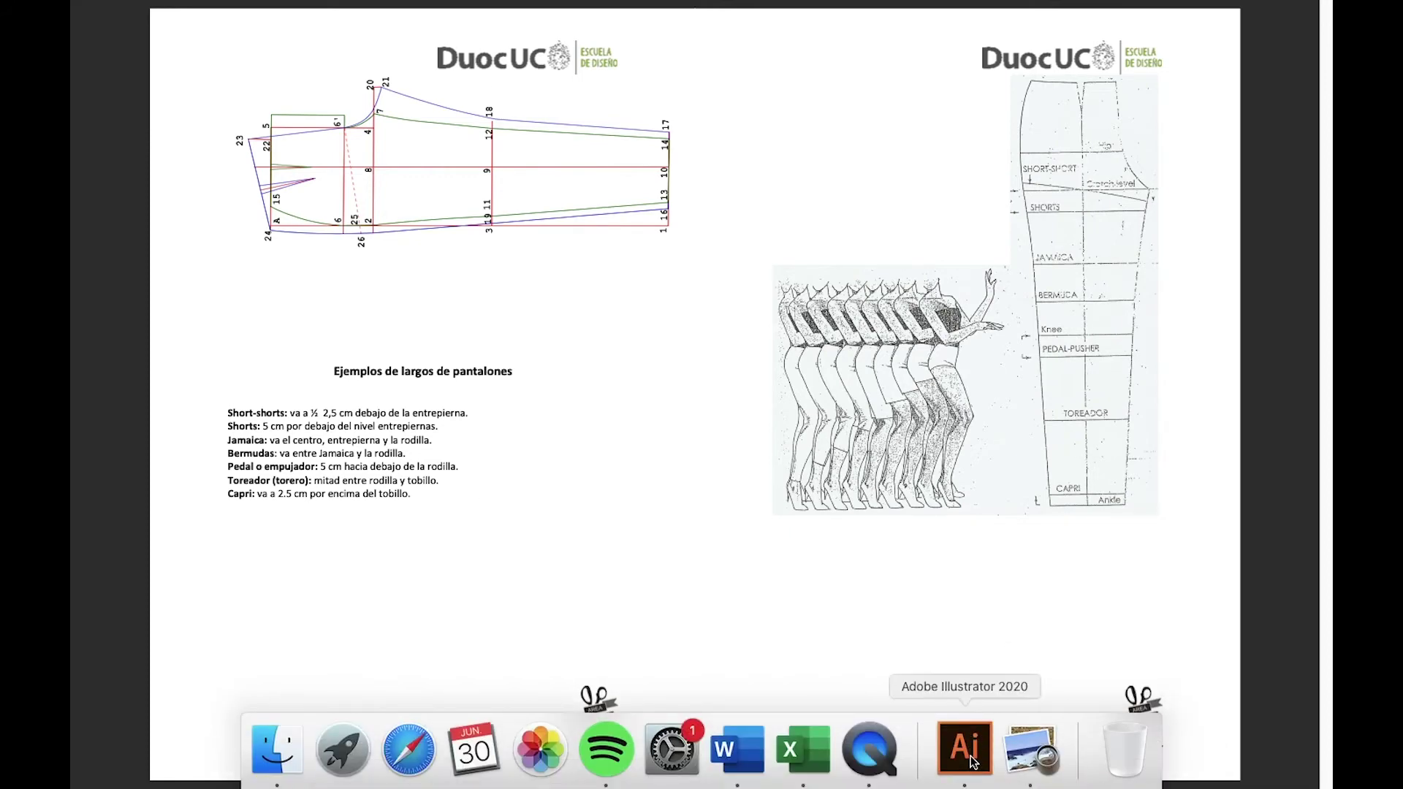
{"action": "left_click", "coordinate": [965, 747]}
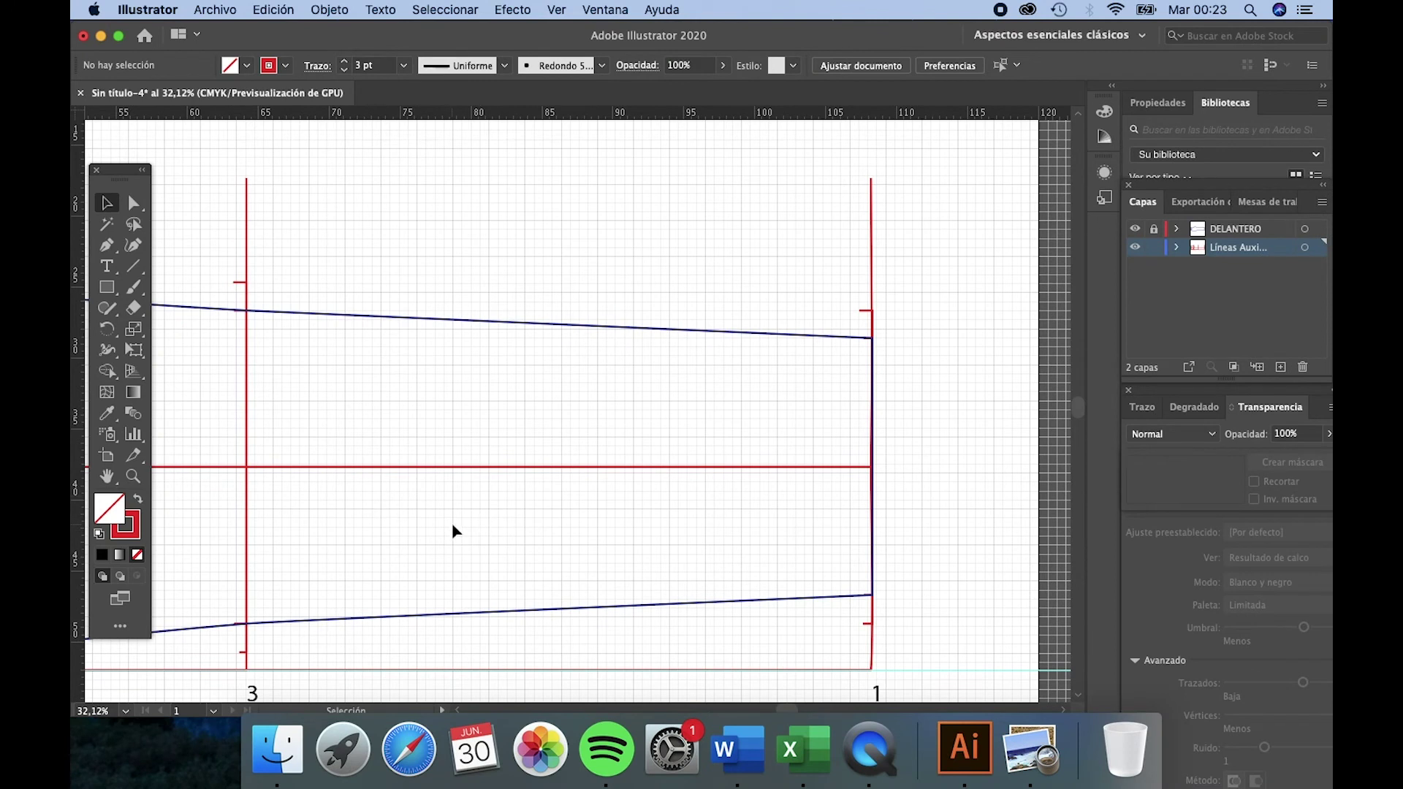
{"action": "scroll", "coordinate": [452, 523], "scroll_direction": "left", "scroll_amount": 15}
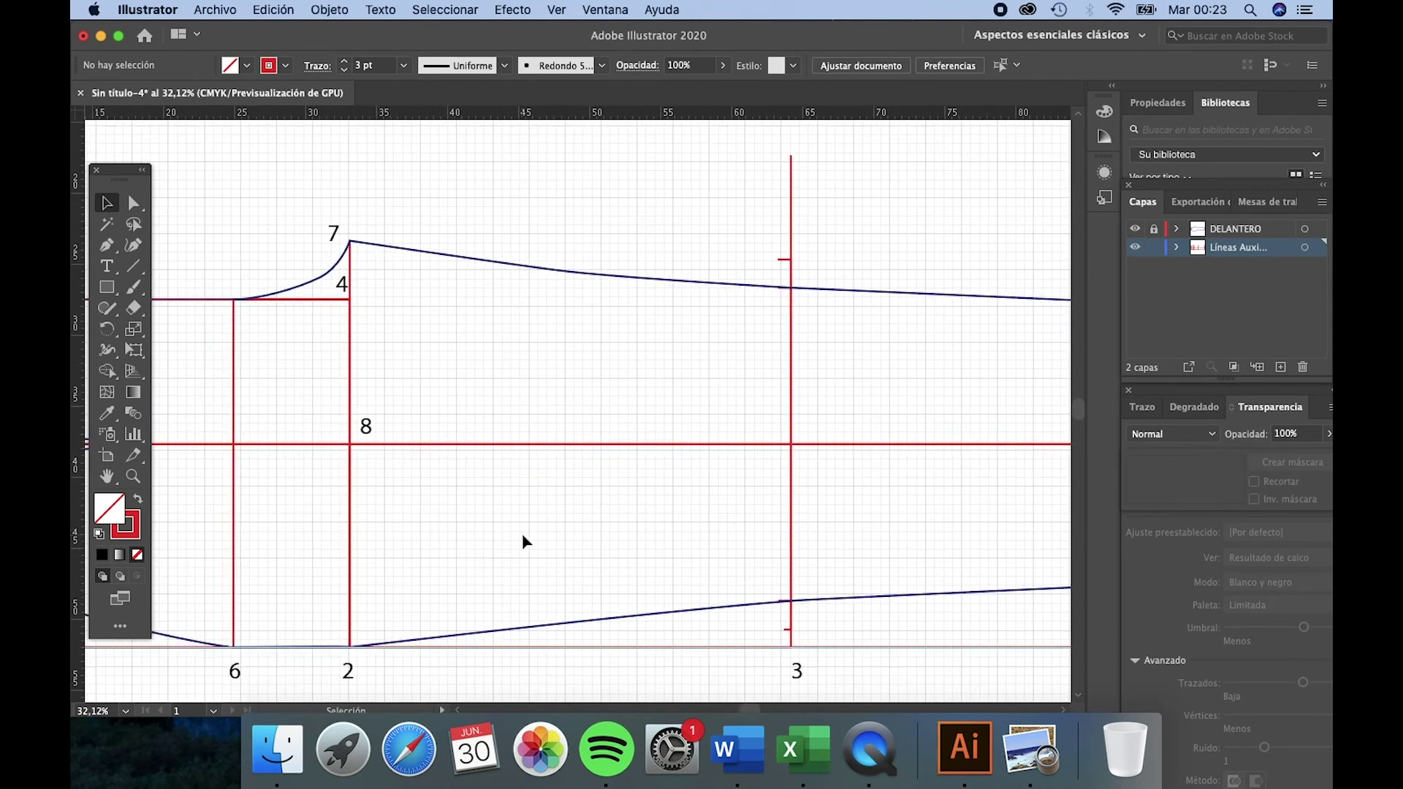
{"action": "scroll", "coordinate": [522, 536], "scroll_direction": "left", "scroll_amount": 5}
{"action": "left_click", "coordinate": [106, 245]}
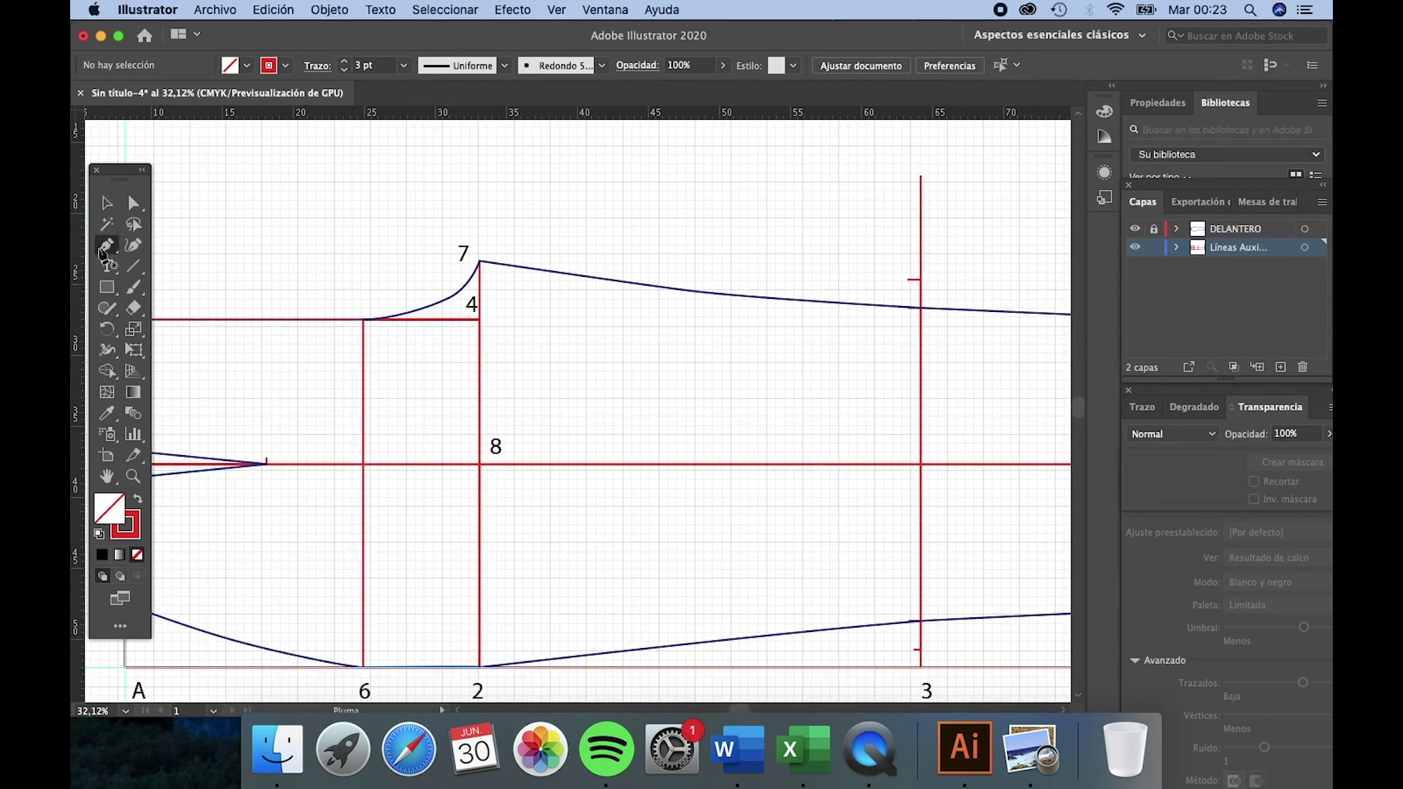
{"action": "left_click", "coordinate": [480, 261]}
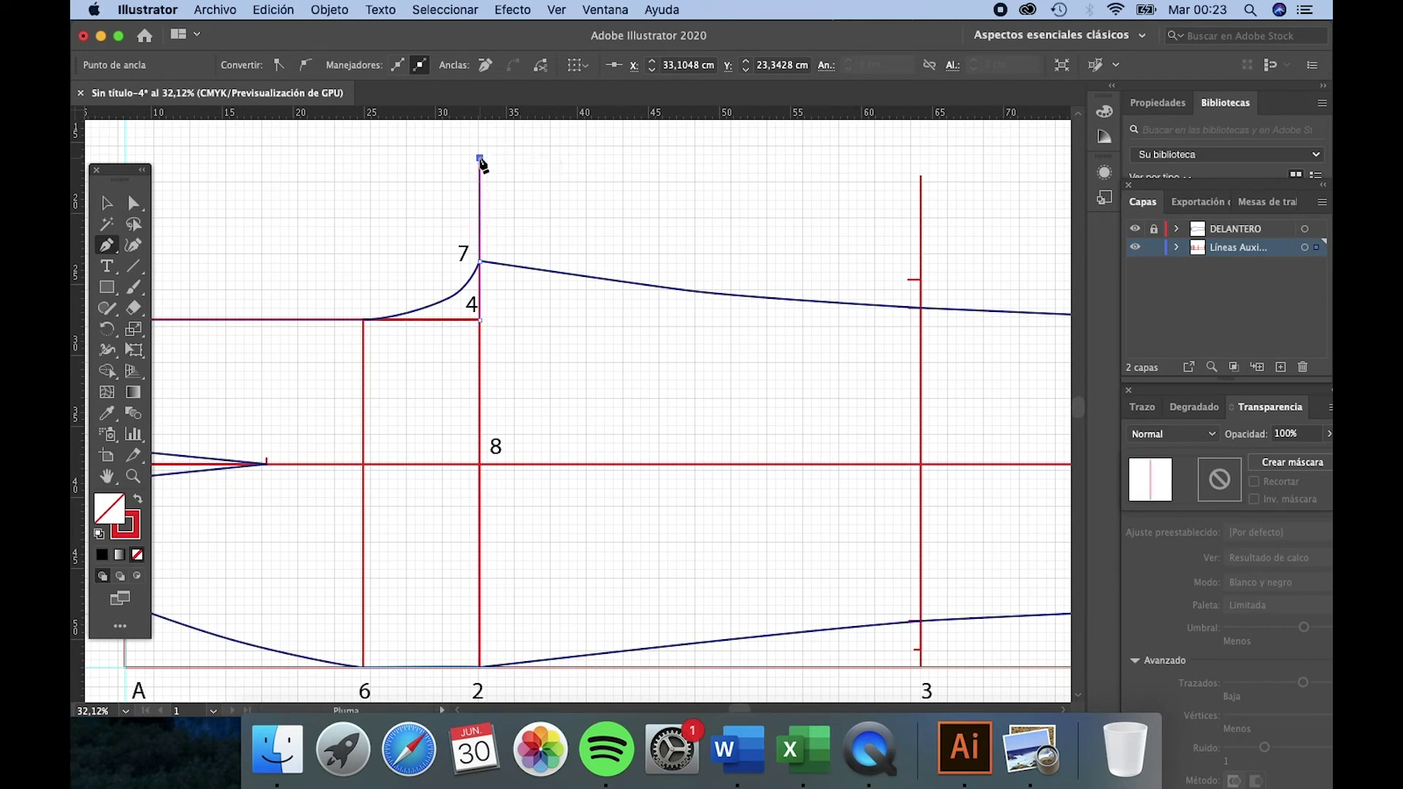
{"action": "left_click", "coordinate": [475, 158]}
{"action": "key", "text": "v"}
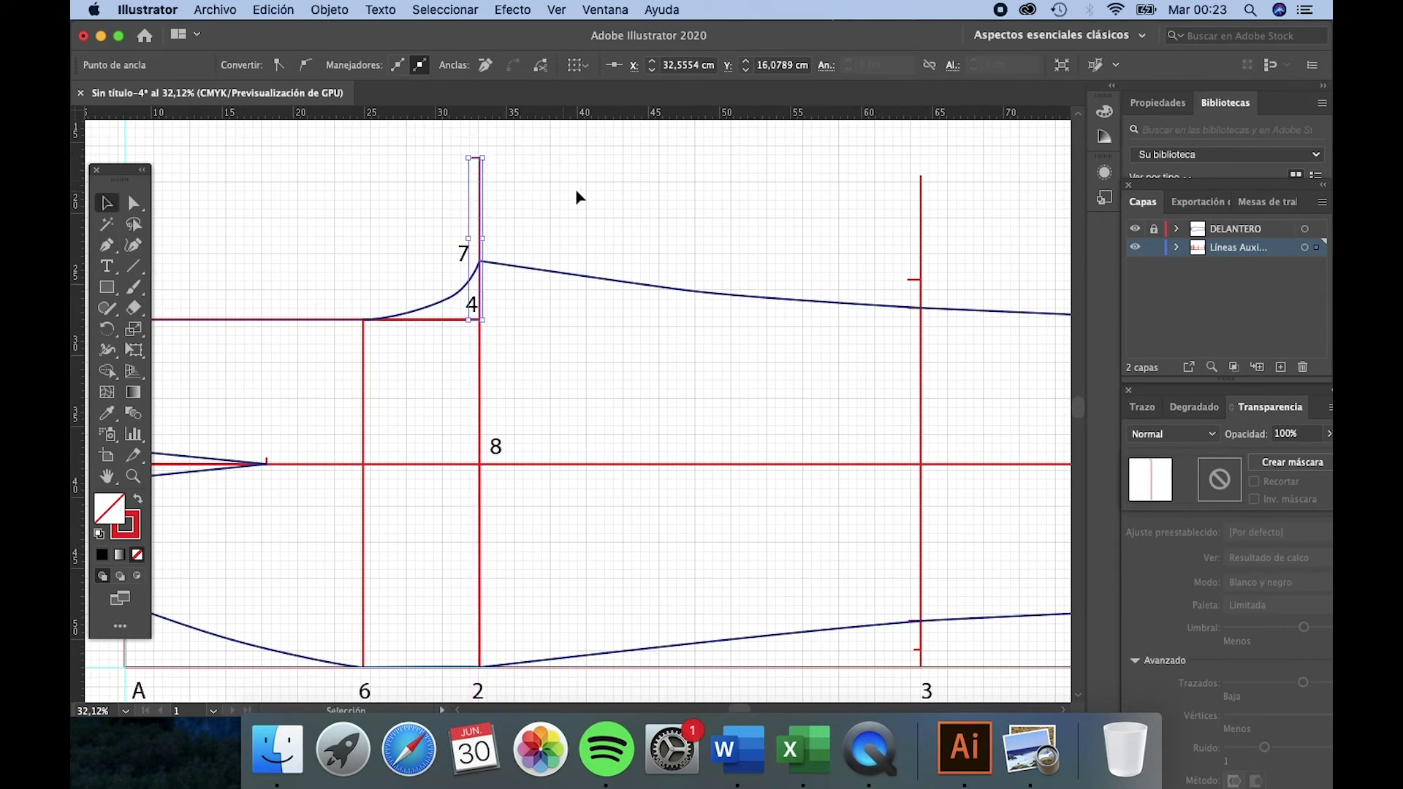
{"action": "left_click", "coordinate": [576, 190]}
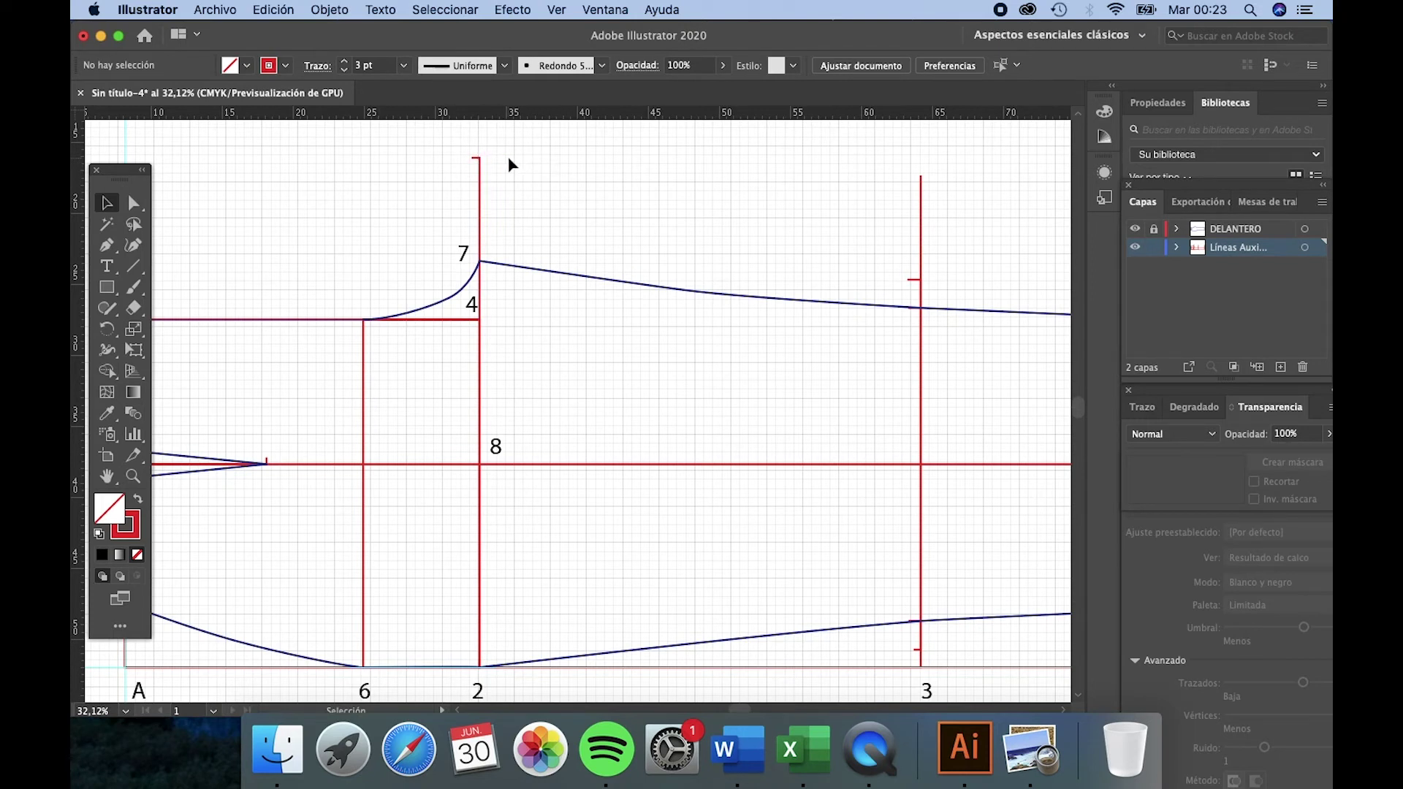
Step: Replace the tick at the top of the line above point 7 with one about 1.05 cm long toward the knee line
{"action": "left_click", "coordinate": [133, 204]}
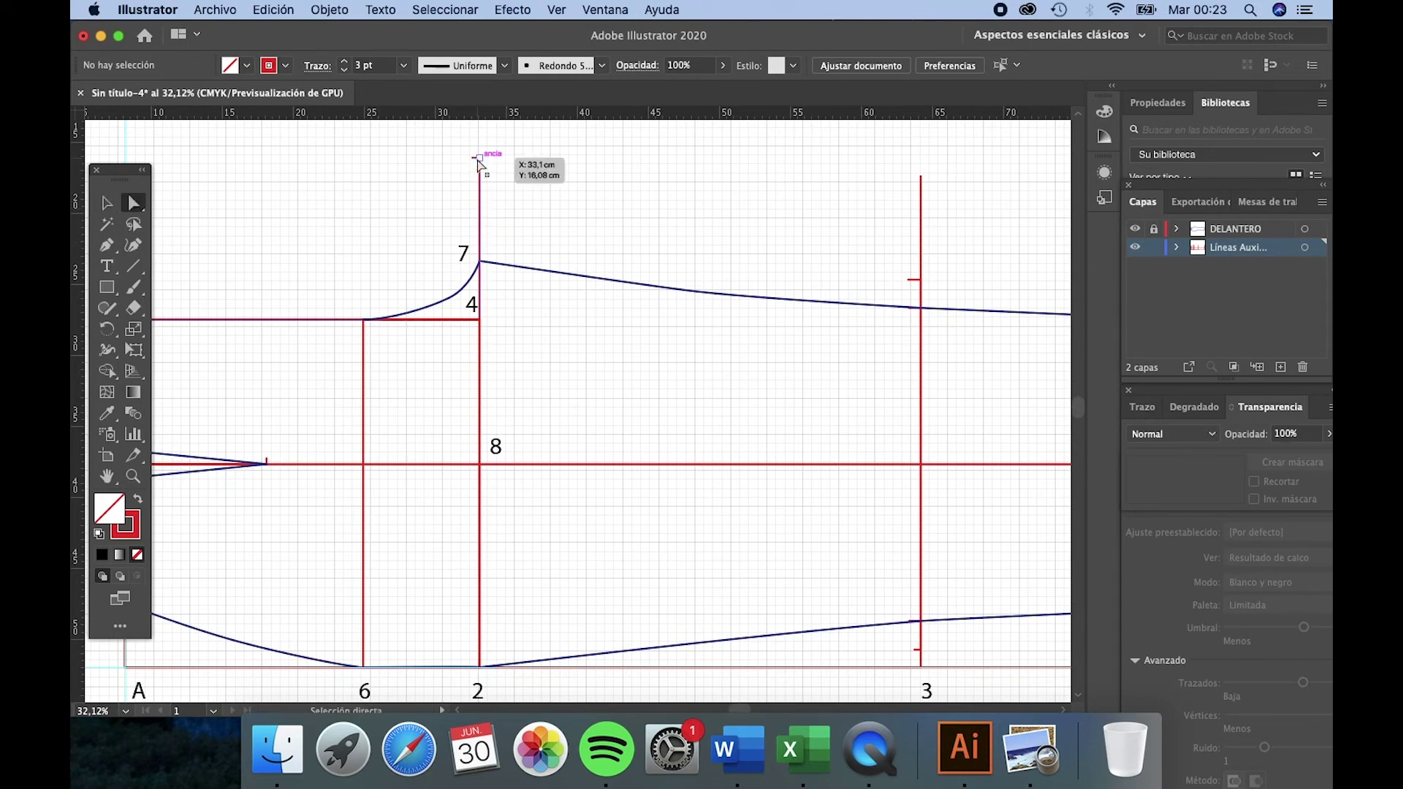
{"action": "left_click", "coordinate": [478, 160]}
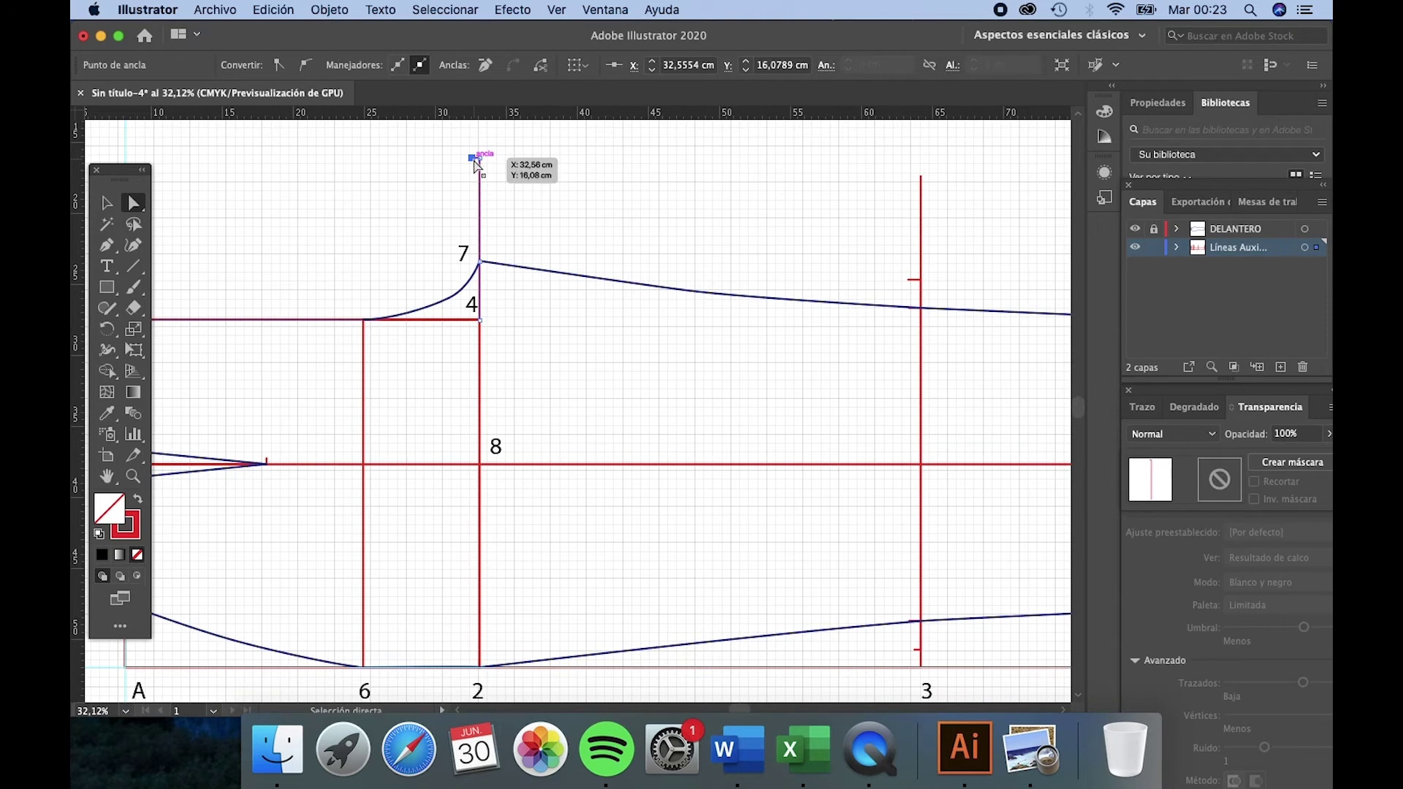
{"action": "left_click", "coordinate": [106, 247]}
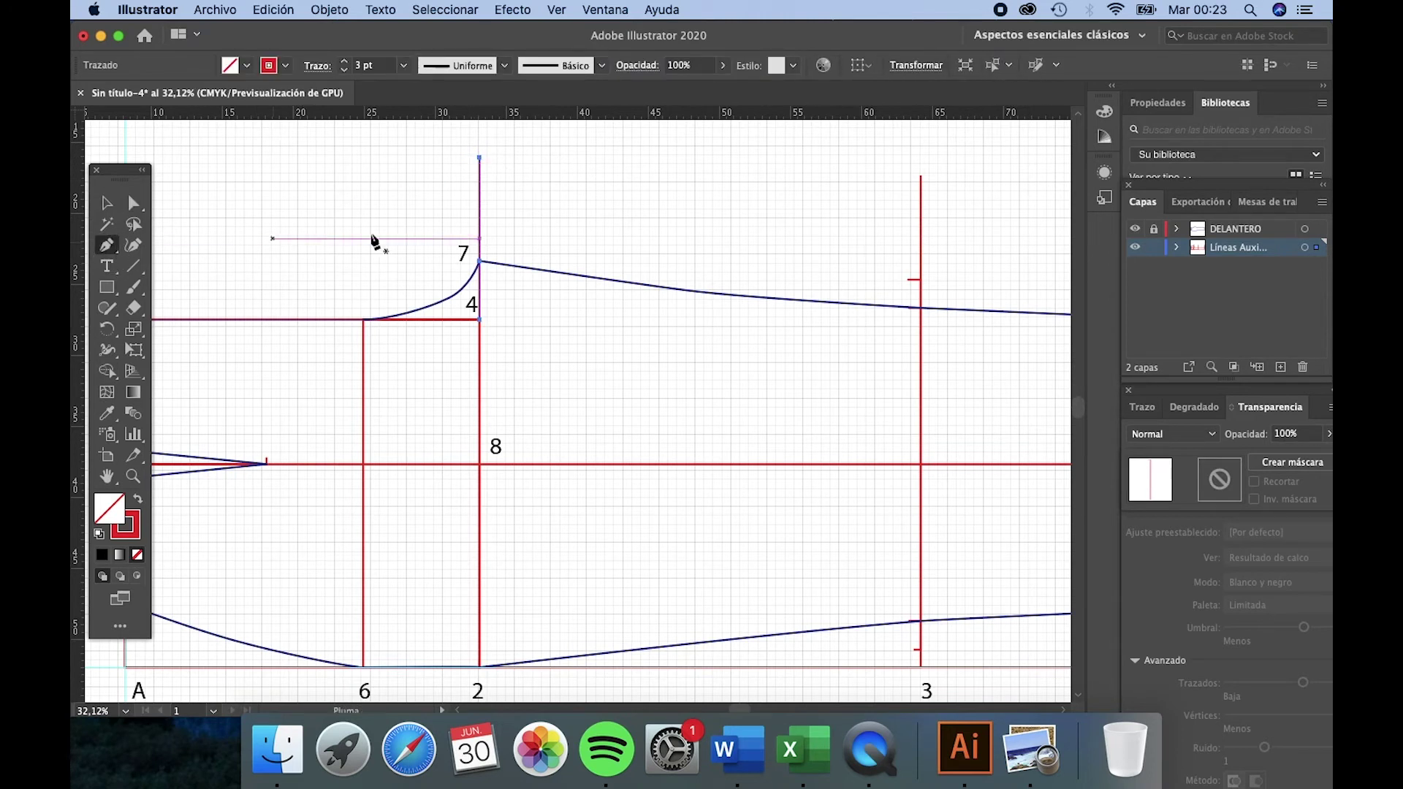
{"action": "left_click", "coordinate": [479, 157]}
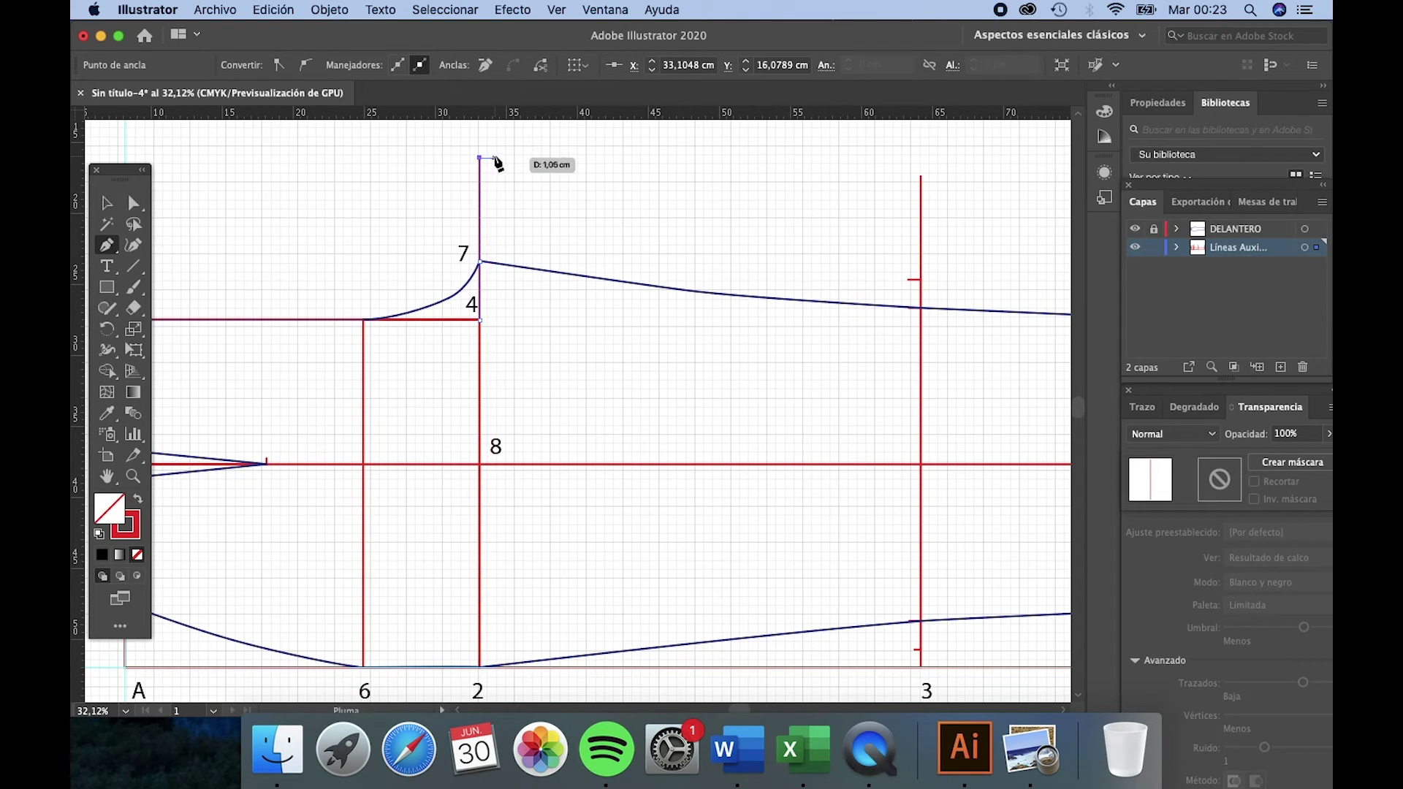
{"action": "left_click", "coordinate": [495, 157]}
{"action": "key", "text": "v"}
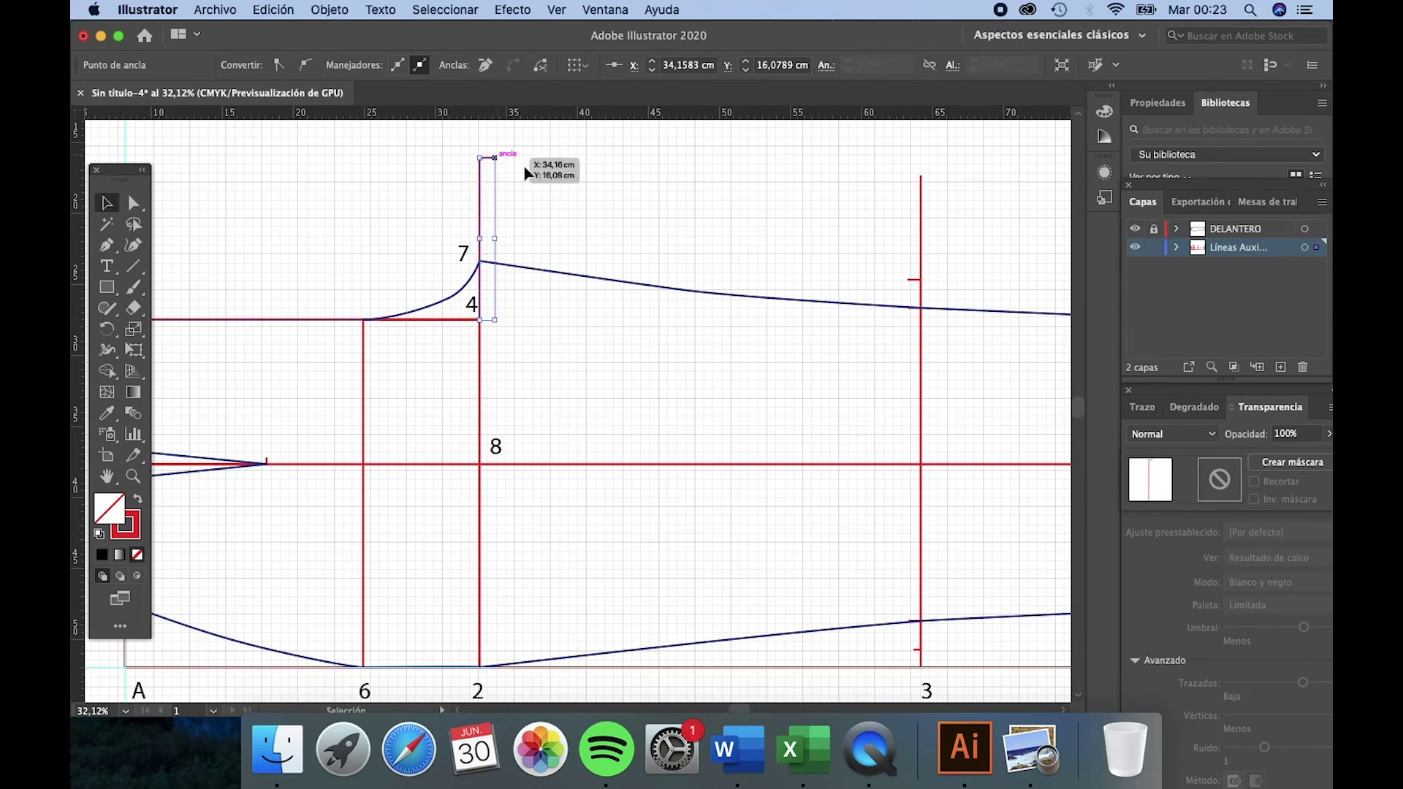
{"action": "left_click", "coordinate": [566, 180]}
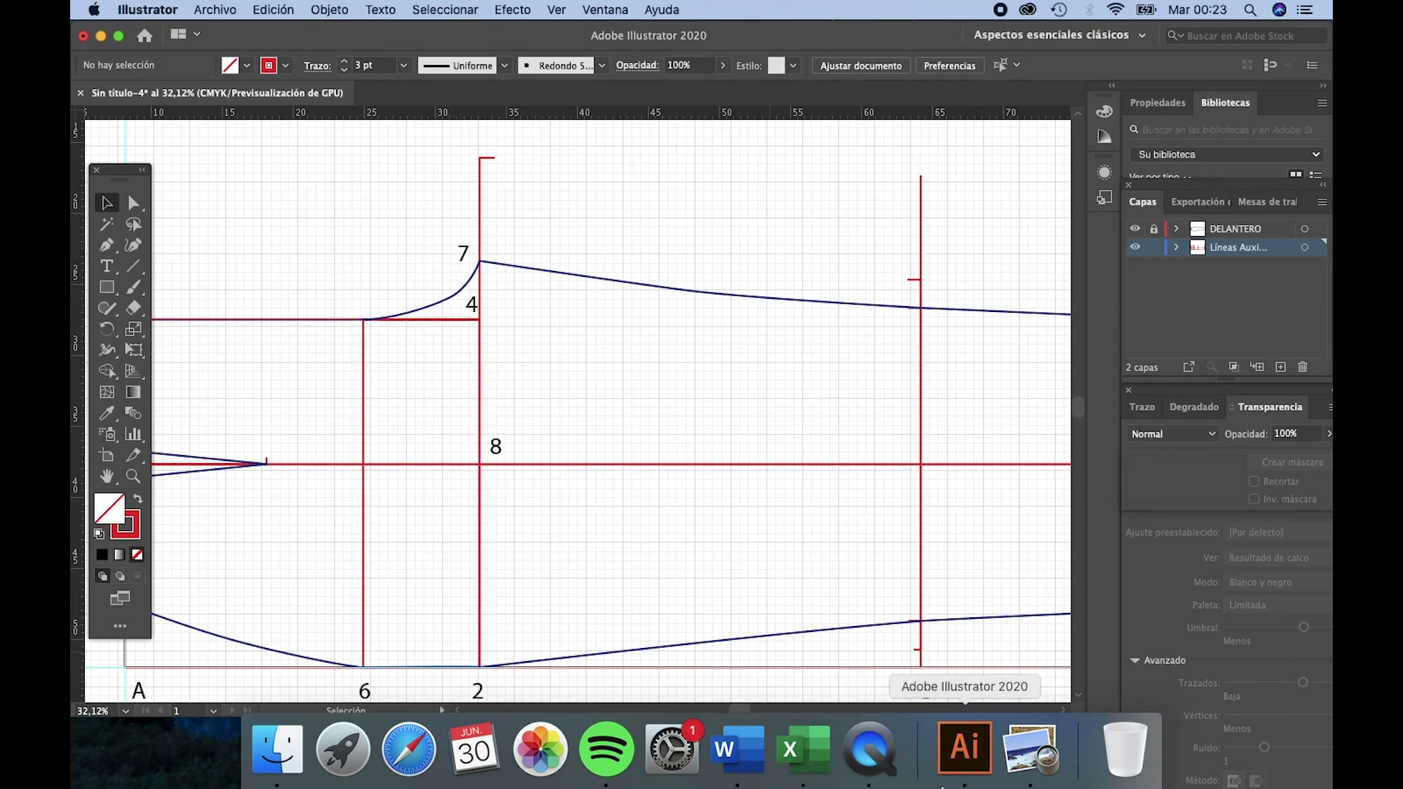
Step: Check the waist construction points in the trouser diagram in Preview and return to point 5 in Illustrator
{"action": "left_click", "coordinate": [1031, 749]}
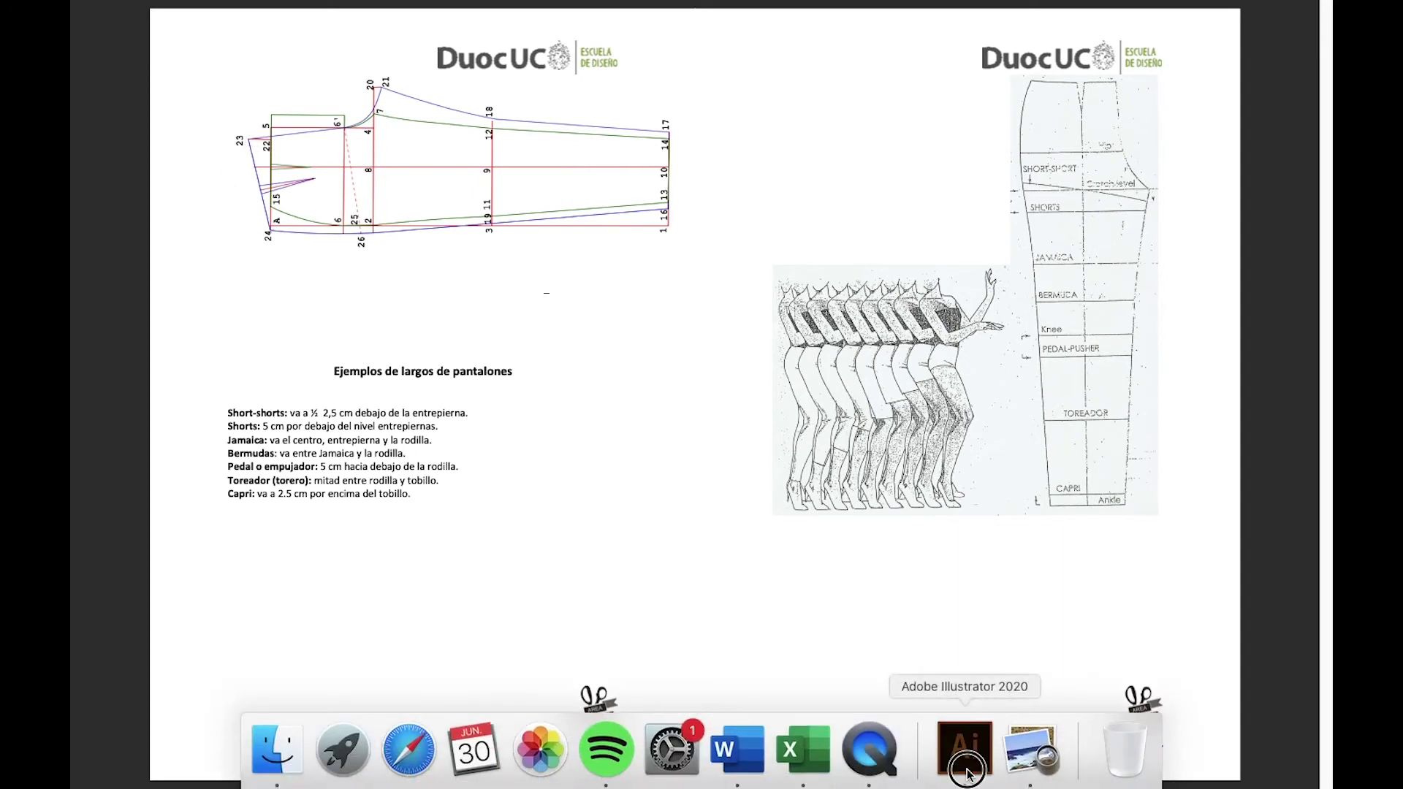
{"action": "left_click", "coordinate": [964, 746]}
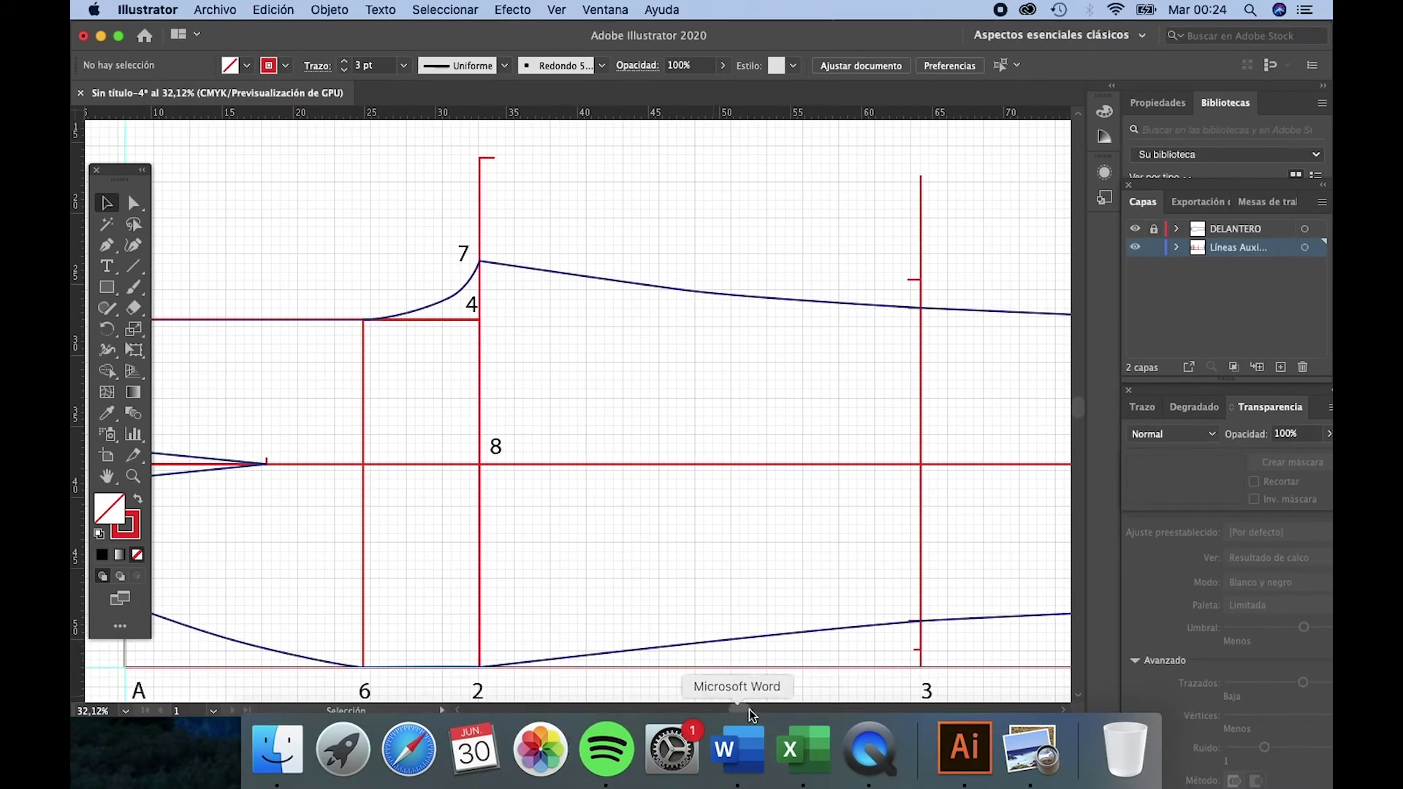
{"action": "scroll", "coordinate": [740, 710], "scroll_direction": "left", "scroll_amount": 5}
{"action": "scroll", "coordinate": [740, 711], "scroll_direction": "left", "scroll_amount": 5}
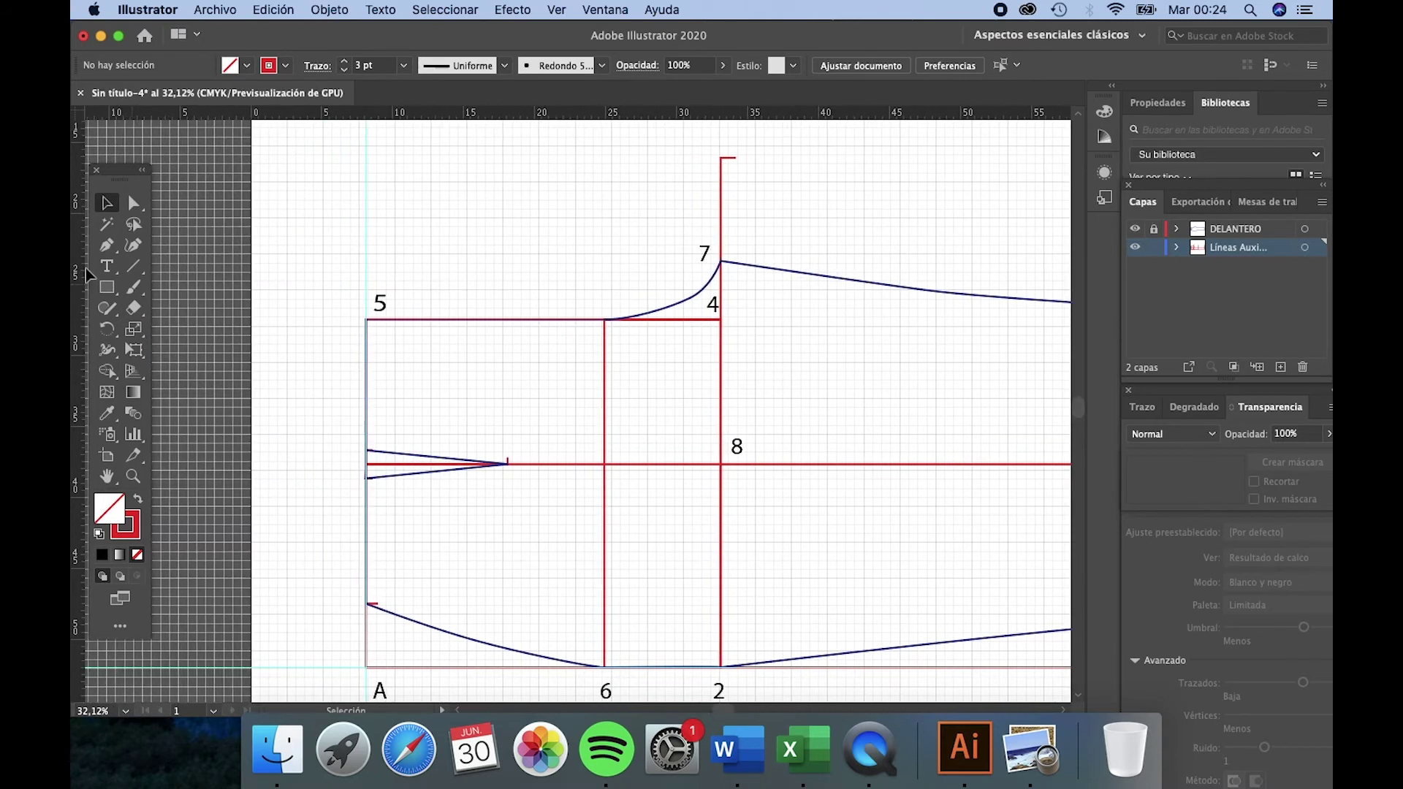
{"action": "left_click", "coordinate": [107, 245]}
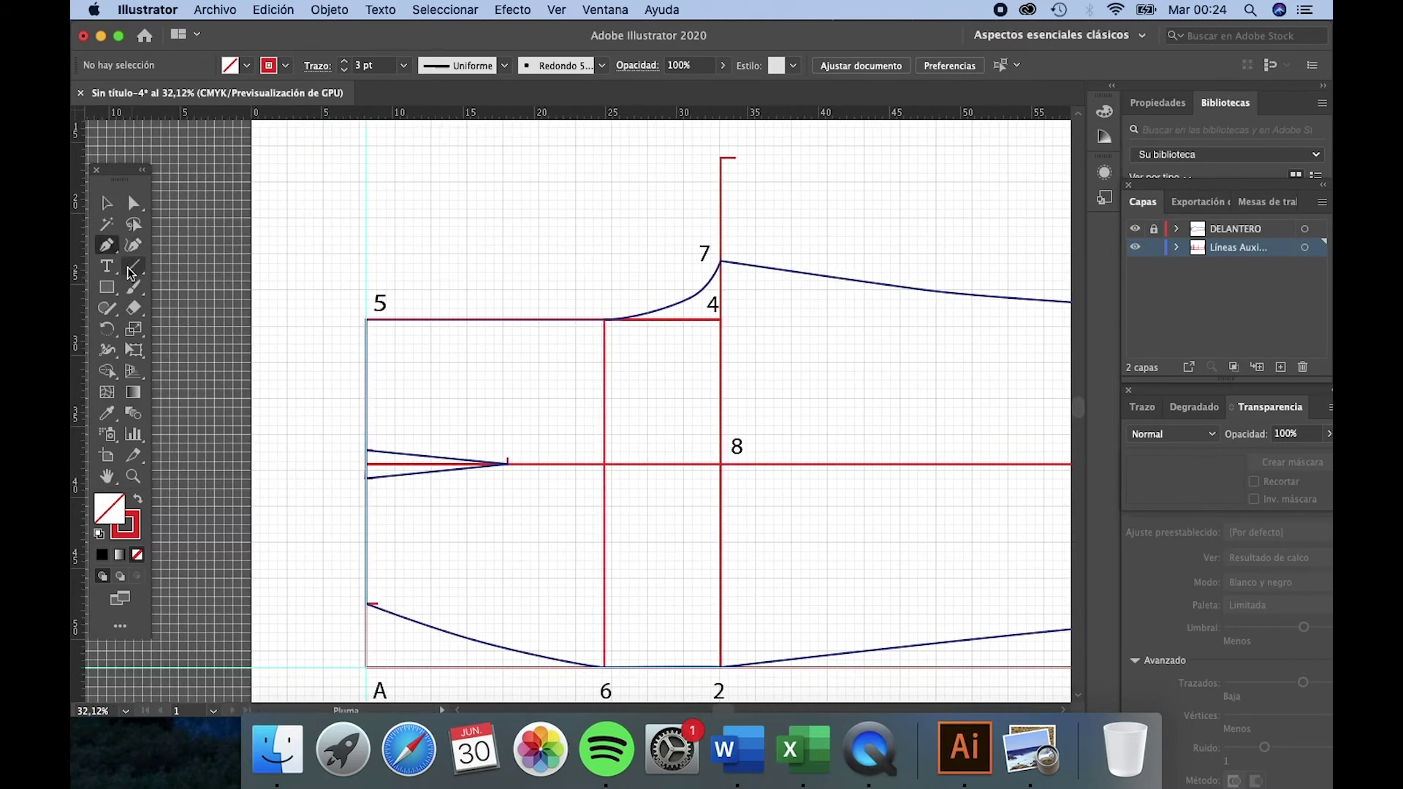
{"action": "left_click", "coordinate": [366, 321]}
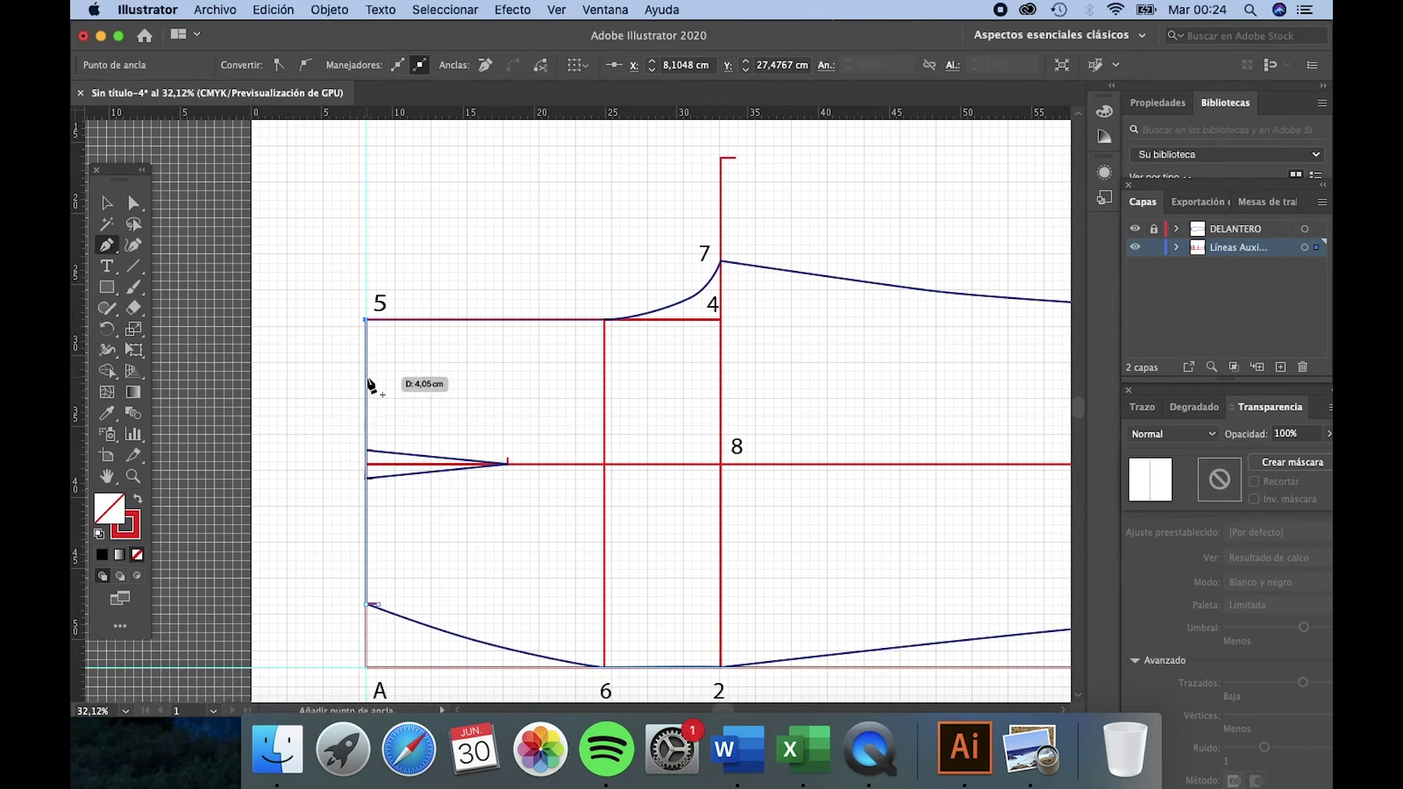
{"action": "left_click", "coordinate": [367, 378]}
{"action": "left_click", "coordinate": [367, 378]}
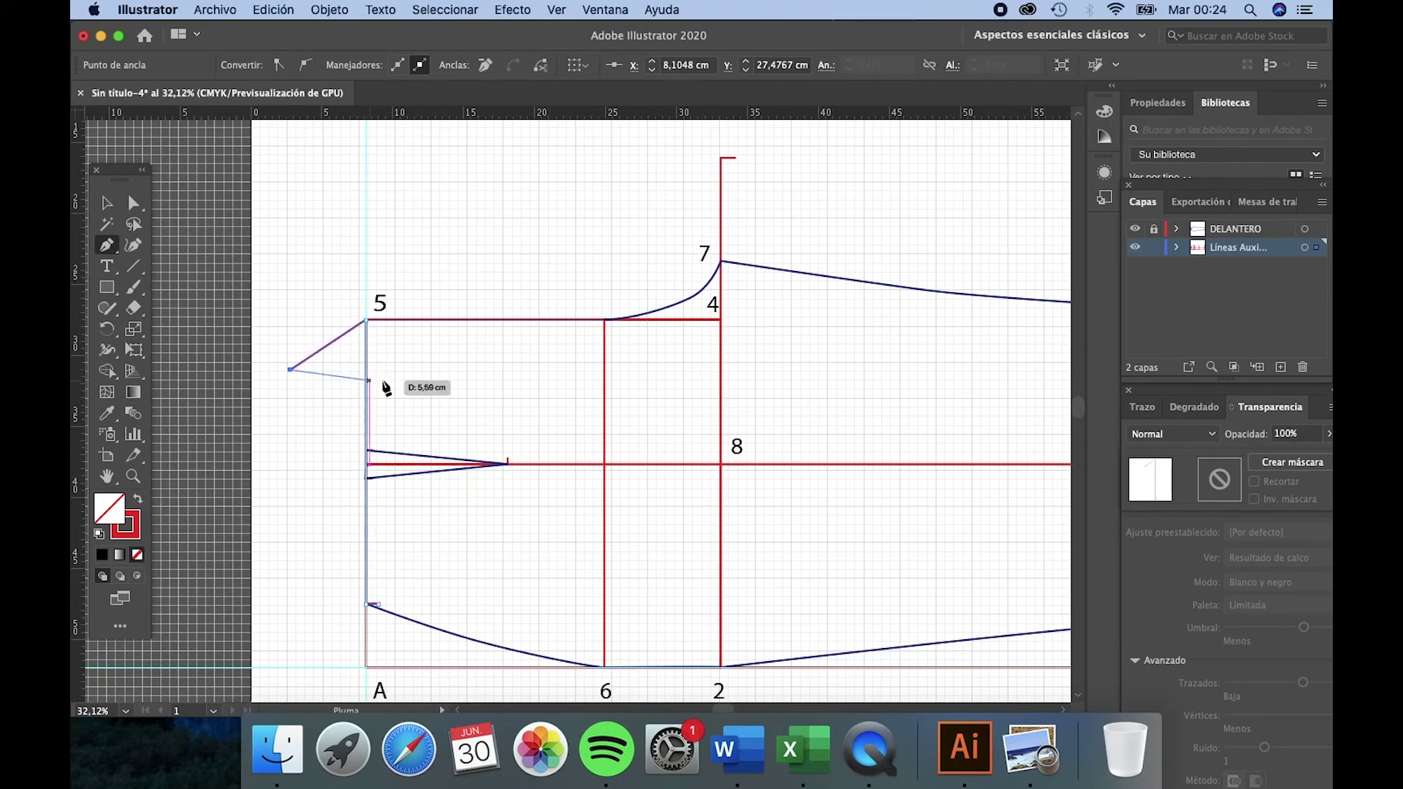
{"action": "left_click", "coordinate": [293, 368]}
{"action": "key", "text": "v"}
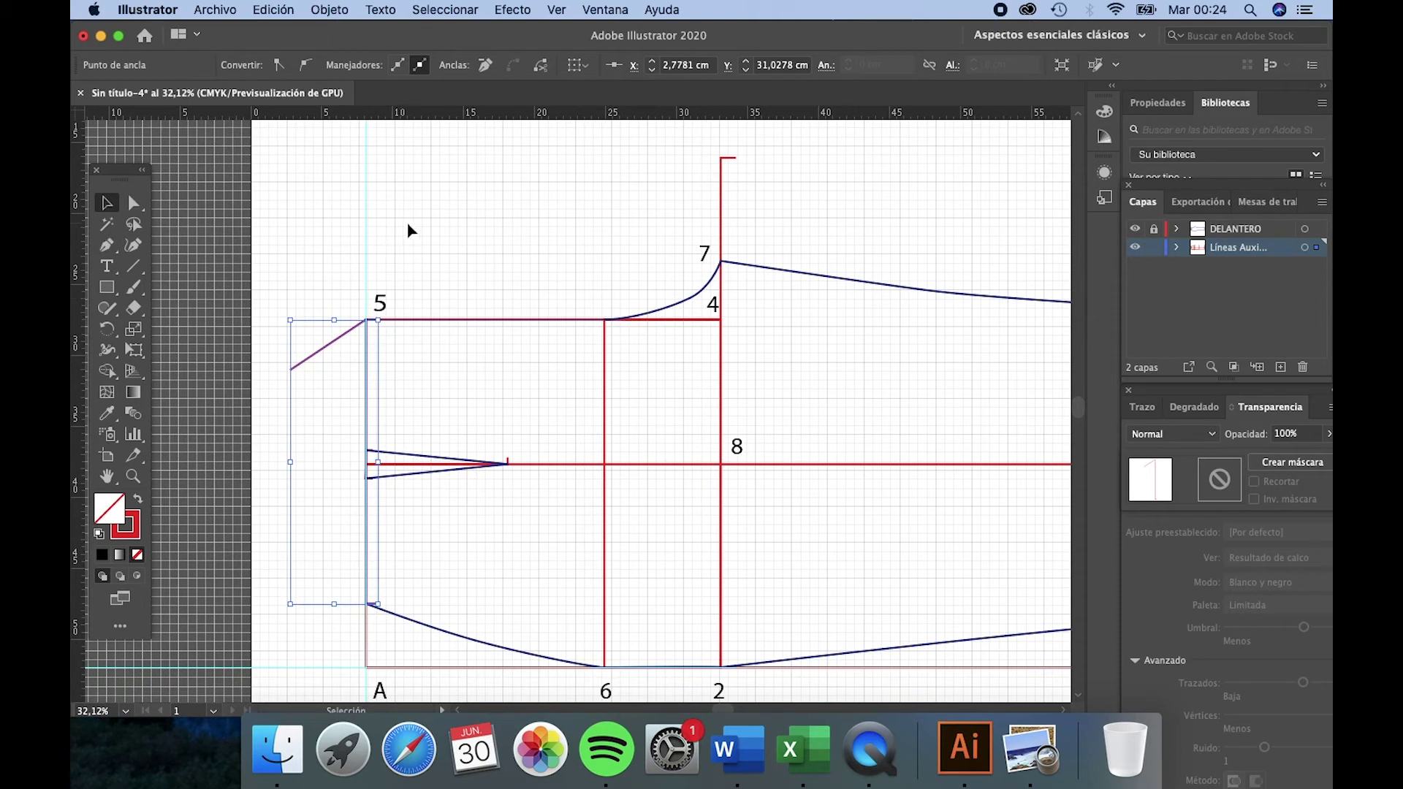
{"action": "left_click", "coordinate": [133, 204]}
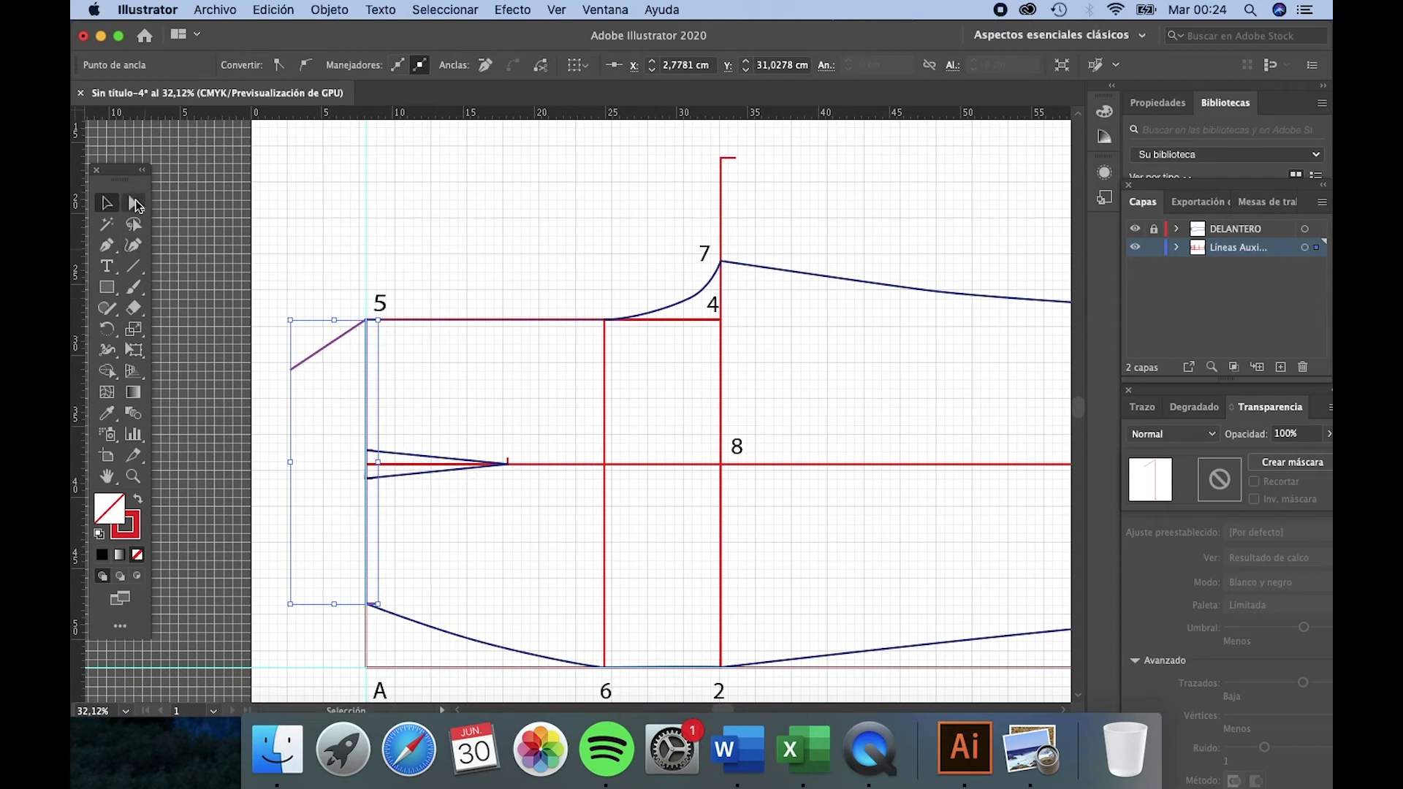
{"action": "left_click", "coordinate": [291, 370]}
{"action": "key", "text": "Delete"}
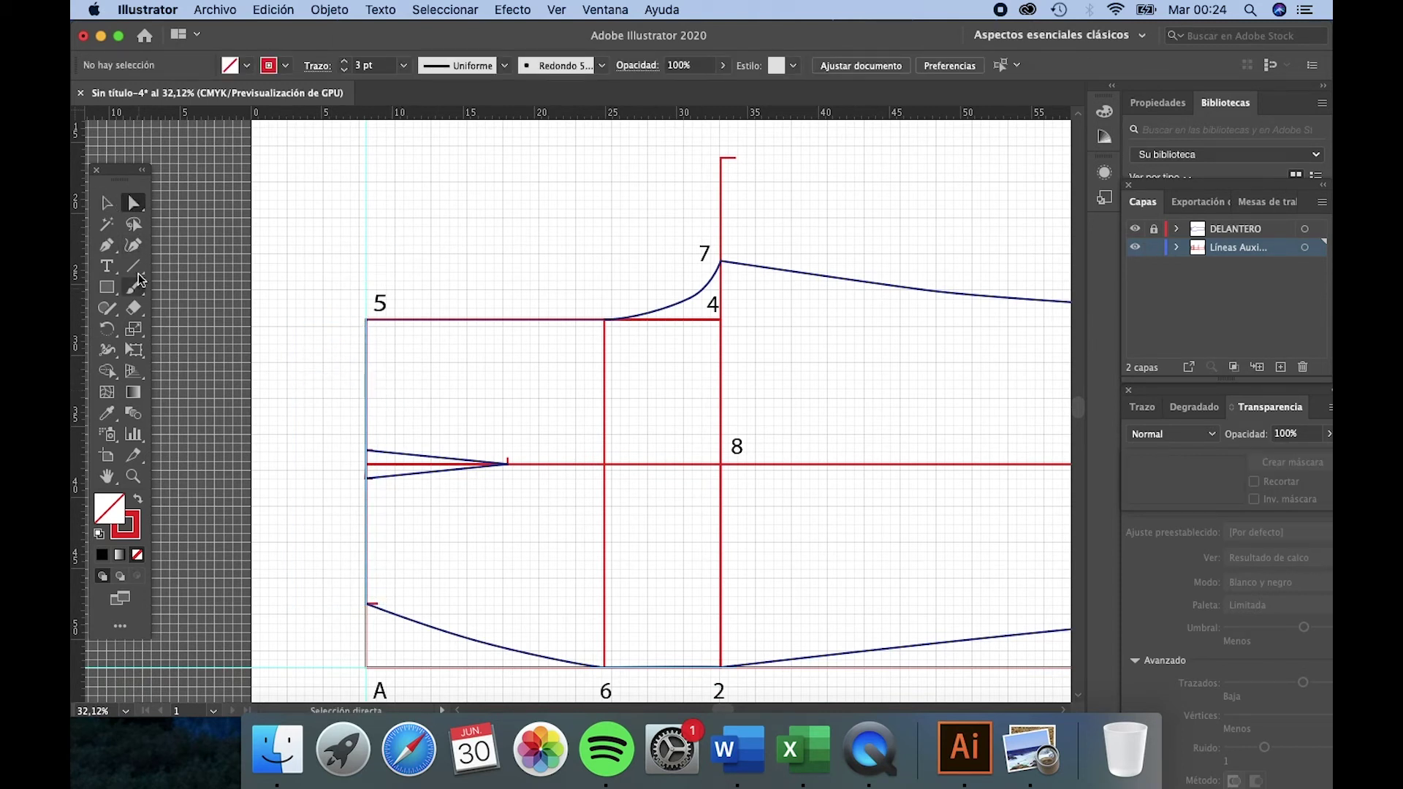
Step: Draw a 4 cm line segment at 270° down from point 5 along the waistline
{"action": "left_click", "coordinate": [139, 275]}
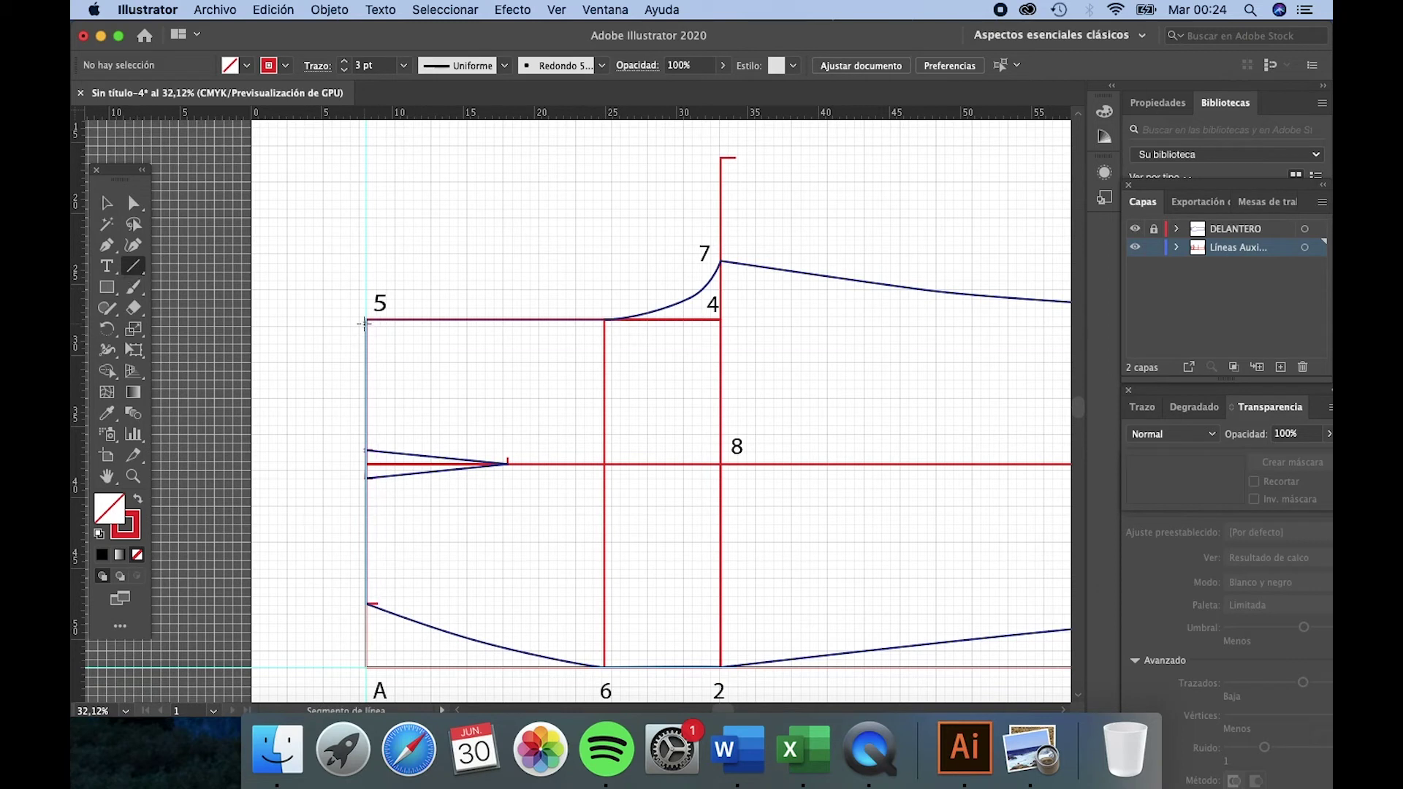
{"action": "left_click", "coordinate": [366, 320]}
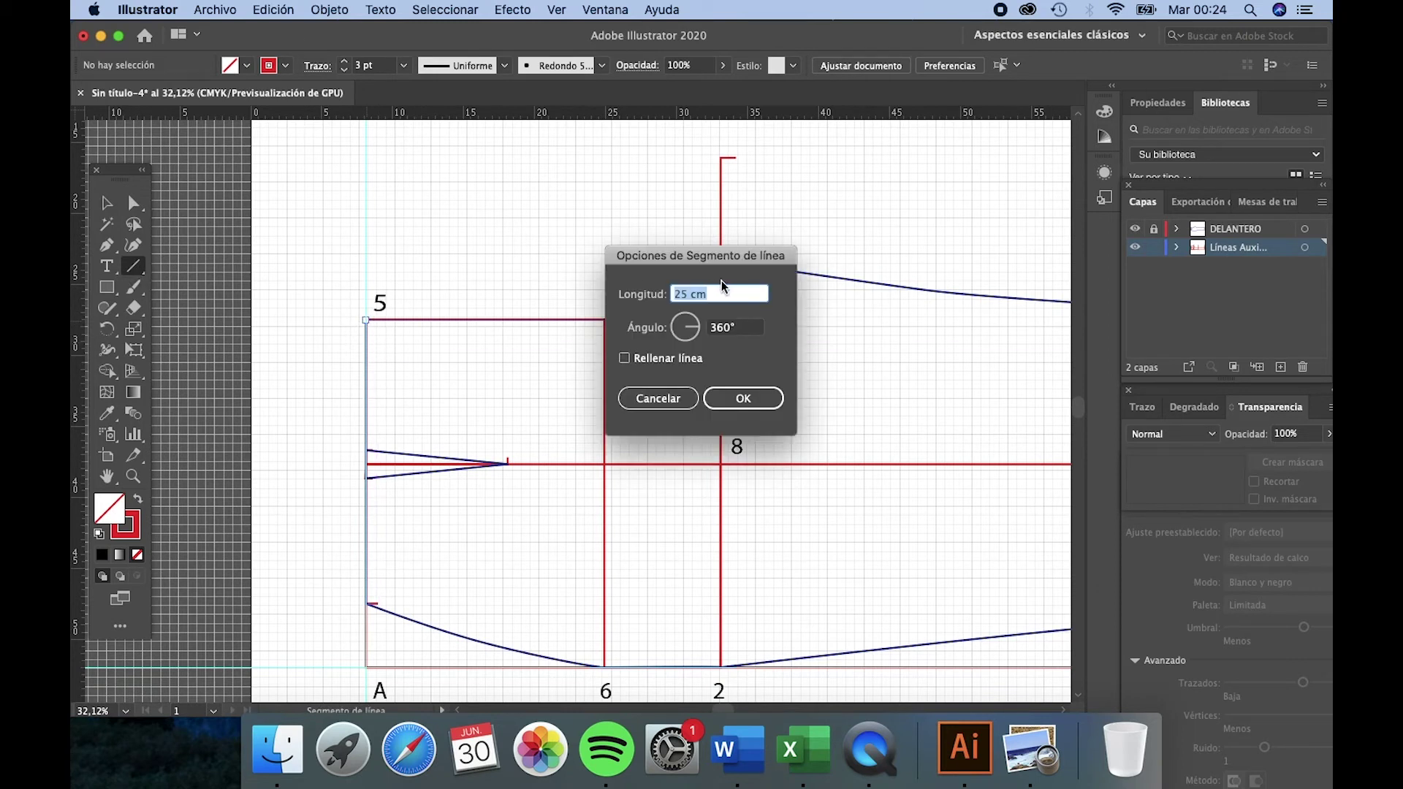
{"action": "left_click", "coordinate": [687, 340]}
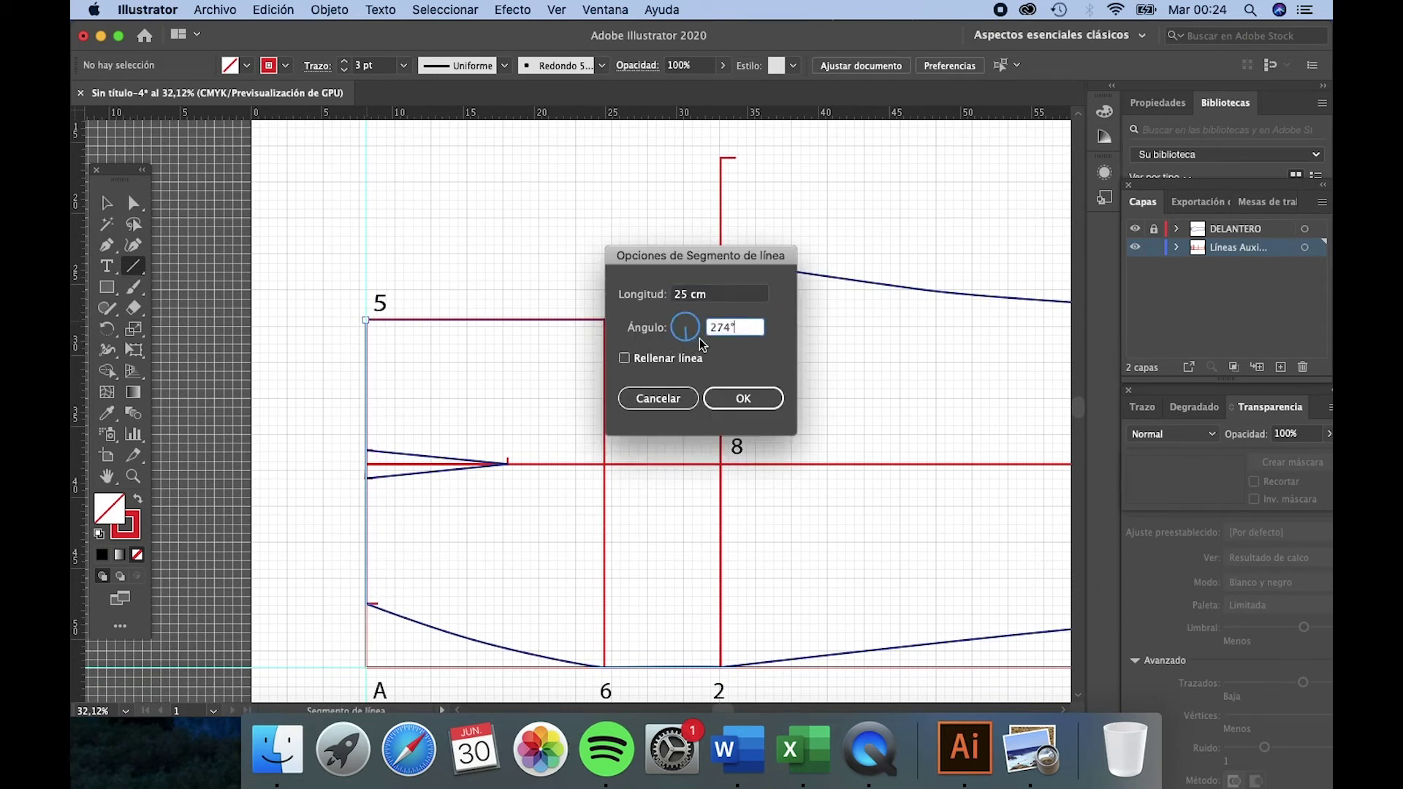
{"action": "type", "text": "270"}
{"action": "left_click", "coordinate": [716, 294]}
{"action": "type", "text": "4"}
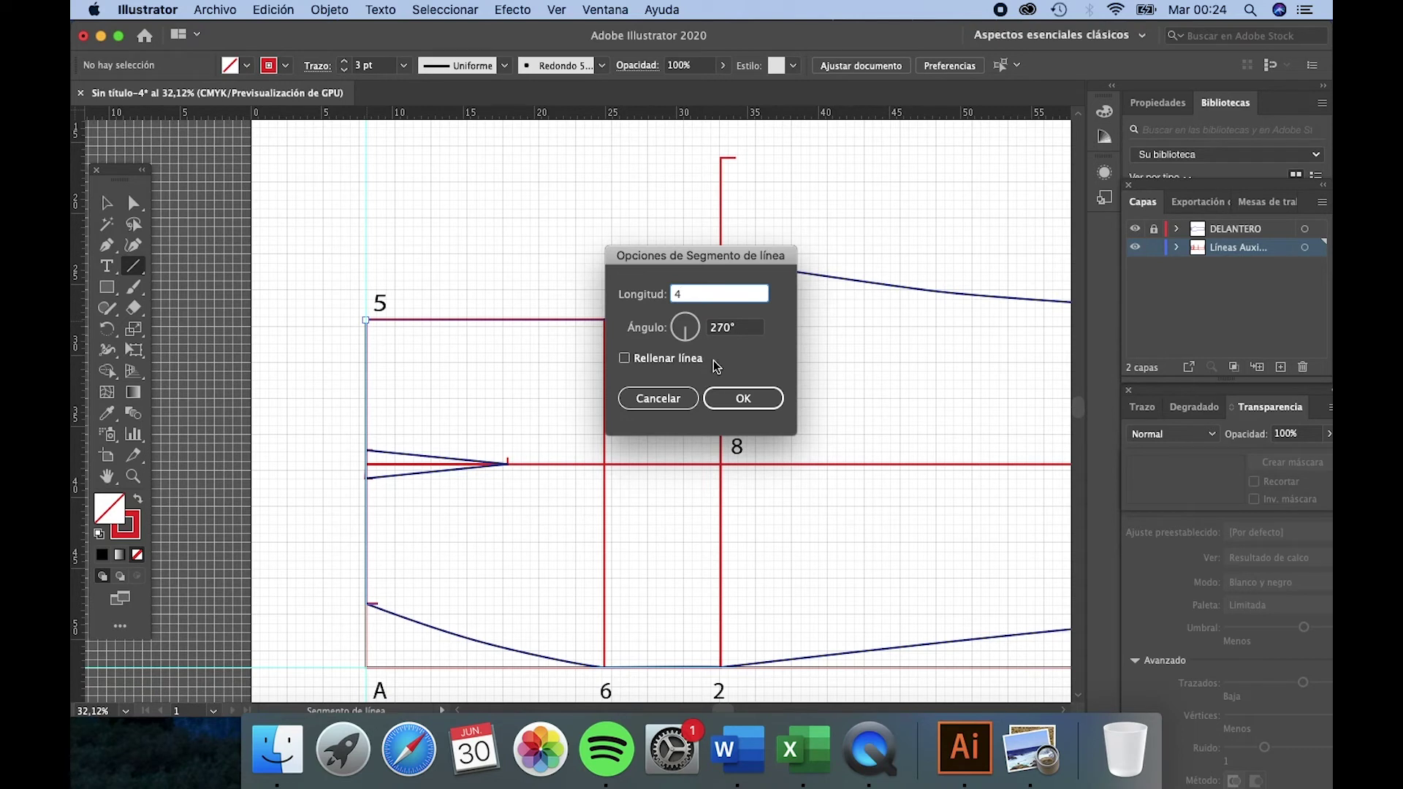
{"action": "left_click", "coordinate": [740, 399]}
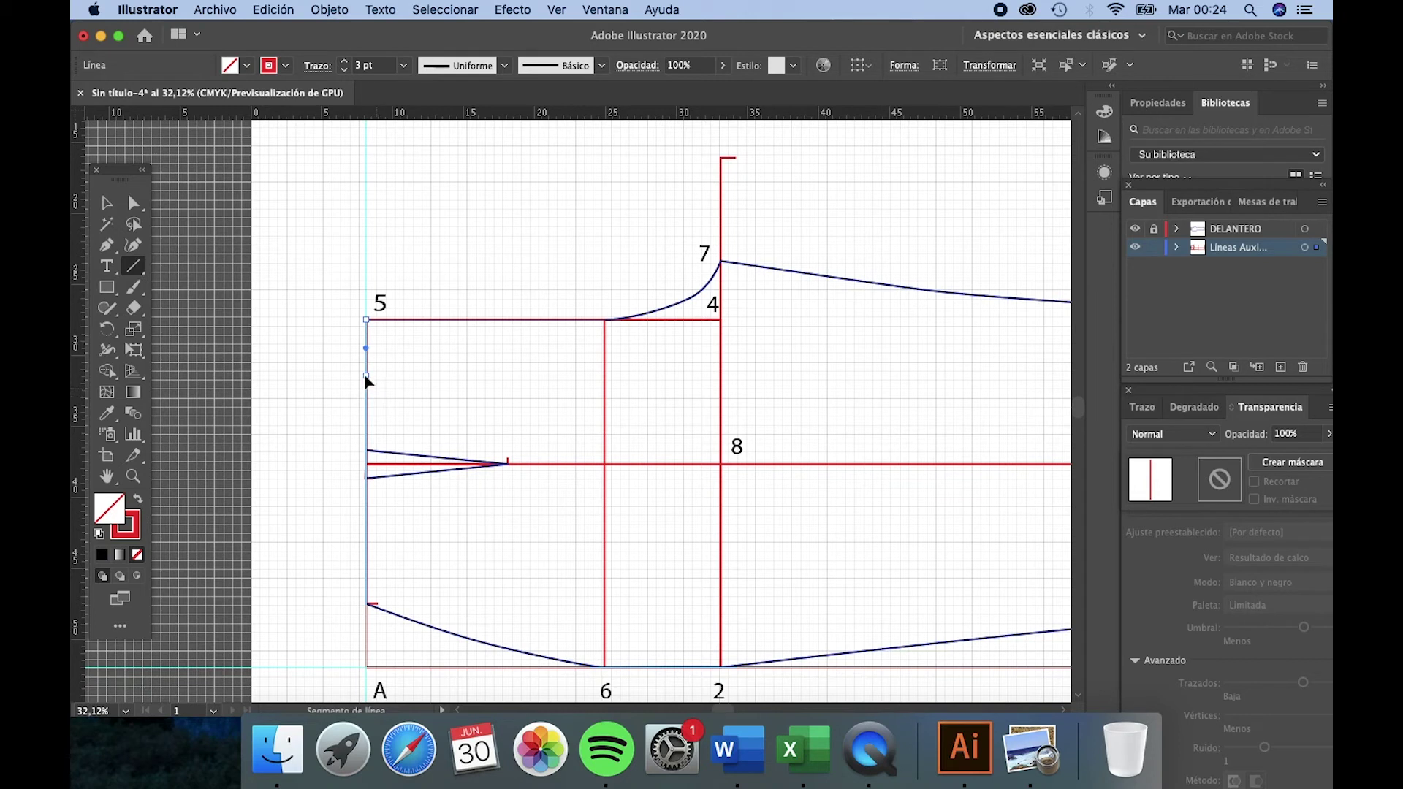
Step: Continue the 4 cm segment from its lower end with a horizontal line extending about 4 cm outward from the waistline
{"action": "key", "text": "p"}
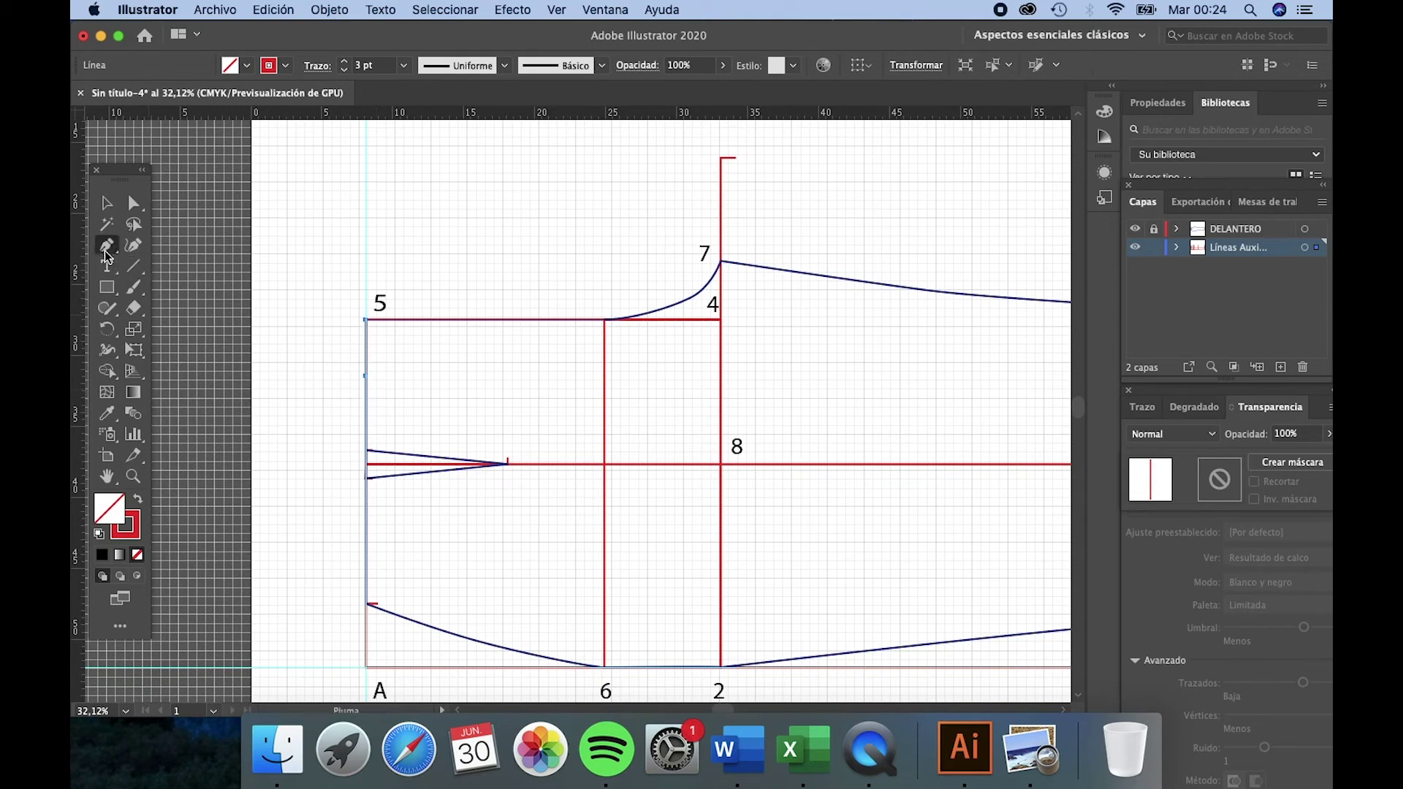
{"action": "left_click", "coordinate": [365, 377]}
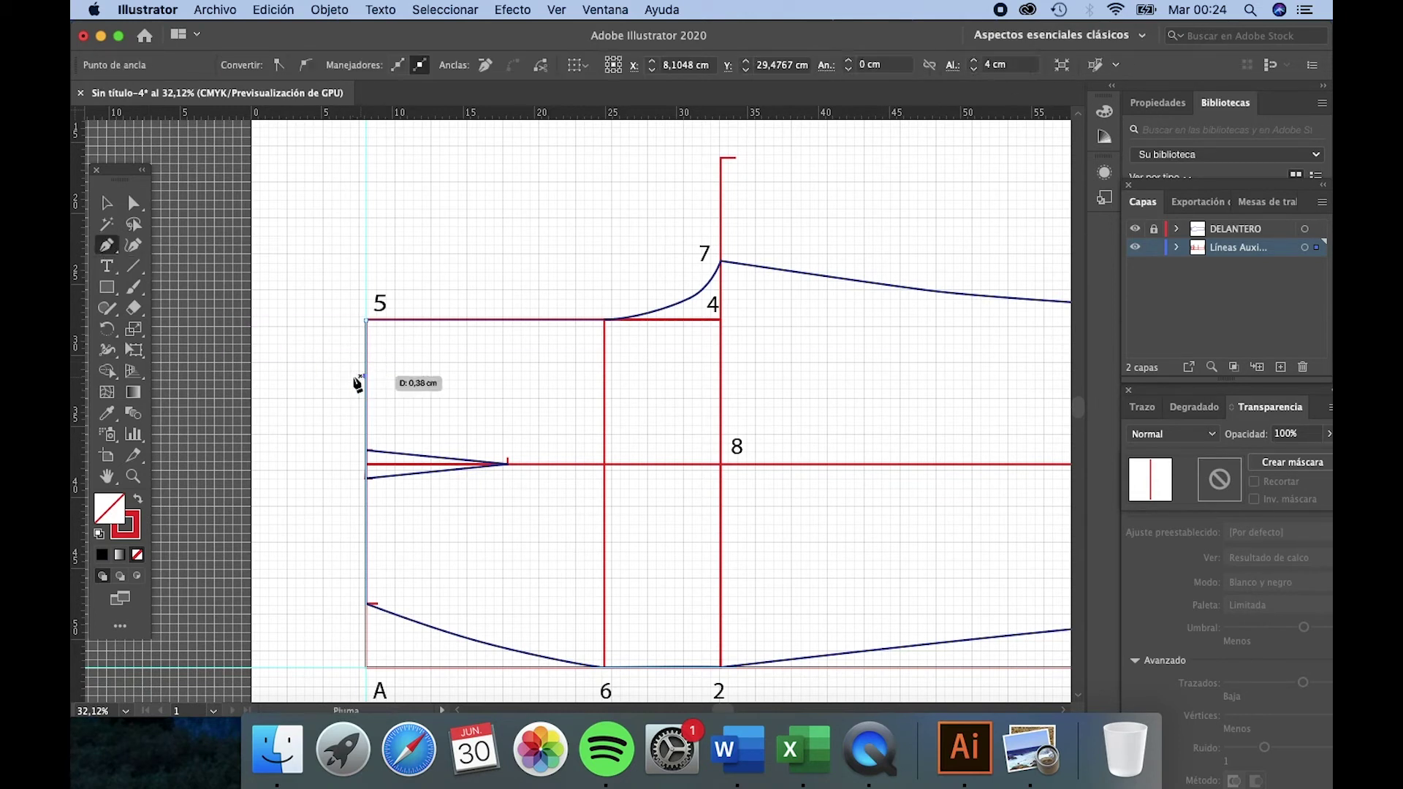
{"action": "left_click", "coordinate": [308, 376]}
{"action": "key", "text": "v"}
{"action": "left_click", "coordinate": [437, 393]}
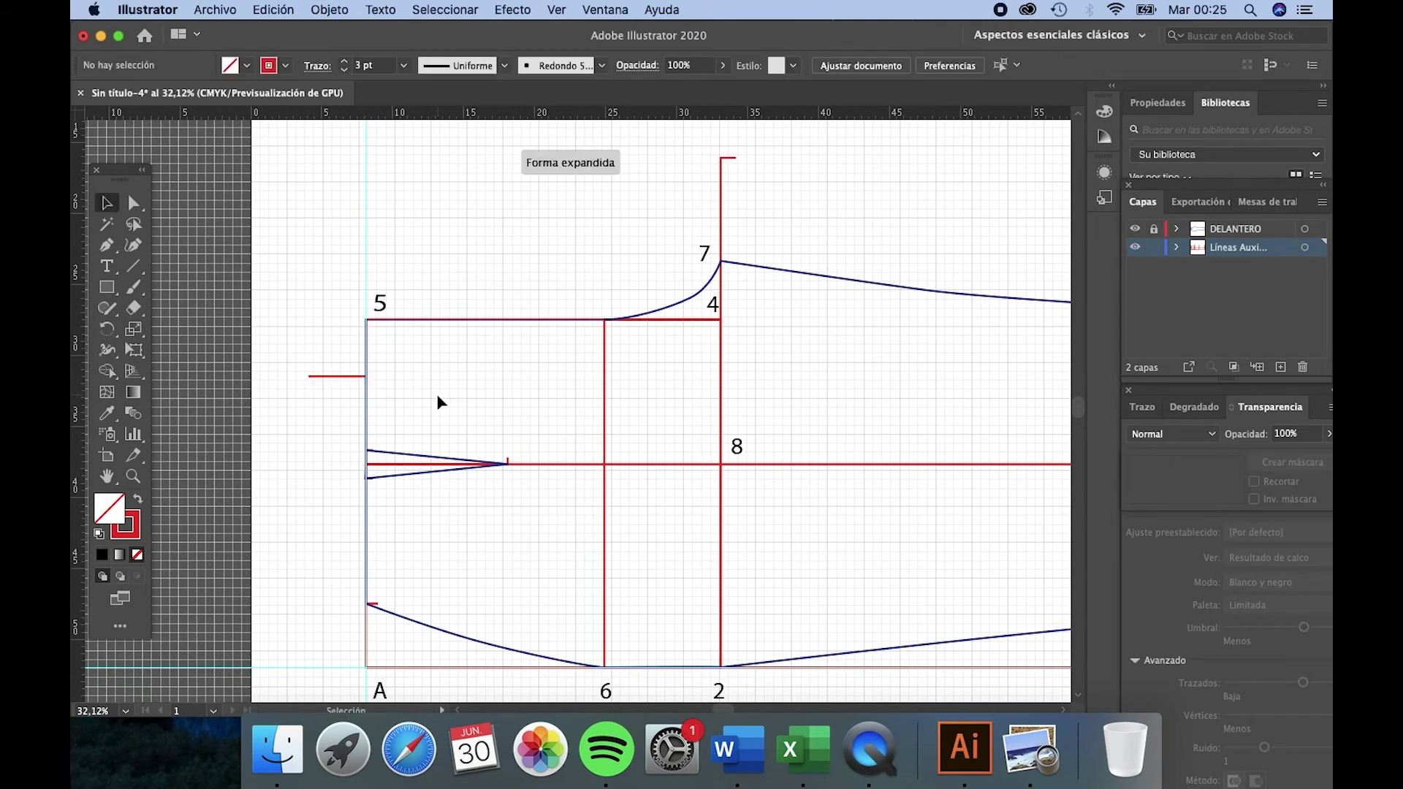
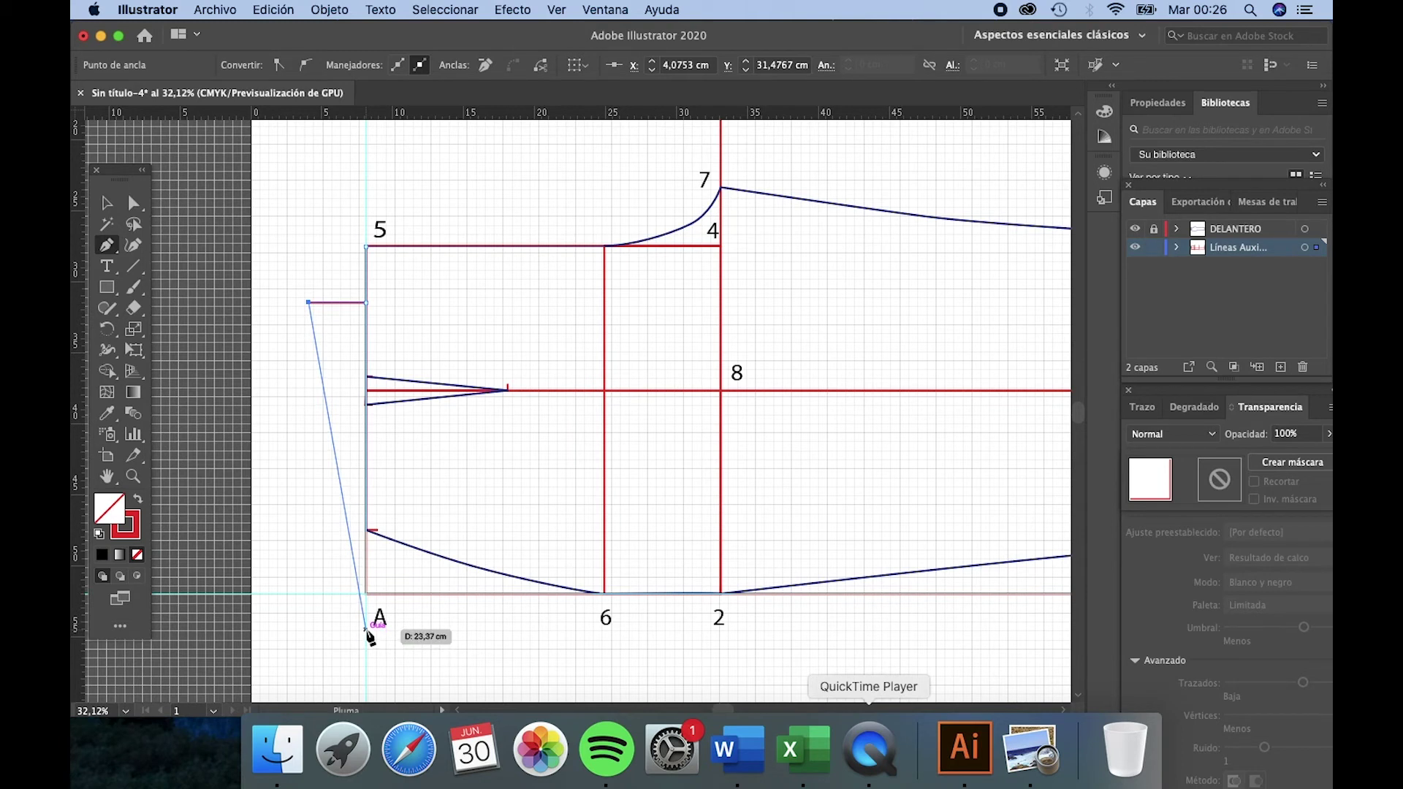
Step: Finish the waist path with a diagonal about 23.4 cm long, from the outer end of its horizontal segment to just below point A
{"action": "left_click", "coordinate": [367, 626]}
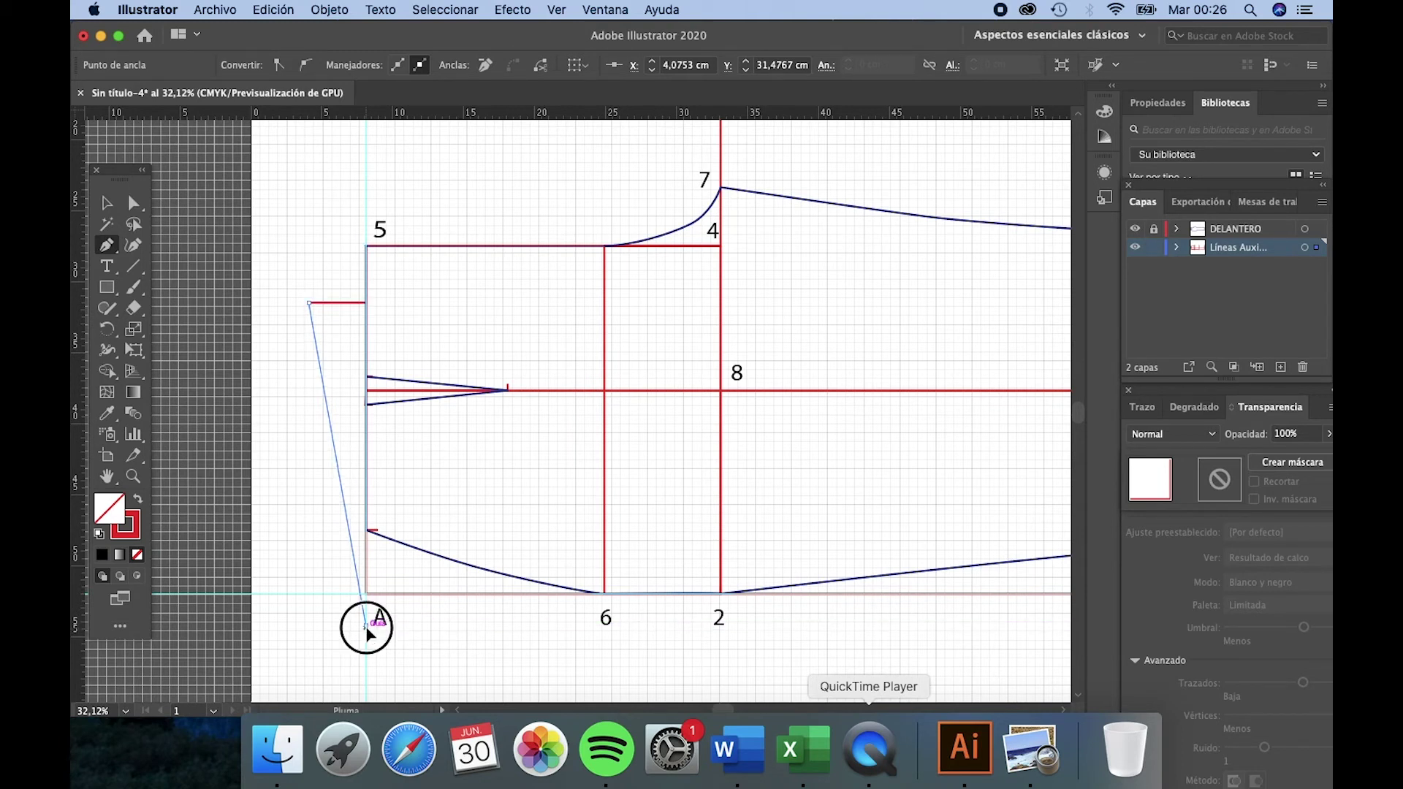
{"action": "key", "text": "v"}
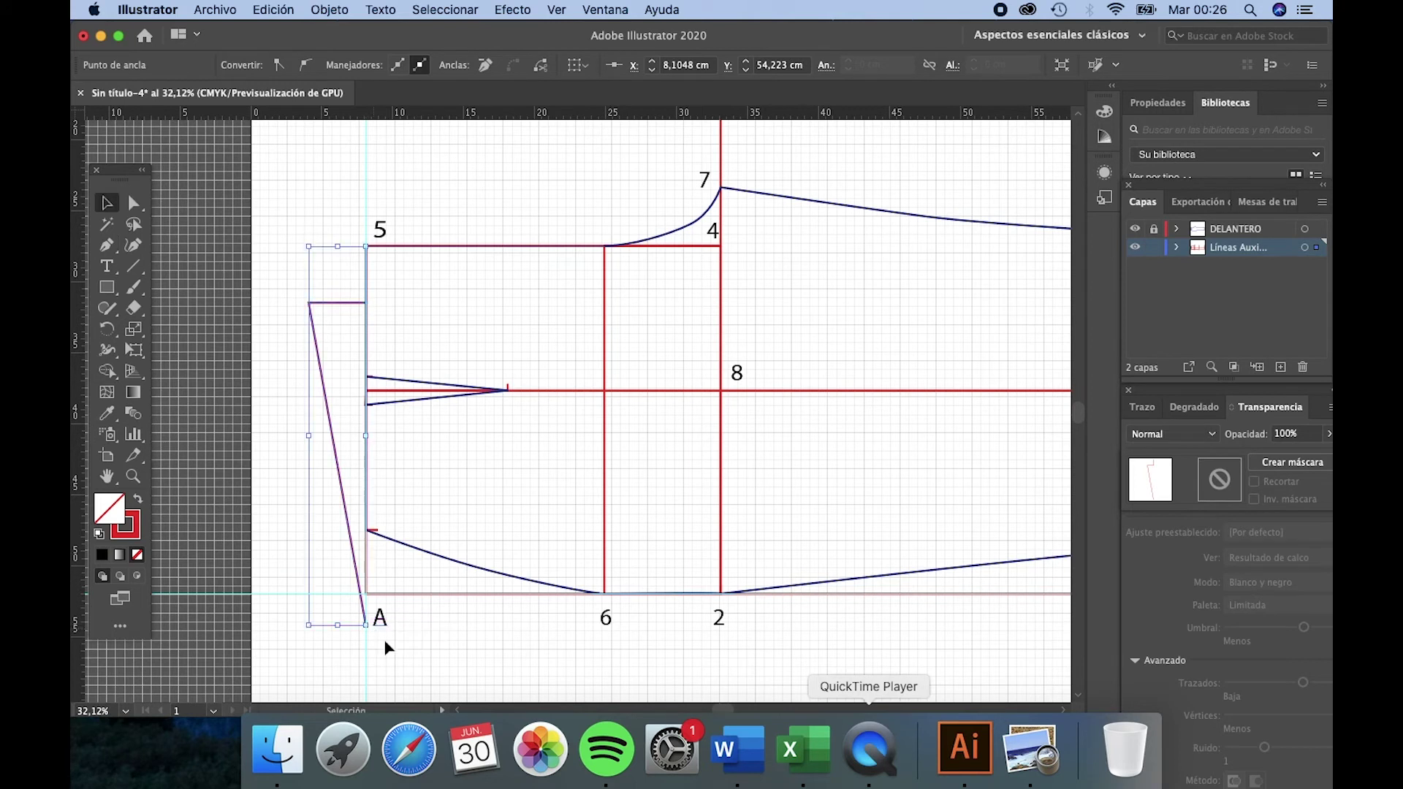
{"action": "left_click", "coordinate": [436, 669]}
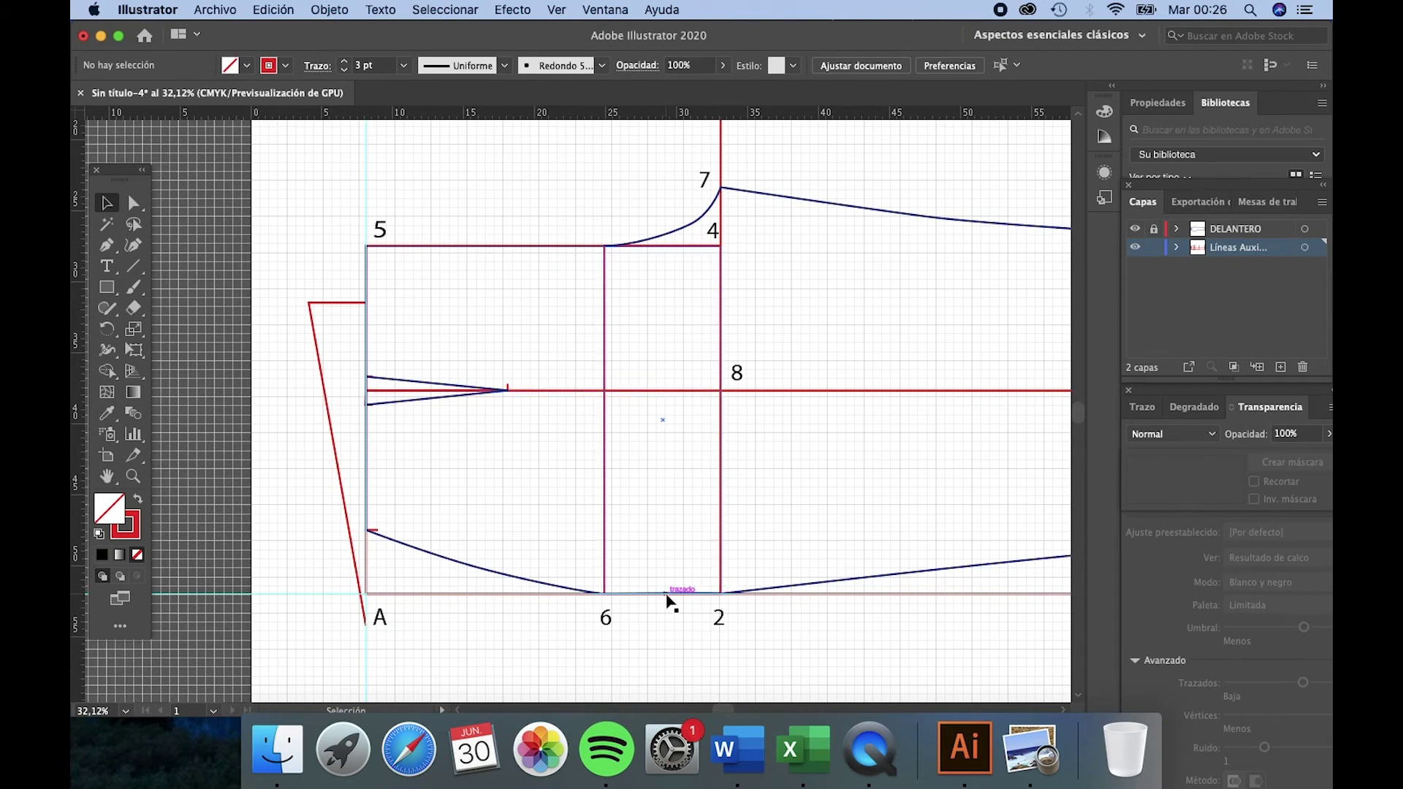
Step: Draw a short downward tick on the base line, about 3 cm from point 2 toward point 6
{"action": "left_click", "coordinate": [100, 248]}
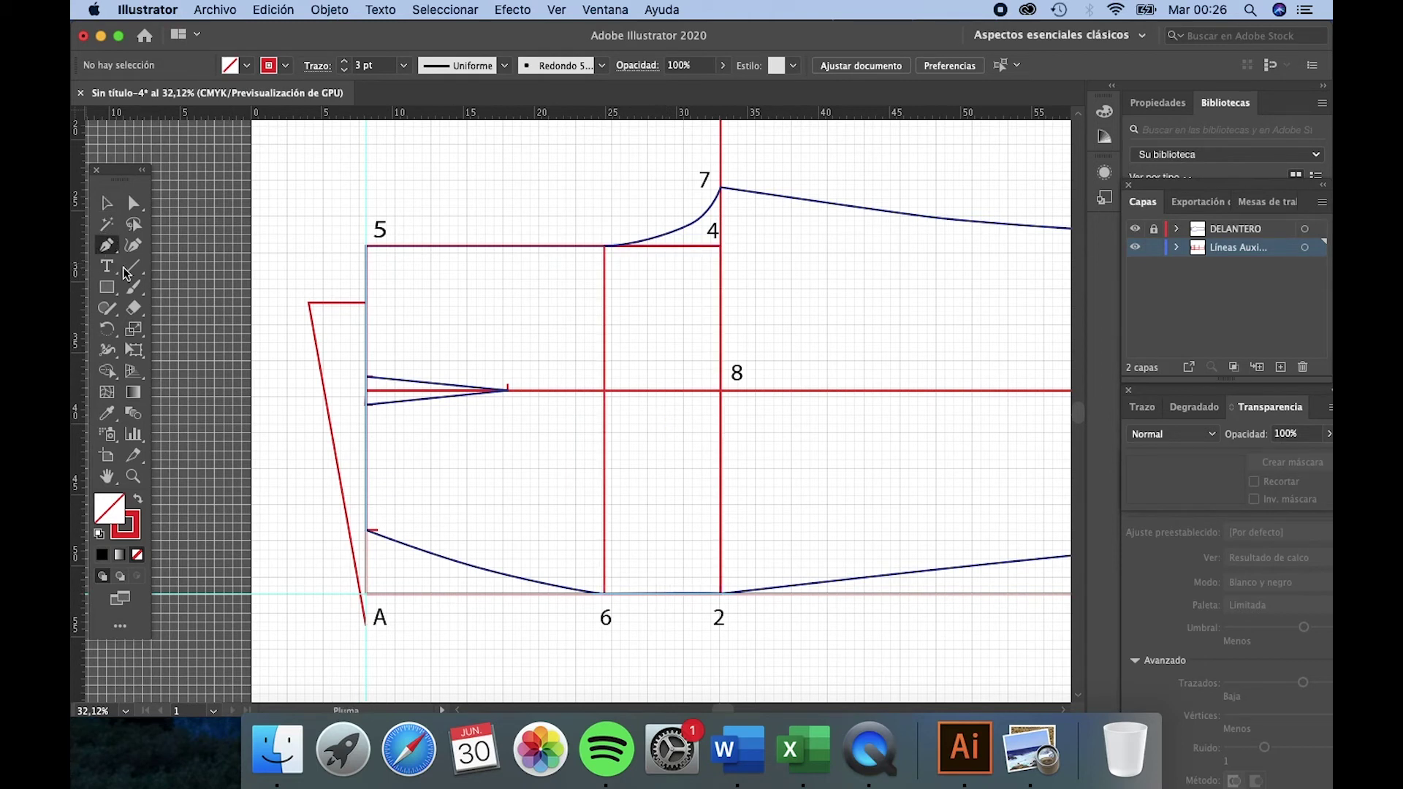
{"action": "left_click", "coordinate": [720, 594]}
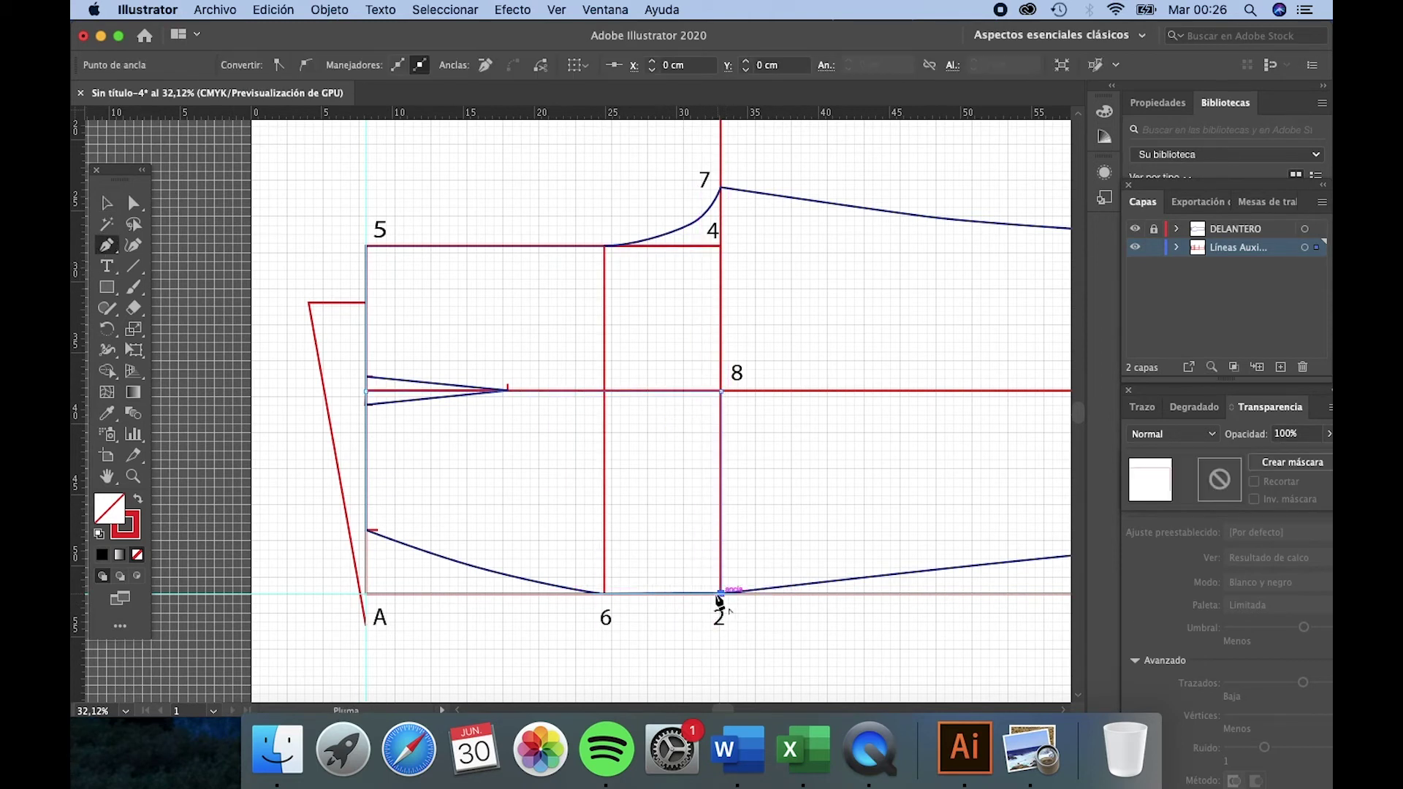
{"action": "left_click", "coordinate": [678, 593]}
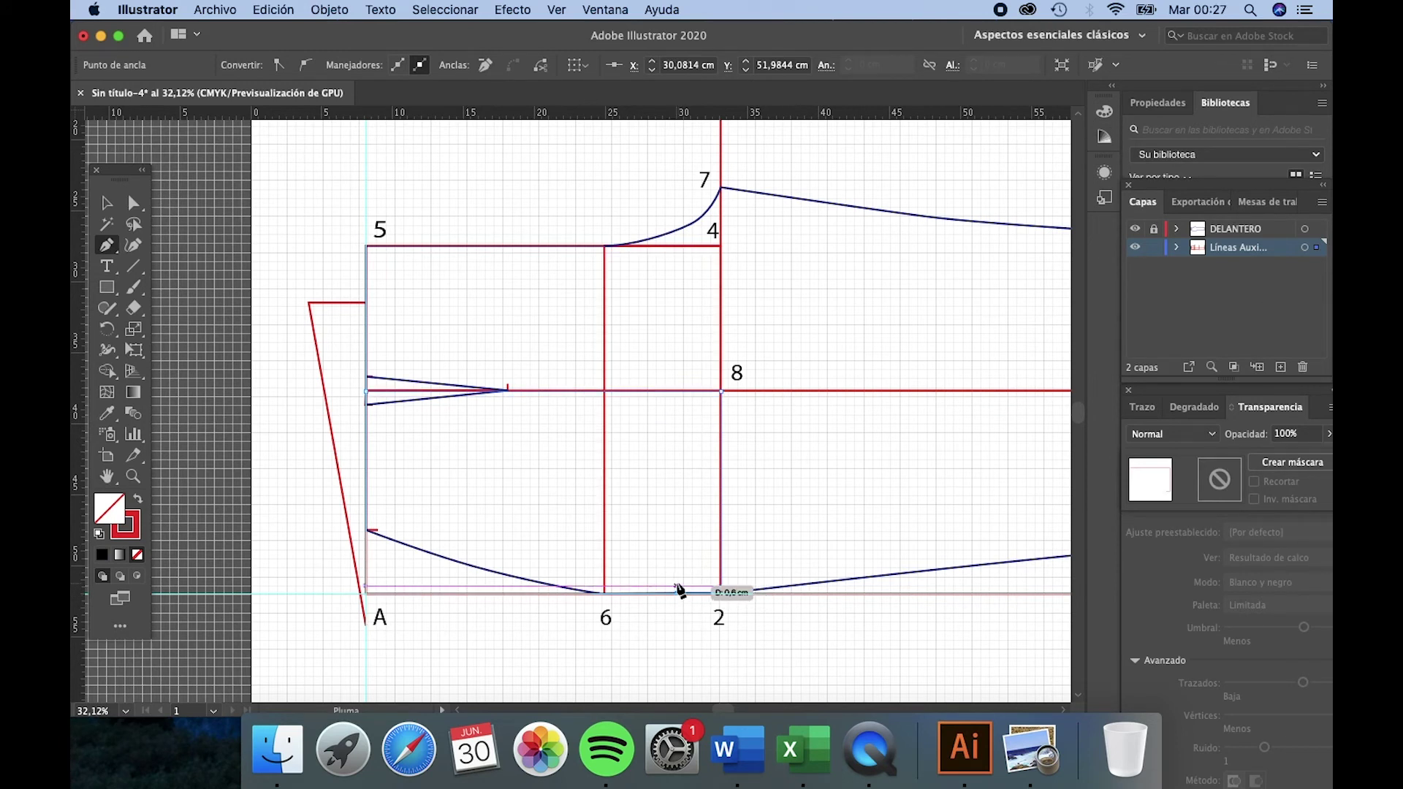
{"action": "left_click_drag", "start_coordinate": [678, 593], "coordinate": [681, 605]}
{"action": "key", "text": "v"}
{"action": "left_click", "coordinate": [687, 648]}
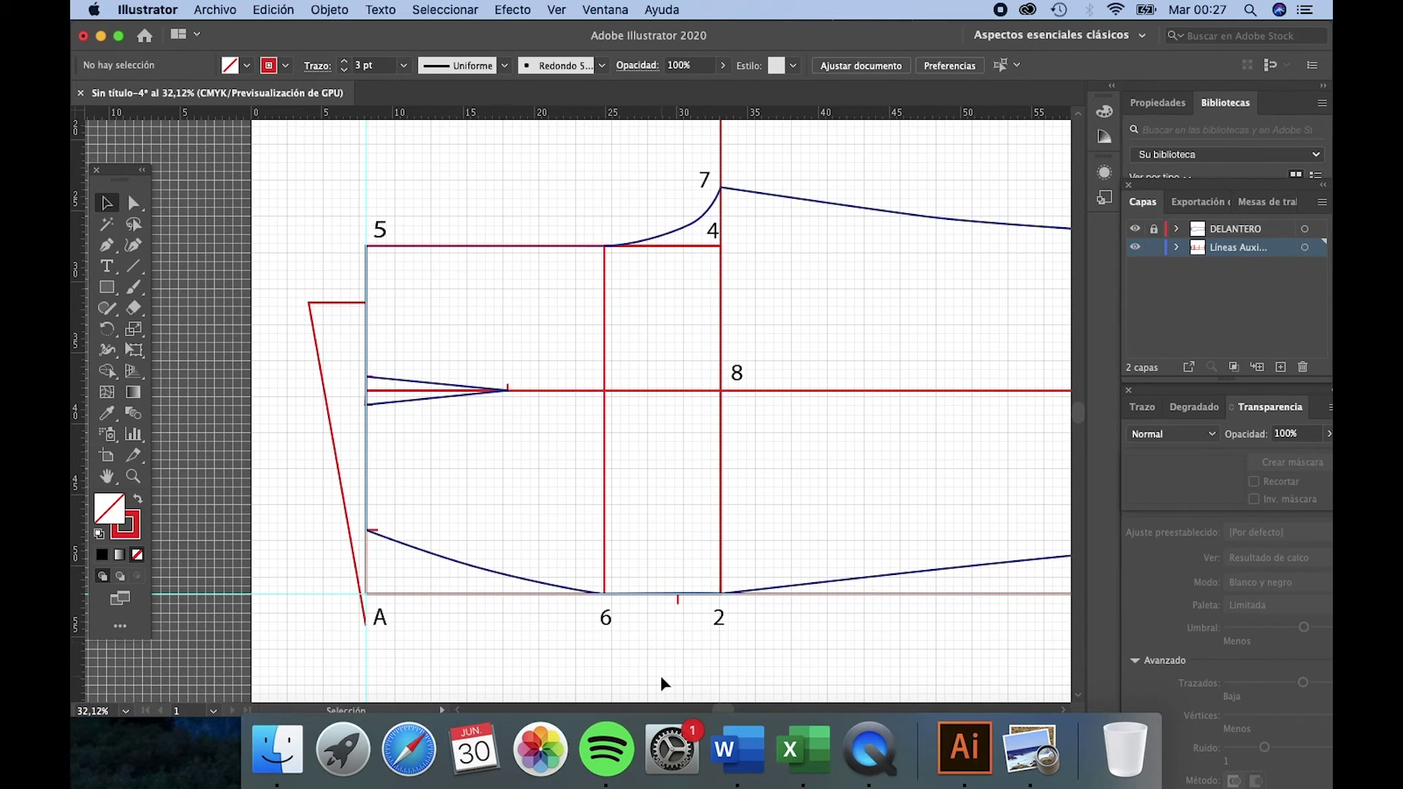
{"action": "left_click", "coordinate": [107, 245]}
{"action": "left_click", "coordinate": [604, 247]}
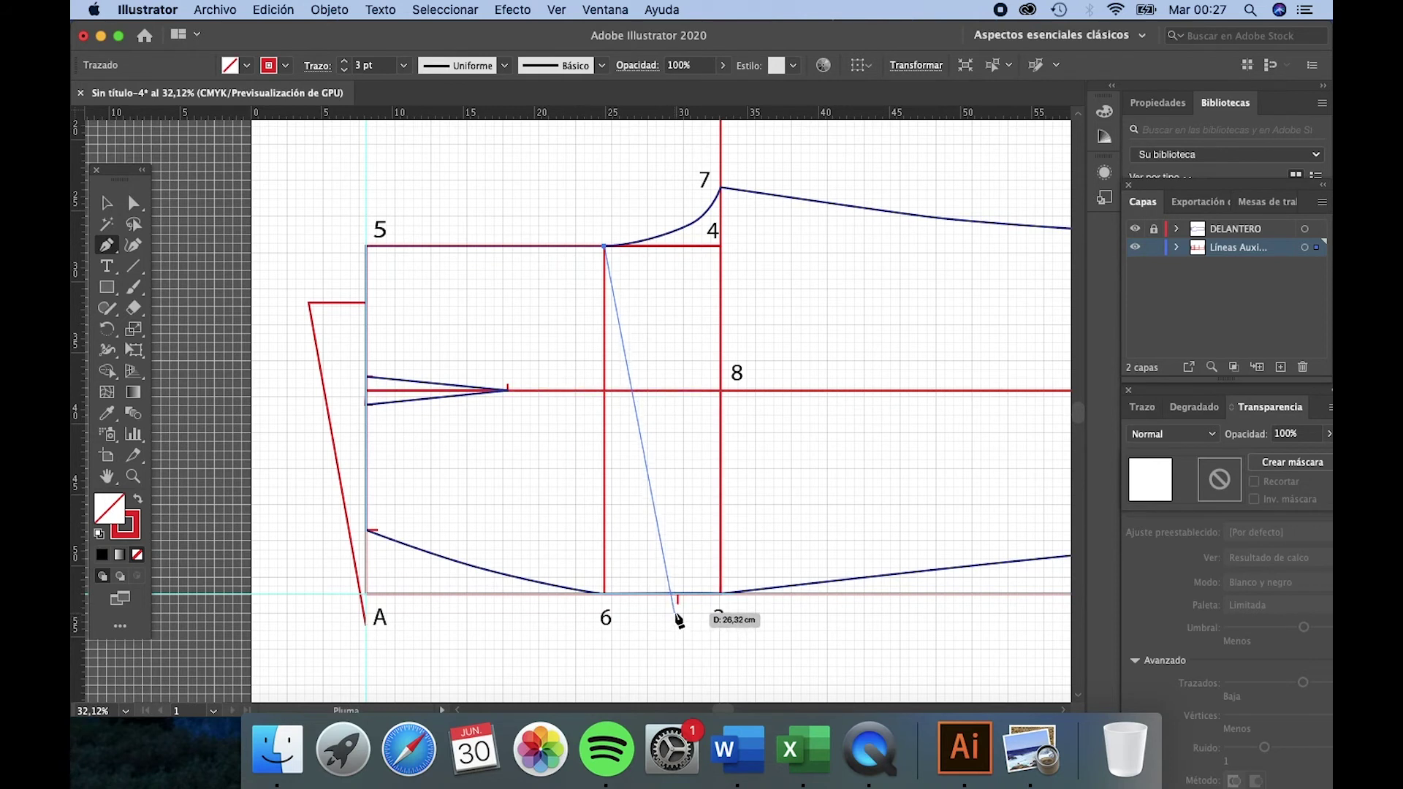
{"action": "left_click", "coordinate": [673, 621]}
{"action": "key", "text": "super+z"}
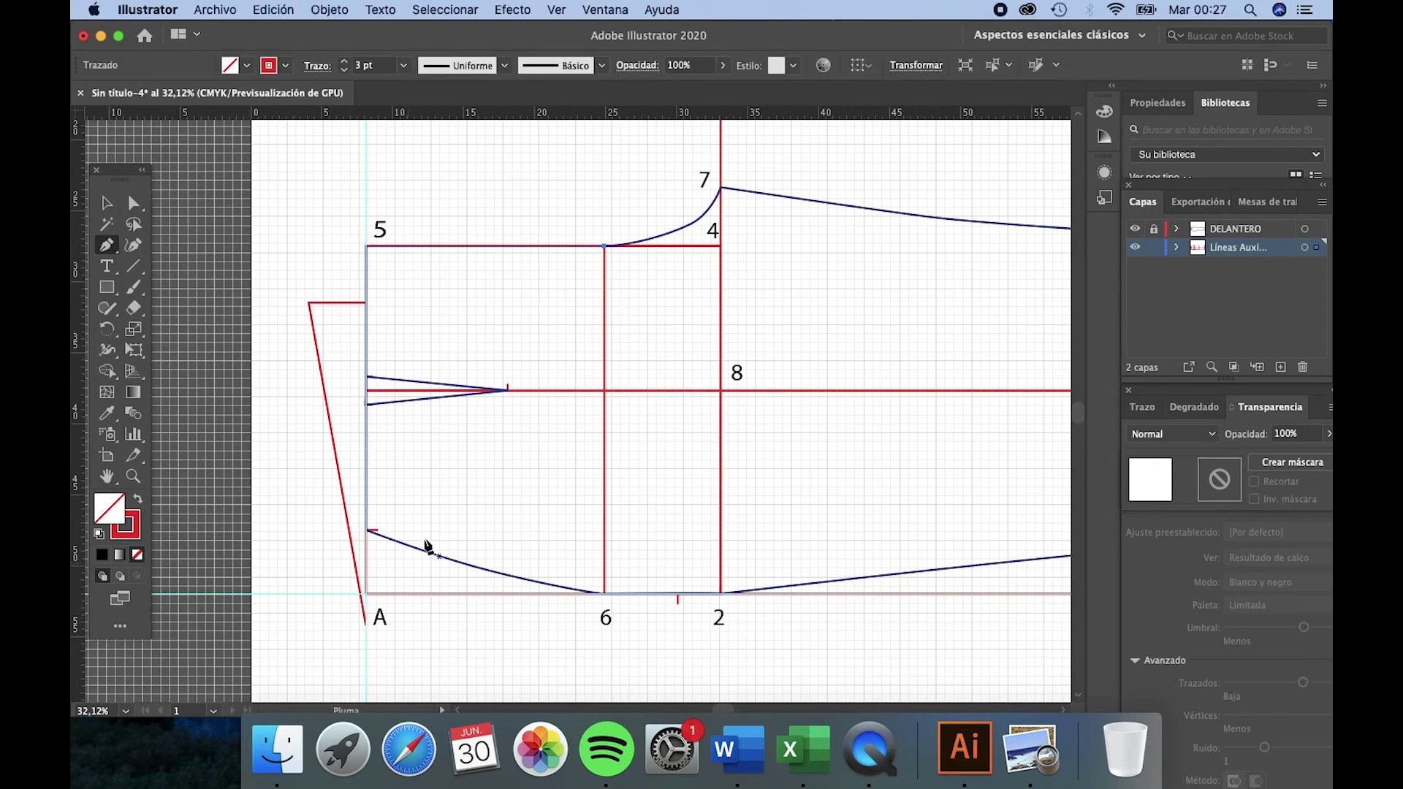
Step: Add a vertical guide at about 10 cm on the ruler and unlock the guides
{"action": "left_click_drag", "start_coordinate": [80, 146], "coordinate": [395, 186]}
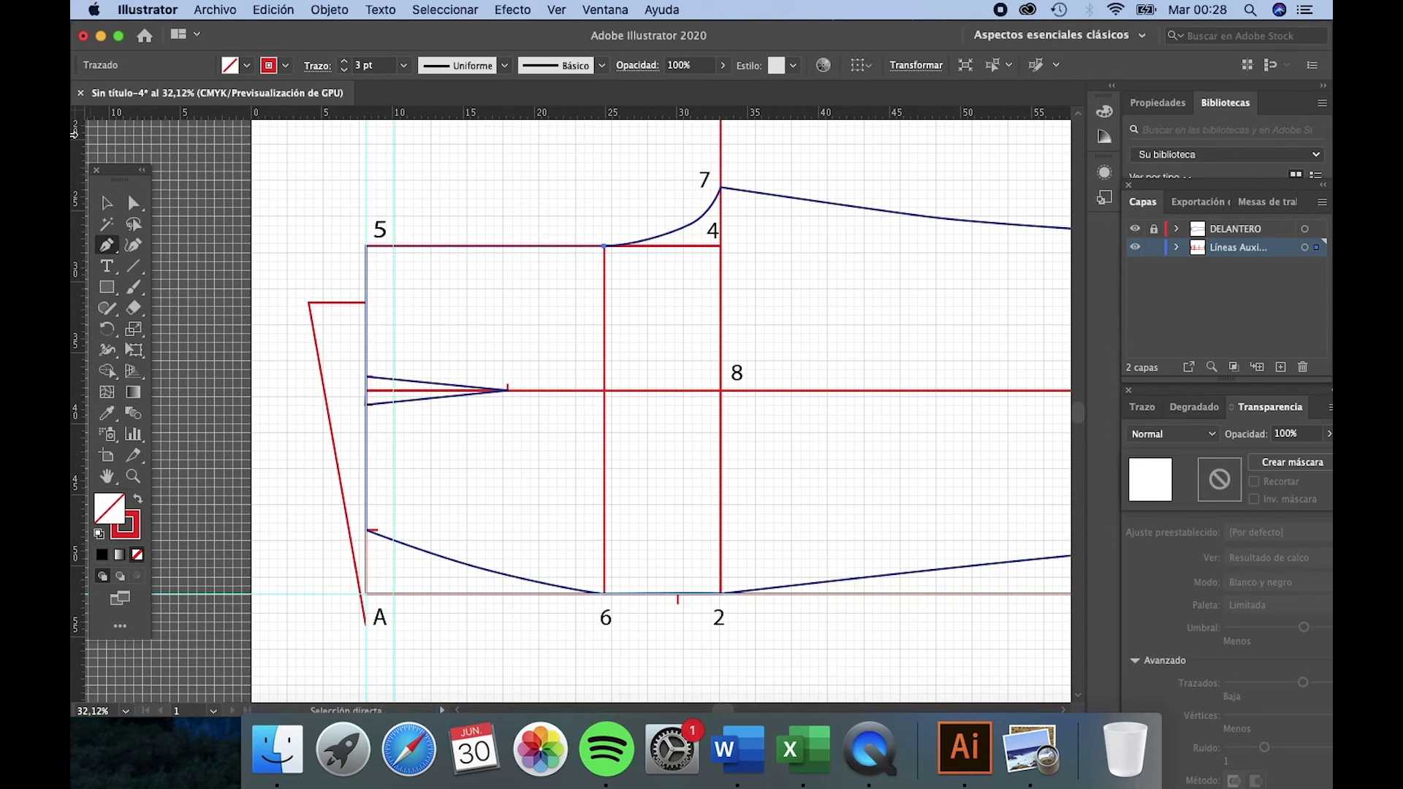
{"action": "key", "text": "v"}
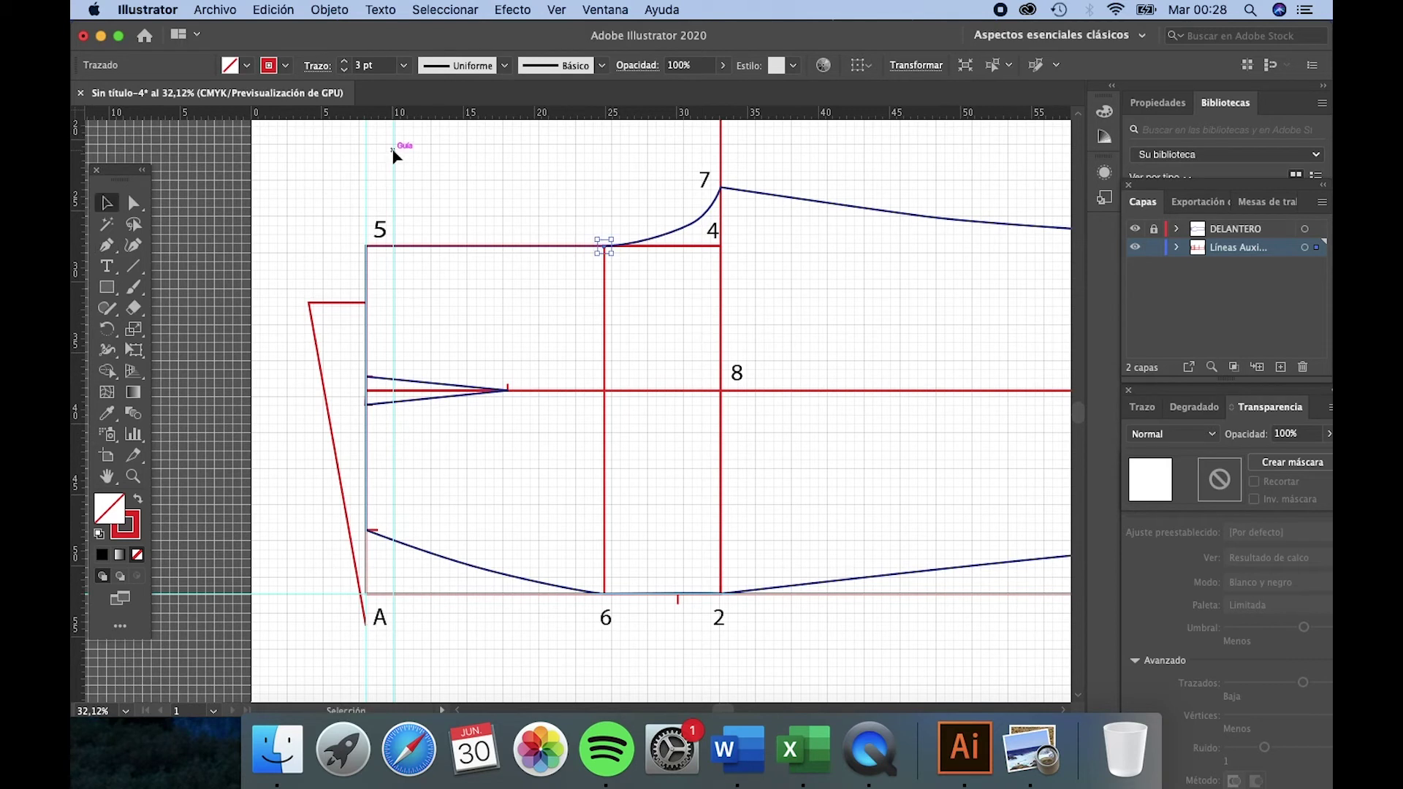
{"action": "left_click", "coordinate": [511, 205]}
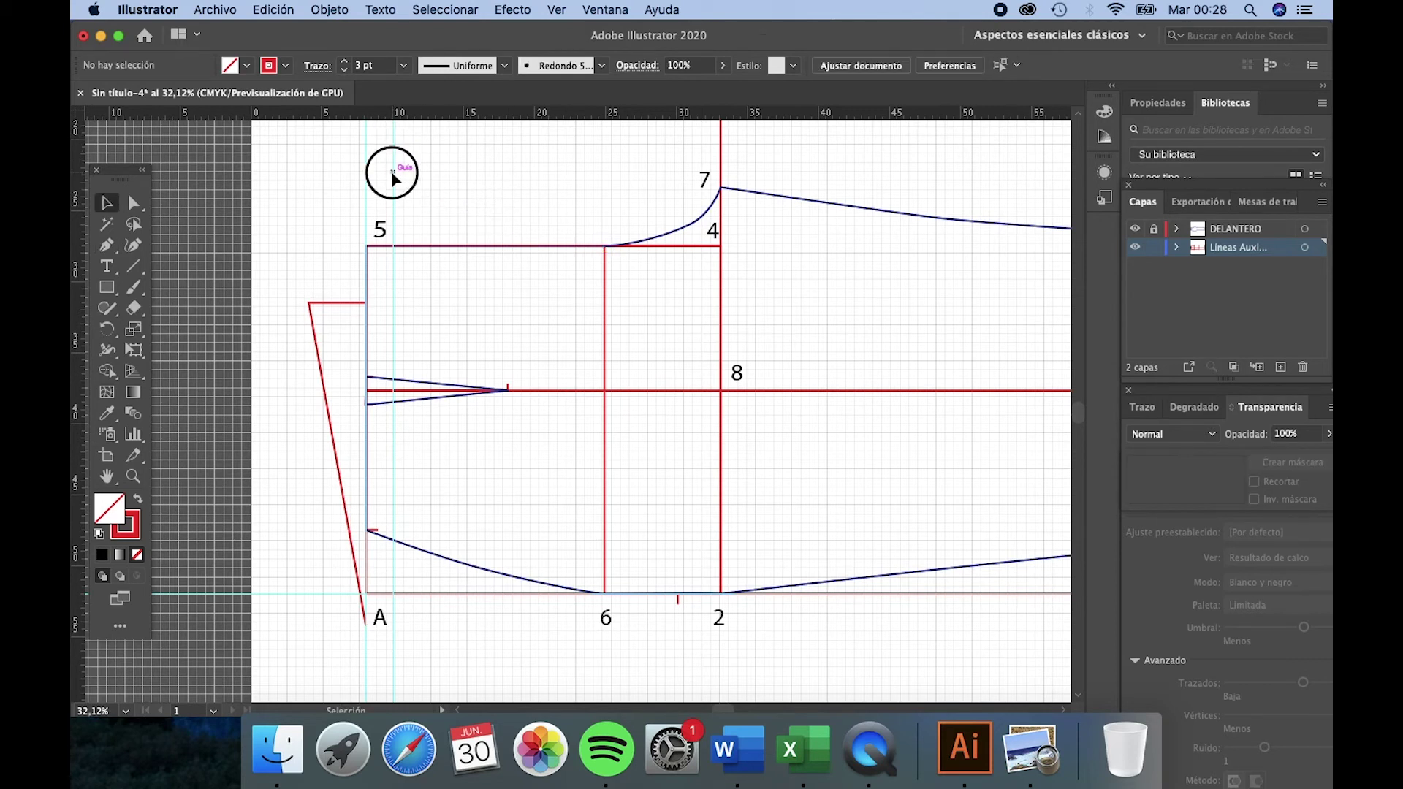
{"action": "right_click", "coordinate": [393, 174]}
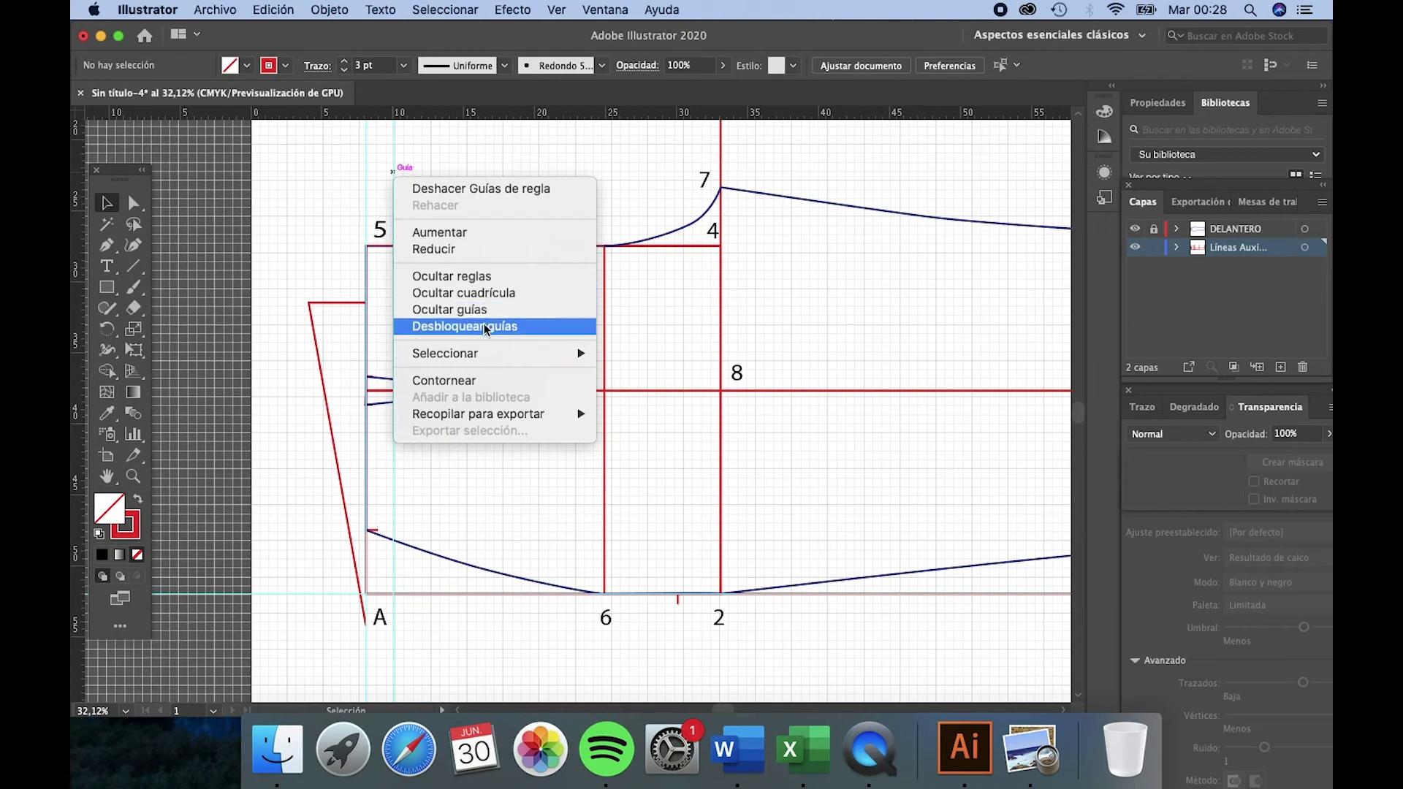
{"action": "left_click", "coordinate": [476, 327]}
Step: Move the new vertical guide onto the tick between points 6 and 2, and lock the guides
{"action": "left_click_drag", "start_coordinate": [395, 201], "coordinate": [679, 267]}
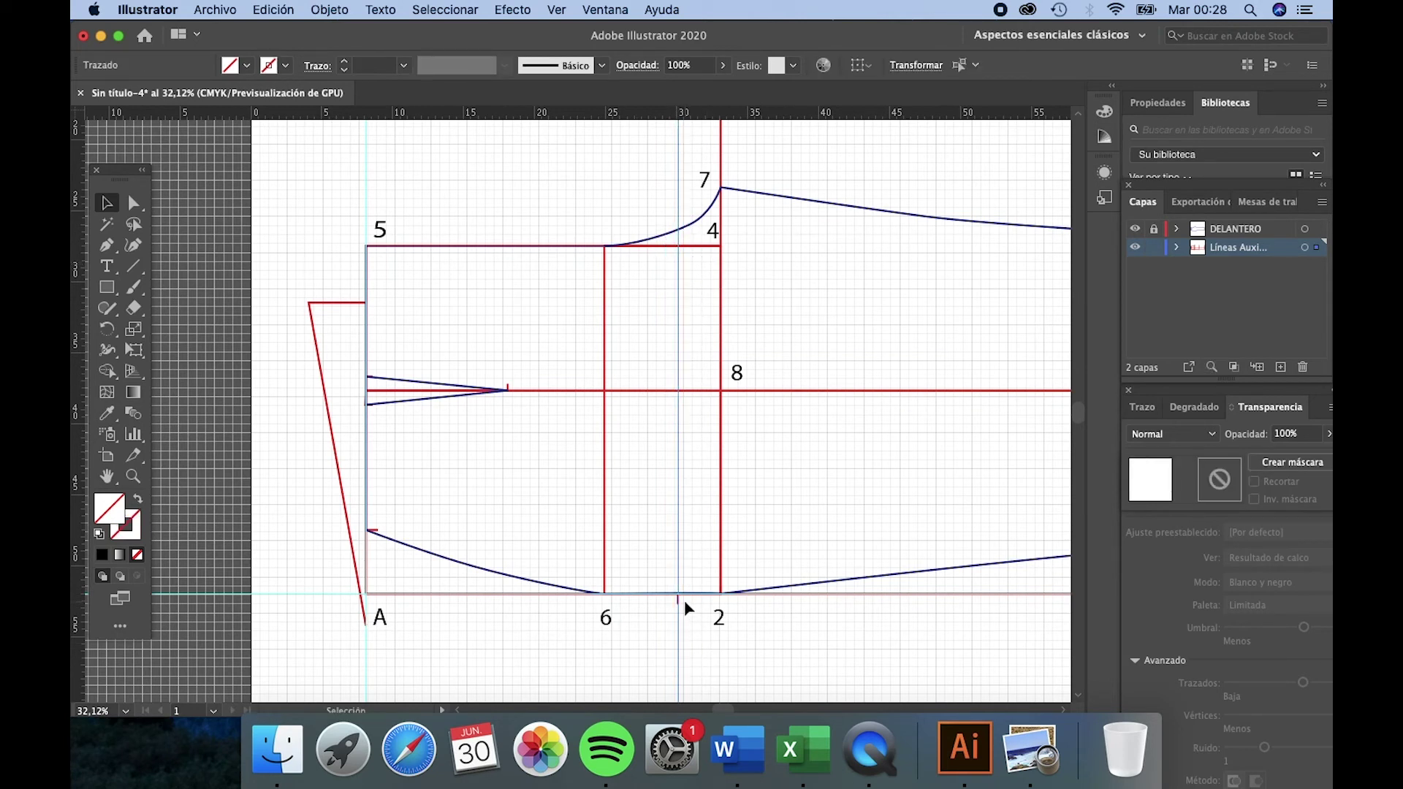
{"action": "right_click", "coordinate": [681, 151]}
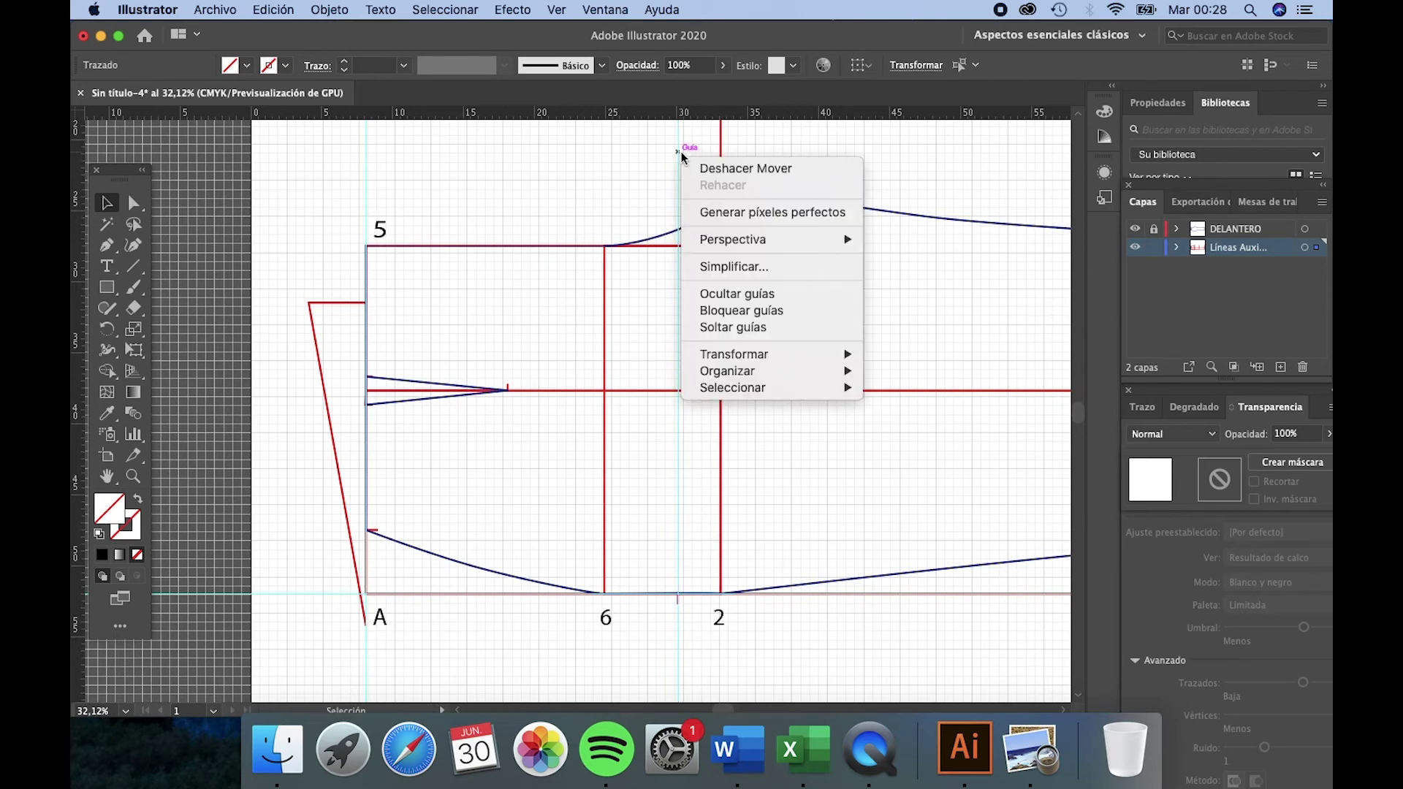
{"action": "left_click", "coordinate": [741, 312]}
{"action": "left_click", "coordinate": [791, 619]}
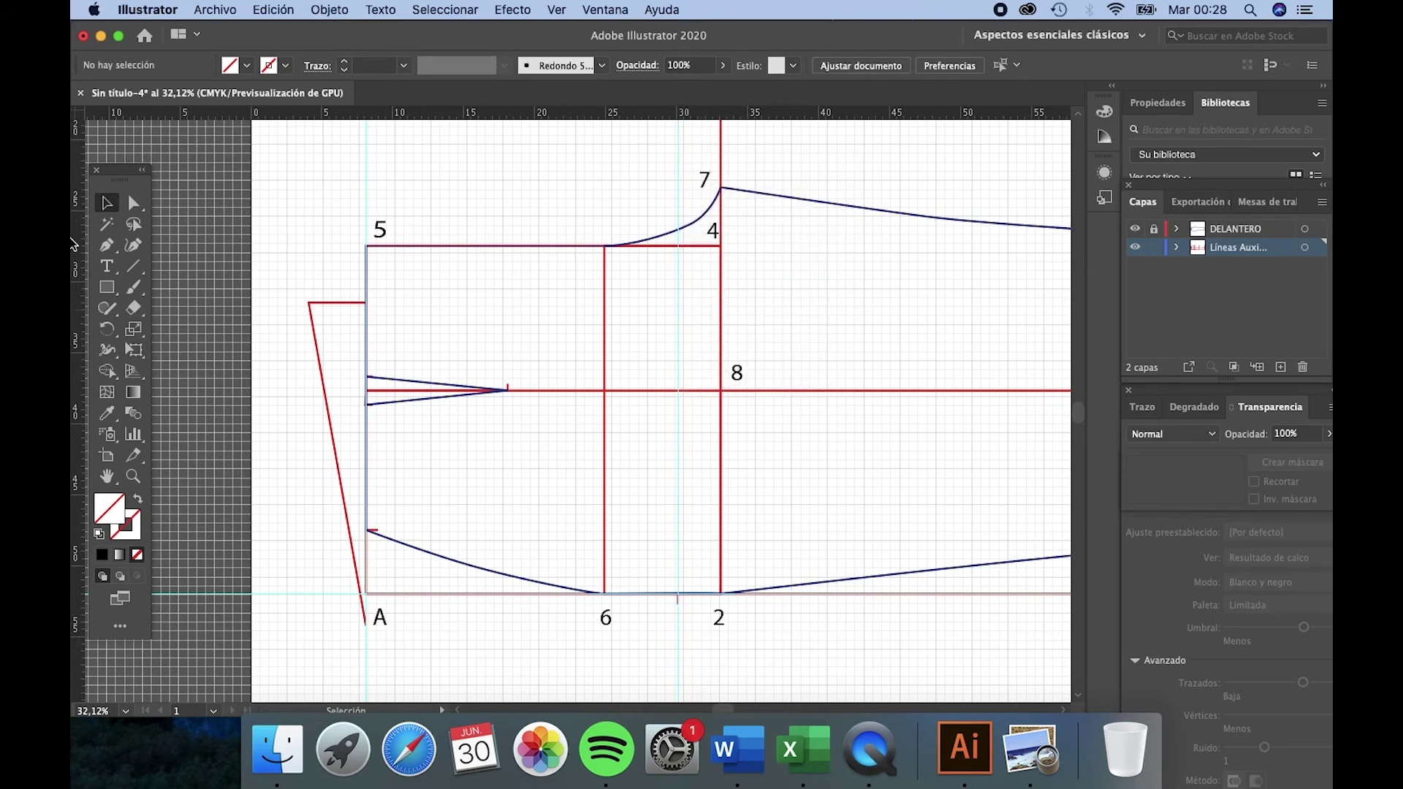
Step: Draw a diagonal about 26.9 cm long from the upper end of the line above point 6 to the guide, just below the base line
{"action": "key", "text": "p"}
{"action": "left_click", "coordinate": [605, 246]}
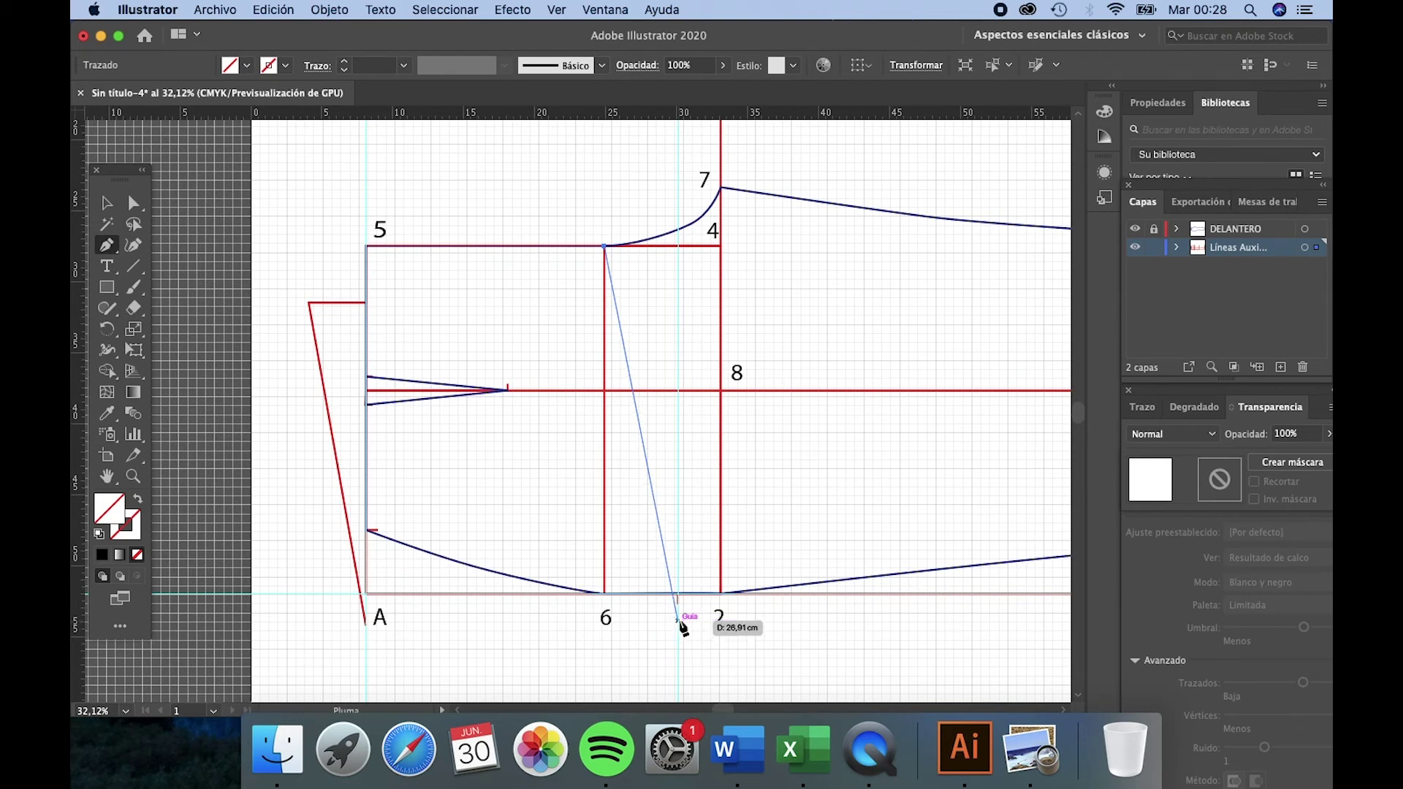
{"action": "left_click", "coordinate": [680, 627]}
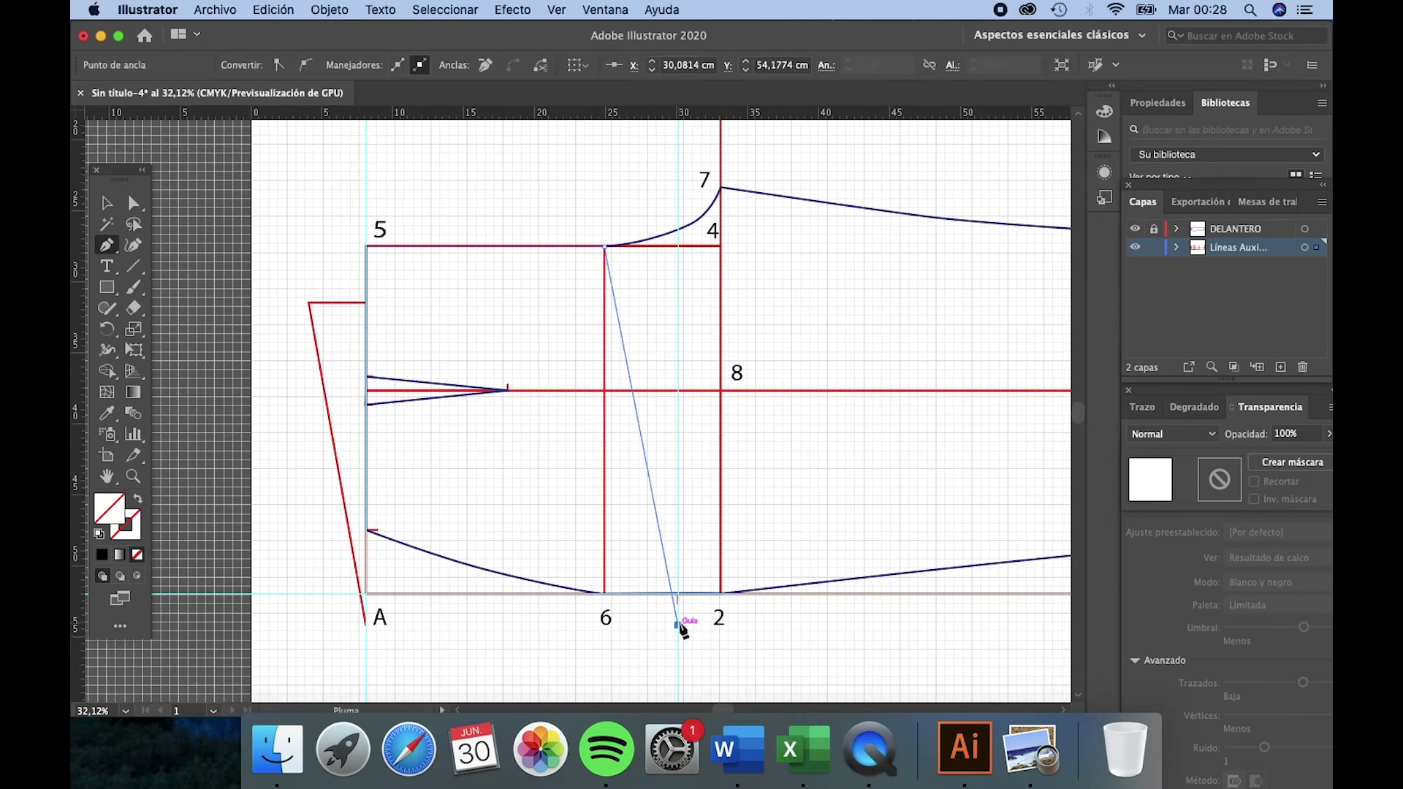
{"action": "key", "text": "v"}
{"action": "left_click", "coordinate": [734, 663]}
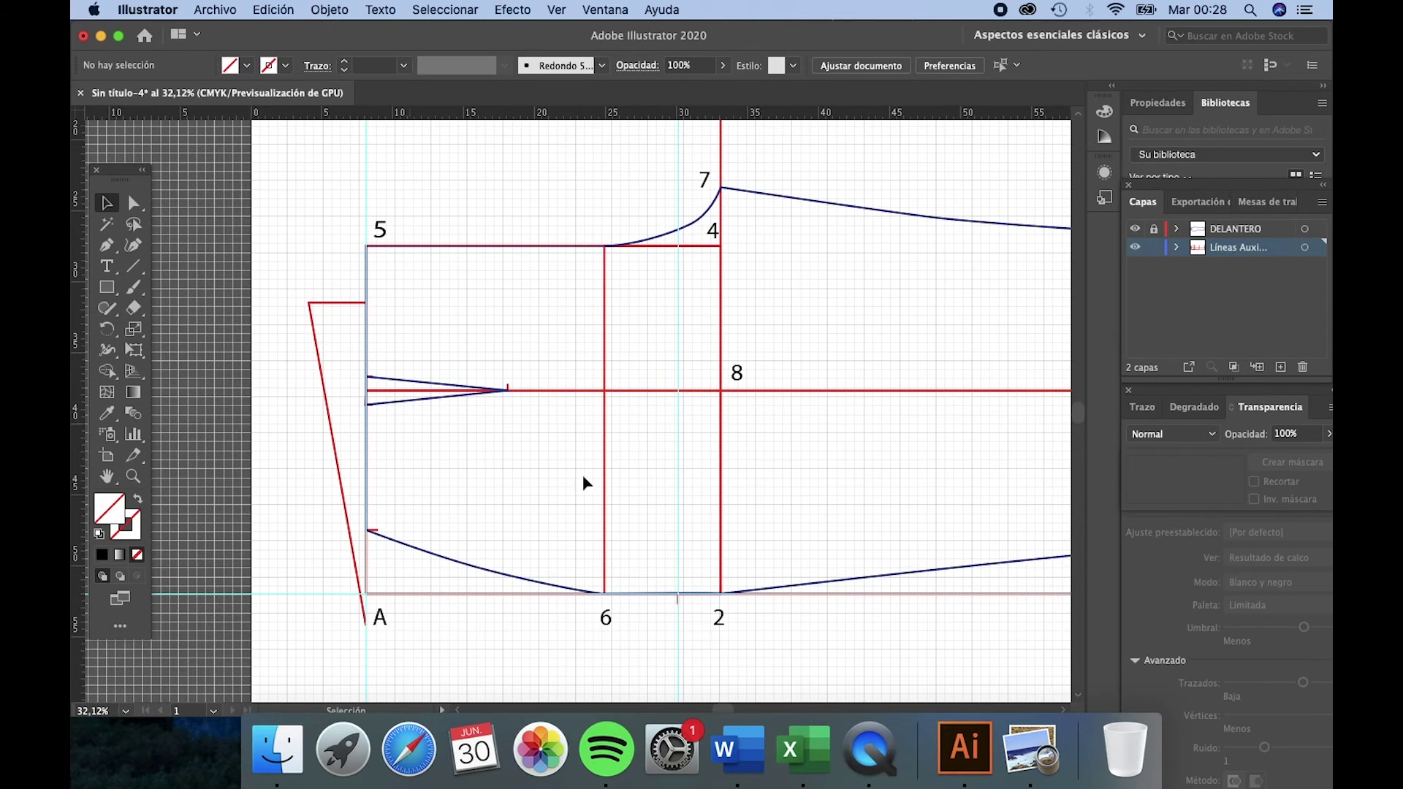
Step: Copy the red 3 pt stroke of the waist diagonal onto the new diagonal and make it dashed
{"action": "left_click", "coordinate": [646, 449]}
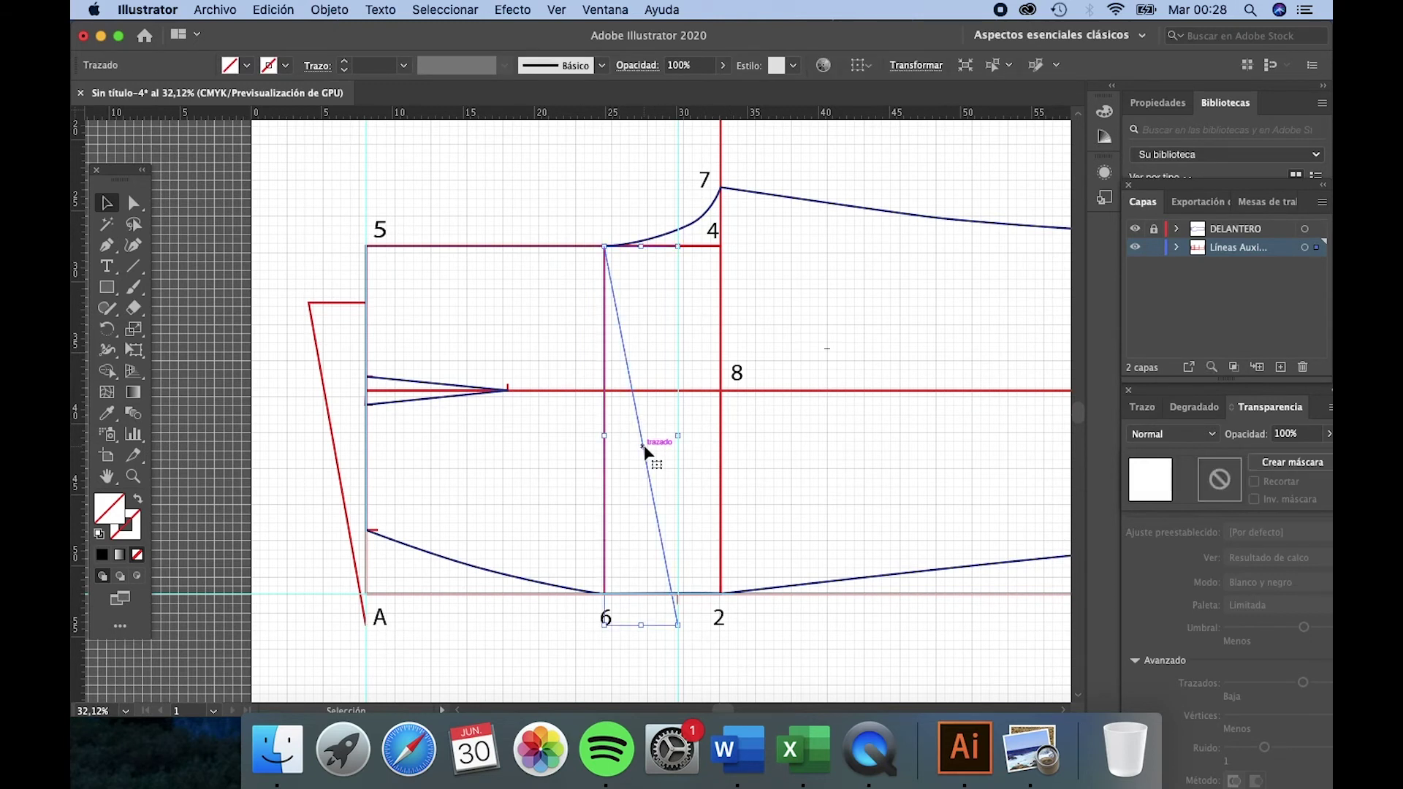
{"action": "left_click", "coordinate": [104, 413]}
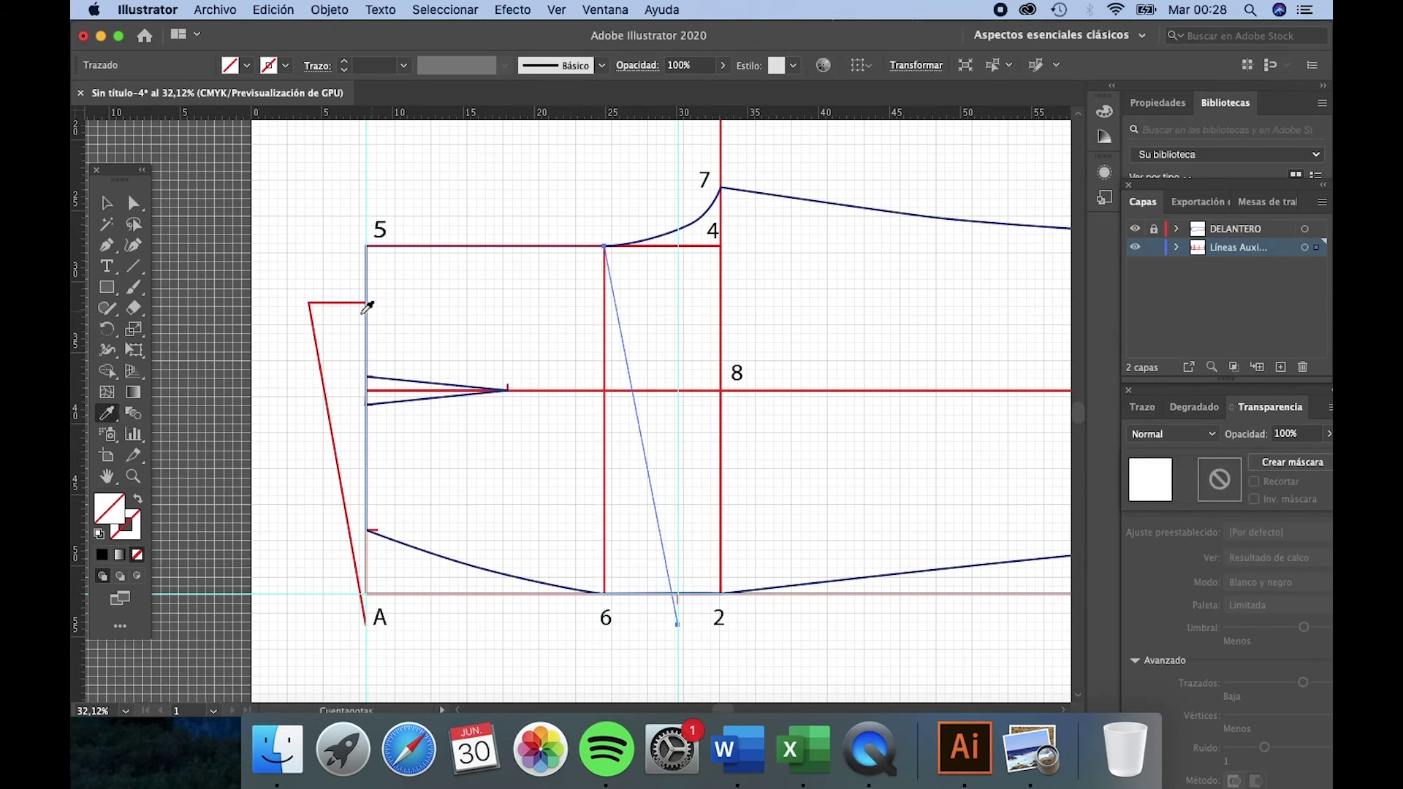
{"action": "left_click", "coordinate": [328, 413]}
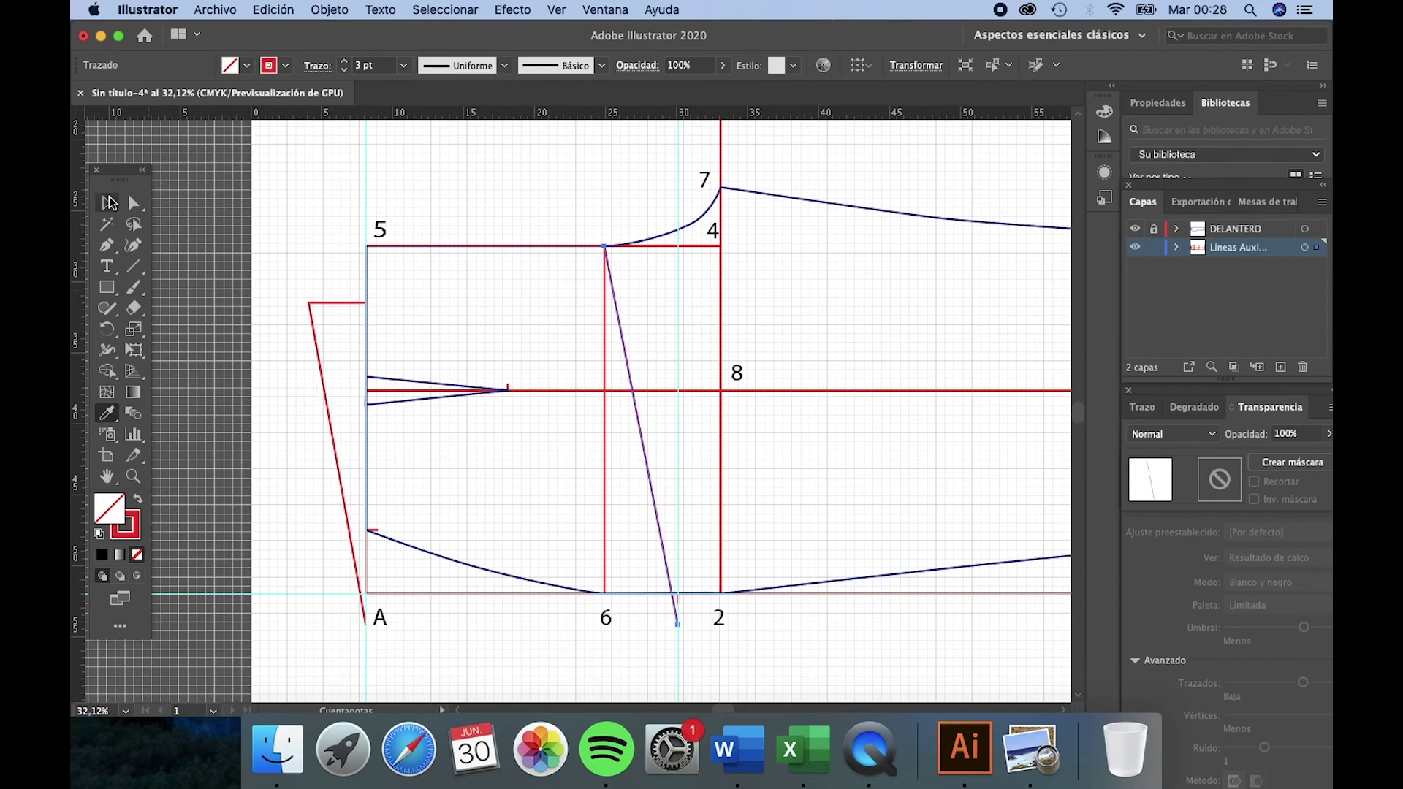
{"action": "left_click", "coordinate": [108, 204]}
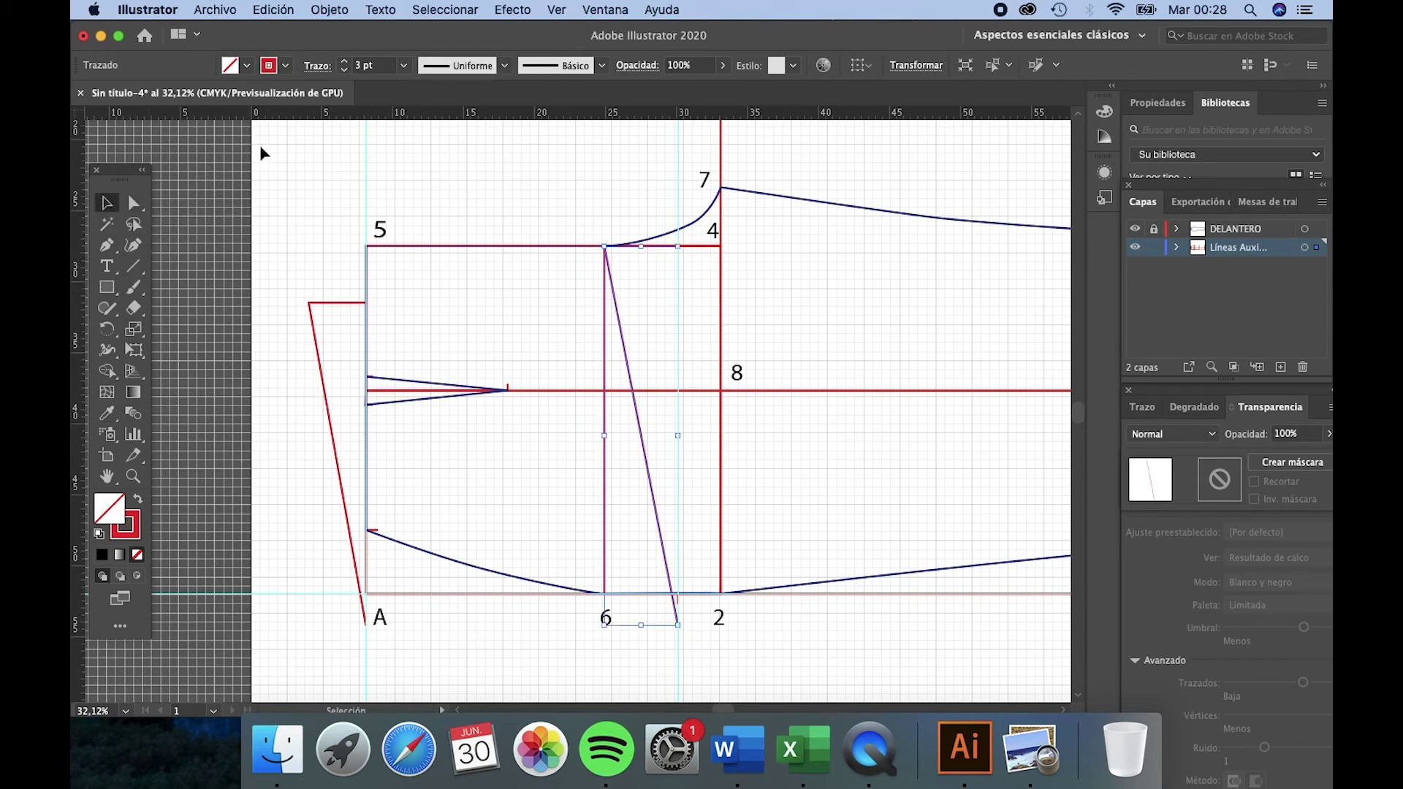
{"action": "left_click", "coordinate": [317, 66]}
{"action": "left_click", "coordinate": [155, 193]}
Step: Compare the dashed diagonal with the trouser diagram in Preview and return to Illustrator
{"action": "left_click", "coordinate": [1031, 750]}
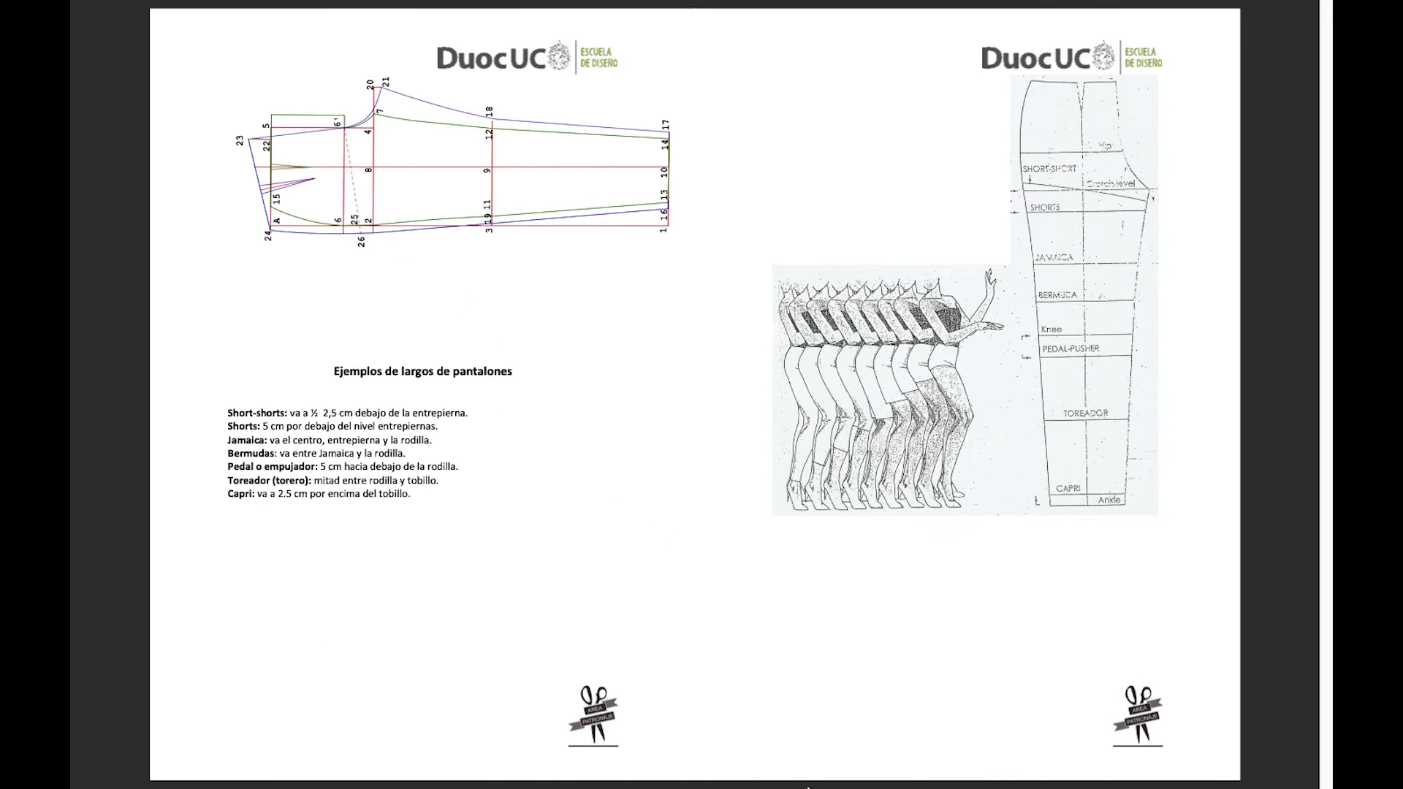
{"action": "mouse_move", "coordinate": [893, 787]}
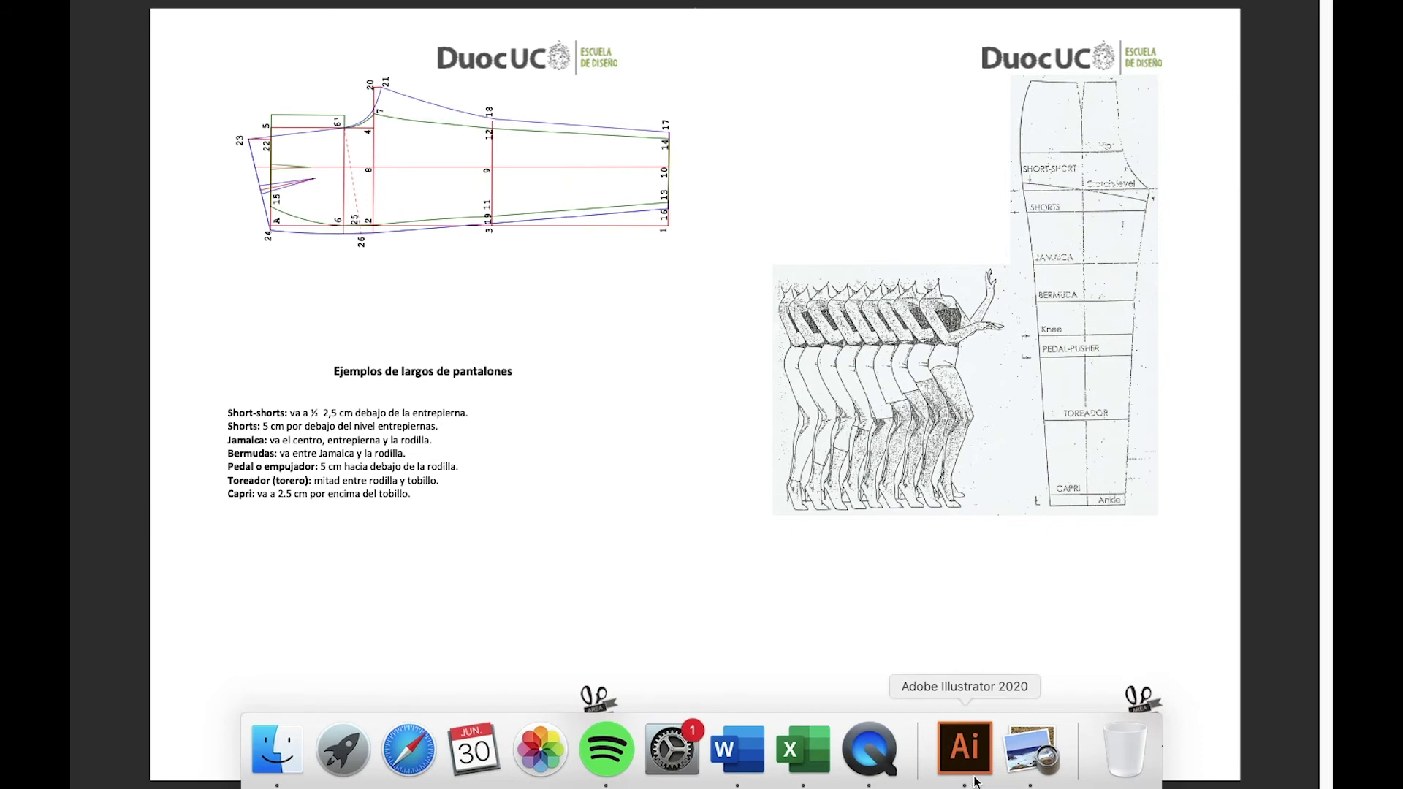
{"action": "left_click", "coordinate": [1016, 771]}
{"action": "left_click", "coordinate": [962, 761]}
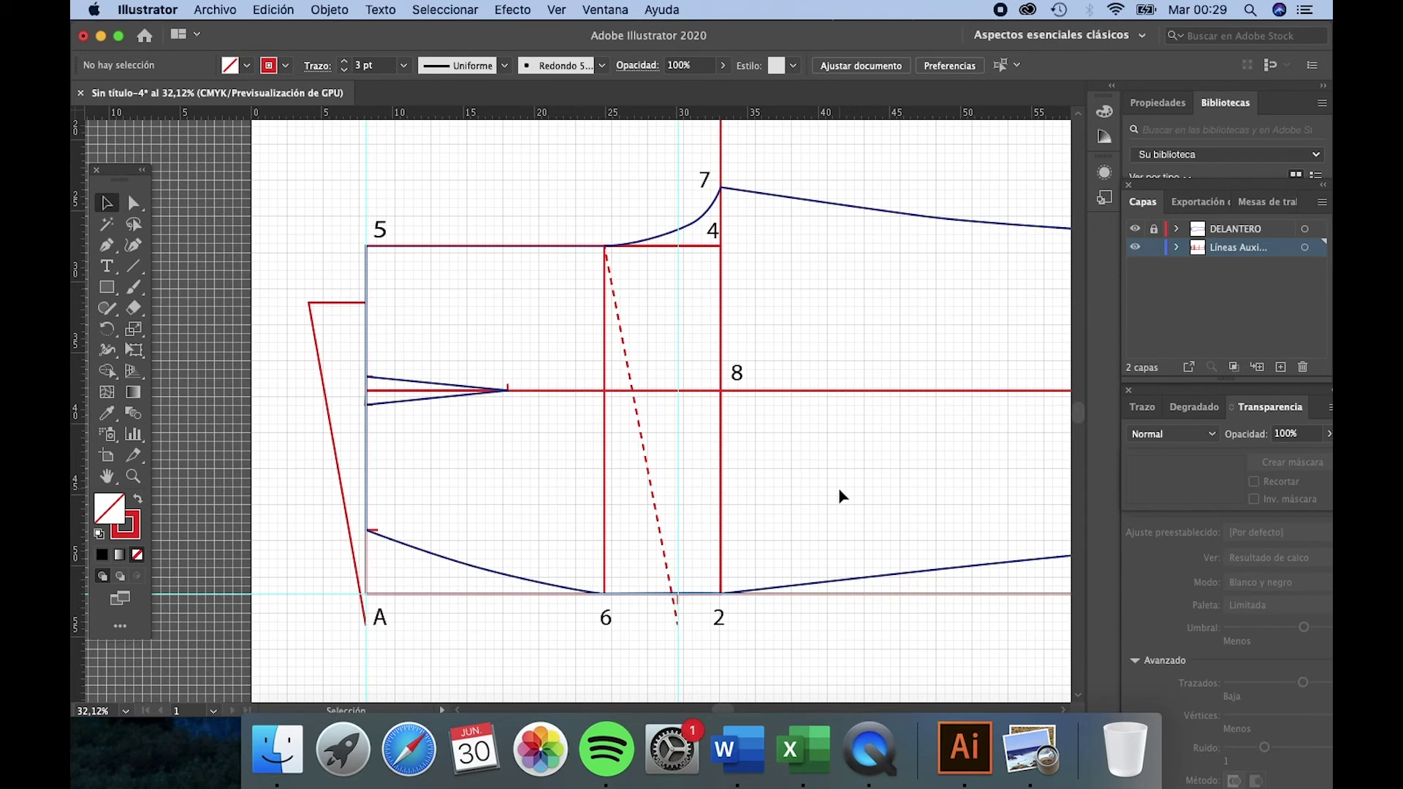
Step: Lock the Líneas Auxiliares layer and create a new layer named POSTERIOR
{"action": "scroll", "coordinate": [837, 490], "scroll_direction": "down", "scroll_amount": 5}
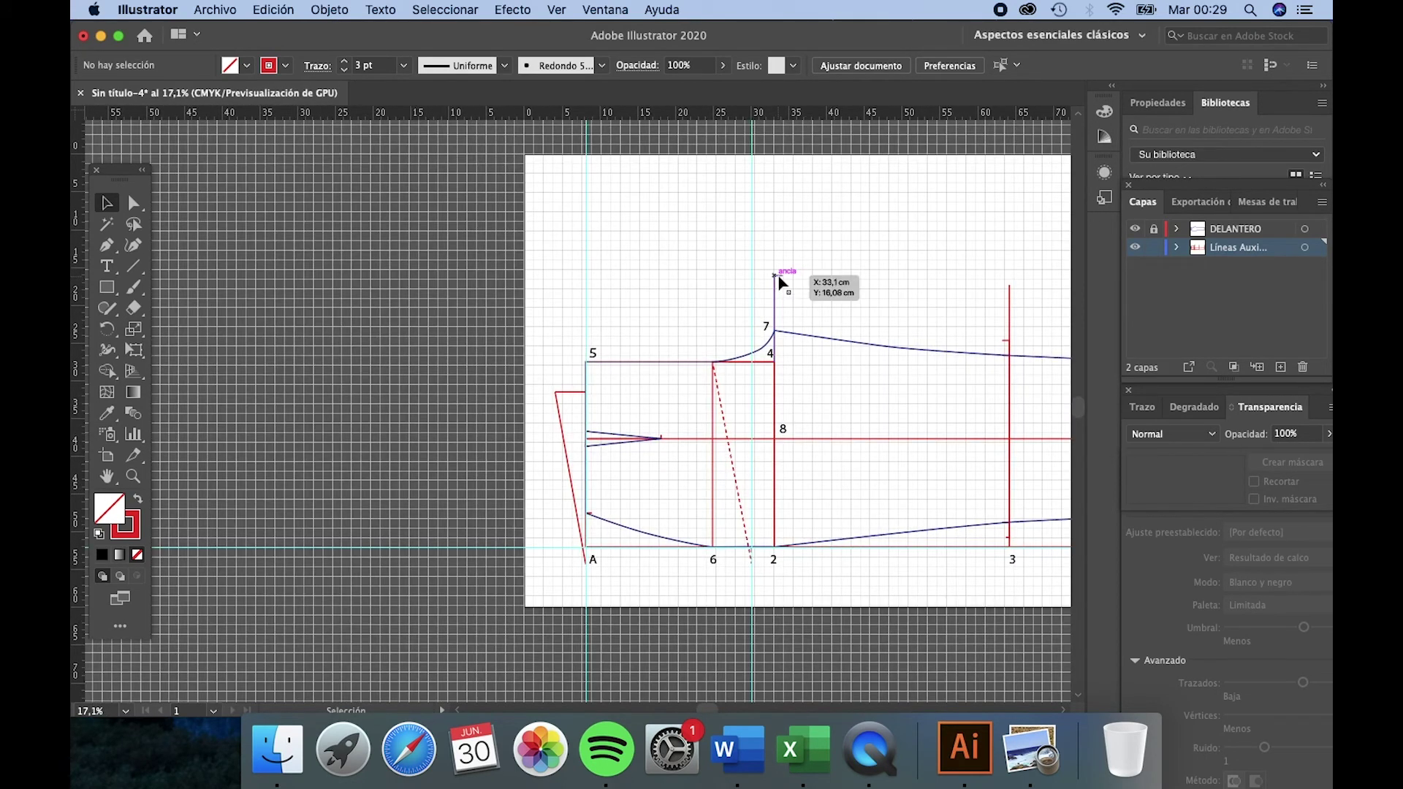
{"action": "left_click", "coordinate": [1064, 709]}
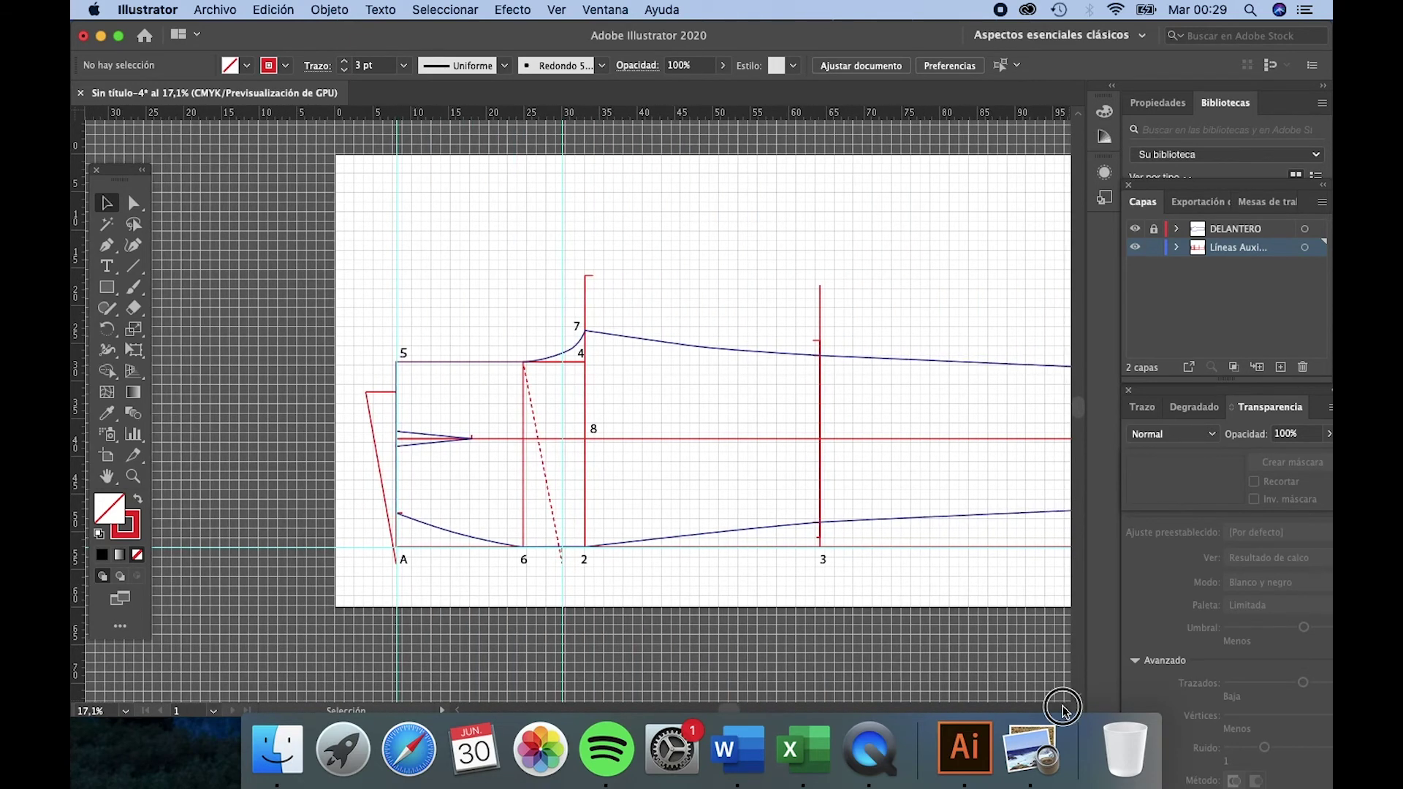
{"action": "left_click", "coordinate": [1064, 709]}
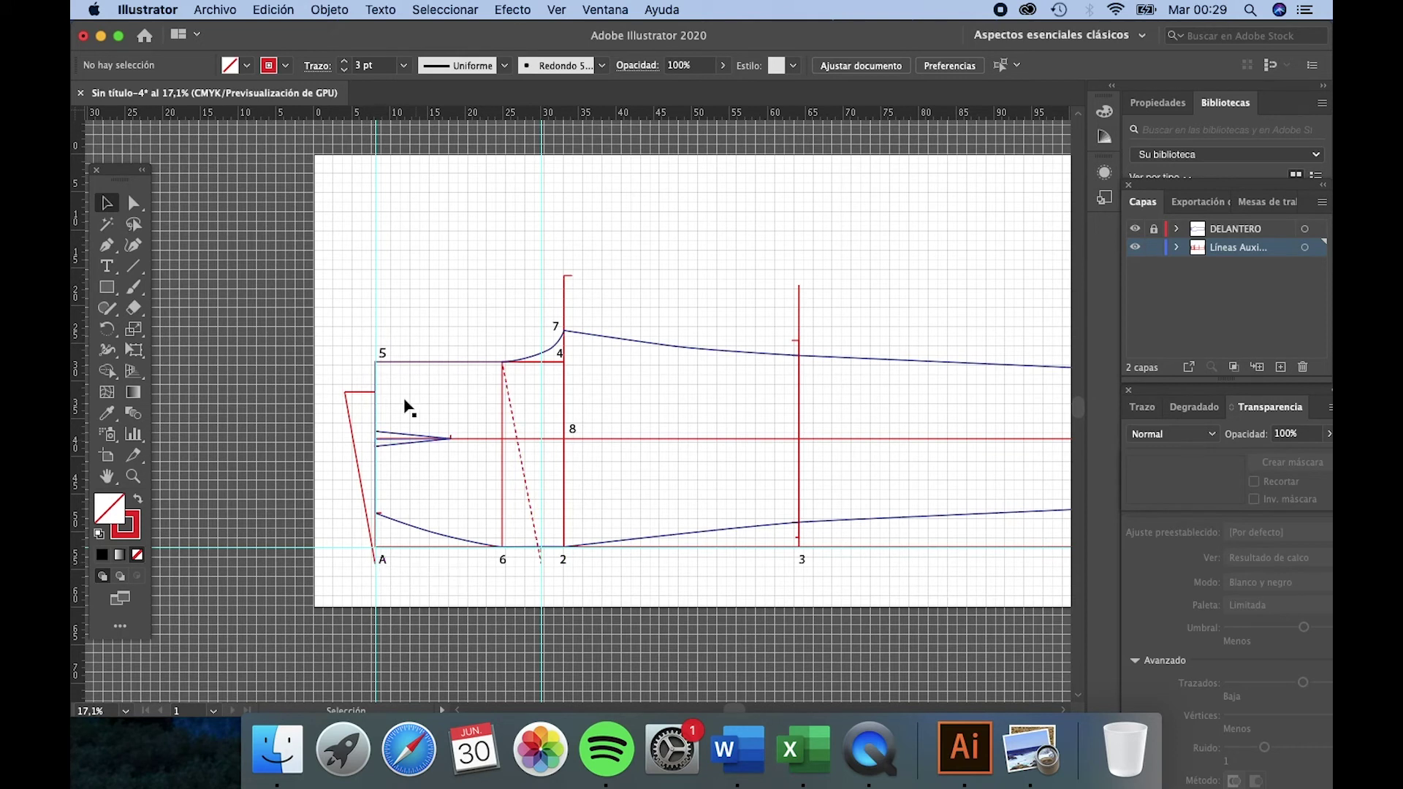
{"action": "left_click", "coordinate": [1154, 248]}
{"action": "left_click", "coordinate": [1322, 202]}
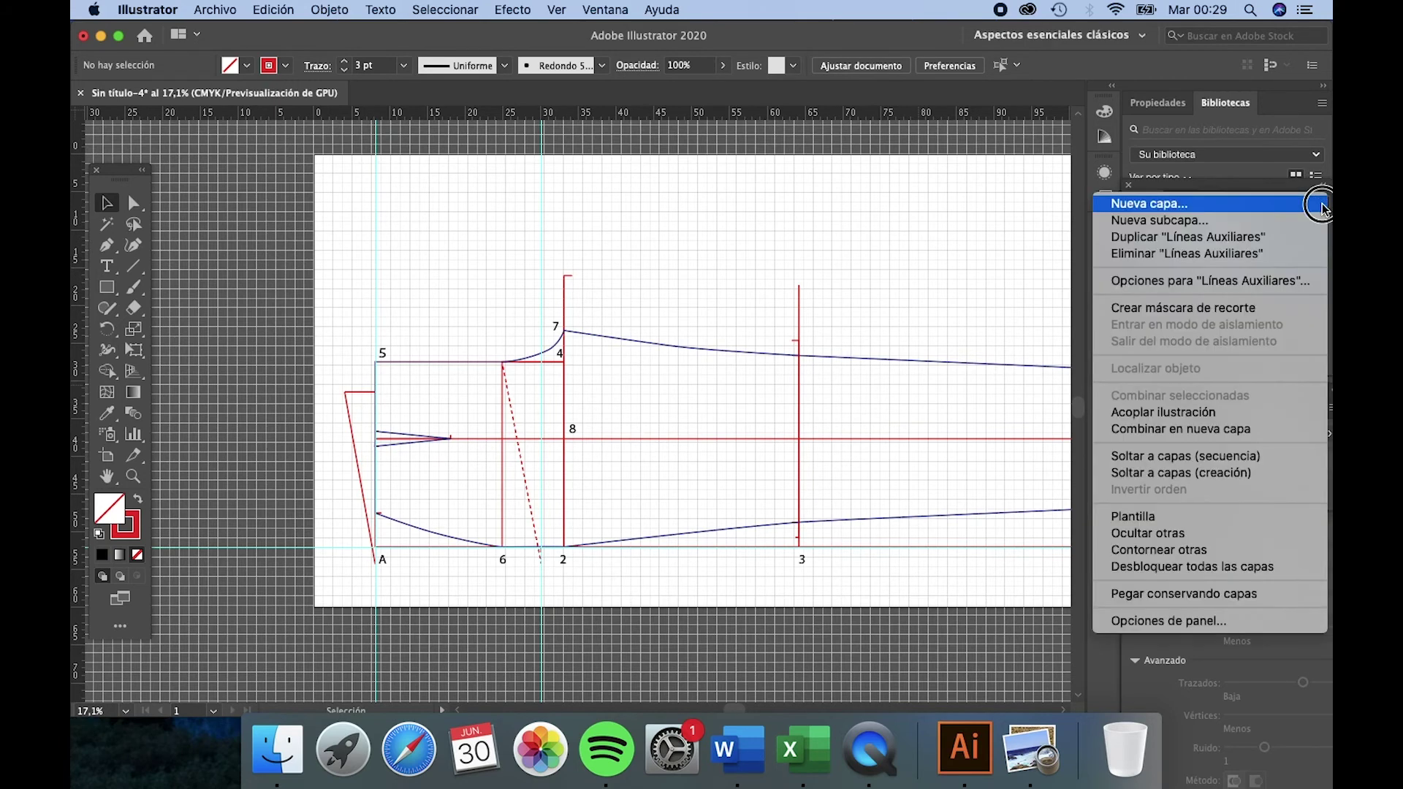
{"action": "left_click", "coordinate": [1308, 198]}
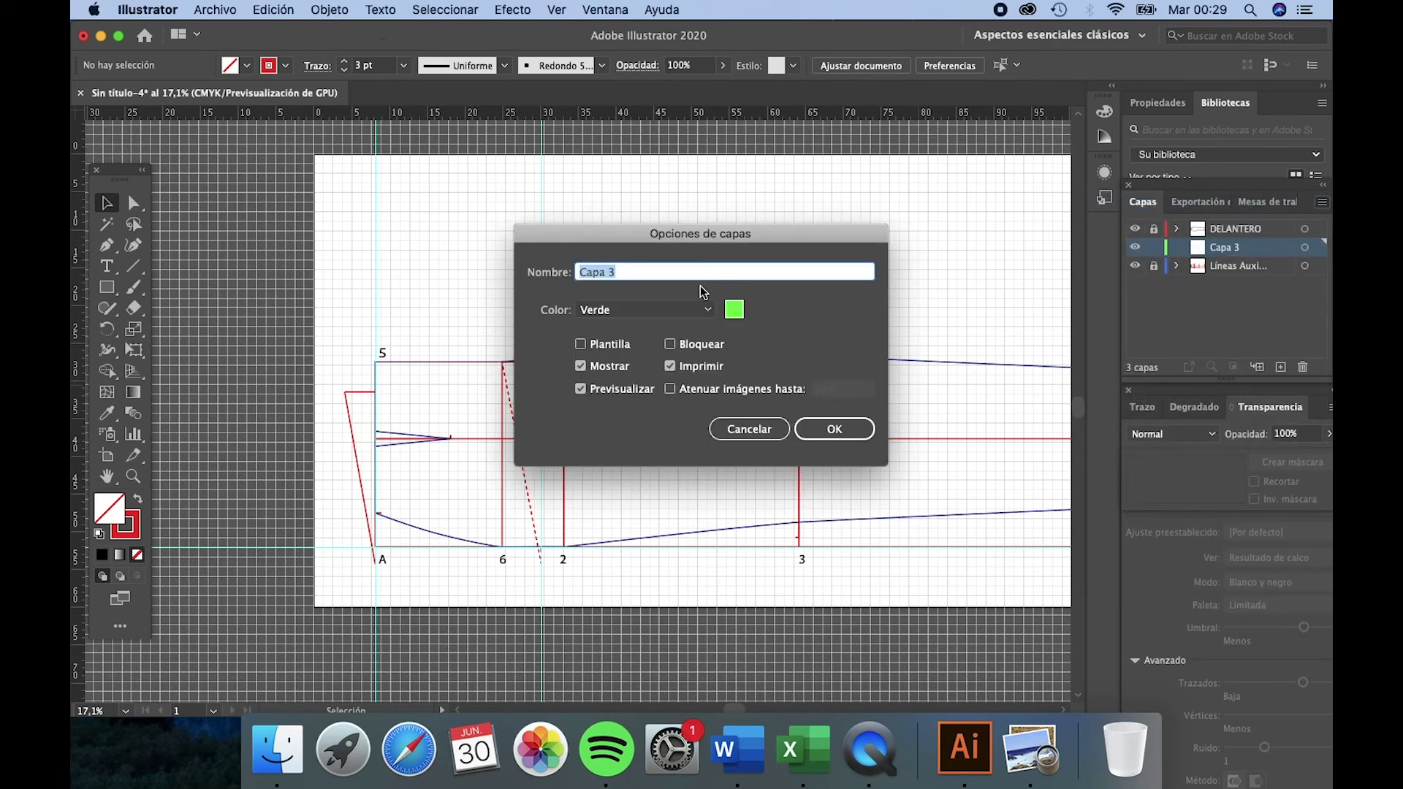
{"action": "type", "text": "POSTERIOR"}
{"action": "left_click", "coordinate": [853, 437]}
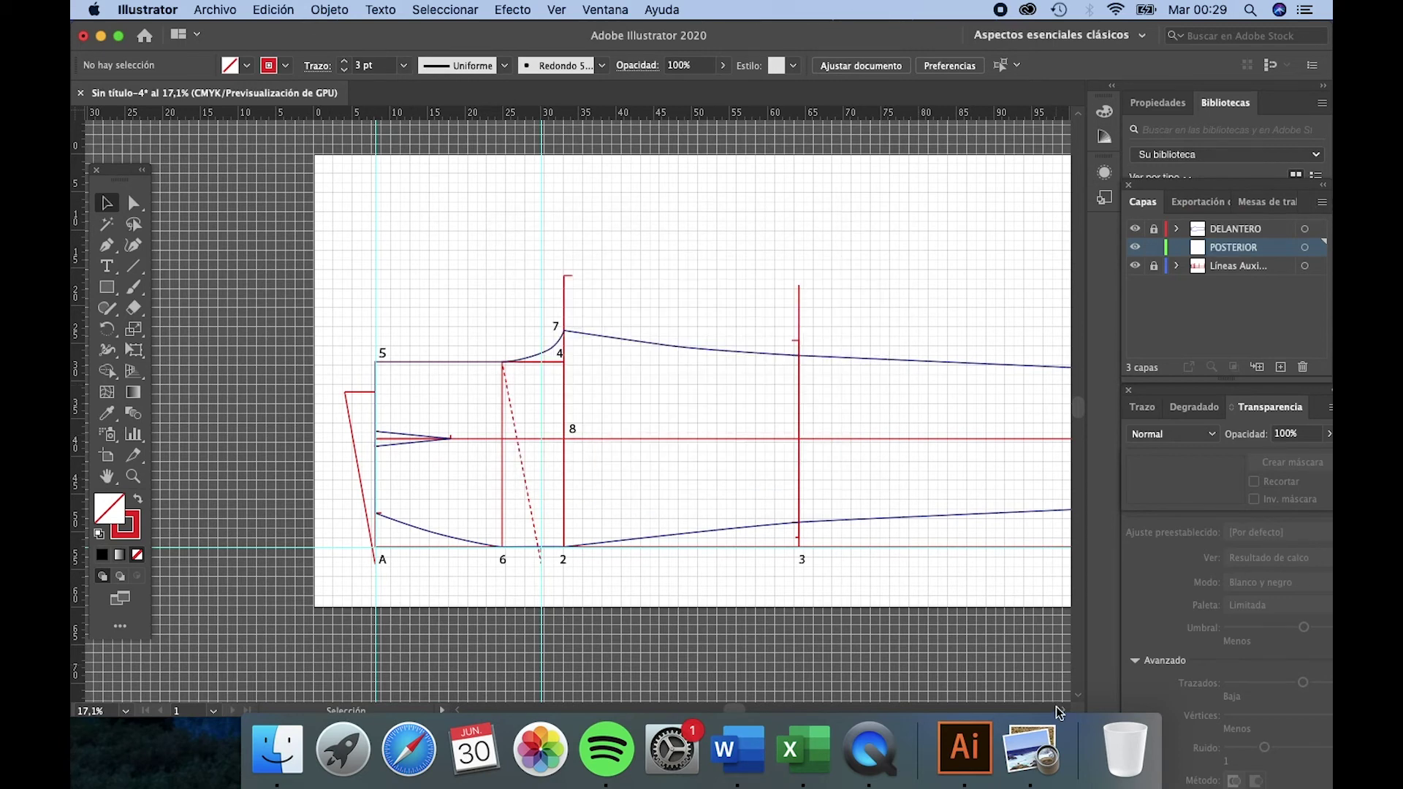
Step: Examine the back trouser outline in the Preview diagram and return to Illustrator
{"action": "left_click", "coordinate": [1045, 742]}
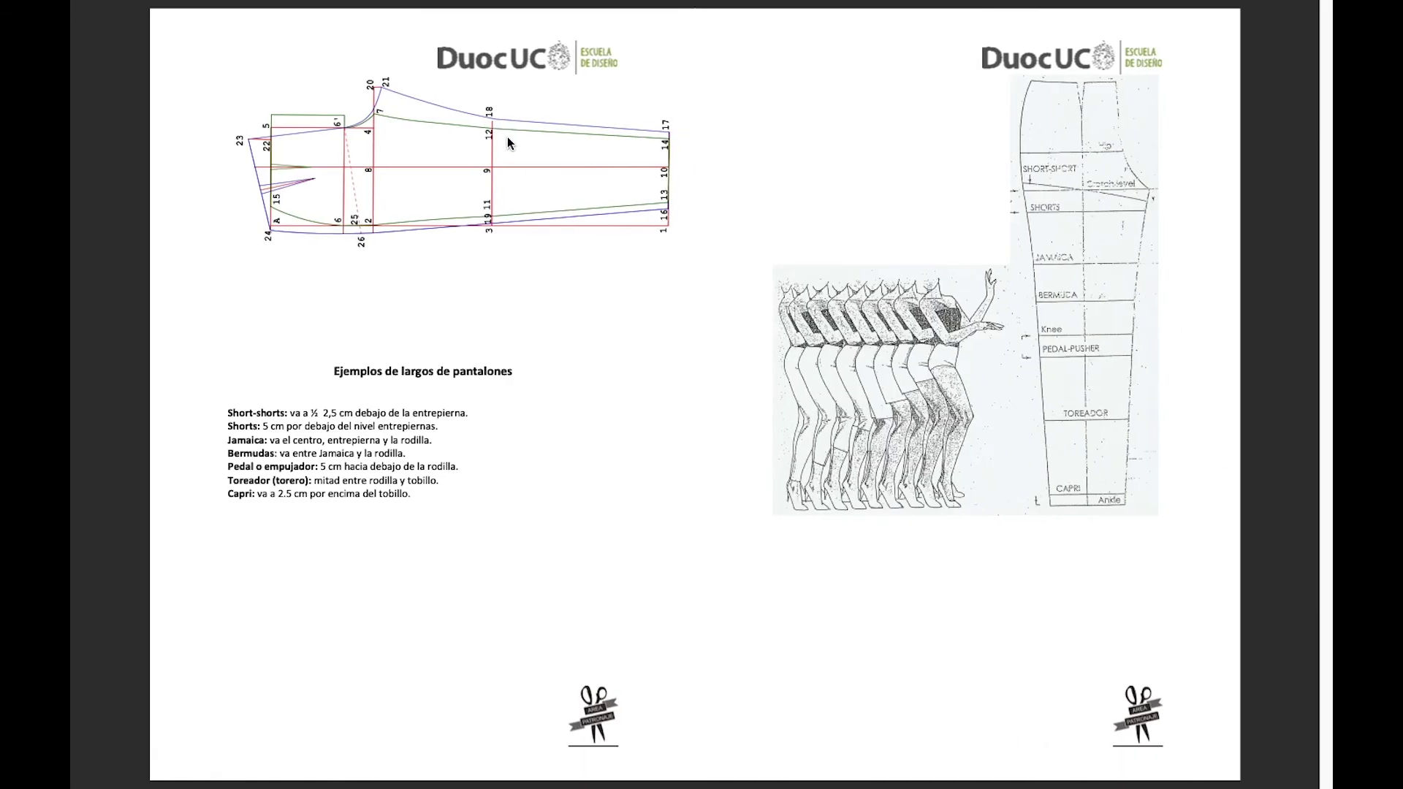
{"action": "scroll", "coordinate": [370, 113], "scroll_direction": "up", "scroll_amount": 2}
{"action": "scroll", "coordinate": [431, 144], "scroll_direction": "down", "scroll_amount": 2}
{"action": "left_click", "coordinate": [964, 747]}
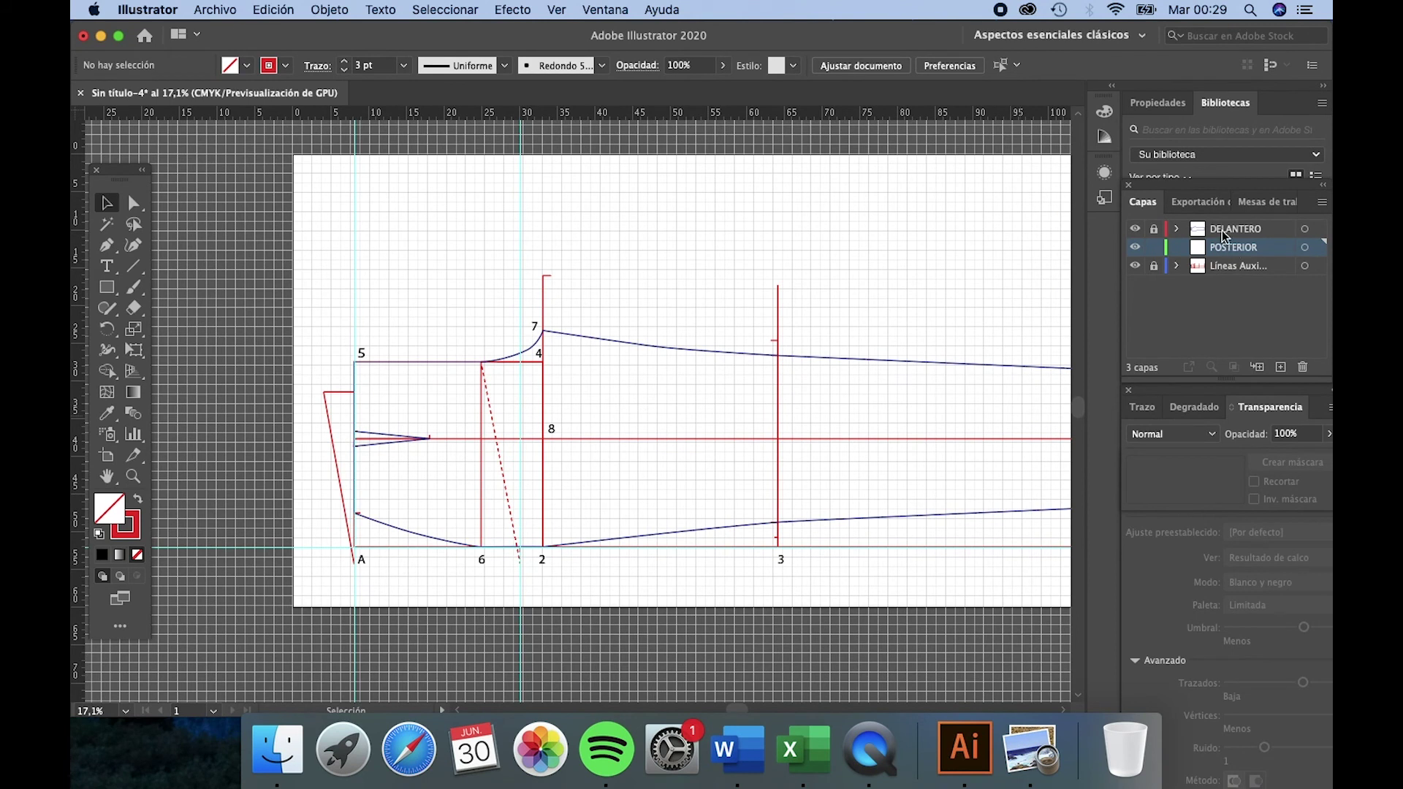
Step: Unlock the DELANTERO layer and recolour the front trouser outline's stroke green
{"action": "left_click", "coordinate": [1154, 230]}
{"action": "left_click", "coordinate": [1229, 231]}
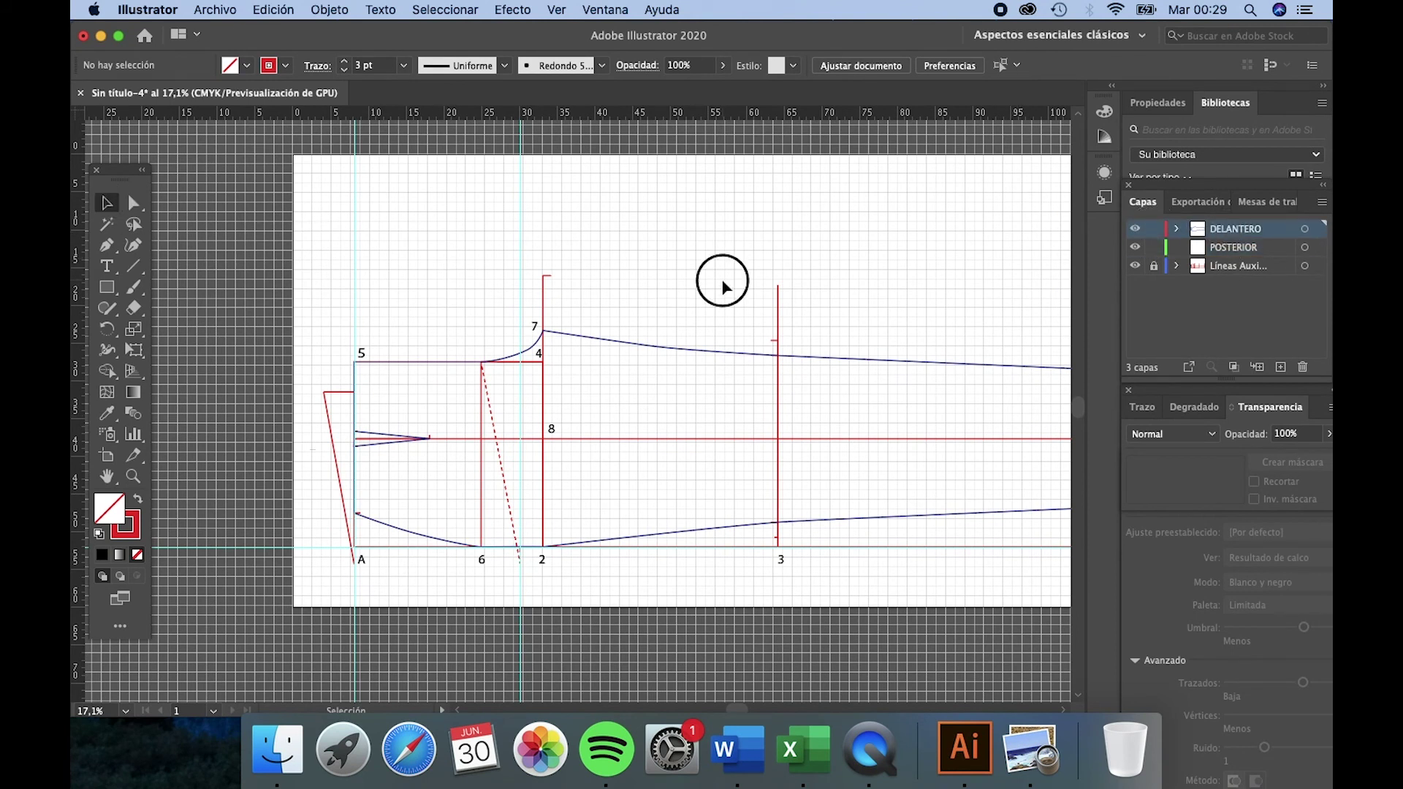
{"action": "left_click", "coordinate": [687, 349]}
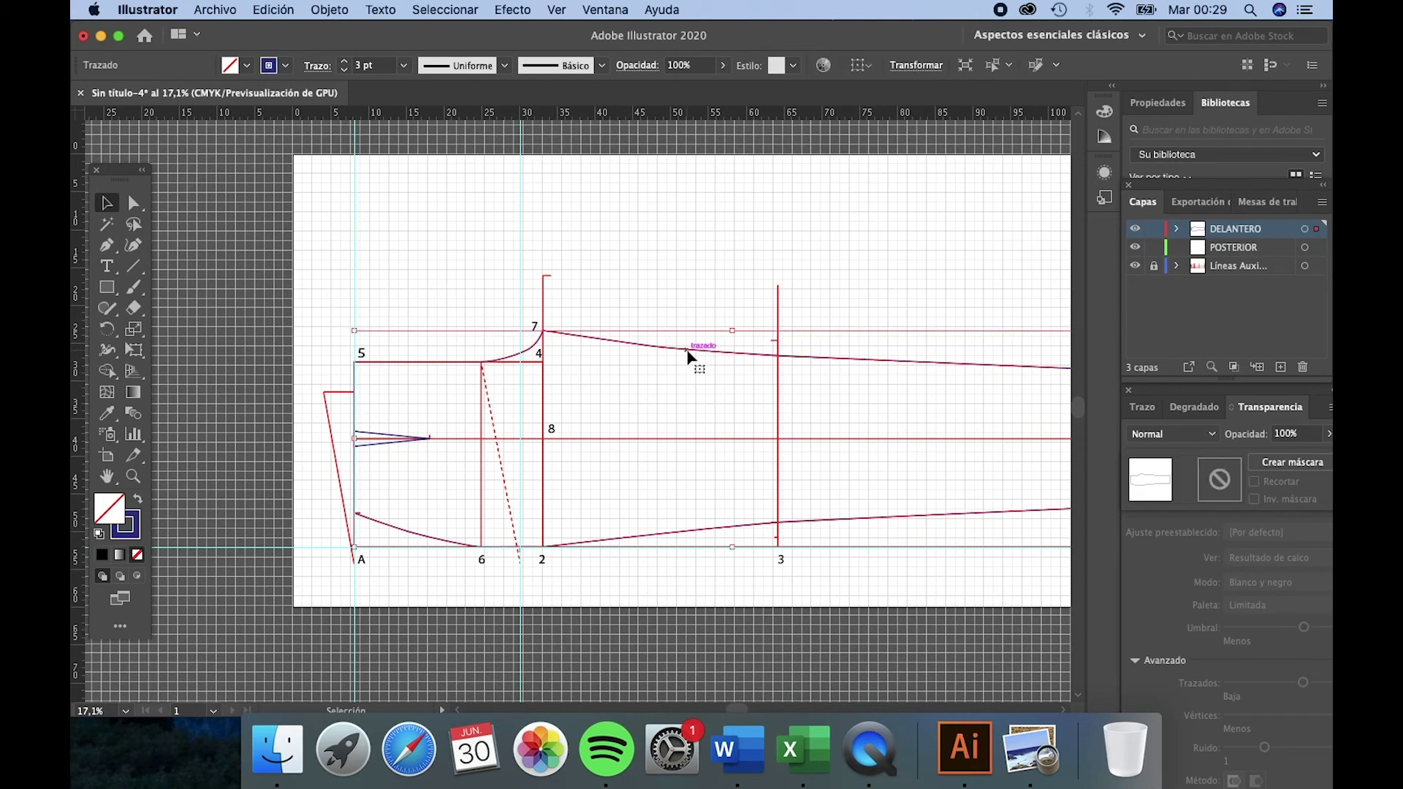
{"action": "left_click", "coordinate": [285, 66]}
{"action": "left_click", "coordinate": [149, 160]}
{"action": "left_click", "coordinate": [710, 232]}
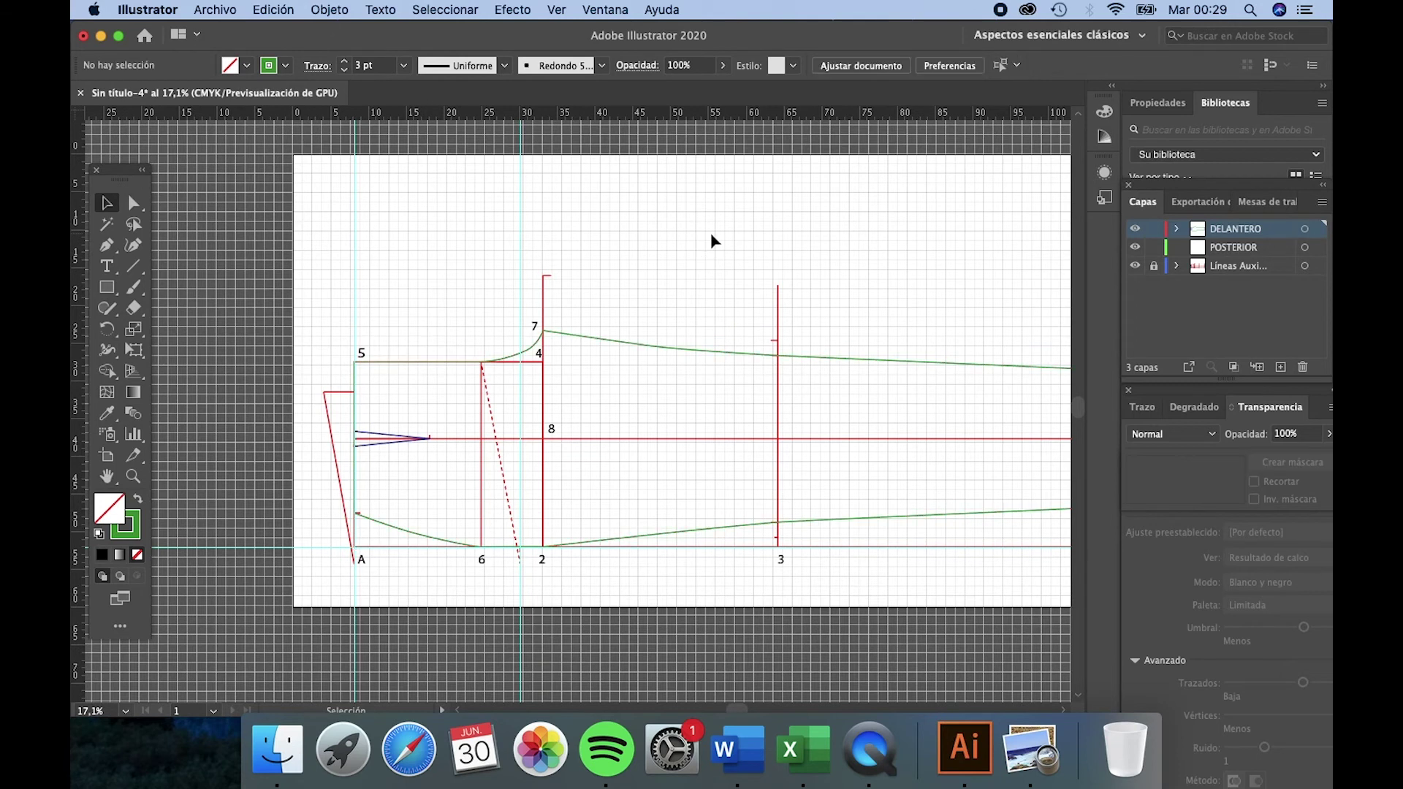
Step: Lock the DELANTERO layer, make POSTERIOR the active layer and set a dark blue stroke for its outline
{"action": "left_click", "coordinate": [1155, 230]}
{"action": "left_click", "coordinate": [1240, 248]}
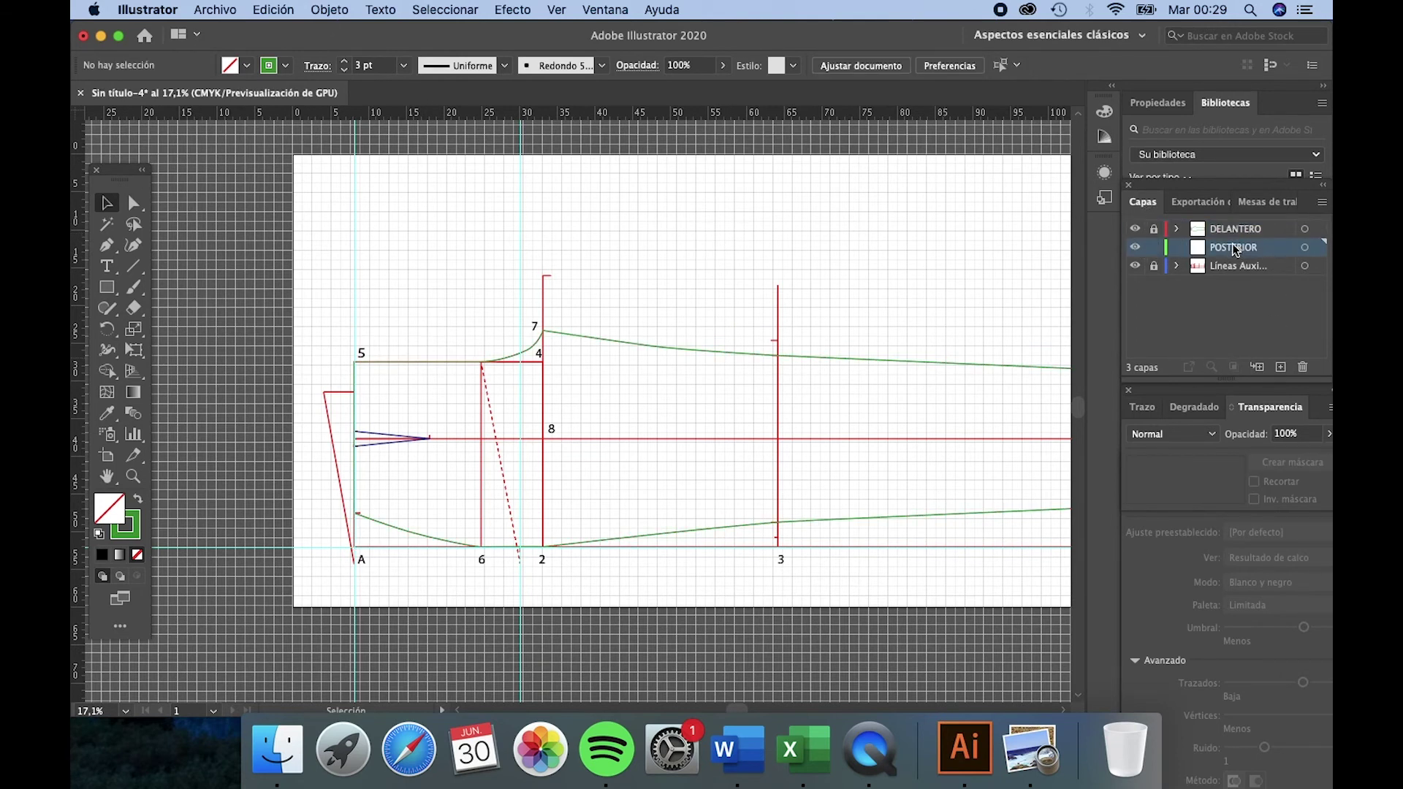
{"action": "left_click", "coordinate": [284, 67]}
{"action": "left_click", "coordinate": [161, 160]}
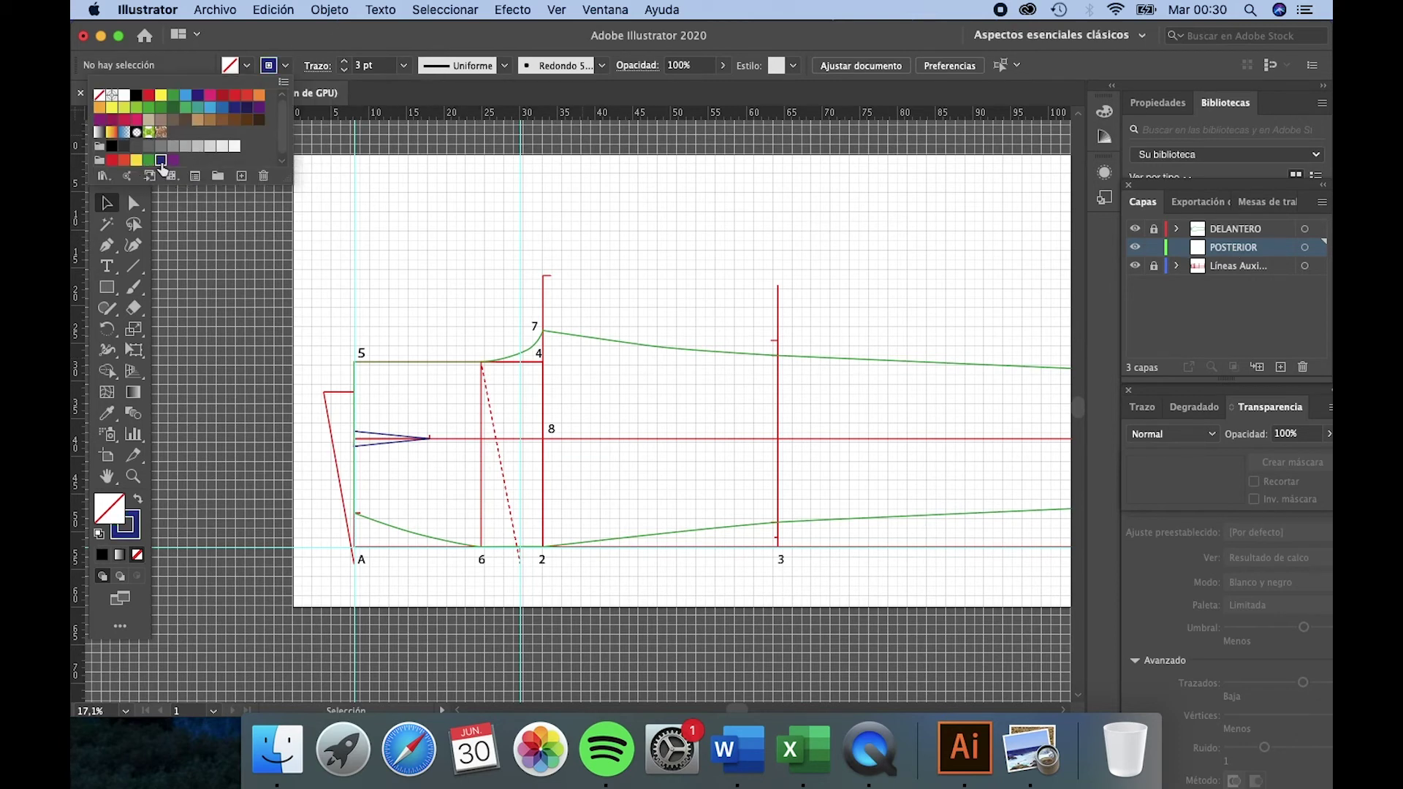
{"action": "left_click", "coordinate": [515, 231]}
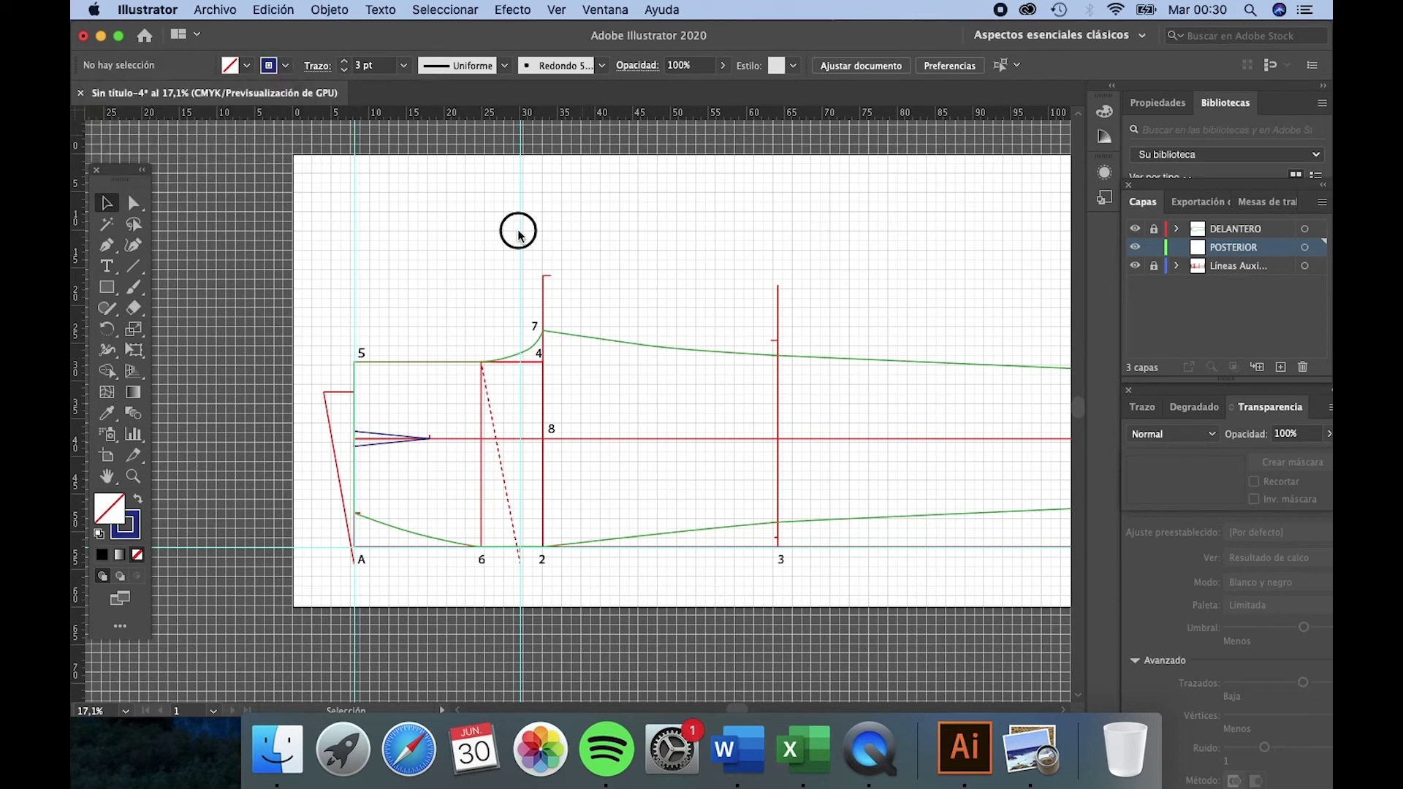
Step: Check the Preview diagram, return to Illustrator and draw the back rise with the Pen tool from the extended waist corner to the raised crotch tip
{"action": "left_click", "coordinate": [1057, 723]}
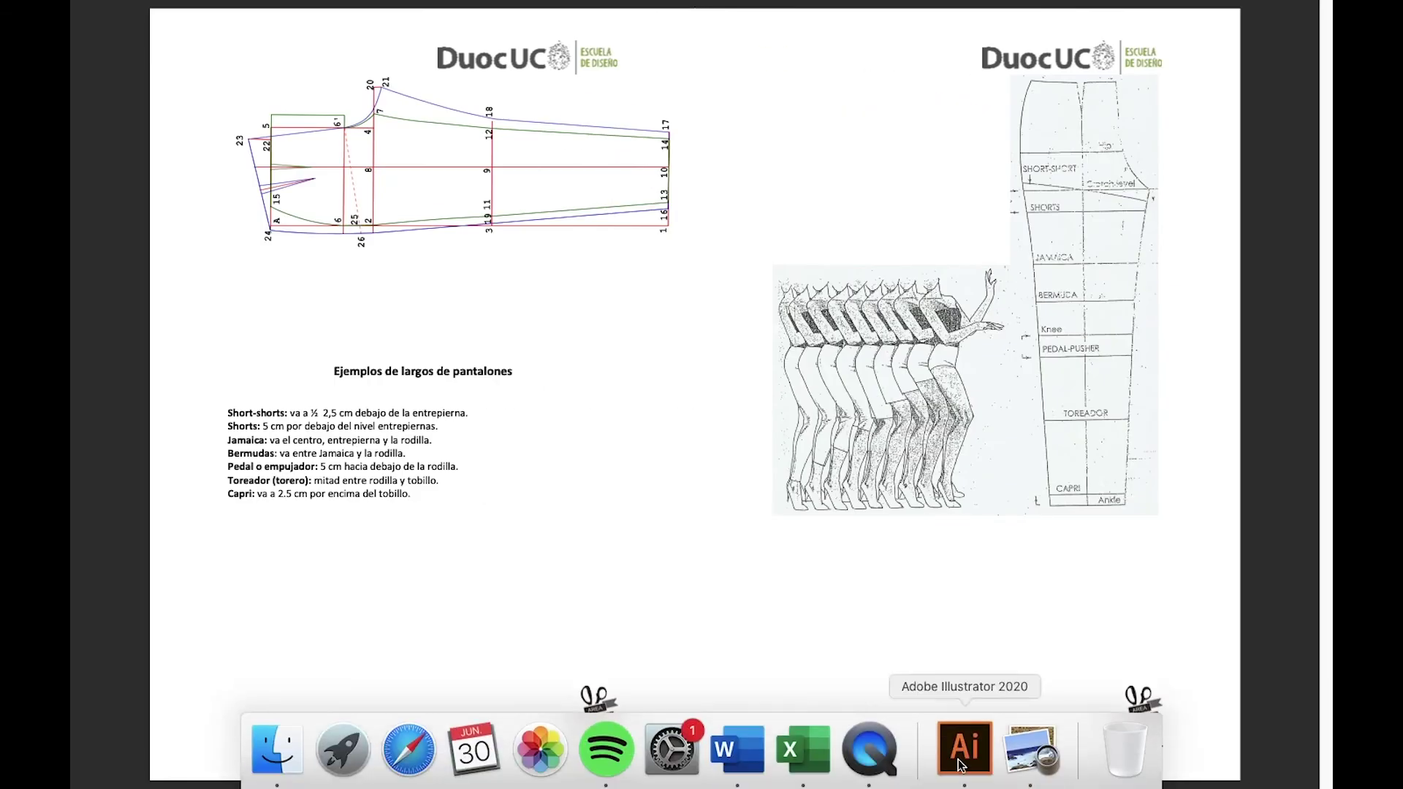
{"action": "left_click", "coordinate": [965, 747]}
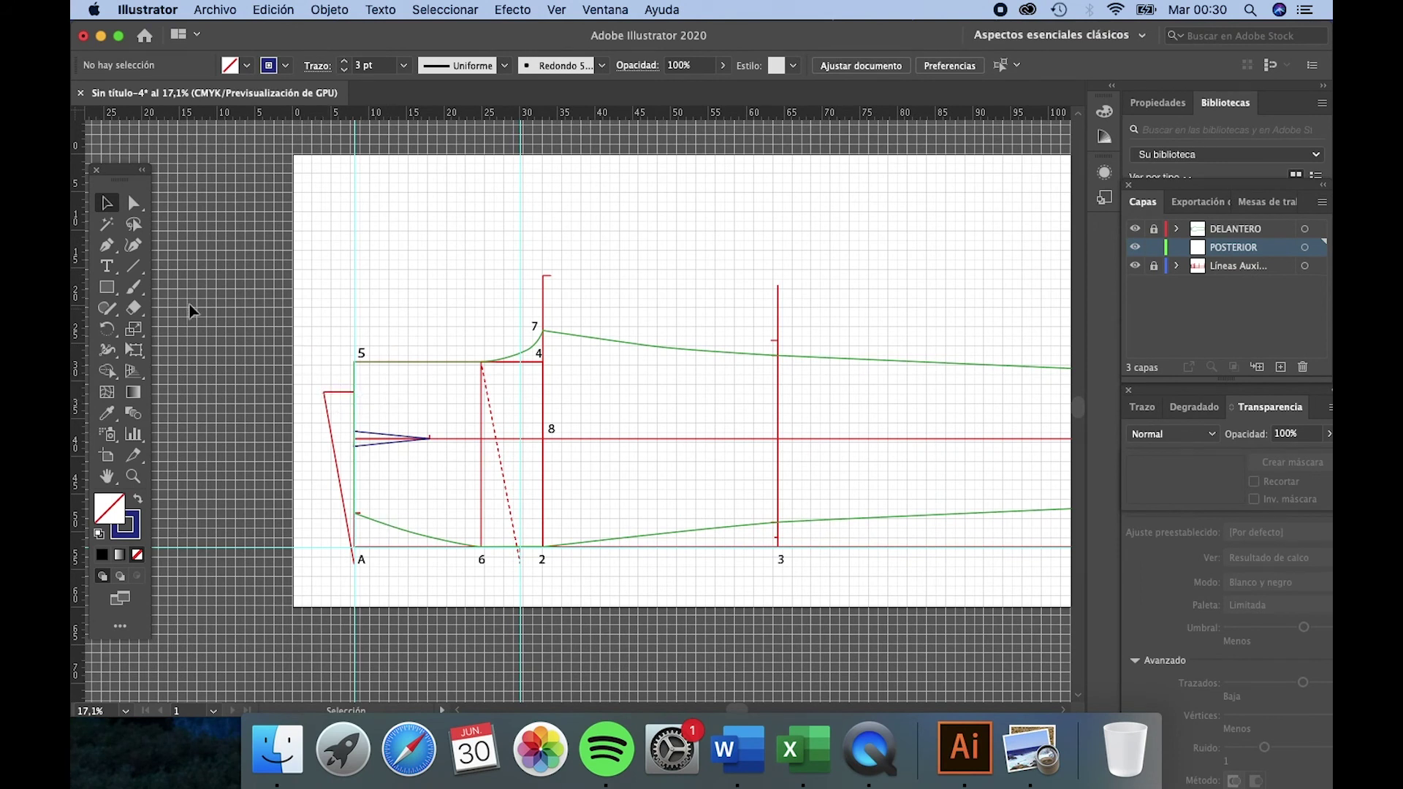
{"action": "key", "text": "p"}
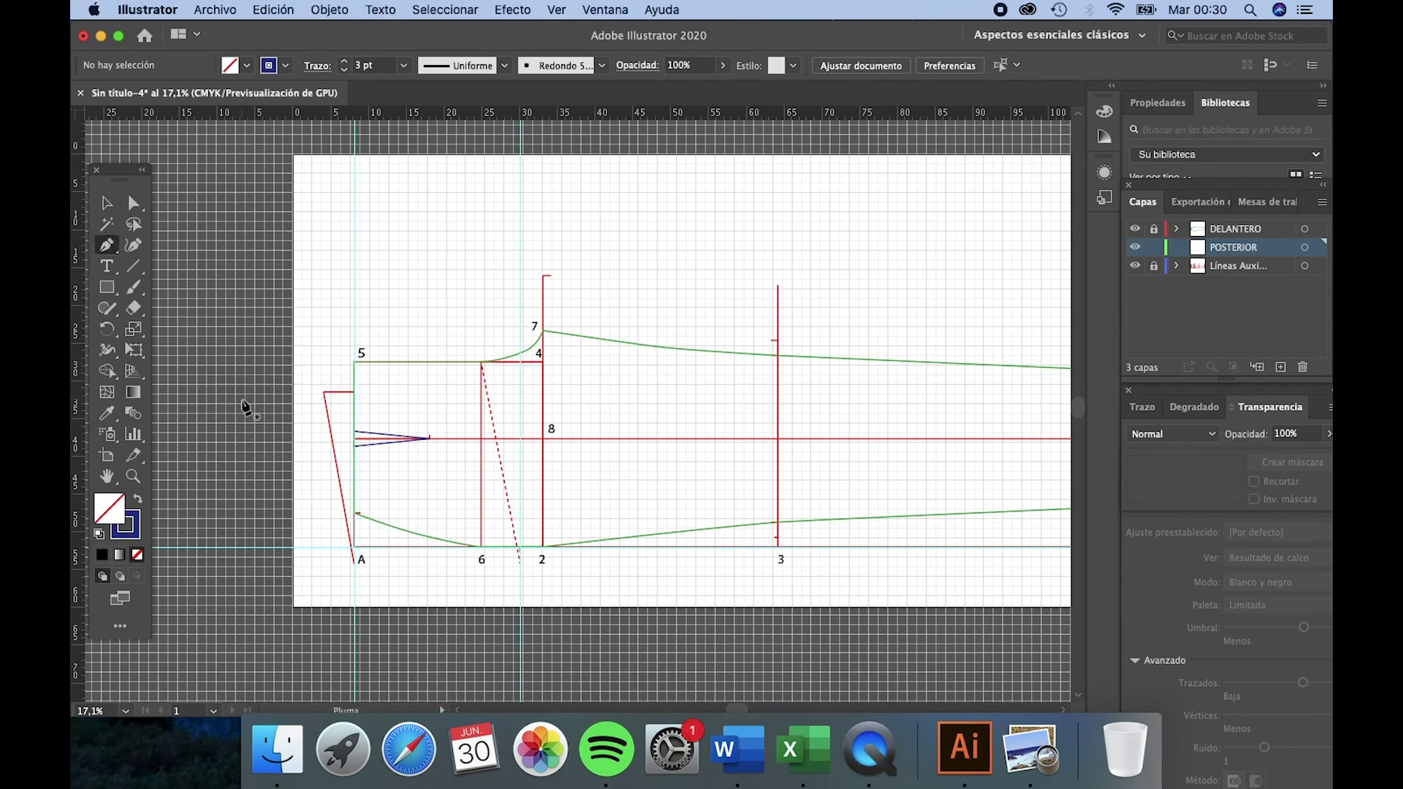
{"action": "left_click", "coordinate": [325, 393]}
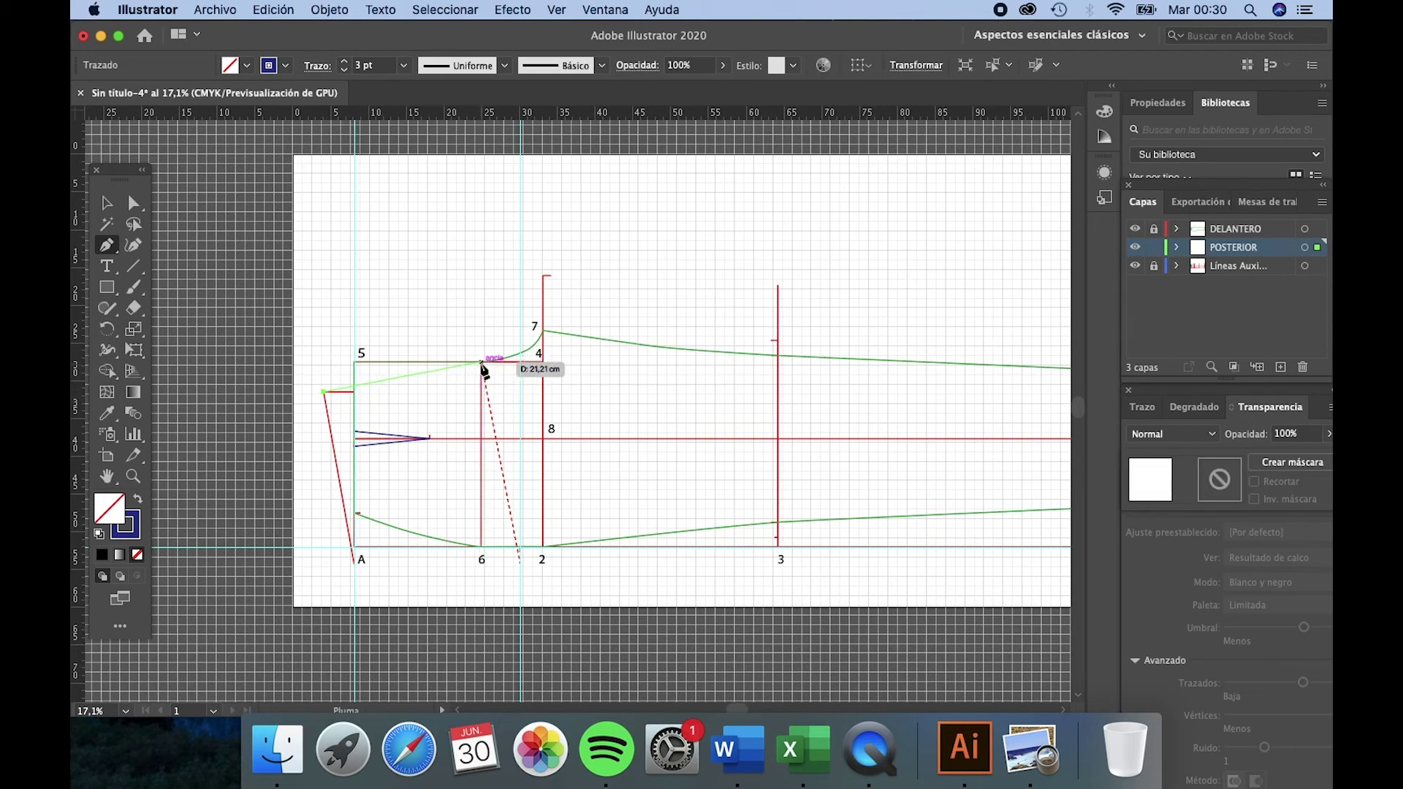
{"action": "left_click_drag", "start_coordinate": [482, 363], "coordinate": [543, 282]}
{"action": "left_click", "coordinate": [543, 277]}
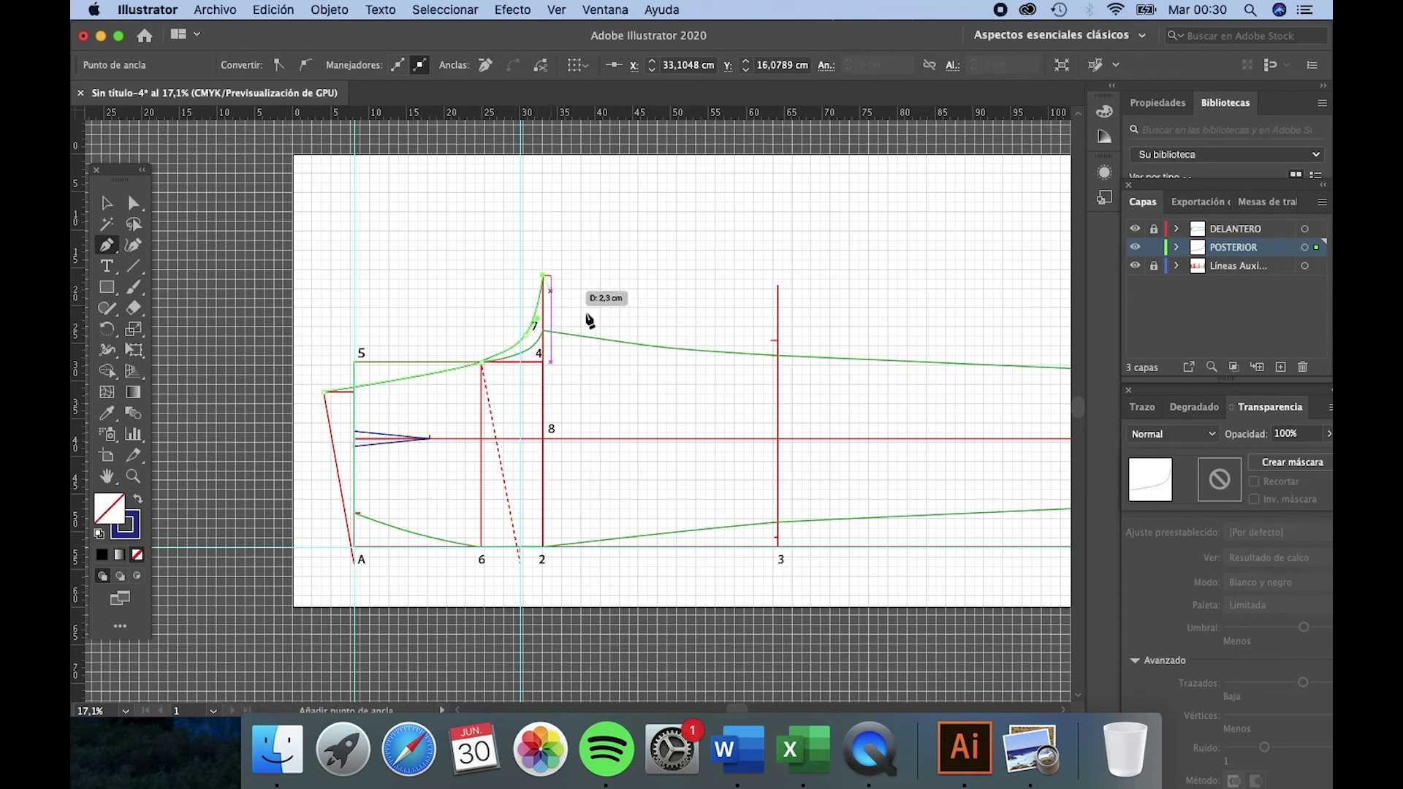
Step: Continue the back outline from the crotch tip as a curved inseam to the upper knee mark and straight on to the hem mark
{"action": "left_click_drag", "start_coordinate": [598, 304], "coordinate": [651, 323]}
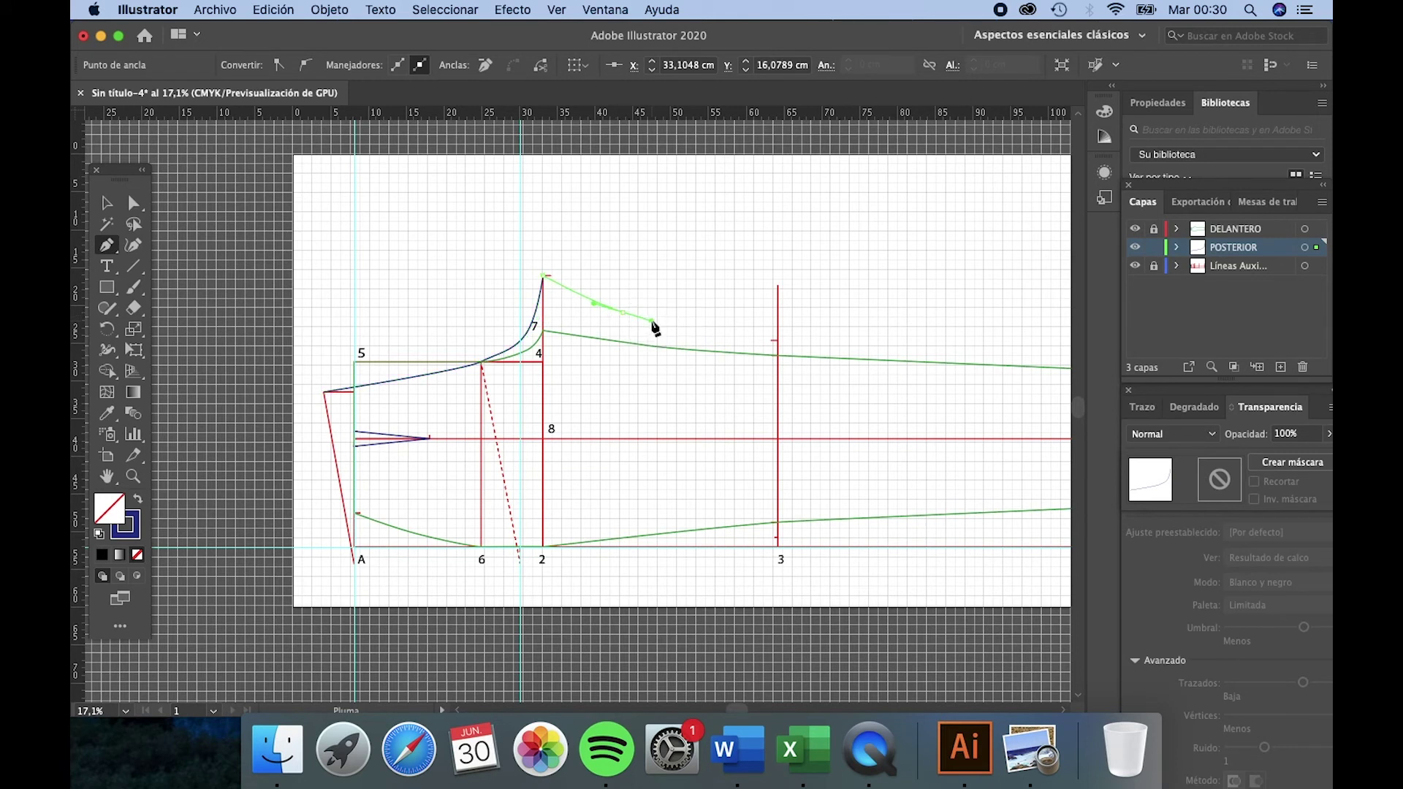
{"action": "left_click", "coordinate": [777, 340]}
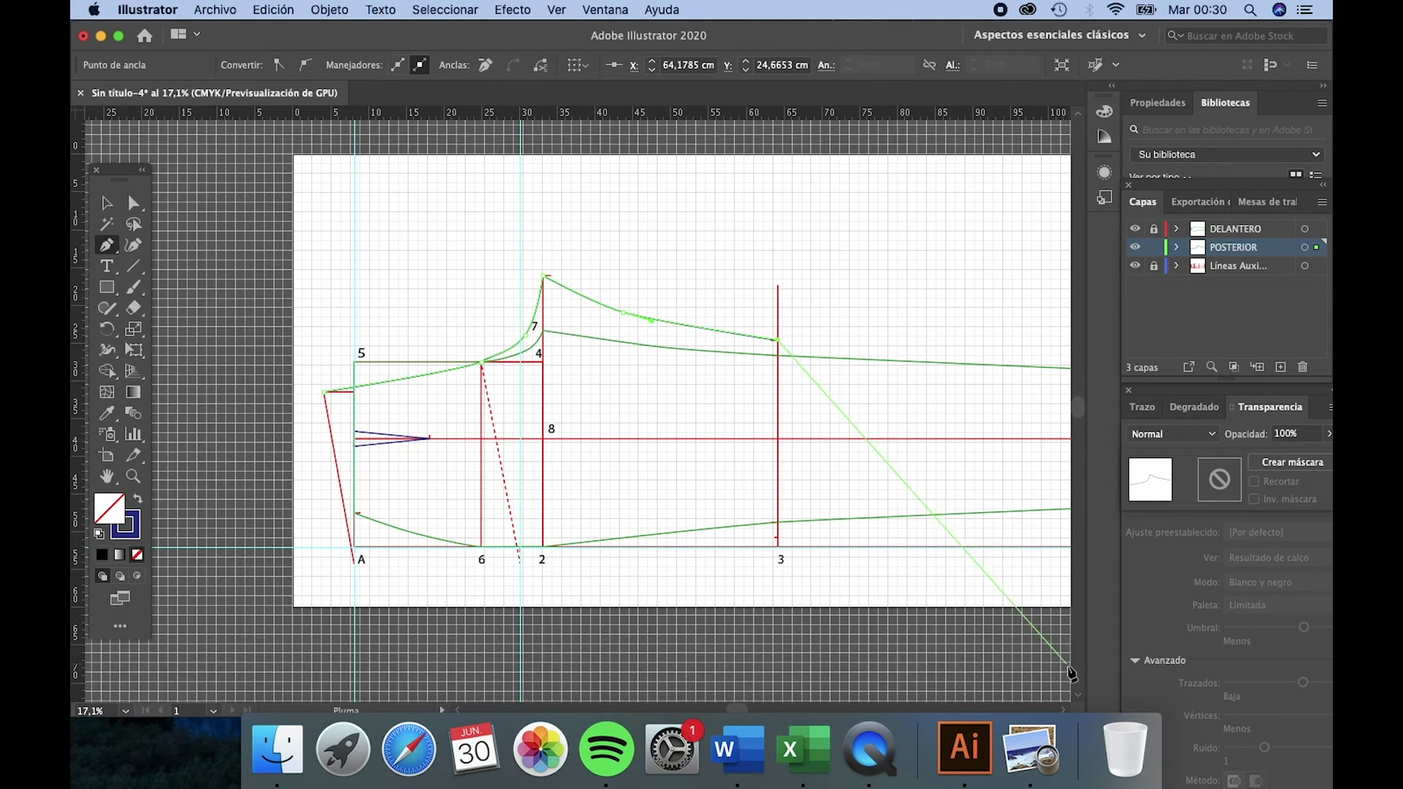
{"action": "scroll", "coordinate": [1065, 711], "scroll_direction": "right", "scroll_amount": 5}
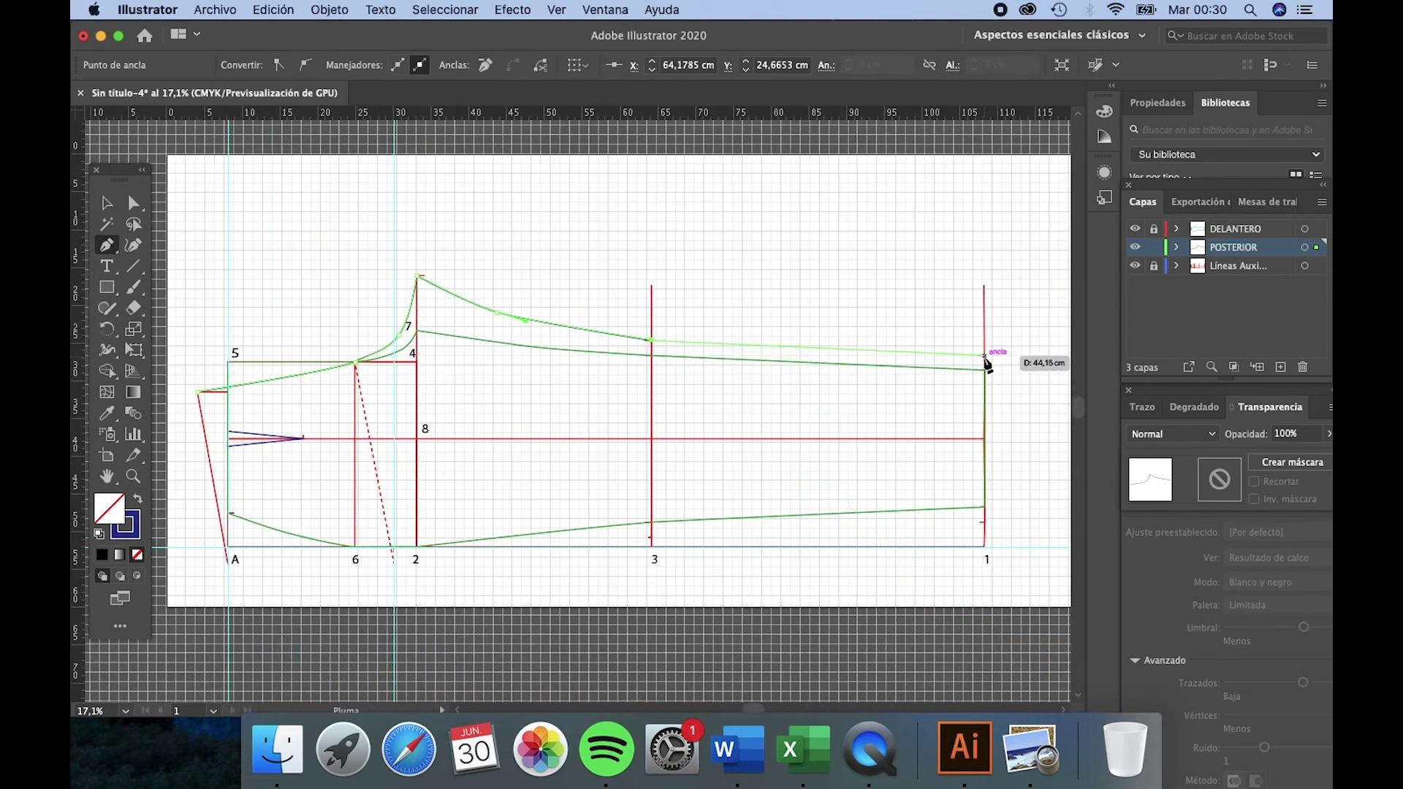
{"action": "left_click", "coordinate": [984, 357]}
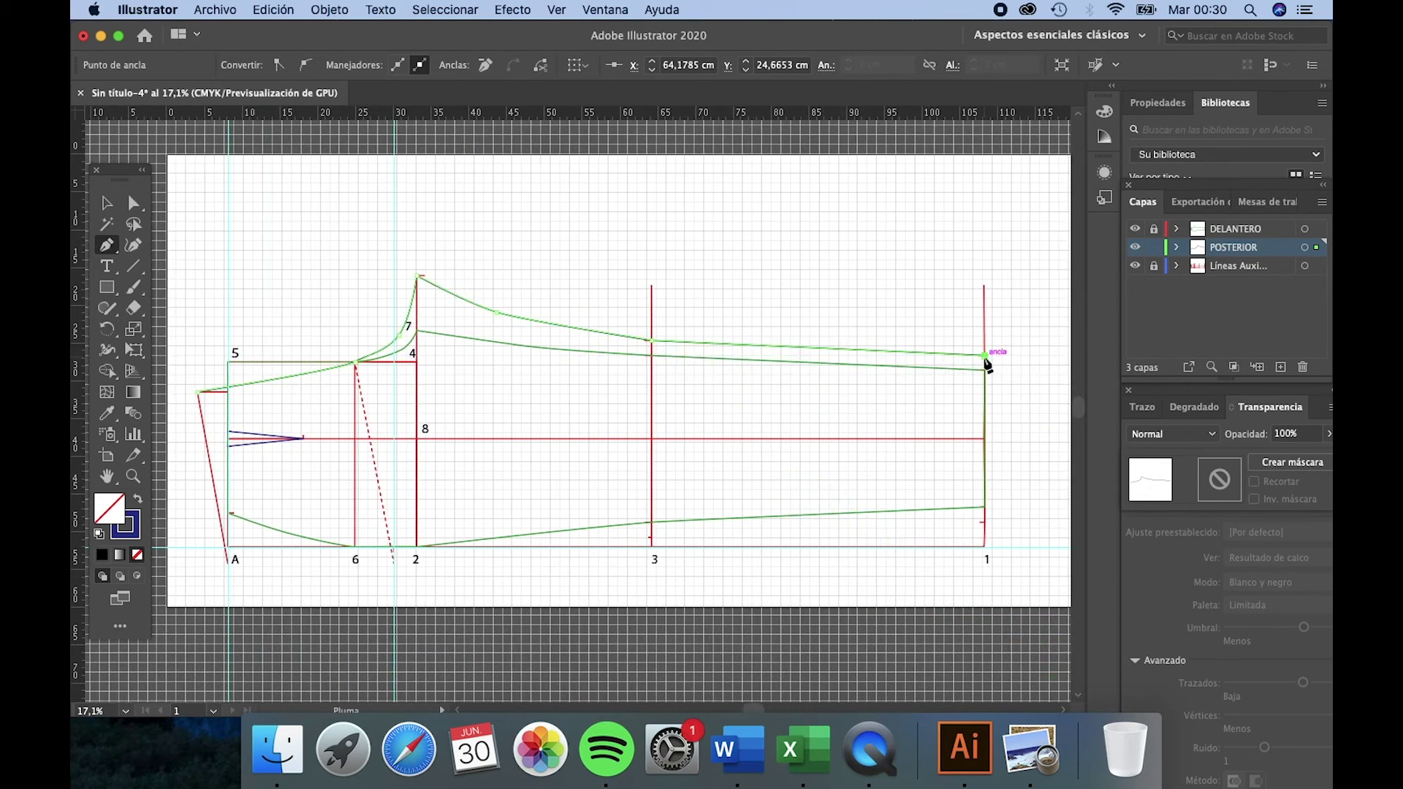
Step: Draw the hem and the side seam through the lower knee mark and the dashed diagonal's end, and close the outline along the slanted waist
{"action": "left_click", "coordinate": [984, 523]}
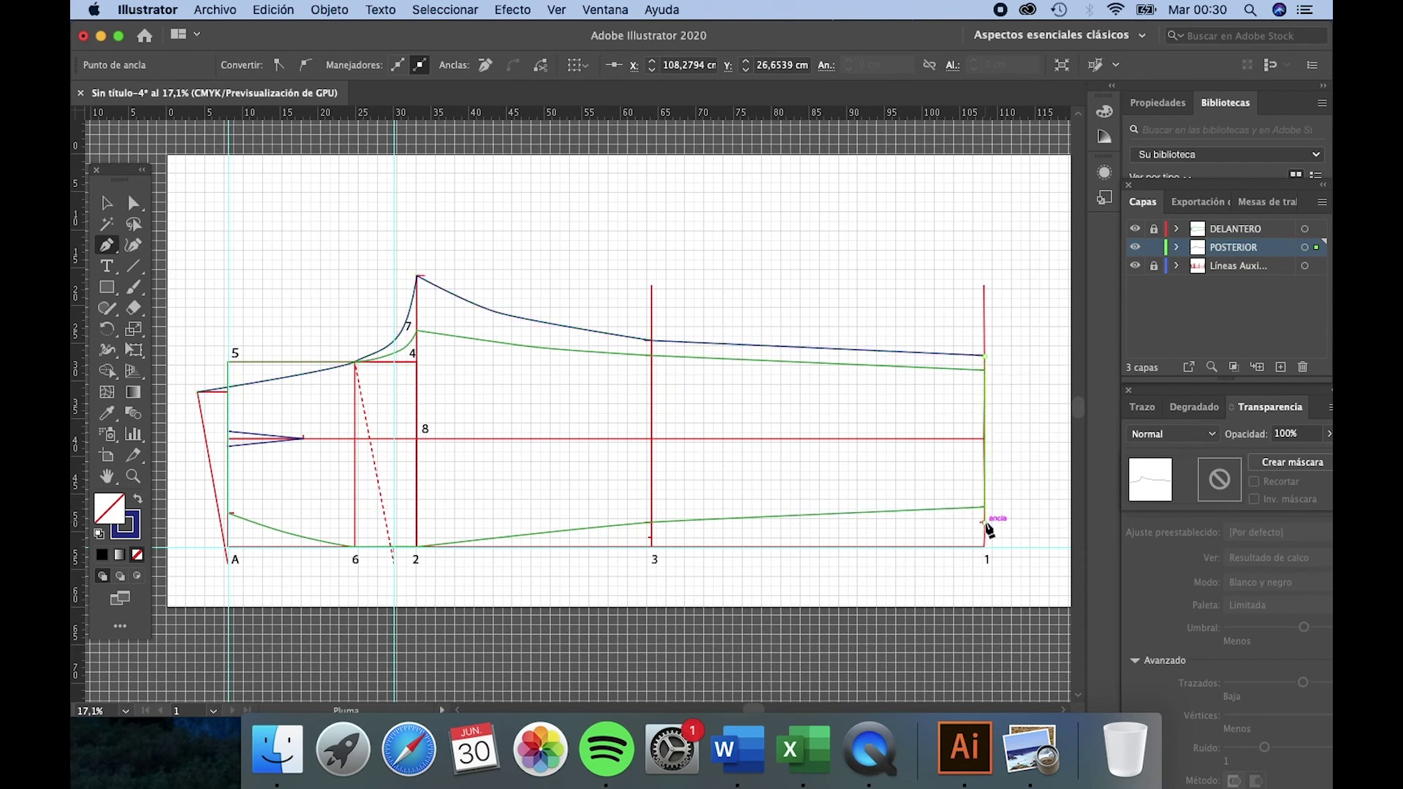
{"action": "left_click", "coordinate": [650, 538]}
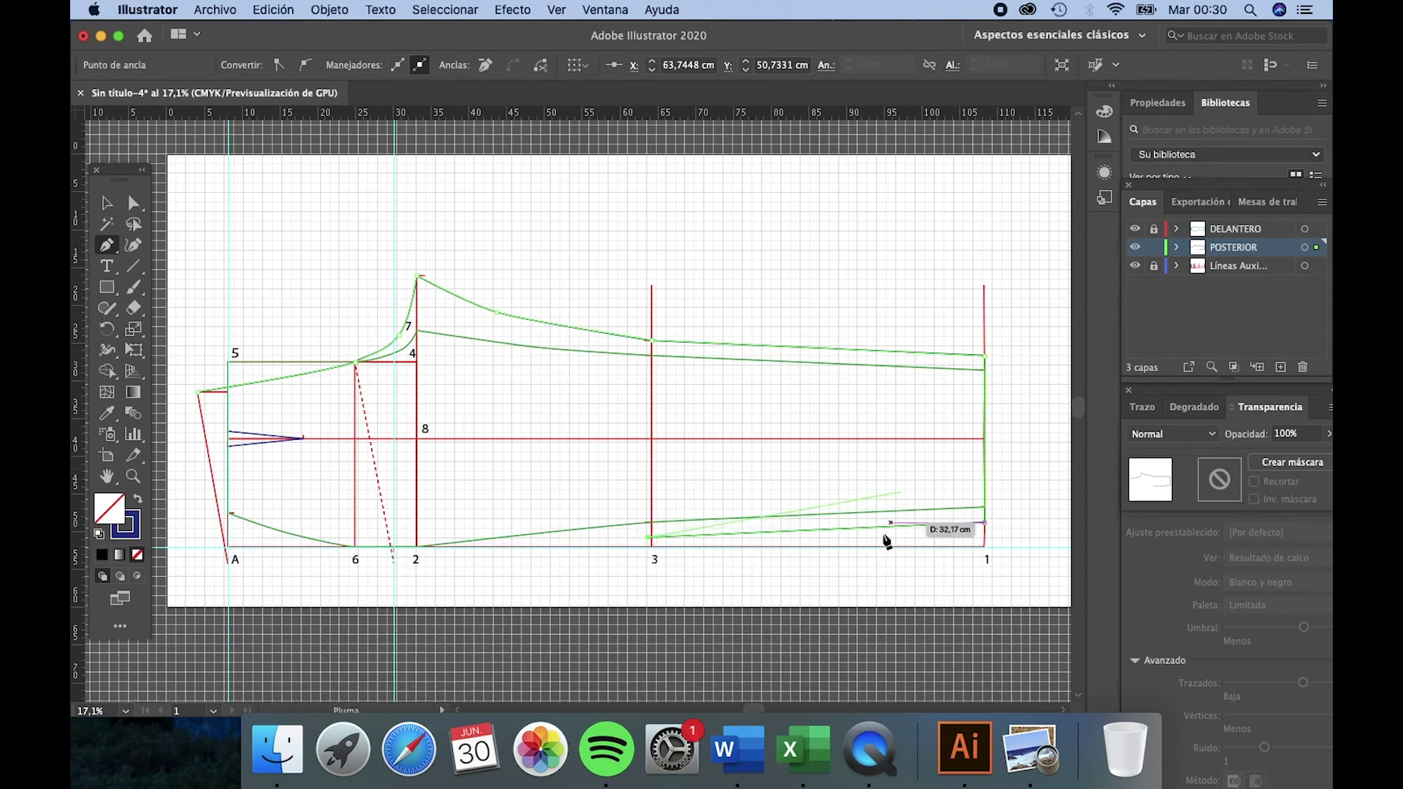
{"action": "left_click", "coordinate": [393, 562]}
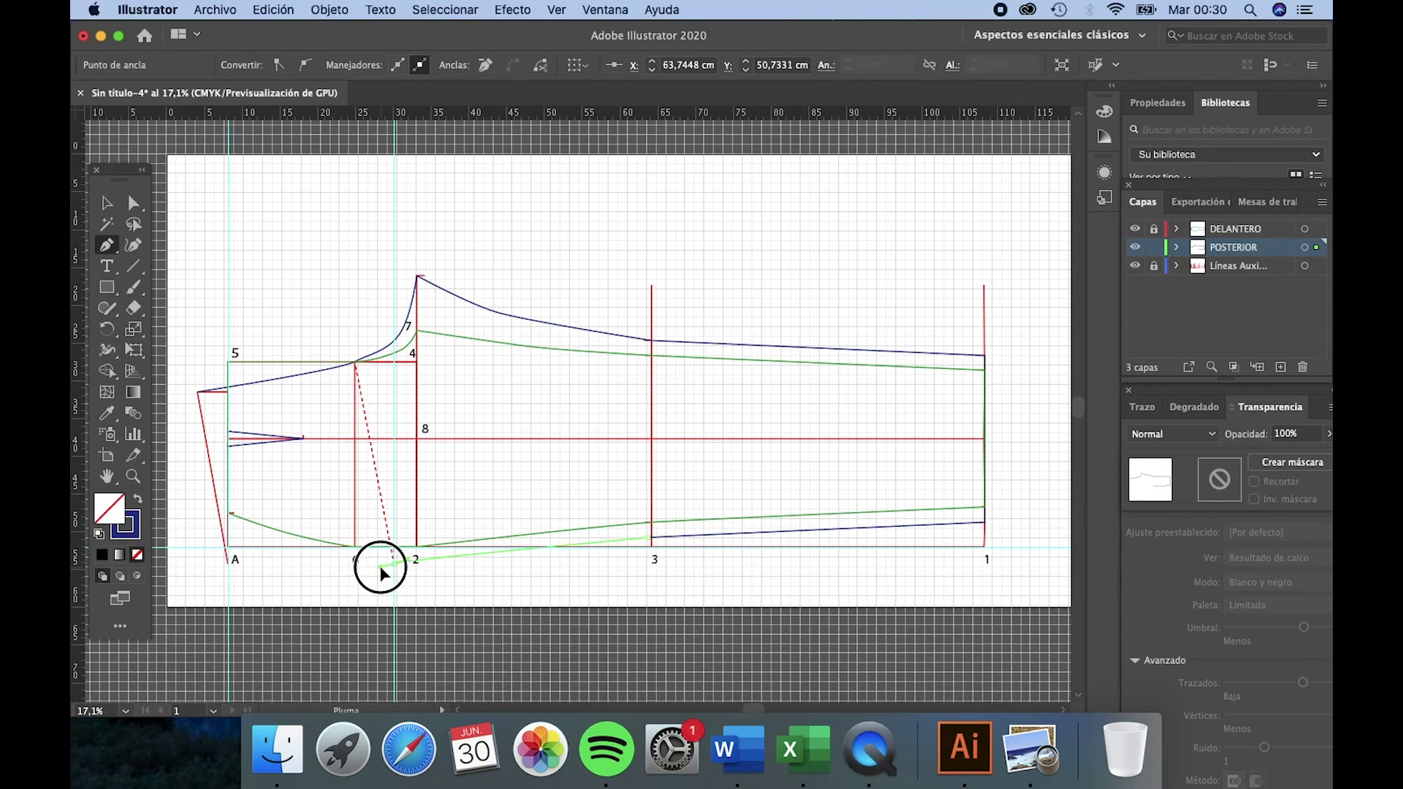
{"action": "left_click", "coordinate": [367, 564]}
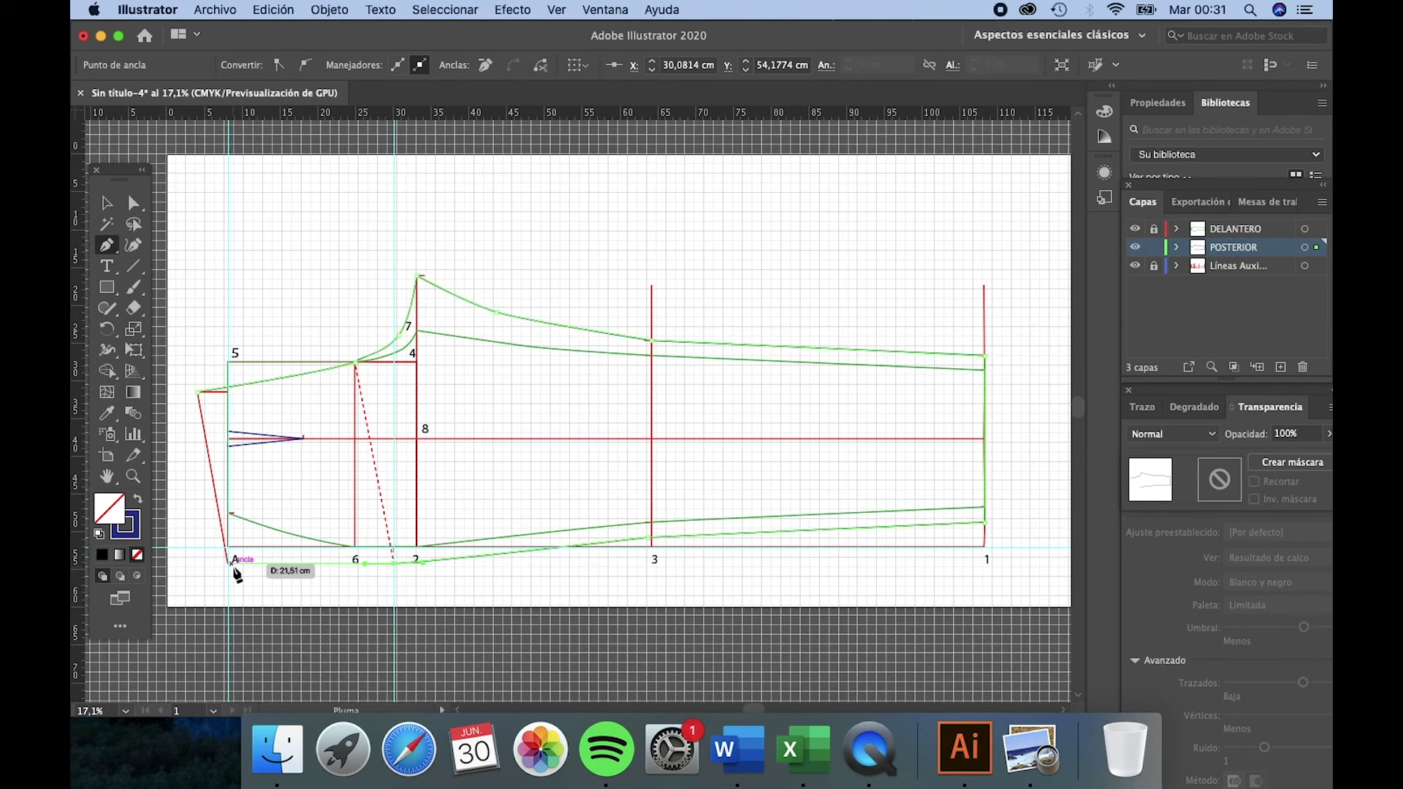
{"action": "left_click", "coordinate": [228, 563]}
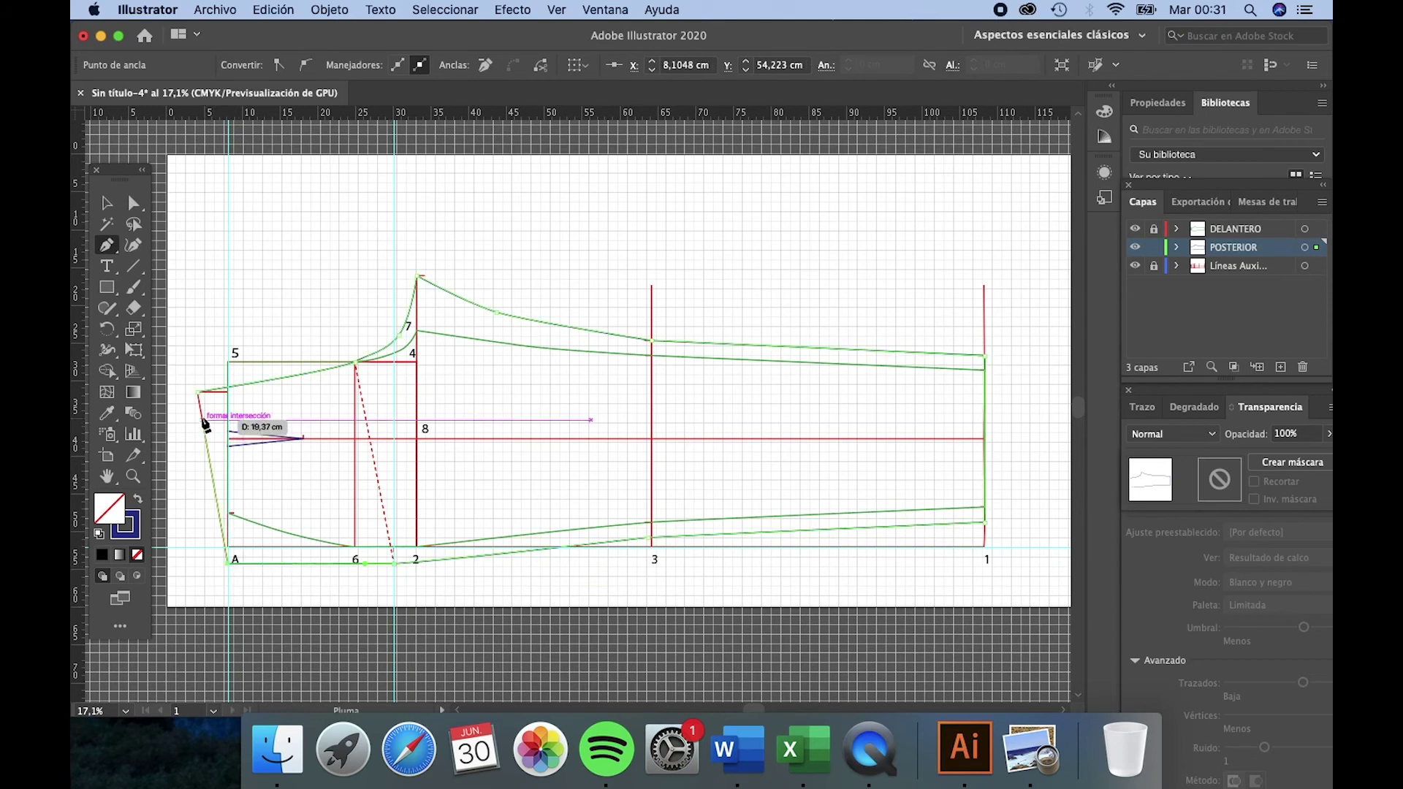
{"action": "left_click", "coordinate": [198, 393]}
{"action": "key", "text": "v"}
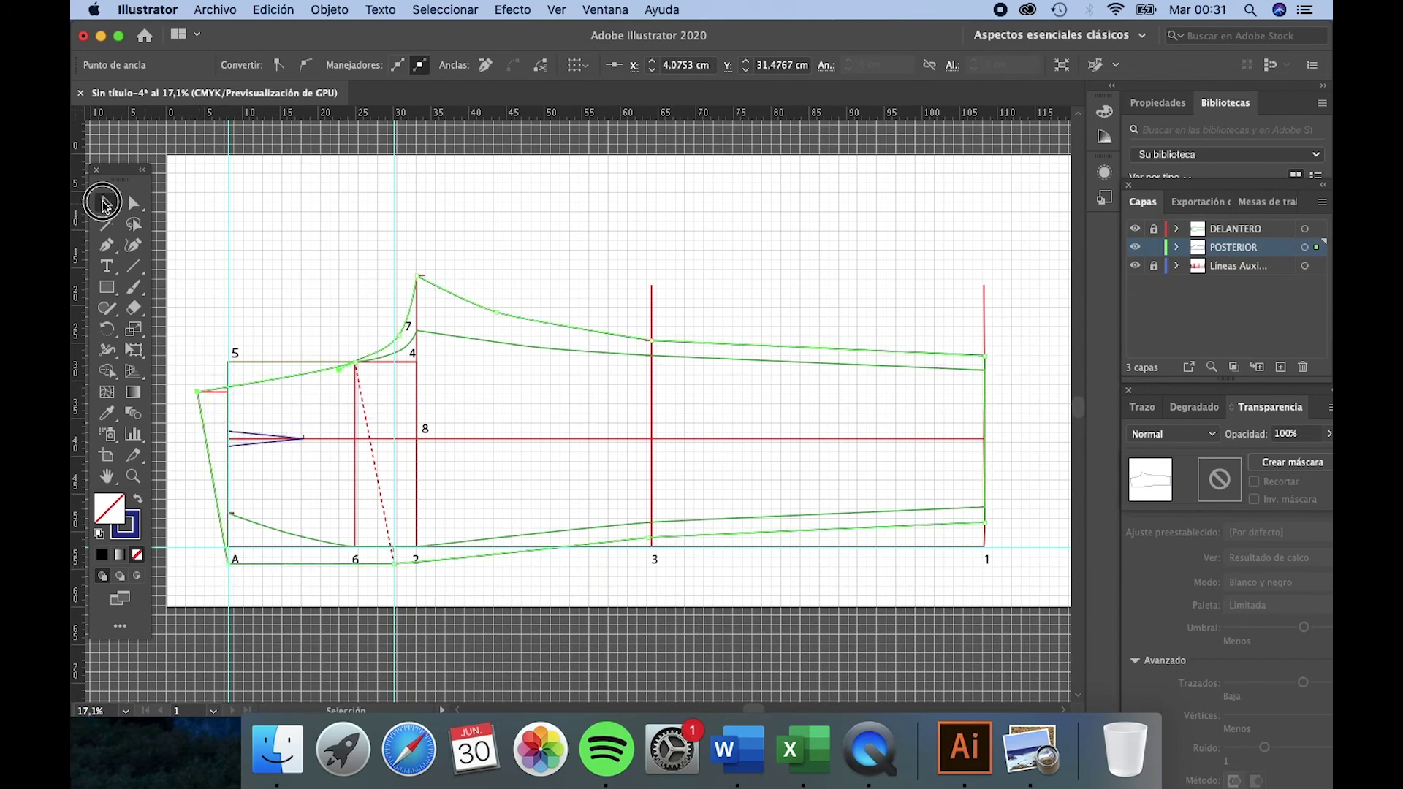
{"action": "left_click", "coordinate": [532, 267]}
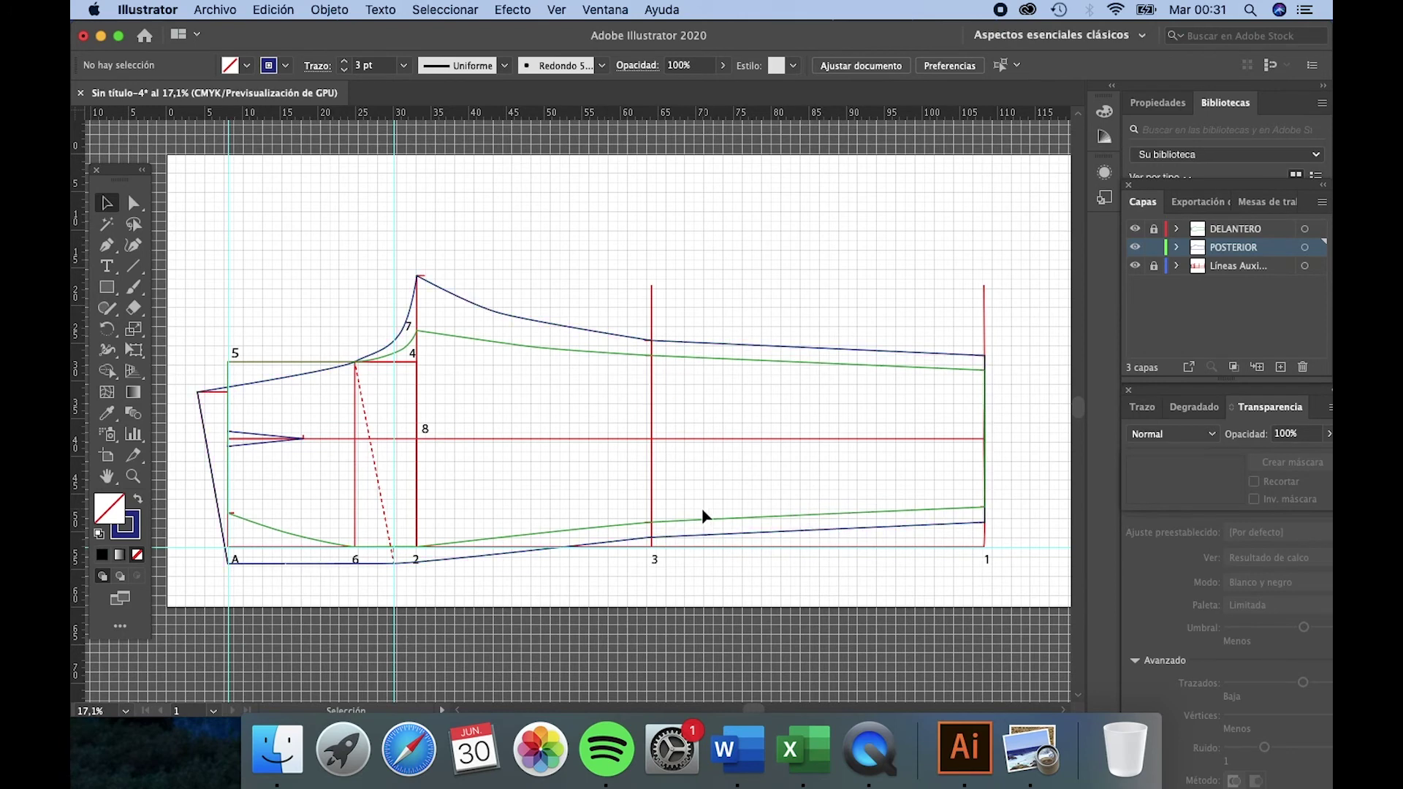
Step: Smooth the back side seam by lengthening the direction handles of its anchor at the lower end of the dashed diagonal
{"action": "left_click", "coordinate": [446, 562]}
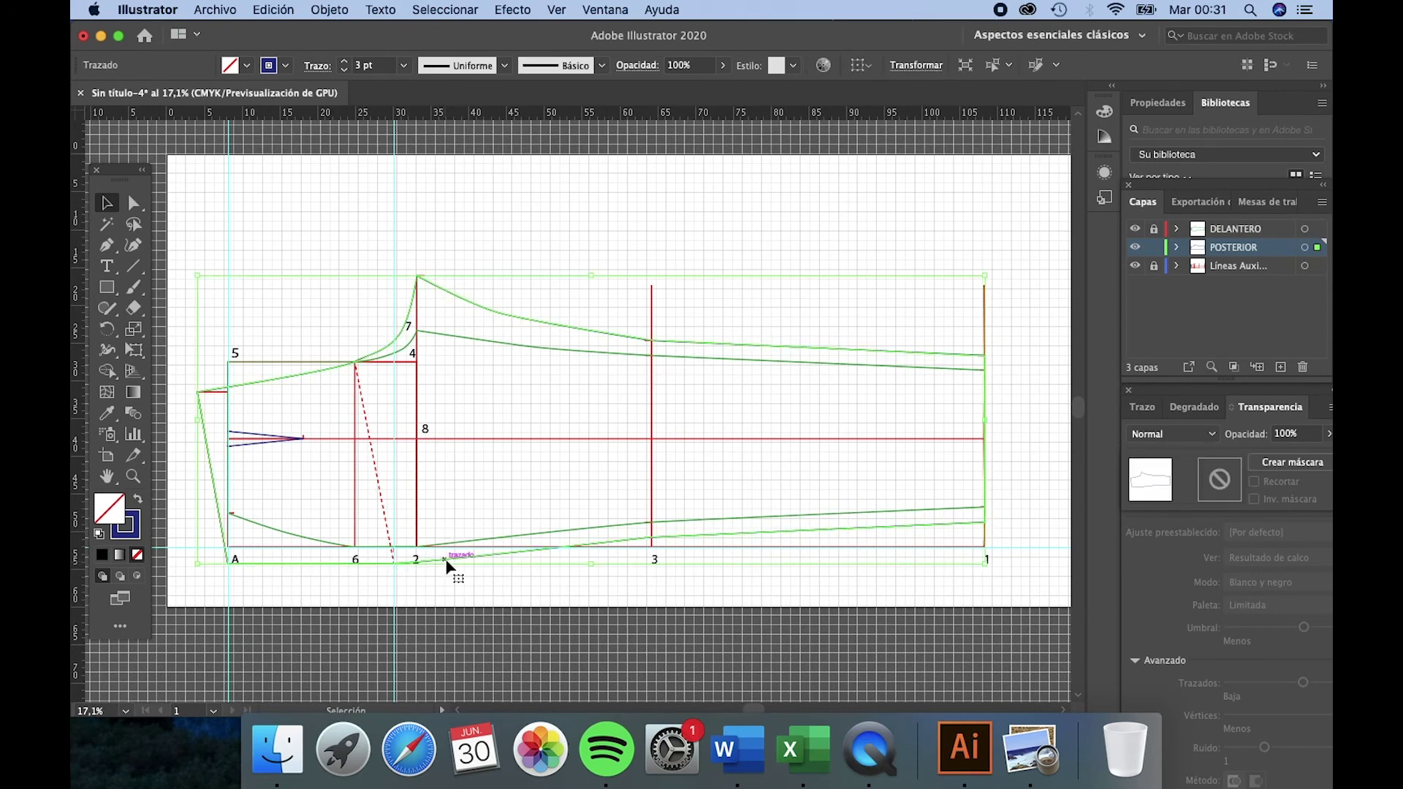
{"action": "left_click", "coordinate": [128, 207]}
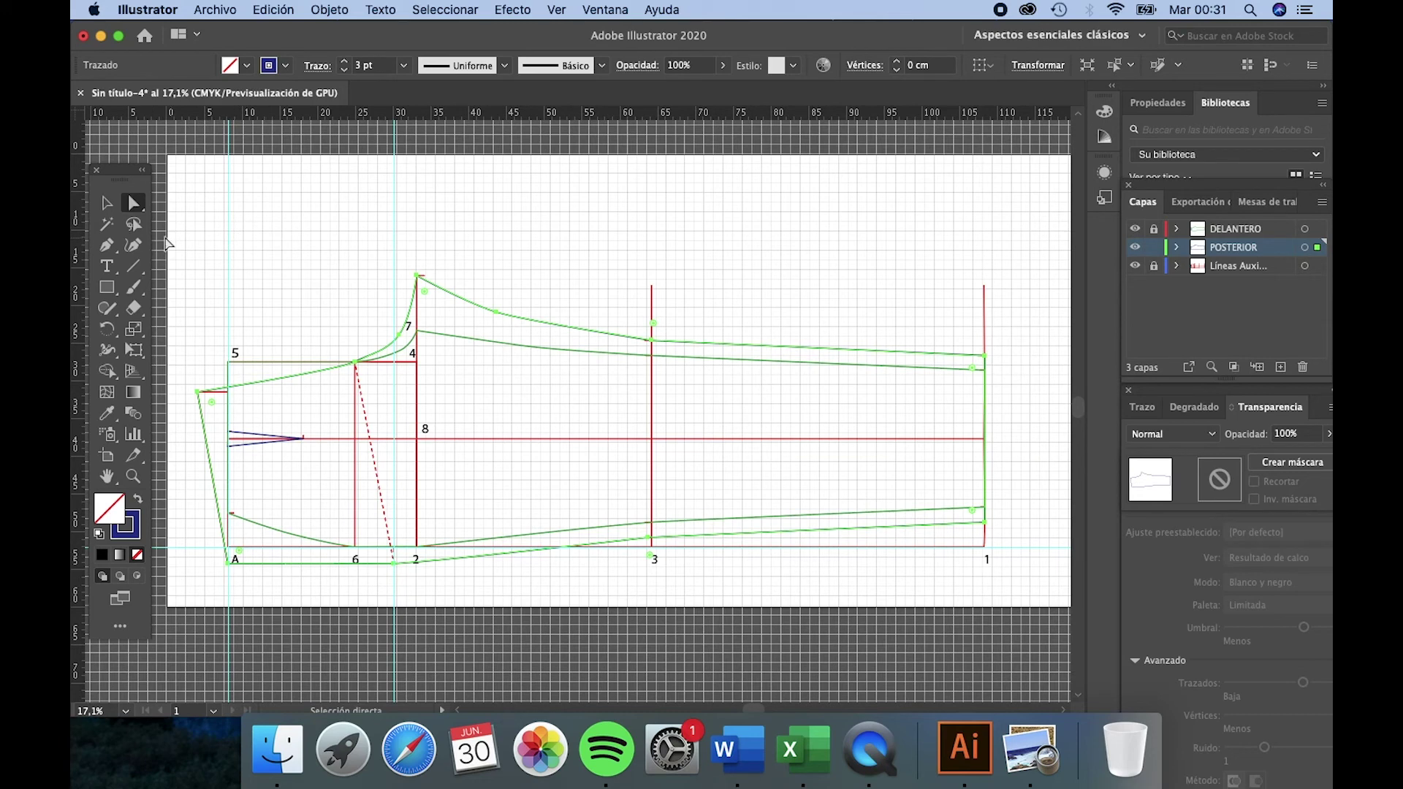
{"action": "left_click", "coordinate": [136, 206]}
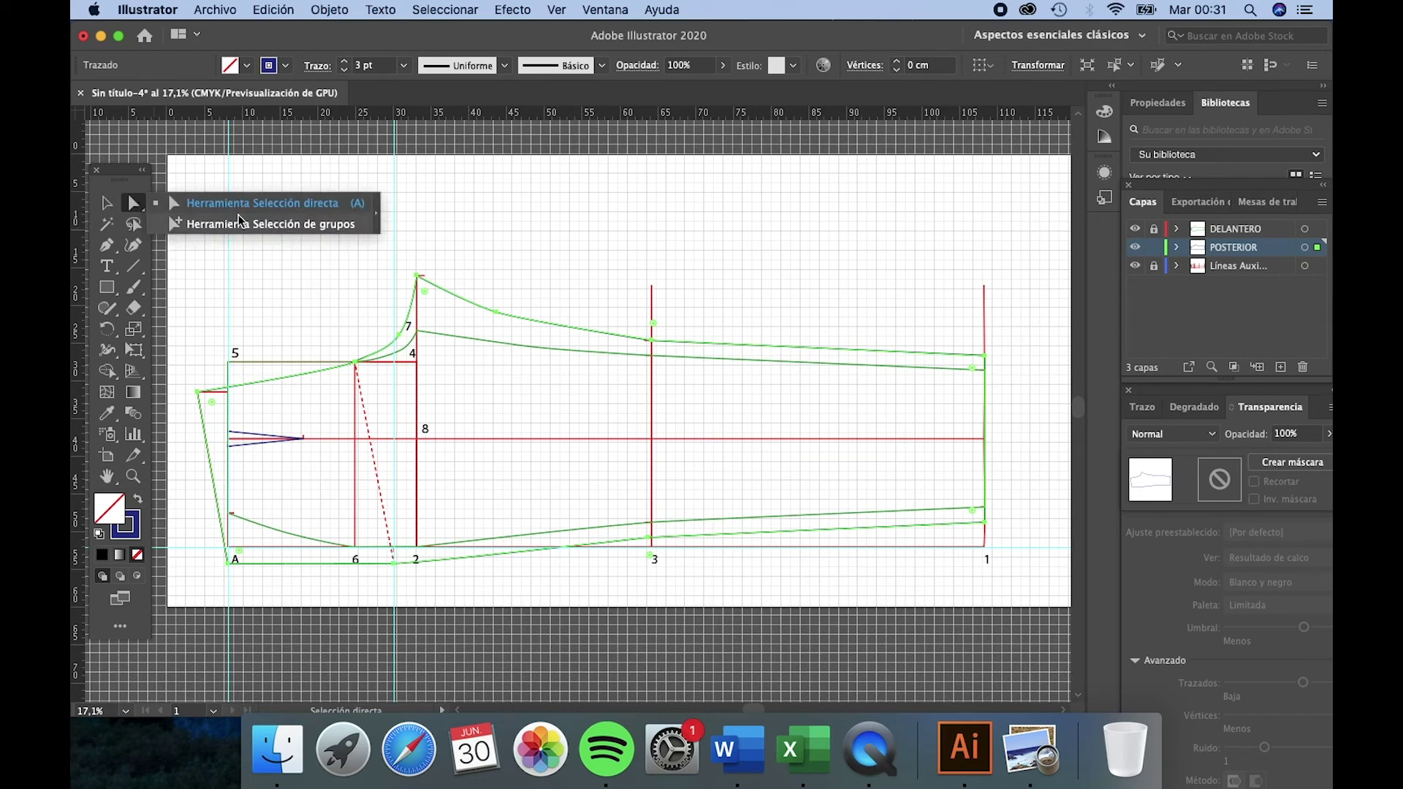
{"action": "left_click", "coordinate": [394, 564]}
{"action": "left_click_drag", "start_coordinate": [422, 564], "coordinate": [360, 563]}
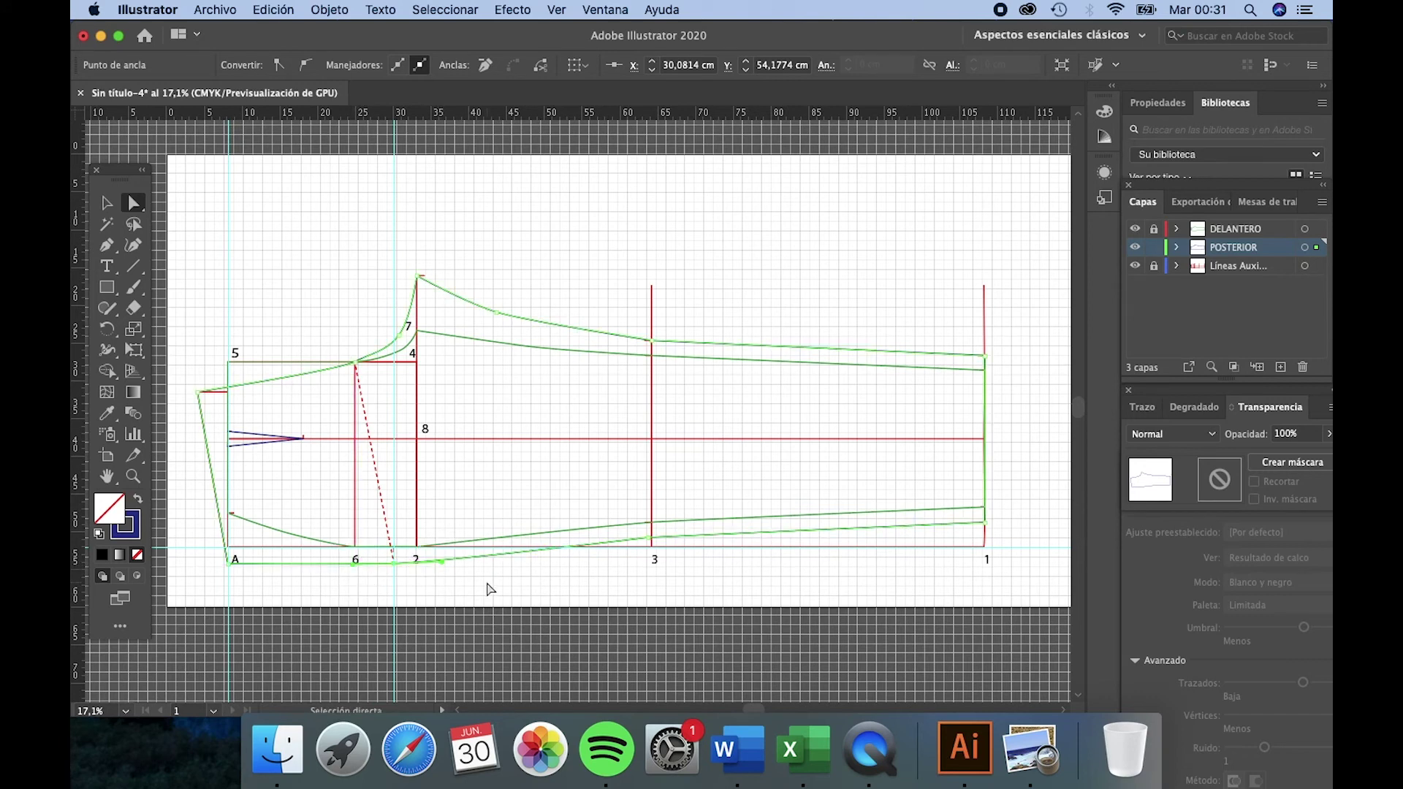
{"action": "left_click", "coordinate": [487, 586]}
Step: Reshape the back inseam between the crotch tip and the knee into a smoother curve using its middle anchor's handle
{"action": "left_click", "coordinate": [646, 340]}
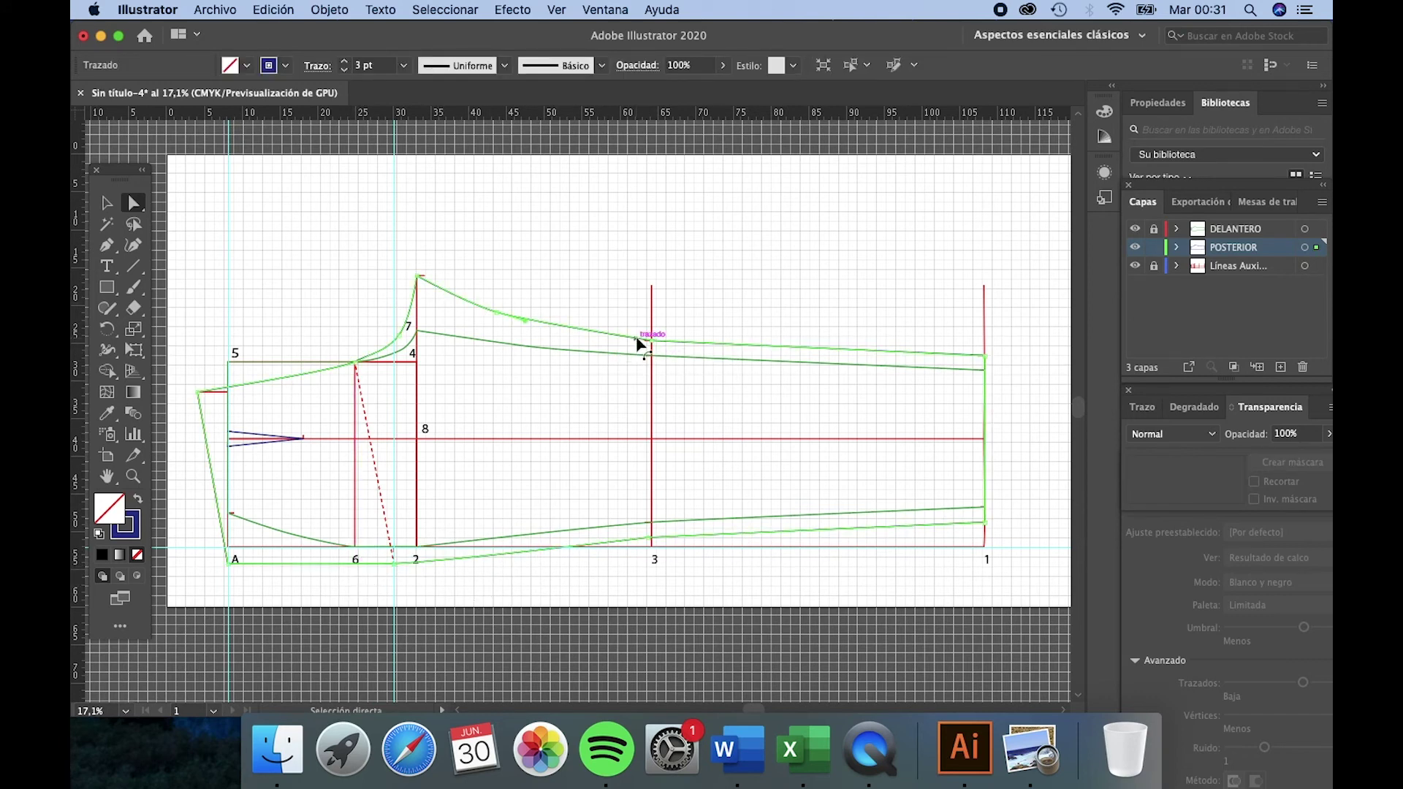
{"action": "mouse_move", "coordinate": [529, 322]}
{"action": "left_mouse_down"}
{"action": "mouse_move", "coordinate": [541, 329]}
{"action": "mouse_move", "coordinate": [485, 318]}
{"action": "left_mouse_up"}
{"action": "left_click", "coordinate": [547, 272]}
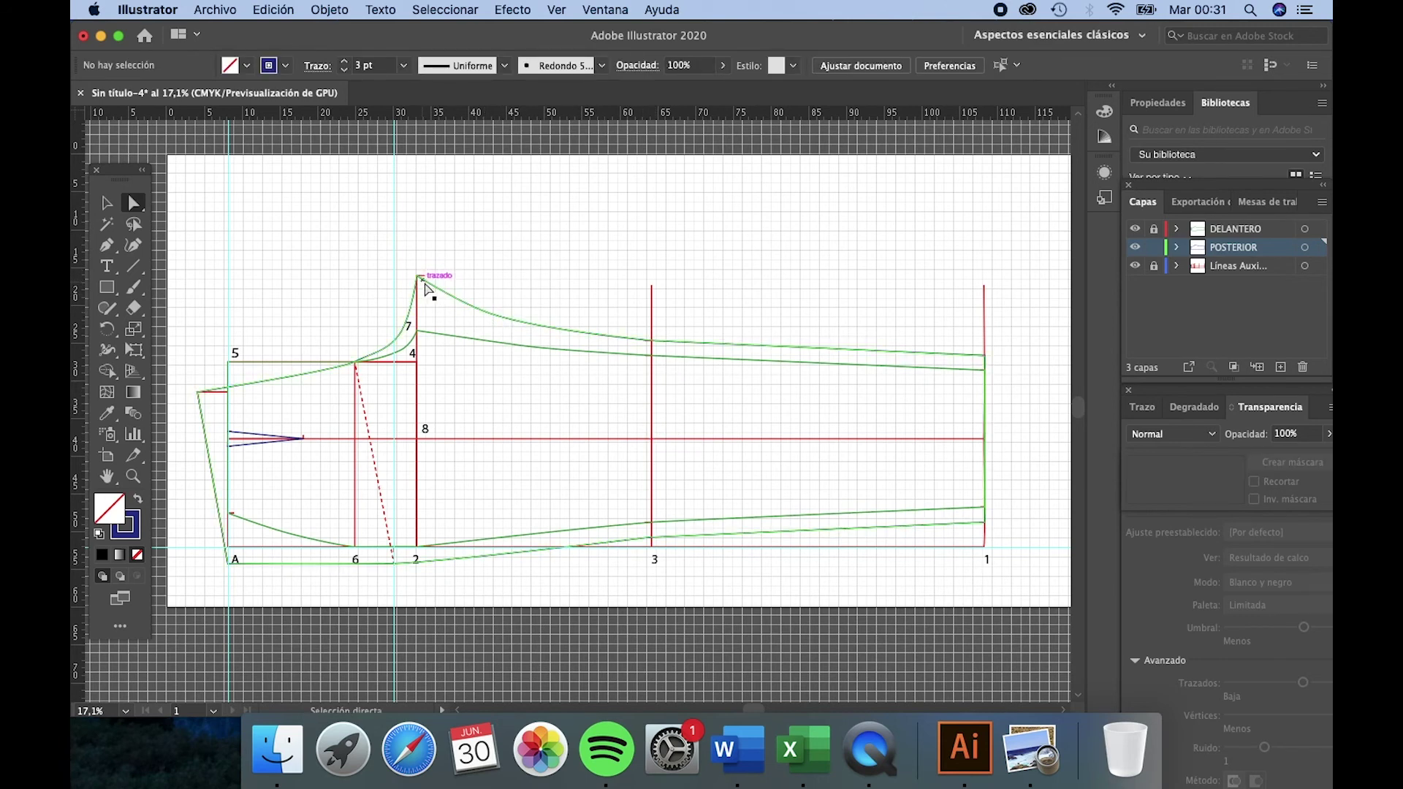
Step: Move the crotch tip anchor to the end of the short tick at X 34.16 cm, Y 16.08 cm and nudge the inseam curve's middle anchor outward
{"action": "scroll", "coordinate": [437, 288], "scroll_direction": "up", "scroll_amount": 5}
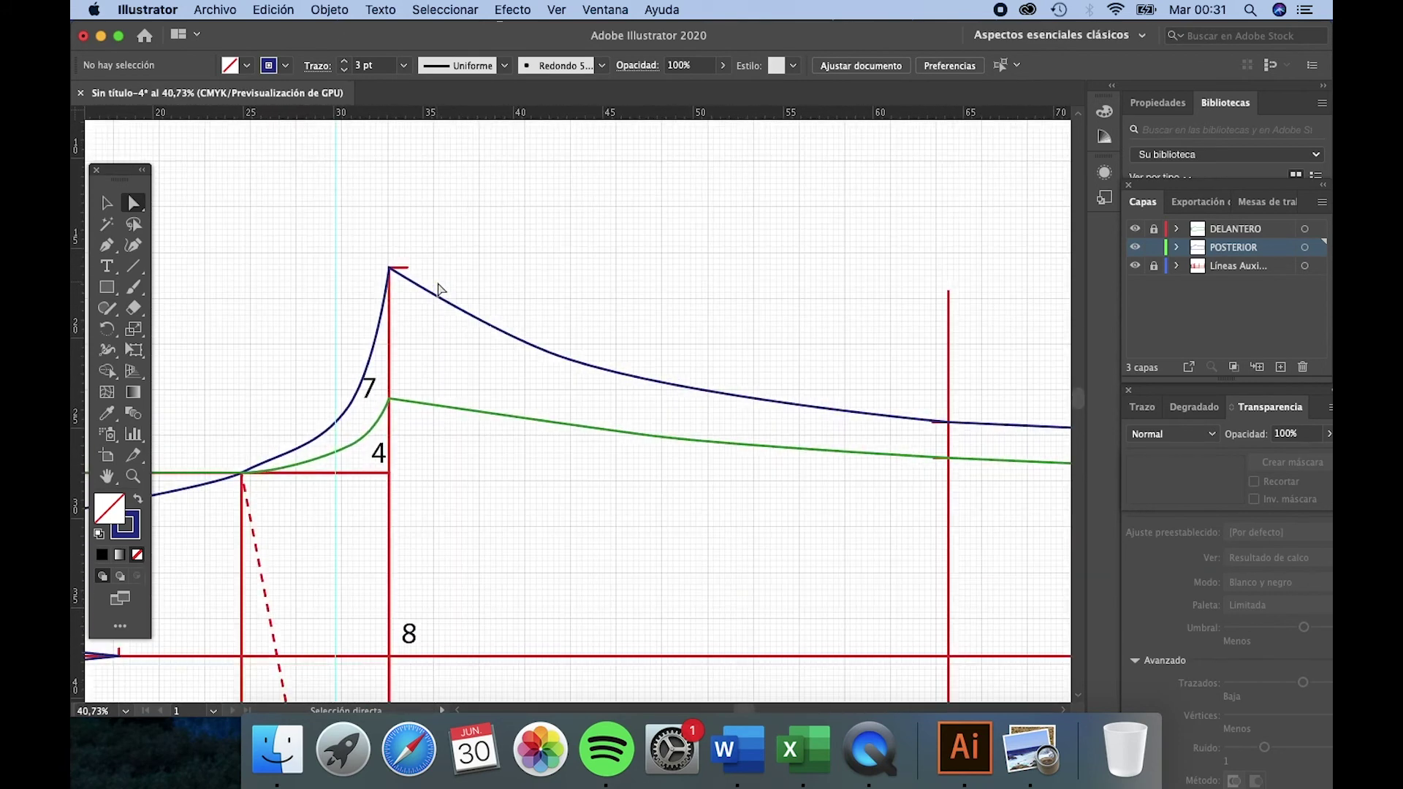
{"action": "left_click_drag", "start_coordinate": [388, 269], "coordinate": [411, 273]}
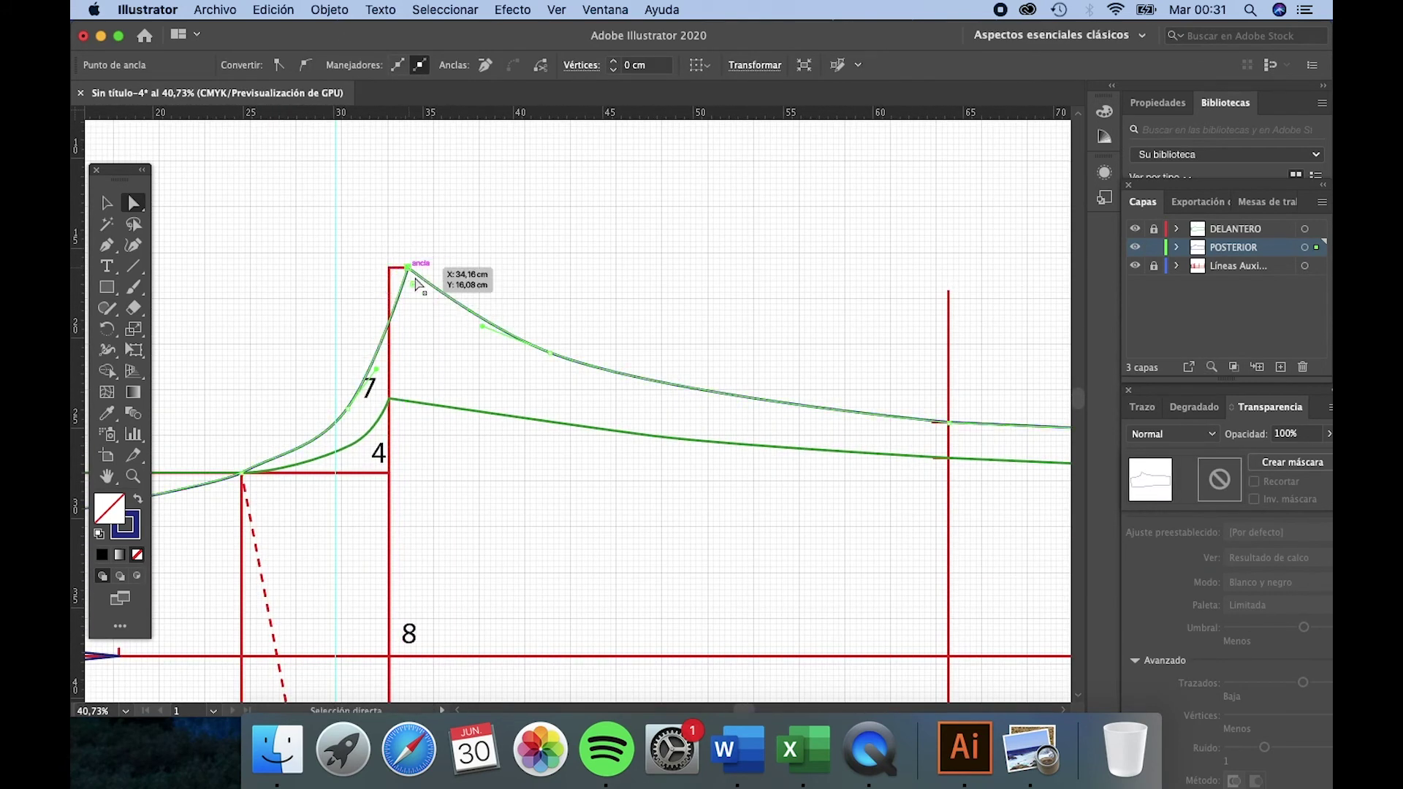
{"action": "left_click_drag", "start_coordinate": [554, 356], "coordinate": [565, 352]}
{"action": "left_click", "coordinate": [106, 204]}
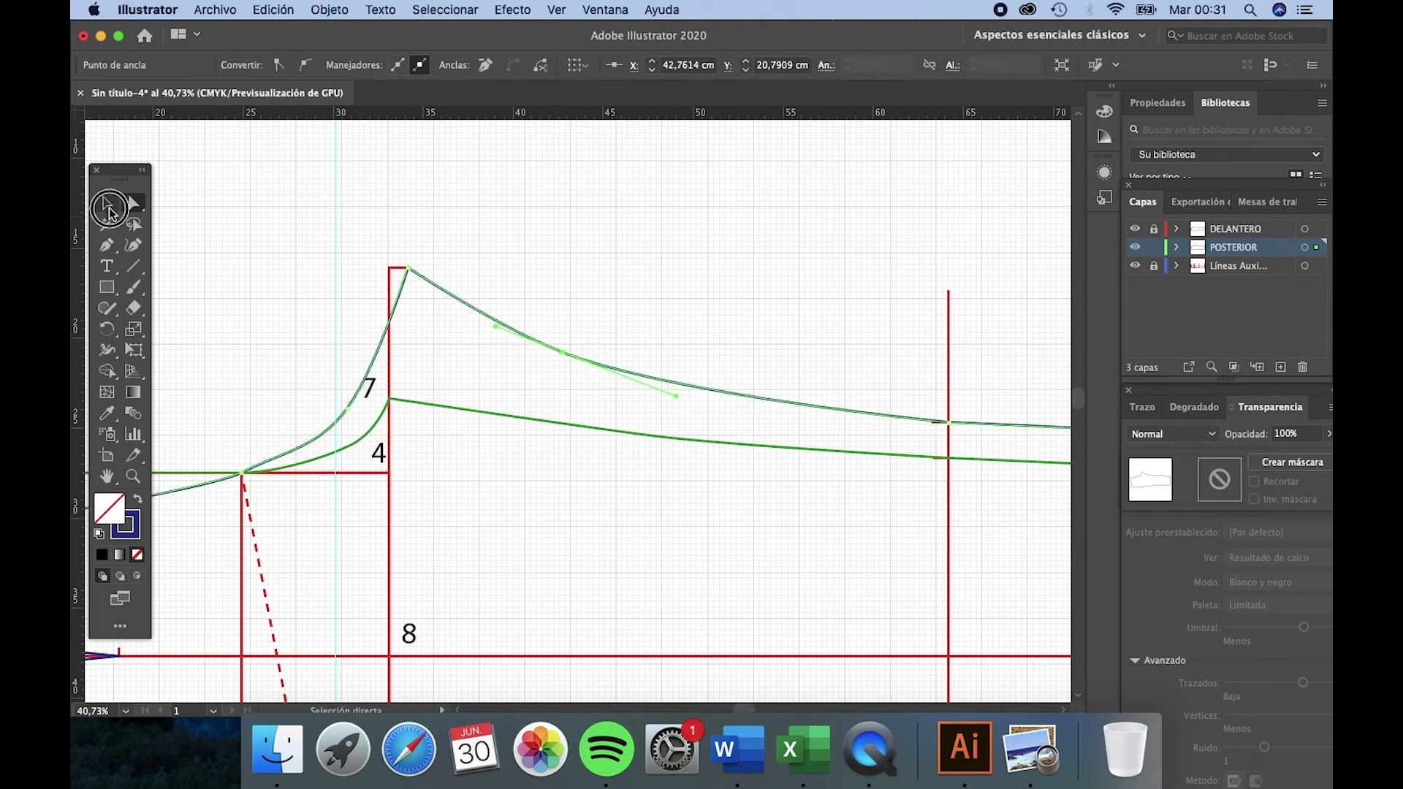
{"action": "left_click", "coordinate": [507, 250]}
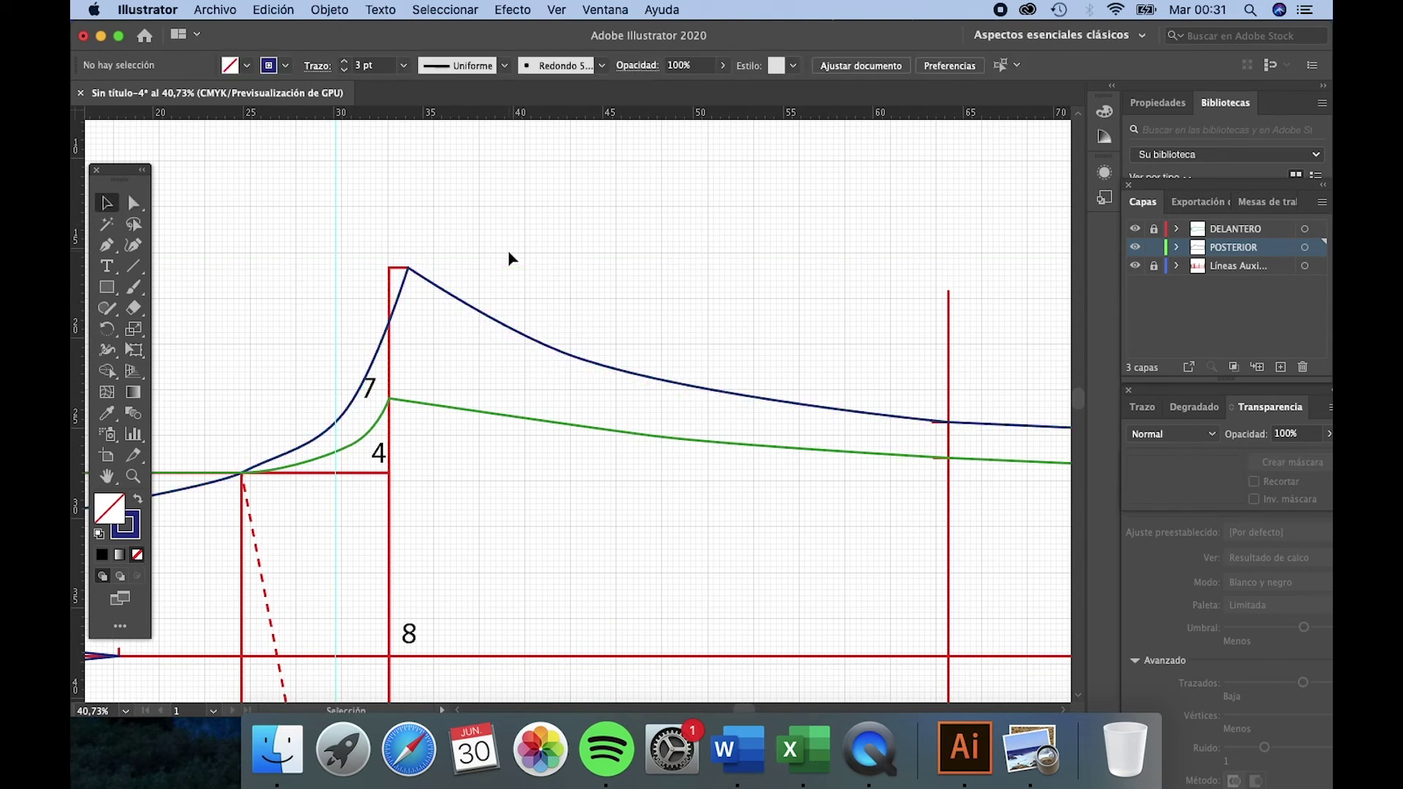
Step: Inspect the back crotch and inseam curves up close and within the whole trouser pattern
{"action": "left_click", "coordinate": [1065, 712]}
{"action": "left_click", "coordinate": [1065, 713]}
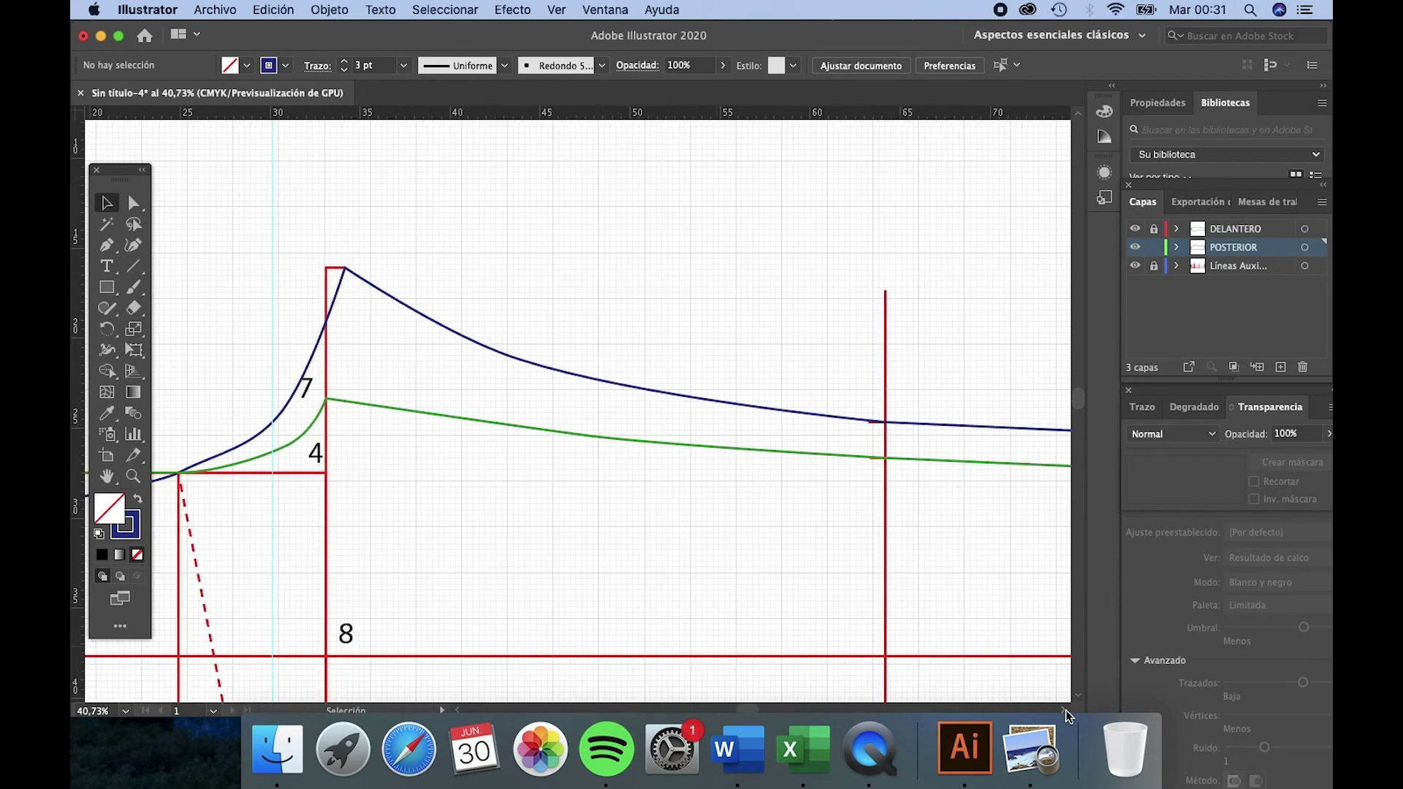
{"action": "left_click", "coordinate": [491, 349]}
{"action": "left_click", "coordinate": [616, 338]}
{"action": "scroll", "coordinate": [578, 424], "scroll_direction": "down", "scroll_amount": 6}
{"action": "scroll", "coordinate": [562, 463], "scroll_direction": "down", "scroll_amount": 5, "text": "alt"}
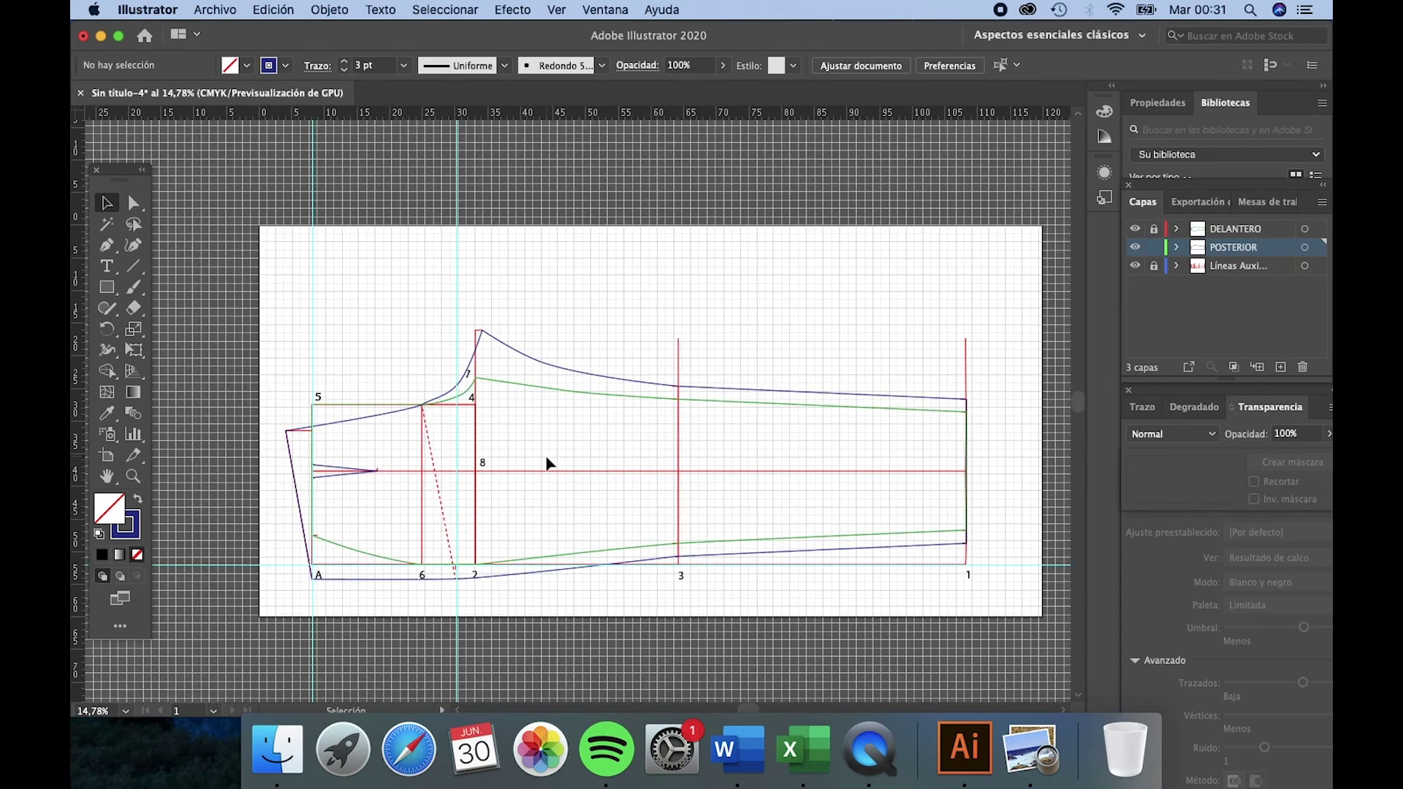
{"action": "scroll", "coordinate": [538, 395], "scroll_direction": "up", "scroll_amount": 2, "text": "alt"}
{"action": "scroll", "coordinate": [538, 393], "scroll_direction": "up", "scroll_amount": 3, "text": "alt"}
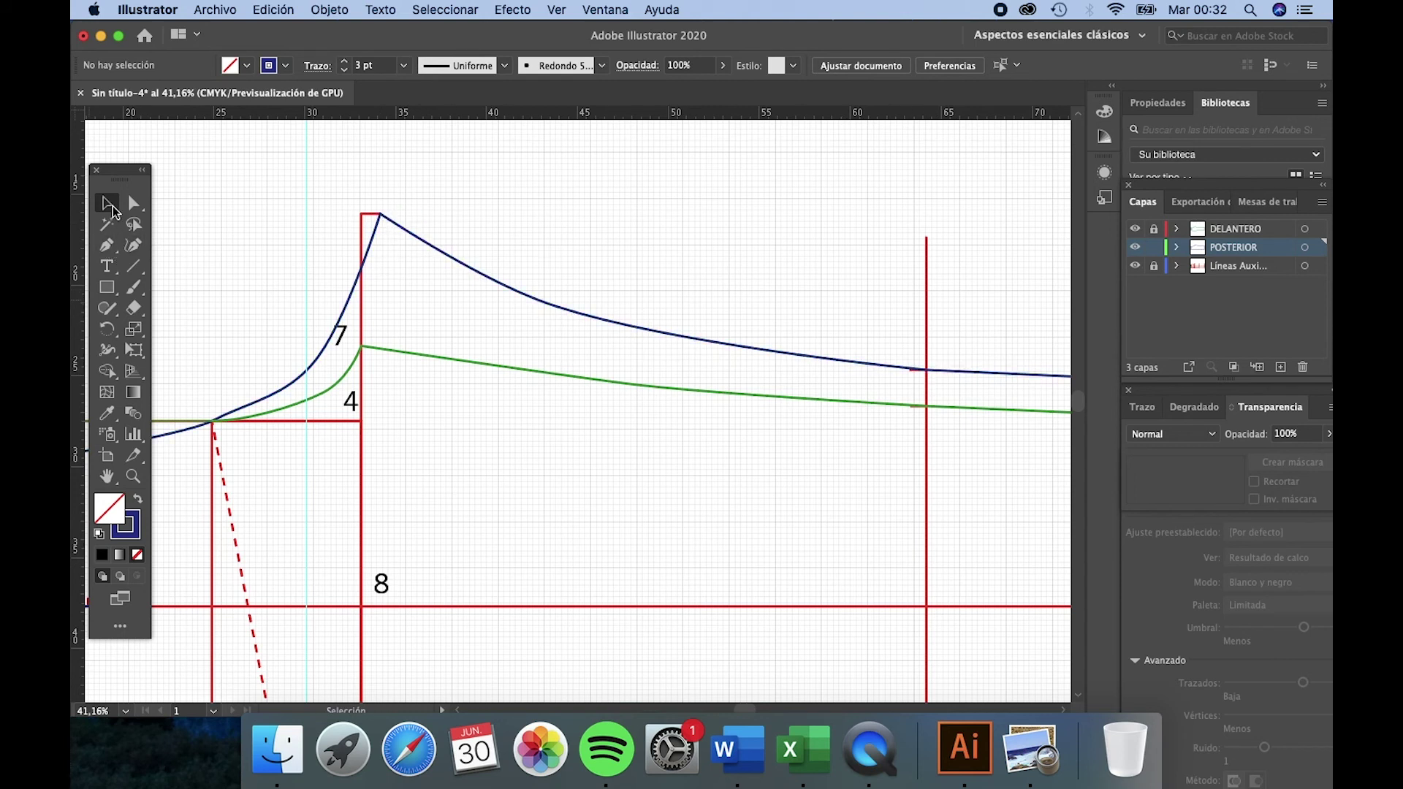
Step: Lock the POSTERIOR layer and add a new layer named MEDIDAS ENTREPIERNA above DELANTERO in the layer order
{"action": "left_click", "coordinate": [1155, 248]}
{"action": "left_click", "coordinate": [1324, 206]}
{"action": "left_click", "coordinate": [1274, 207]}
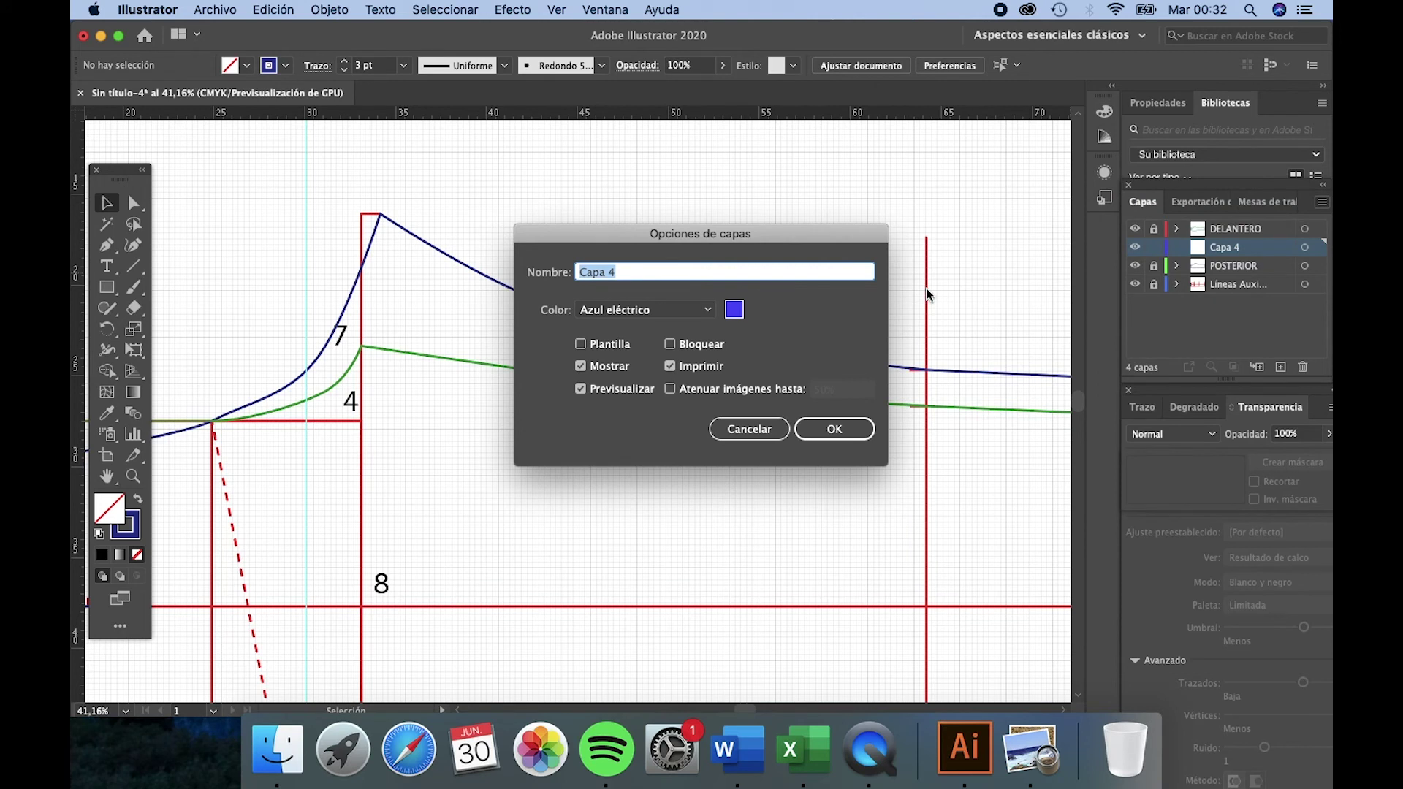
{"action": "type", "text": "MEDIDAS ENTREPIERNA"}
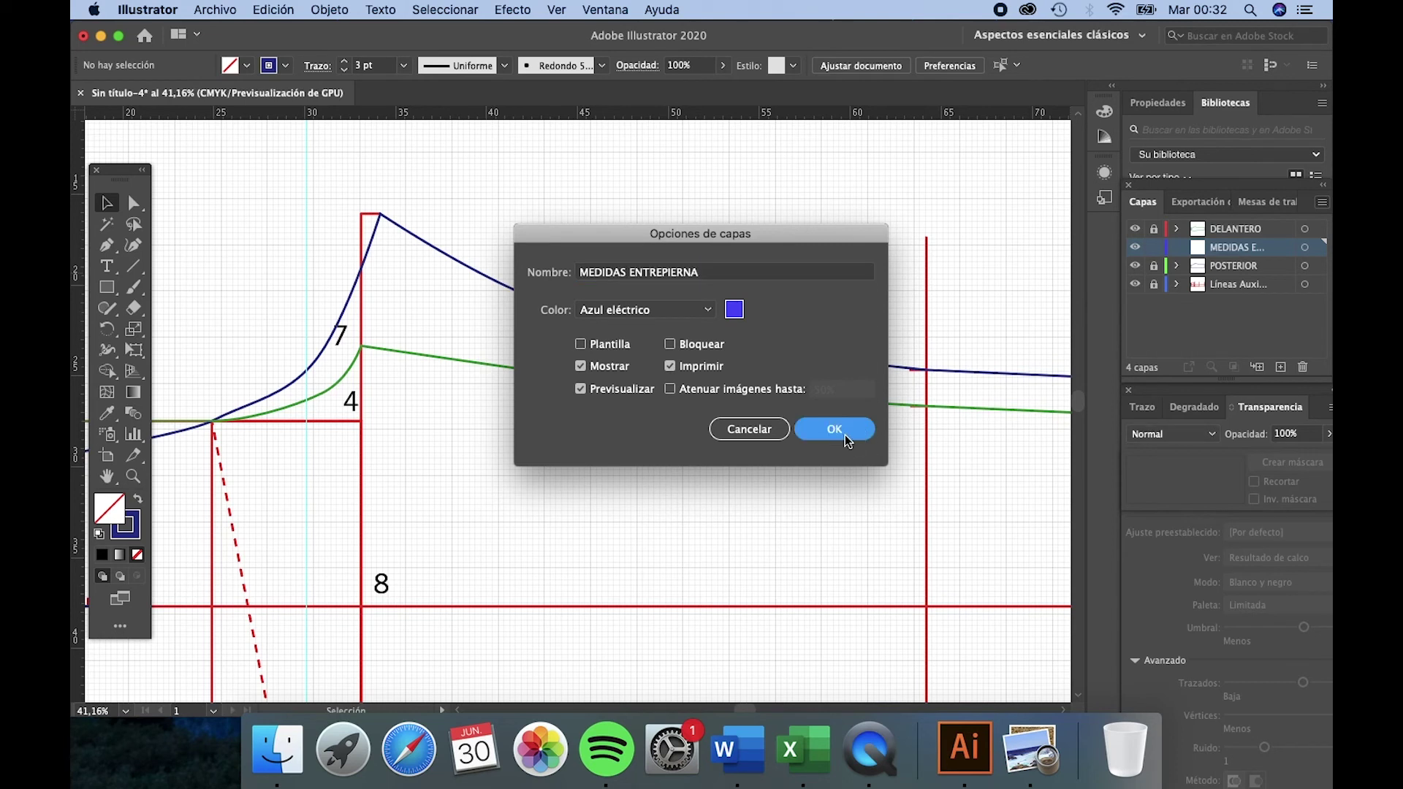
{"action": "left_click", "coordinate": [845, 436]}
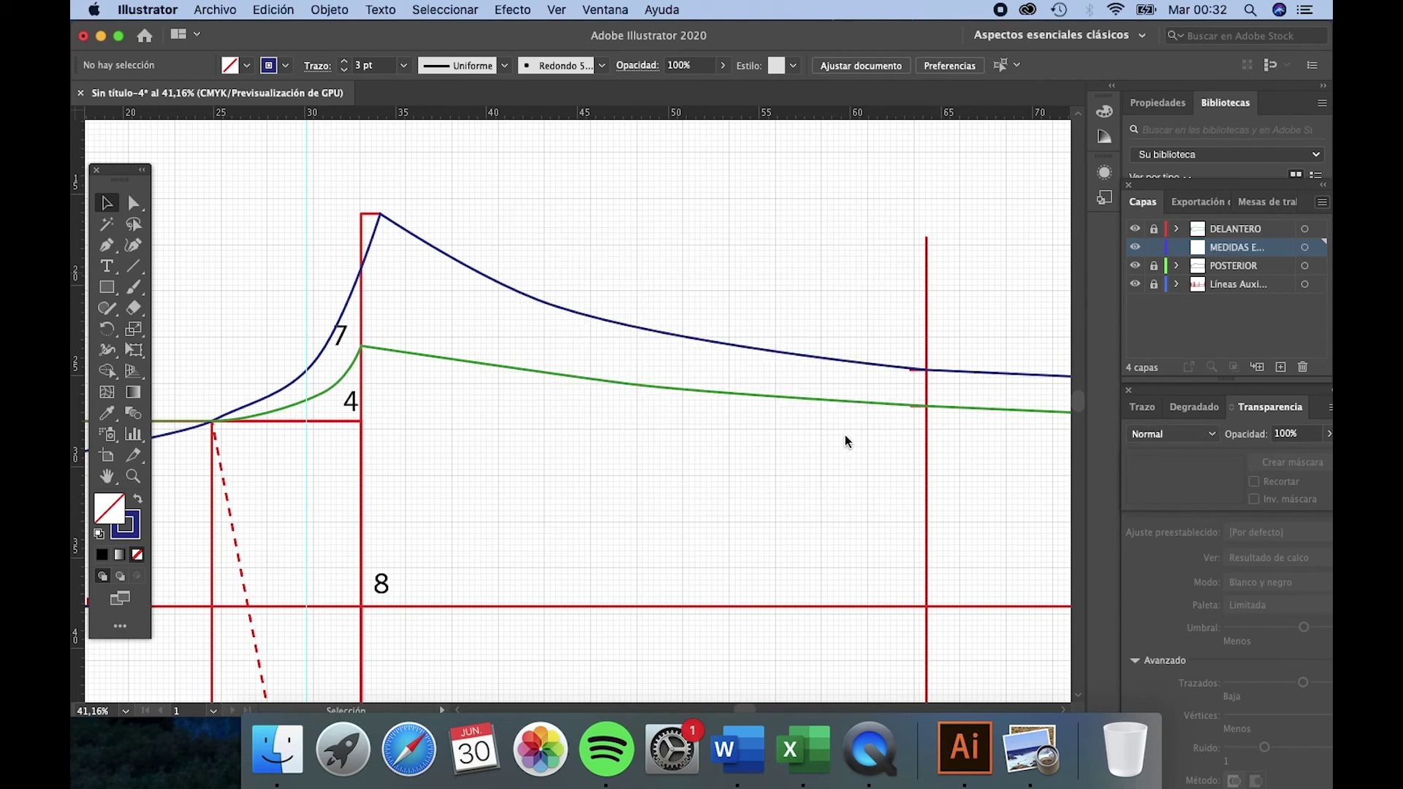
{"action": "left_click_drag", "start_coordinate": [1246, 253], "coordinate": [1243, 223]}
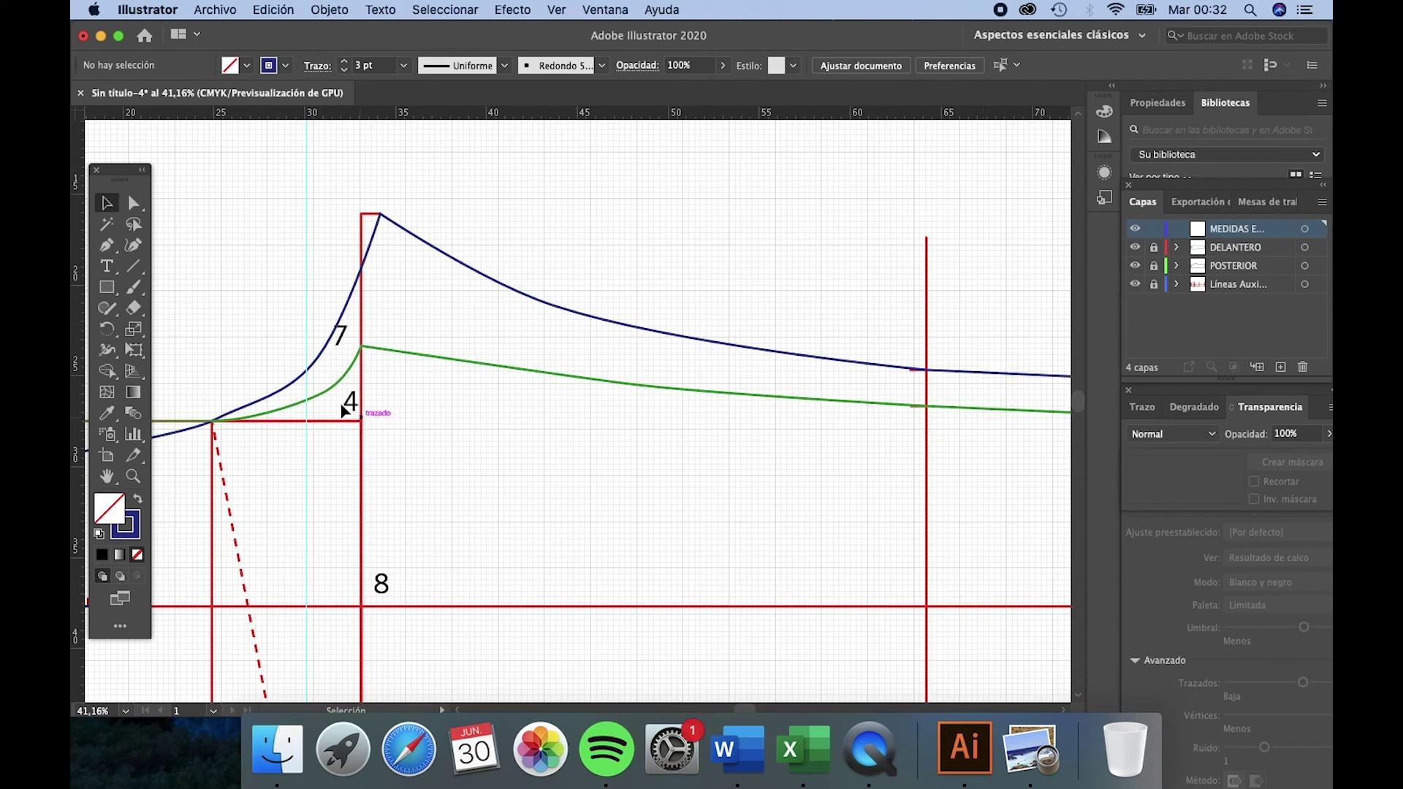
{"action": "left_click", "coordinate": [106, 245]}
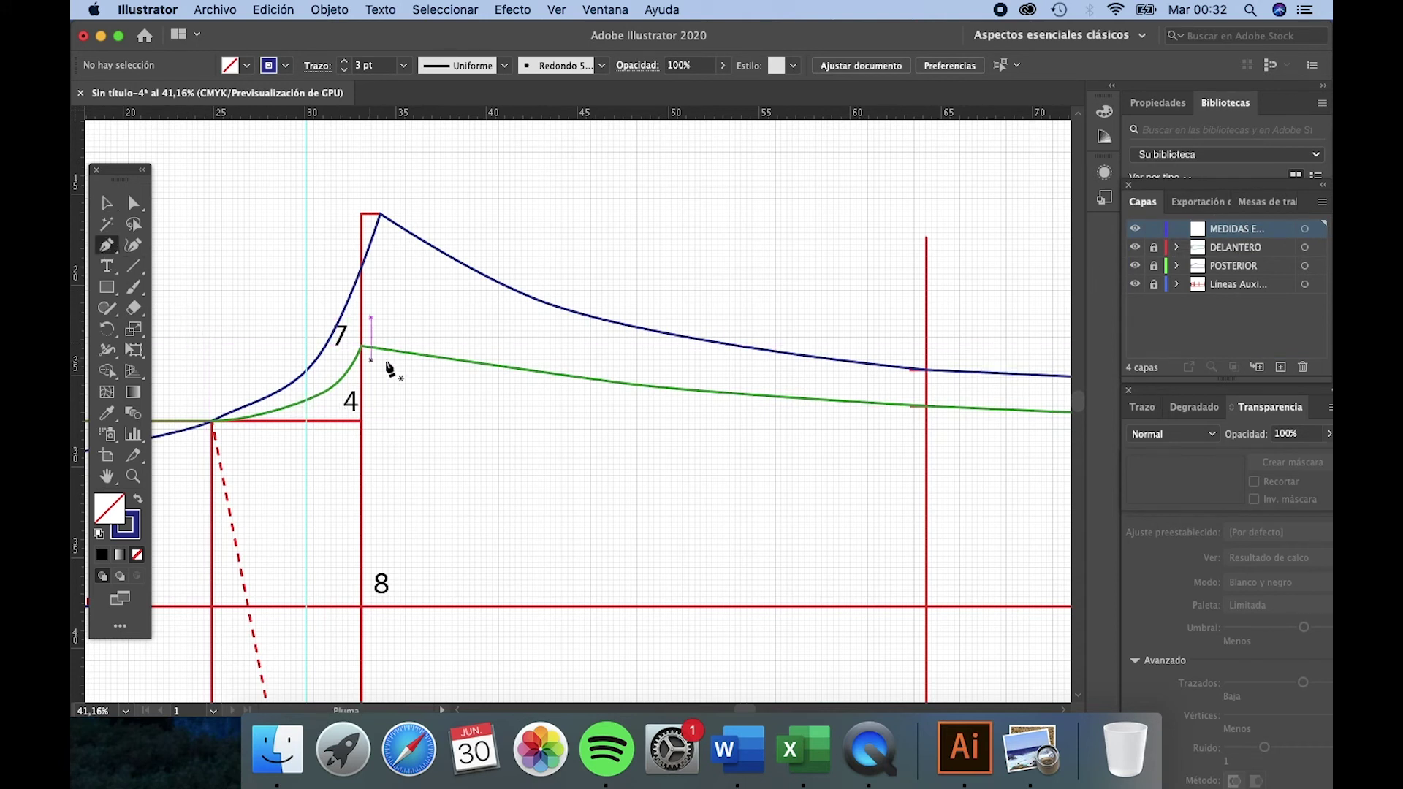
{"action": "left_click", "coordinate": [364, 349]}
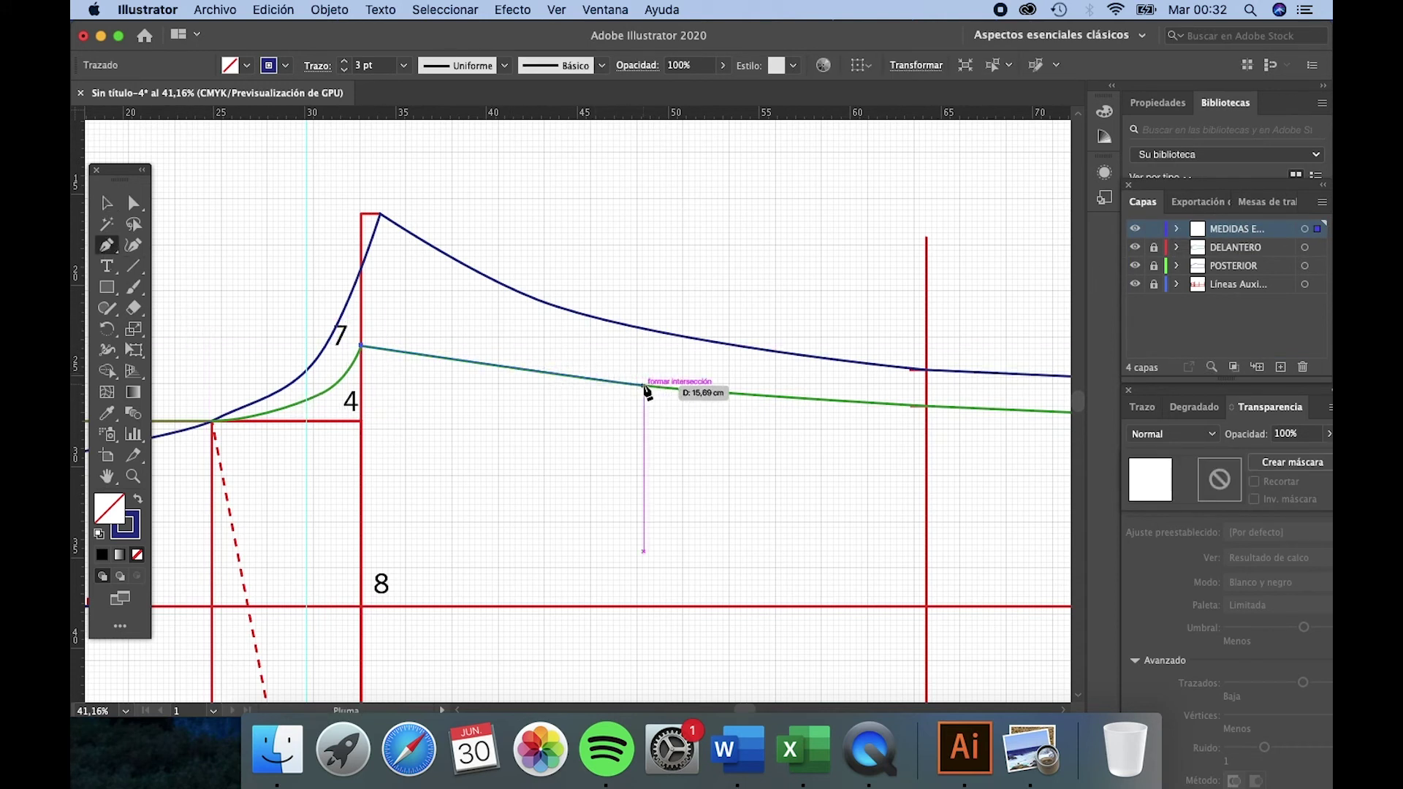
{"action": "left_click_drag", "start_coordinate": [675, 388], "coordinate": [703, 391]}
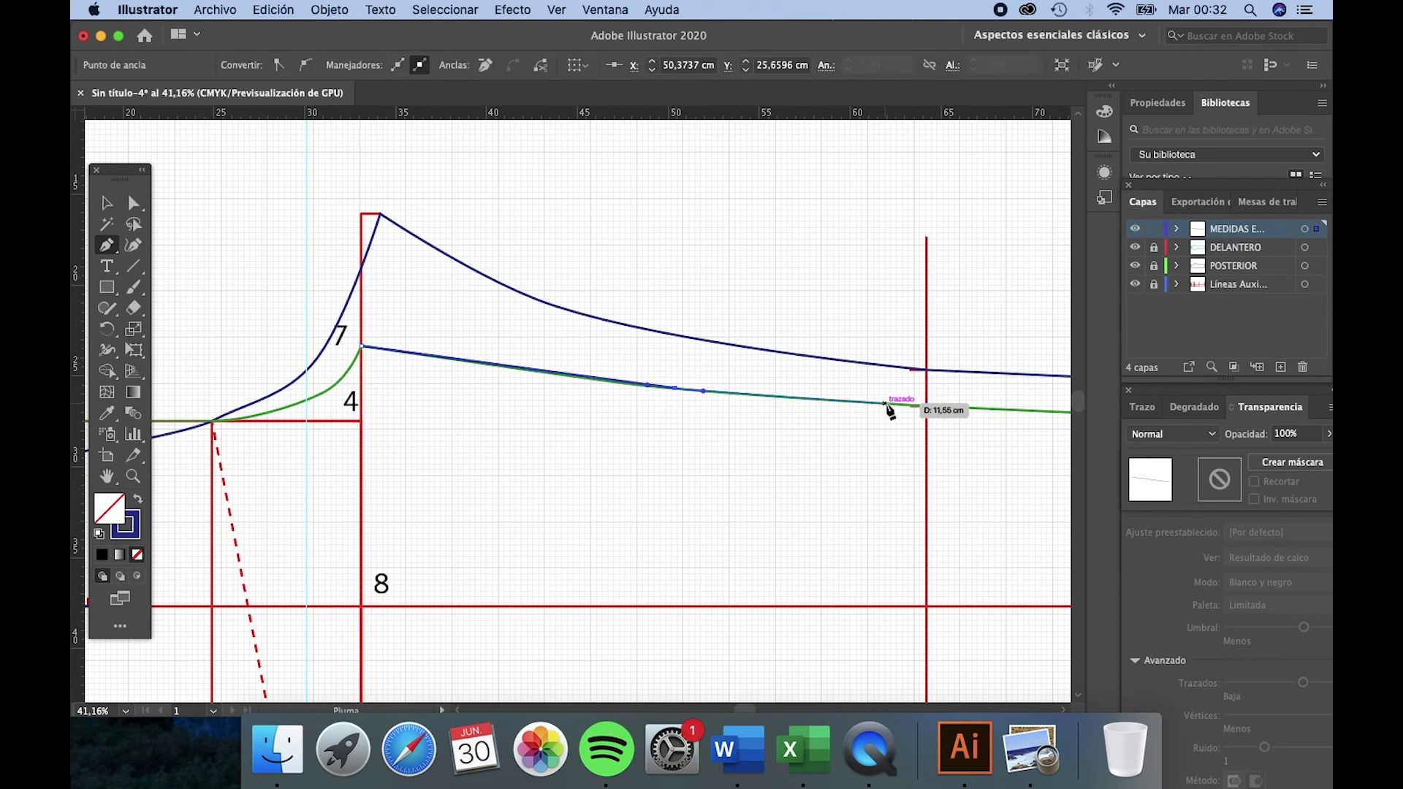
{"action": "left_click", "coordinate": [928, 407]}
{"action": "left_click", "coordinate": [927, 407]}
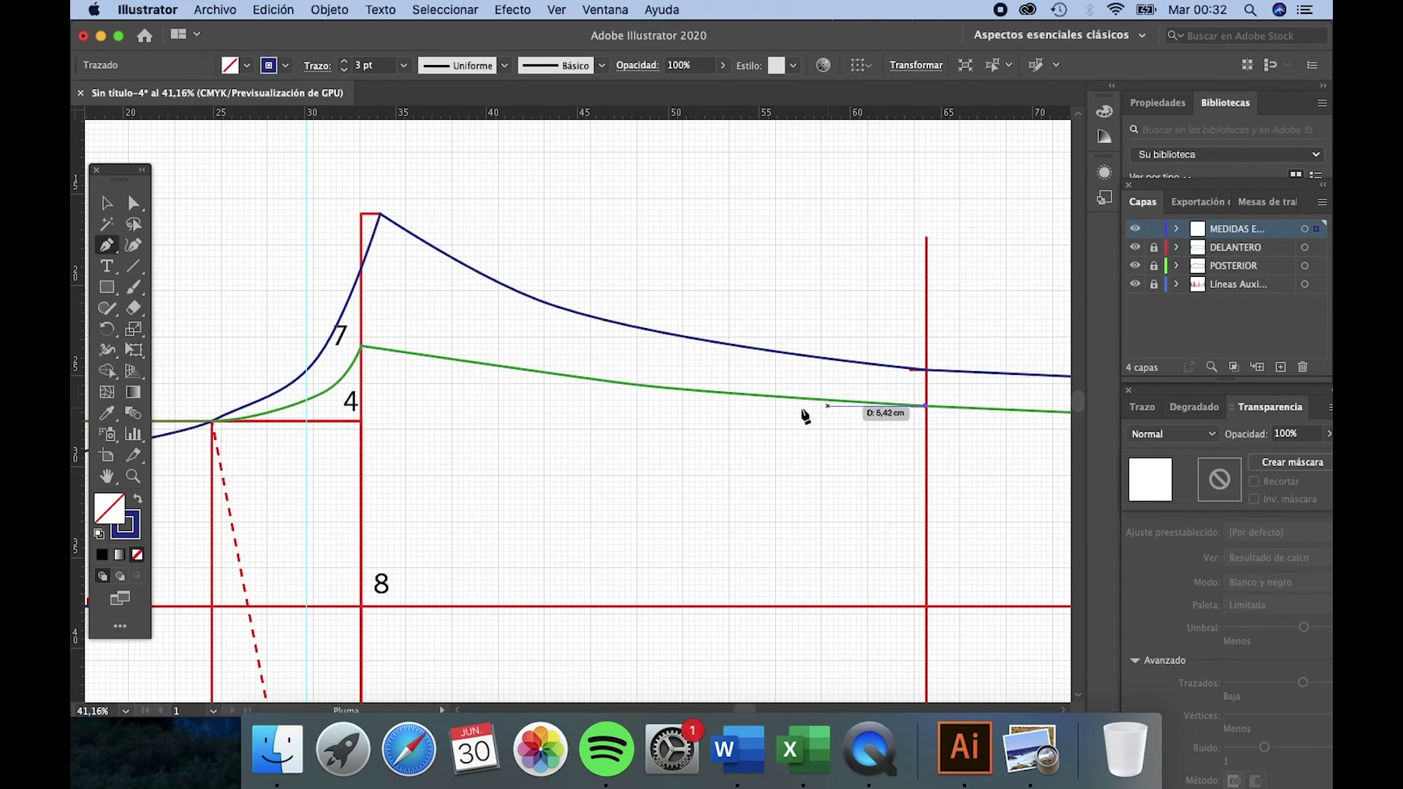
{"action": "left_click", "coordinate": [361, 347]}
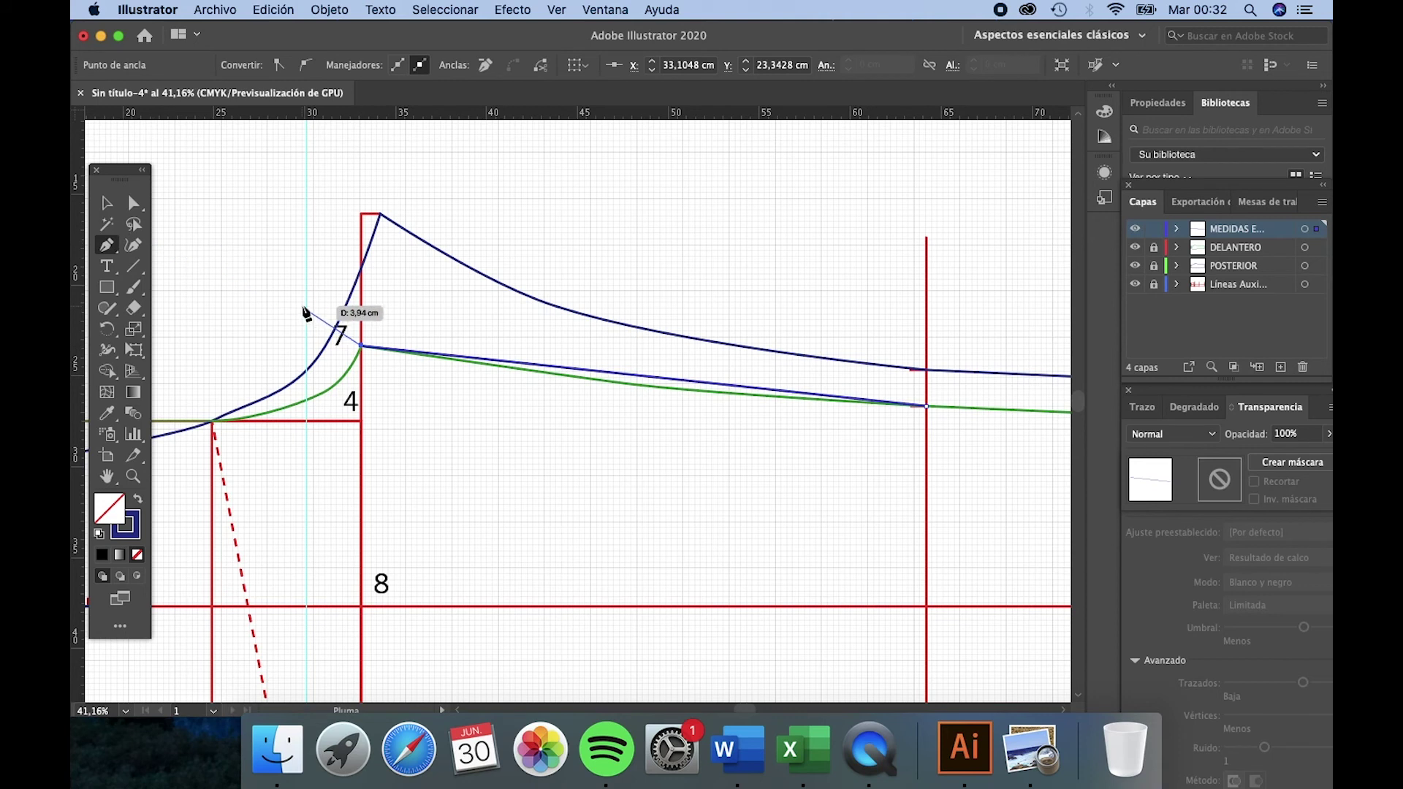
{"action": "key", "text": "super+z"}
Step: Draw a straight line from the front crotch tip to the front inseam's knee point at X 64.18 cm, Y 26.65 cm
{"action": "left_click", "coordinate": [361, 348]}
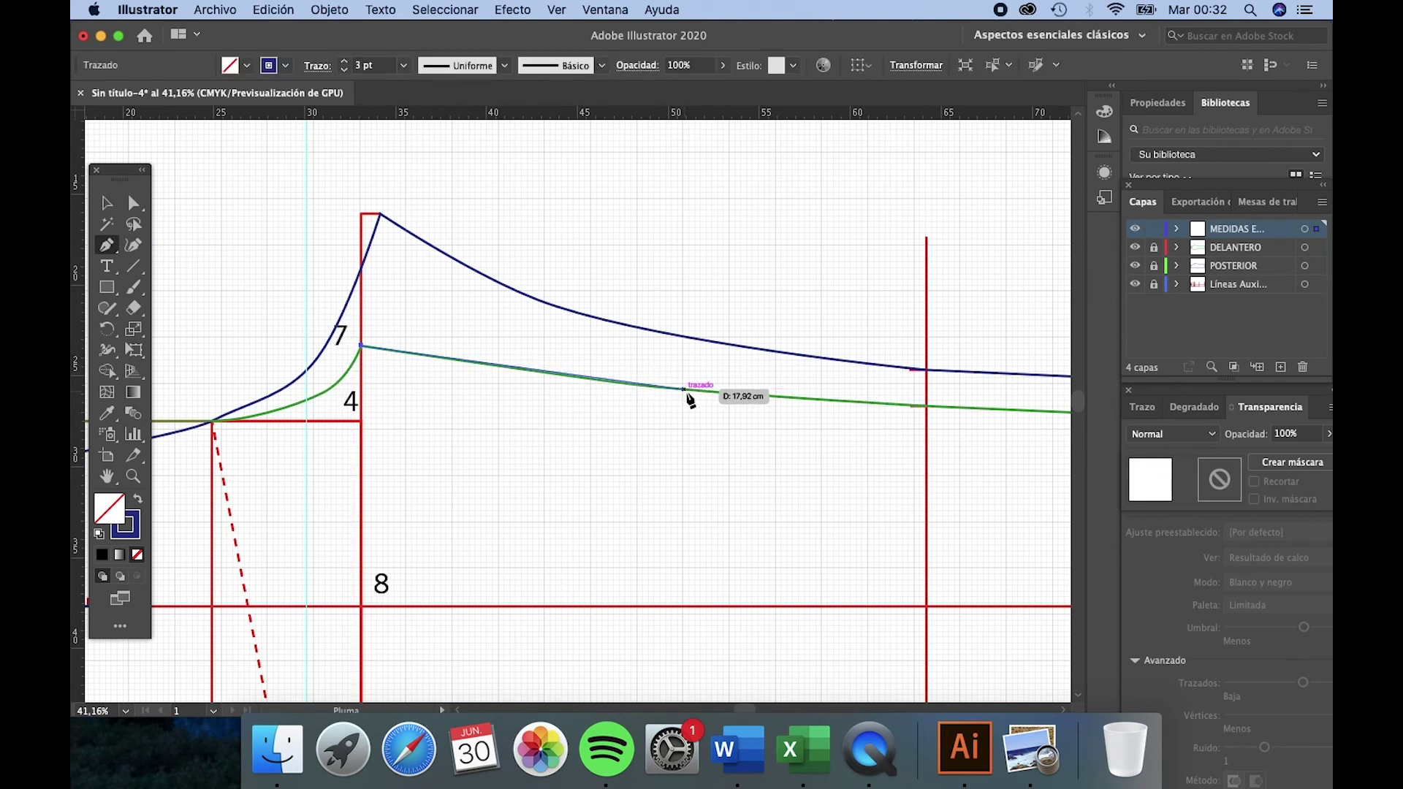
{"action": "left_click", "coordinate": [926, 406]}
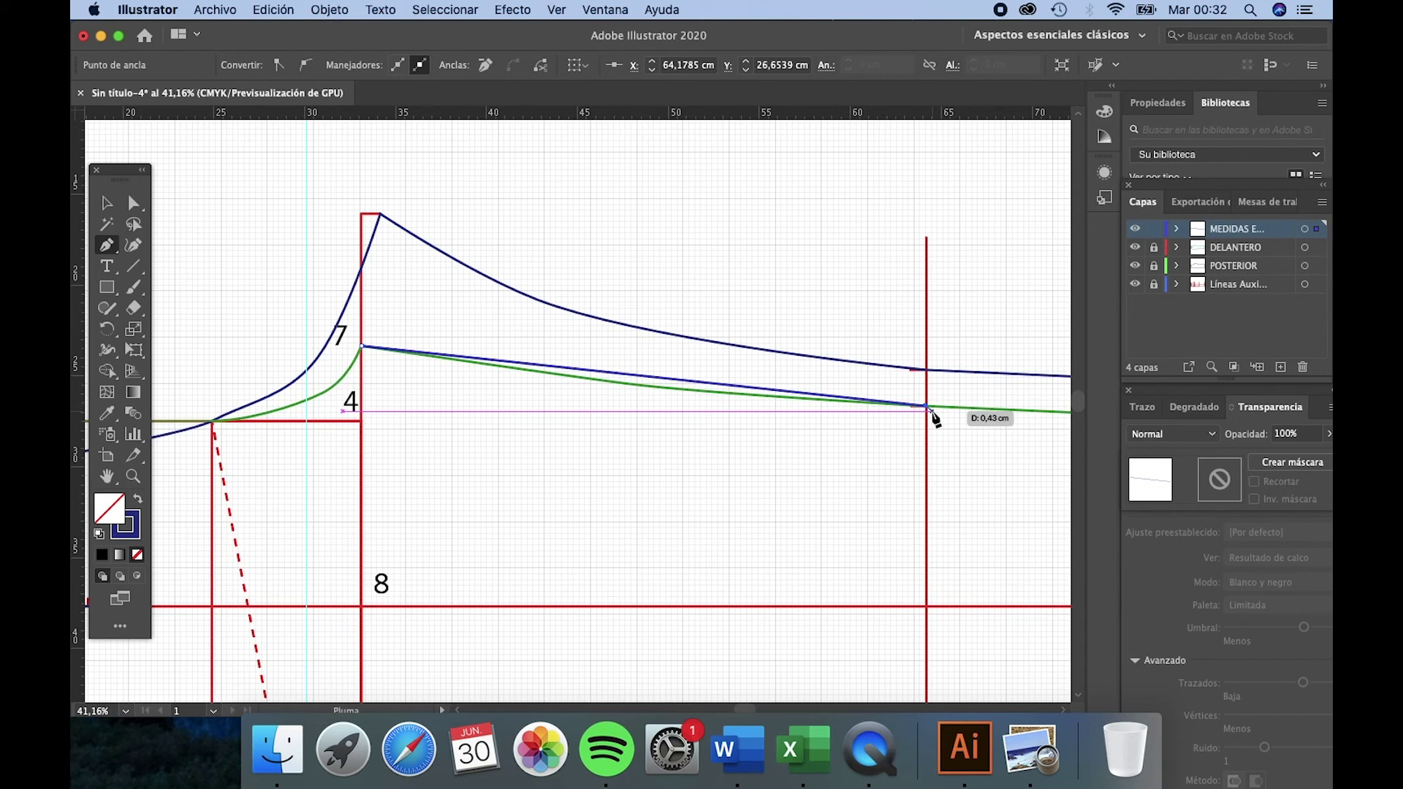
{"action": "key", "text": "v"}
{"action": "left_click", "coordinate": [580, 336]}
{"action": "key", "text": "p"}
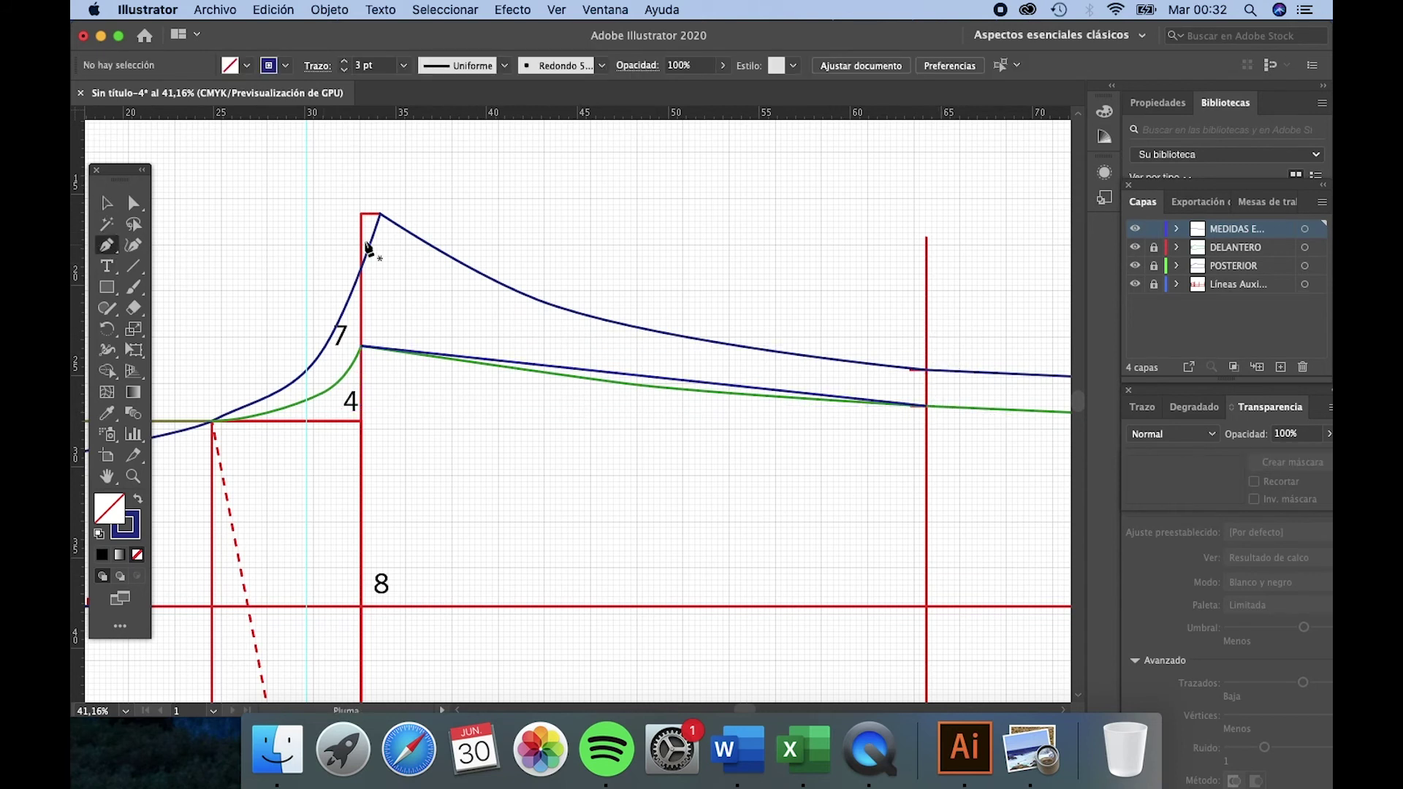
Step: Draw a straight line from the back crotch tip to the back inseam's knee point at X 64.18 cm, Y 24.67 cm
{"action": "left_click", "coordinate": [380, 215]}
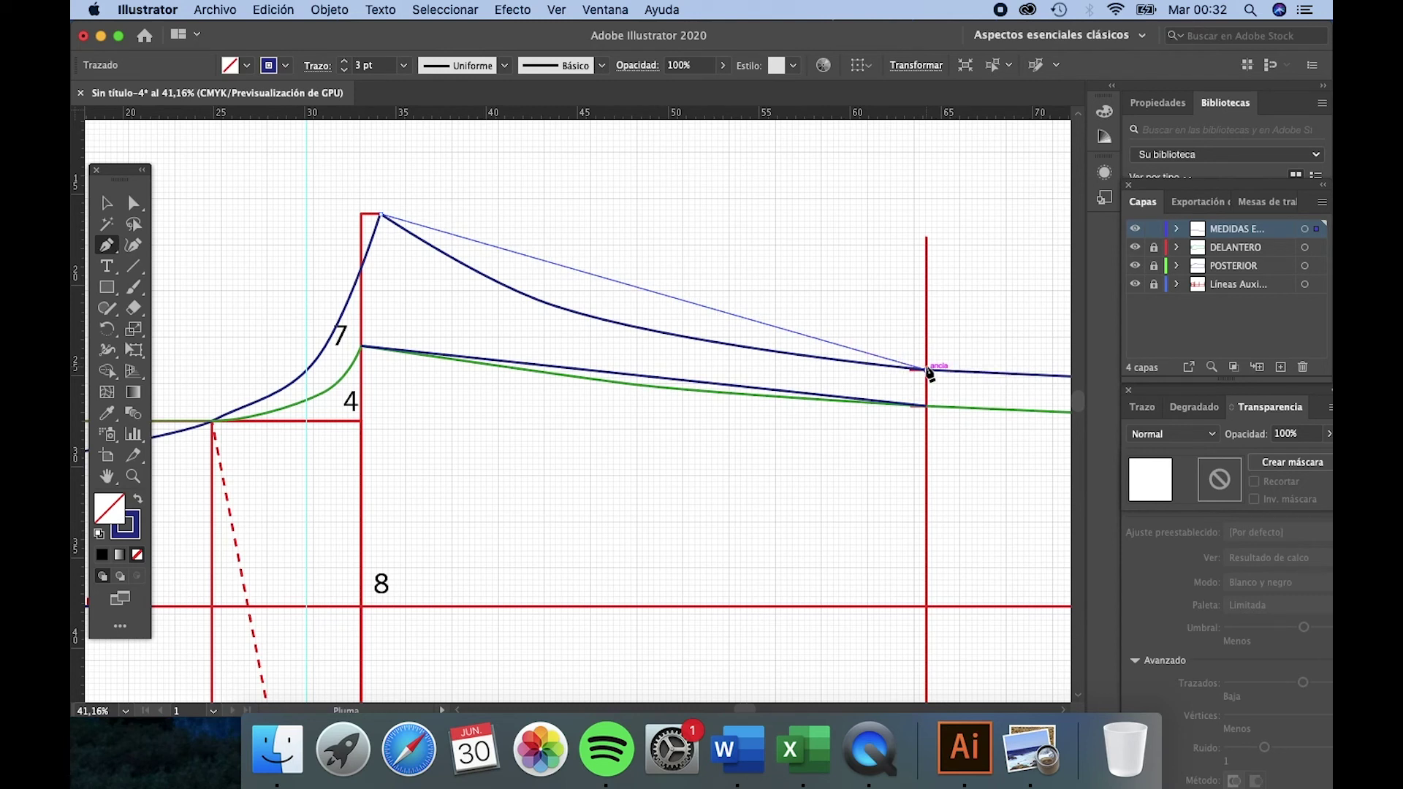
{"action": "left_click", "coordinate": [927, 370]}
{"action": "left_click", "coordinate": [107, 204]}
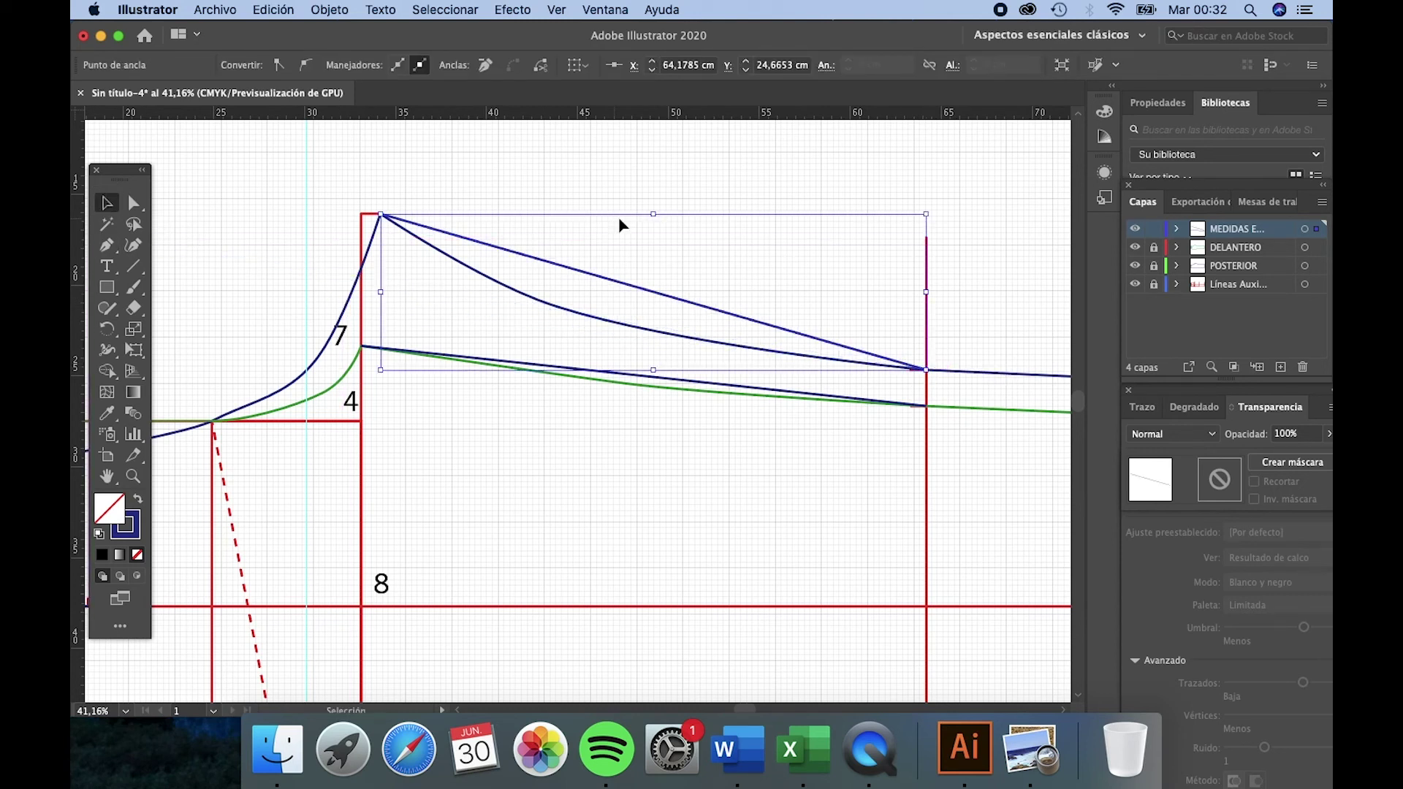
{"action": "left_click", "coordinate": [620, 226]}
Step: Check the straight front inseam distance by retracing its line from the crotch tip to the knee point
{"action": "left_click", "coordinate": [650, 381]}
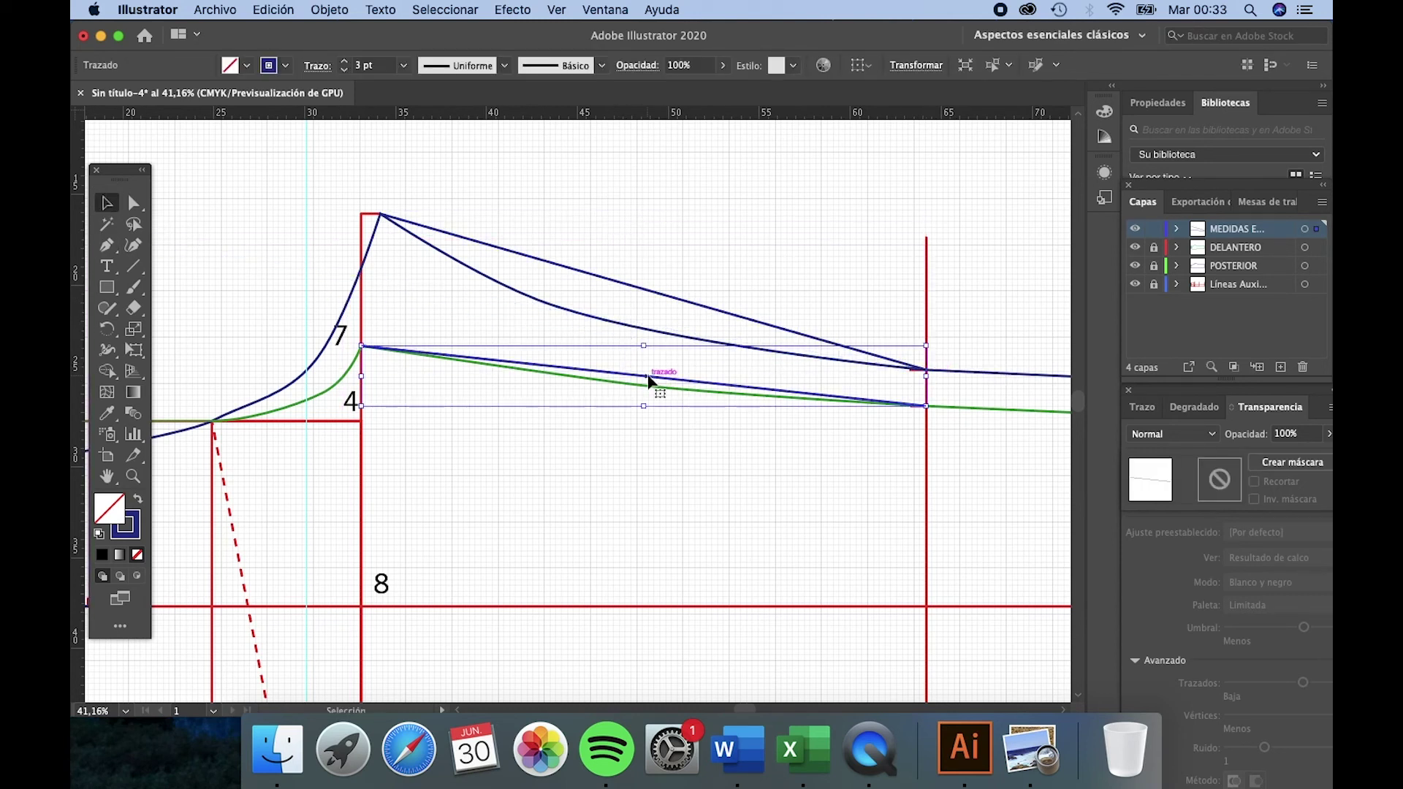
{"action": "left_click", "coordinate": [107, 246]}
{"action": "left_click", "coordinate": [361, 346]}
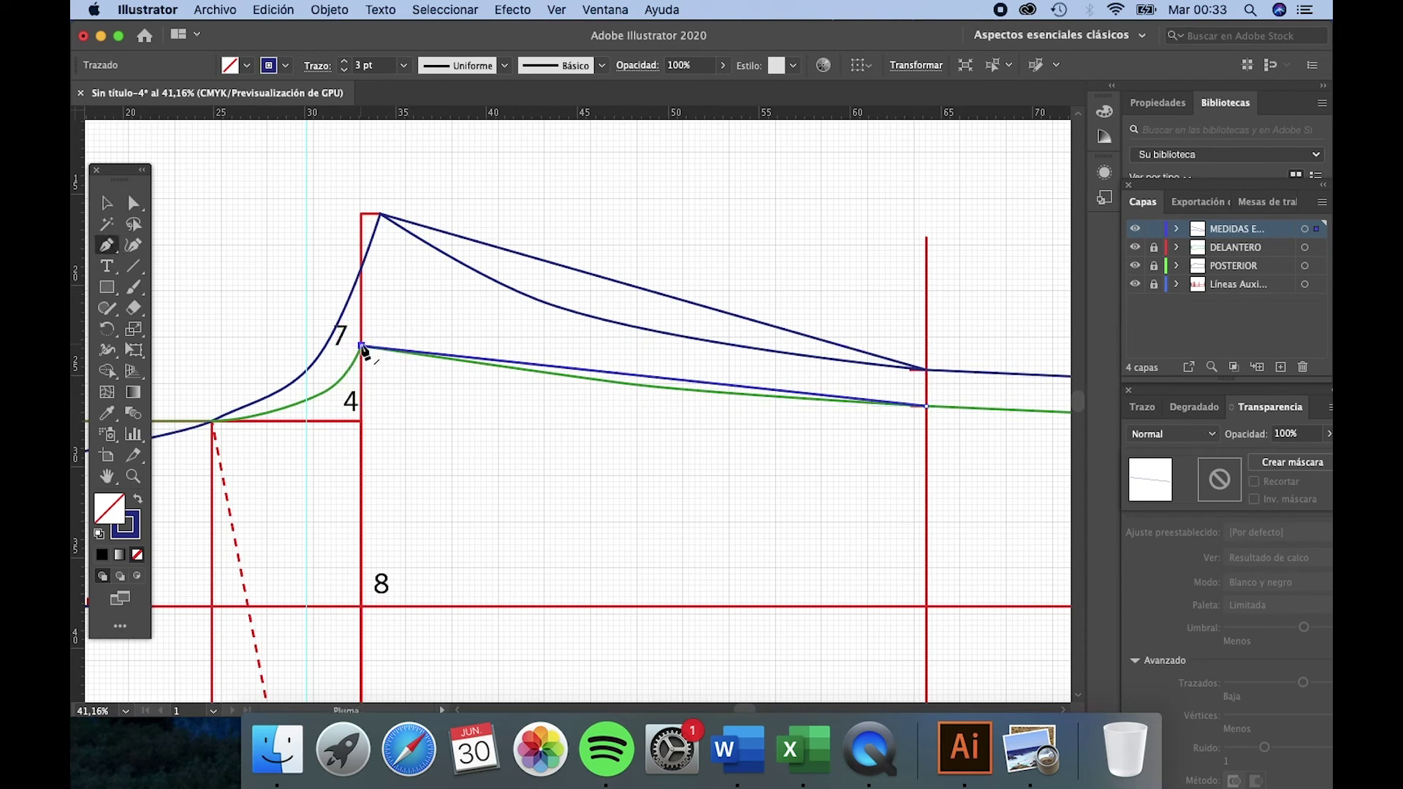
{"action": "left_click", "coordinate": [926, 407]}
{"action": "key", "text": "v"}
{"action": "left_click", "coordinate": [703, 291]}
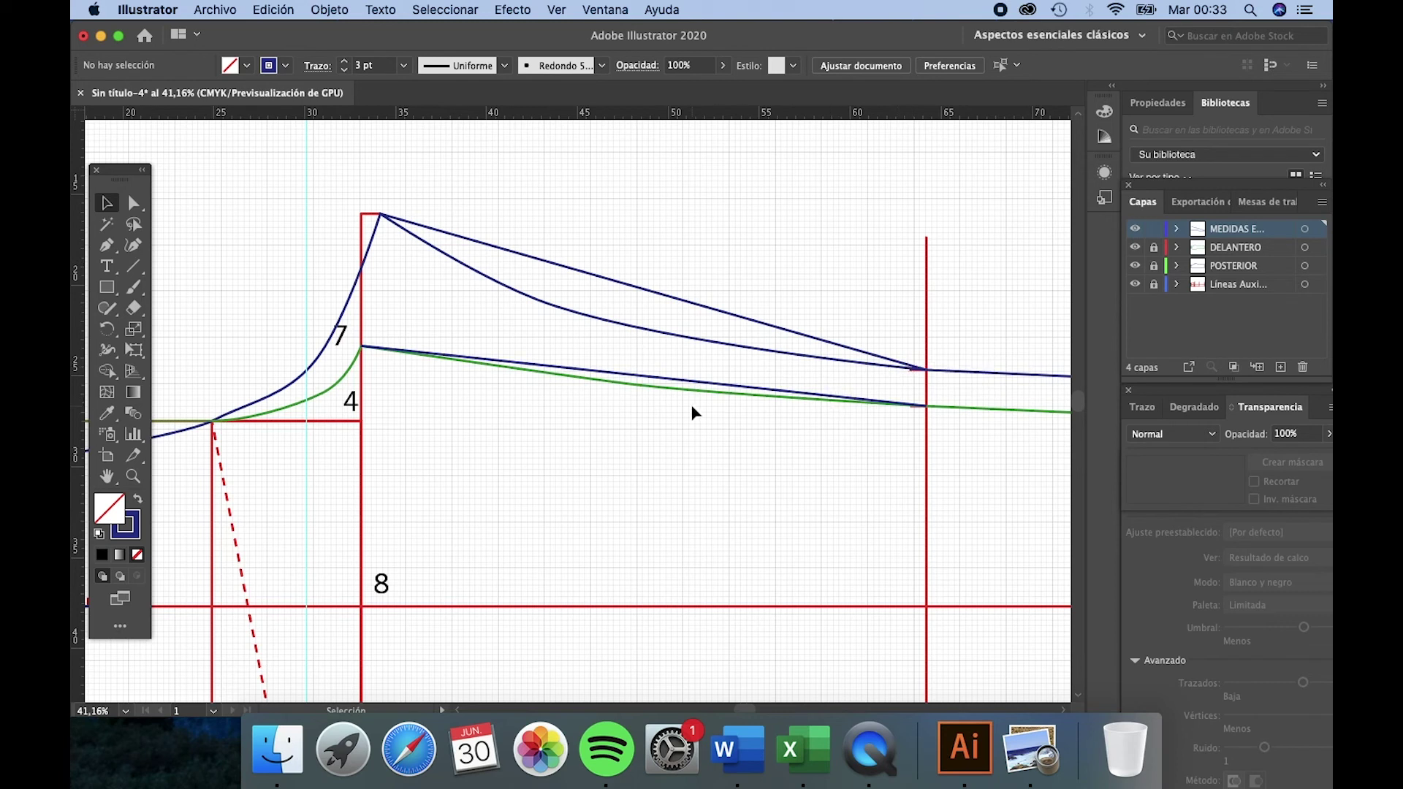
Step: Unlock the POSTERIOR layer and move the back inseam's middle anchor toward the straight line to X 43.91 cm, Y 19.94 cm
{"action": "left_click", "coordinate": [133, 202]}
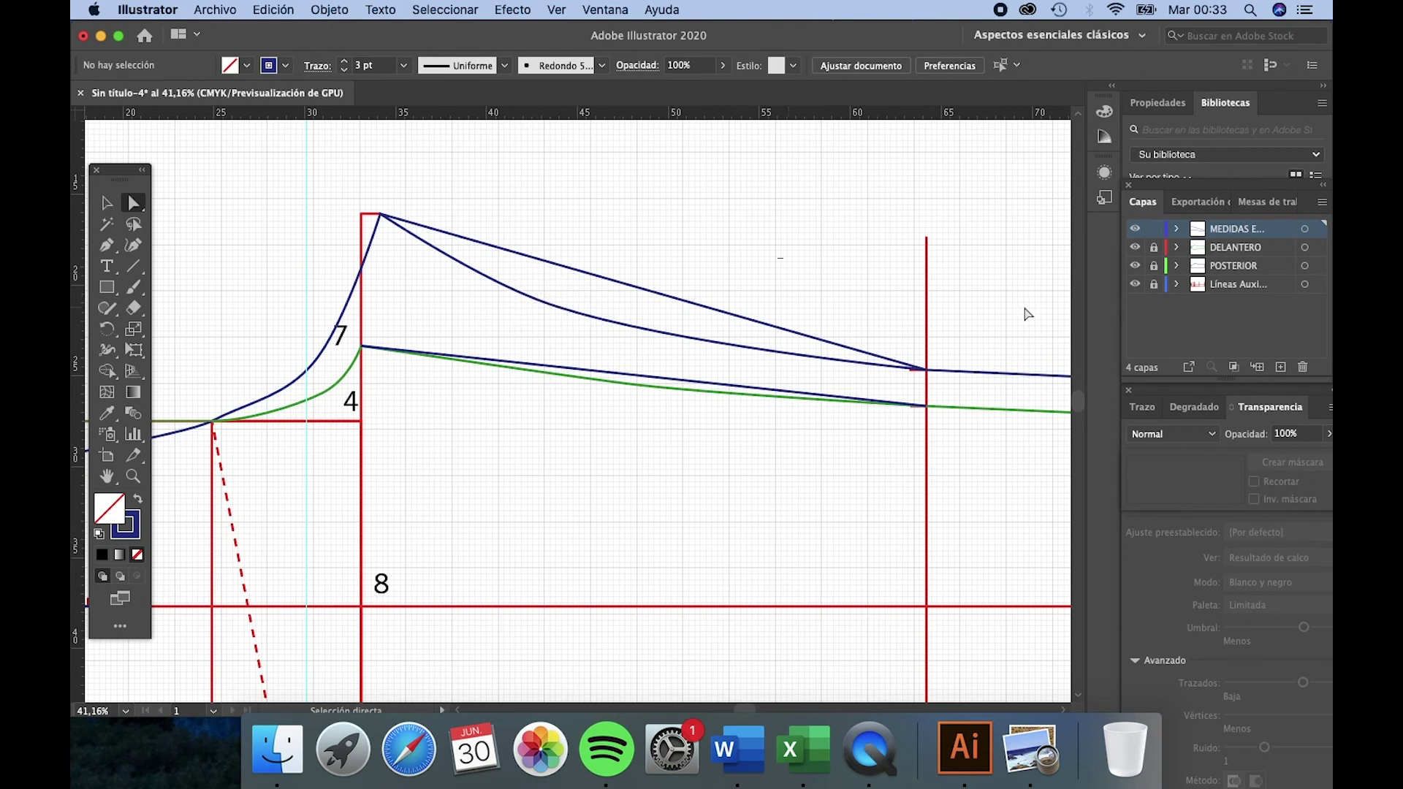
{"action": "left_click", "coordinate": [1235, 265]}
{"action": "left_click", "coordinate": [1154, 265]}
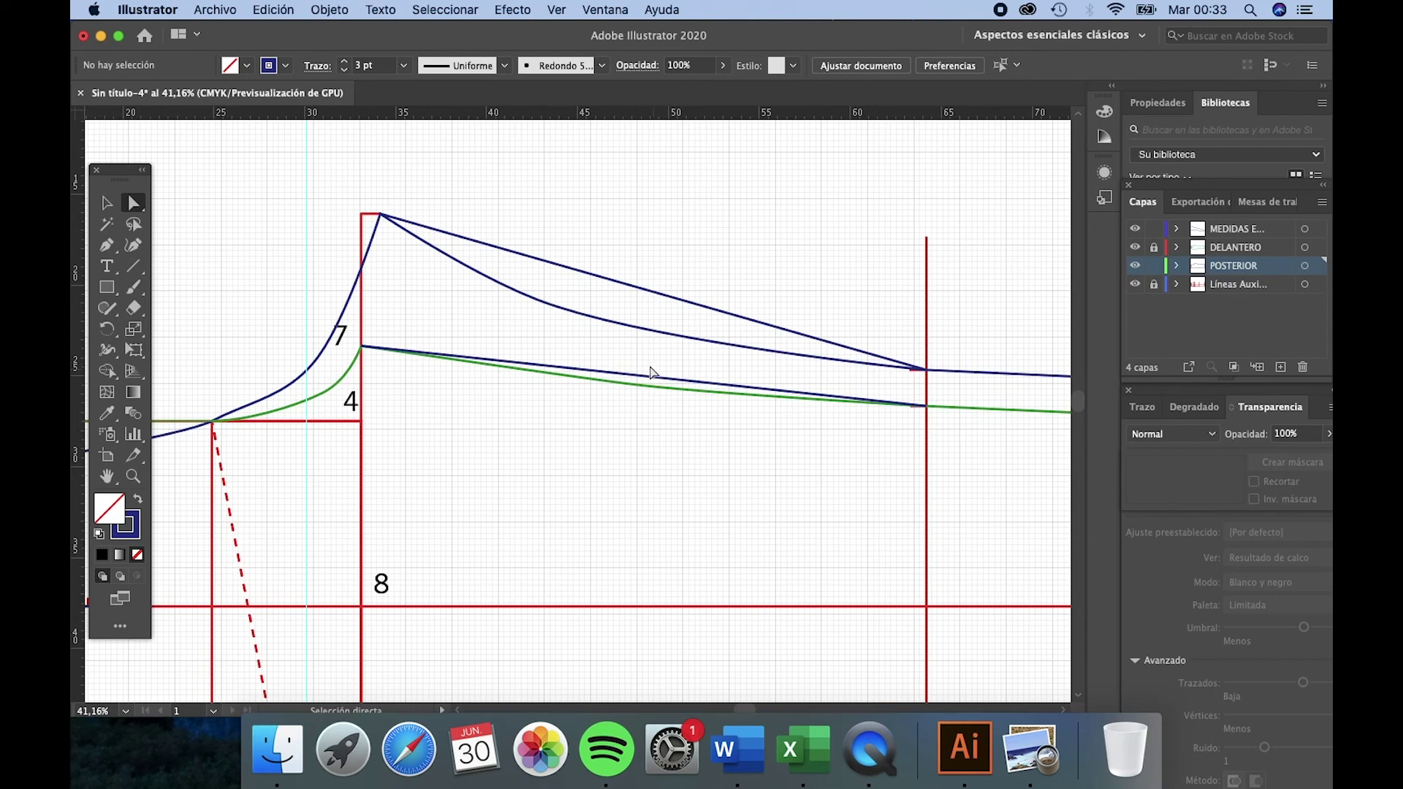
{"action": "left_click", "coordinate": [636, 327]}
{"action": "left_click_drag", "start_coordinate": [539, 301], "coordinate": [546, 296]}
{"action": "left_click_drag", "start_coordinate": [657, 336], "coordinate": [666, 331]}
{"action": "left_click_drag", "start_coordinate": [544, 293], "coordinate": [559, 284]}
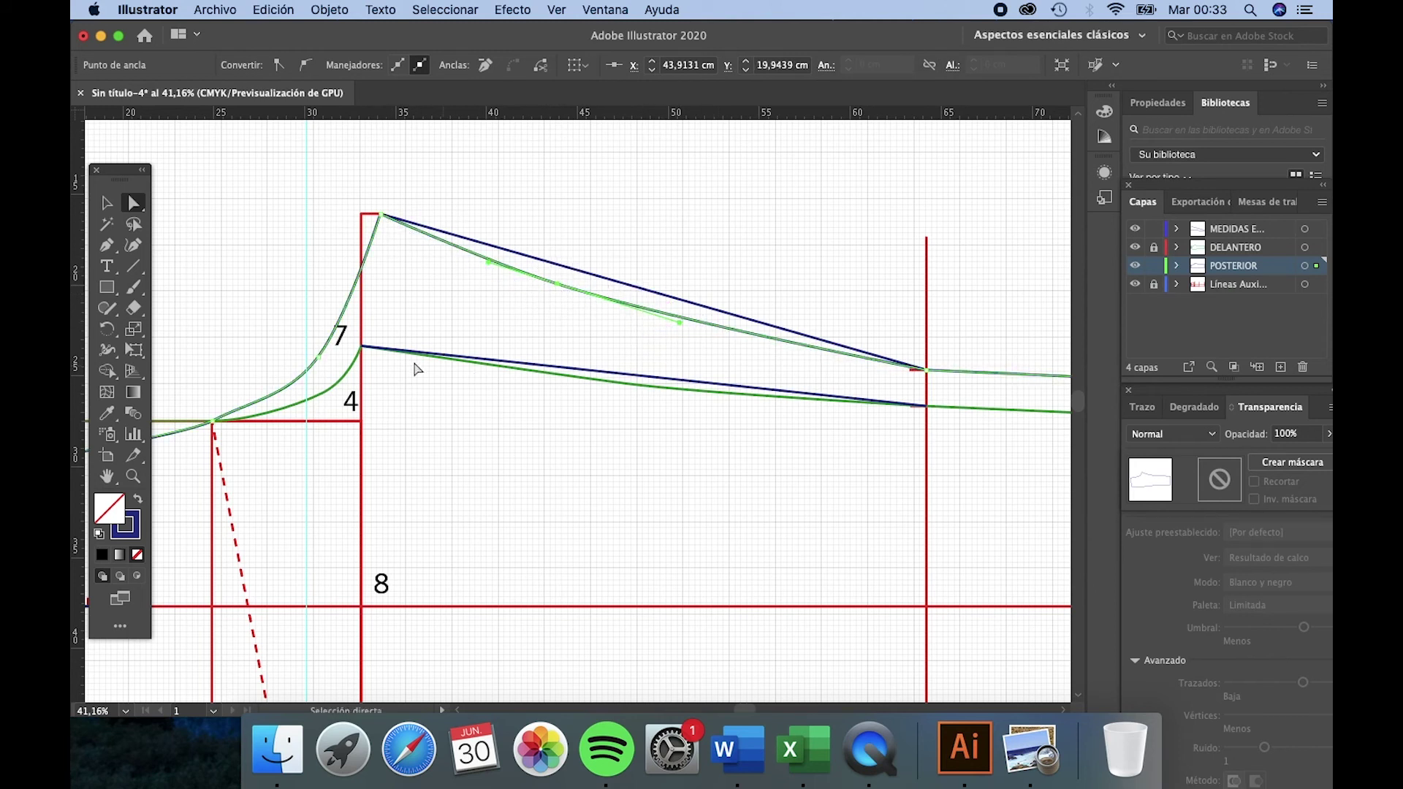
Step: Flatten the back inseam by shifting its middle anchor slightly toward the knee and lengthening its knee-side handle
{"action": "left_click_drag", "start_coordinate": [560, 286], "coordinate": [567, 289]}
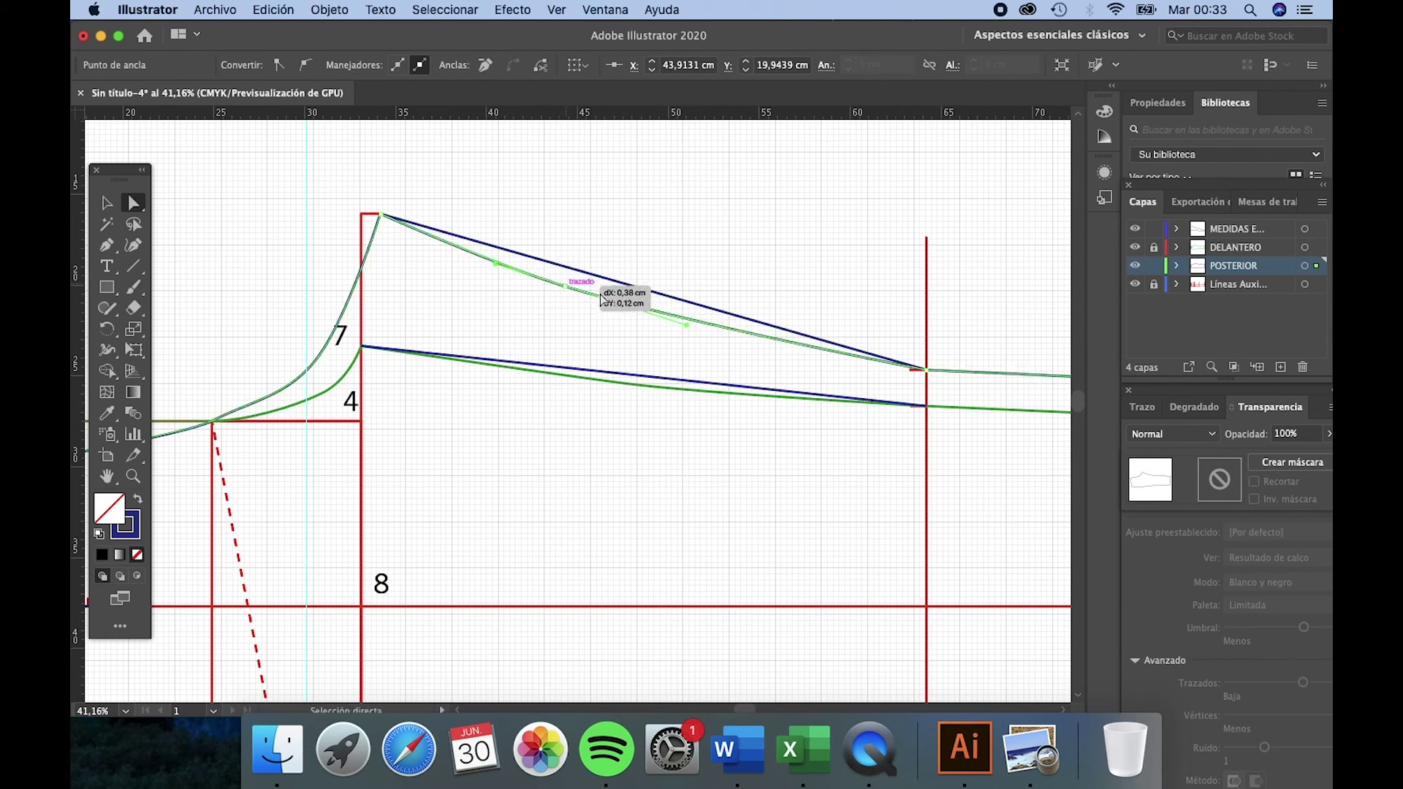
{"action": "left_click_drag", "start_coordinate": [687, 326], "coordinate": [795, 358]}
{"action": "left_click_drag", "start_coordinate": [566, 289], "coordinate": [577, 291]}
{"action": "left_click", "coordinate": [735, 295]}
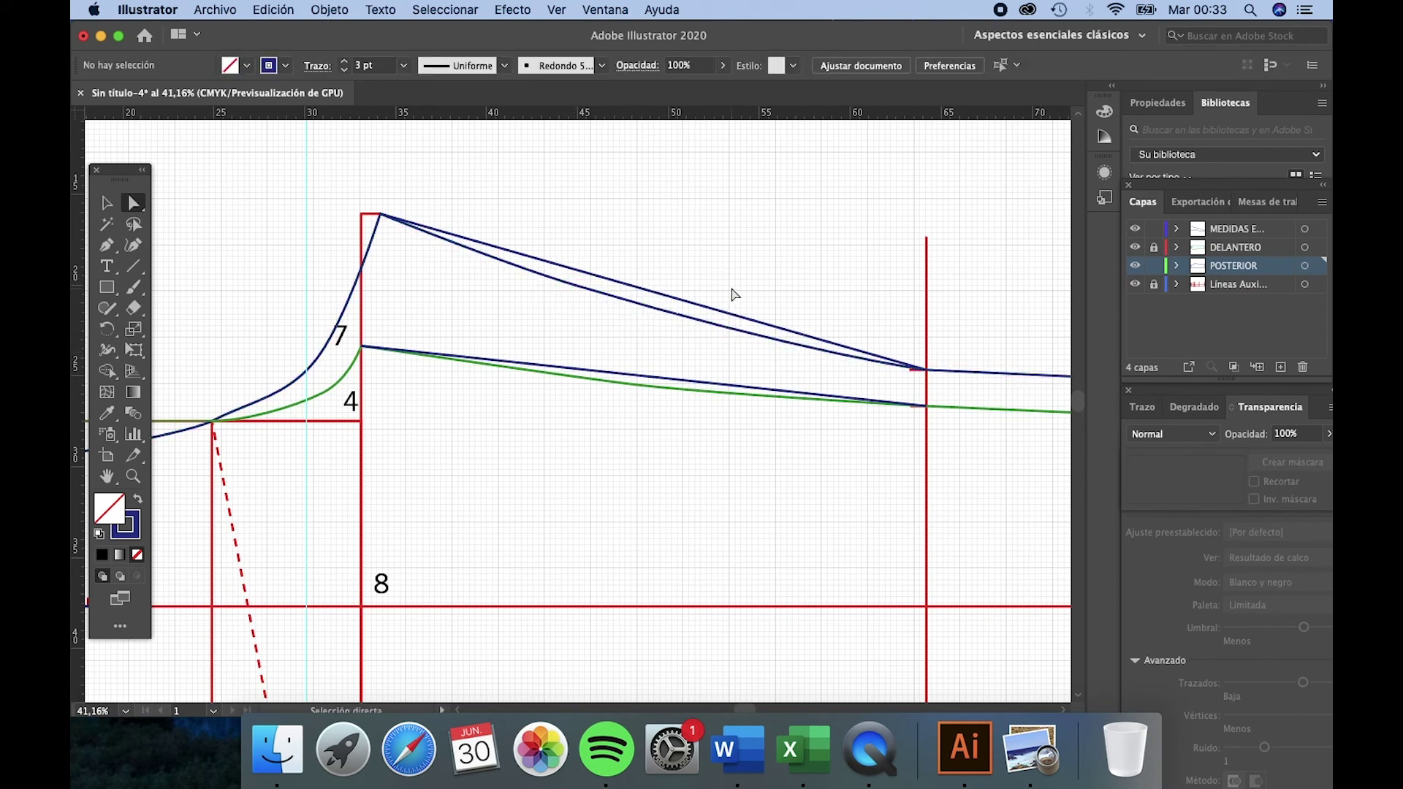
Step: Refine the back inseam curve by setting its middle anchor at X 45.17 cm, Y 20.37 cm and adjusting both direction handles
{"action": "left_click", "coordinate": [761, 335]}
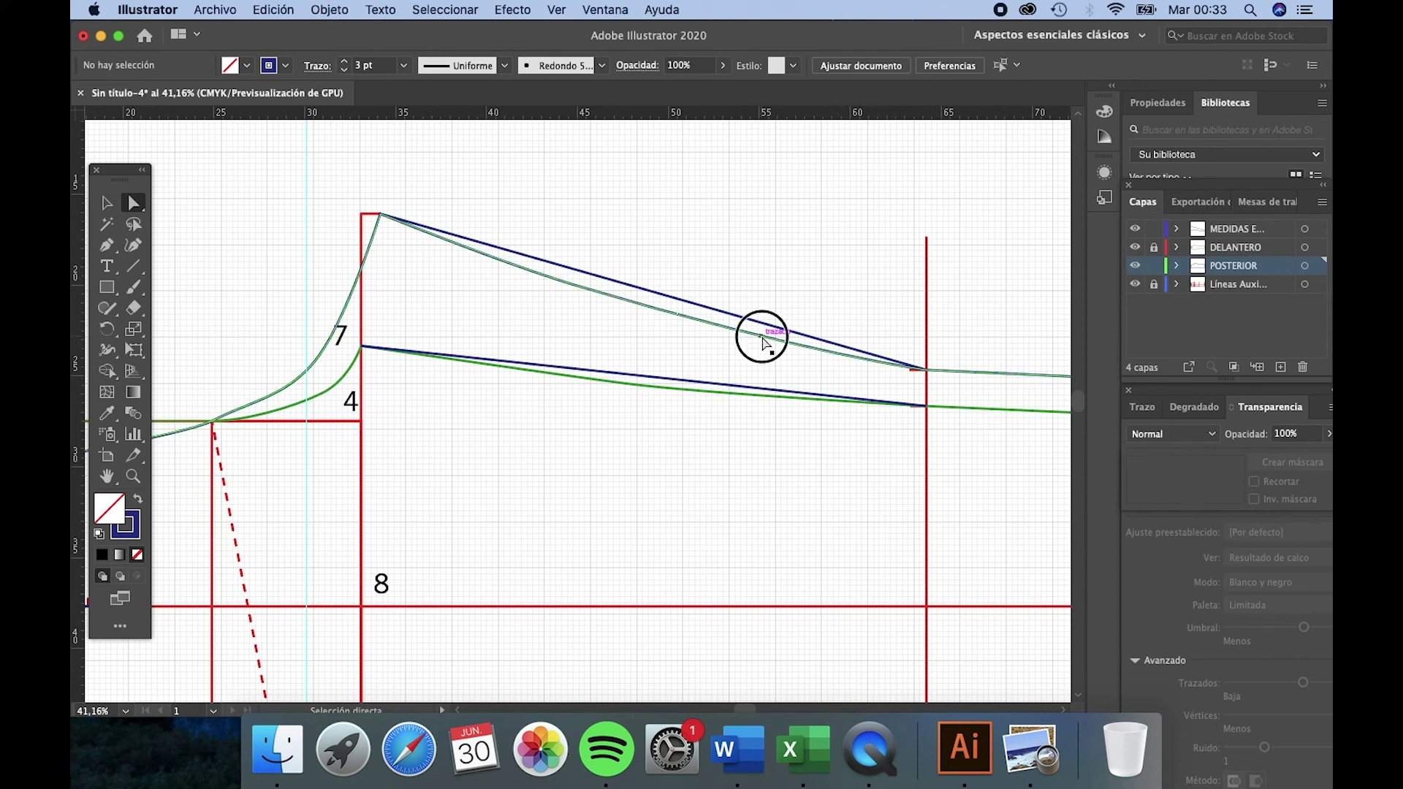
{"action": "left_click_drag", "start_coordinate": [581, 292], "coordinate": [823, 364]}
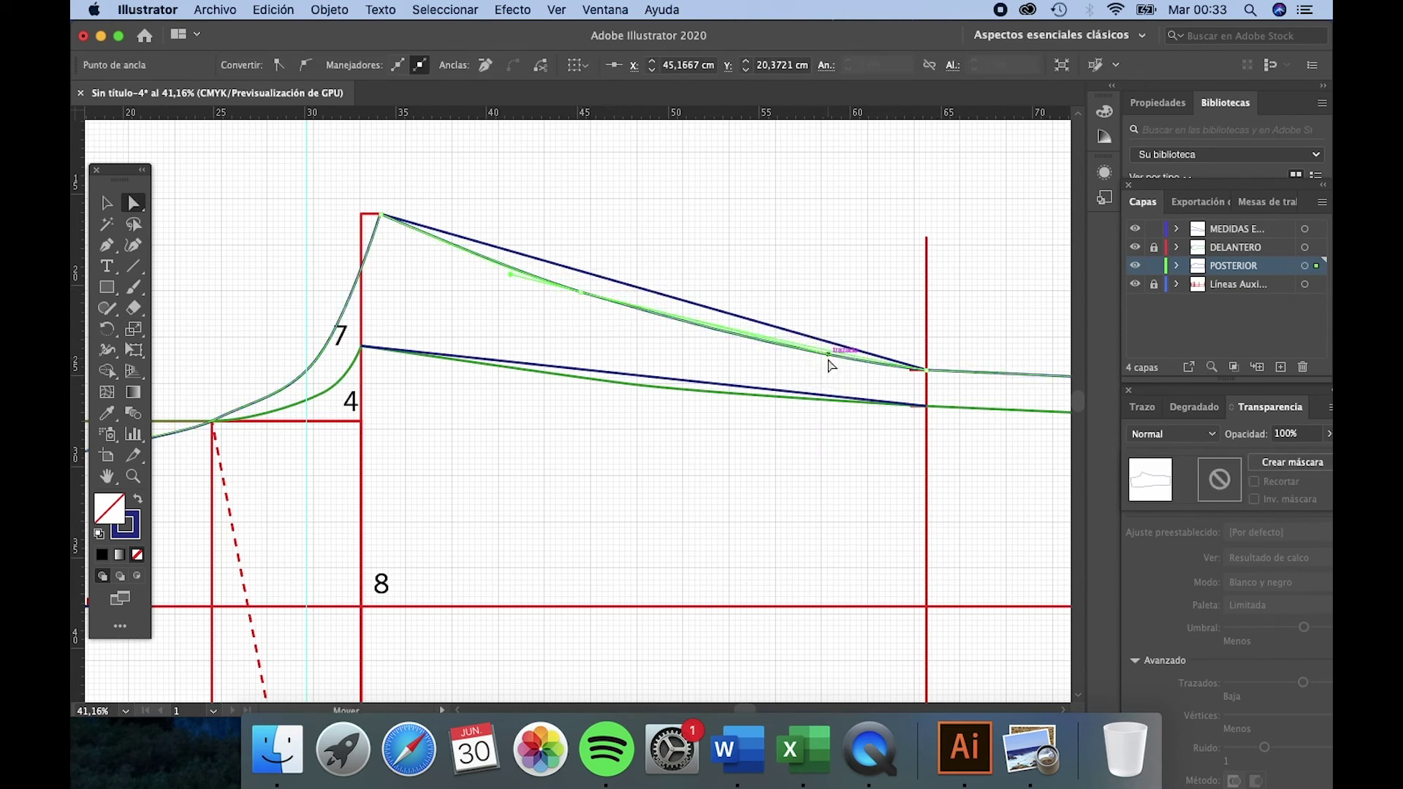
{"action": "left_click_drag", "start_coordinate": [510, 275], "coordinate": [505, 271]}
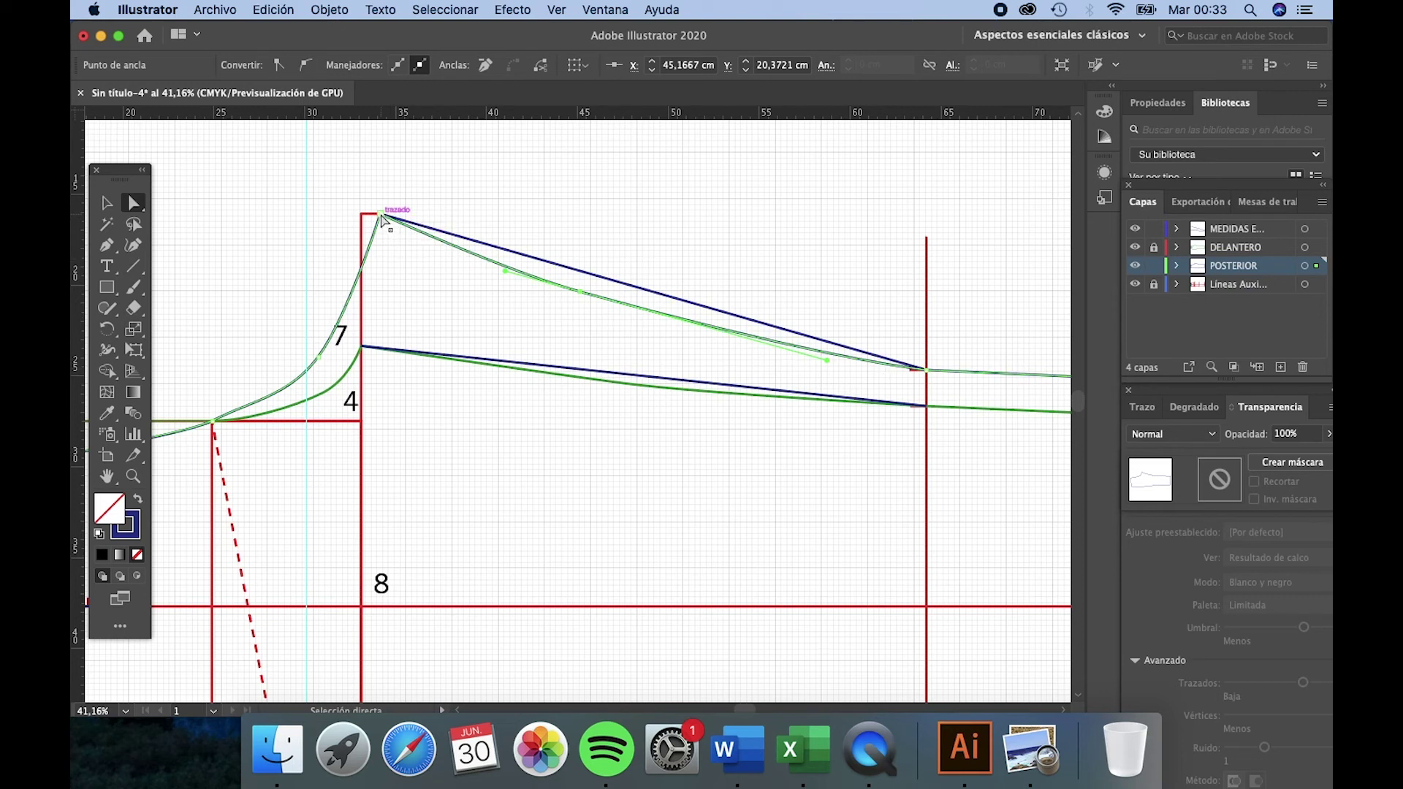
Step: Try to shift the back crotch tip anchor slightly past the end of the short tick, toward the knee
{"action": "left_click", "coordinate": [383, 217]}
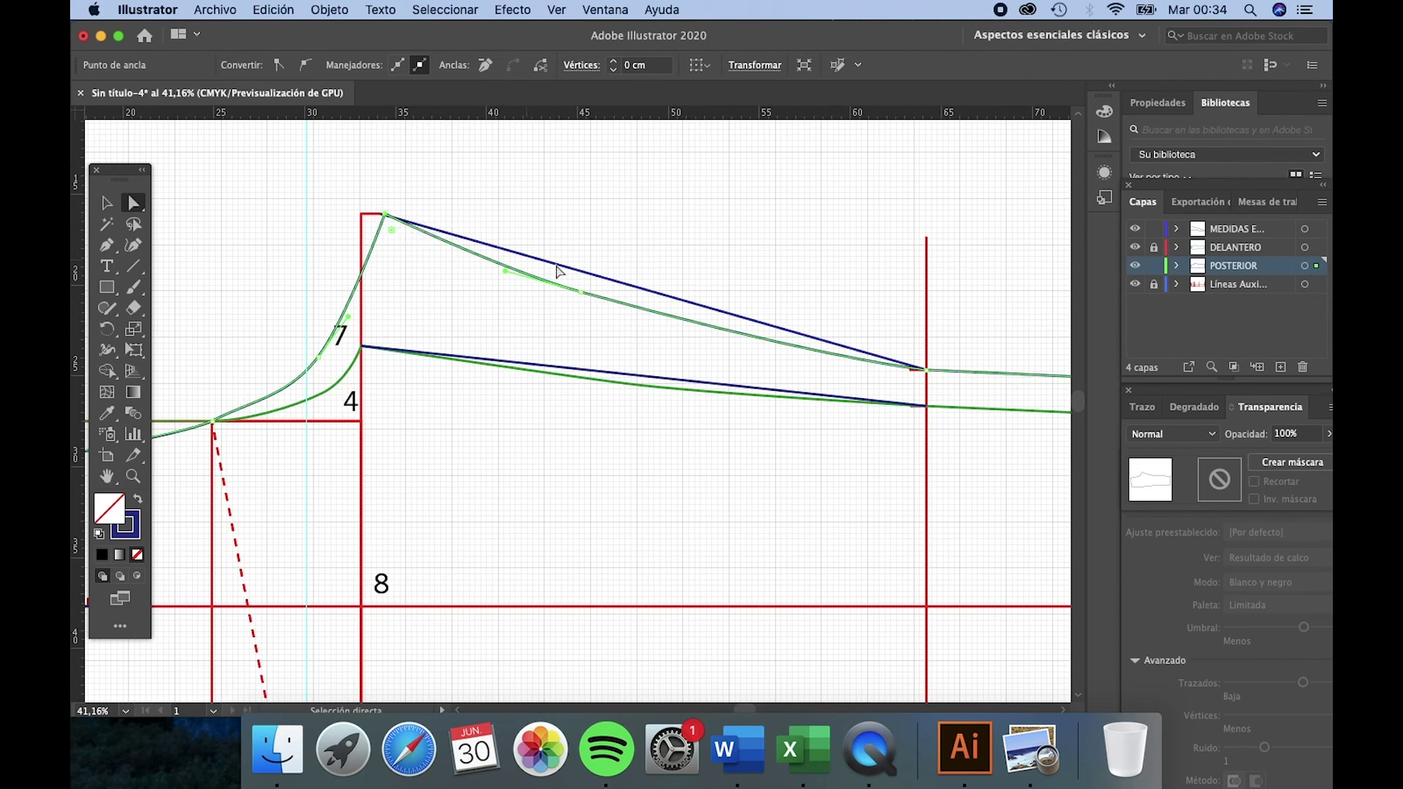
{"action": "left_click", "coordinate": [106, 202]}
{"action": "left_click", "coordinate": [625, 256]}
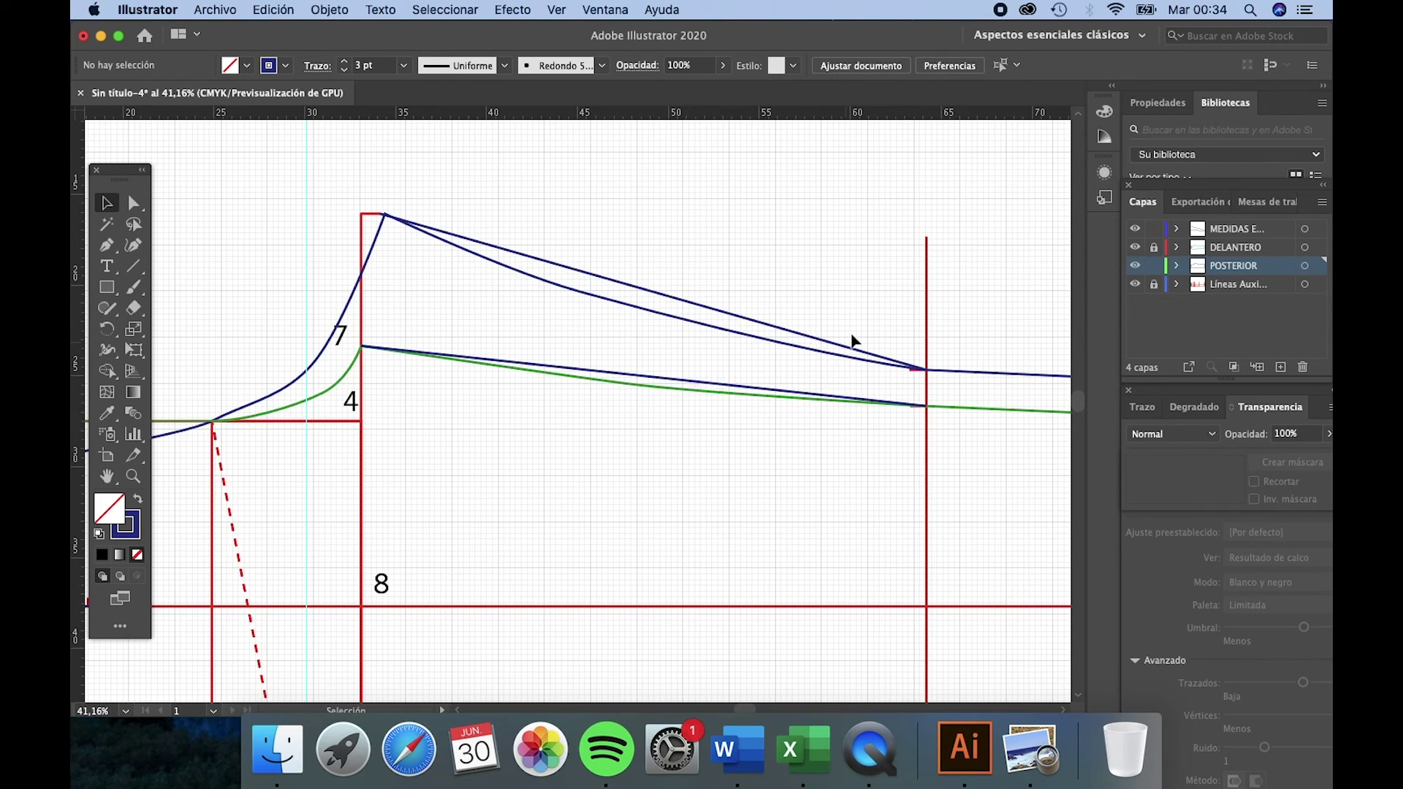
Step: Hide the MEDIDAS ENTREPIERNA layer and move the back crotch tip anchor onto the end of the short red tick
{"action": "left_click", "coordinate": [1235, 234]}
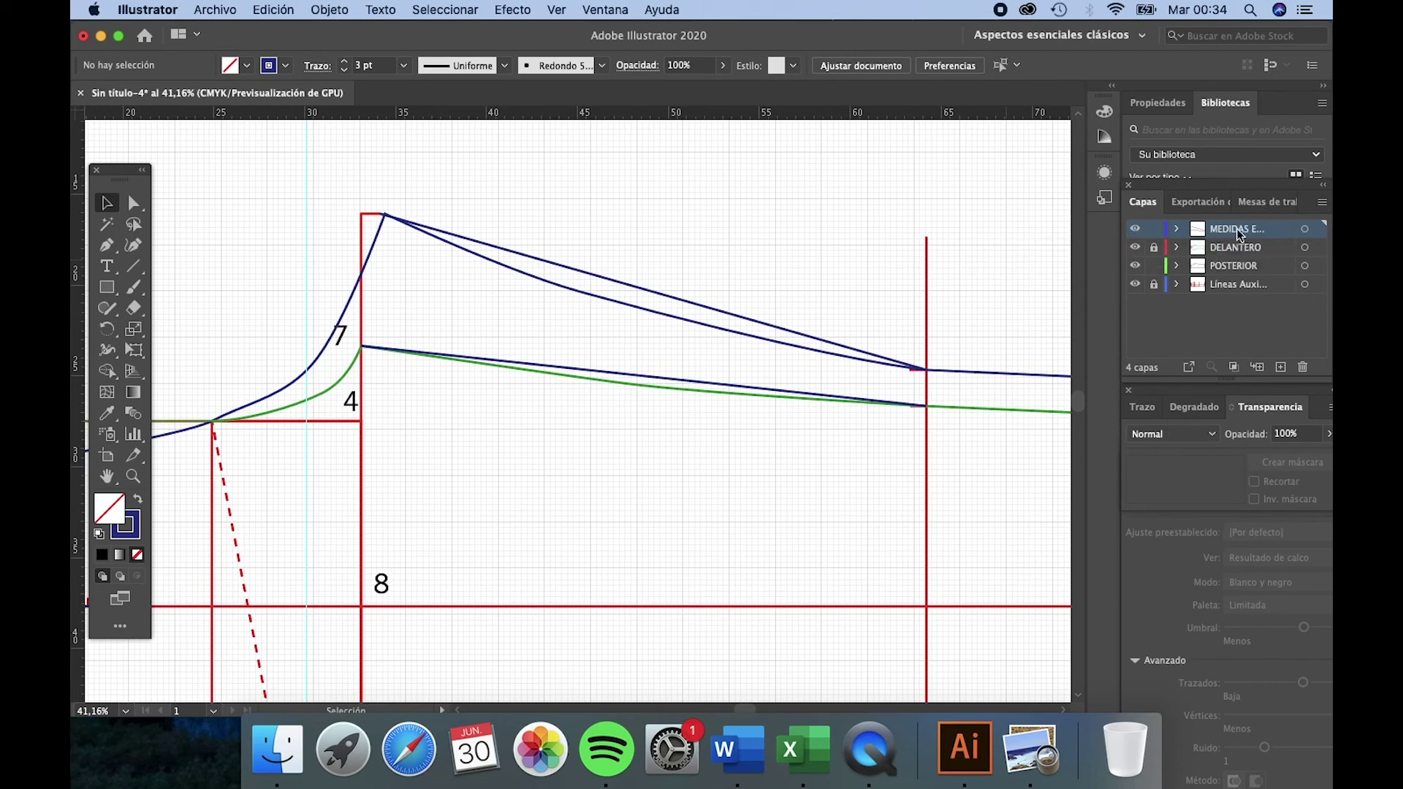
{"action": "left_click", "coordinate": [1137, 230]}
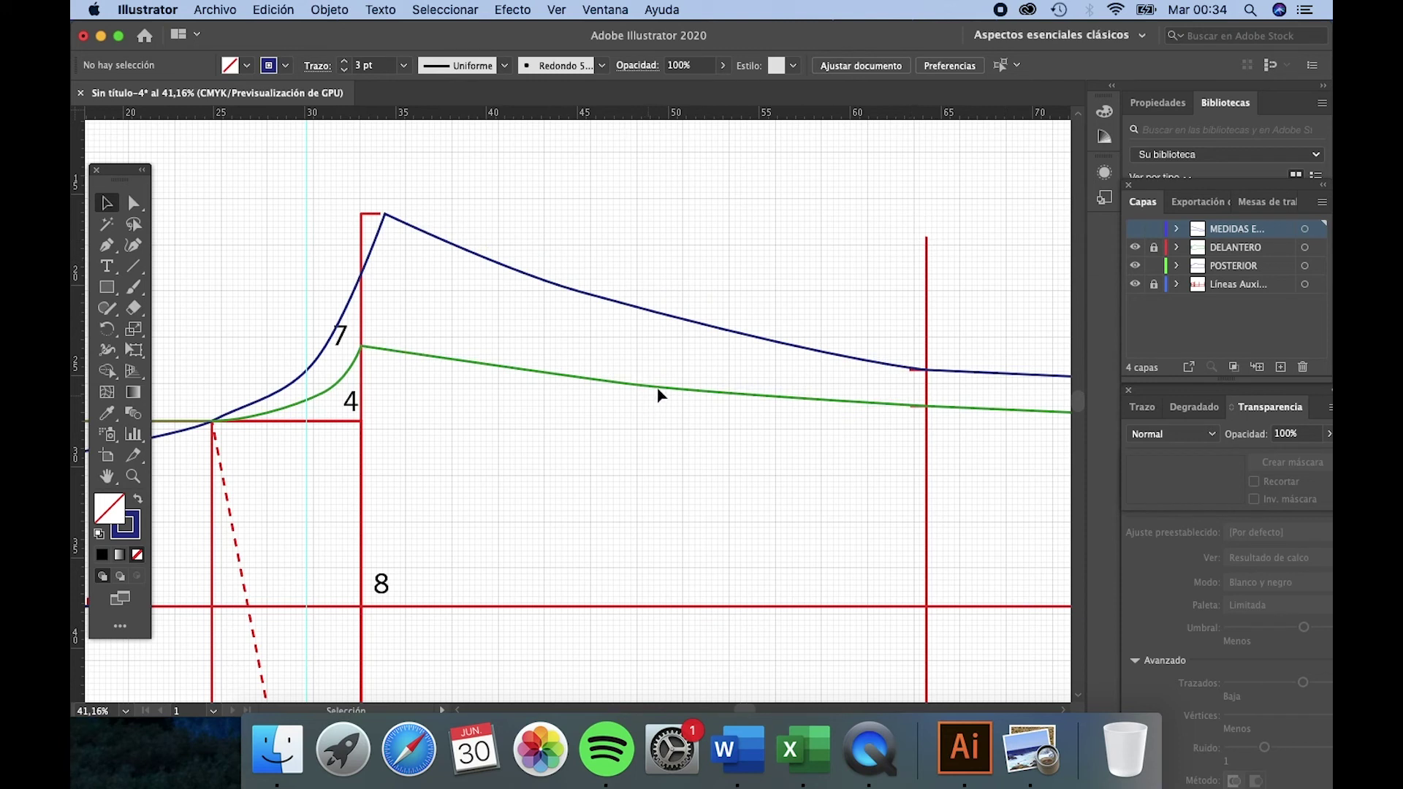
{"action": "left_click", "coordinate": [393, 220]}
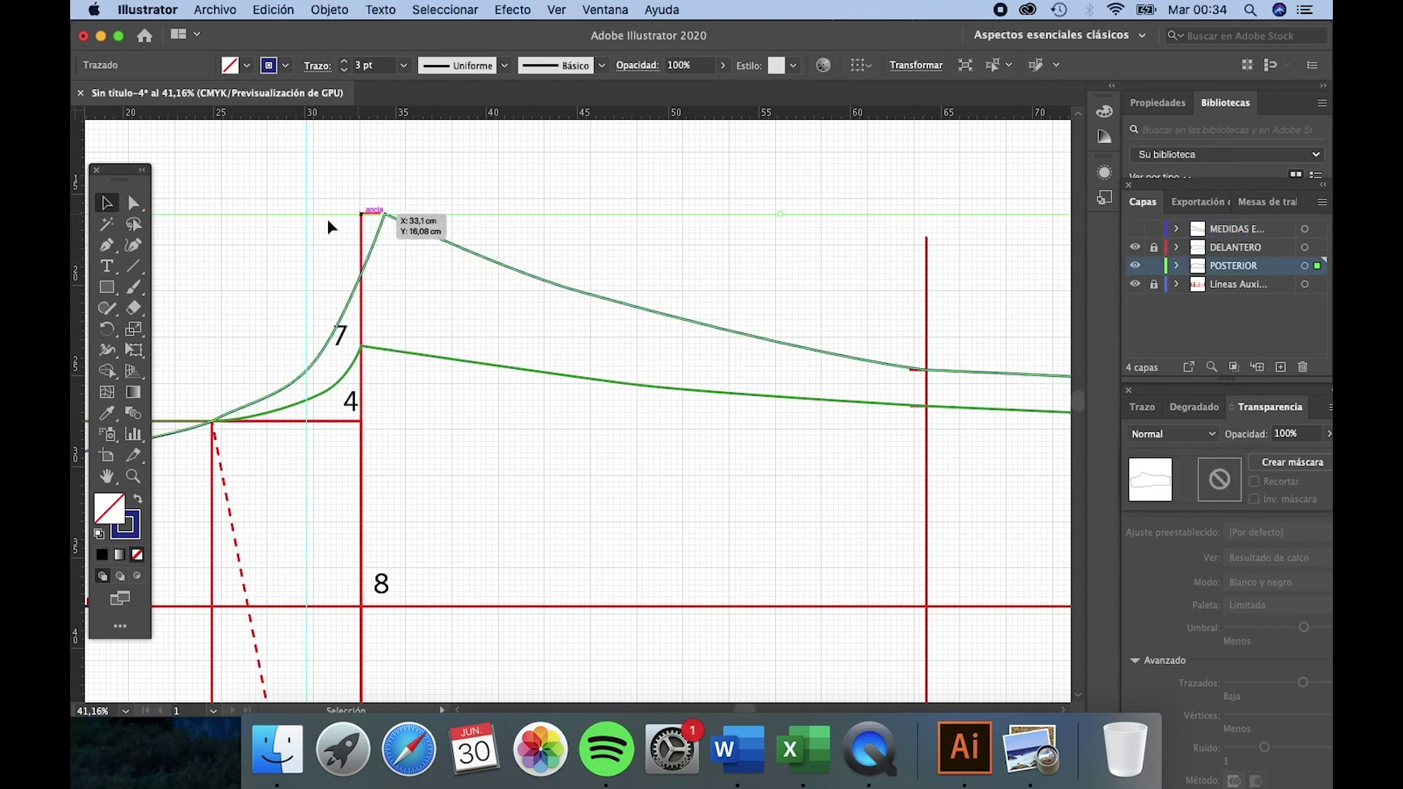
{"action": "left_click", "coordinate": [397, 177]}
{"action": "left_click", "coordinate": [133, 203]}
{"action": "left_click_drag", "start_coordinate": [385, 215], "coordinate": [380, 214]}
{"action": "left_click", "coordinate": [651, 337]}
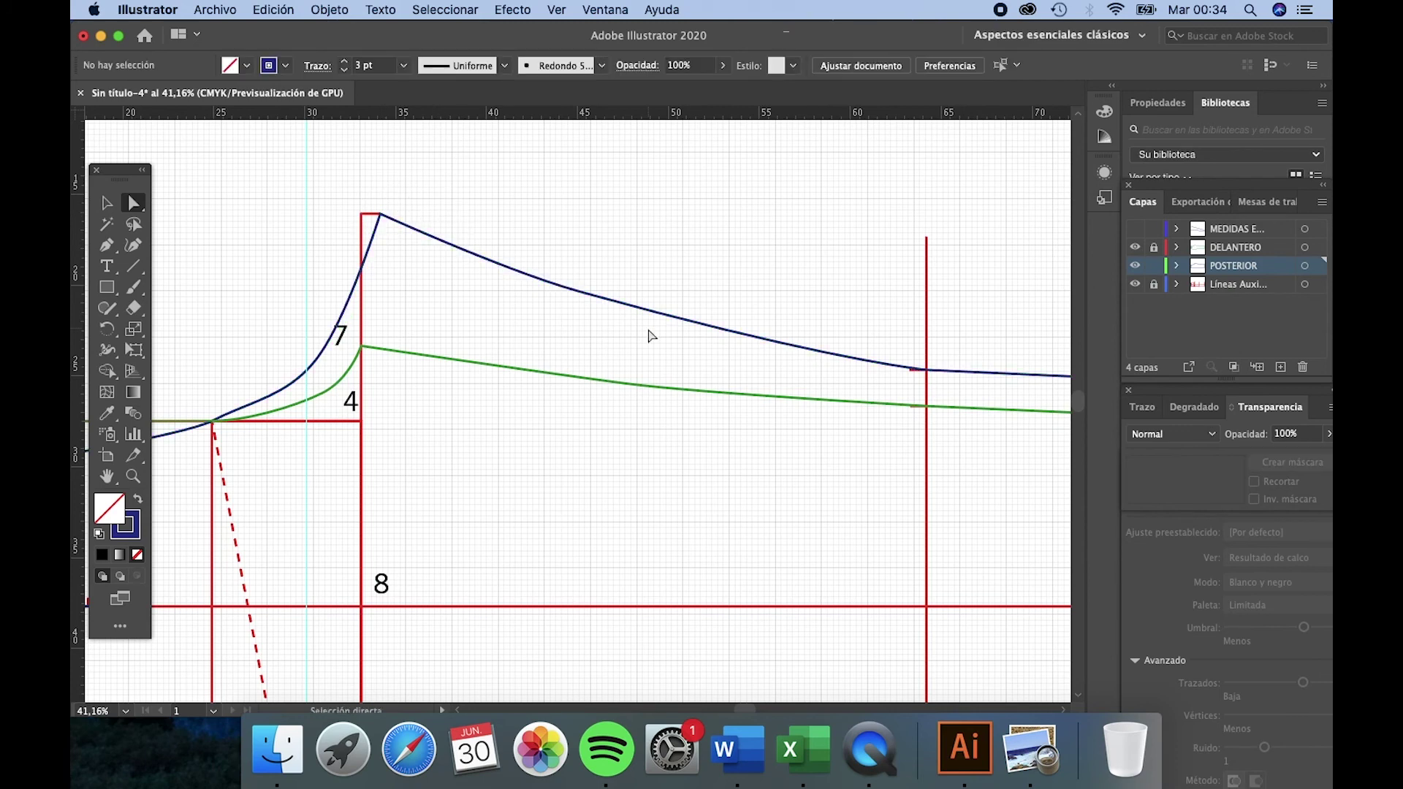
Step: Inspect the whole trouser pattern and switch to Preview to compare it with the reference diagram
{"action": "key", "text": "z"}
{"action": "left_click", "coordinate": [598, 463], "text": "alt"}
{"action": "left_click", "coordinate": [681, 466], "text": "alt"}
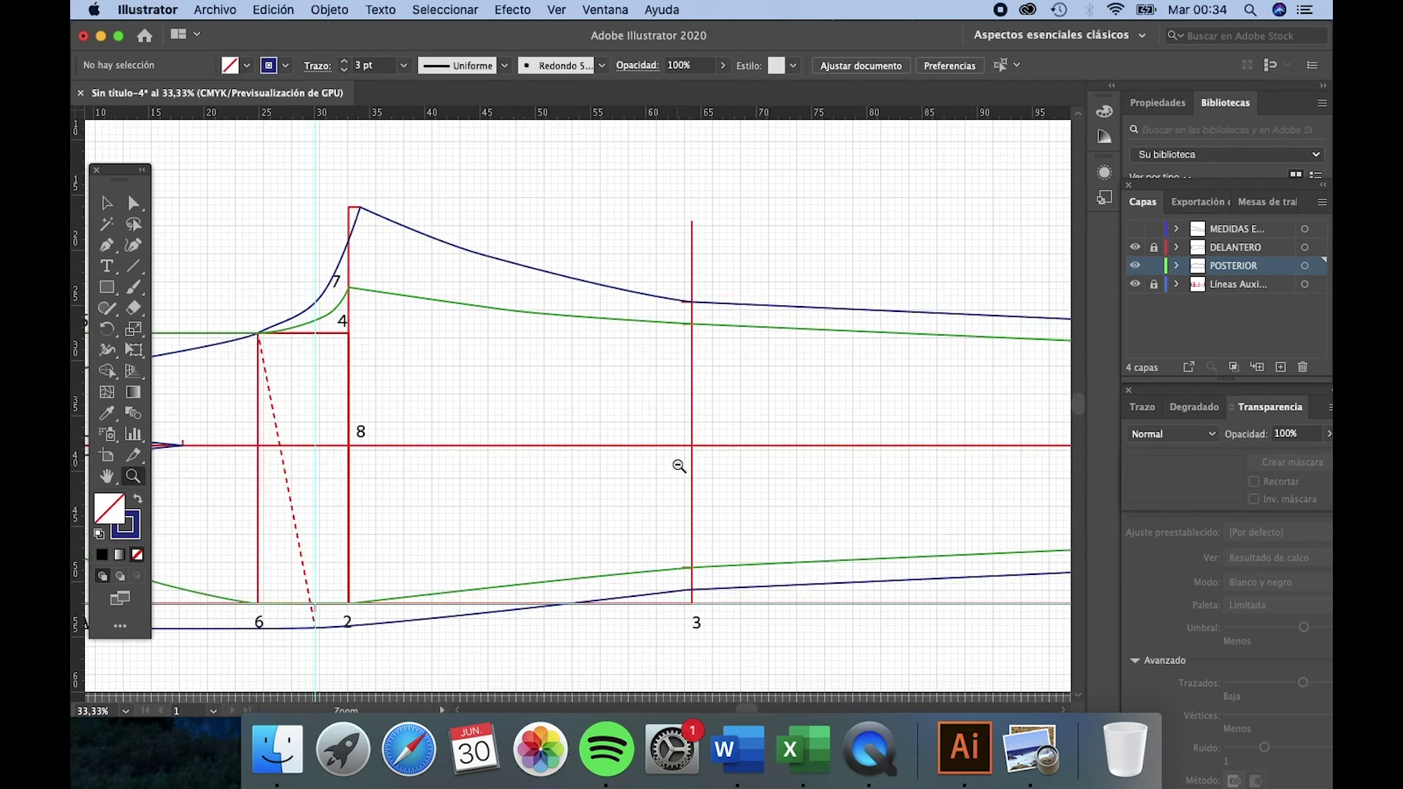
{"action": "left_click", "coordinate": [508, 497], "text": "alt"}
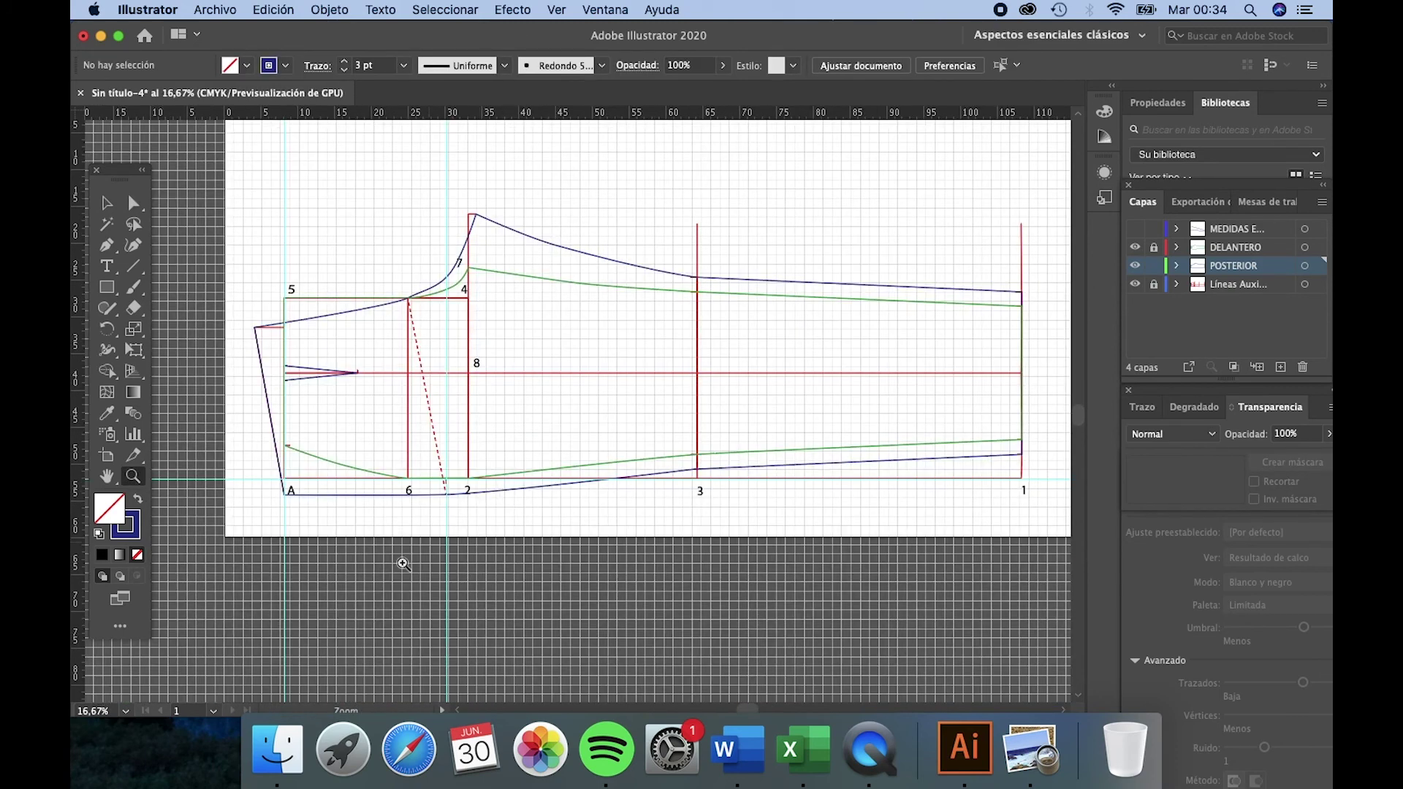
{"action": "left_click", "coordinate": [459, 709]}
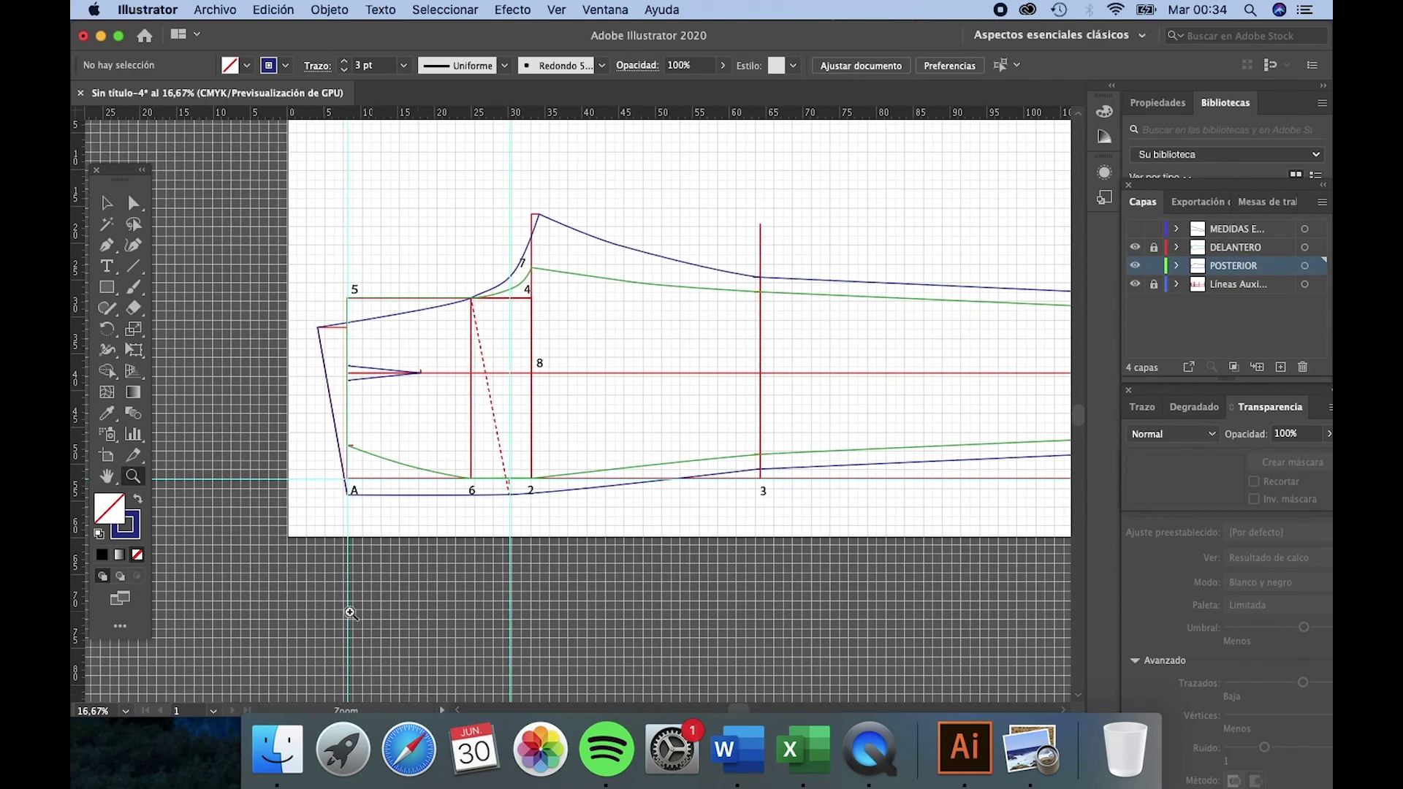
{"action": "left_click", "coordinate": [1030, 749]}
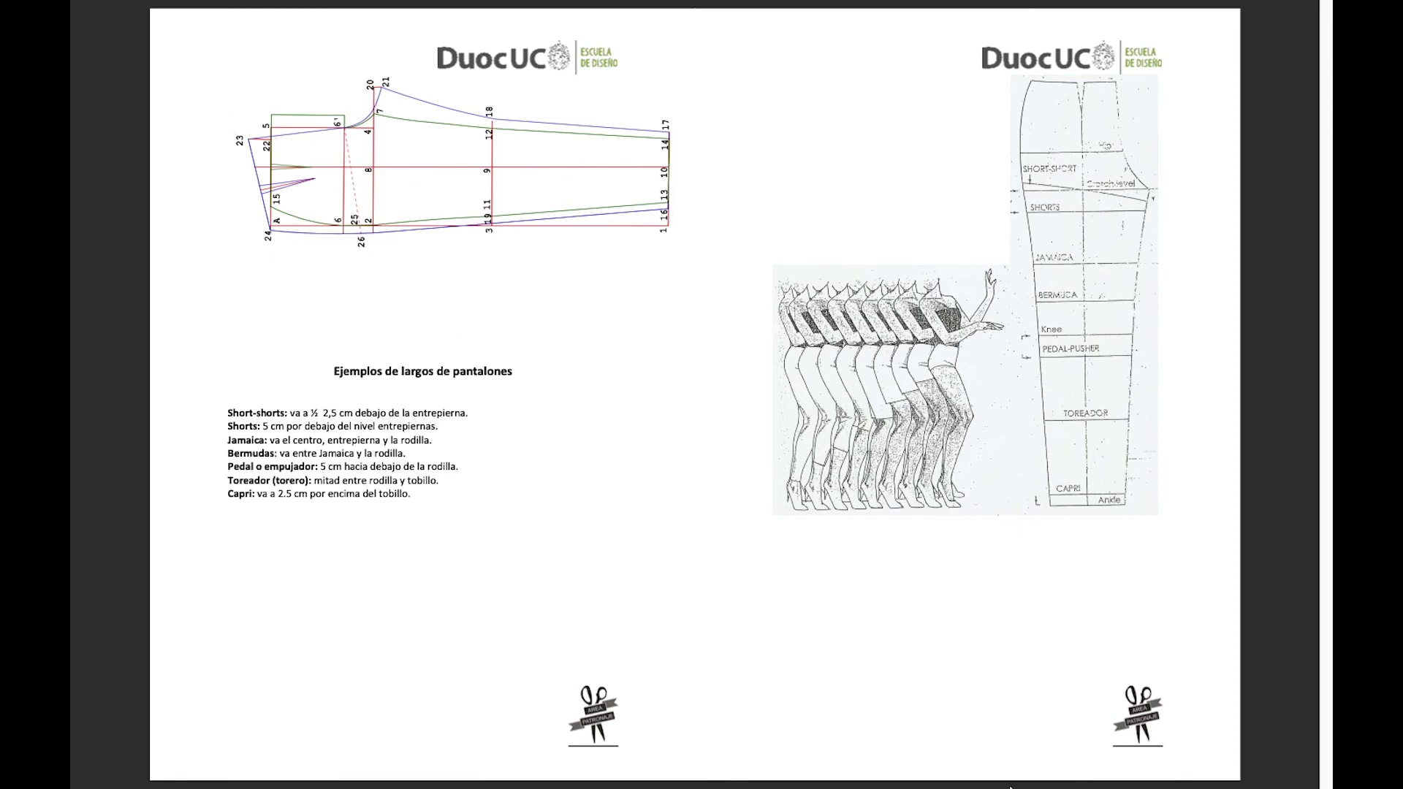
Step: Switch to Illustrator, lock the MEDIDAS ENTREPIERNA and POSTERIOR layers, and unlock the Líneas Auxiliares layer for drawing
{"action": "mouse_move", "coordinate": [1027, 776]}
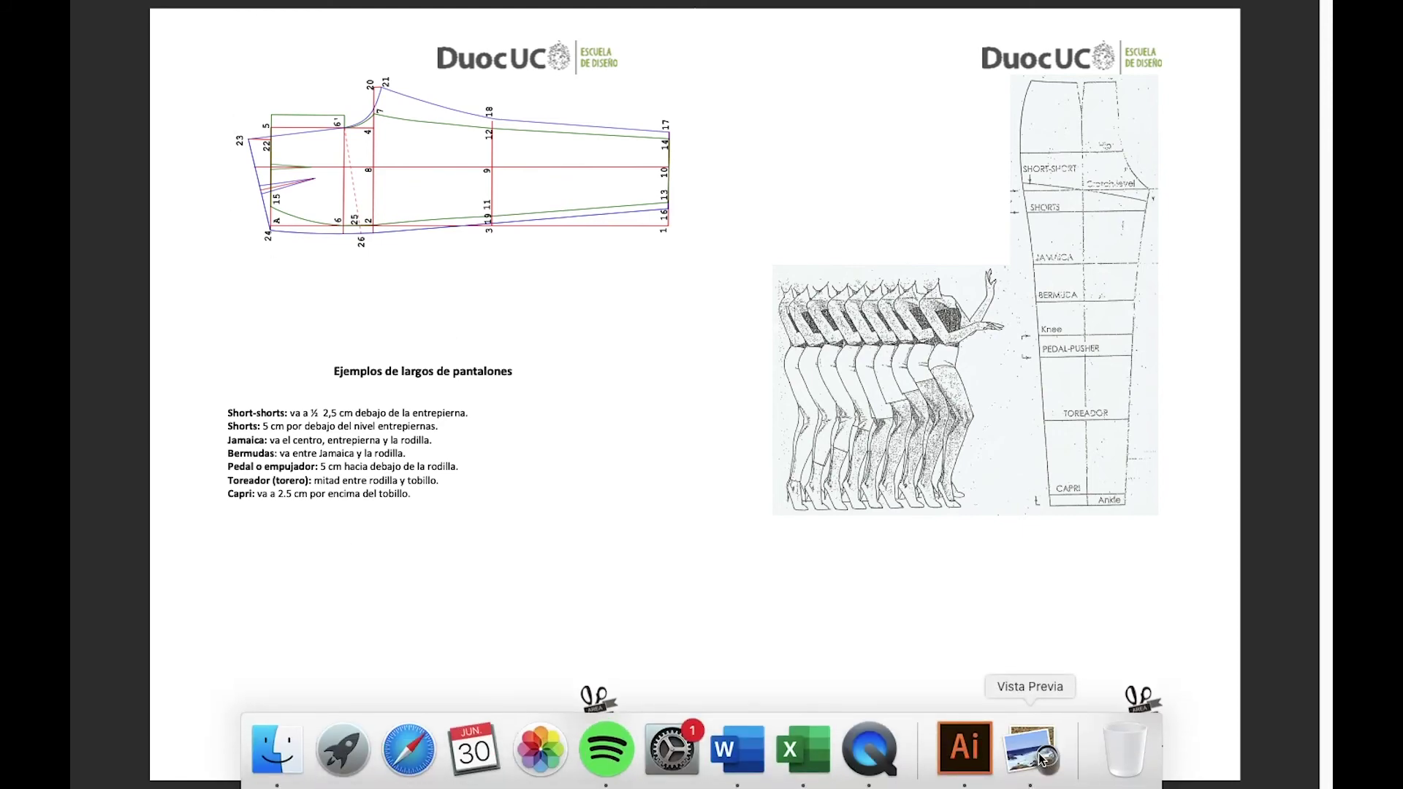
{"action": "left_click", "coordinate": [964, 747]}
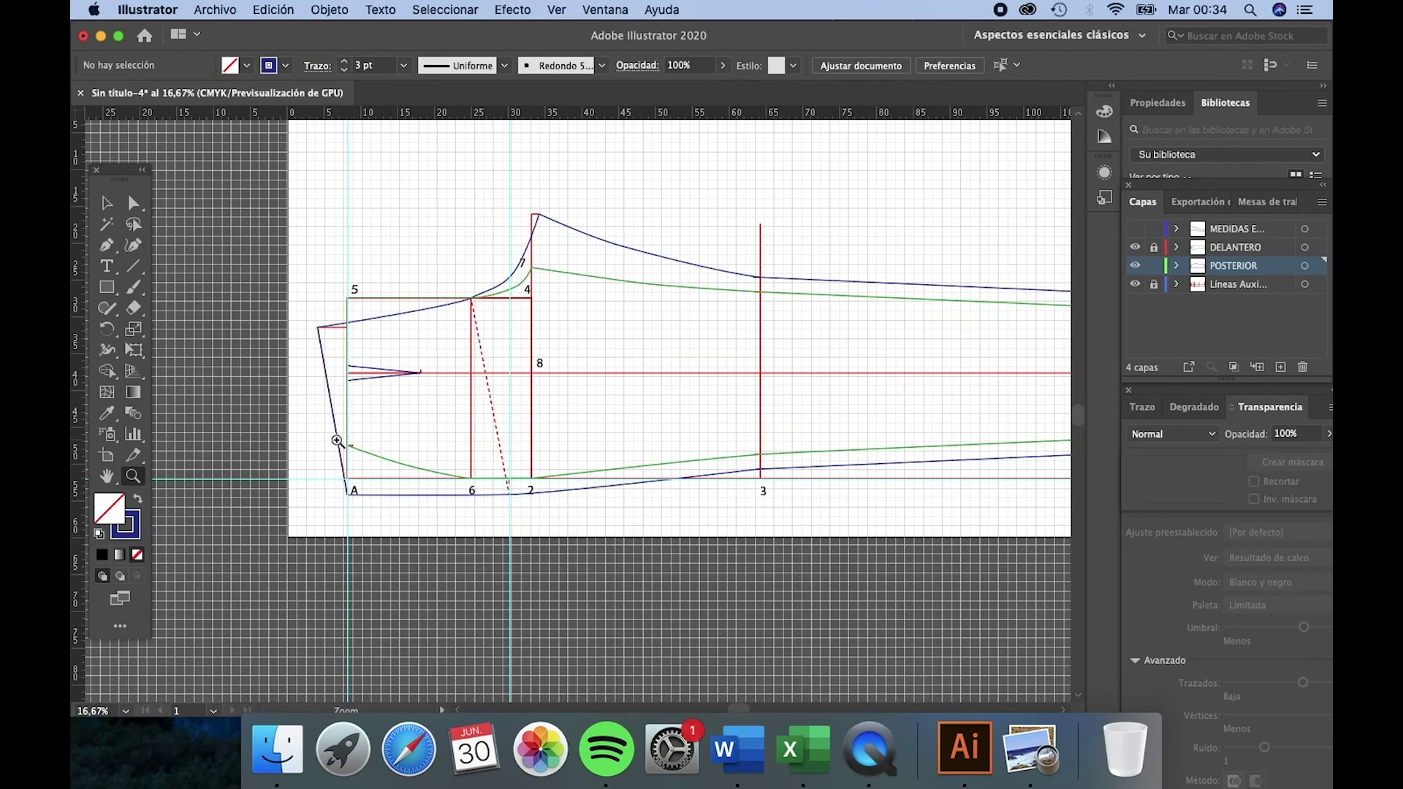
{"action": "scroll", "coordinate": [338, 439], "scroll_direction": "up", "scroll_amount": 2}
{"action": "left_click", "coordinate": [342, 493]}
{"action": "left_click", "coordinate": [572, 430]}
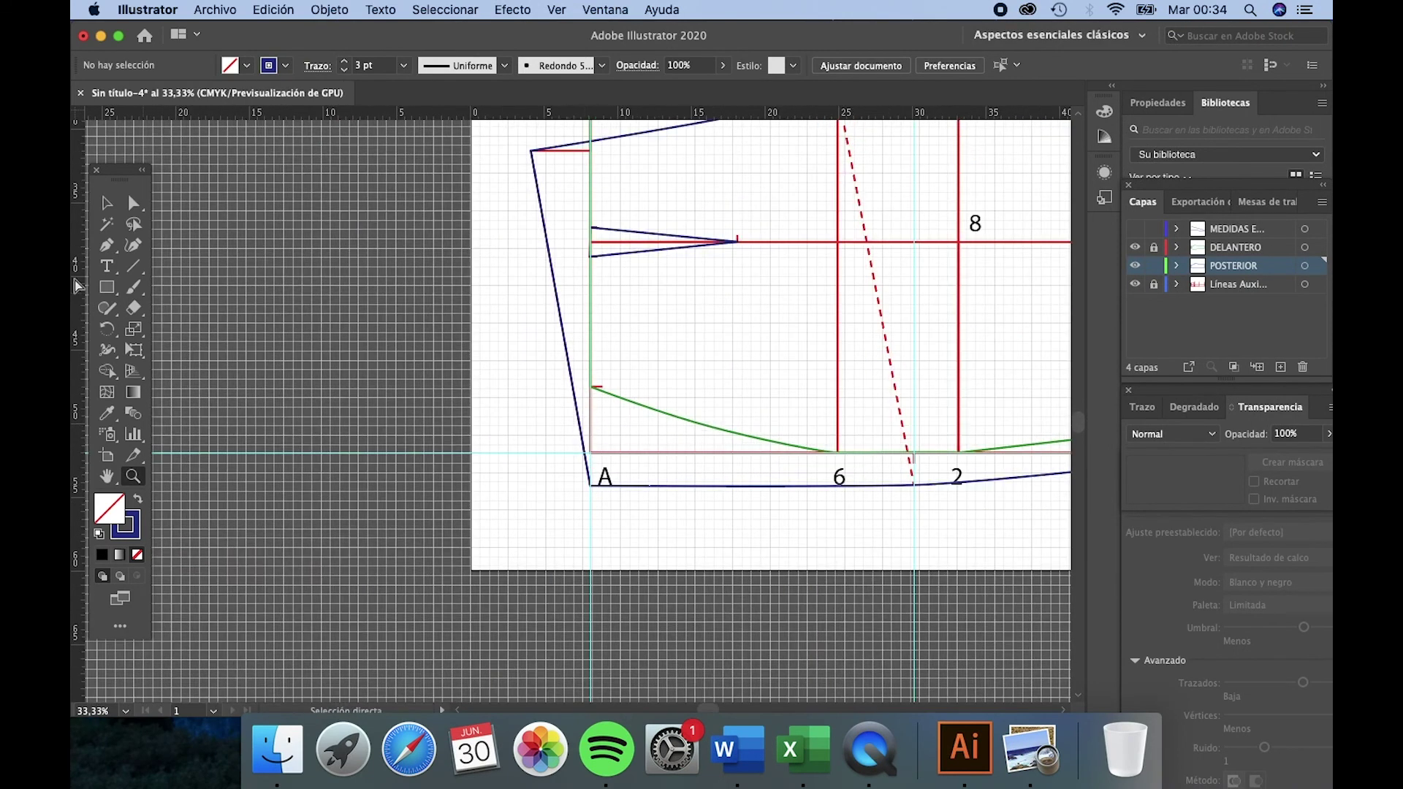
{"action": "left_click", "coordinate": [107, 245]}
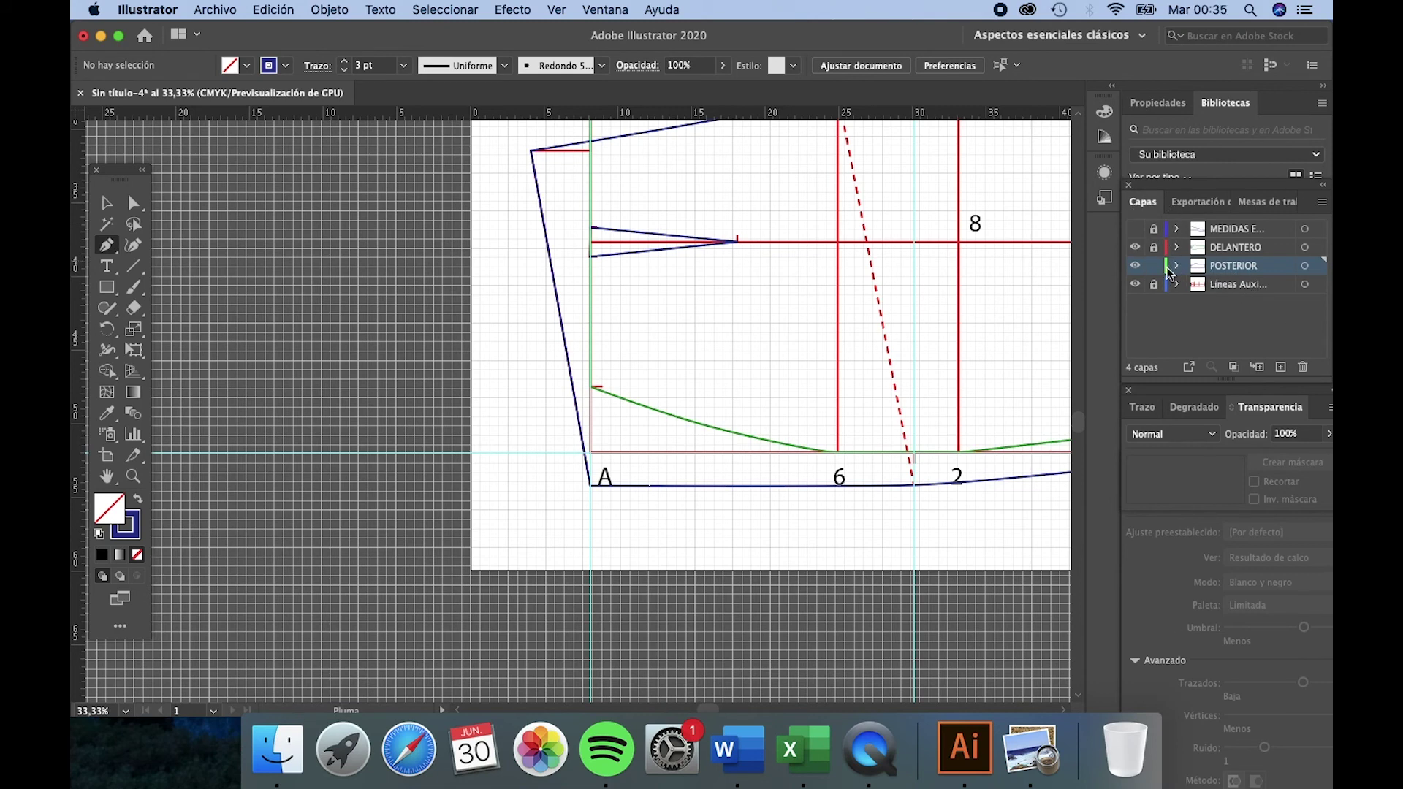
{"action": "left_click", "coordinate": [969, 232]}
{"action": "left_click", "coordinate": [1154, 265]}
{"action": "left_click", "coordinate": [1155, 285]}
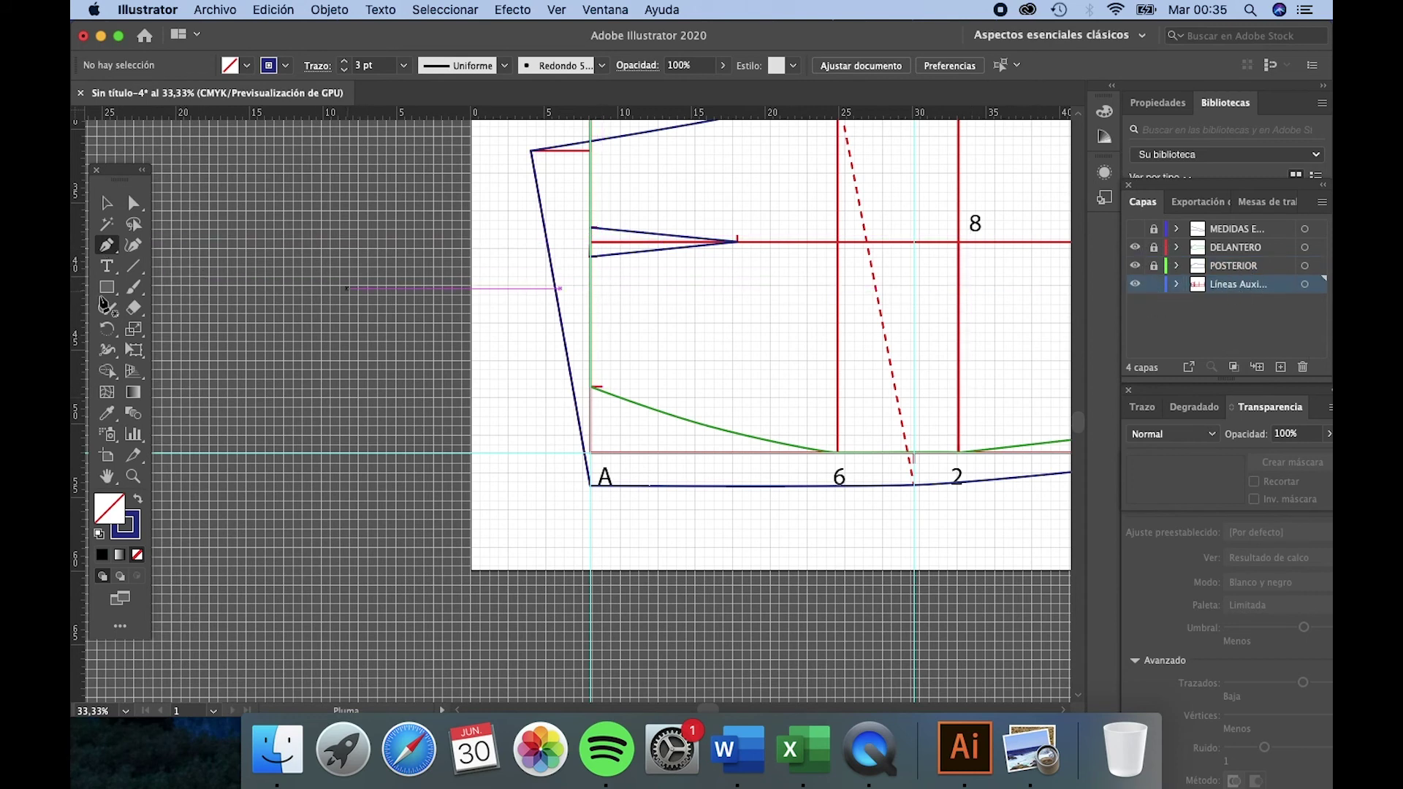
Step: Draw a red path from the upper back waist corner to the waistline's middle, about X 6.06 cm, Y 42.67 cm, ending in a short inward tick
{"action": "left_click", "coordinate": [285, 65]}
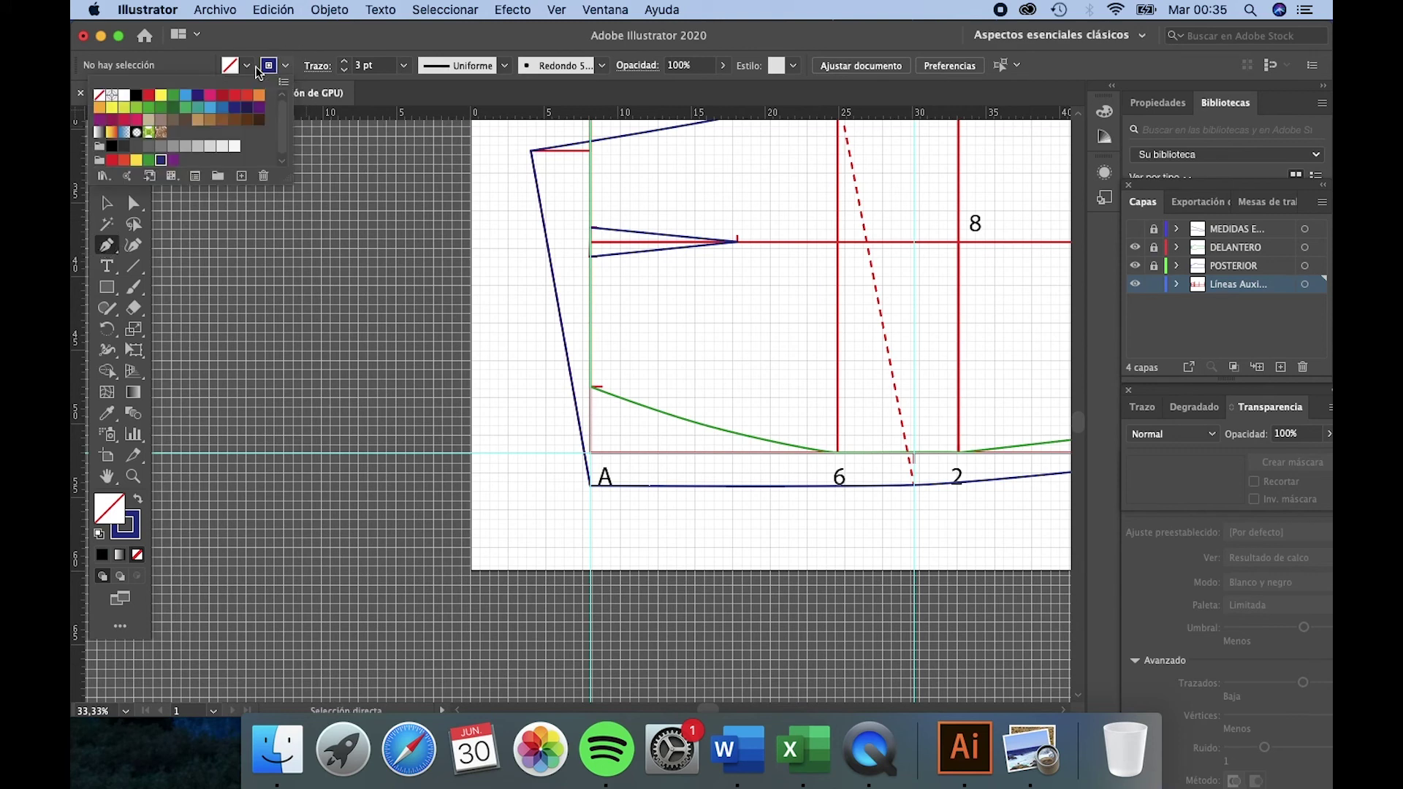
{"action": "left_click", "coordinate": [149, 96]}
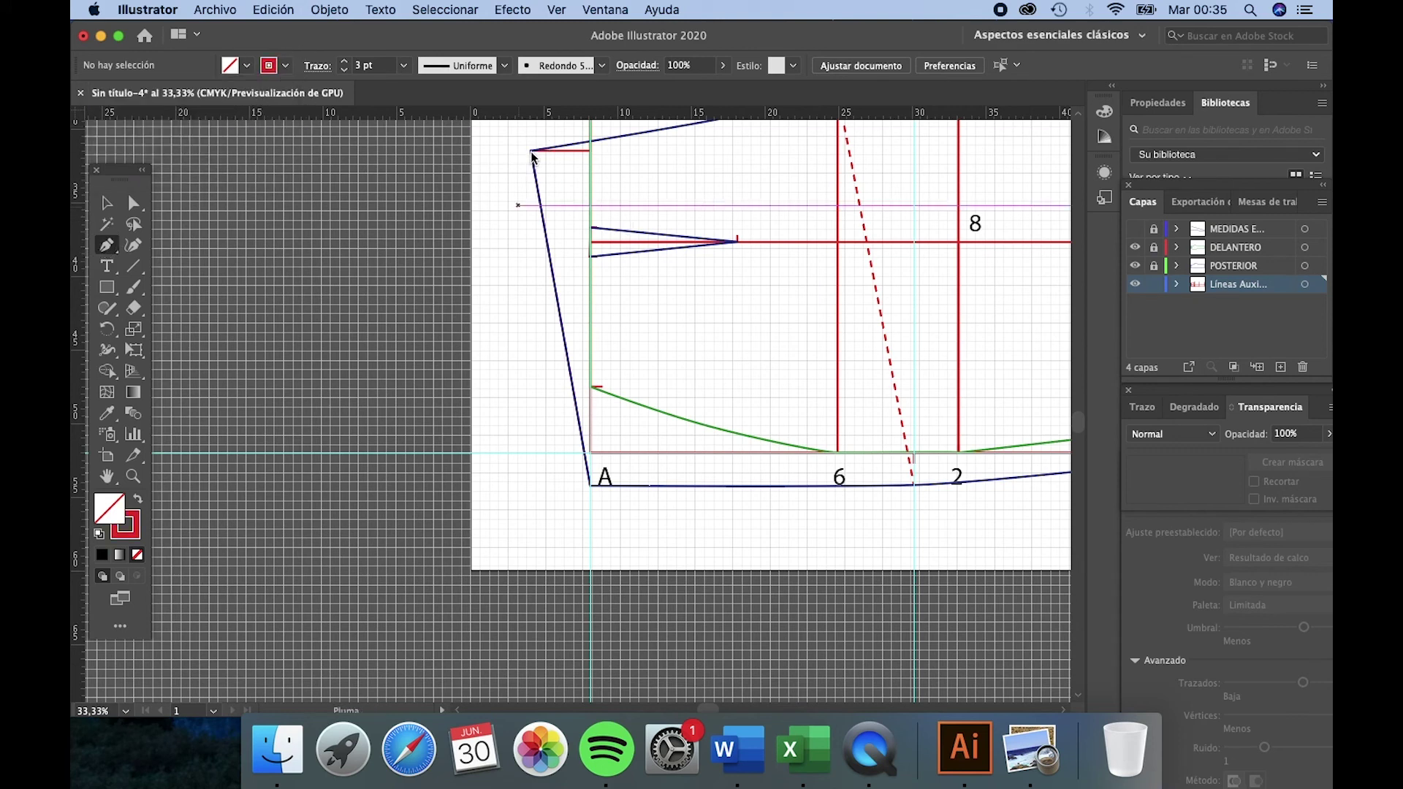
{"action": "left_click", "coordinate": [531, 152]}
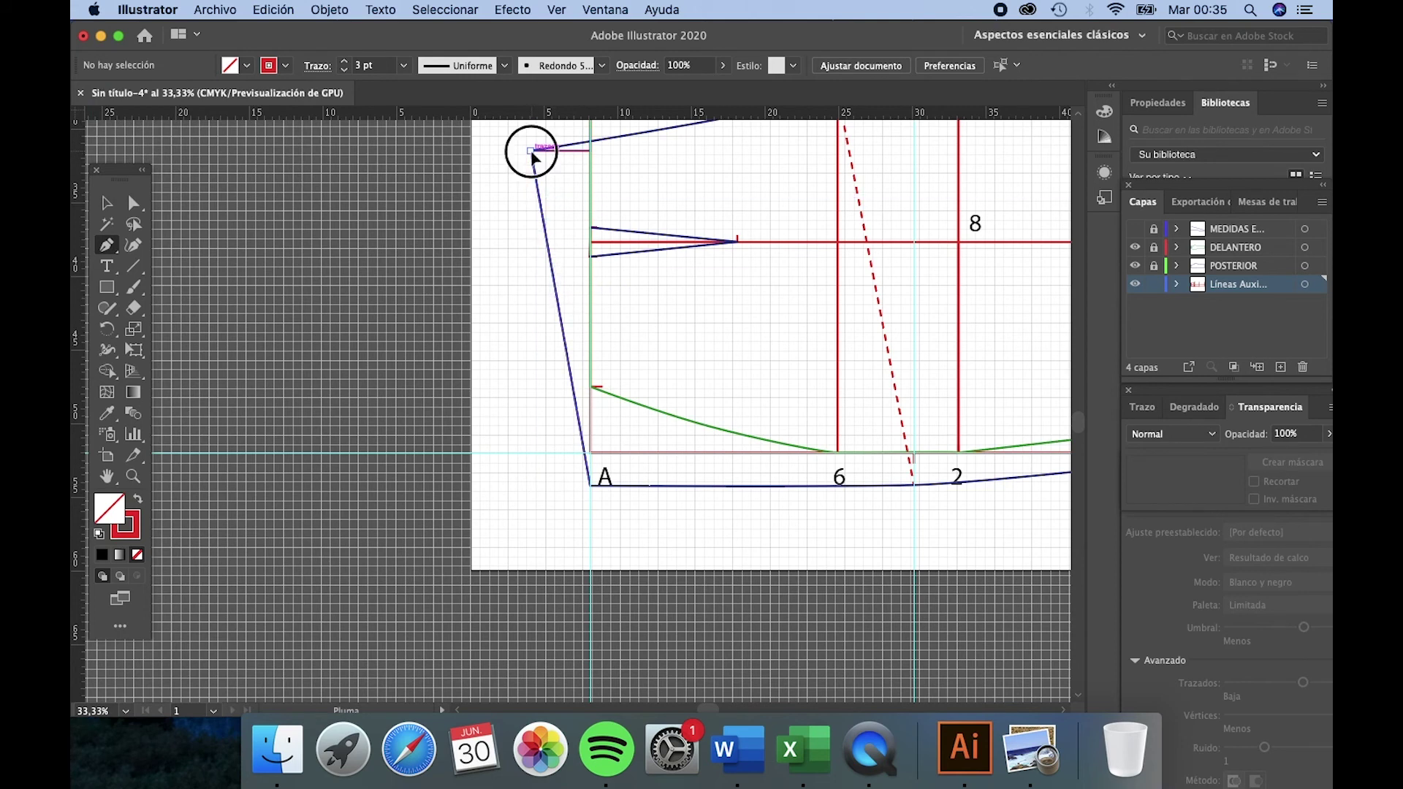
{"action": "left_click", "coordinate": [560, 316]}
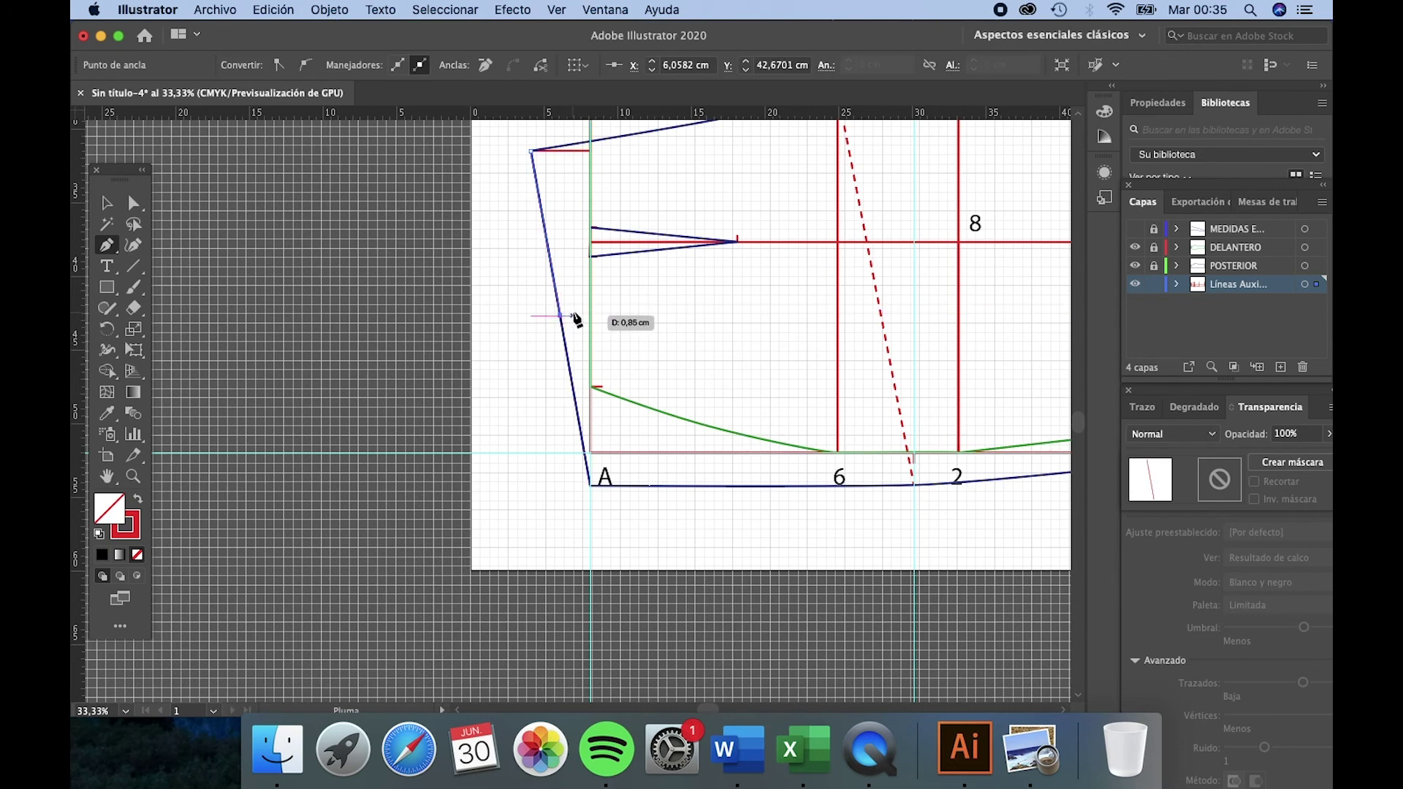
{"action": "left_click", "coordinate": [577, 310]}
{"action": "key", "text": "v"}
{"action": "left_click", "coordinate": [476, 360]}
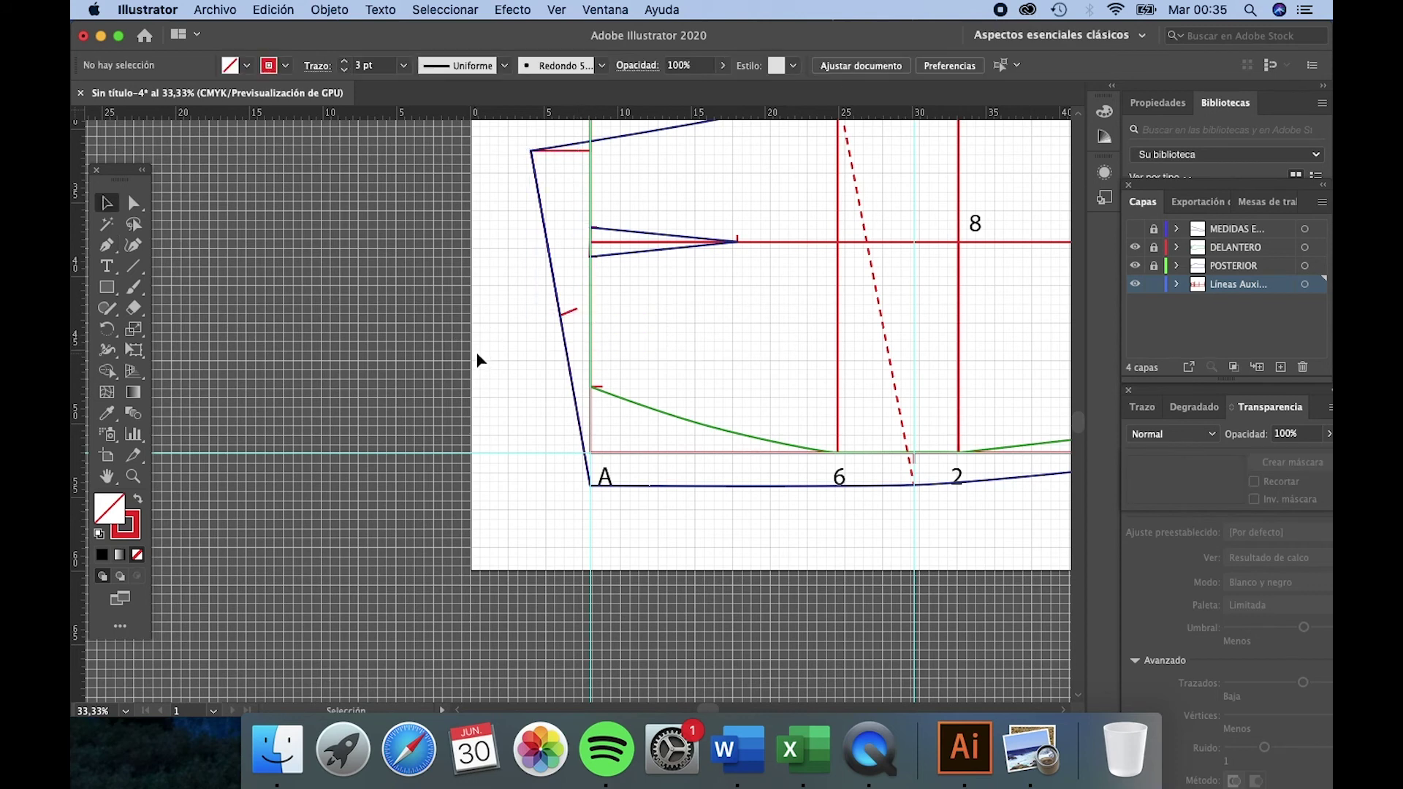
Step: Draw a red rectangle about 13 cm wide and 8.81 cm high with one corner on the waistline's midpoint tick
{"action": "scroll", "coordinate": [1066, 698], "scroll_direction": "right", "scroll_amount": 3}
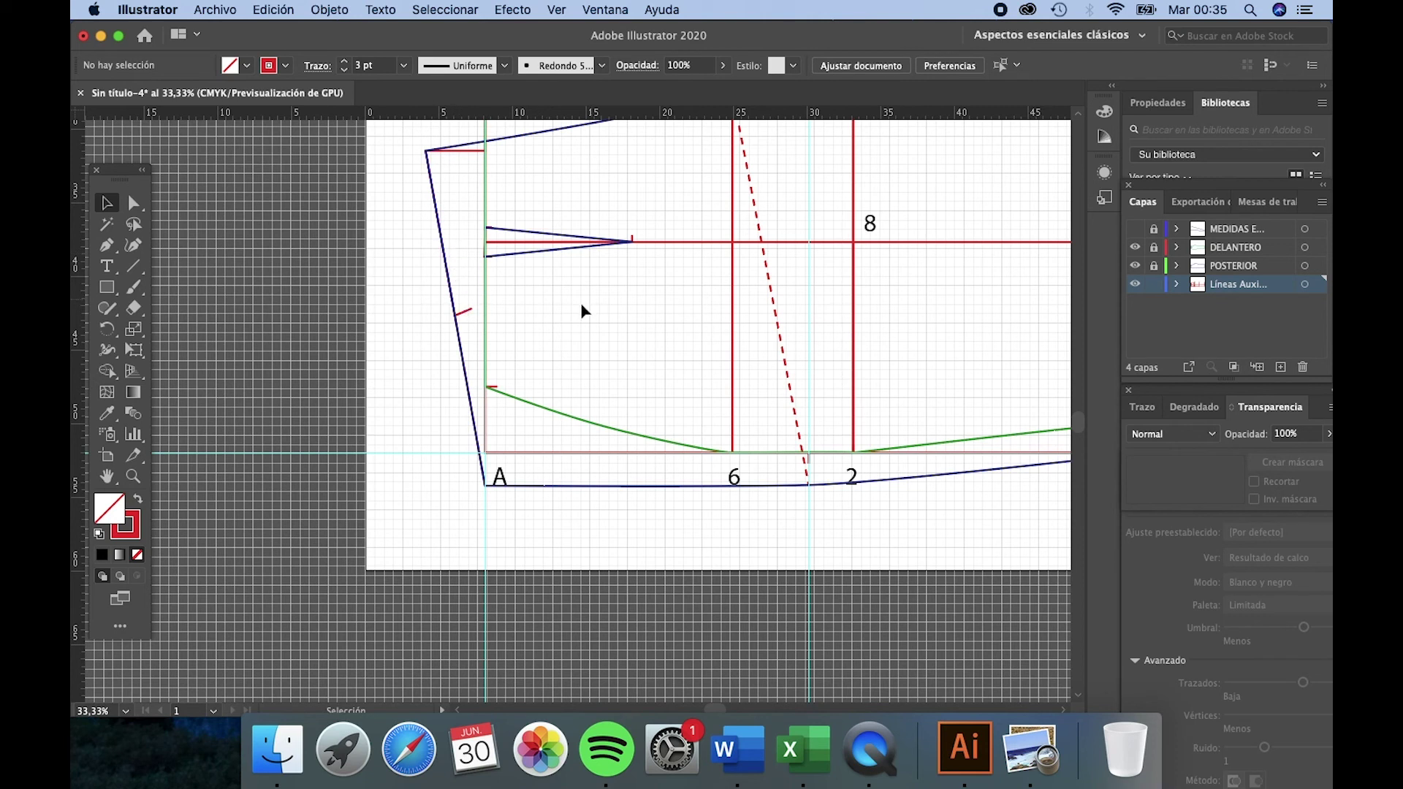
{"action": "left_click", "coordinate": [106, 289]}
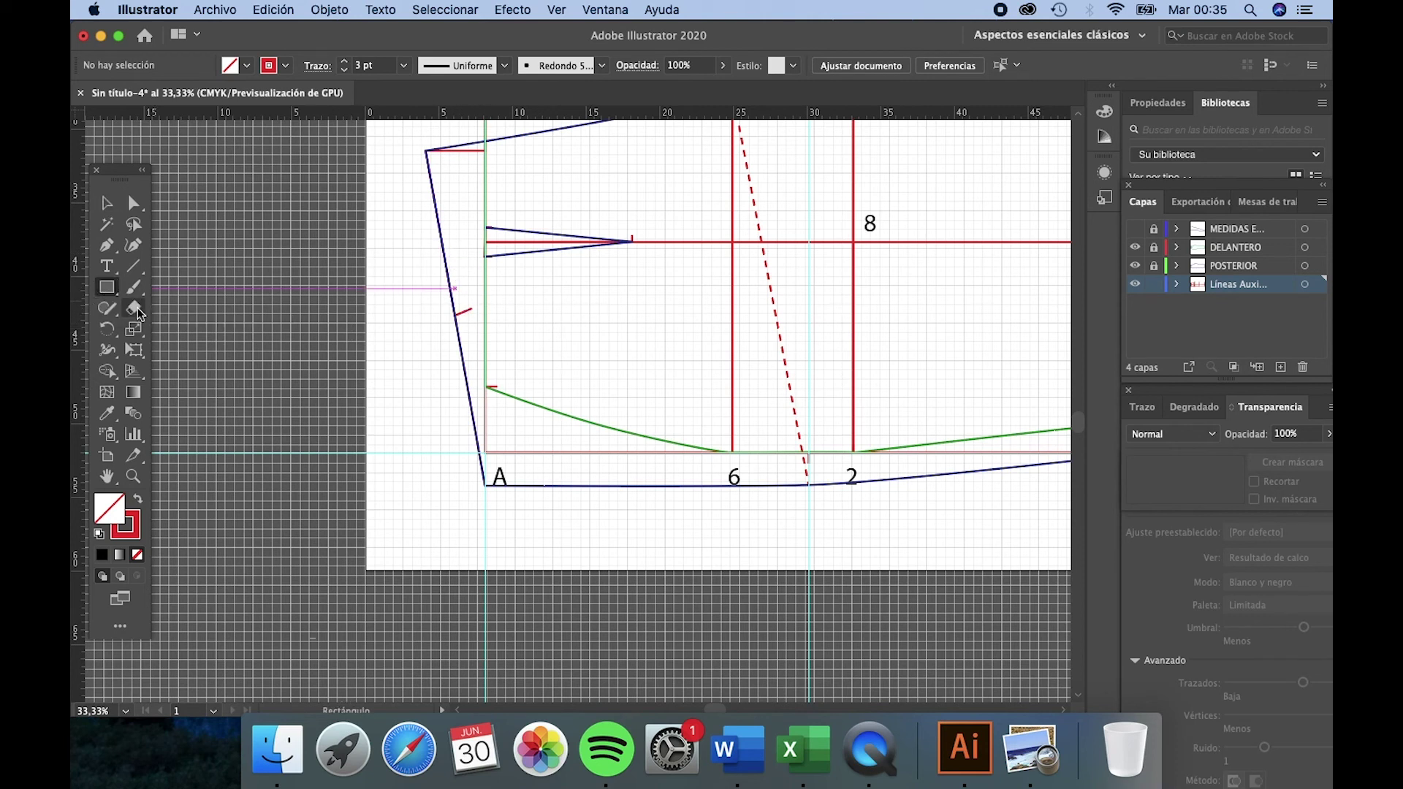
{"action": "mouse_move", "coordinate": [455, 314]}
{"action": "left_mouse_down"}
{"action": "mouse_move", "coordinate": [492, 198]}
{"action": "mouse_move", "coordinate": [558, 169]}
{"action": "mouse_move", "coordinate": [633, 190]}
{"action": "left_mouse_up"}
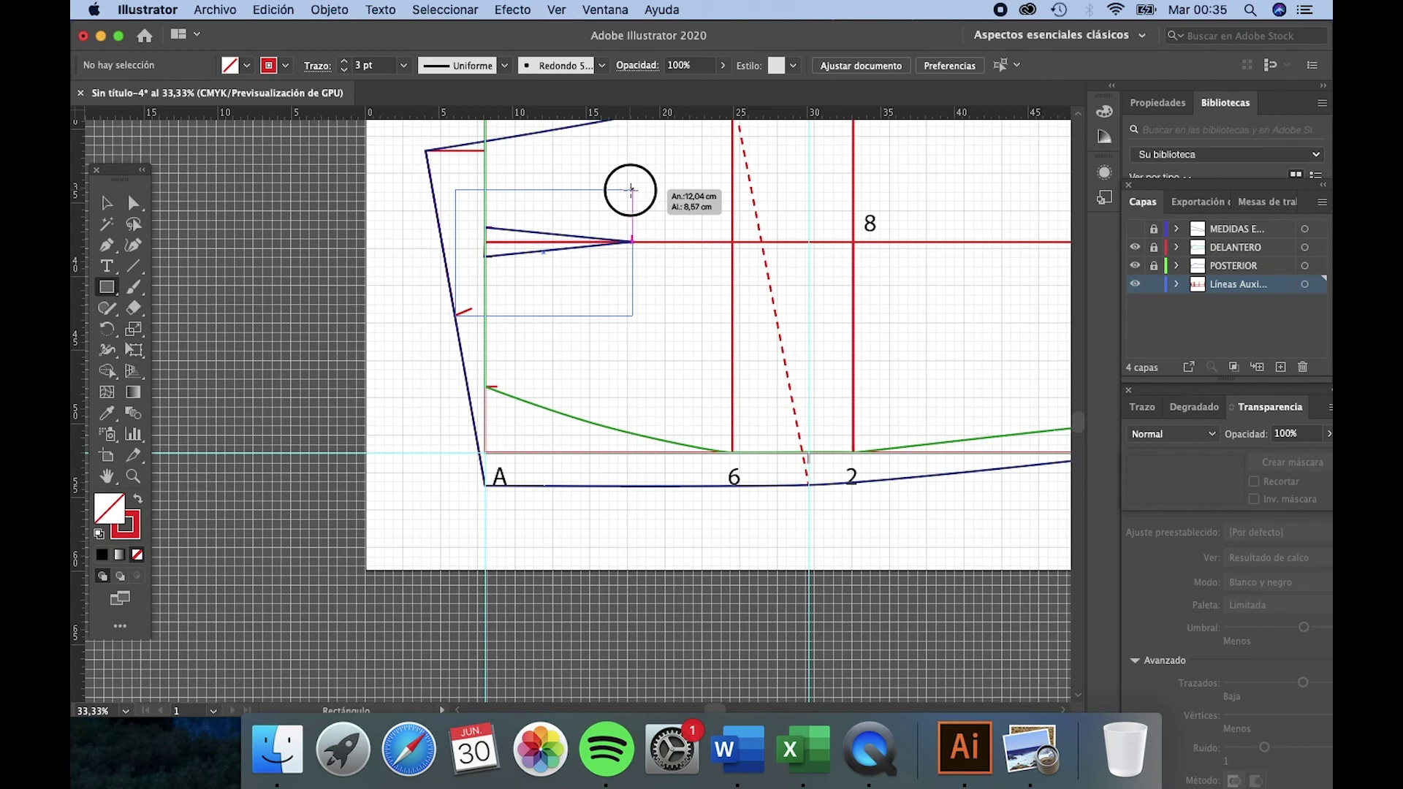
{"action": "left_click_drag", "start_coordinate": [632, 189], "coordinate": [646, 187]}
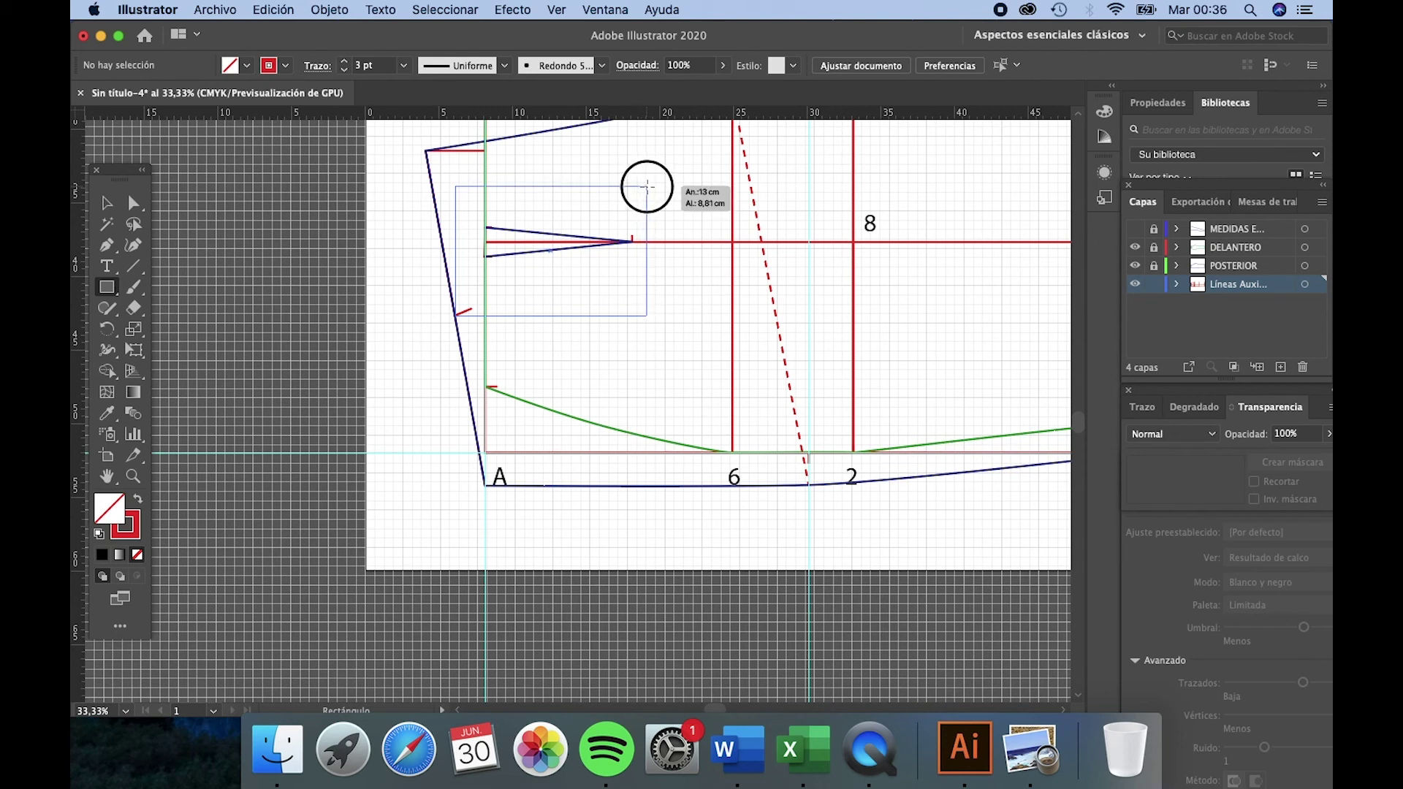
{"action": "left_click_drag", "start_coordinate": [647, 186], "coordinate": [647, 186]}
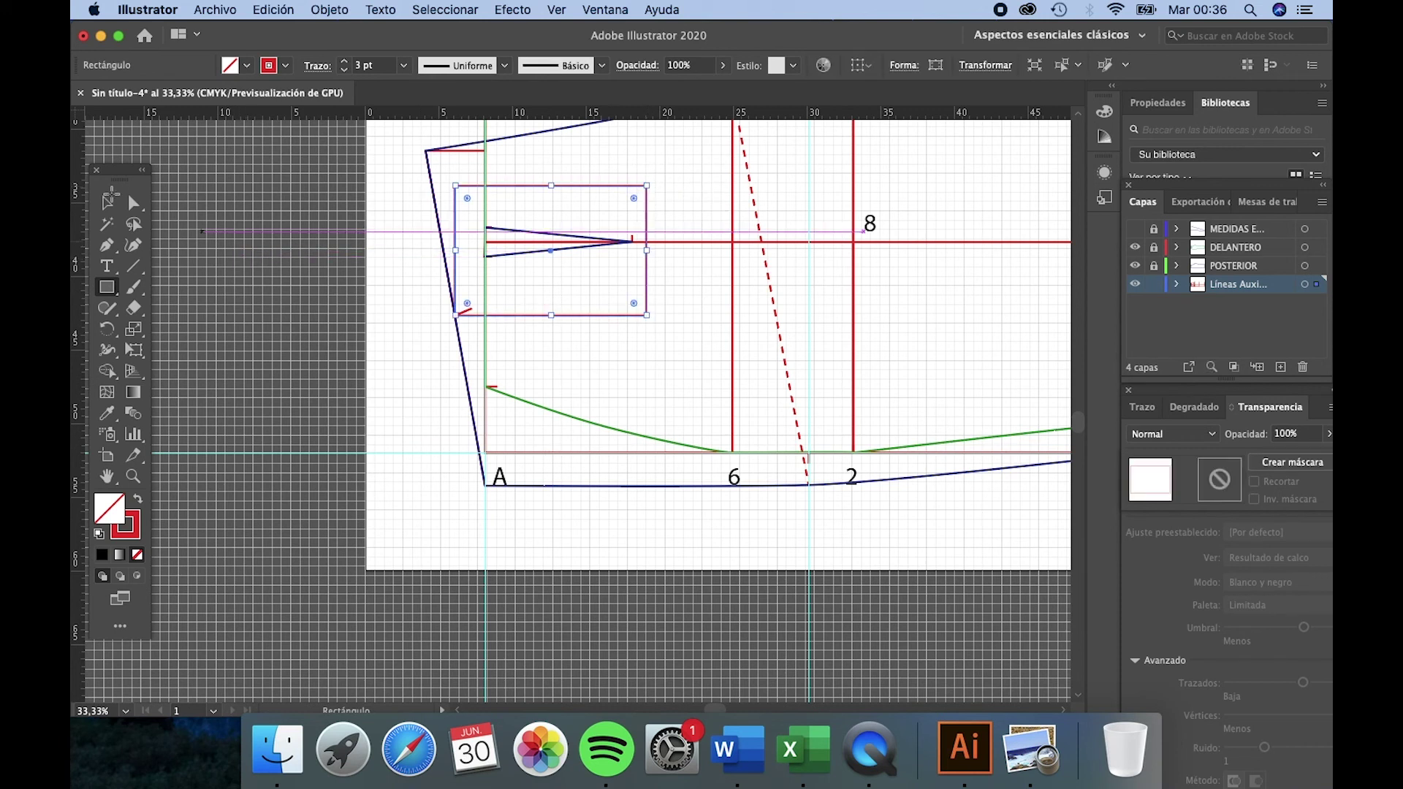
Step: Rotate the rectangle about 11° so its short side lies along the slanted back waistline, with its corner at the midpoint tick
{"action": "key", "text": "v"}
{"action": "left_click_drag", "start_coordinate": [654, 317], "coordinate": [572, 301]}
{"action": "left_click_drag", "start_coordinate": [571, 299], "coordinate": [571, 299]}
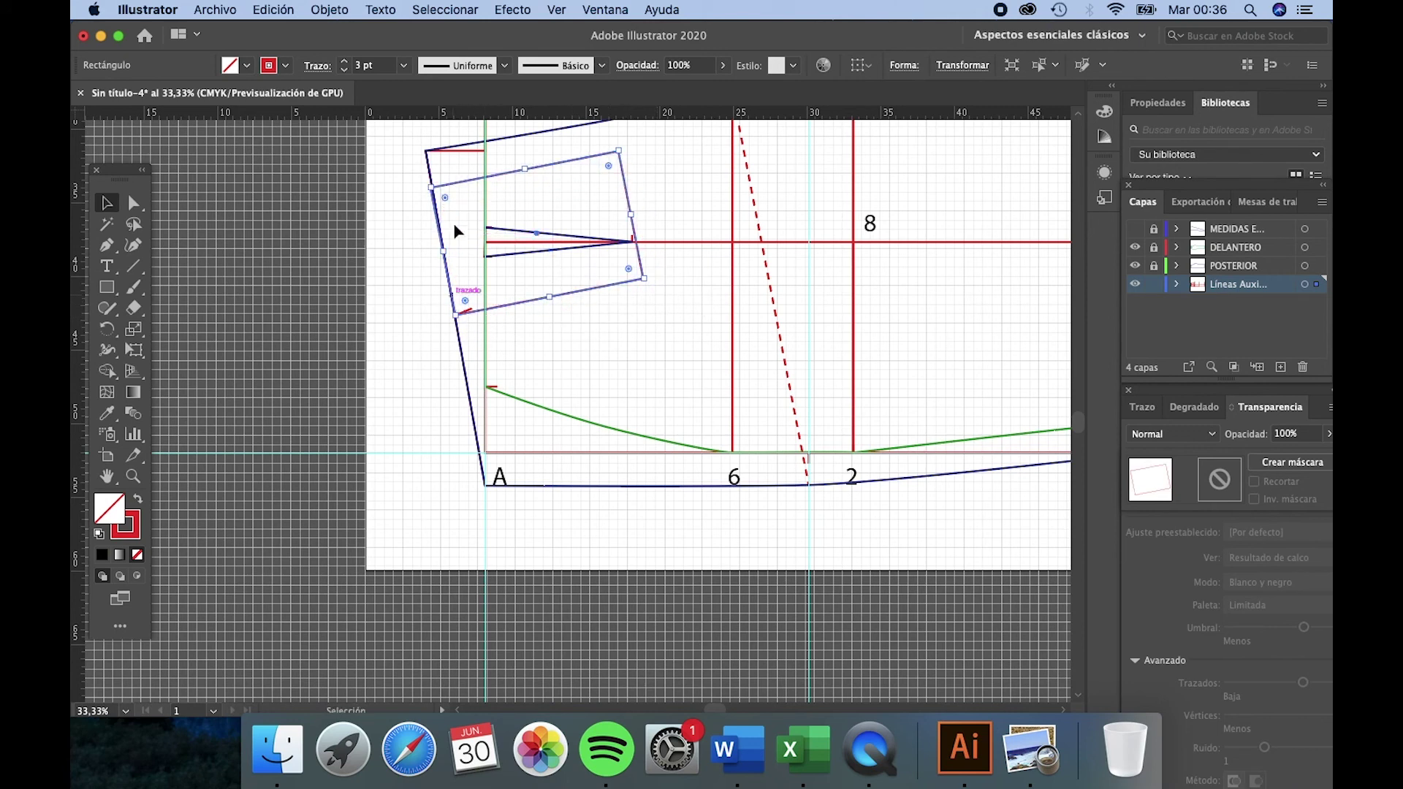
{"action": "left_click", "coordinate": [658, 282]}
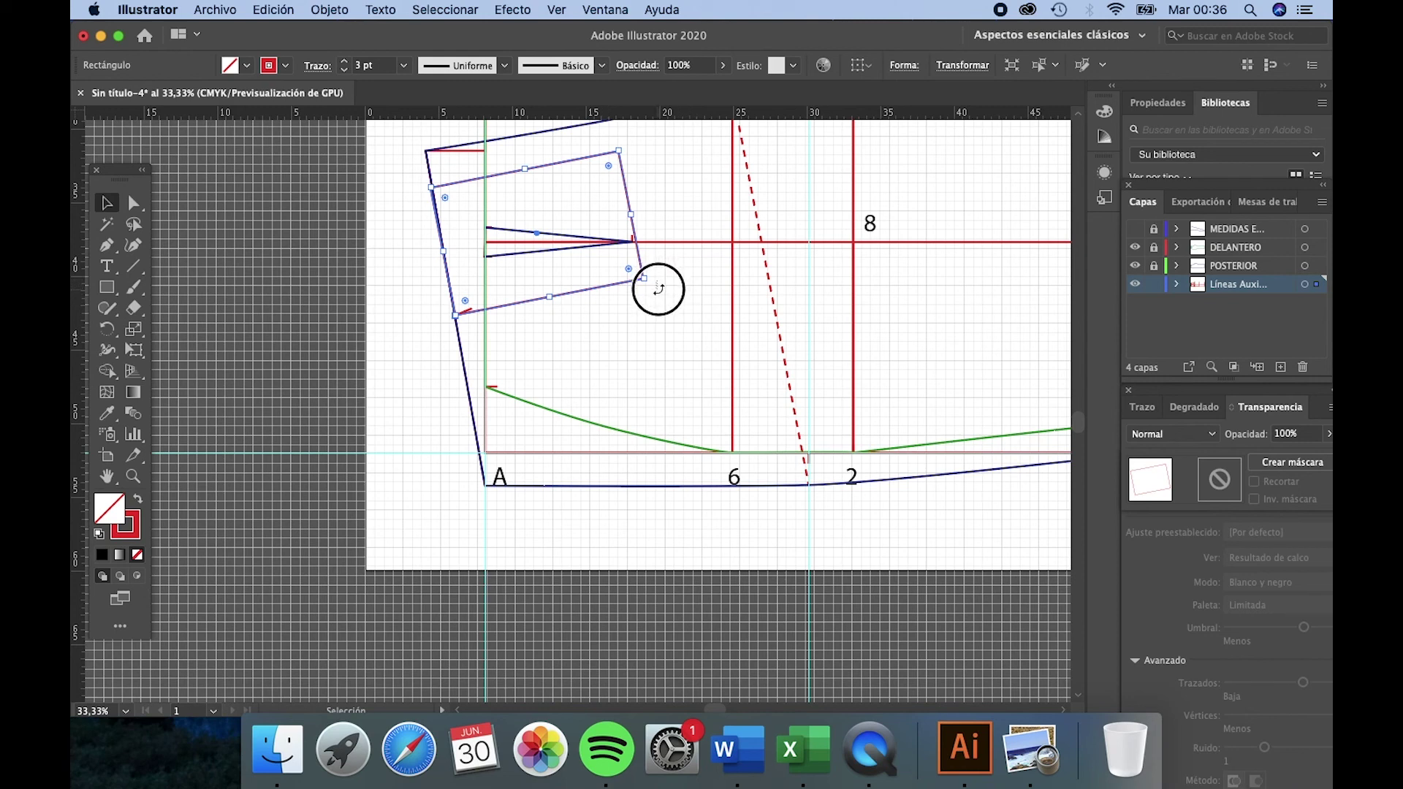
{"action": "left_click_drag", "start_coordinate": [664, 306], "coordinate": [650, 290]}
{"action": "left_click", "coordinate": [645, 277]}
{"action": "left_click", "coordinate": [603, 366]}
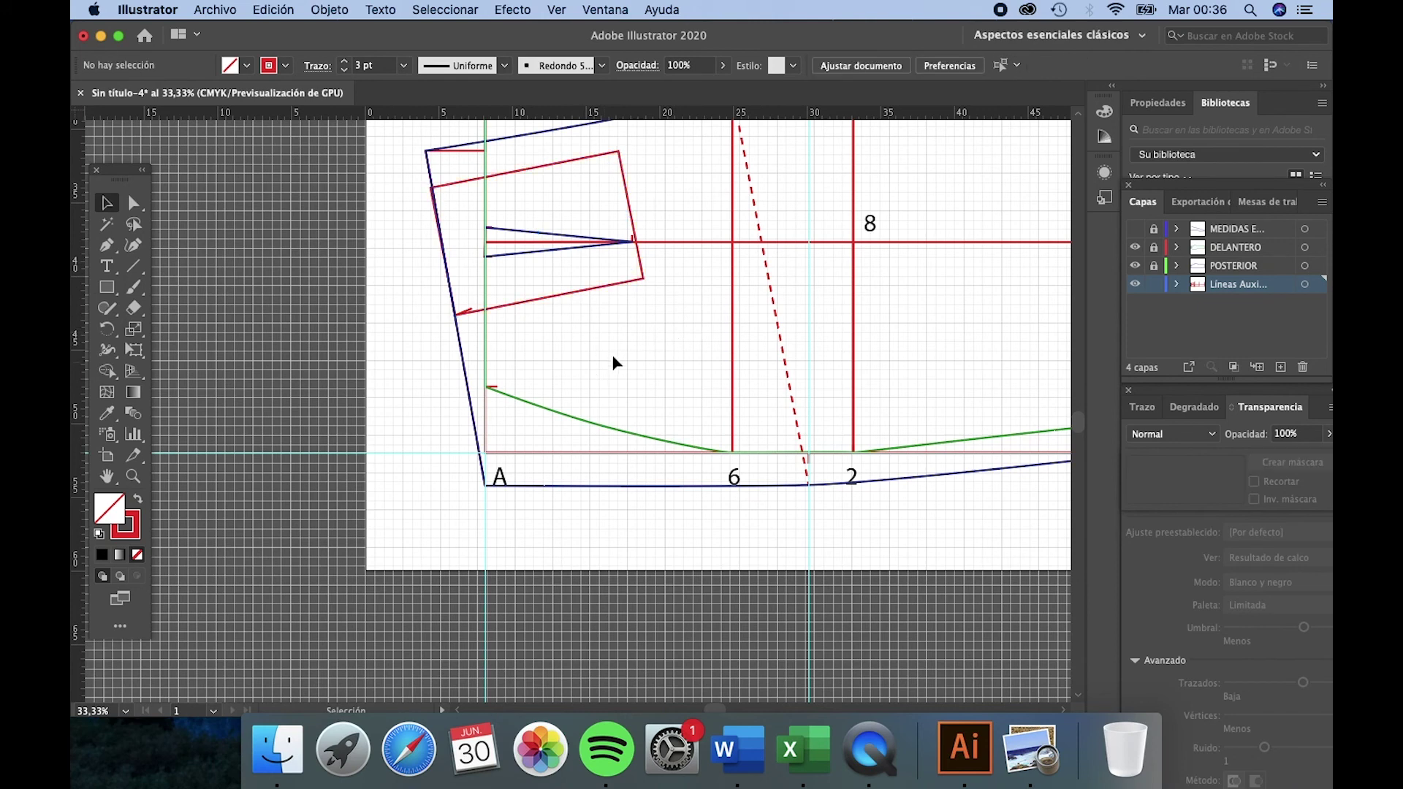
Step: Narrow the rotated rectangle to a thin strip by lowering its upper edge, and set its width to 13 cm
{"action": "left_click", "coordinate": [527, 171]}
{"action": "left_click_drag", "start_coordinate": [528, 170], "coordinate": [543, 277]}
{"action": "left_click", "coordinate": [564, 313]}
{"action": "left_click", "coordinate": [573, 275]}
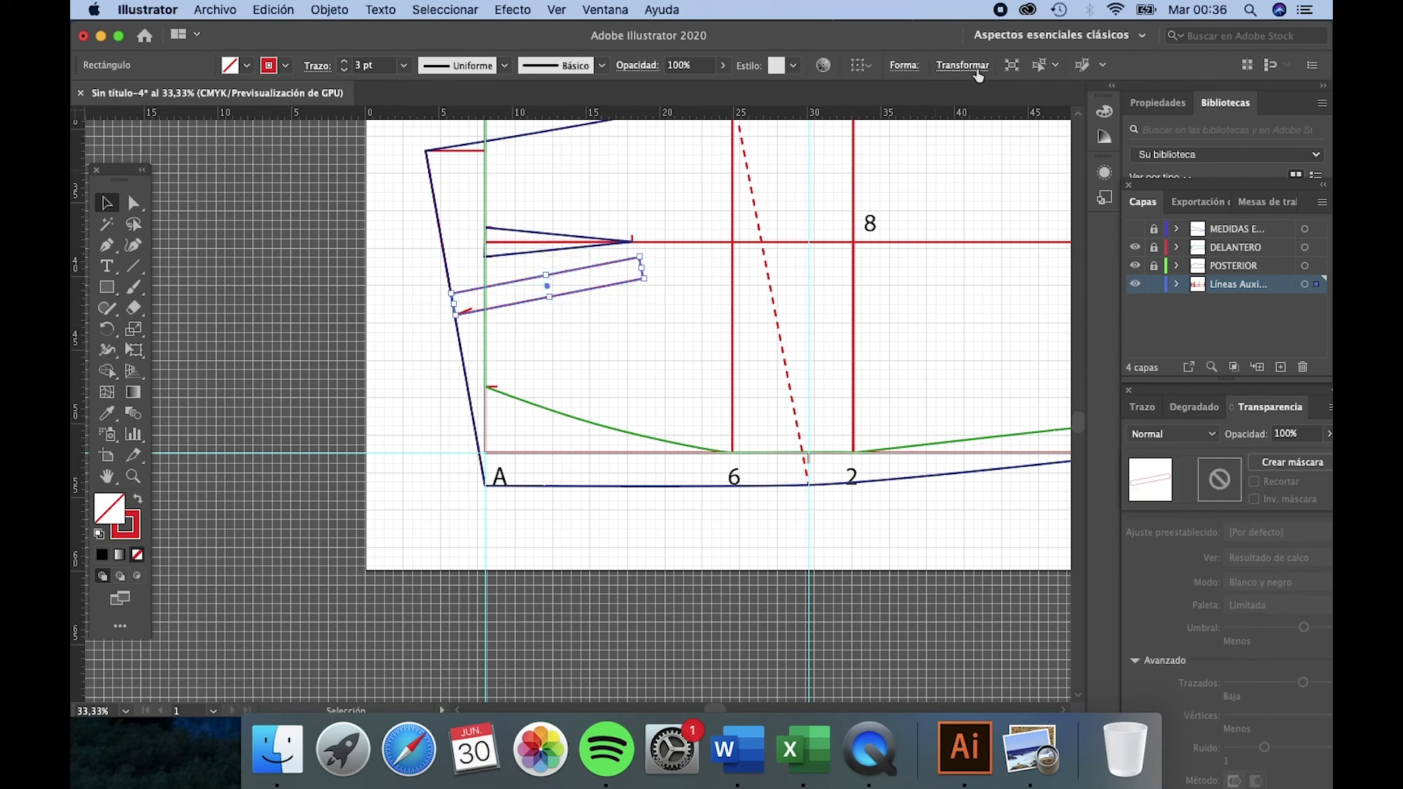
{"action": "left_click", "coordinate": [969, 71]}
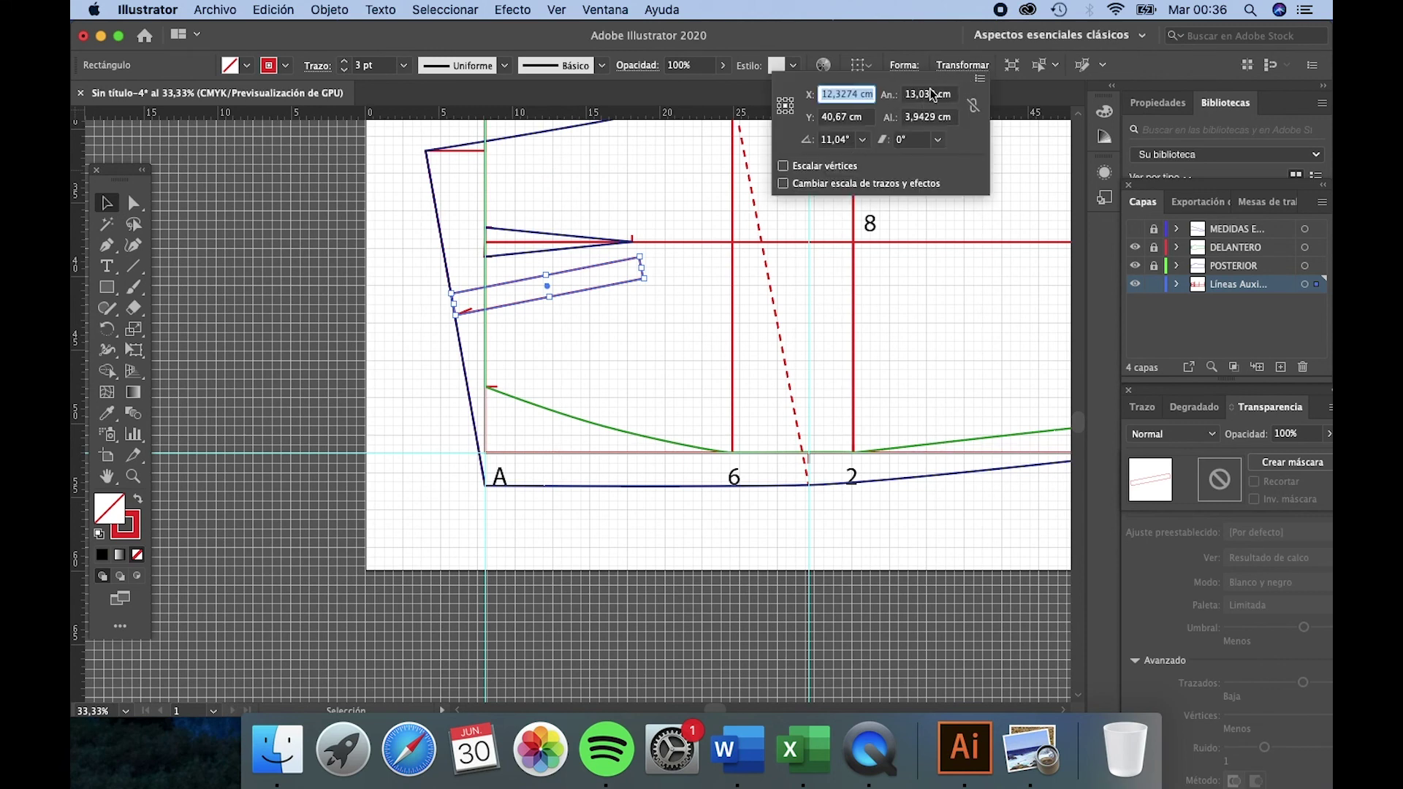
{"action": "left_click", "coordinate": [933, 94]}
{"action": "key", "text": "BackSpace"}
{"action": "key", "text": "BackSpace"}
{"action": "key", "text": "BackSpace"}
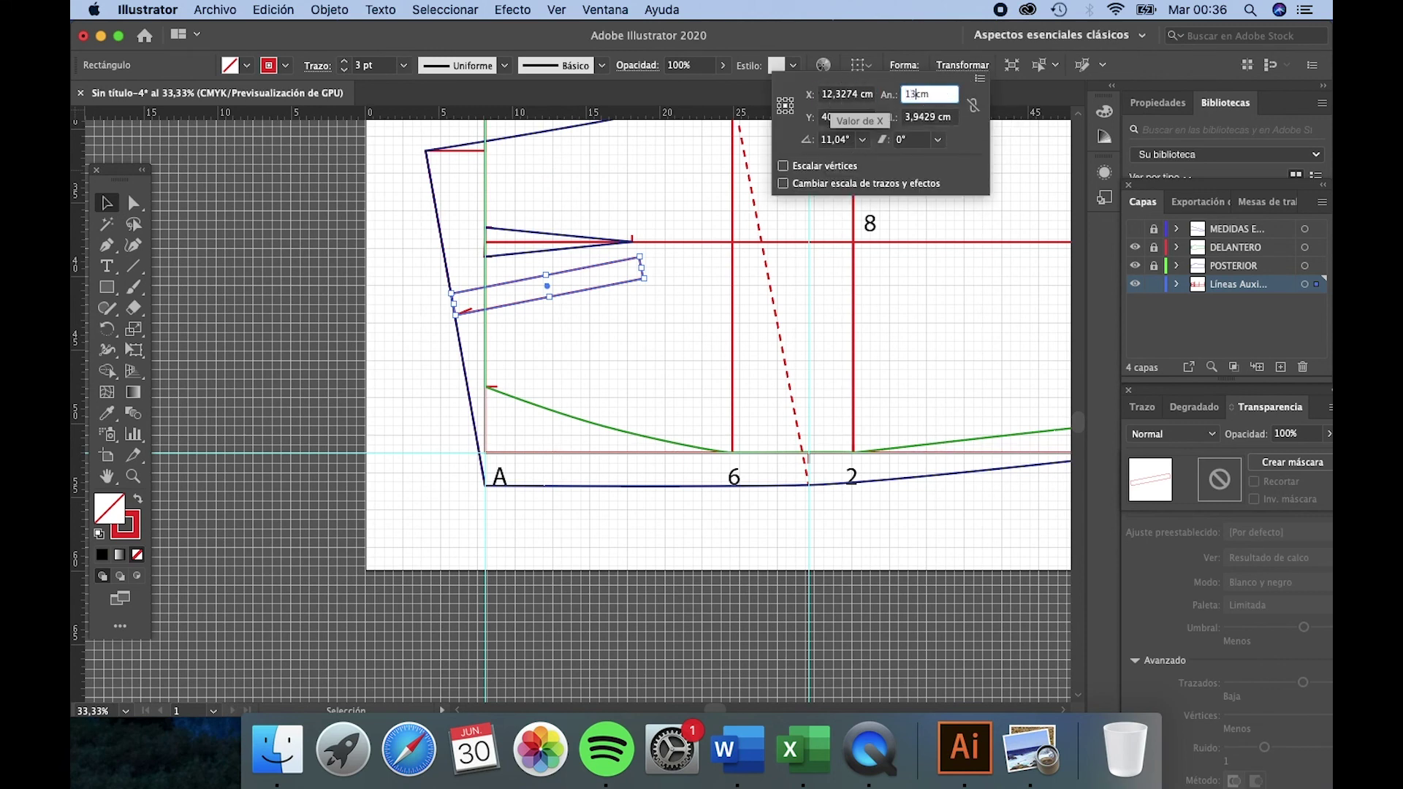
Step: Try to set the strip's height to 1,5 cm
{"action": "left_click", "coordinate": [937, 117]}
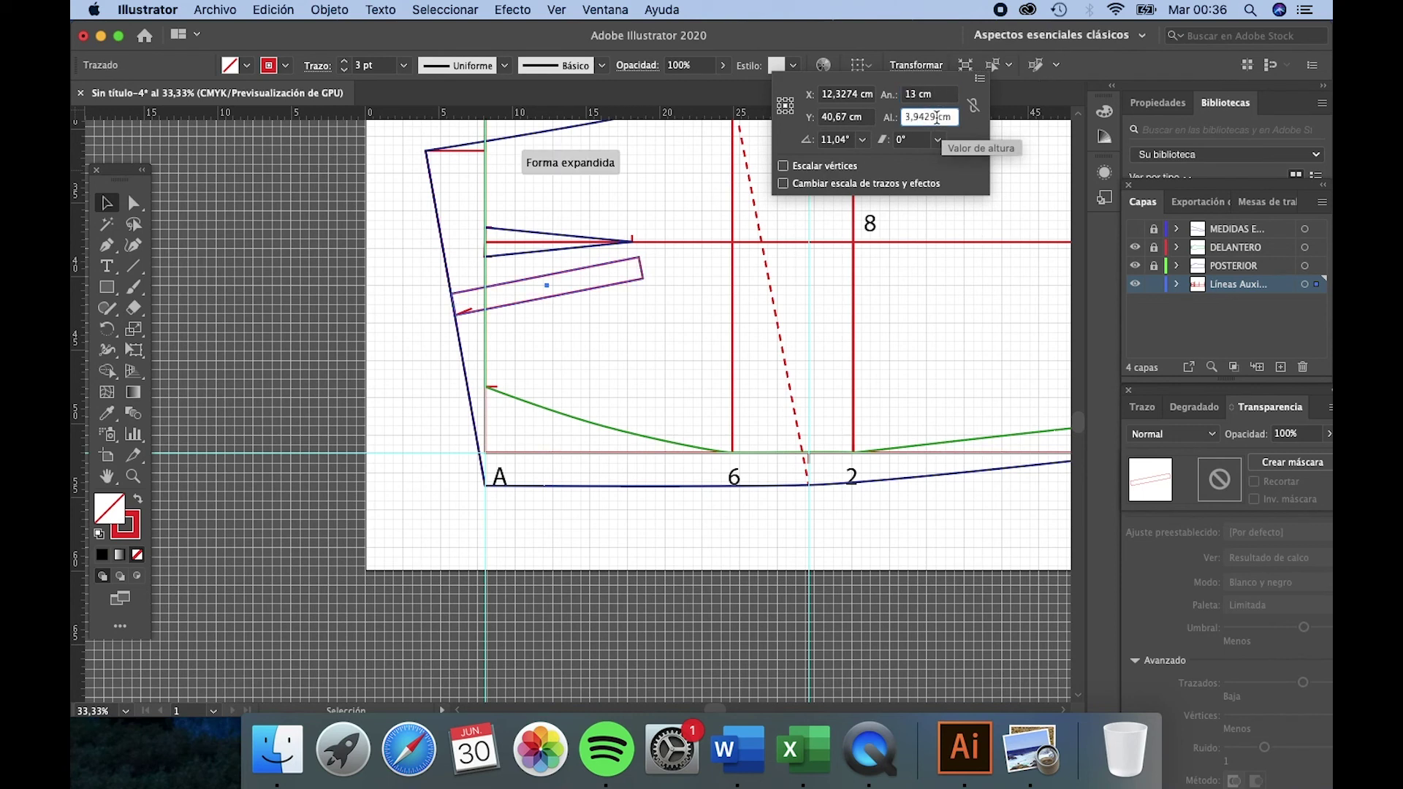
{"action": "double_click", "coordinate": [936, 117]}
{"action": "type", "text": "1,5"}
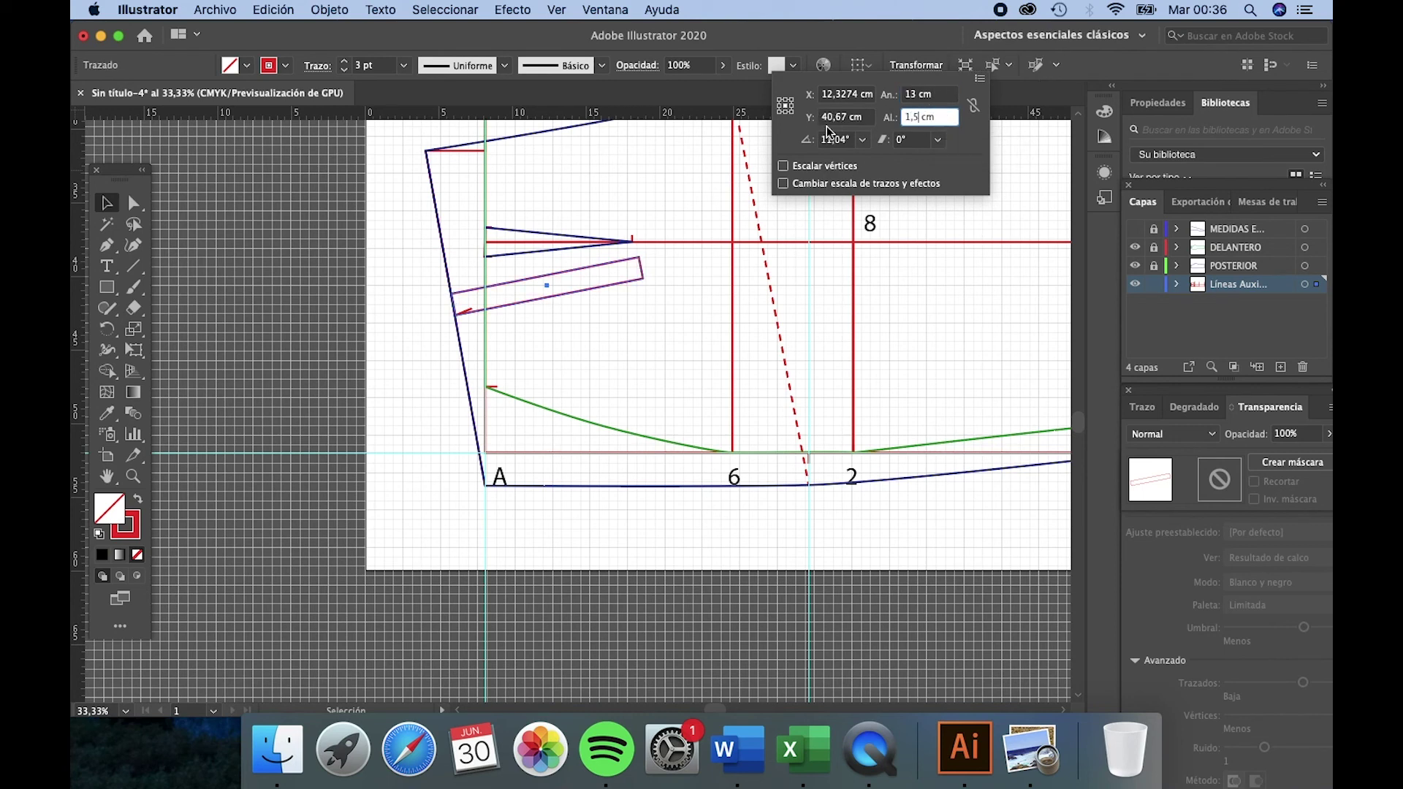
{"action": "key", "text": "Return"}
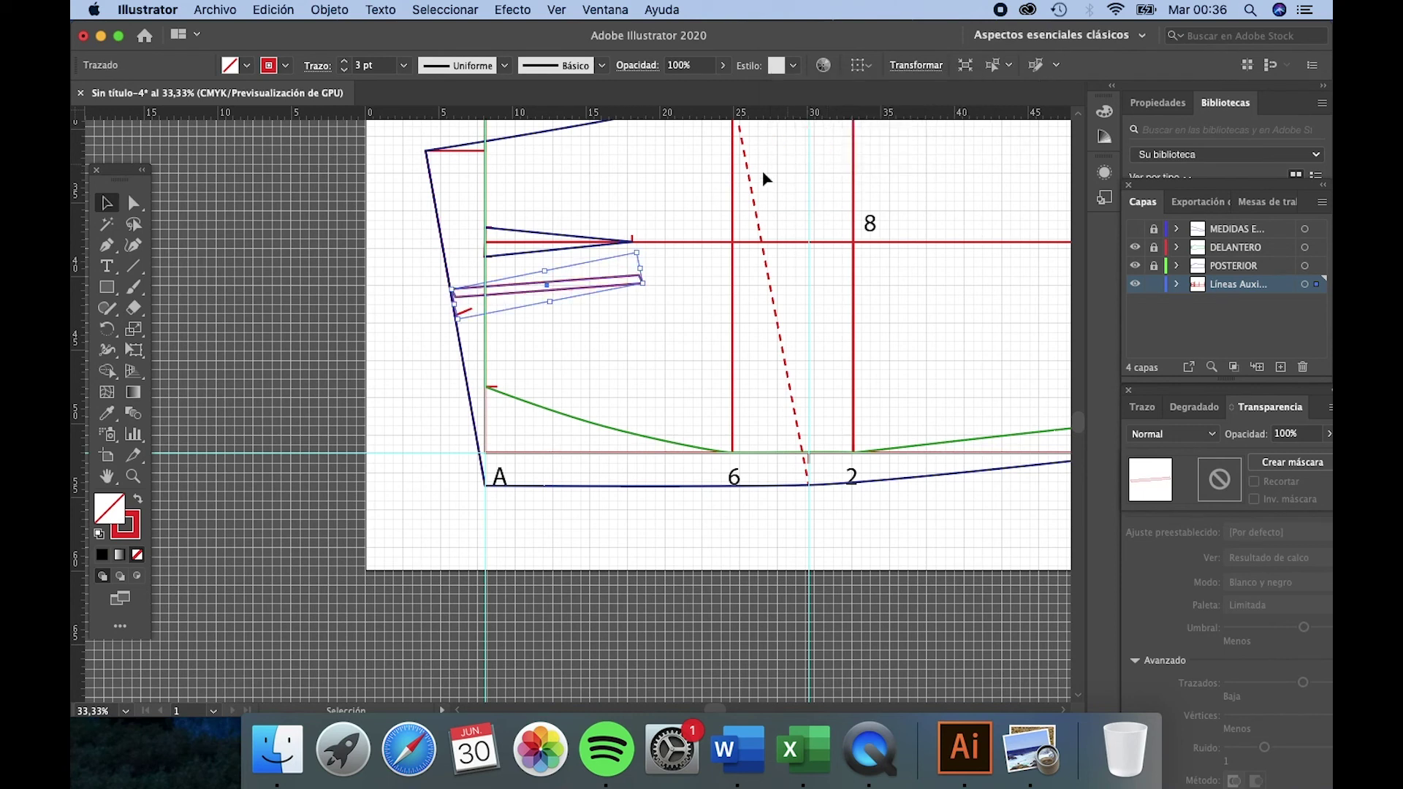
{"action": "left_click", "coordinate": [917, 65]}
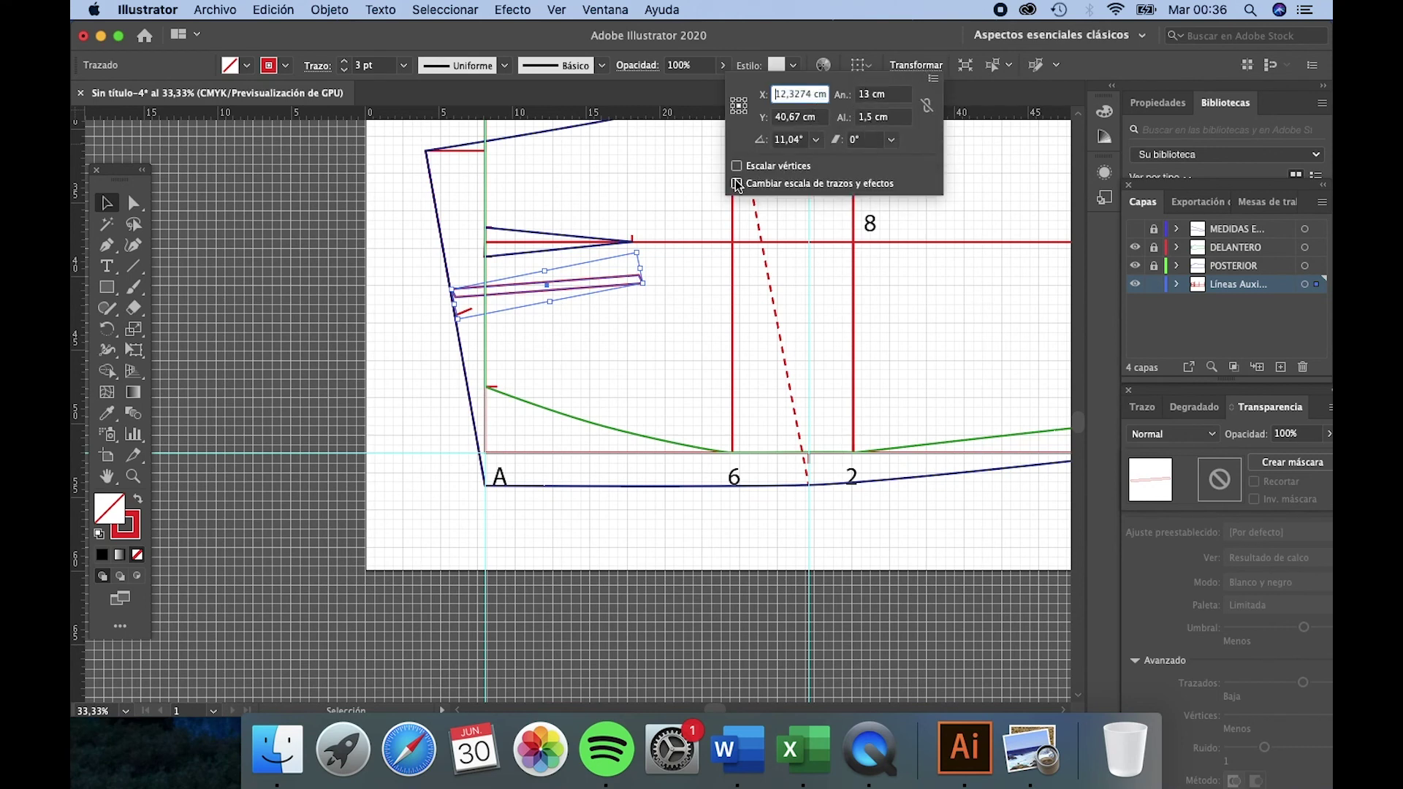
{"action": "left_click", "coordinate": [606, 371]}
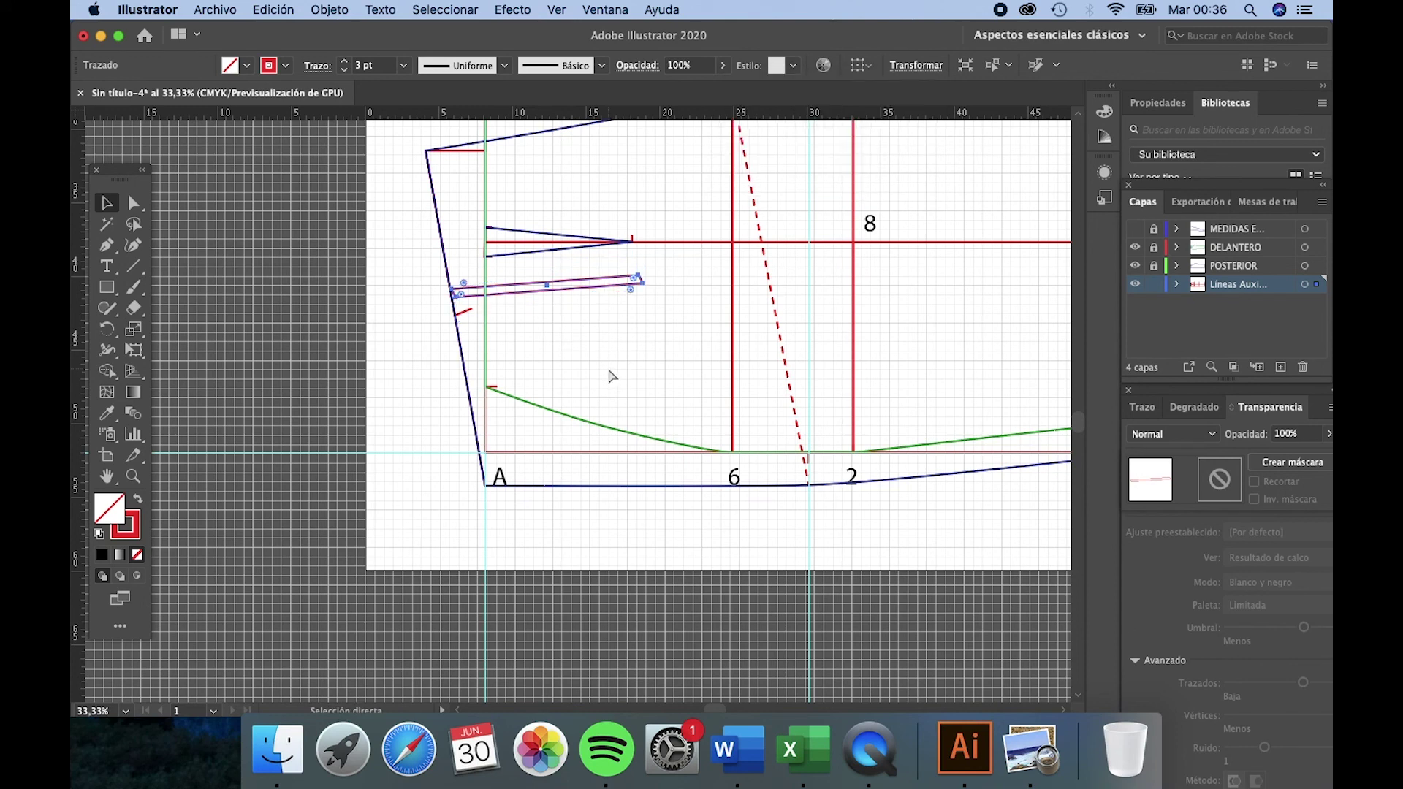
{"action": "key", "text": "super+z"}
{"action": "left_click", "coordinate": [608, 349]}
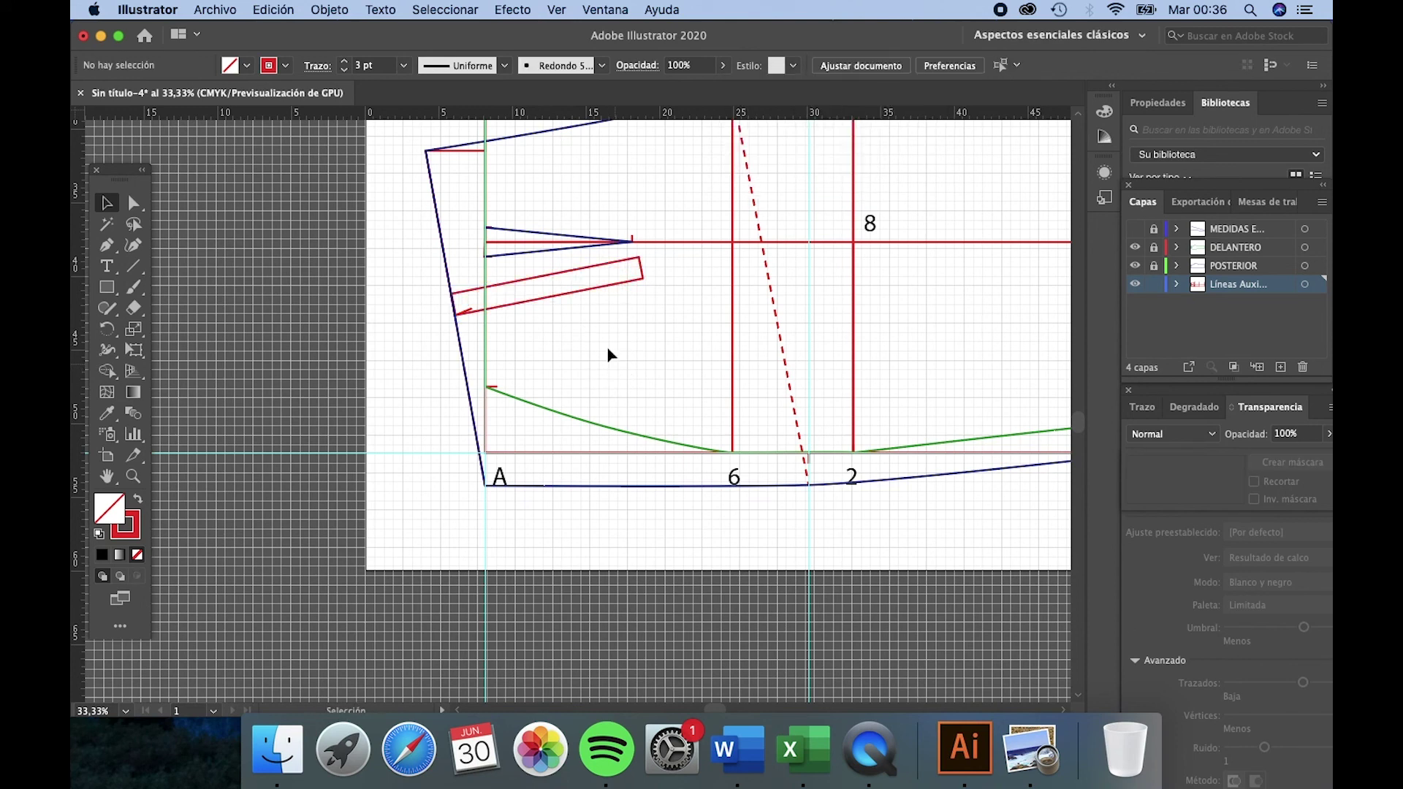
Step: Widen the strip by moving its upper edge slightly toward the front dart, to about 13.12 by 4.55 cm overall
{"action": "left_click", "coordinate": [525, 280]}
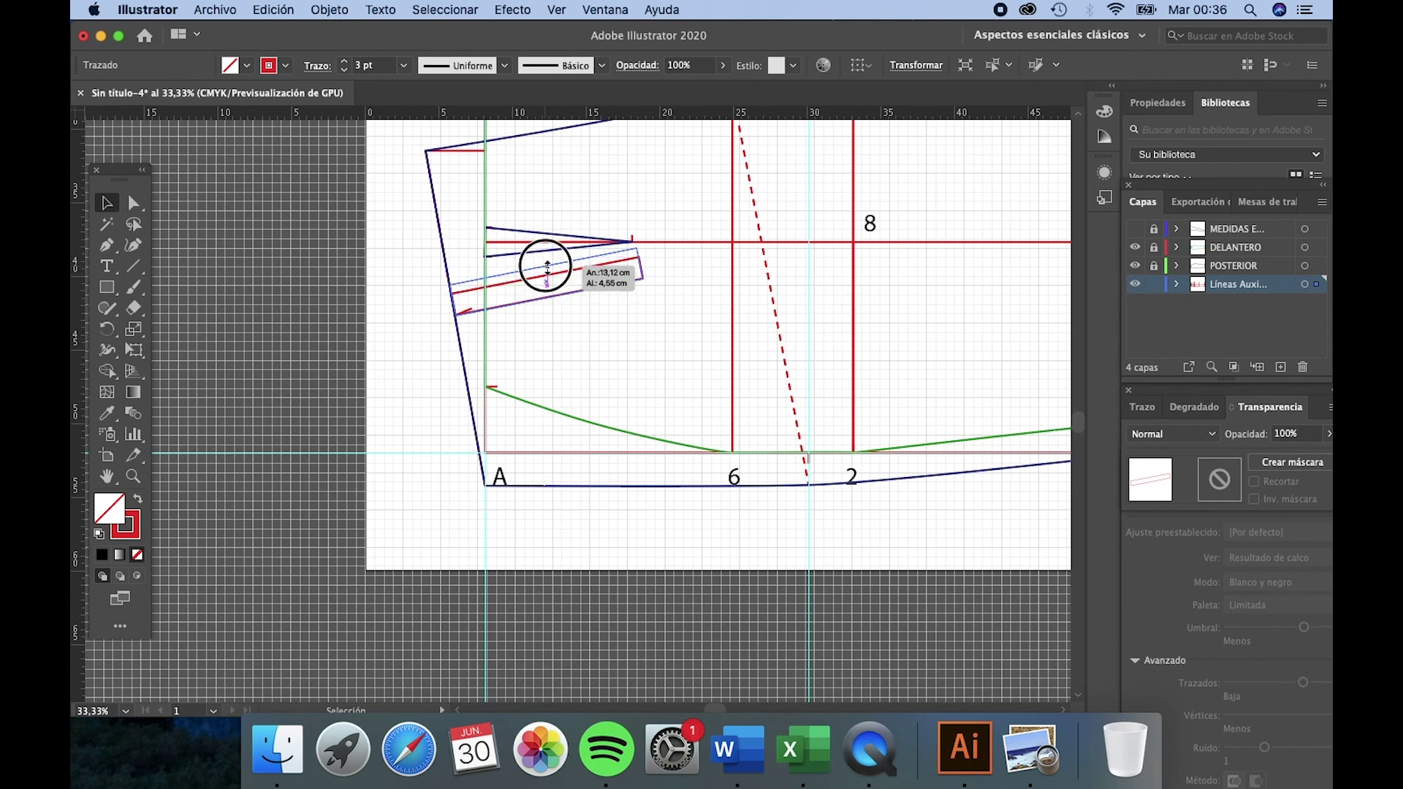
{"action": "left_click", "coordinate": [605, 351]}
{"action": "left_click", "coordinate": [557, 293]}
{"action": "left_click", "coordinate": [604, 343]}
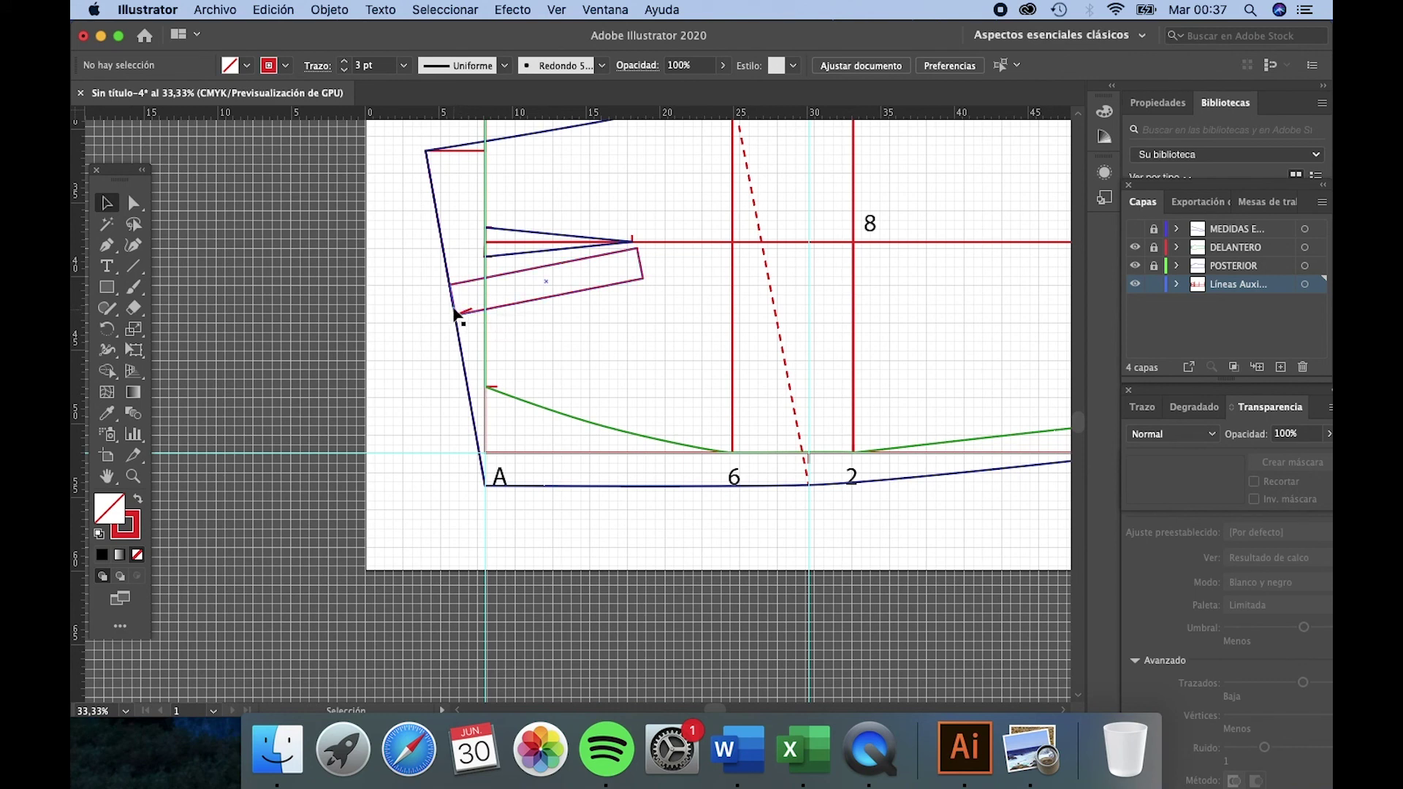
Step: Draw a red line from the midpoint tick up along the waistline to X 5.82 cm, Y 41.16 cm, ending in a short inward tick
{"action": "left_click", "coordinate": [106, 245]}
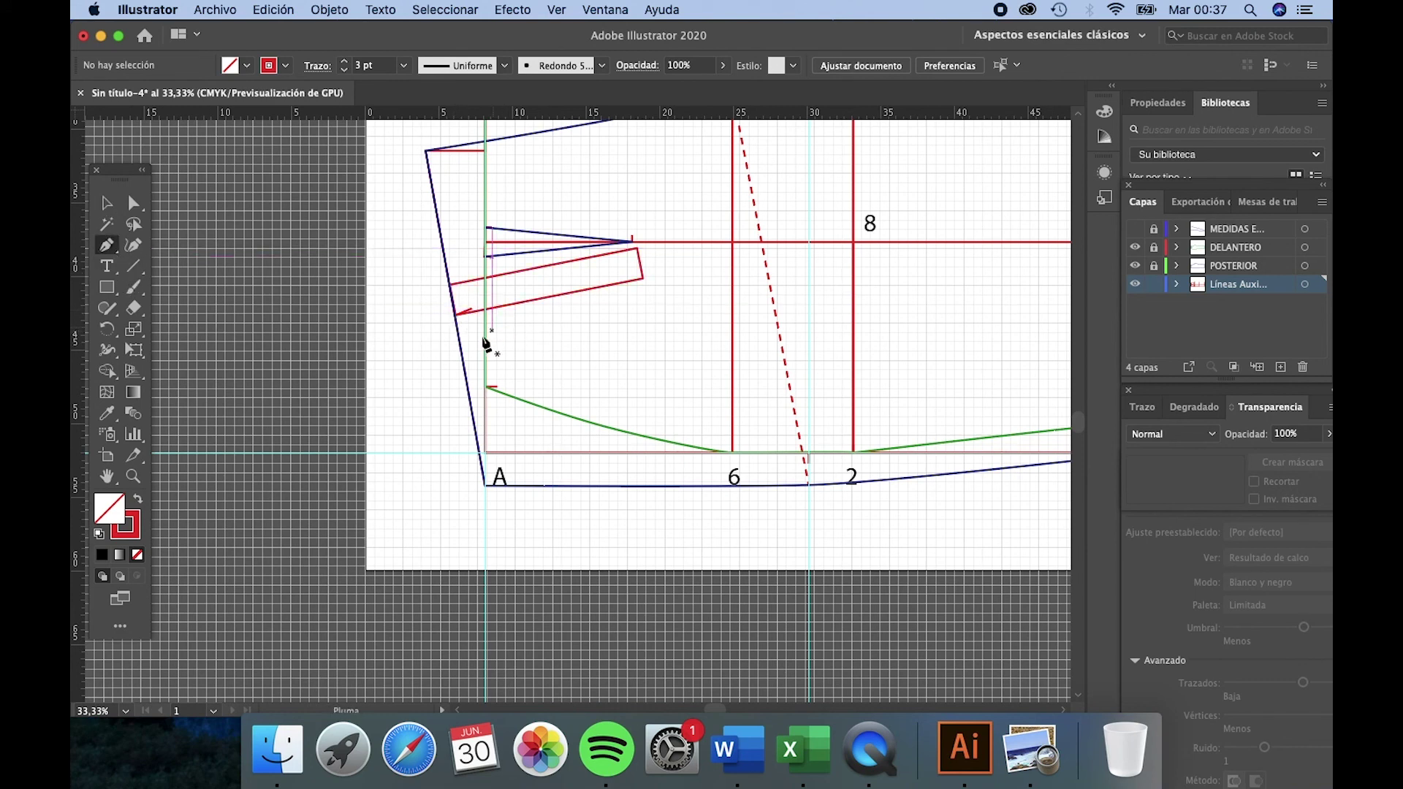
{"action": "left_click", "coordinate": [457, 312]}
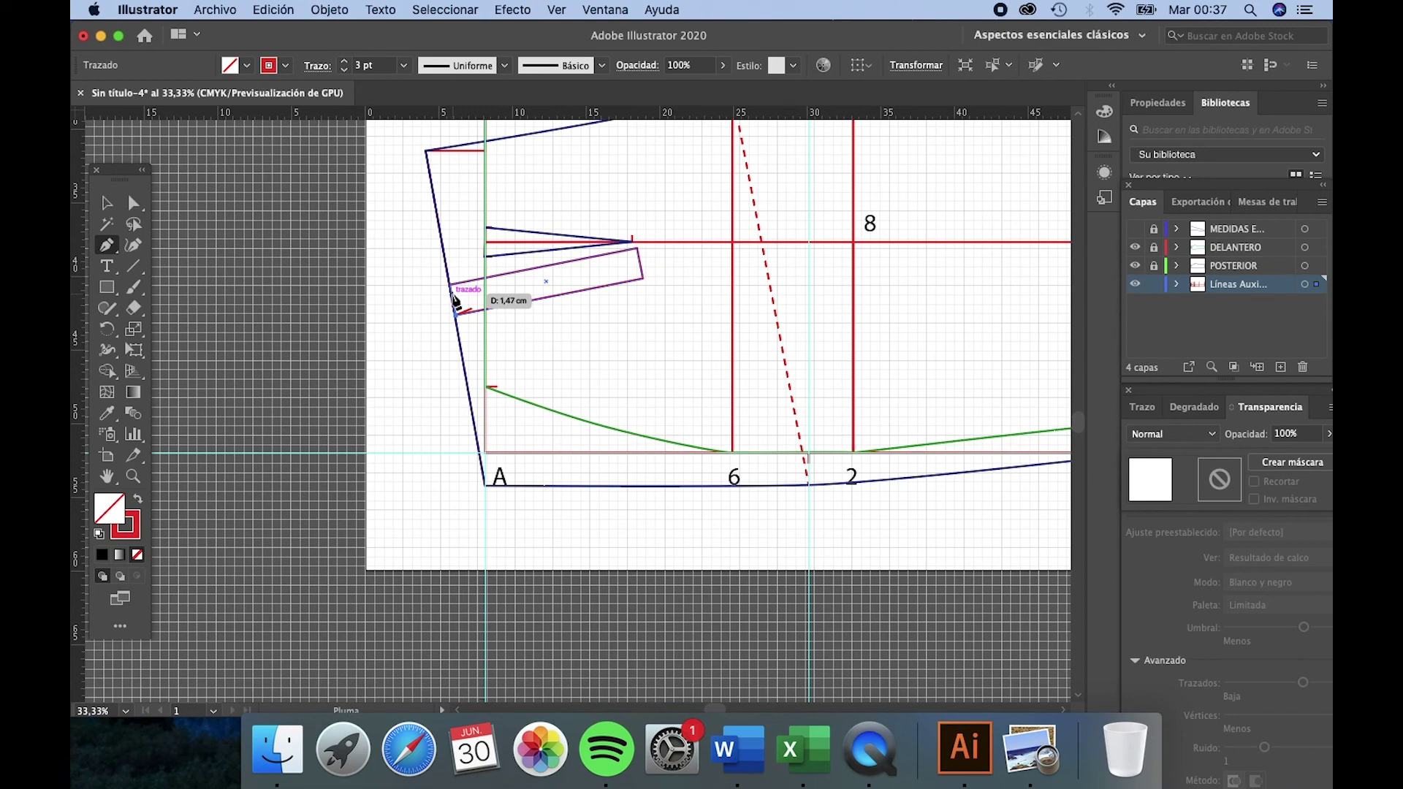
{"action": "scroll", "coordinate": [454, 299], "scroll_direction": "up", "scroll_amount": 5}
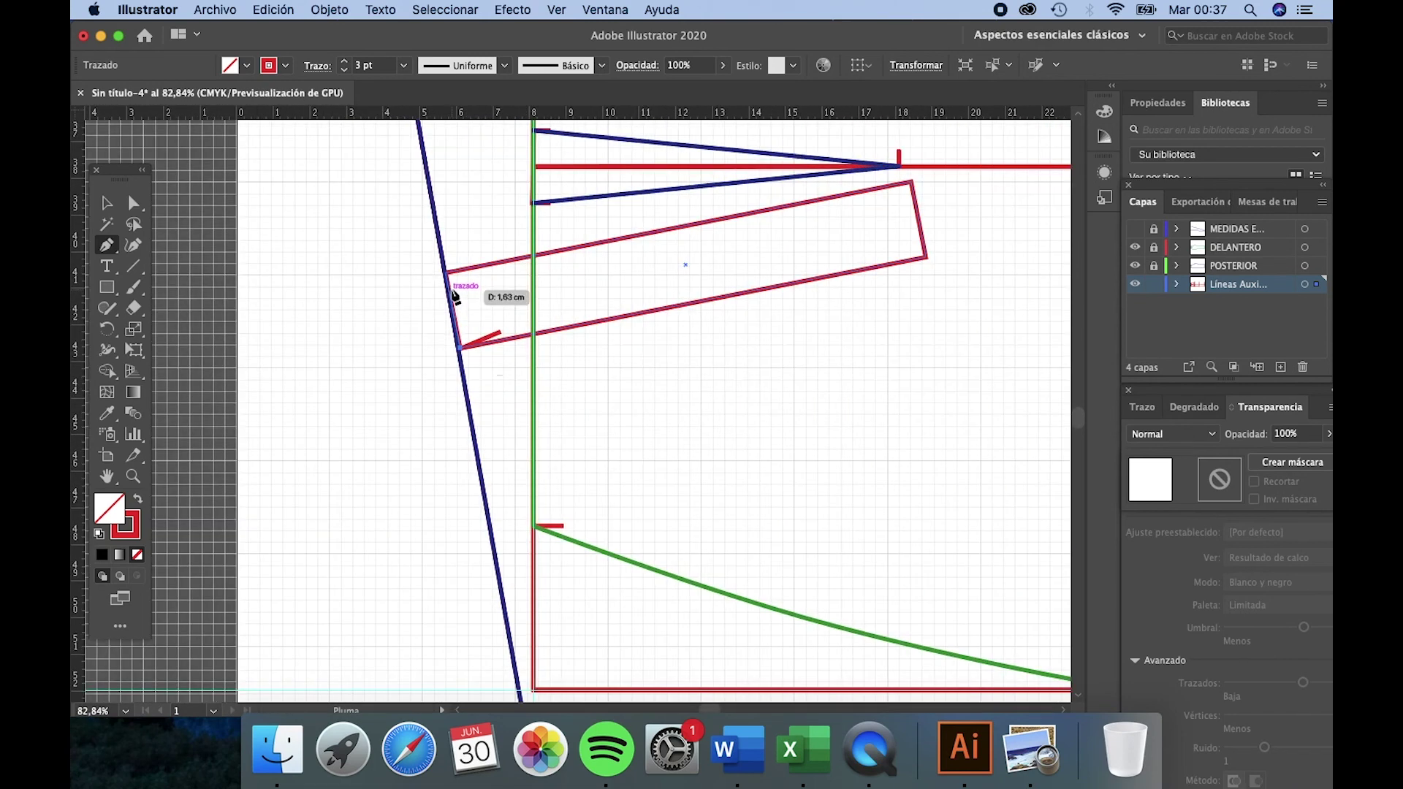
{"action": "left_click_drag", "start_coordinate": [451, 294], "coordinate": [468, 290]}
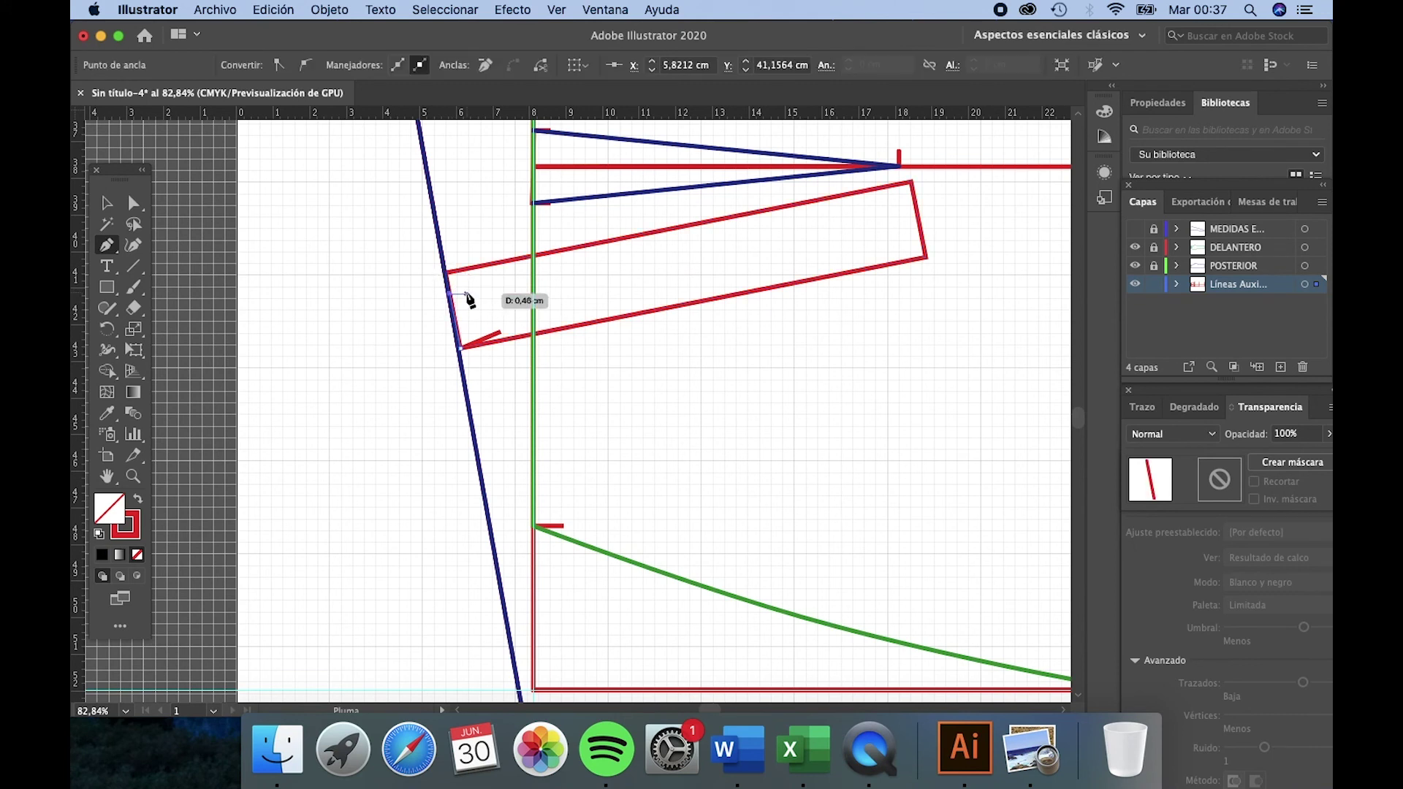
{"action": "key", "text": "v"}
{"action": "left_click", "coordinate": [429, 360]}
Step: Draw a red line from the waistline's midpoint 1,5 cm down along the back waistline, ending in a short inward tick
{"action": "left_click", "coordinate": [106, 249]}
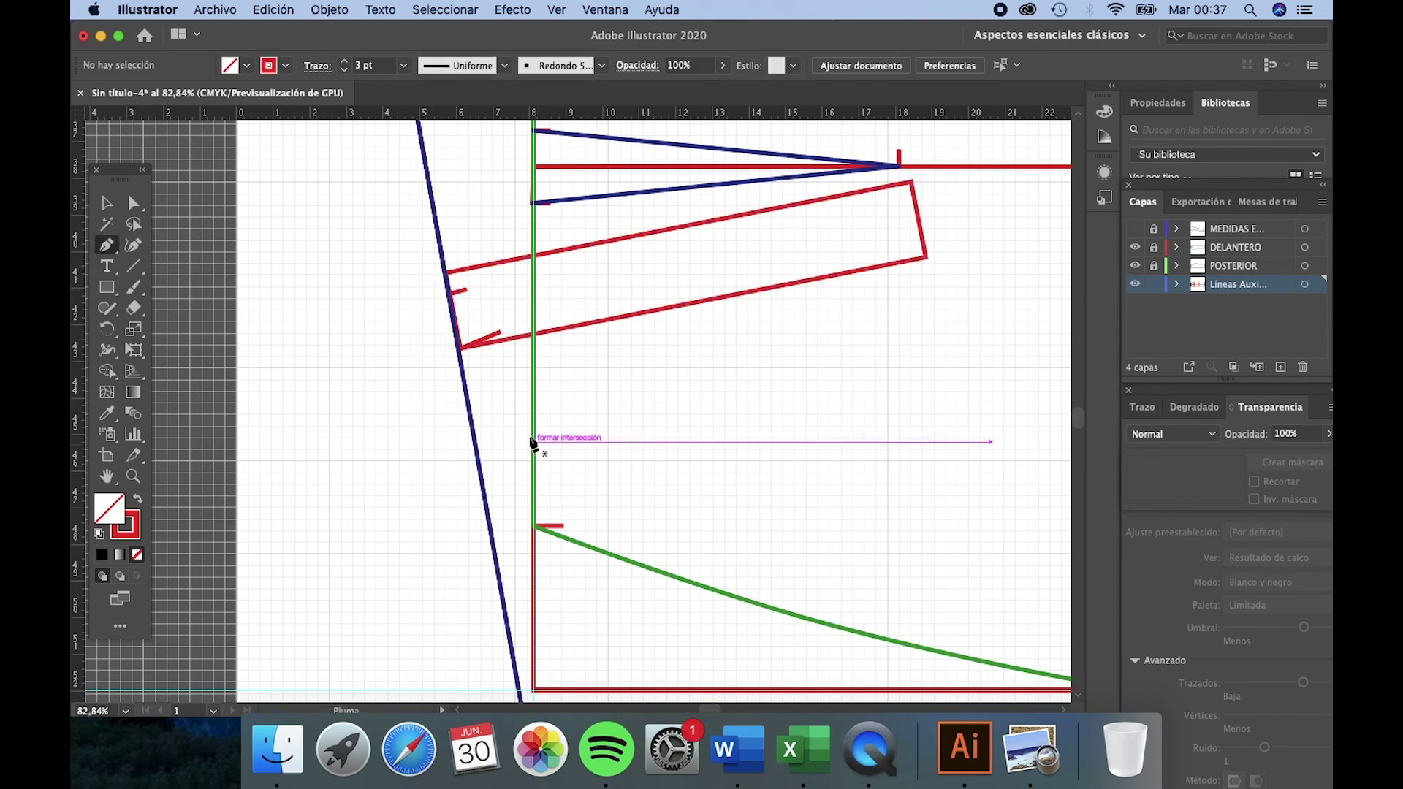
{"action": "left_click", "coordinate": [461, 349]}
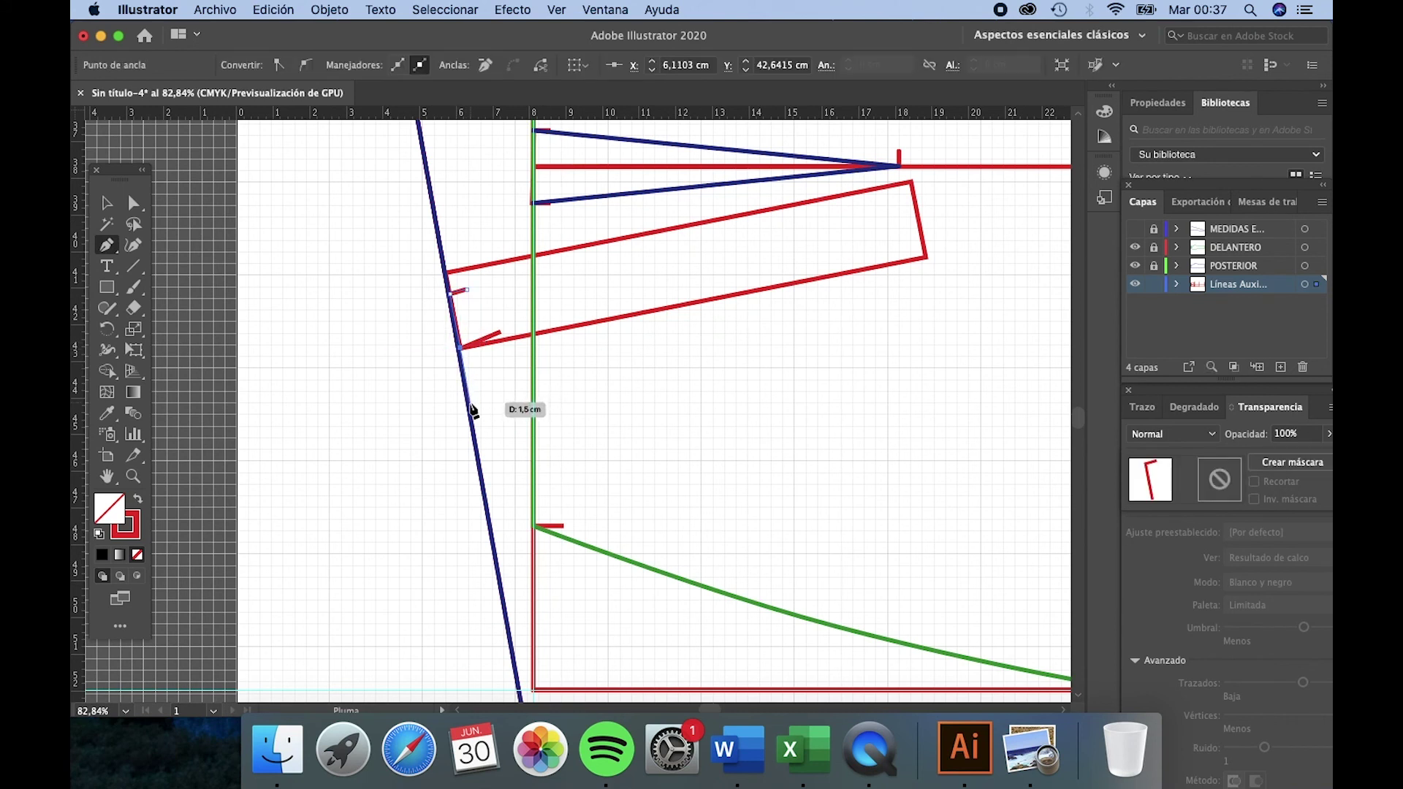
{"action": "left_click", "coordinate": [472, 403]}
{"action": "left_click", "coordinate": [485, 399]}
{"action": "key", "text": "v"}
{"action": "left_click", "coordinate": [368, 459]}
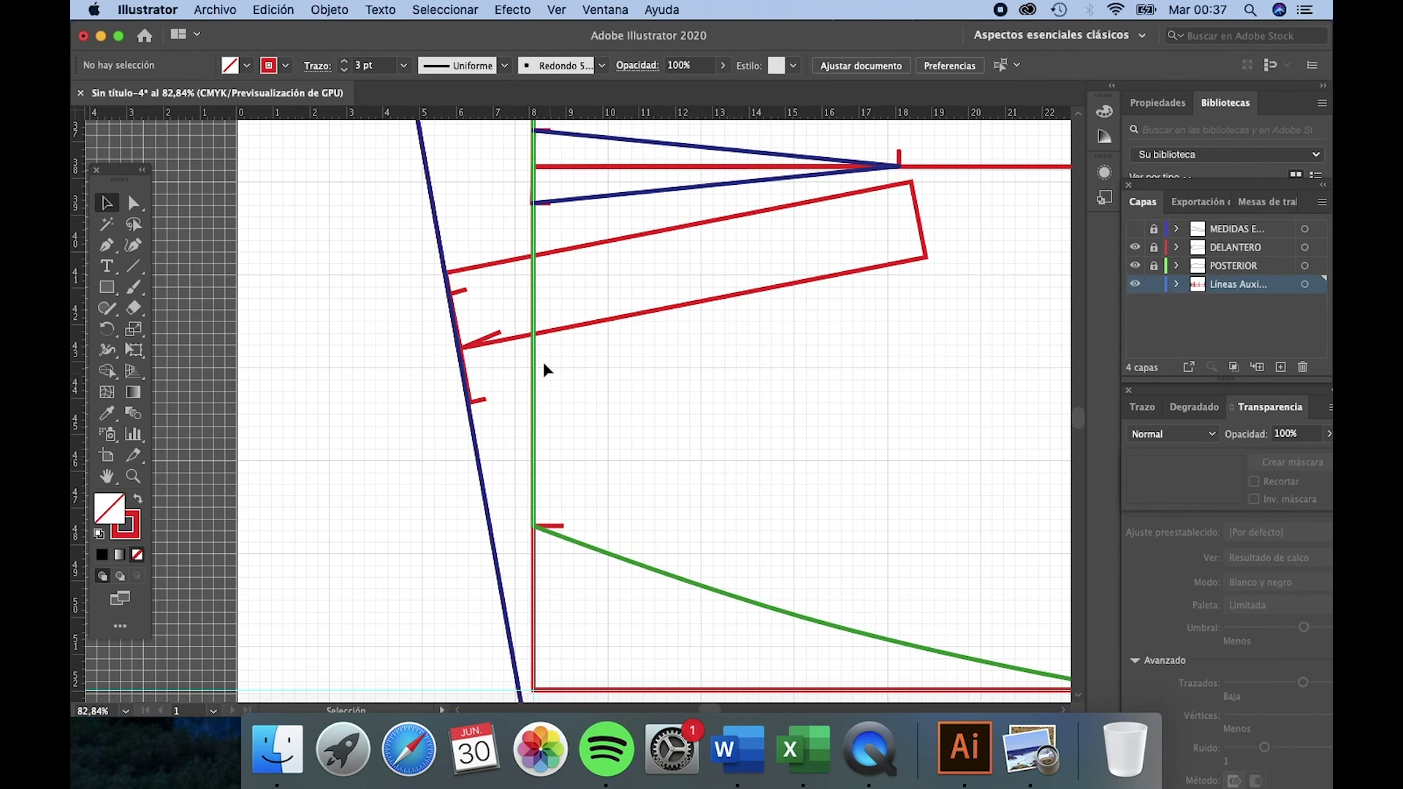
Step: Delete the older red guide line ending in the slanted midpoint tick, and lock the Líneas Auxi... layer
{"action": "left_click", "coordinate": [498, 337]}
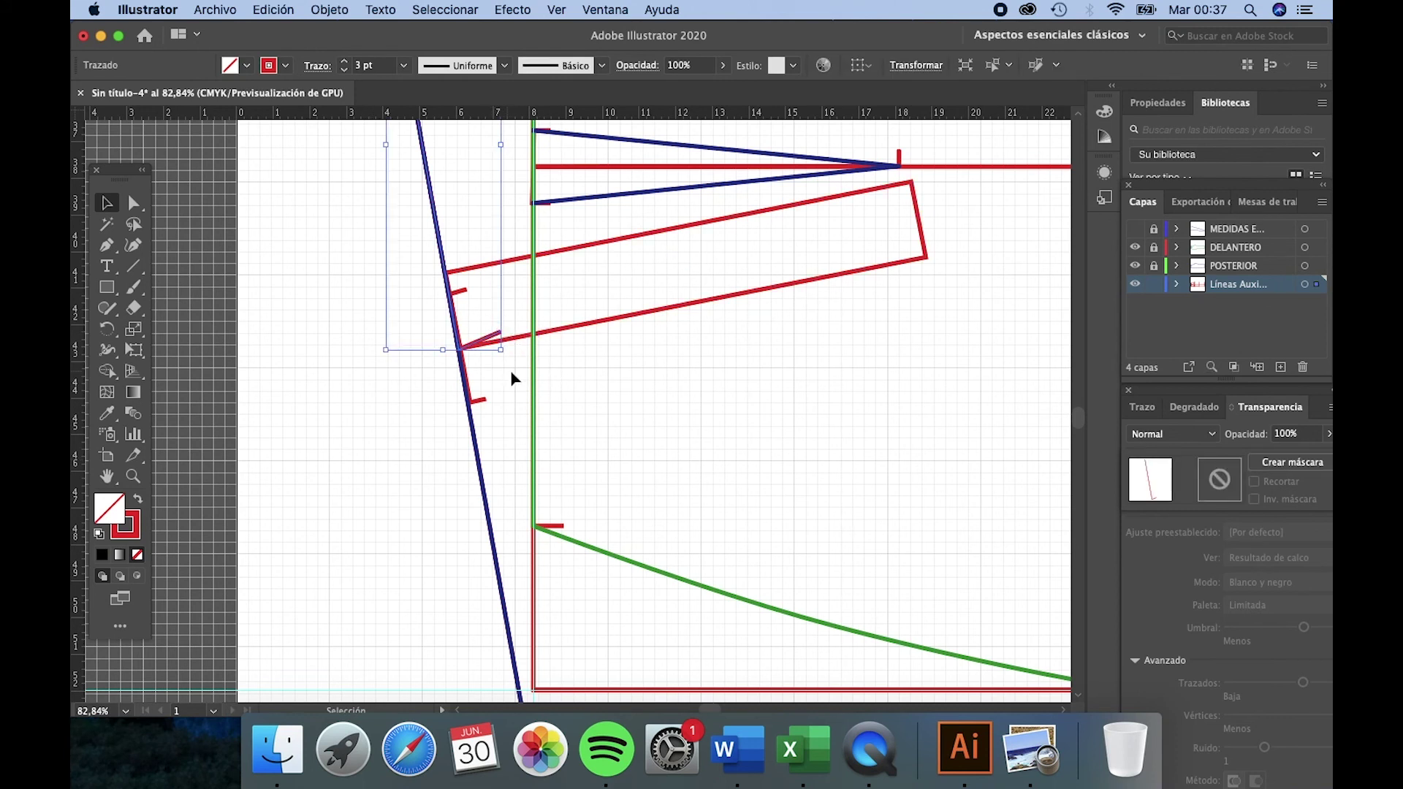
{"action": "key", "text": "Delete"}
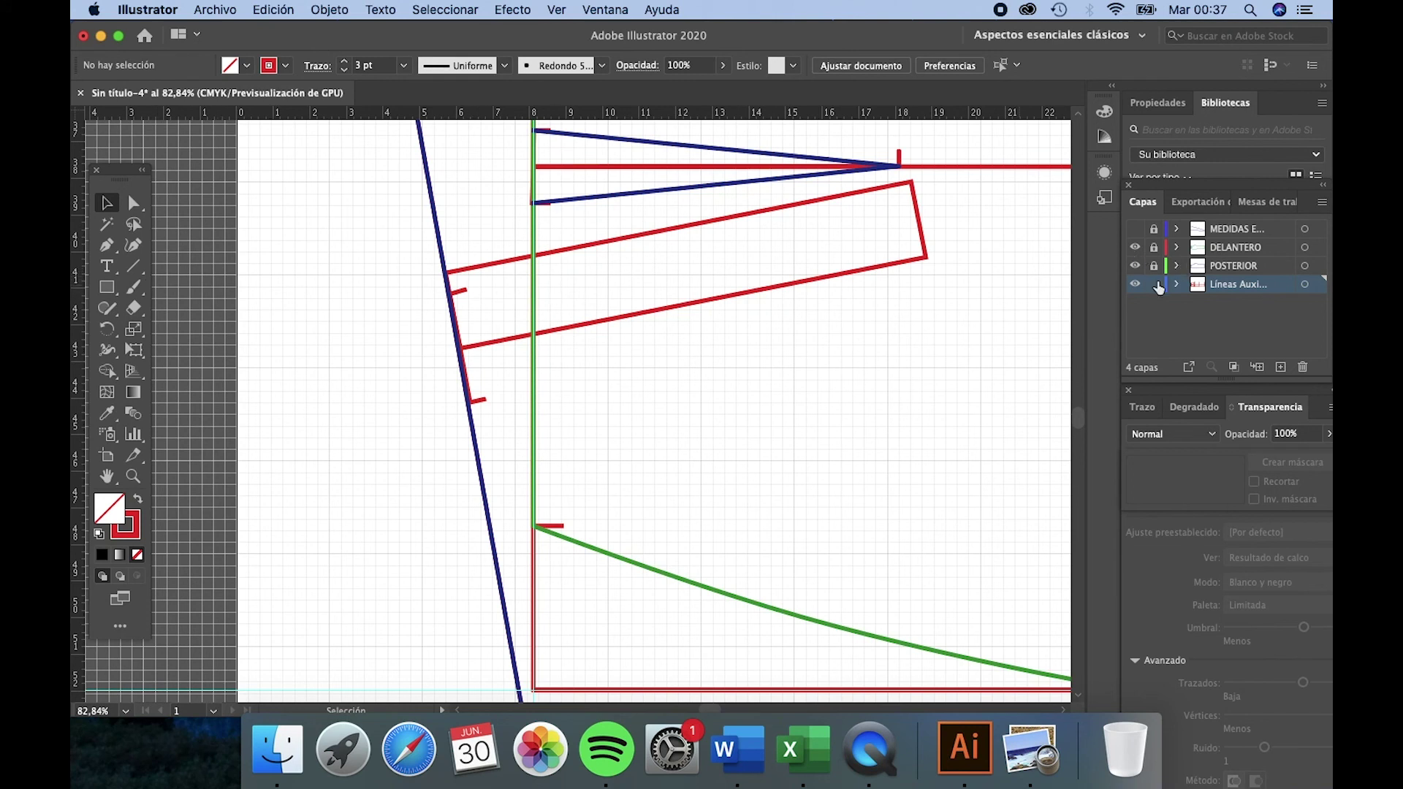
{"action": "left_click", "coordinate": [1154, 287]}
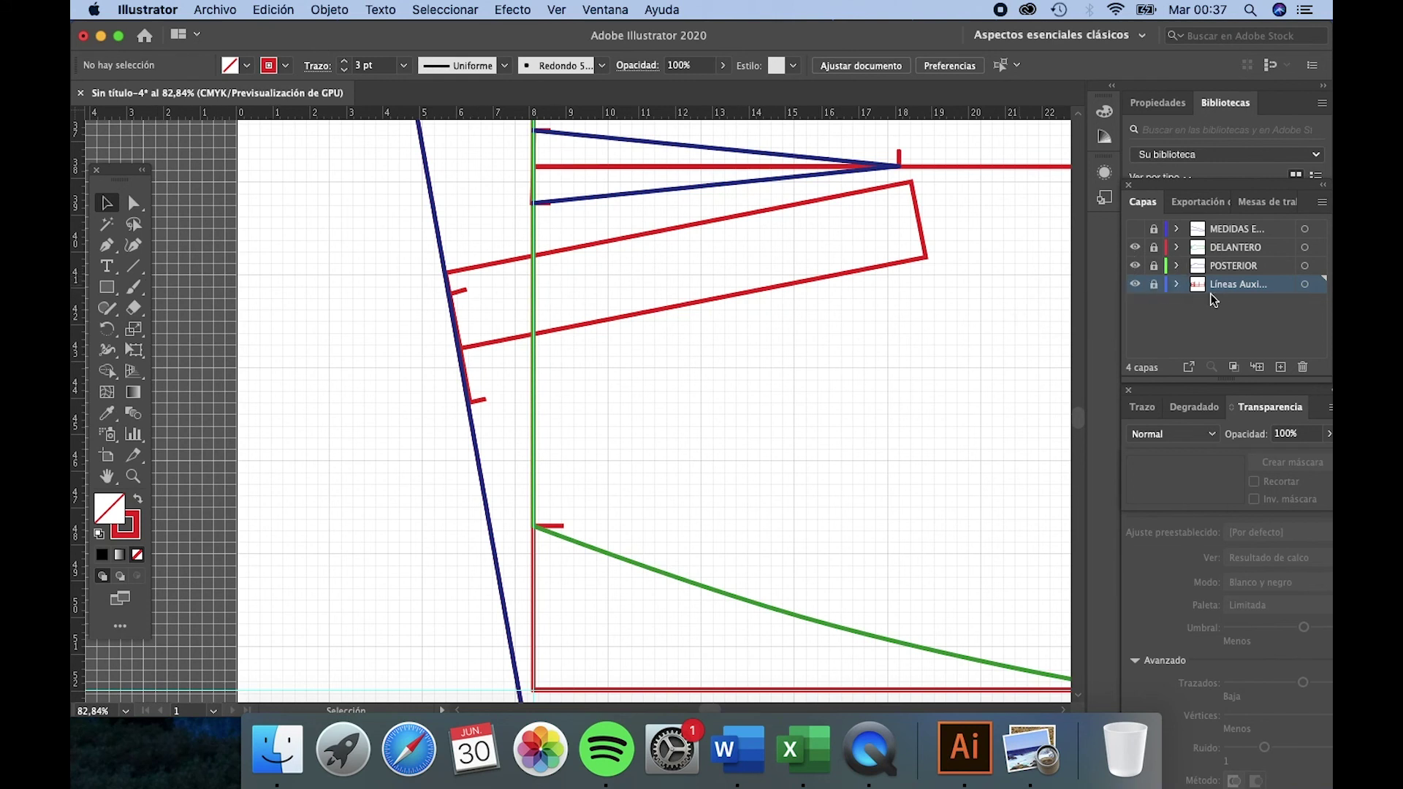
Step: On the POSTERIOR layer, draw the dark blue back dart from the upper tick to the guide rectangle's lower far corner and back to the lower tick
{"action": "left_click", "coordinate": [1240, 268]}
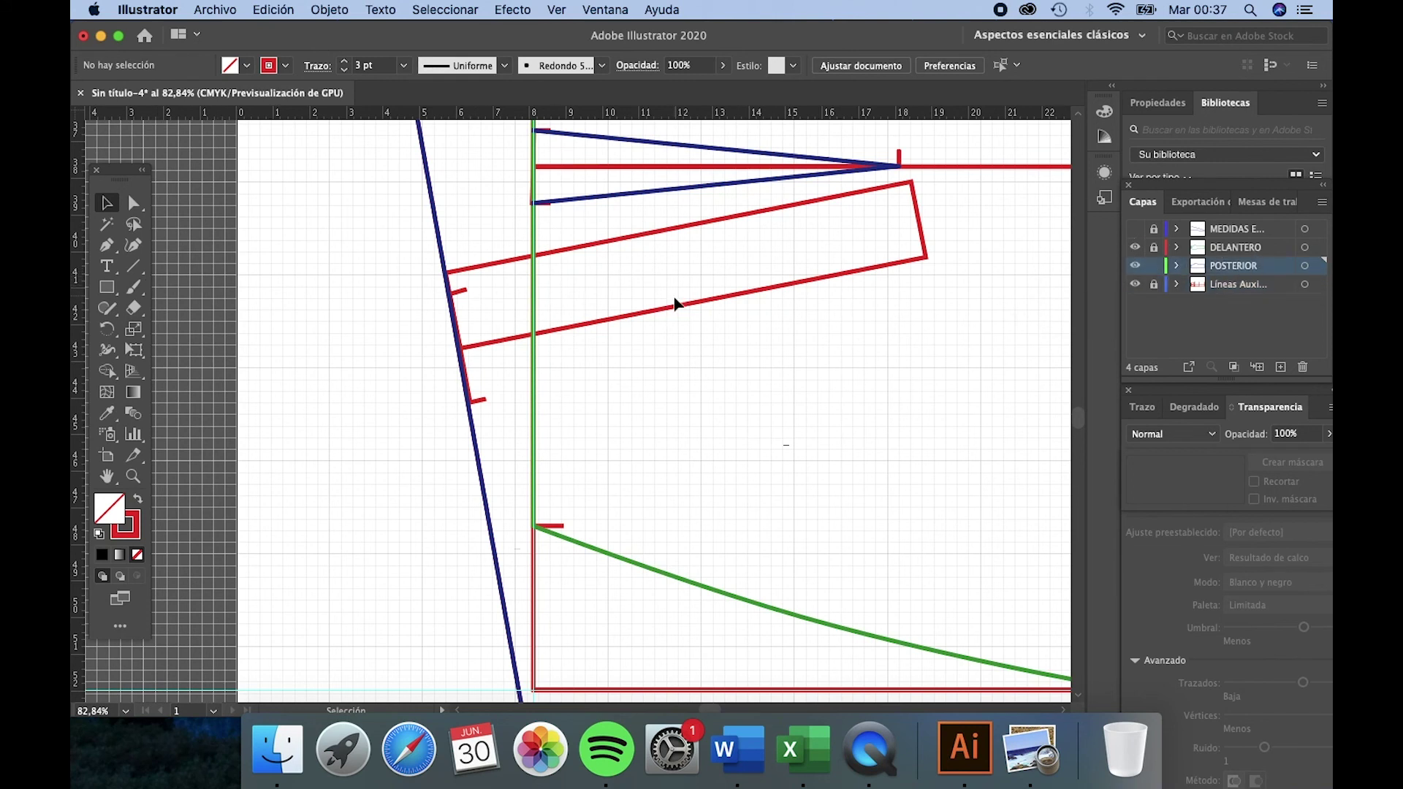
{"action": "left_click", "coordinate": [106, 245]}
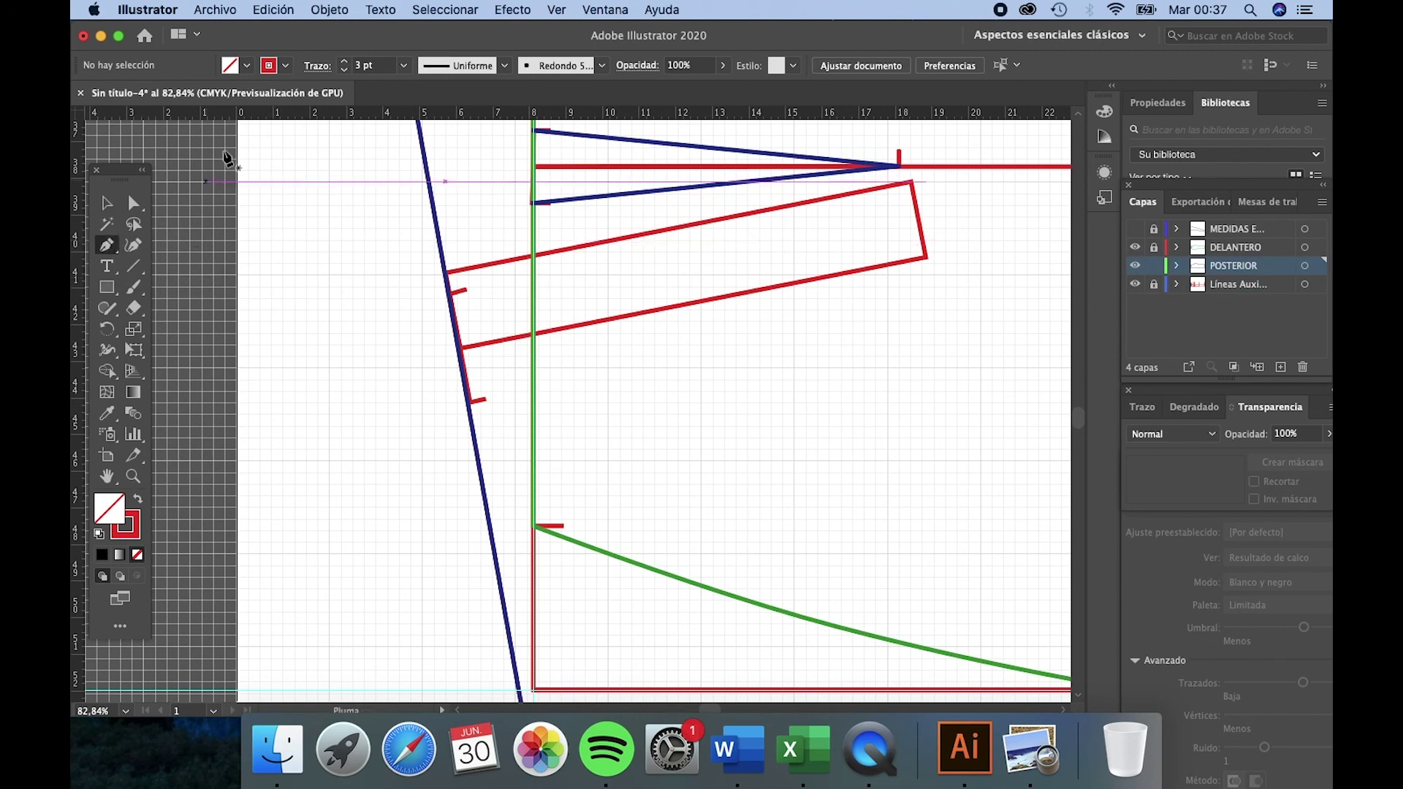
{"action": "left_click", "coordinate": [287, 67]}
{"action": "left_click", "coordinate": [160, 162]}
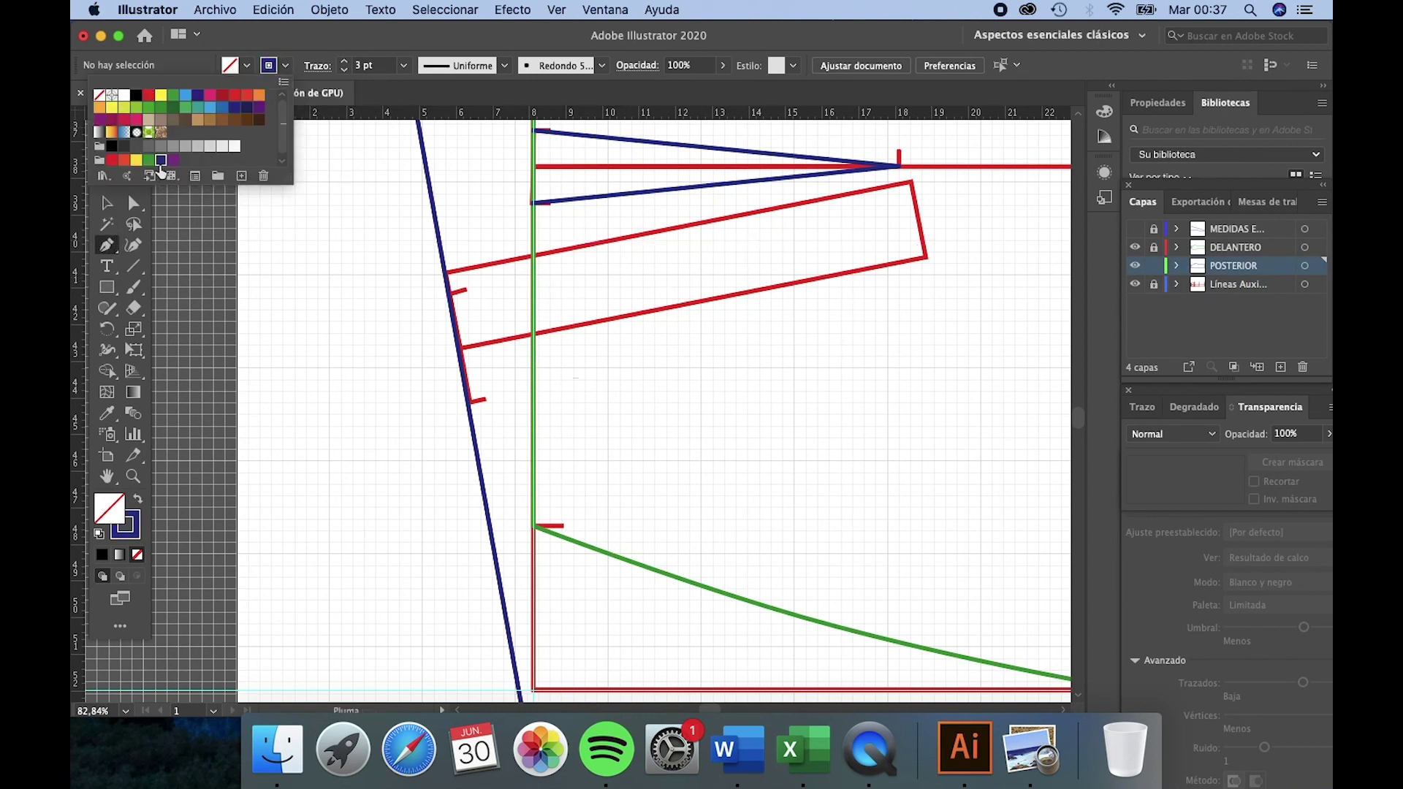
{"action": "left_click", "coordinate": [455, 290]}
{"action": "left_click", "coordinate": [456, 291]}
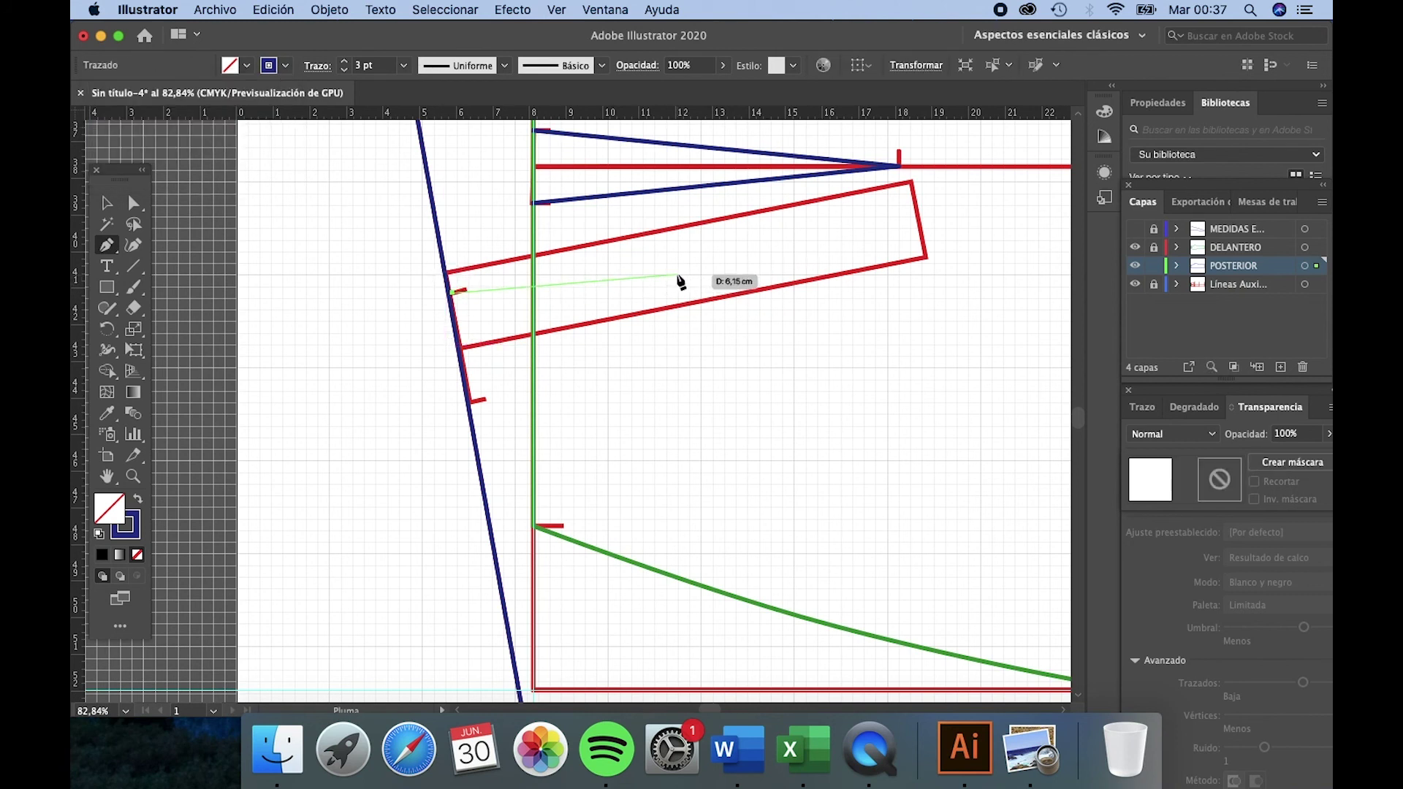
{"action": "left_click", "coordinate": [927, 257]}
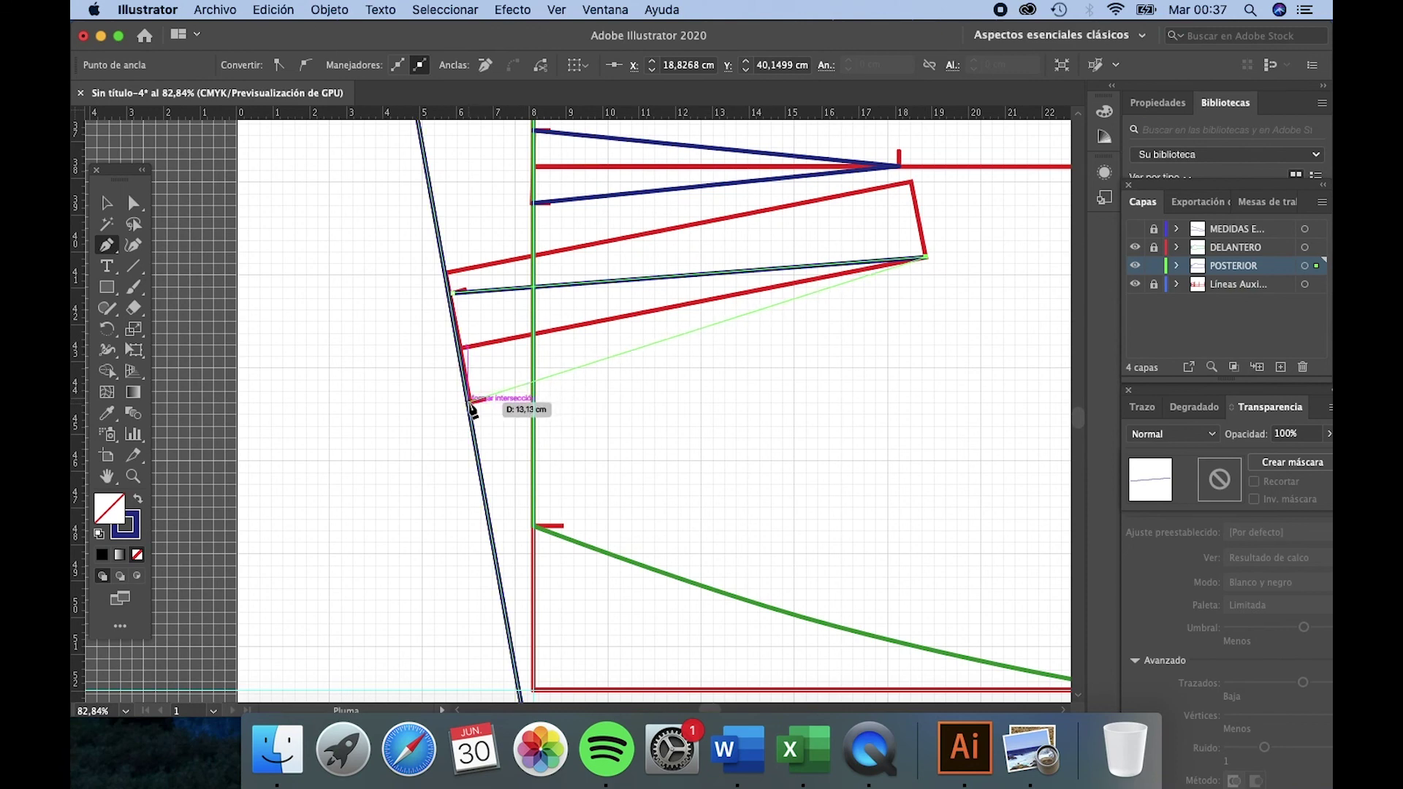
{"action": "left_click", "coordinate": [468, 402]}
{"action": "key", "text": "v"}
{"action": "left_click", "coordinate": [594, 411]}
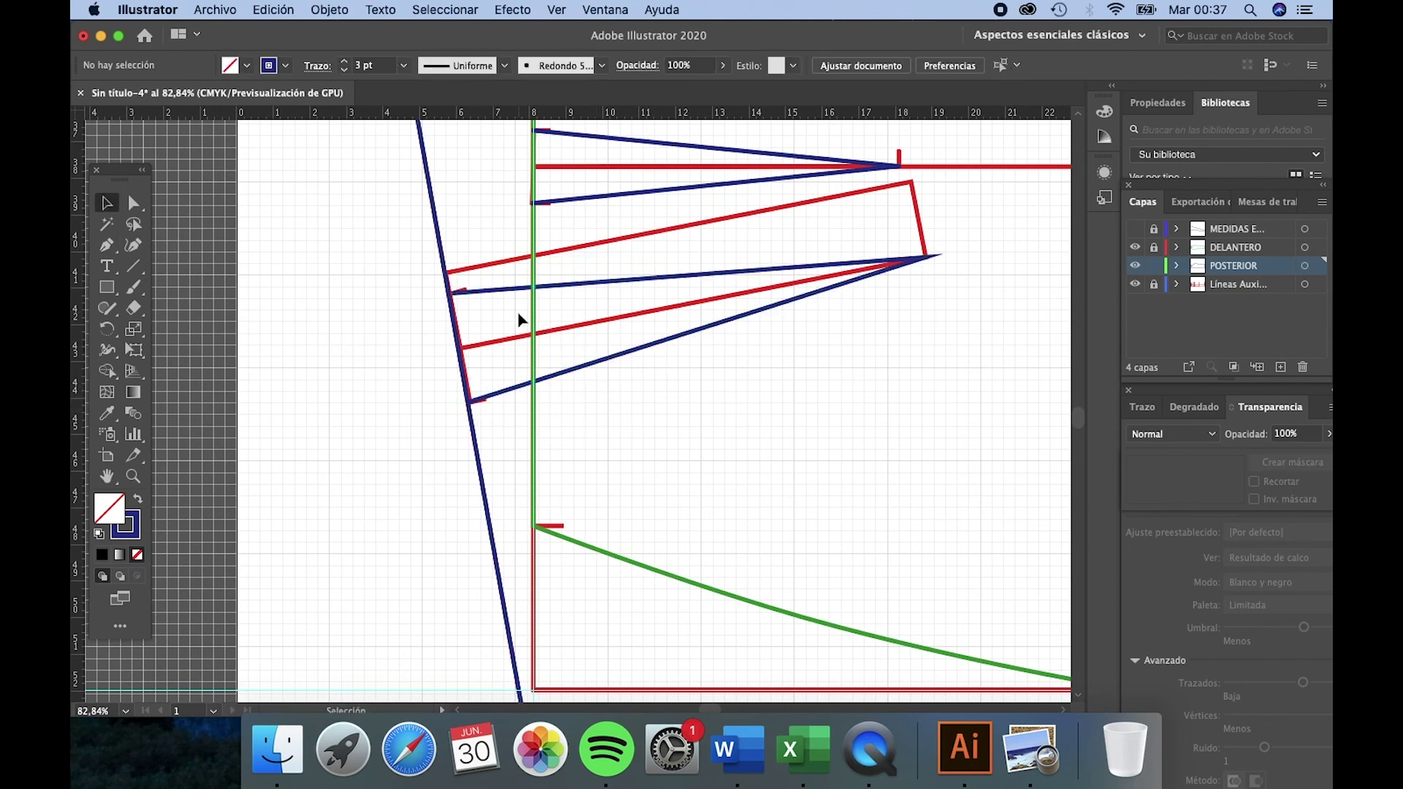
Step: Nudge the waistline end of the dart's upper leg slightly outward onto the back waistline
{"action": "scroll", "coordinate": [517, 309], "scroll_direction": "up", "scroll_amount": 5}
{"action": "key", "text": "super+apostrophe"}
{"action": "left_click", "coordinate": [381, 269]}
{"action": "key", "text": "a"}
{"action": "left_click_drag", "start_coordinate": [346, 267], "coordinate": [340, 269]}
{"action": "left_click", "coordinate": [295, 287]}
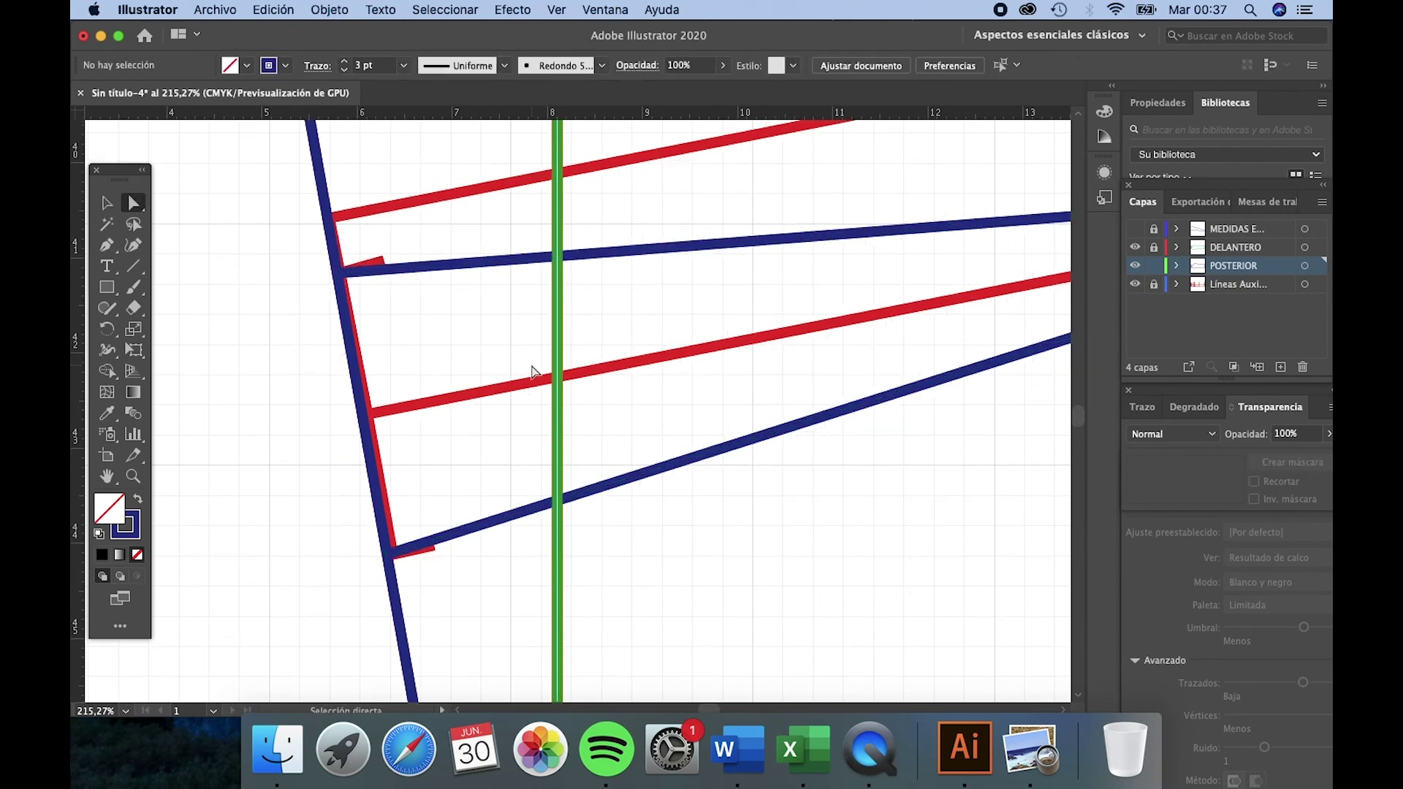
Step: Try converting the dart tip's anchor point to a smooth point, and undo the conversion
{"action": "scroll", "coordinate": [535, 352], "scroll_direction": "down", "scroll_amount": 4}
{"action": "mouse_move", "coordinate": [1007, 279]}
{"action": "left_mouse_down"}
{"action": "mouse_move", "coordinate": [989, 284]}
{"action": "mouse_move", "coordinate": [1008, 279]}
{"action": "left_mouse_up"}
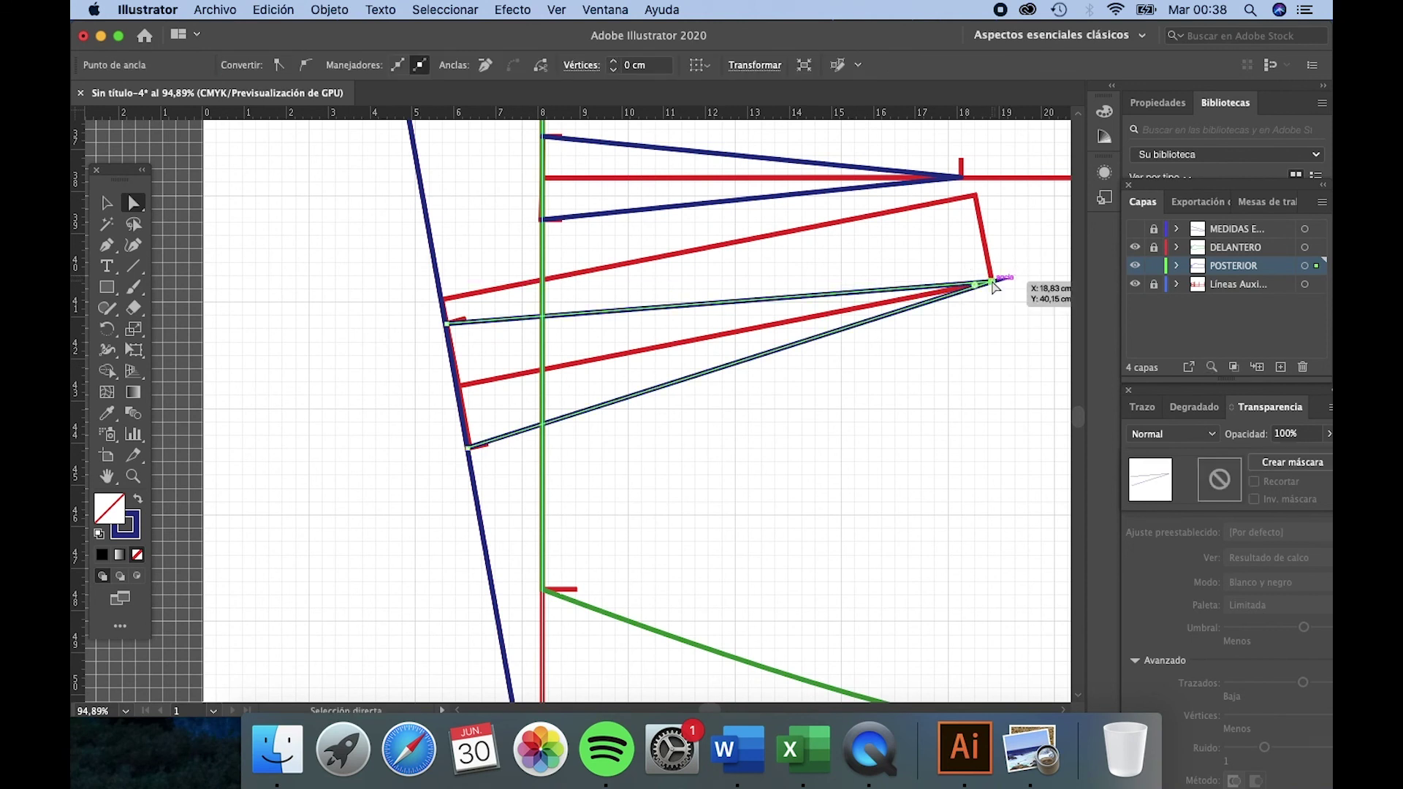
{"action": "left_click", "coordinate": [105, 203]}
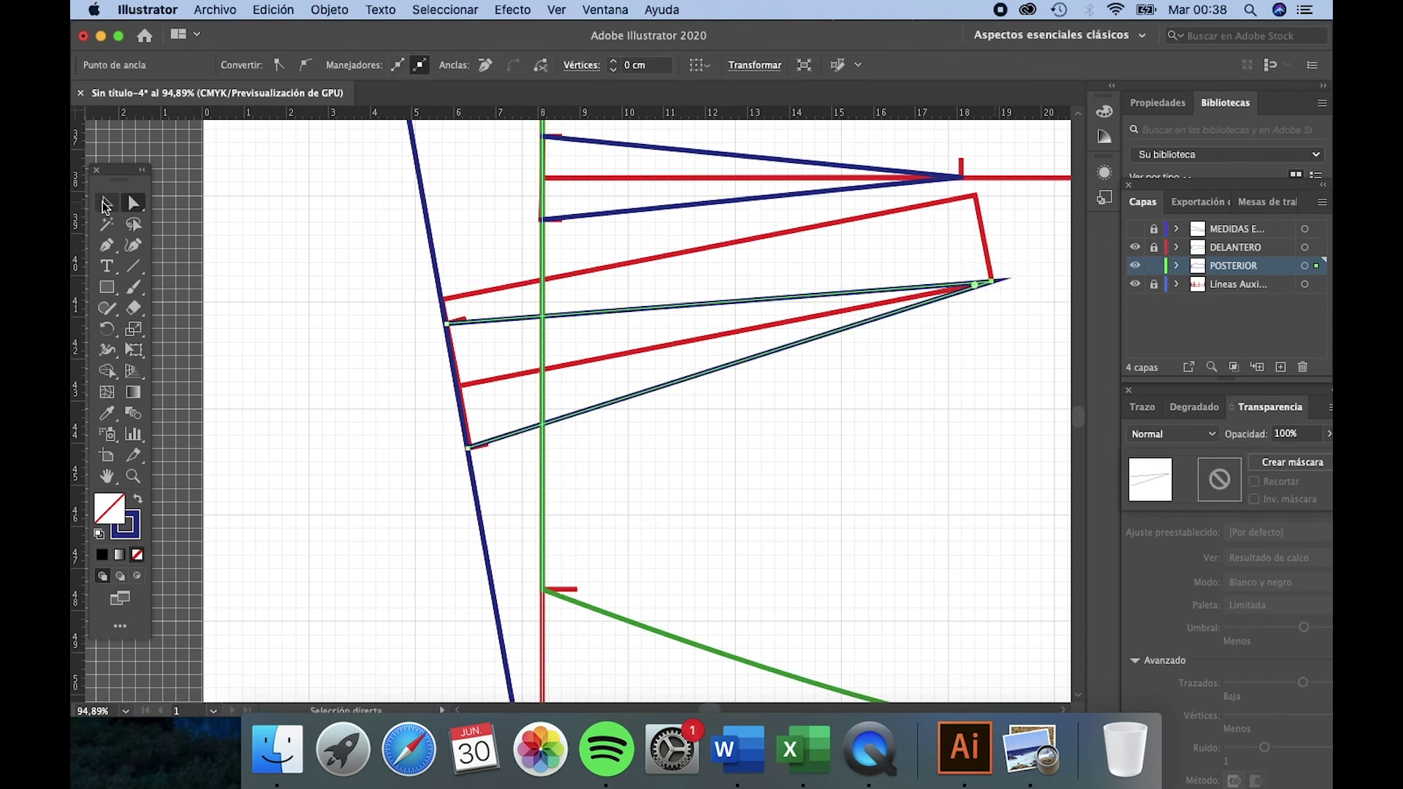
{"action": "left_click", "coordinate": [1027, 359]}
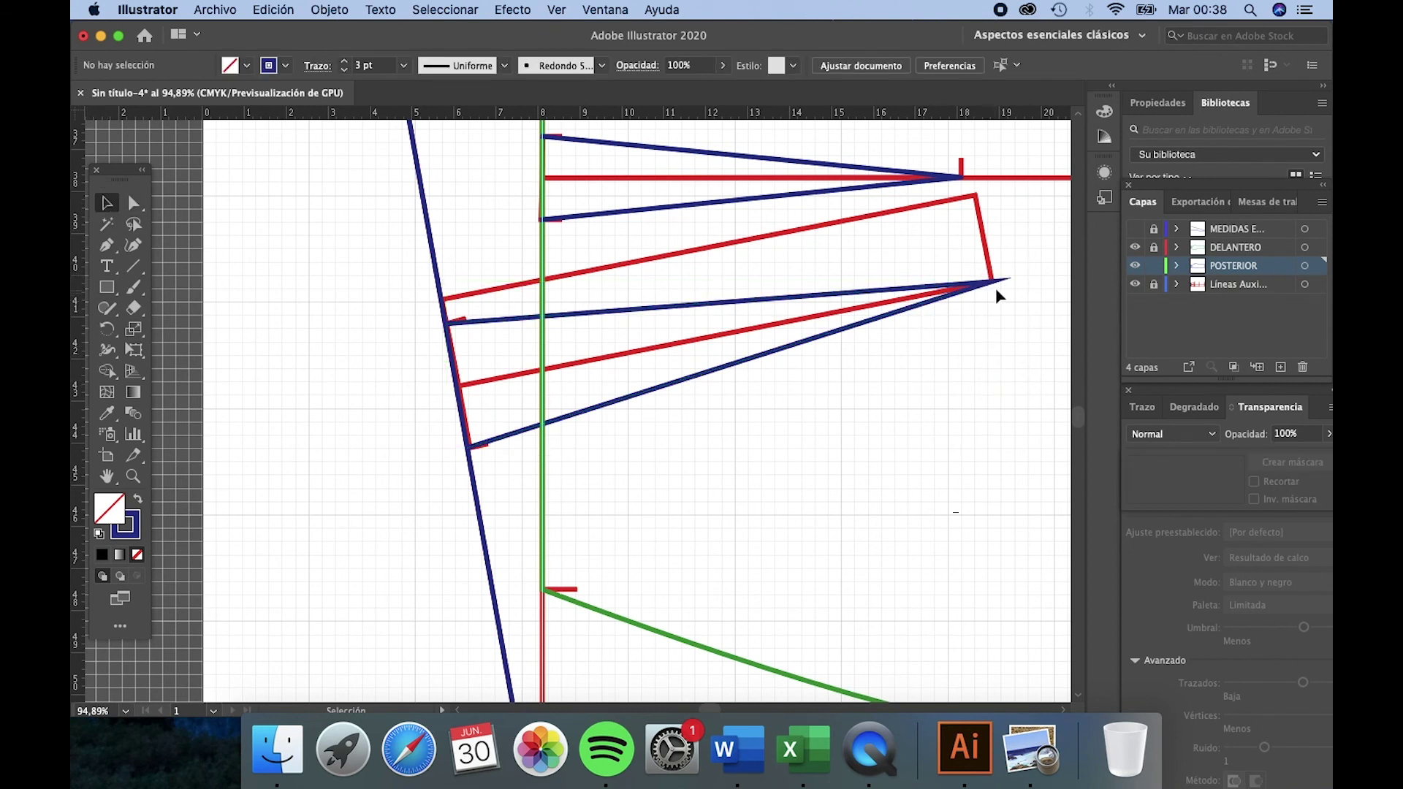
{"action": "left_click", "coordinate": [993, 283]}
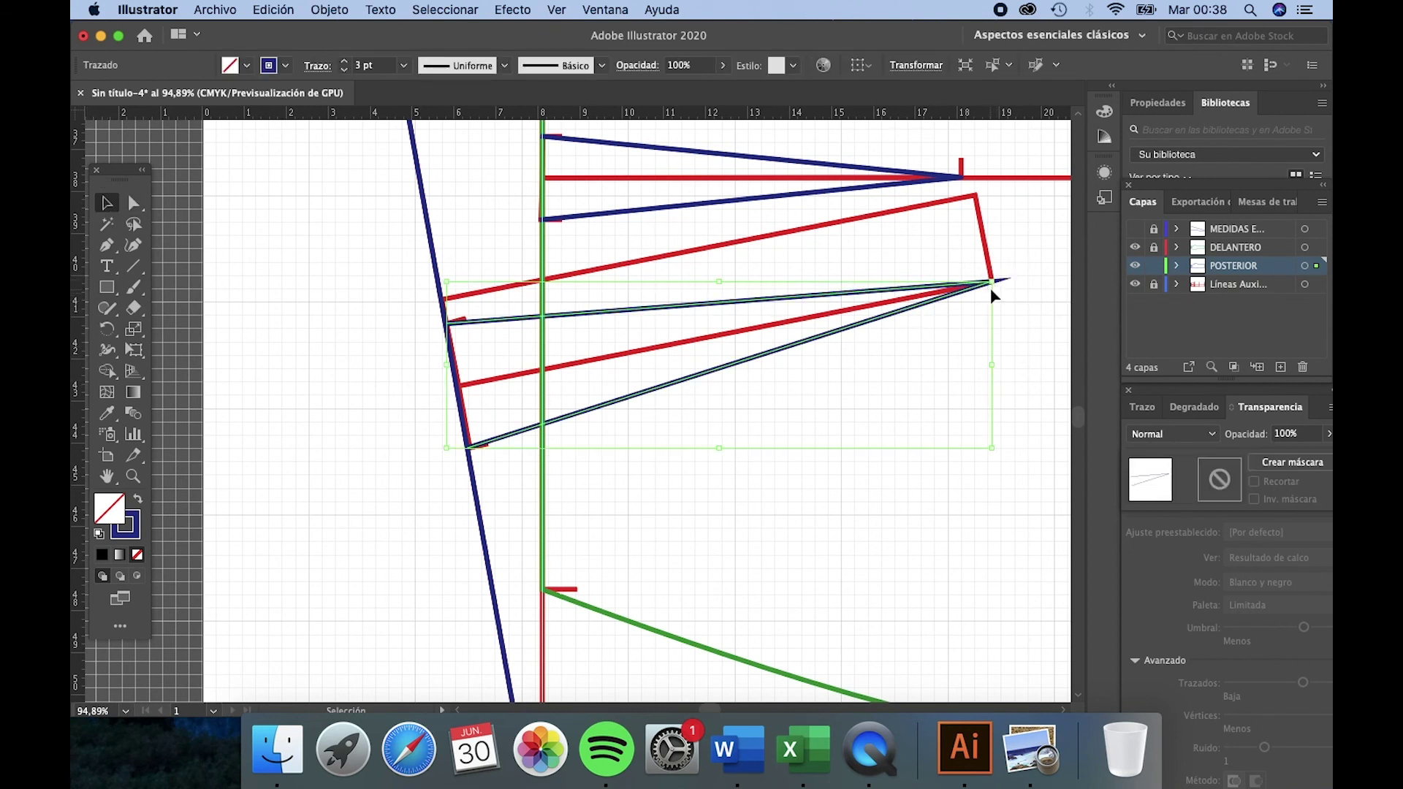
{"action": "left_click", "coordinate": [135, 205]}
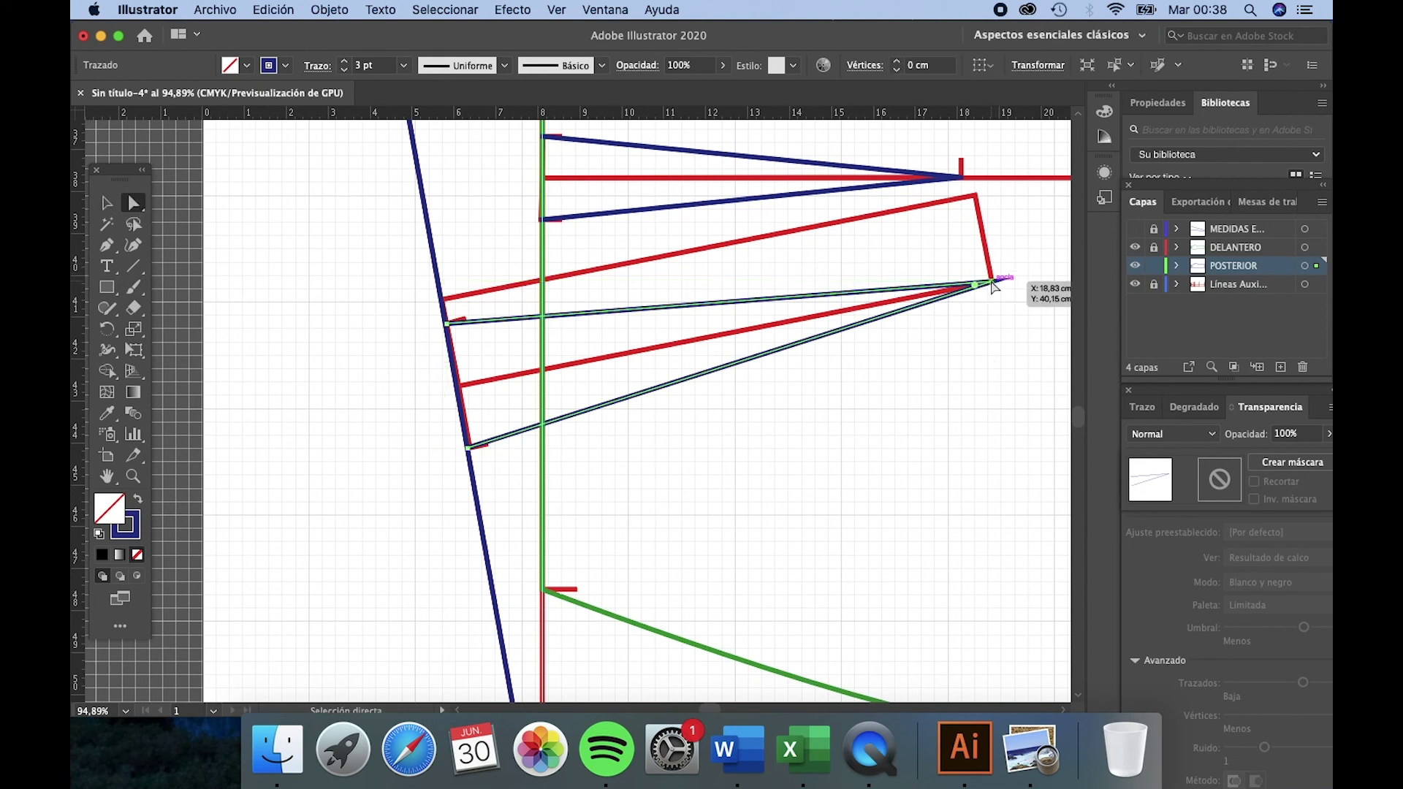
{"action": "left_click", "coordinate": [991, 283]}
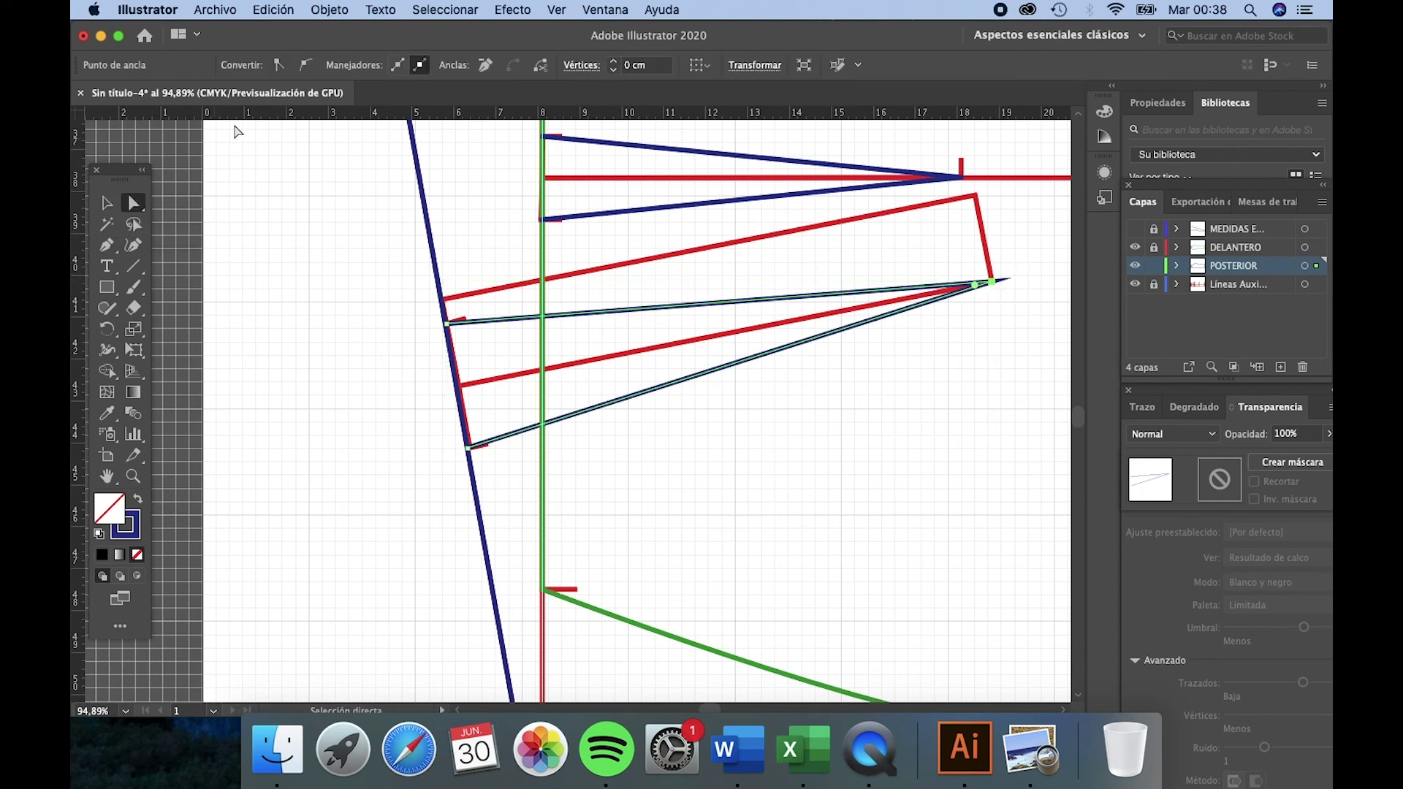
{"action": "left_click", "coordinate": [306, 65]}
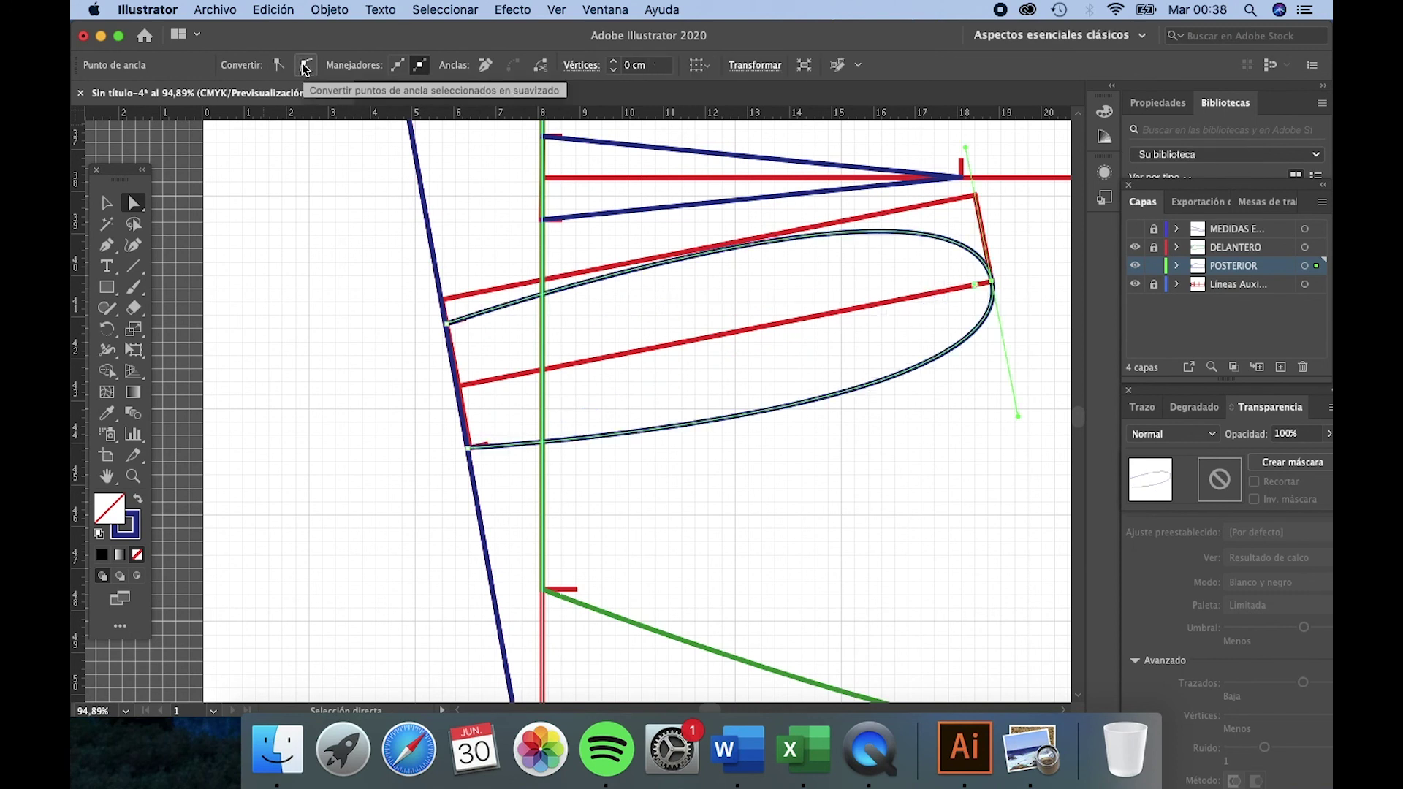
{"action": "key", "text": "super+z"}
Step: Give the back dart's stroke a round cap and round corner joins
{"action": "left_click", "coordinate": [106, 202]}
{"action": "left_click", "coordinate": [236, 248]}
{"action": "left_click", "coordinate": [988, 282]}
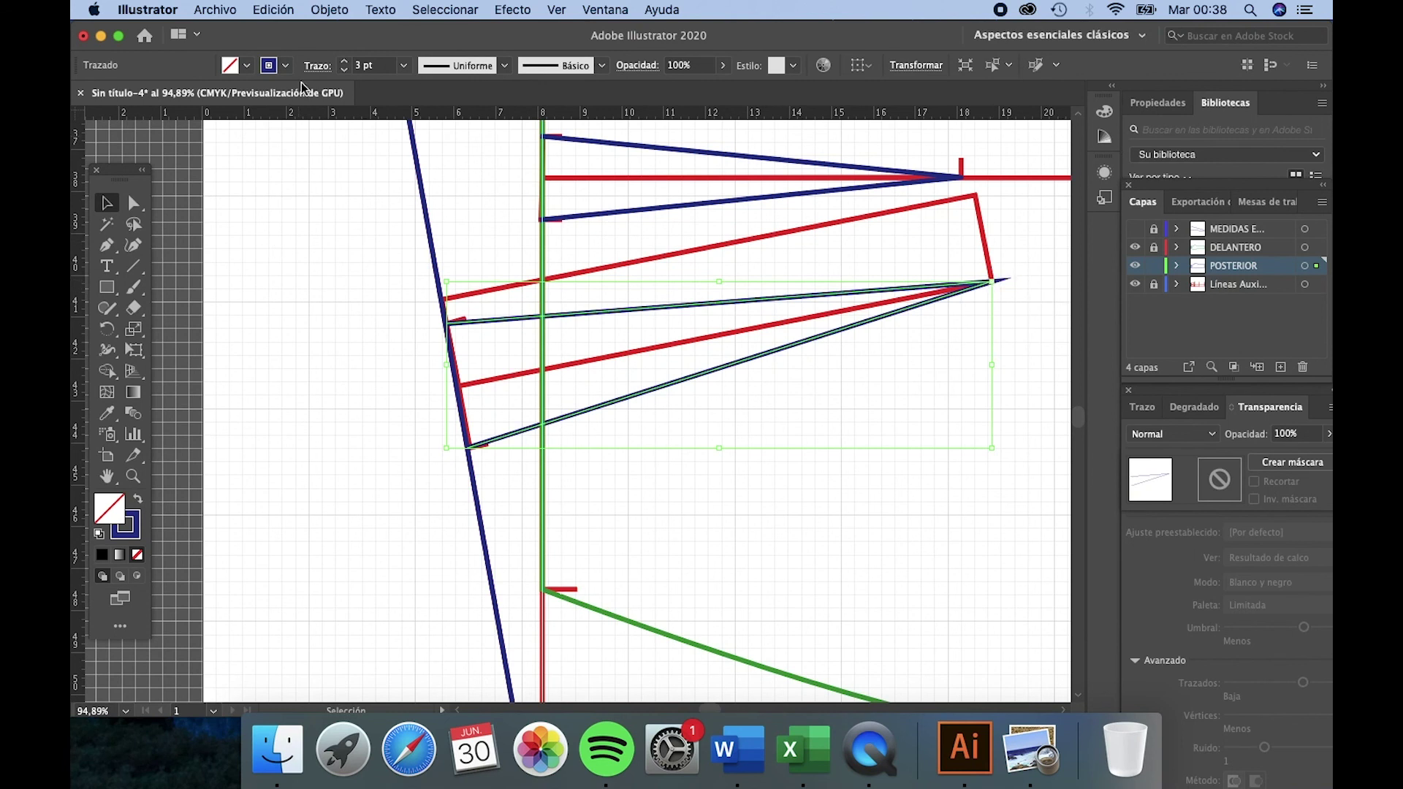
{"action": "left_click", "coordinate": [319, 67]}
{"action": "left_click", "coordinate": [215, 111]}
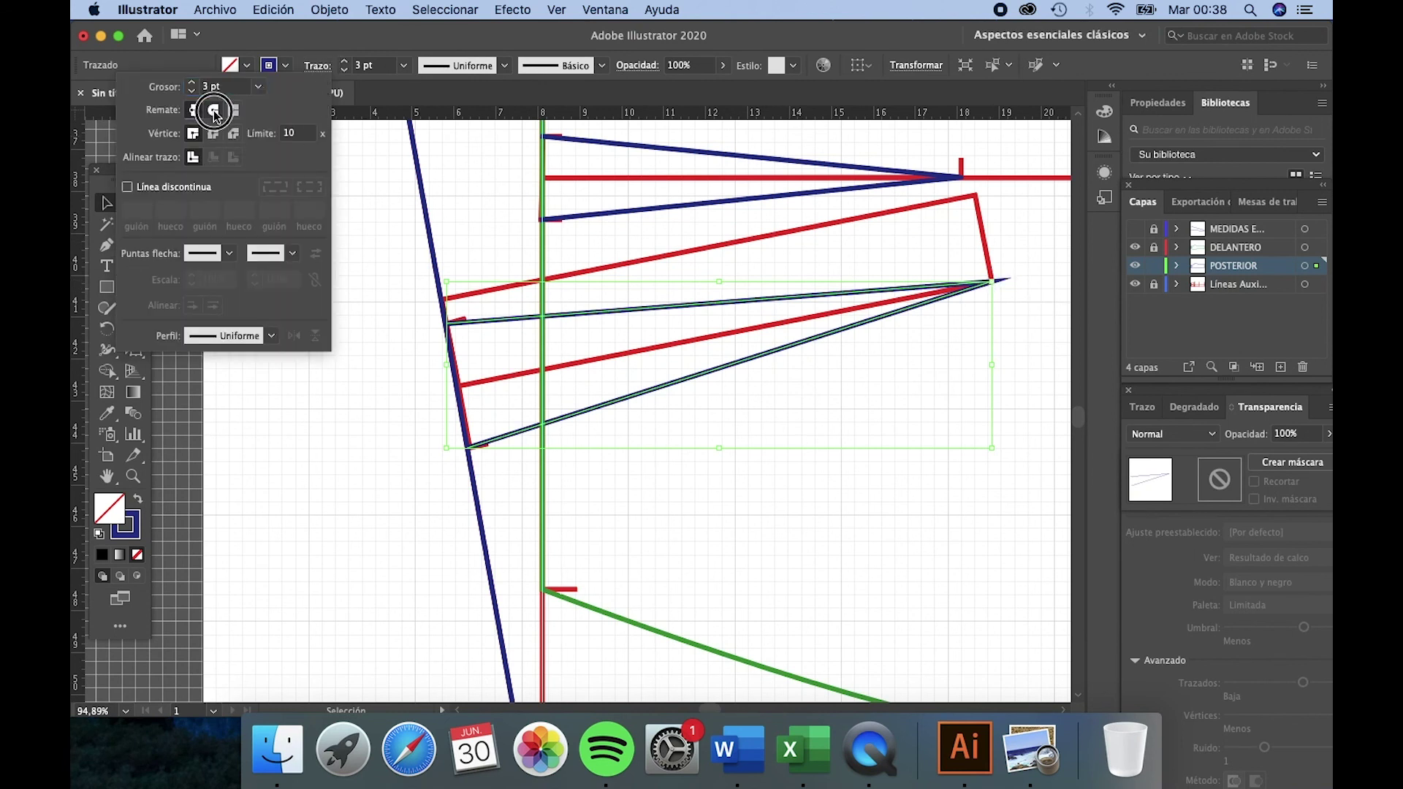
{"action": "left_click", "coordinate": [215, 133]}
{"action": "left_click", "coordinate": [1033, 300]}
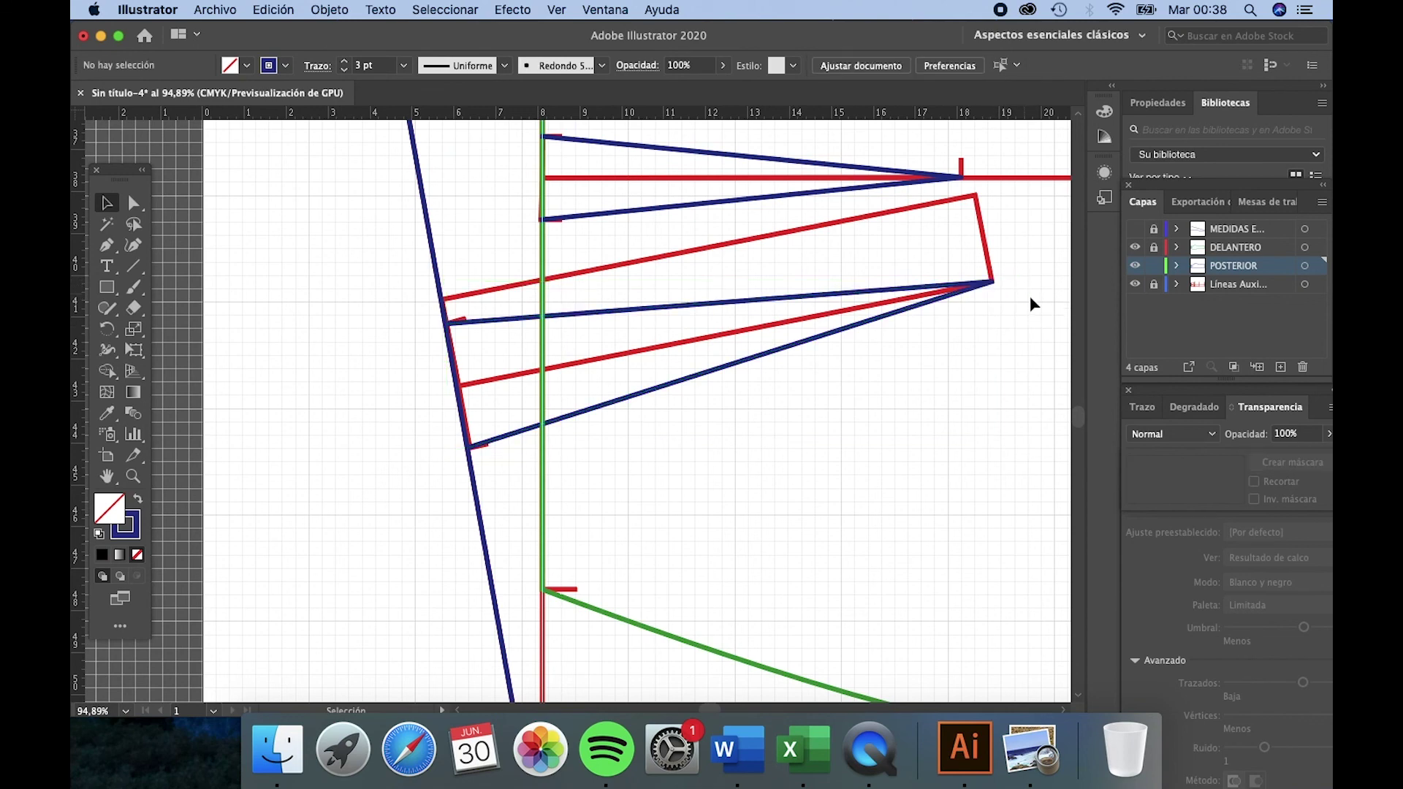
Step: Lock the POSTERIOR layer, and unlock the Líneas Auxi... layer and make it active
{"action": "key", "text": "z"}
{"action": "left_click", "coordinate": [912, 384], "text": "alt"}
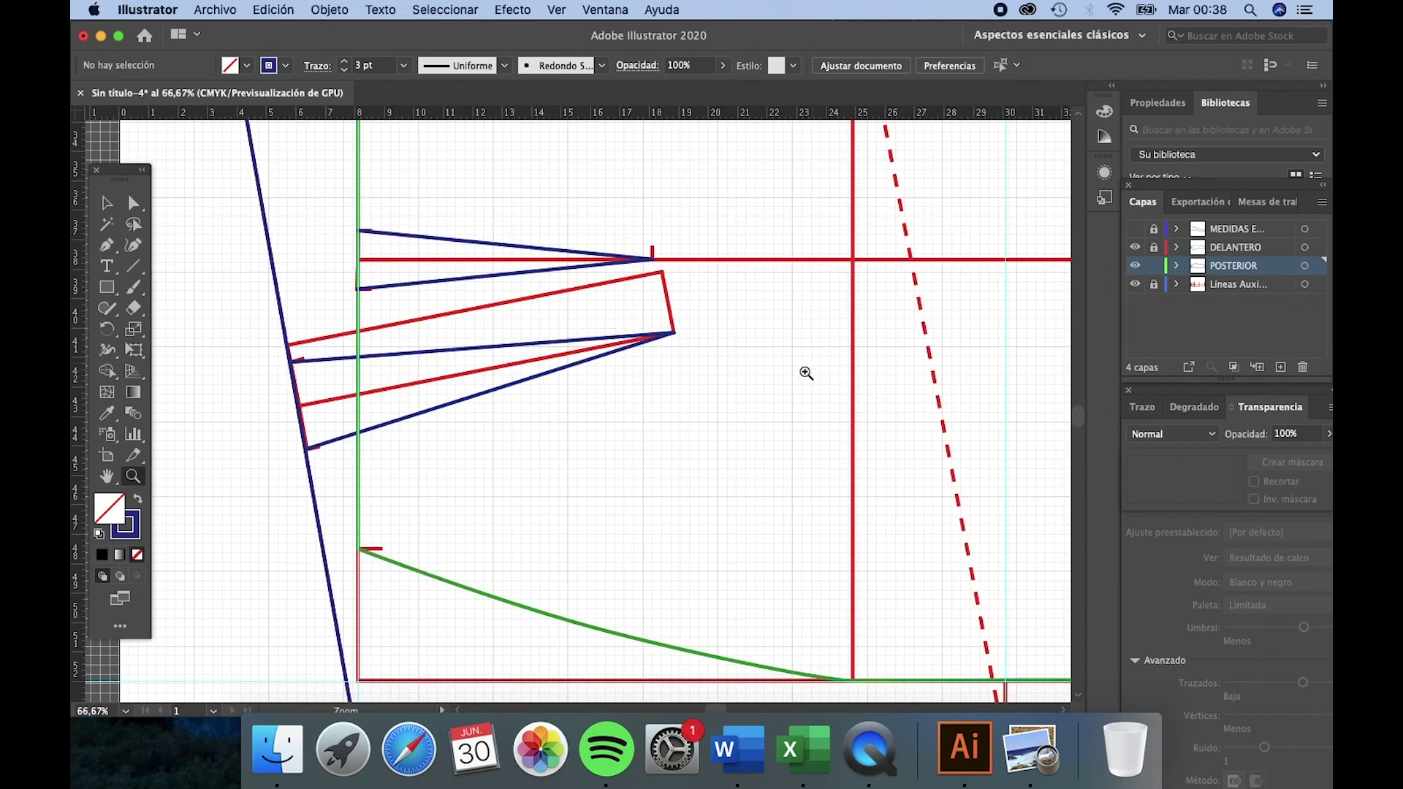
{"action": "left_click", "coordinate": [1154, 266]}
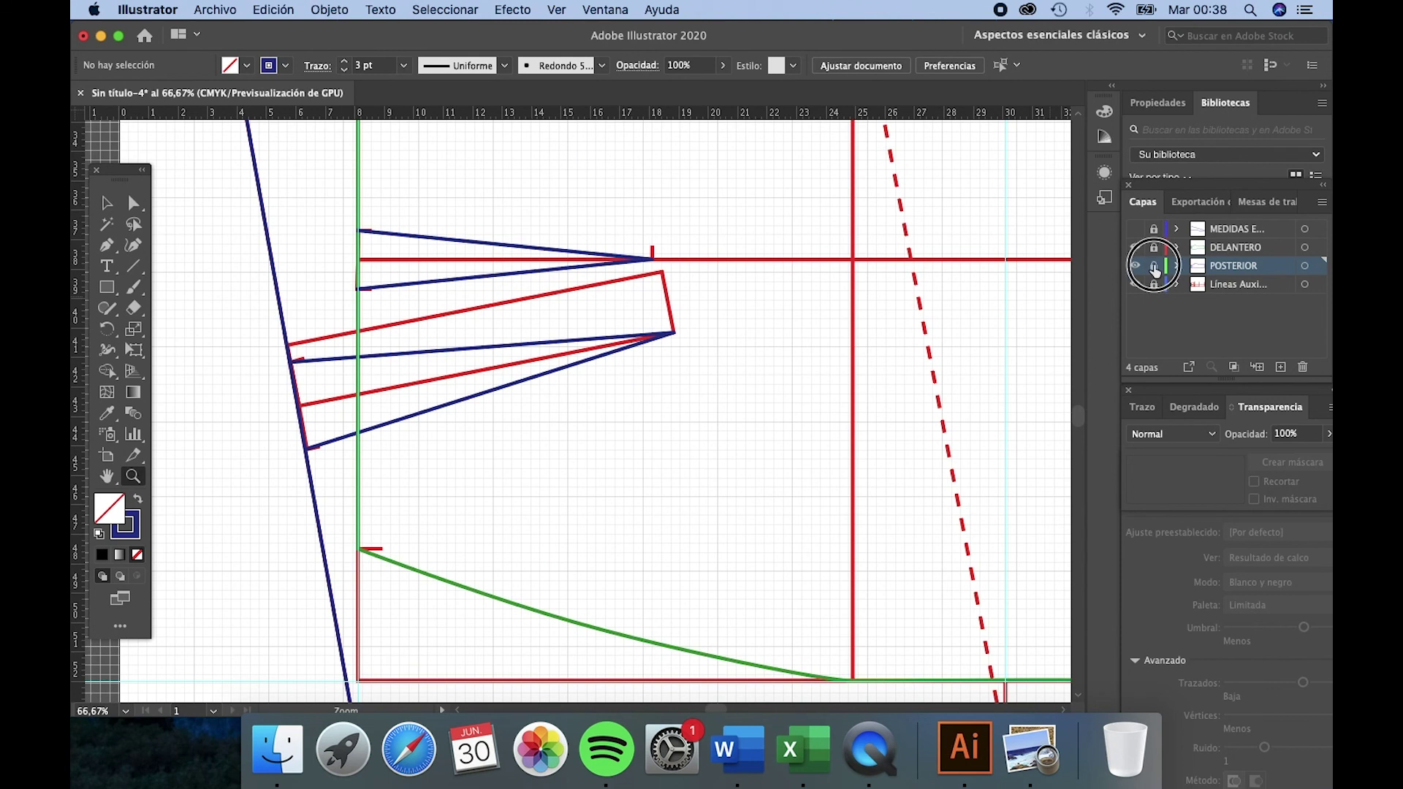
{"action": "left_click", "coordinate": [1154, 284]}
{"action": "left_click", "coordinate": [1242, 285]}
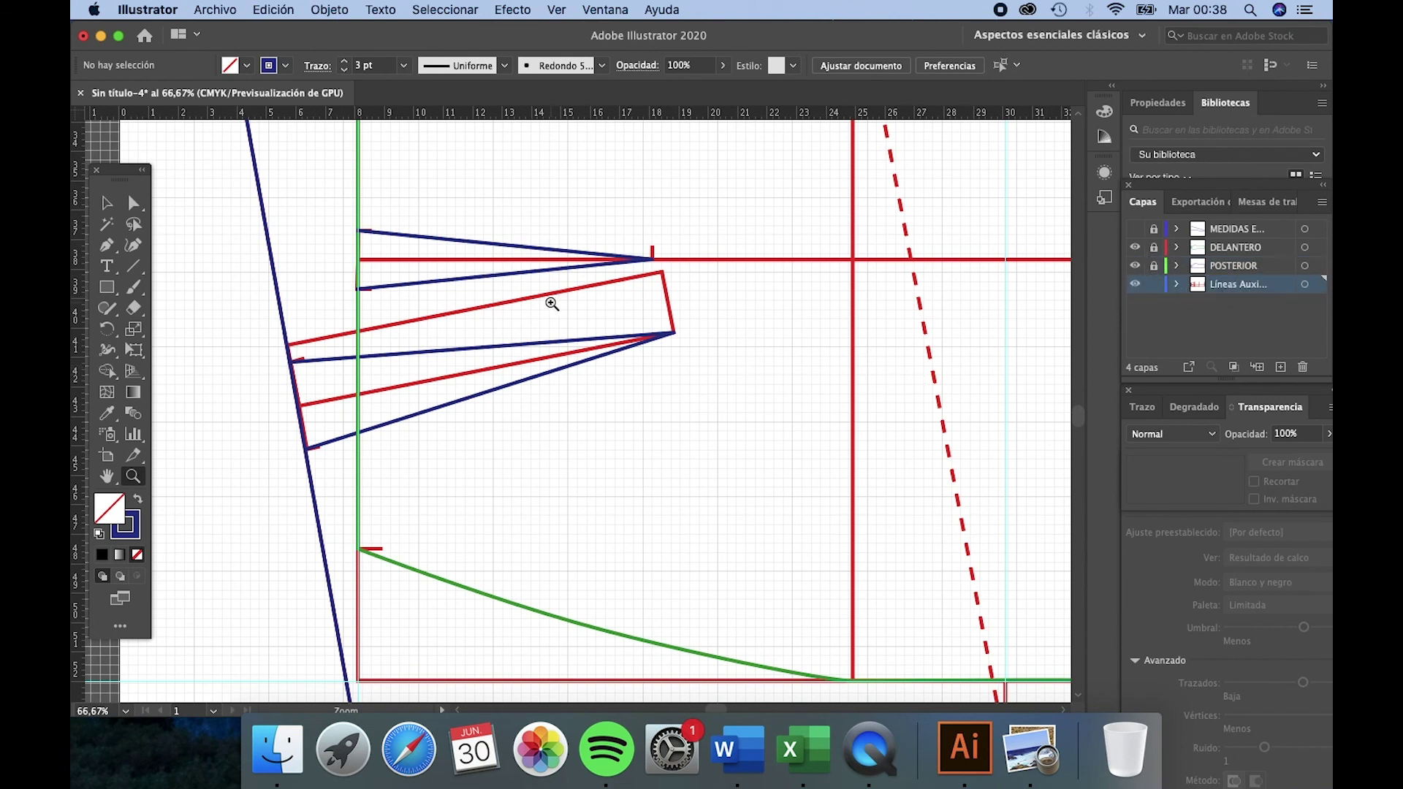
Step: Delete the red guide rectangle and the red tick guides along the back waistline at the dart
{"action": "left_click", "coordinate": [106, 203]}
{"action": "left_click", "coordinate": [520, 301]}
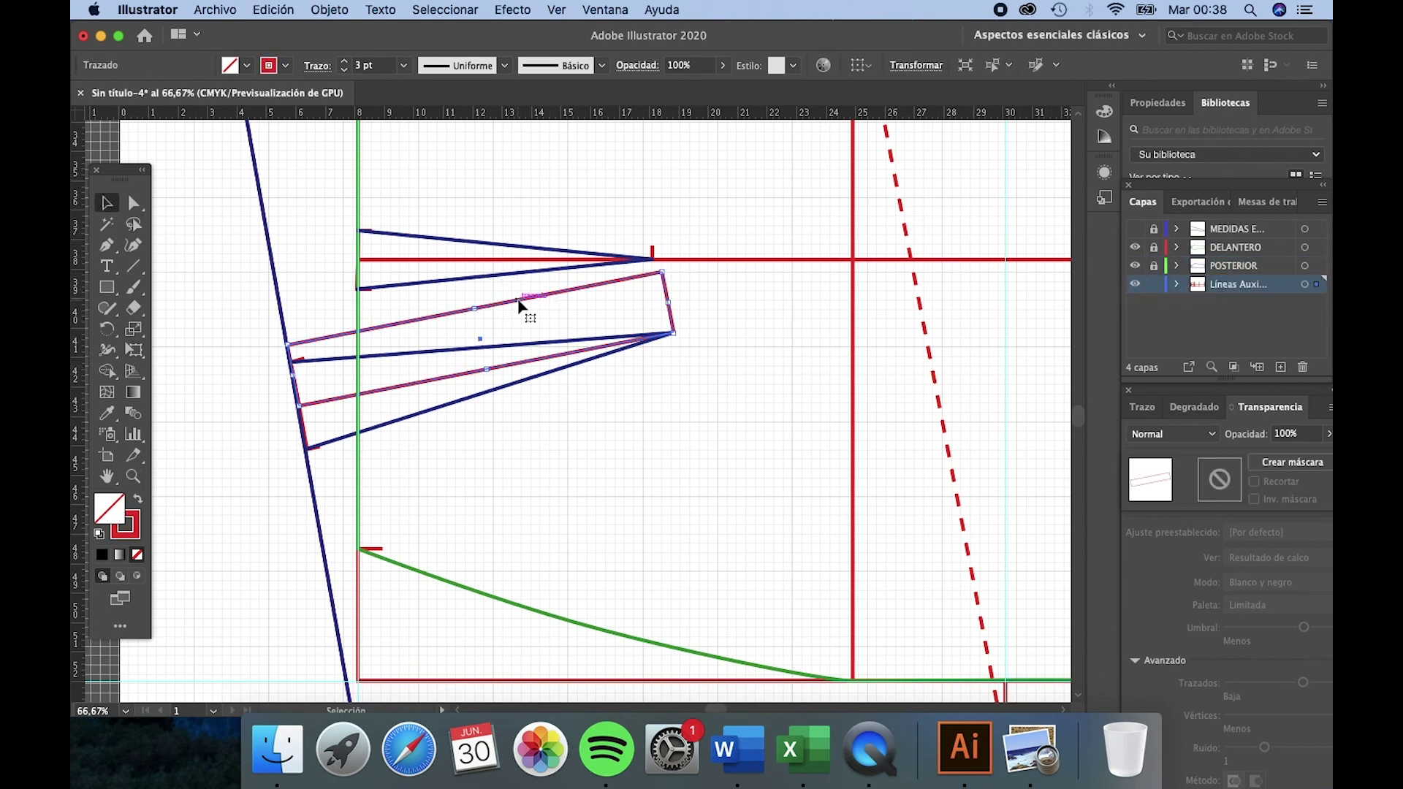
{"action": "key", "text": "Delete"}
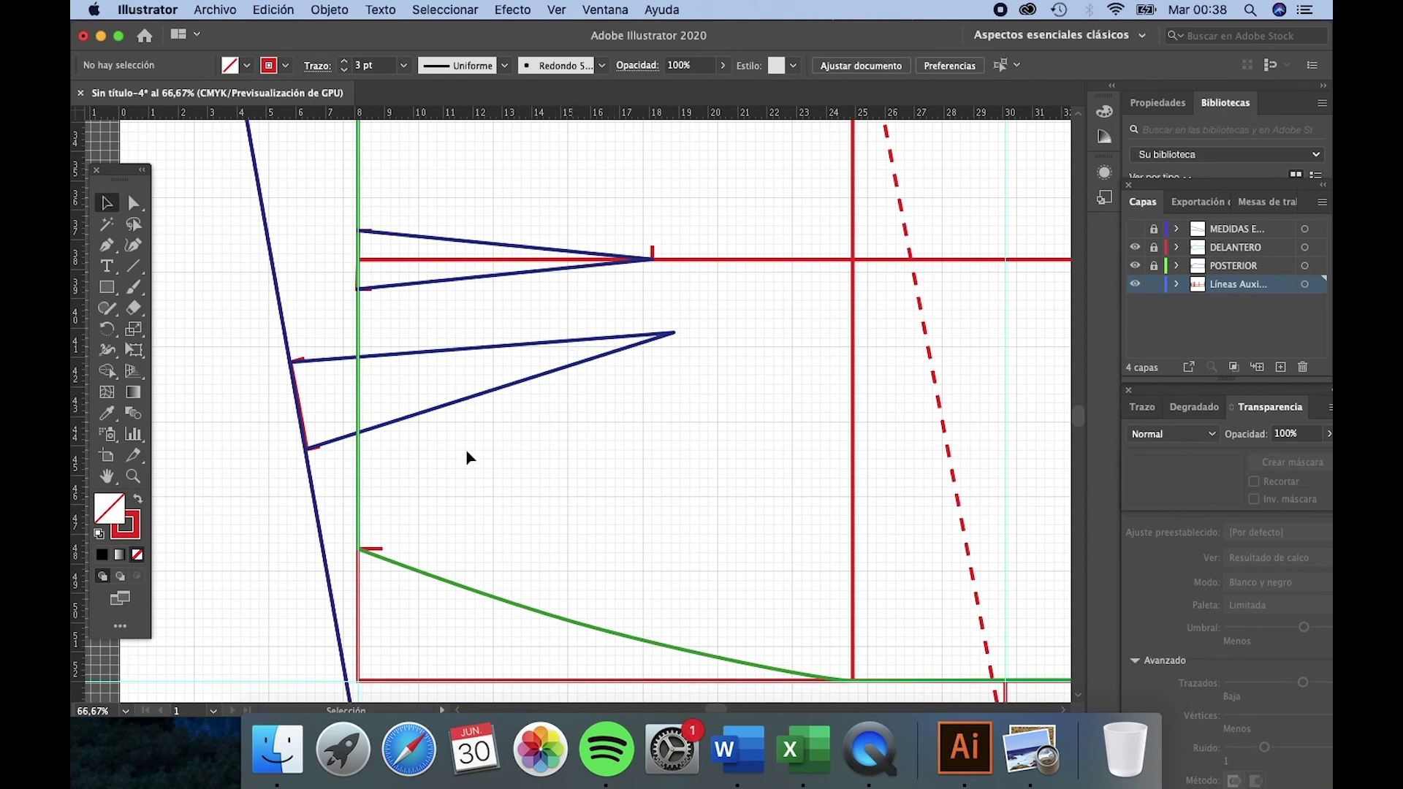
{"action": "left_click", "coordinate": [296, 399]}
{"action": "key", "text": "Delete"}
Step: Draw a red path from the dart's upper waistline end about 1,4 cm down the waistline, and on to near the dart tip as centre line
{"action": "left_click", "coordinate": [107, 246]}
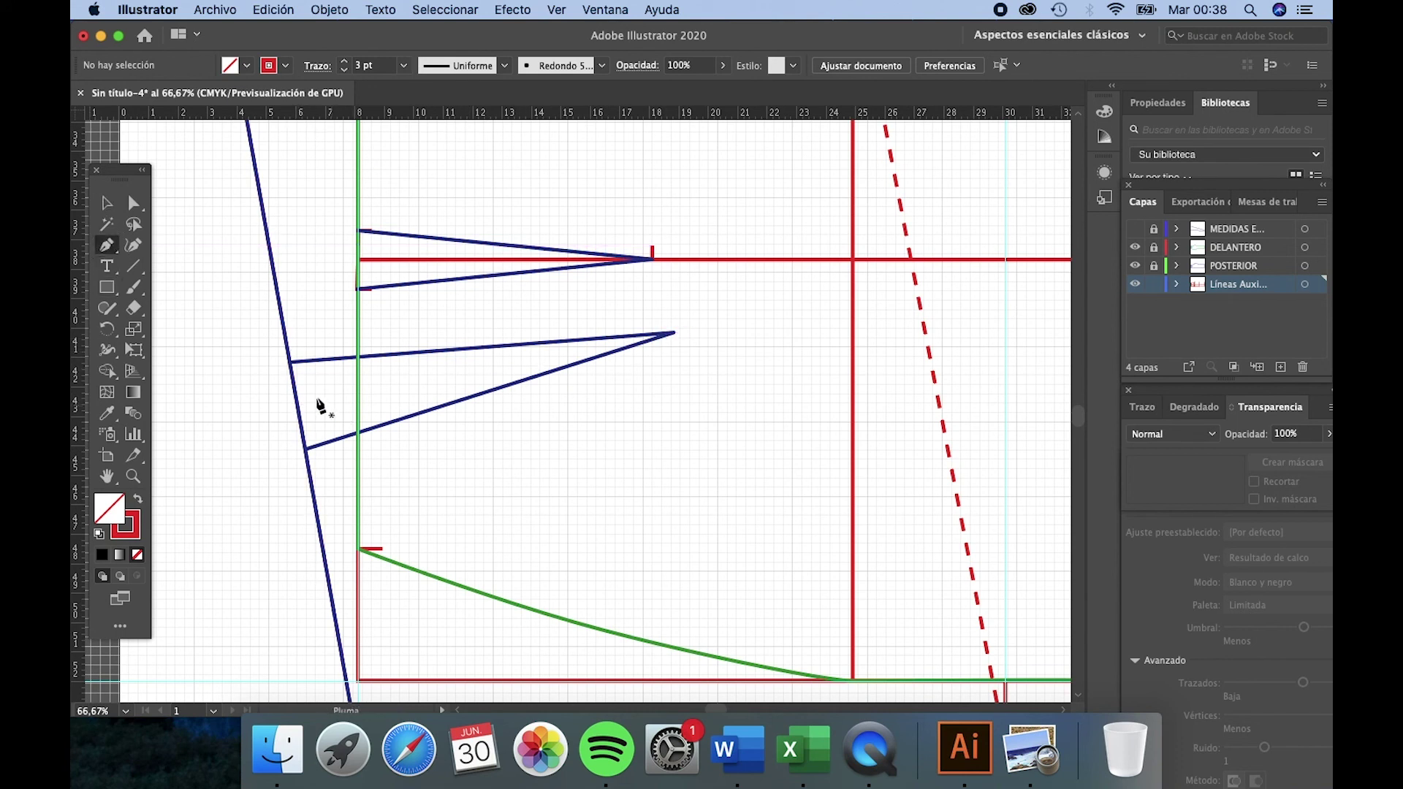
{"action": "left_click", "coordinate": [291, 361]}
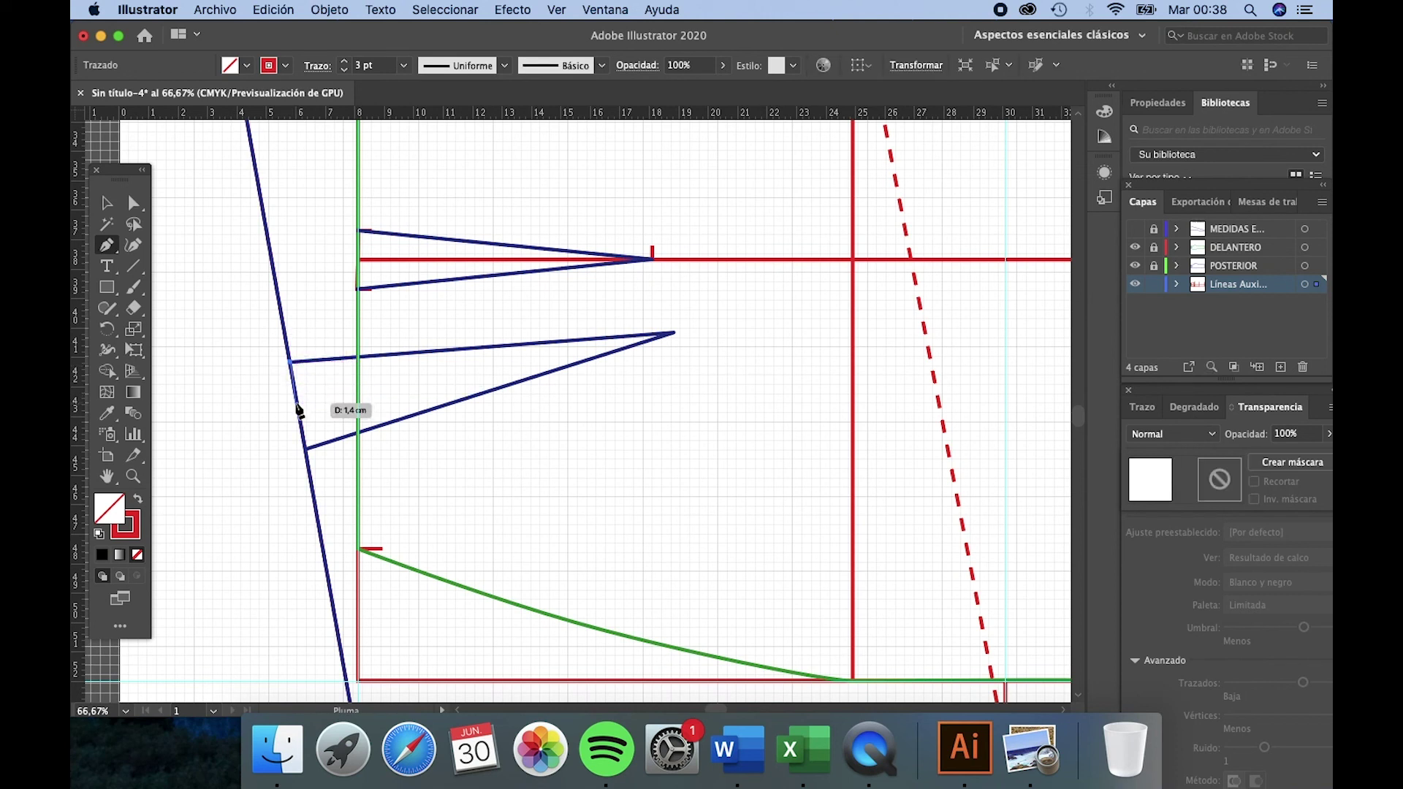
{"action": "left_click", "coordinate": [296, 405]}
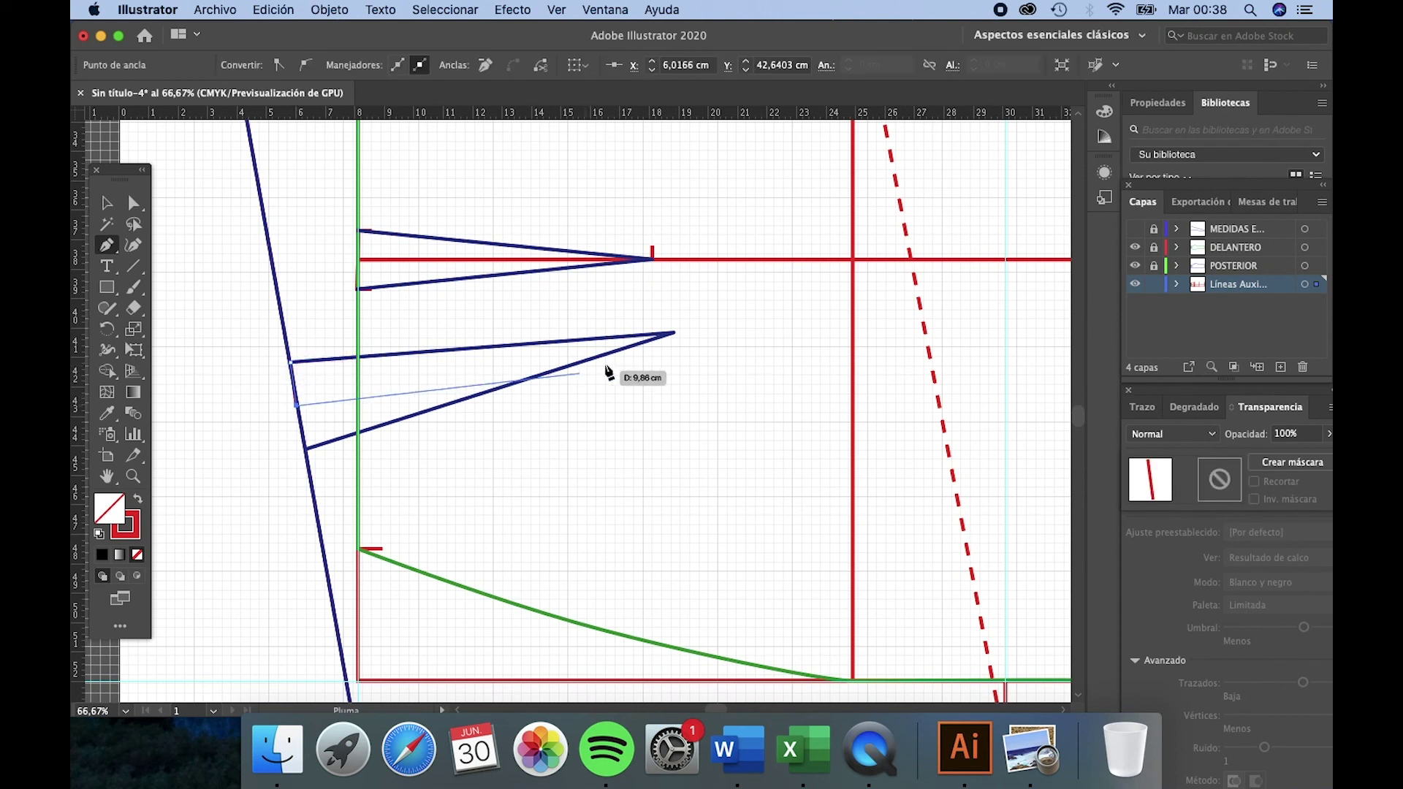
{"action": "left_click", "coordinate": [670, 335]}
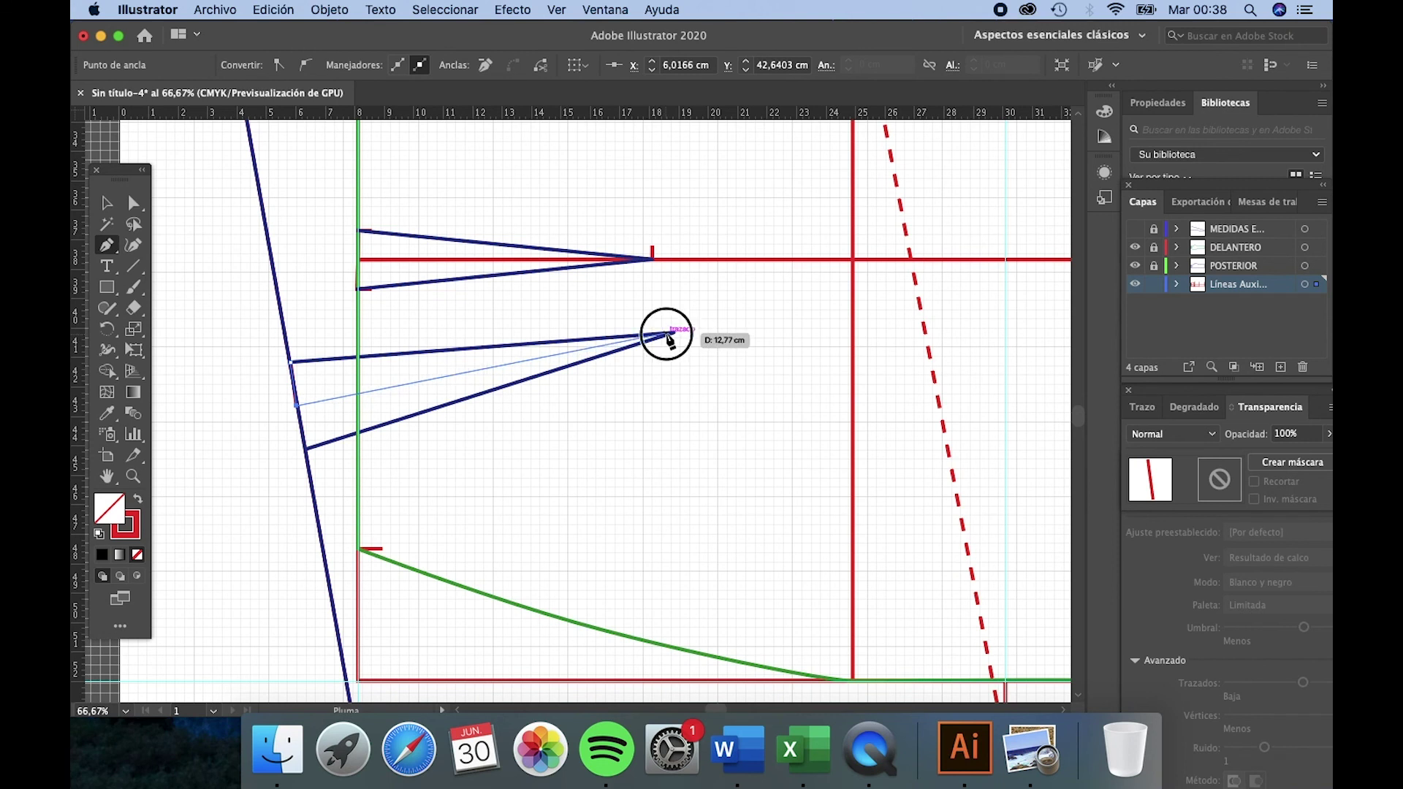
{"action": "key", "text": "v"}
{"action": "left_click", "coordinate": [658, 436]}
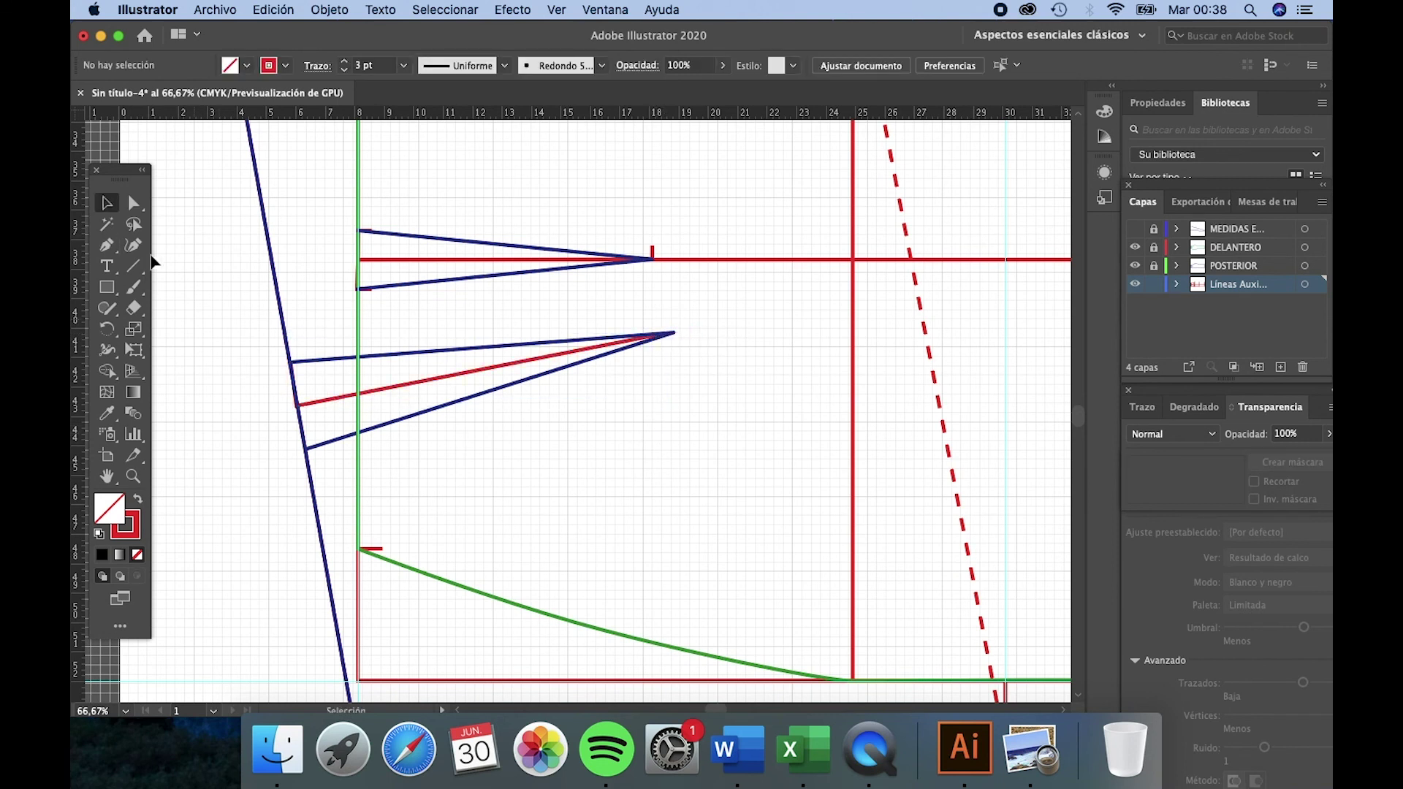
Step: Move the end anchor of the red centre line onto the back dart's tip, and lock the Líneas Auxi... layer
{"action": "left_click", "coordinate": [133, 203]}
{"action": "left_click", "coordinate": [291, 363]}
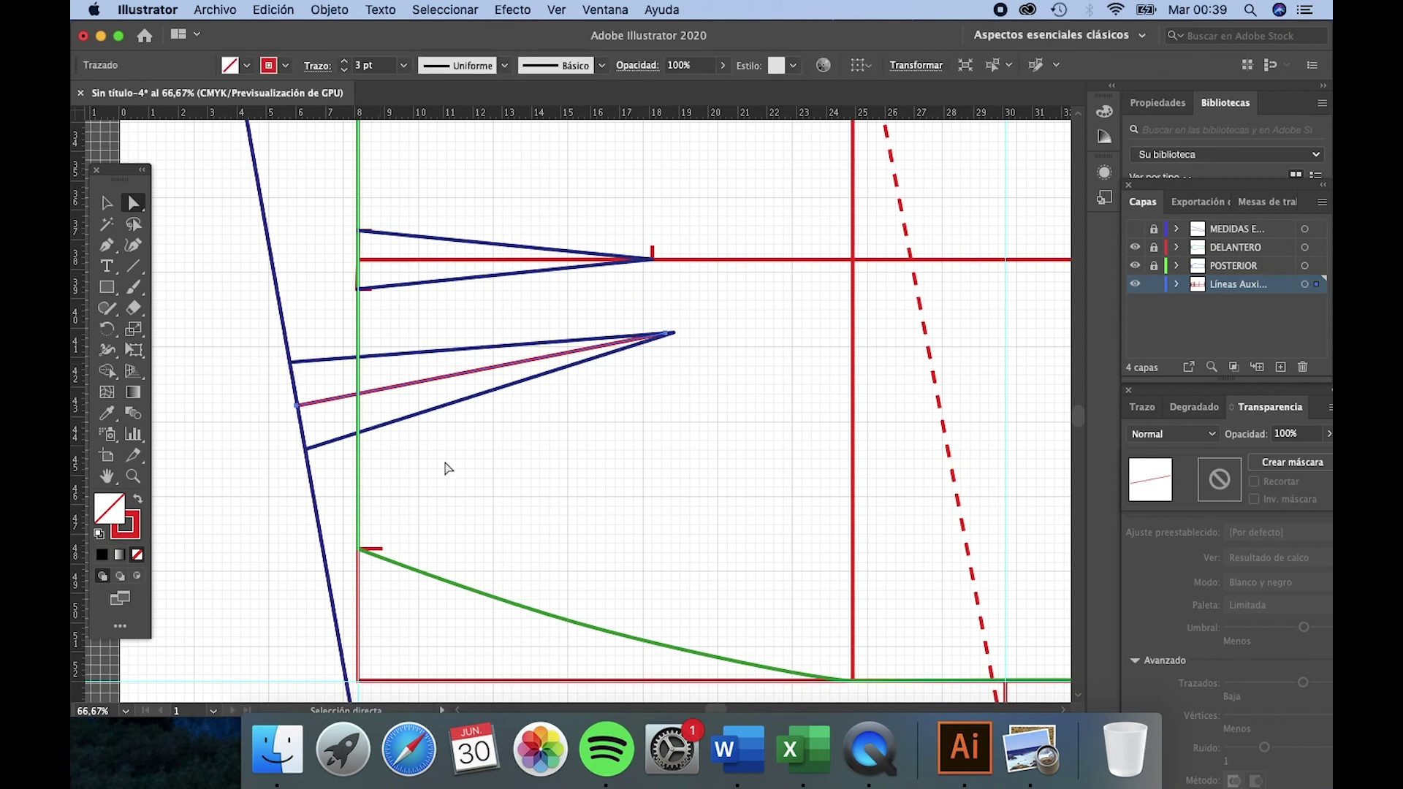
{"action": "left_click", "coordinate": [488, 476]}
{"action": "left_click", "coordinate": [600, 342]}
{"action": "left_click", "coordinate": [671, 338]}
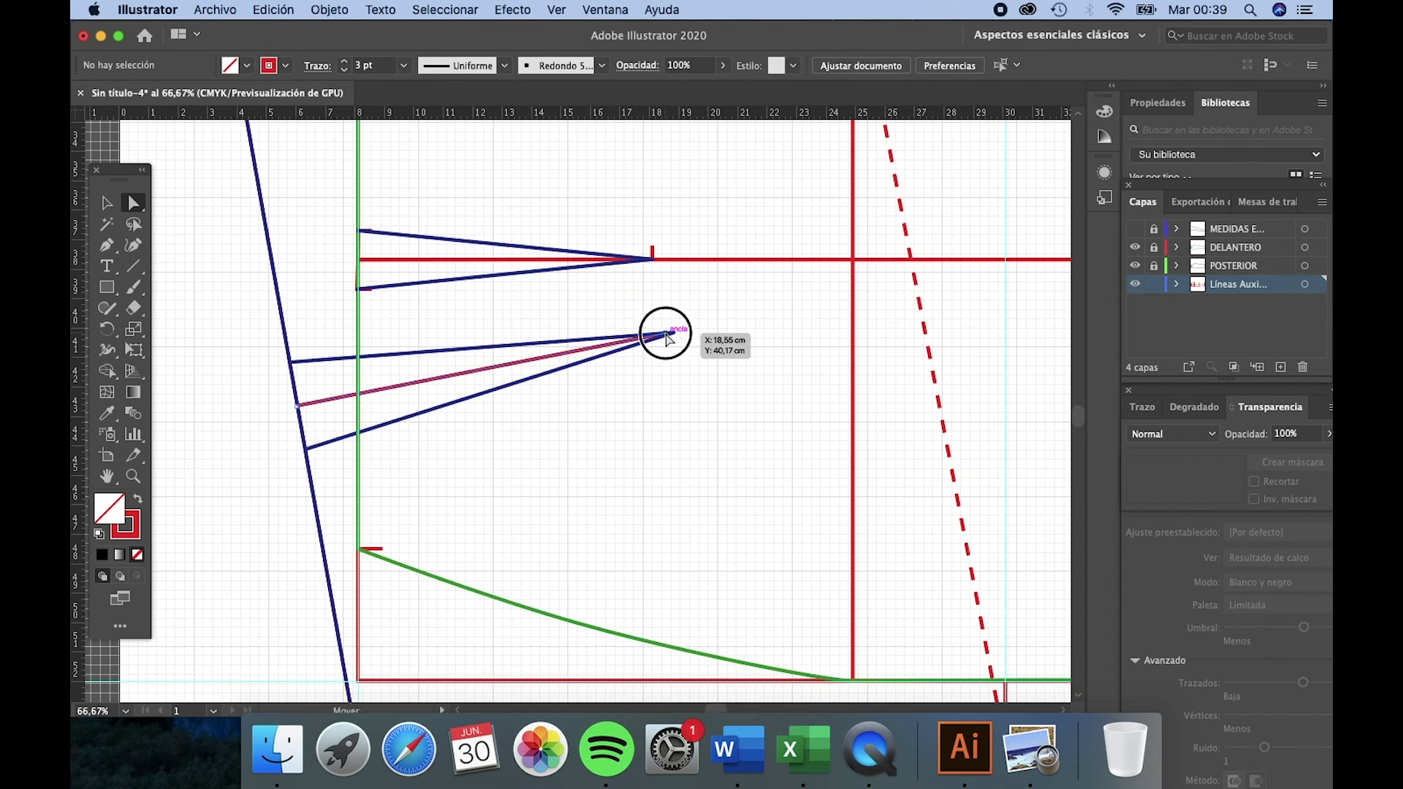
{"action": "left_click", "coordinate": [1153, 284]}
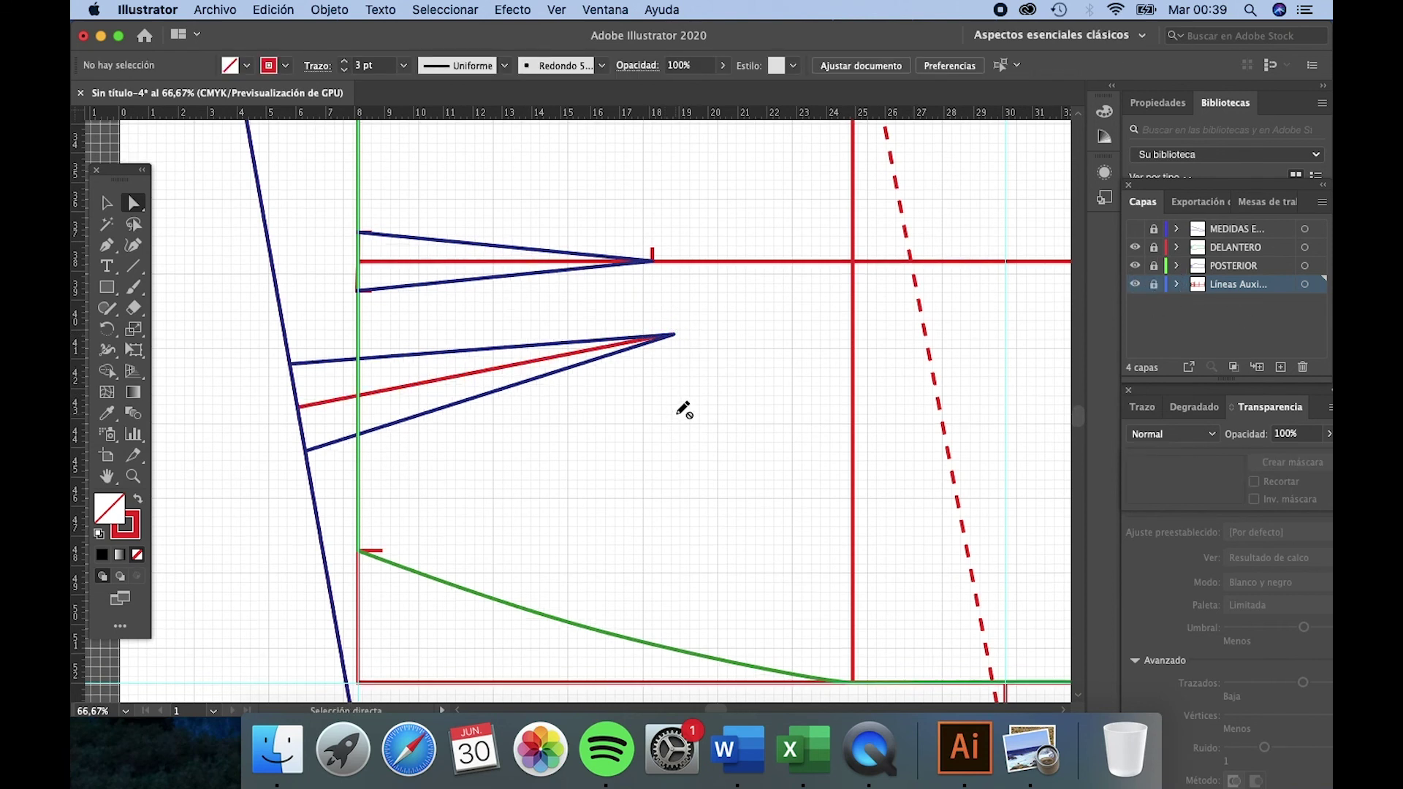
Step: Save the document in Adobe Illustrator (ai) format as "Pantalón feminino Talla 42 _" plus the author's full name, in the PANTALÓN EN ILLUSTRATOR folder
{"action": "scroll", "coordinate": [665, 479], "scroll_direction": "down", "scroll_amount": 8}
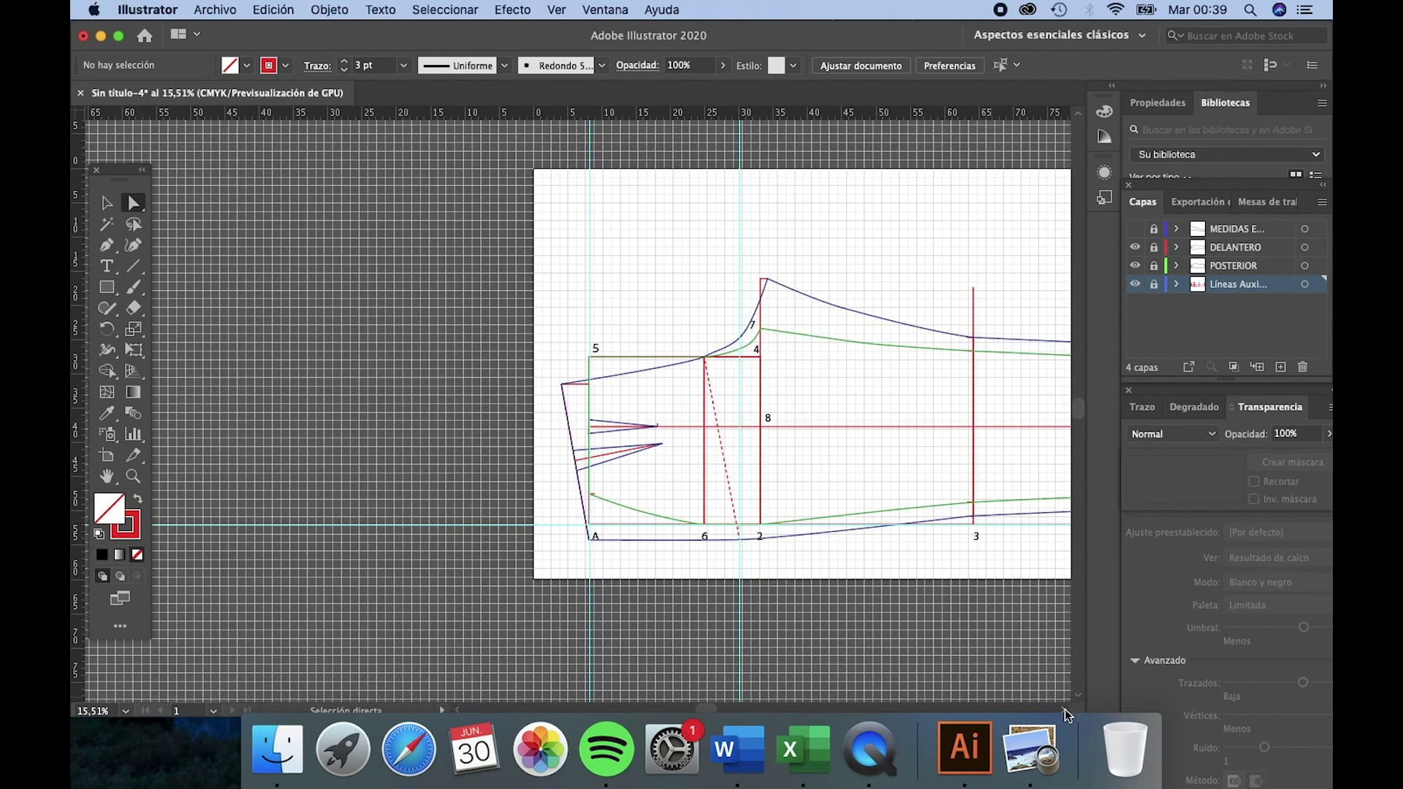
{"action": "scroll", "coordinate": [1064, 708], "scroll_direction": "right", "scroll_amount": 10}
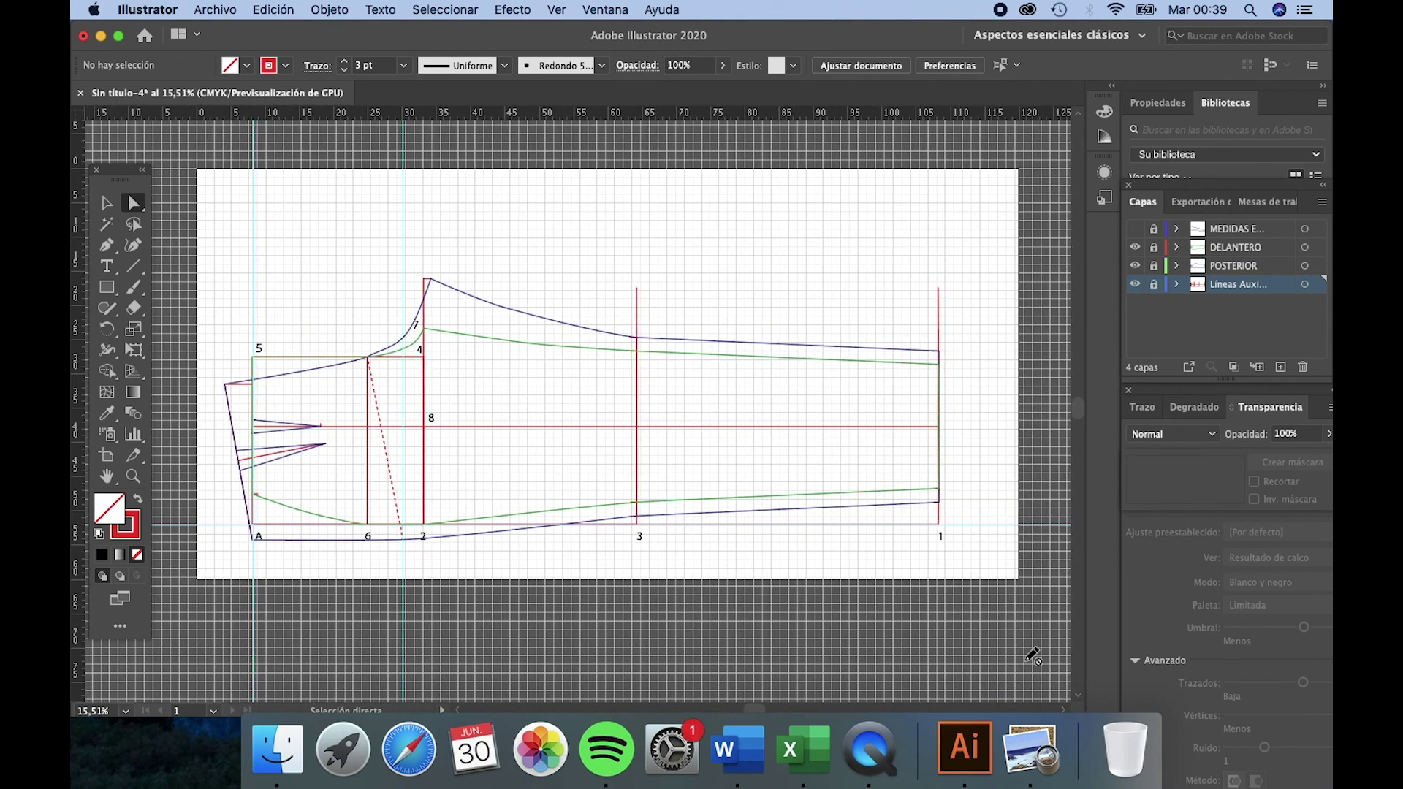
{"action": "left_click", "coordinate": [219, 10]}
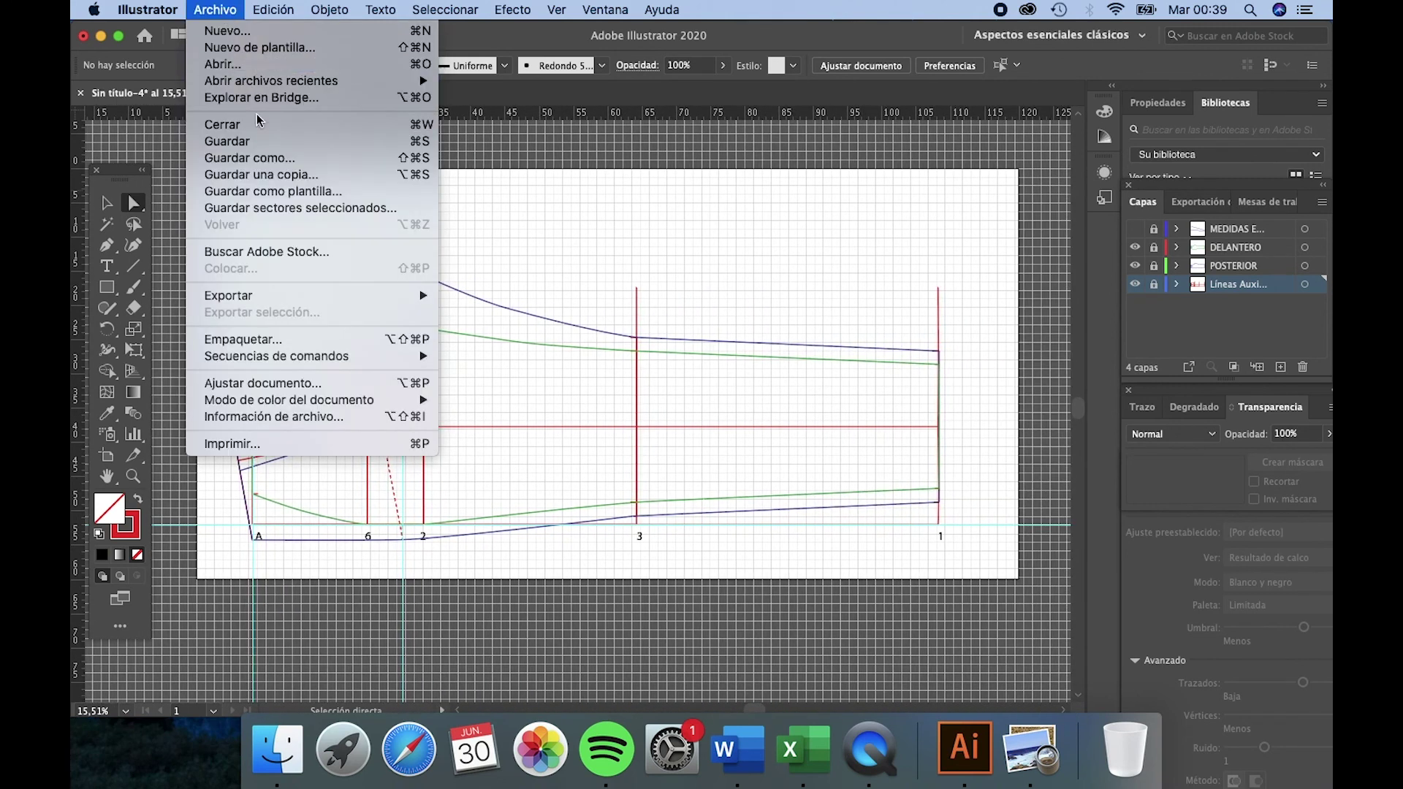
{"action": "left_click", "coordinate": [263, 159]}
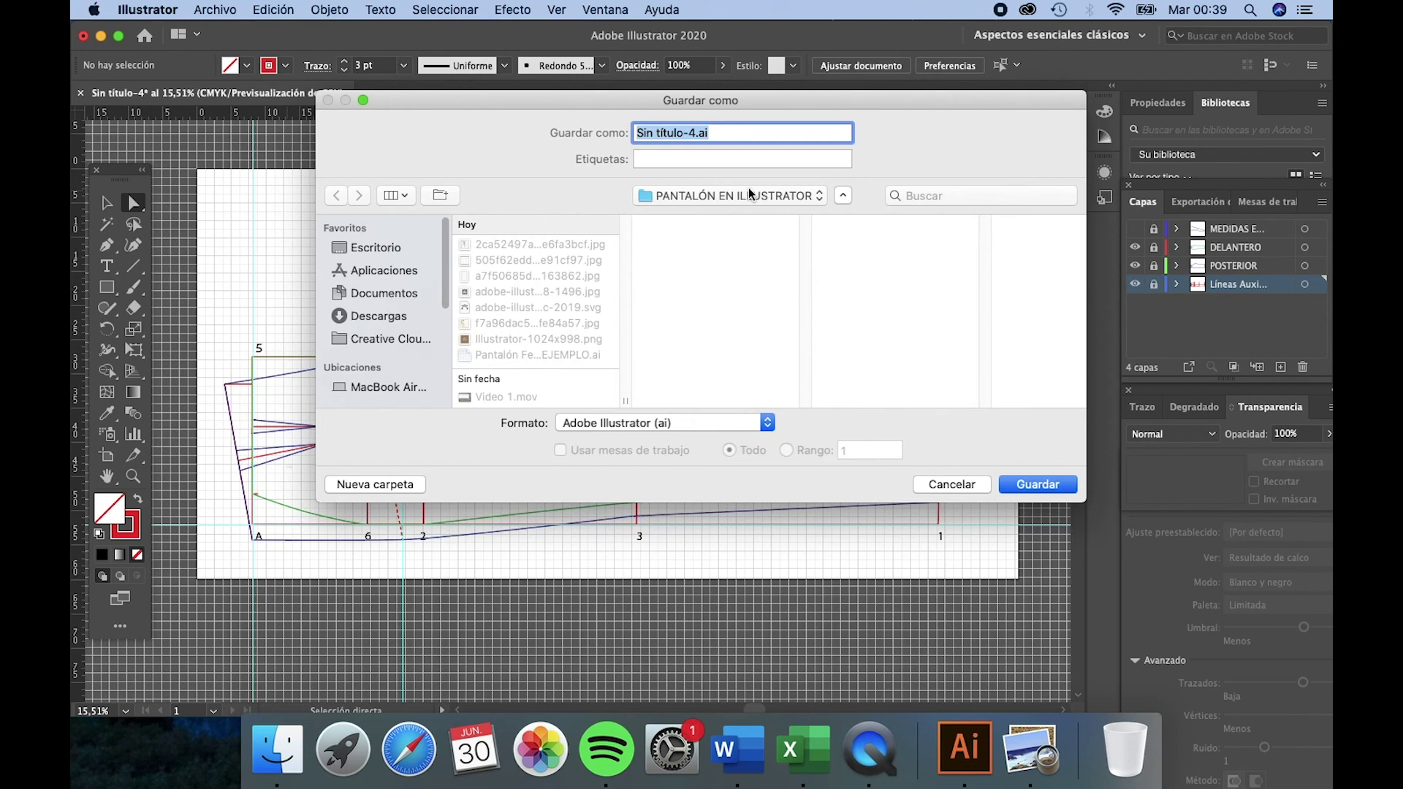
{"action": "type", "text": "Pan"}
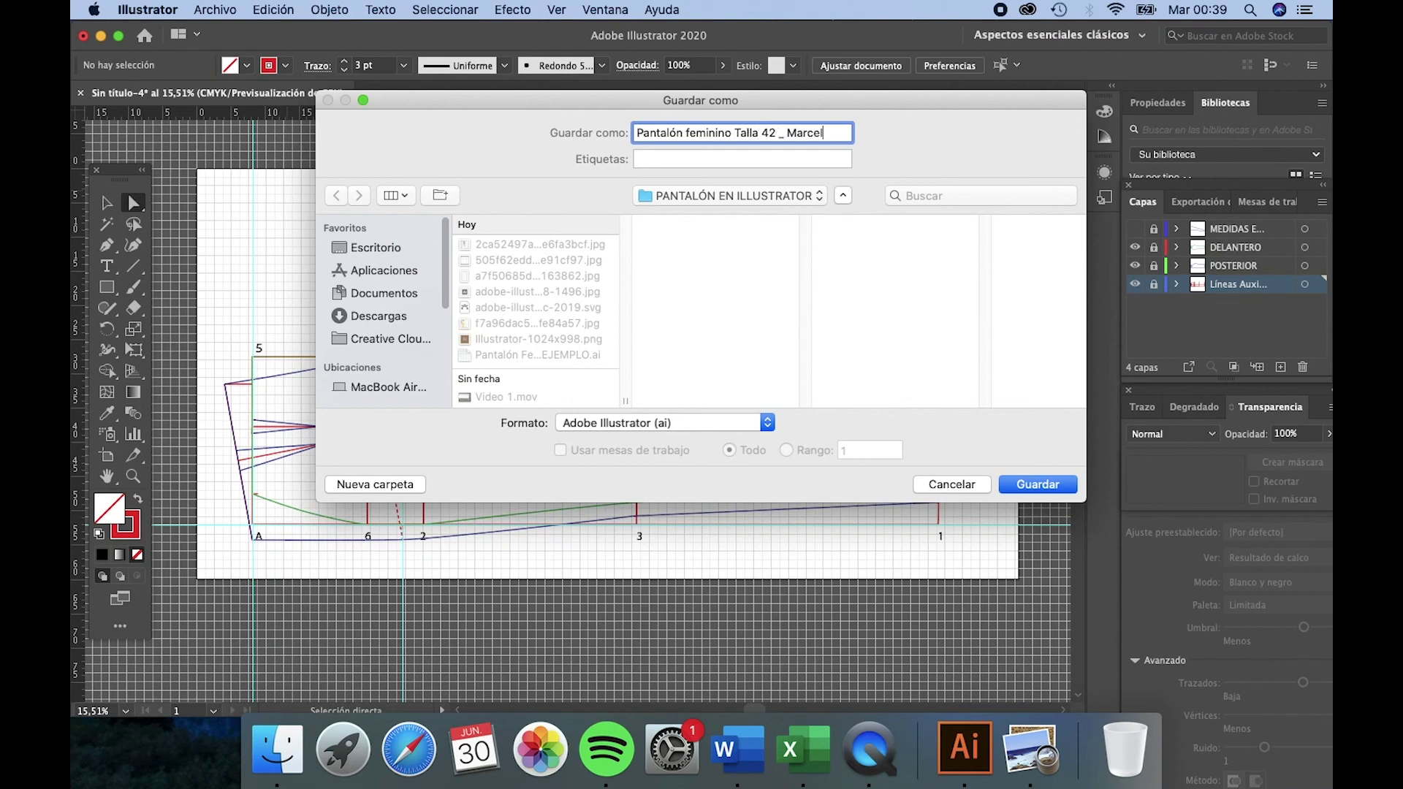
{"action": "type", "text": "Correa"}
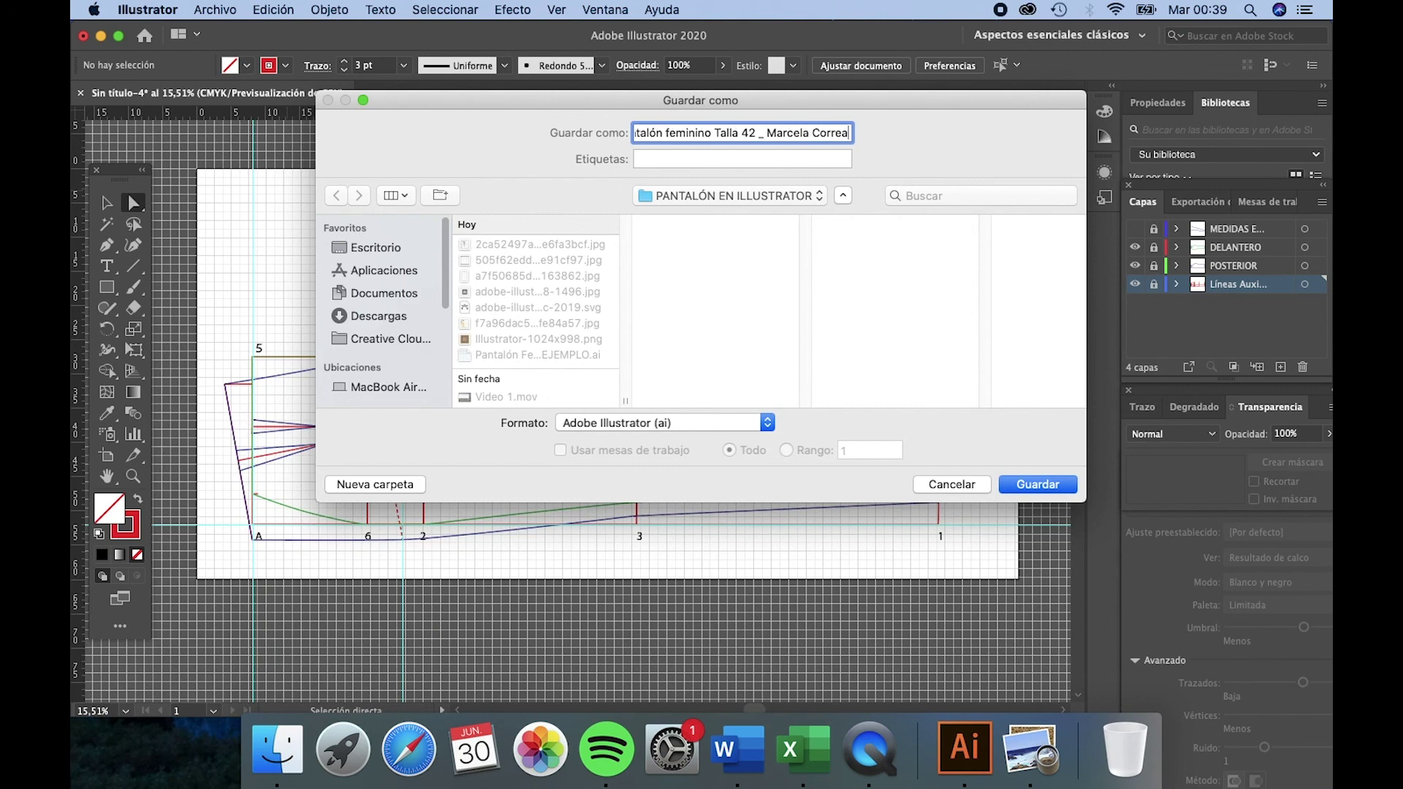
{"action": "left_click", "coordinate": [1058, 486]}
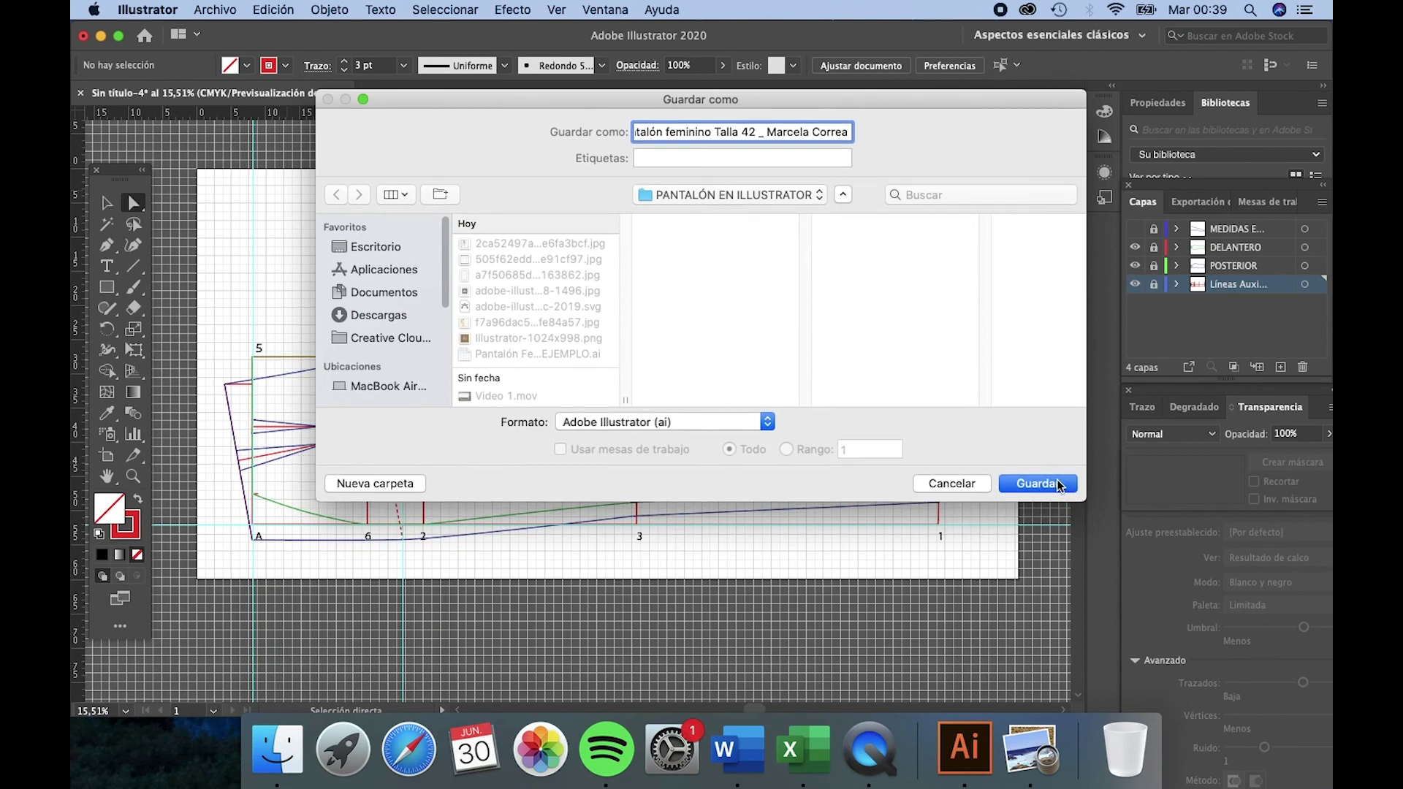
{"action": "left_click", "coordinate": [1012, 610]}
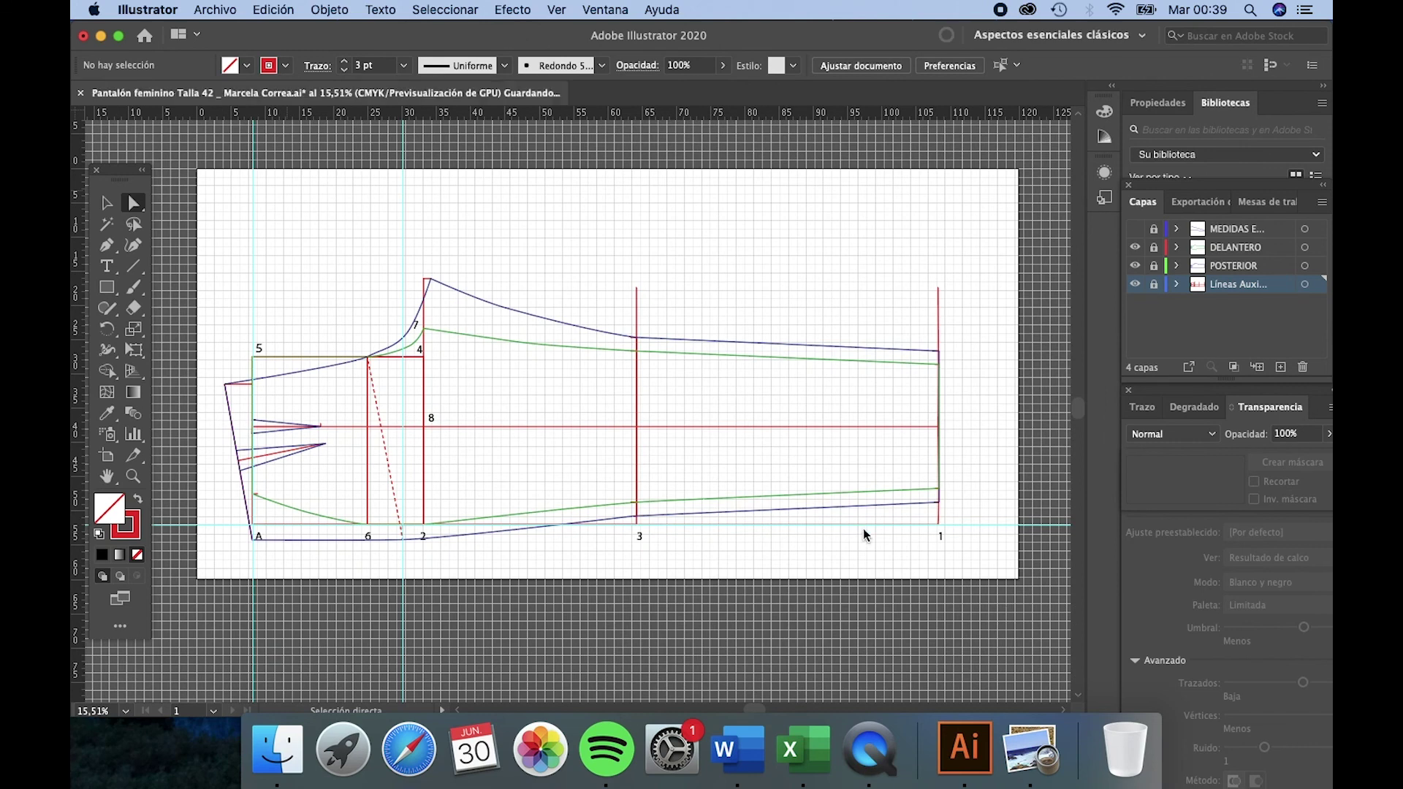
Step: Unlock the DELANTERO layer and make it active
{"action": "key", "text": "v"}
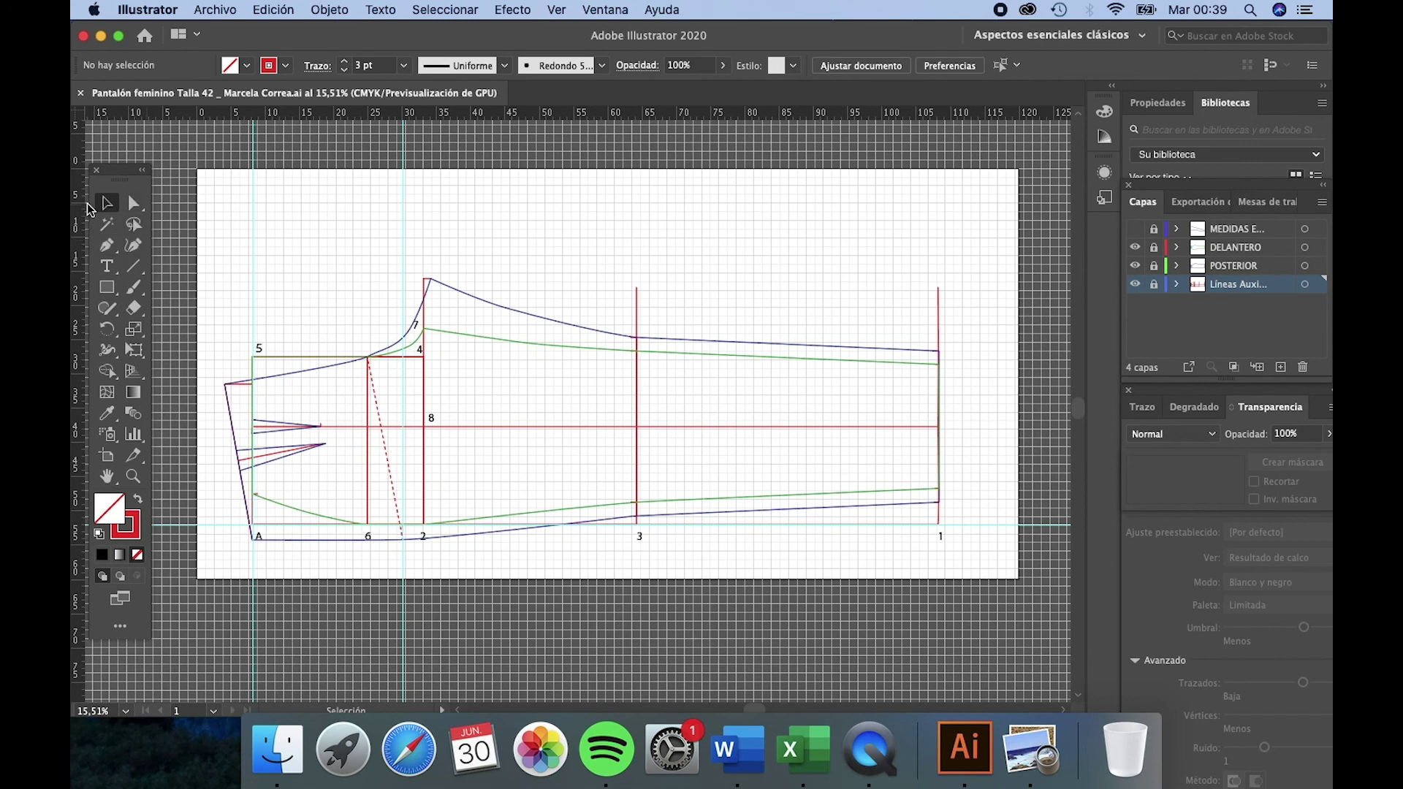
{"action": "left_click", "coordinate": [1154, 247]}
{"action": "left_click", "coordinate": [1248, 250]}
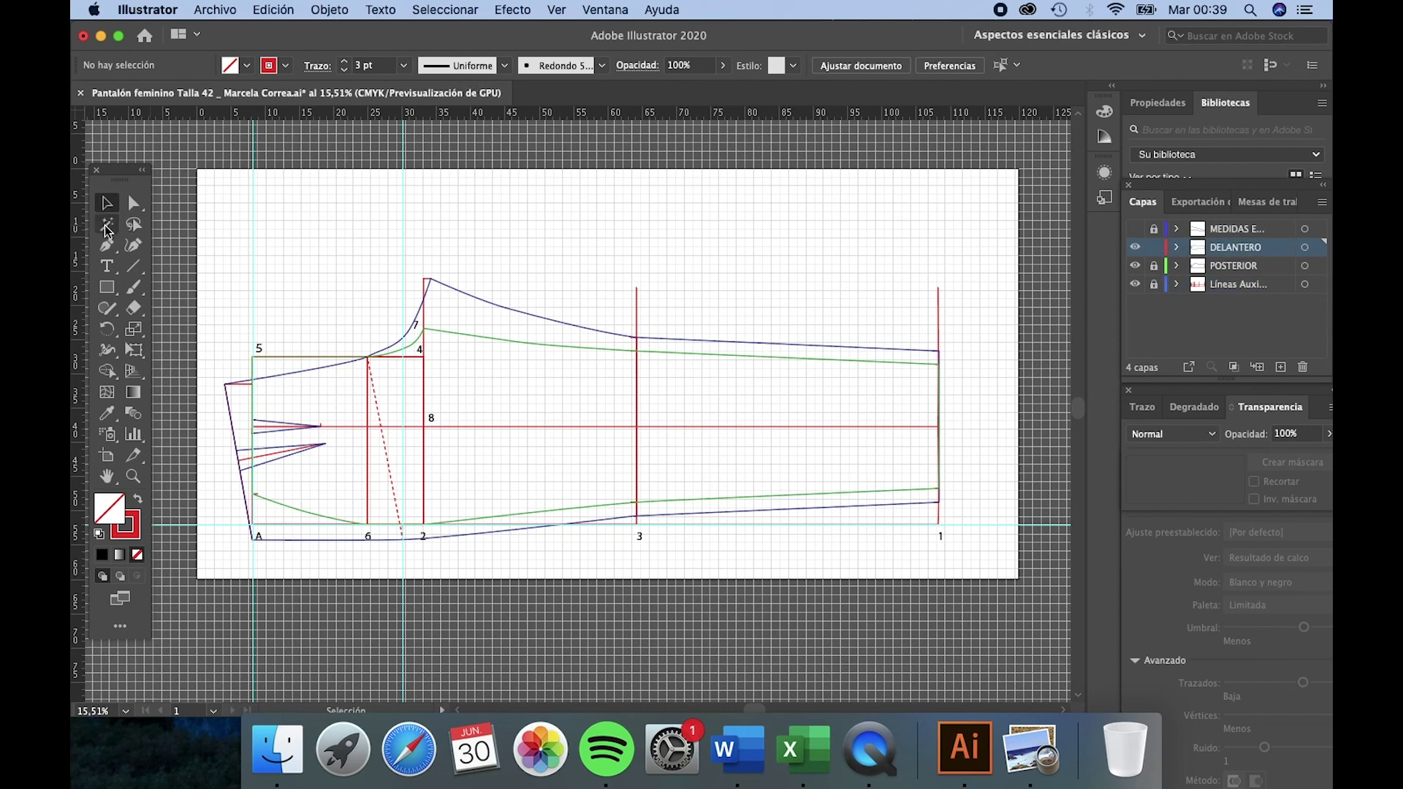
Step: Duplicate the green front trouser outline and place the copy above the base pattern, partly off the artboard
{"action": "left_click", "coordinate": [670, 357]}
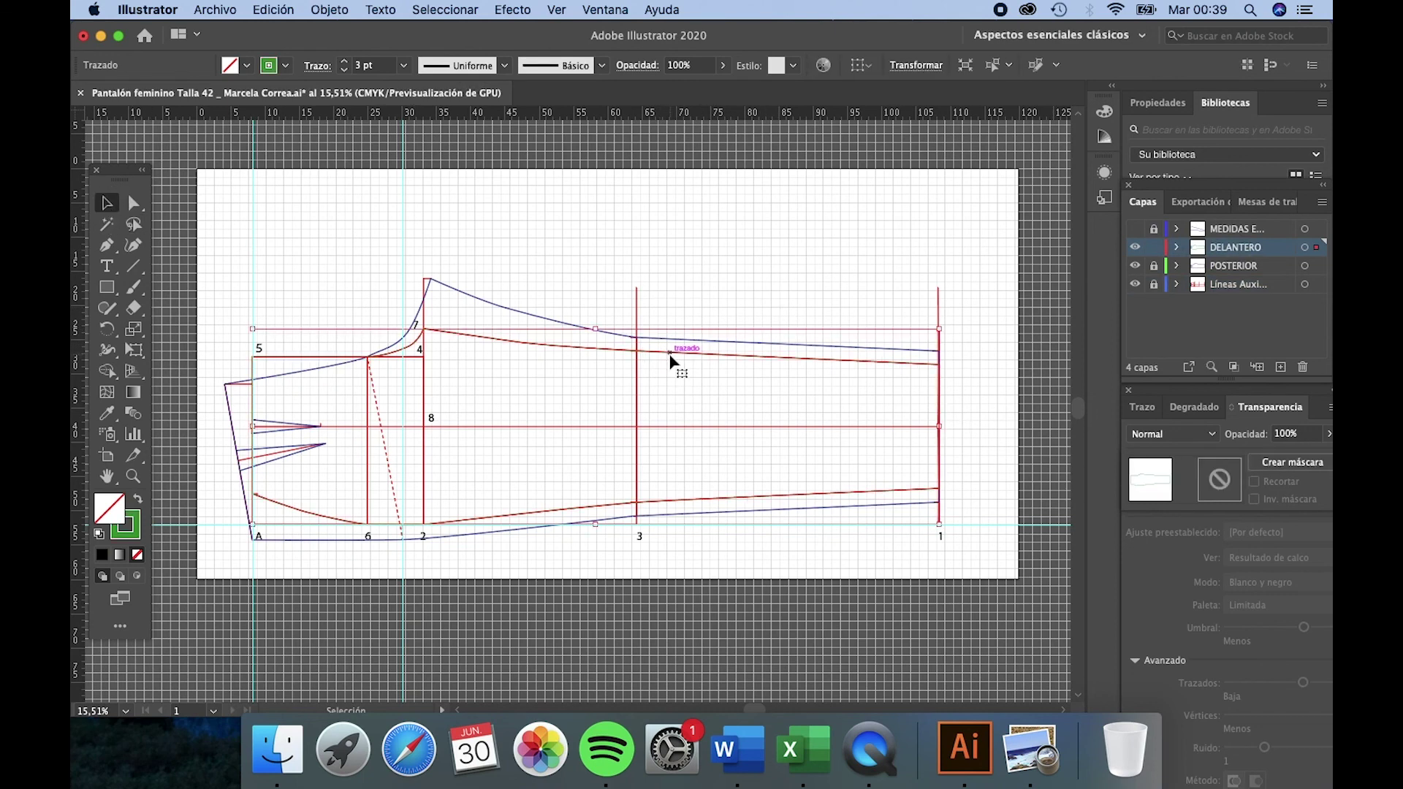
{"action": "left_click_drag", "start_coordinate": [670, 358], "coordinate": [553, 118]}
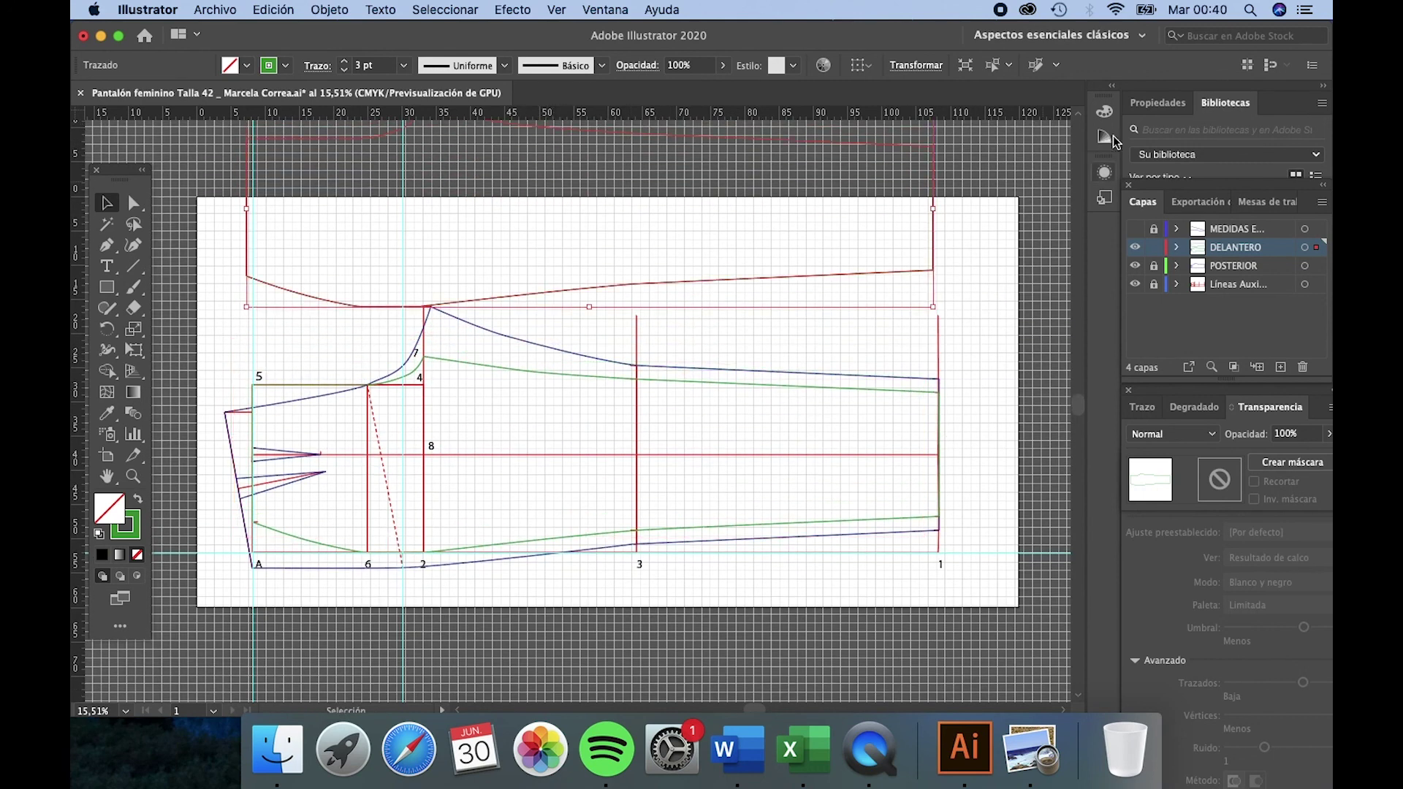
{"action": "scroll", "coordinate": [1081, 121], "scroll_direction": "up", "scroll_amount": 5}
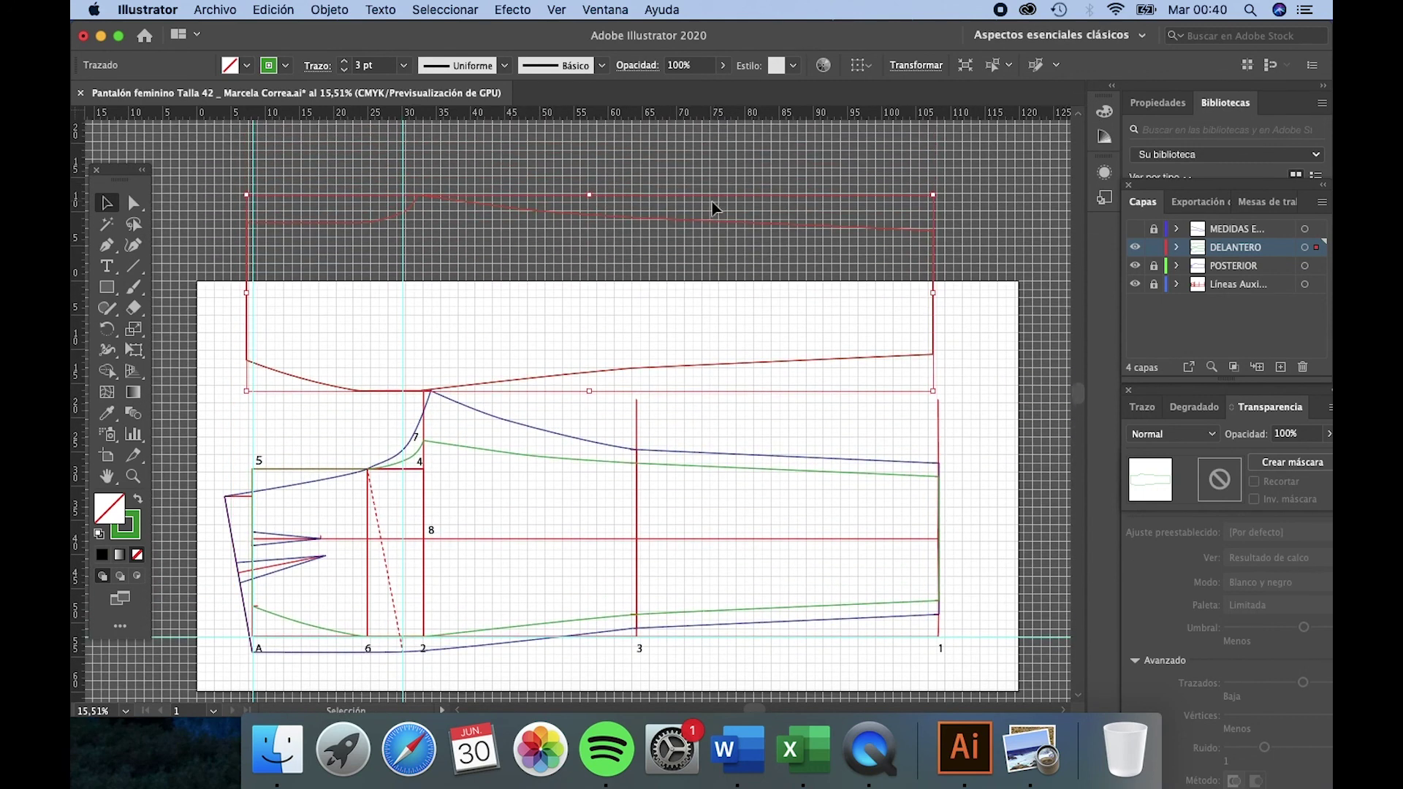
{"action": "left_click_drag", "start_coordinate": [702, 227], "coordinate": [713, 178]}
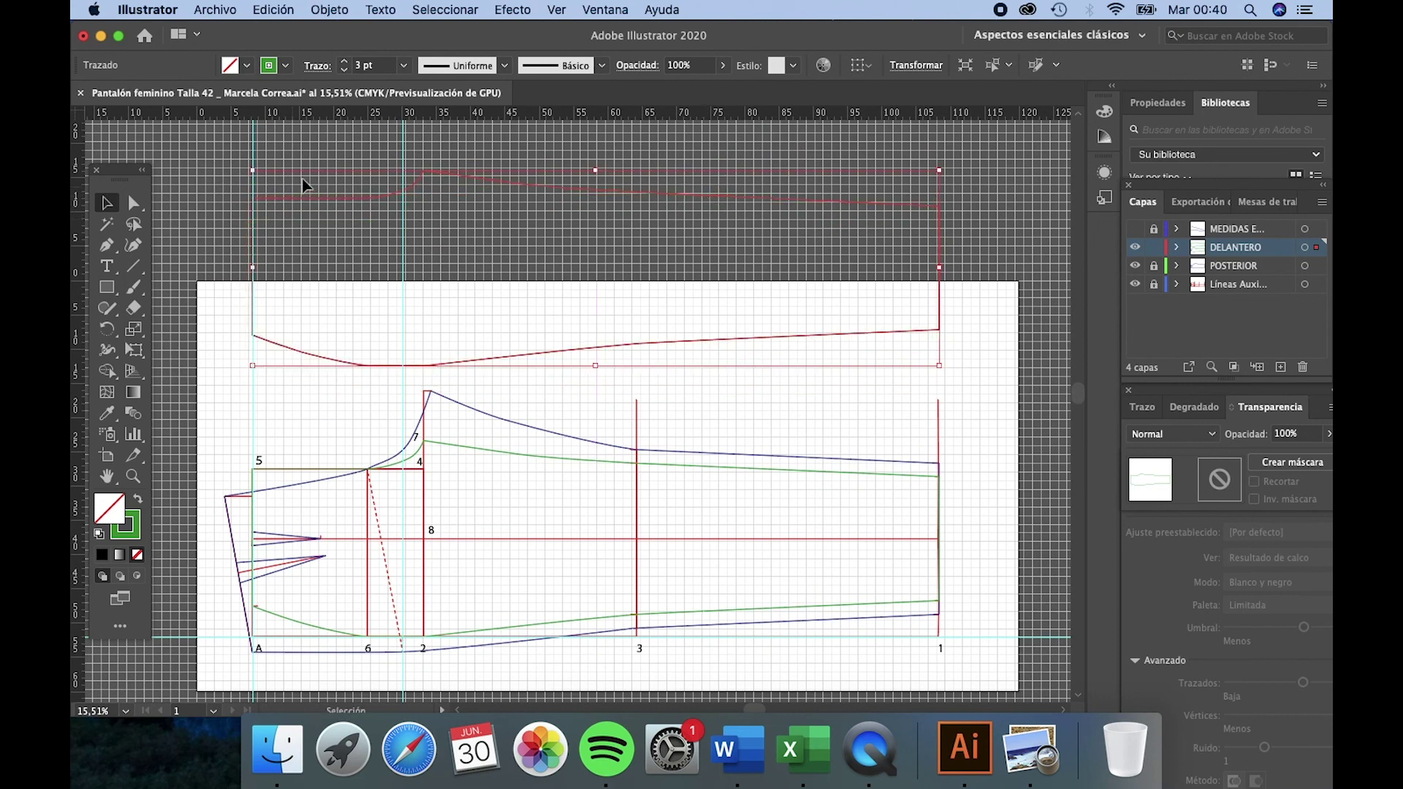
Step: Give the copied front outline a mid-grey fill and a black 1 pt stroke
{"action": "left_click", "coordinate": [267, 67]}
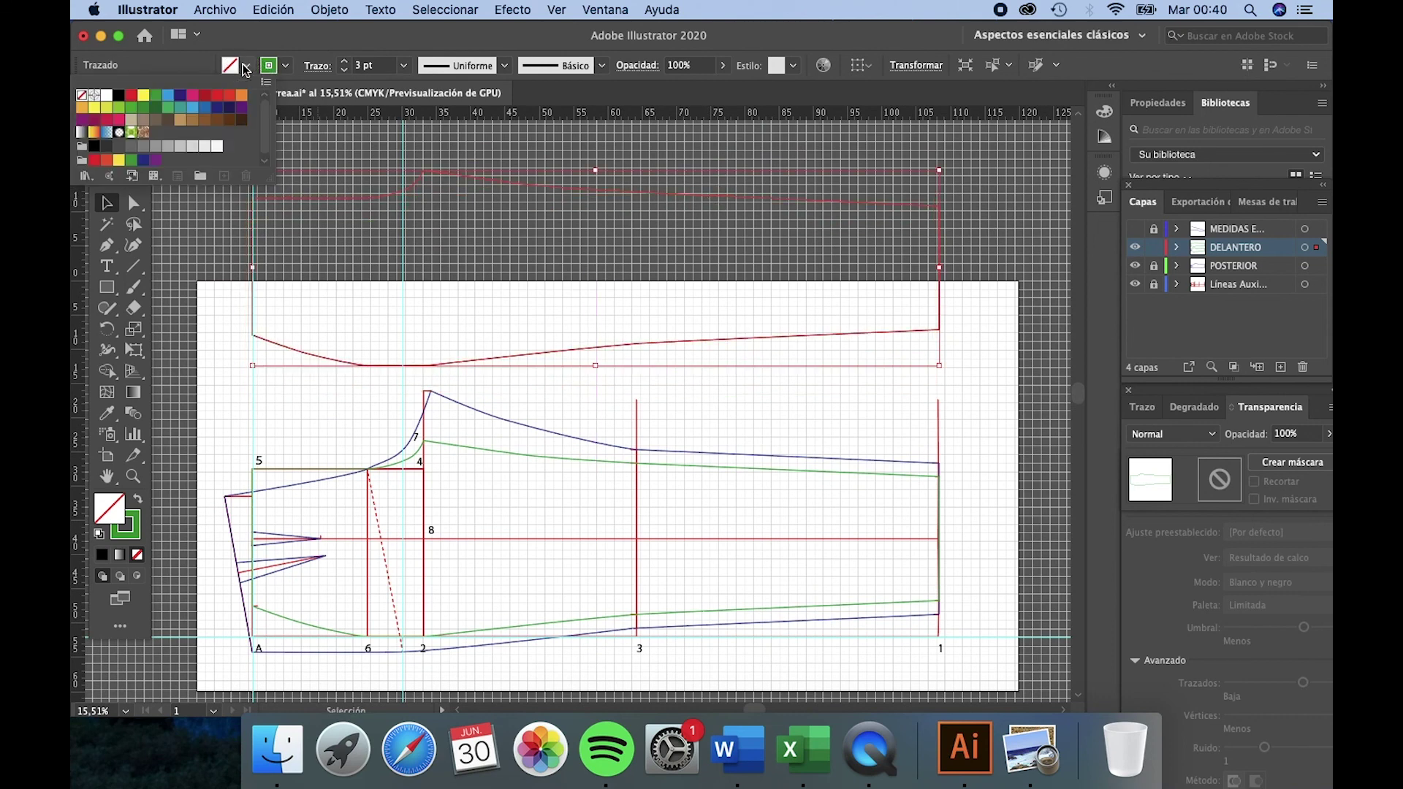
{"action": "left_click", "coordinate": [156, 147]}
{"action": "left_click", "coordinate": [657, 260]}
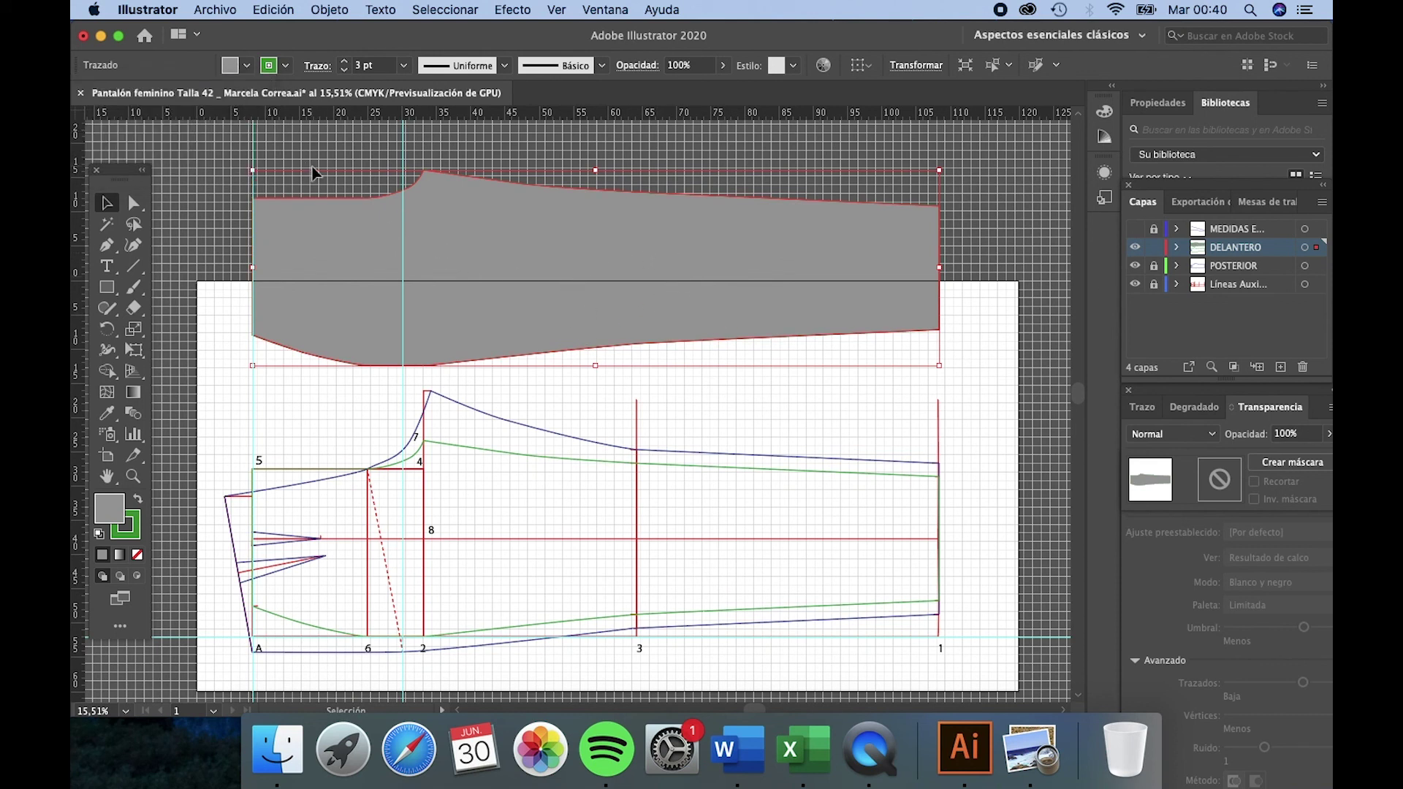
{"action": "left_click", "coordinate": [285, 65]}
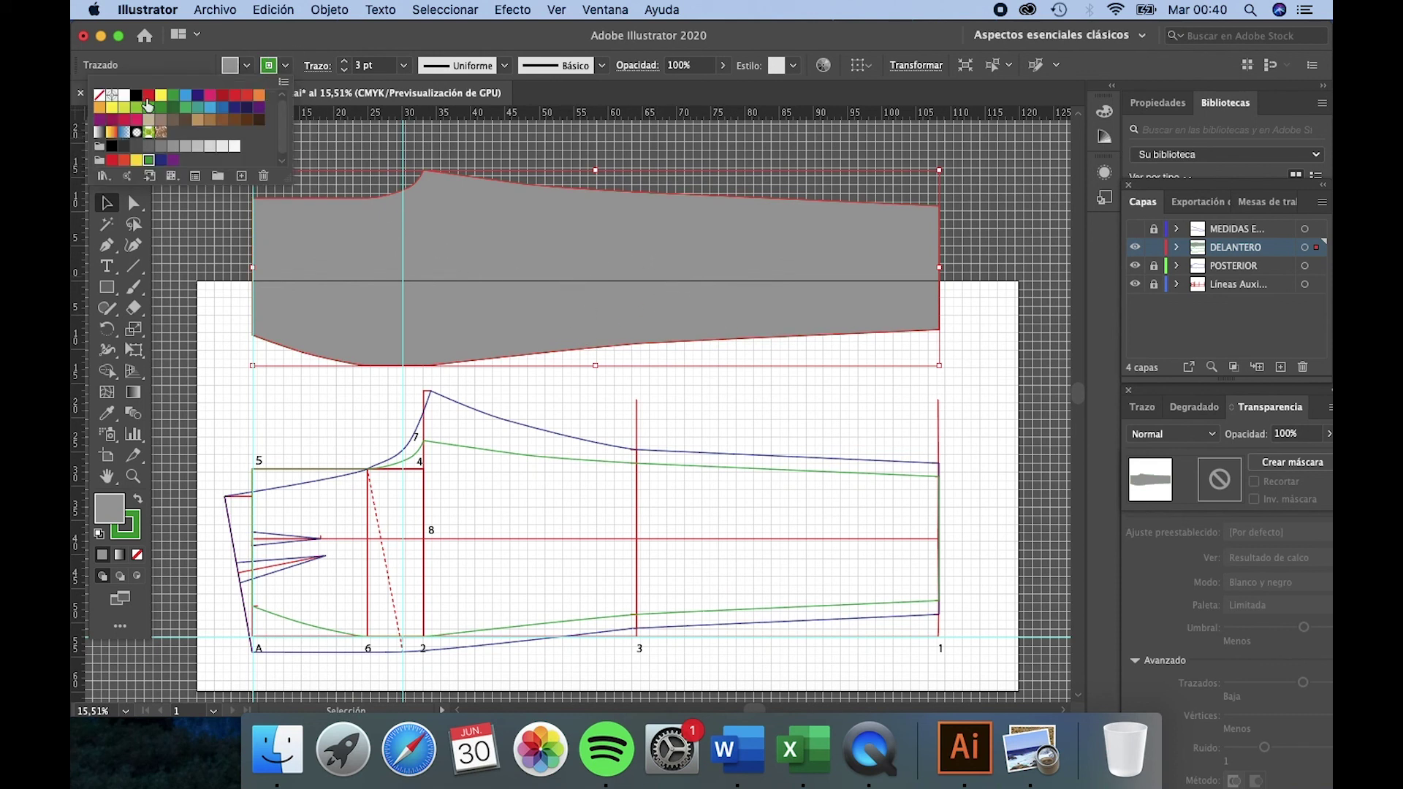
{"action": "left_click", "coordinate": [135, 96]}
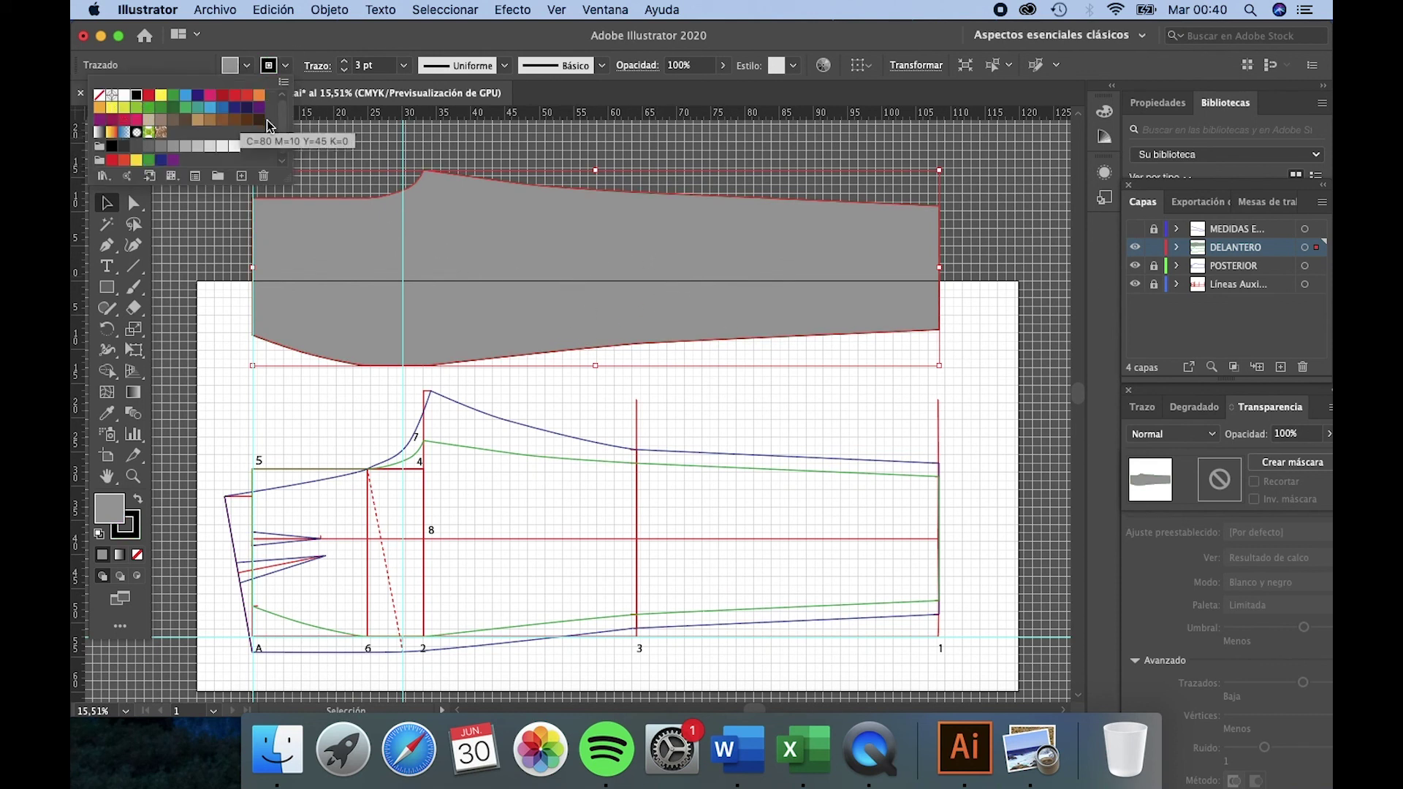
{"action": "left_click", "coordinate": [402, 65]}
{"action": "left_click", "coordinate": [402, 65]}
{"action": "left_click", "coordinate": [431, 142]}
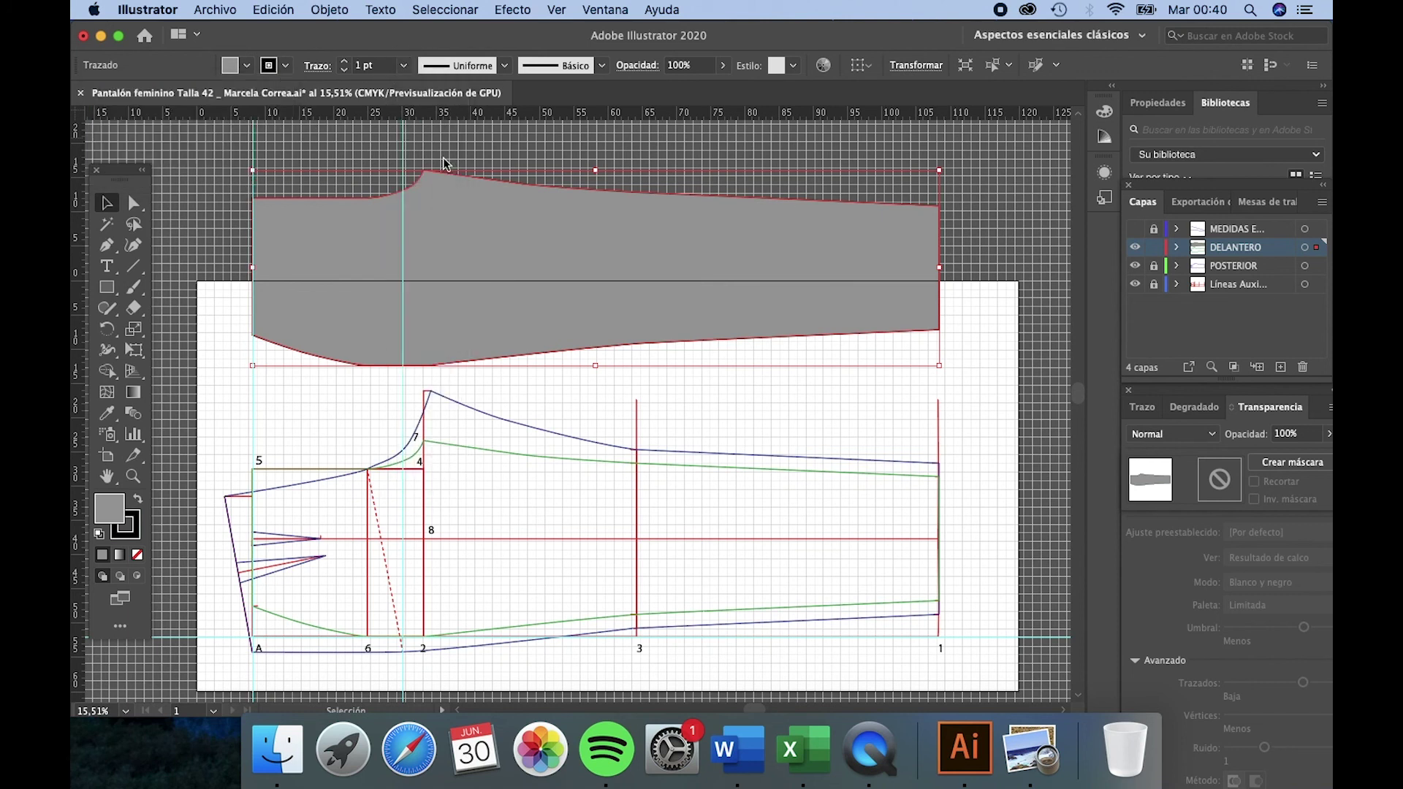
{"action": "left_click", "coordinate": [816, 416]}
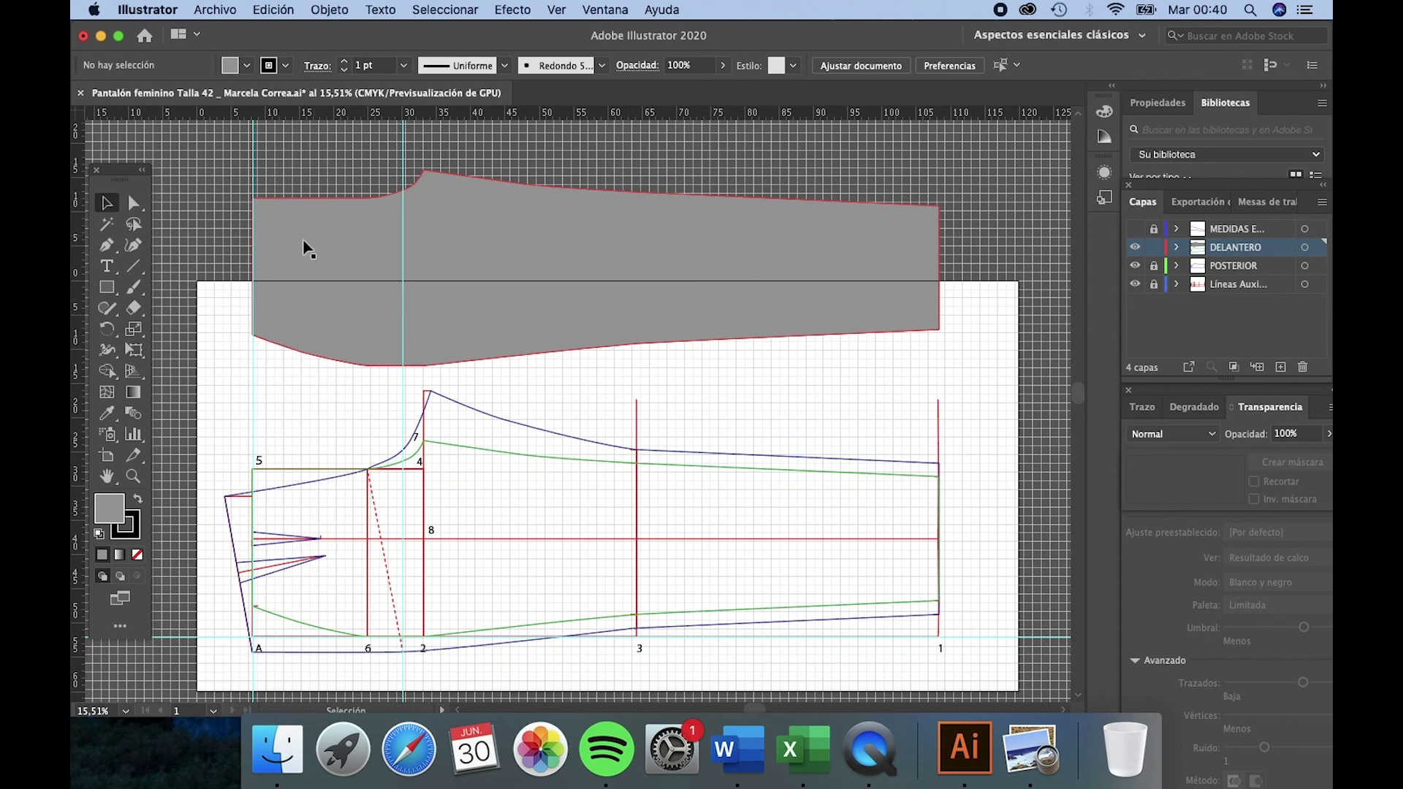
Step: Undo the stroke and fill changes and remove the copied front outline
{"action": "key", "text": "a"}
{"action": "left_click", "coordinate": [323, 298]}
{"action": "key", "text": "v"}
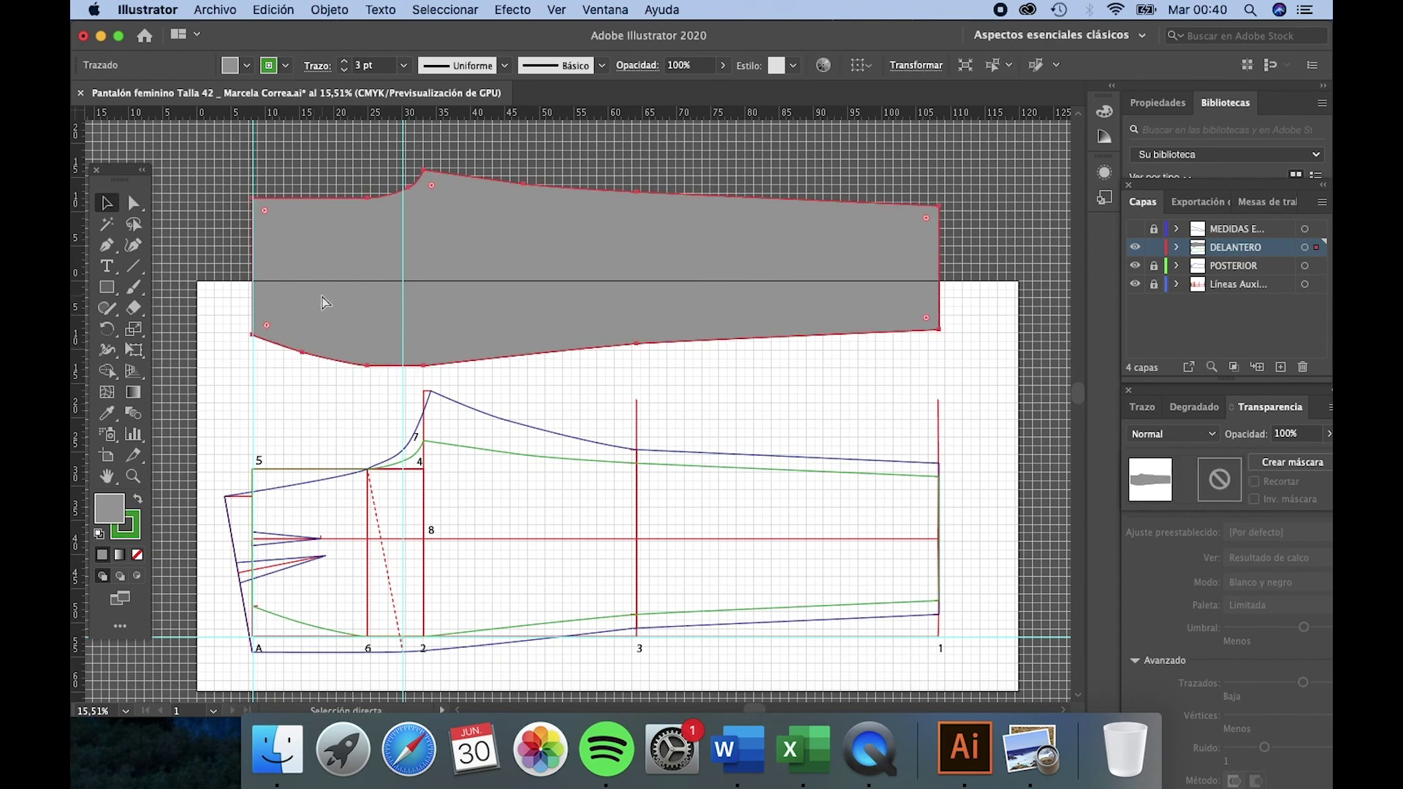
{"action": "key", "text": "slash"}
{"action": "key", "text": "Delete"}
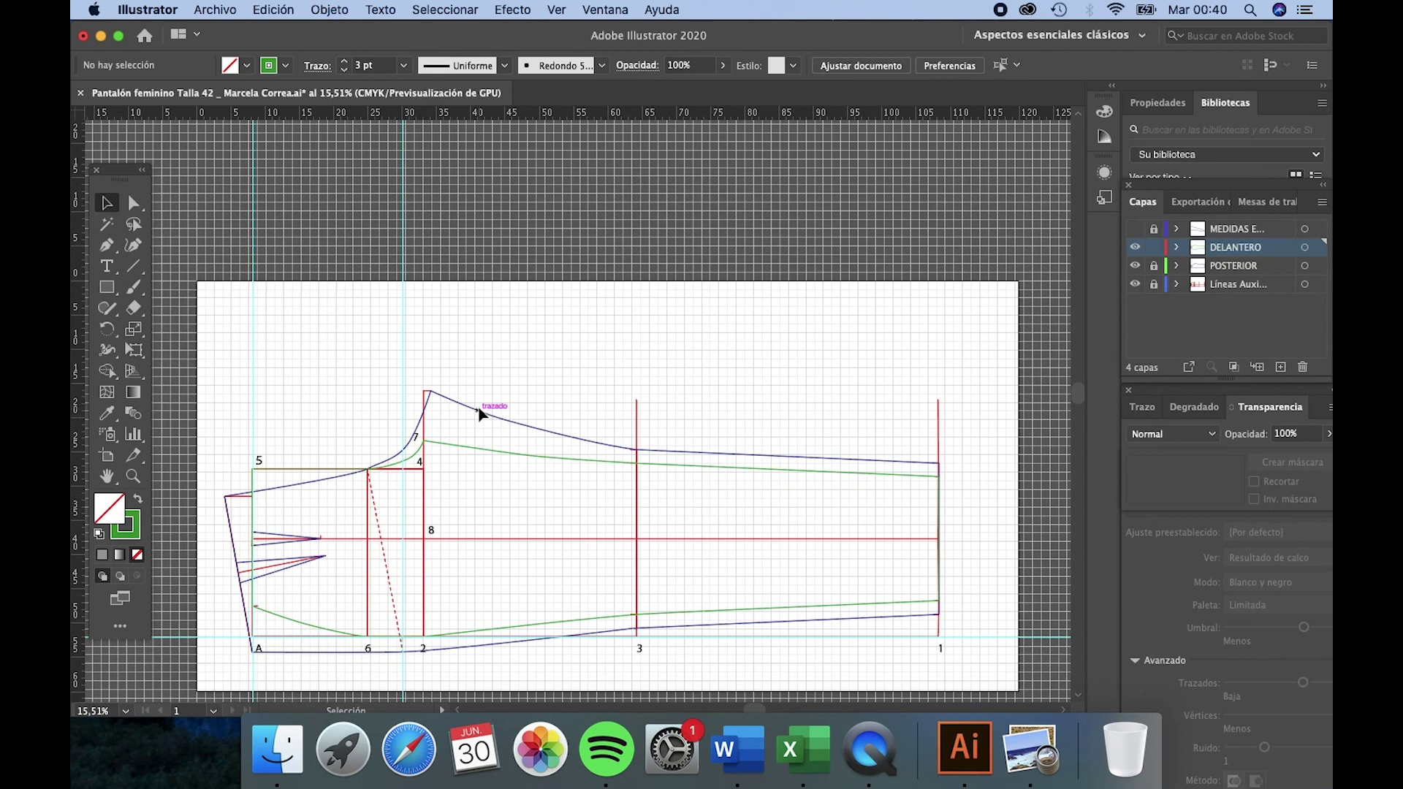
Step: Select the green front outline together with both lines of the front dart, and copy and paste them
{"action": "left_click", "coordinate": [486, 447]}
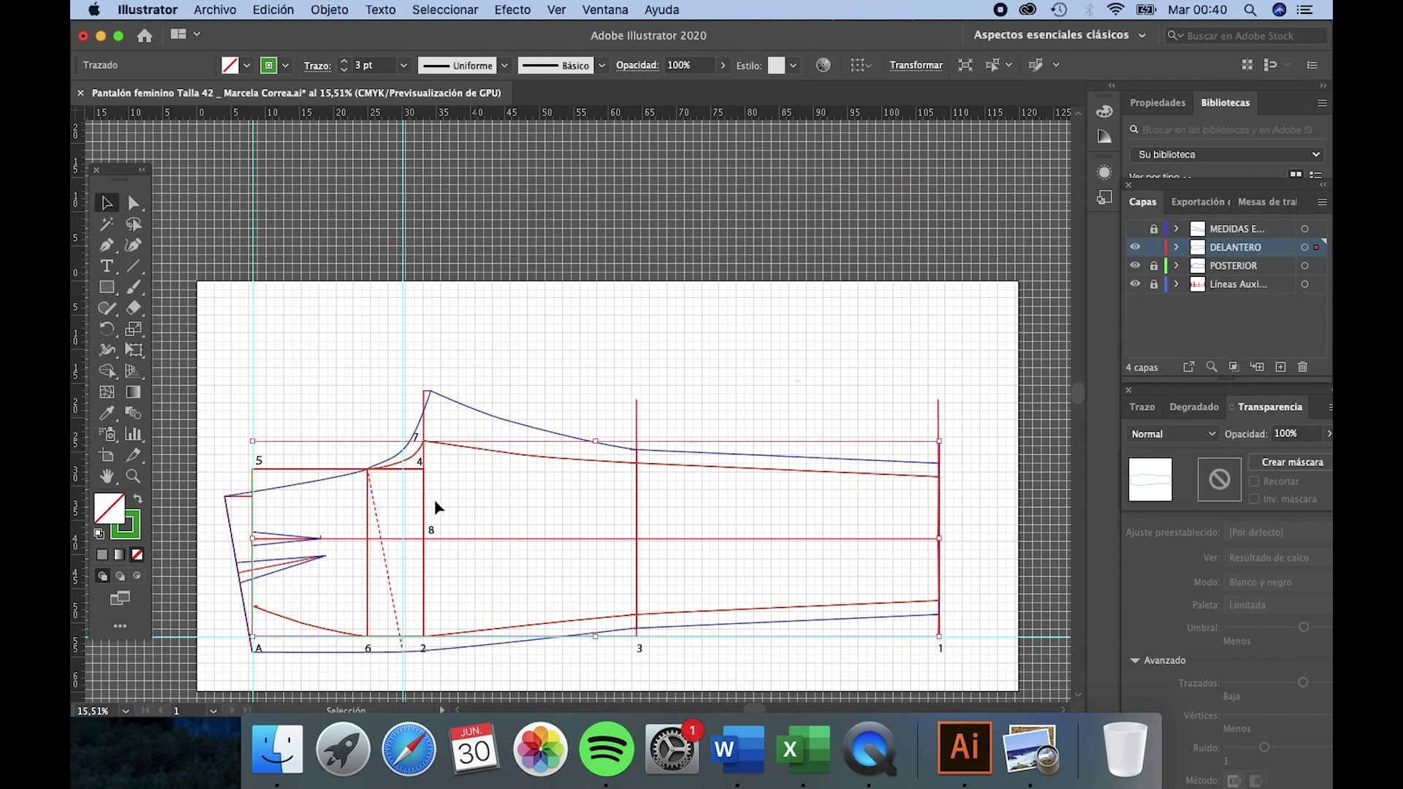
{"action": "left_click", "coordinate": [277, 536], "text": "shift"}
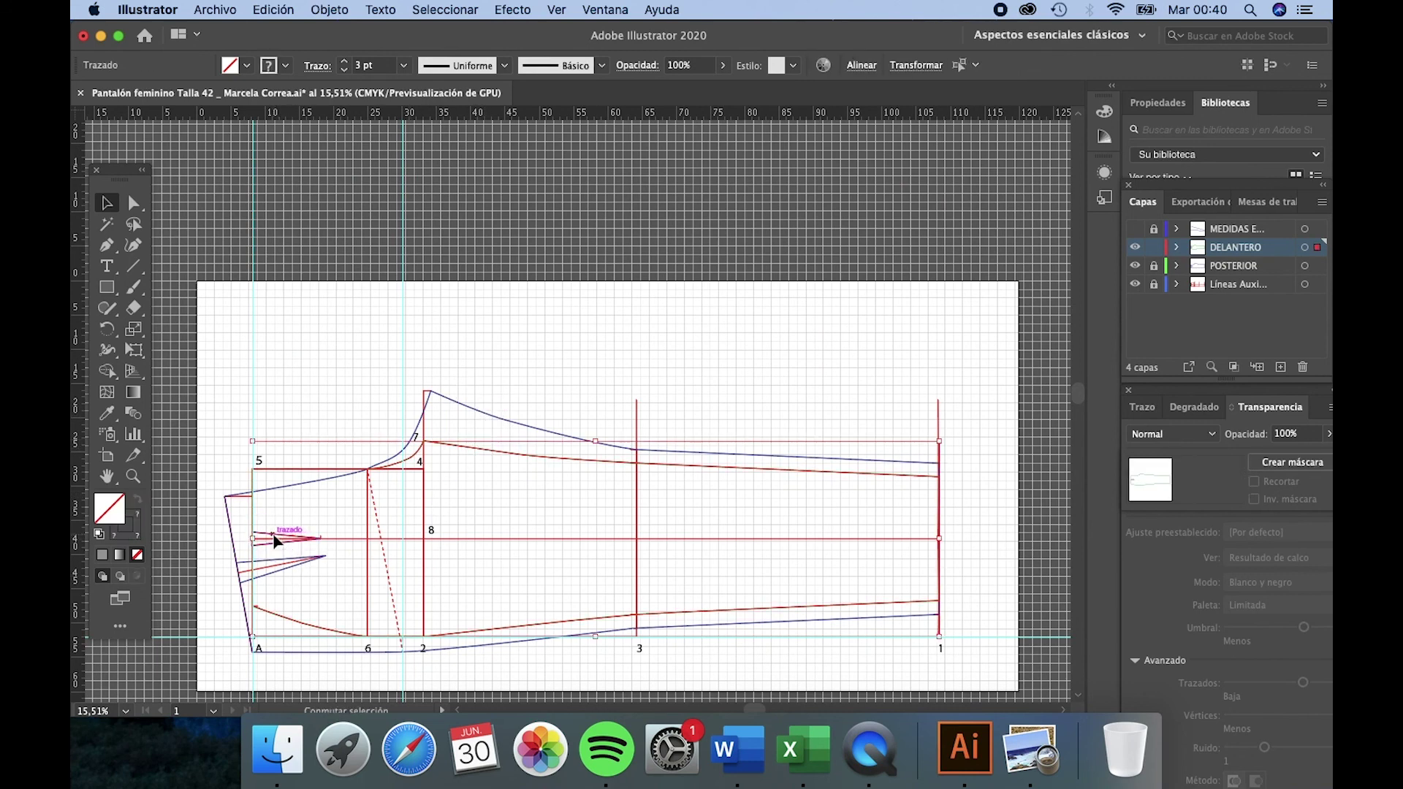
{"action": "scroll", "coordinate": [266, 556], "scroll_direction": "up", "scroll_amount": 2}
{"action": "scroll", "coordinate": [267, 555], "scroll_direction": "down", "scroll_amount": 3}
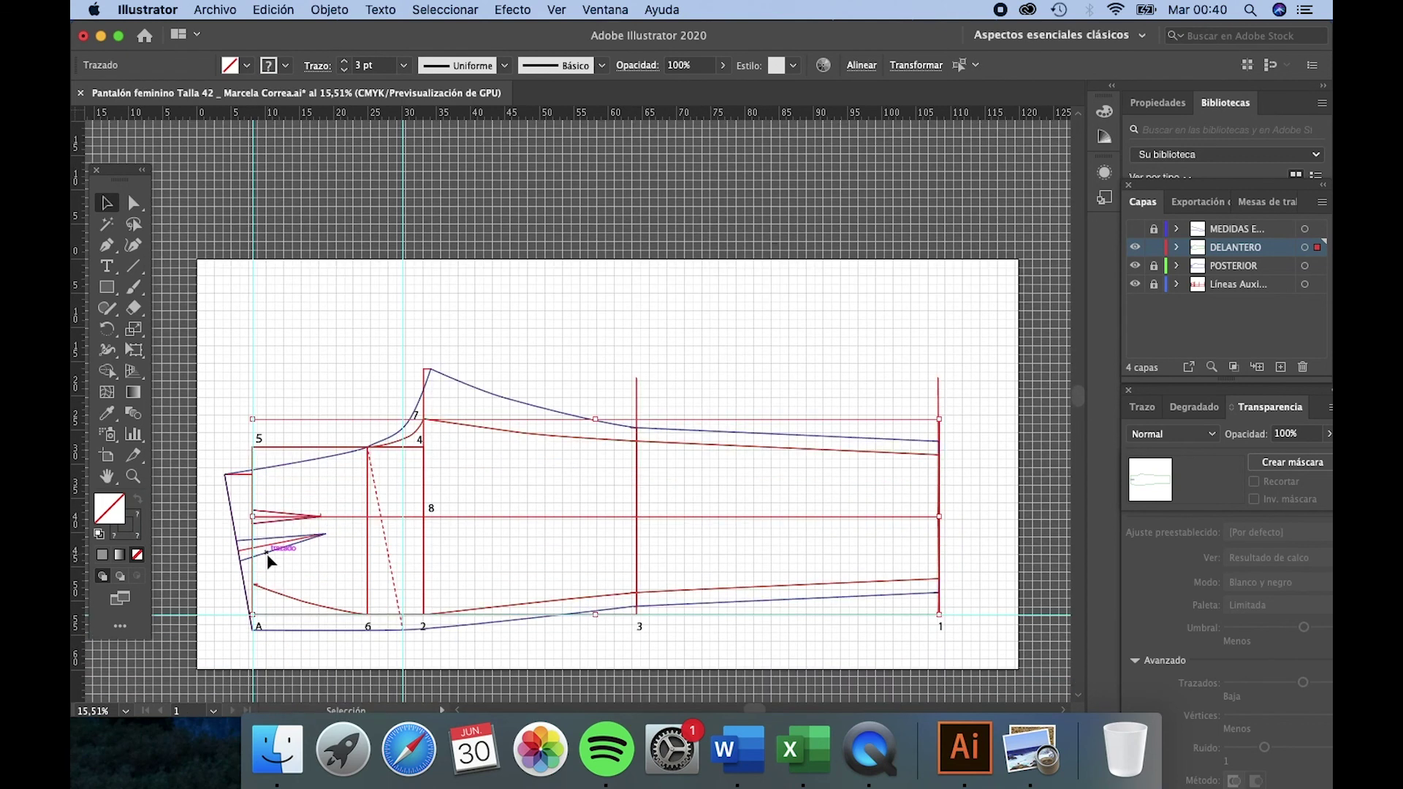
{"action": "scroll", "coordinate": [303, 556], "scroll_direction": "up", "scroll_amount": 3}
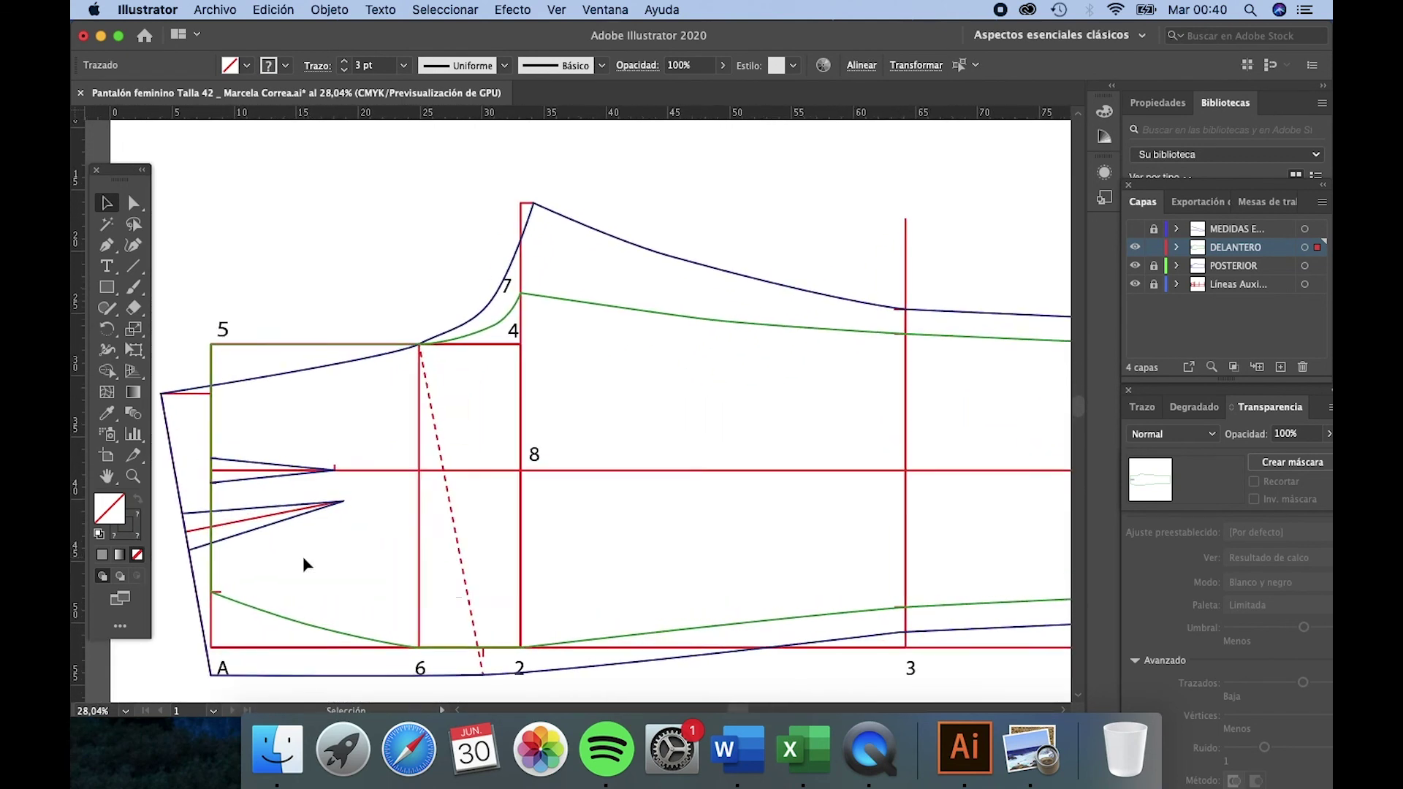
{"action": "left_click", "coordinate": [241, 462], "text": "shift"}
{"action": "left_click", "coordinate": [240, 460], "text": "shift"}
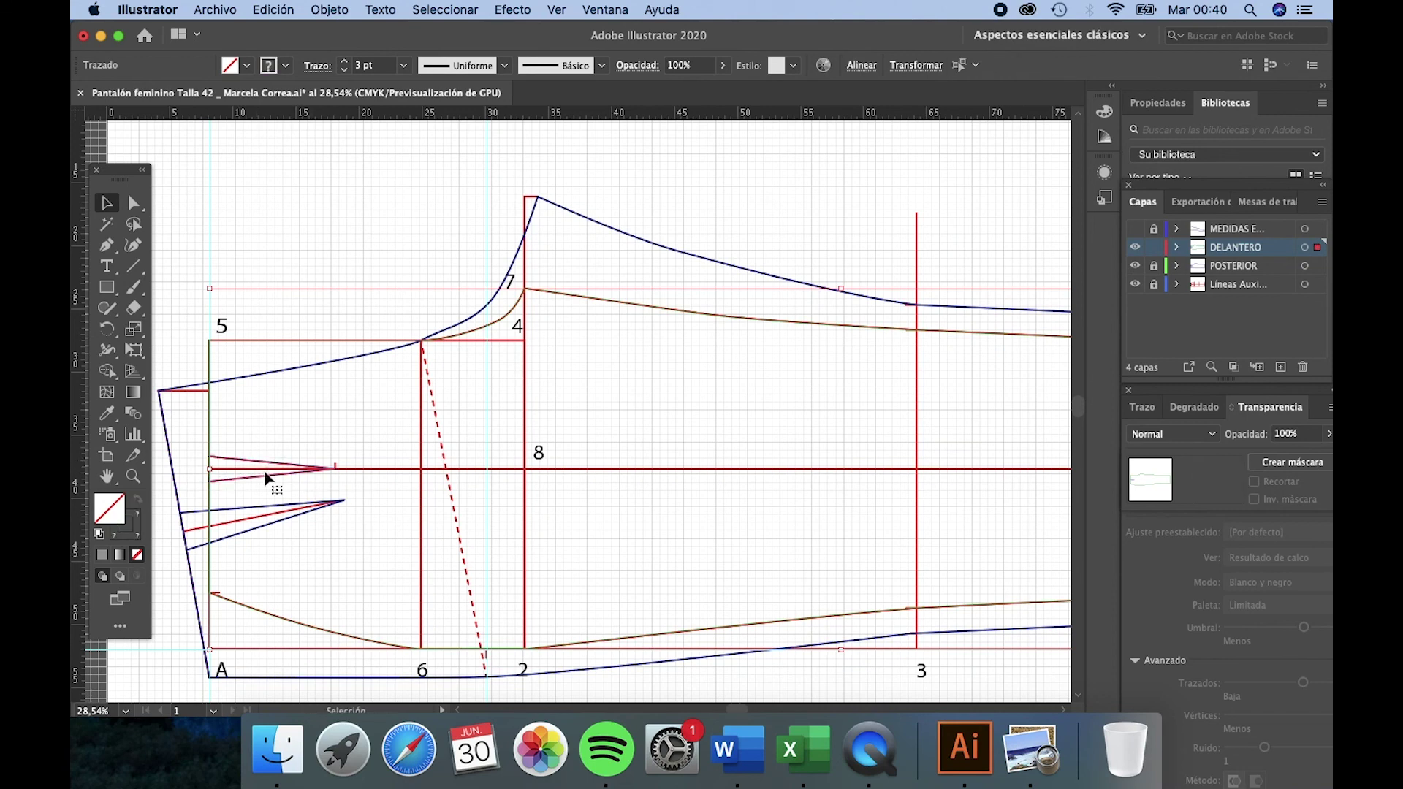
{"action": "key", "text": "super+c"}
{"action": "key", "text": "super+v"}
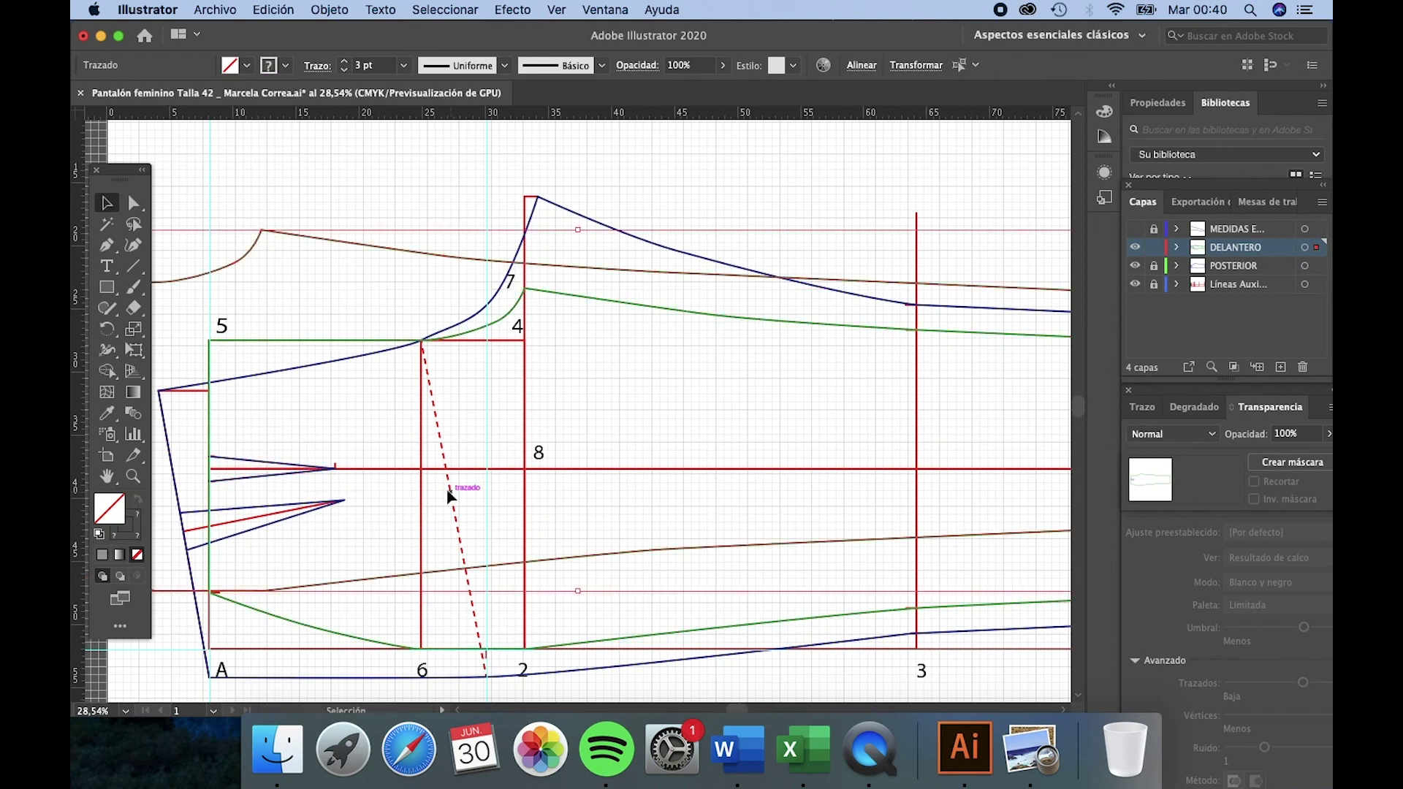
Step: Group the pasted front outline and dart, and place the group above the base pattern, clear of its lines
{"action": "left_click_drag", "start_coordinate": [283, 241], "coordinate": [575, 214]}
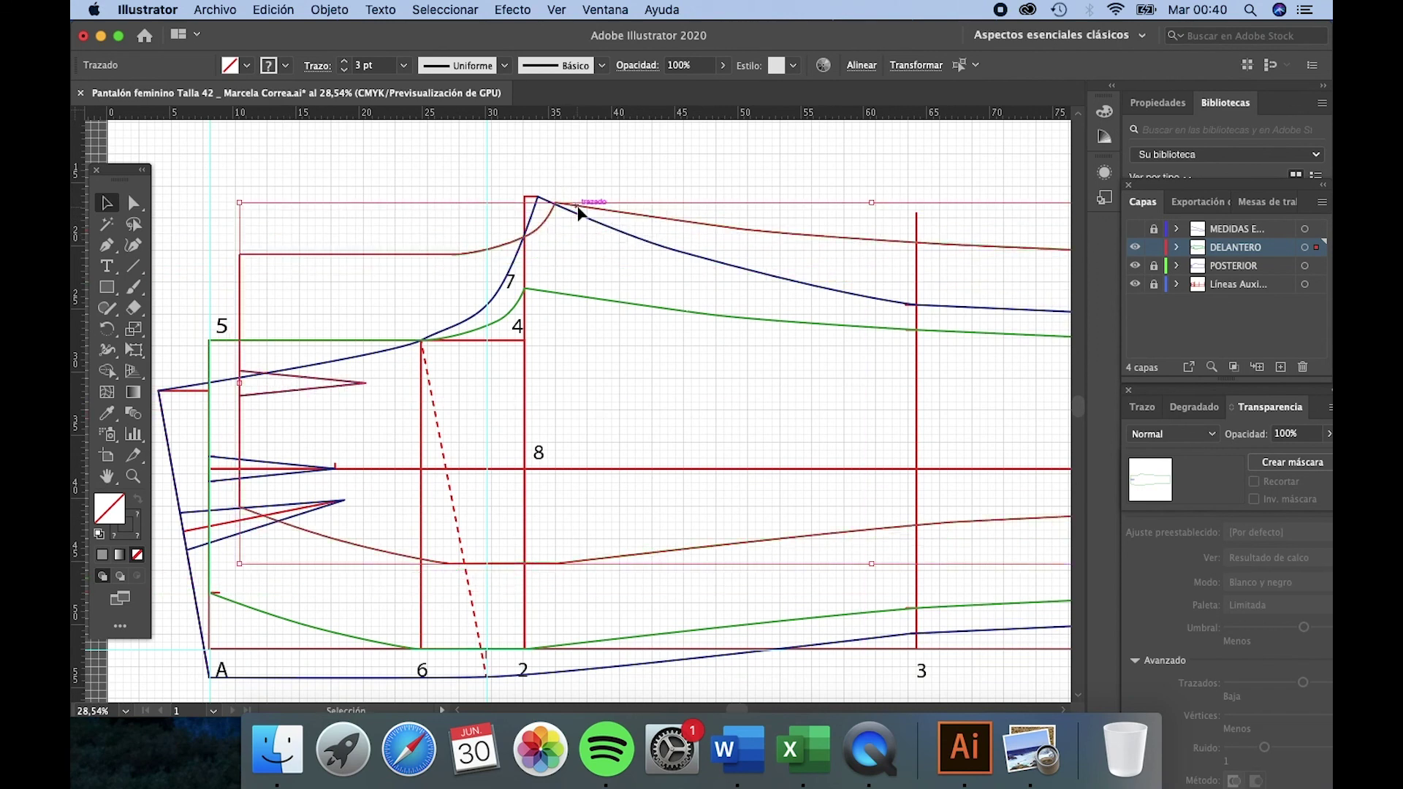
{"action": "scroll", "coordinate": [573, 307], "scroll_direction": "up", "scroll_amount": 3}
{"action": "scroll", "coordinate": [573, 304], "scroll_direction": "up", "scroll_amount": 1}
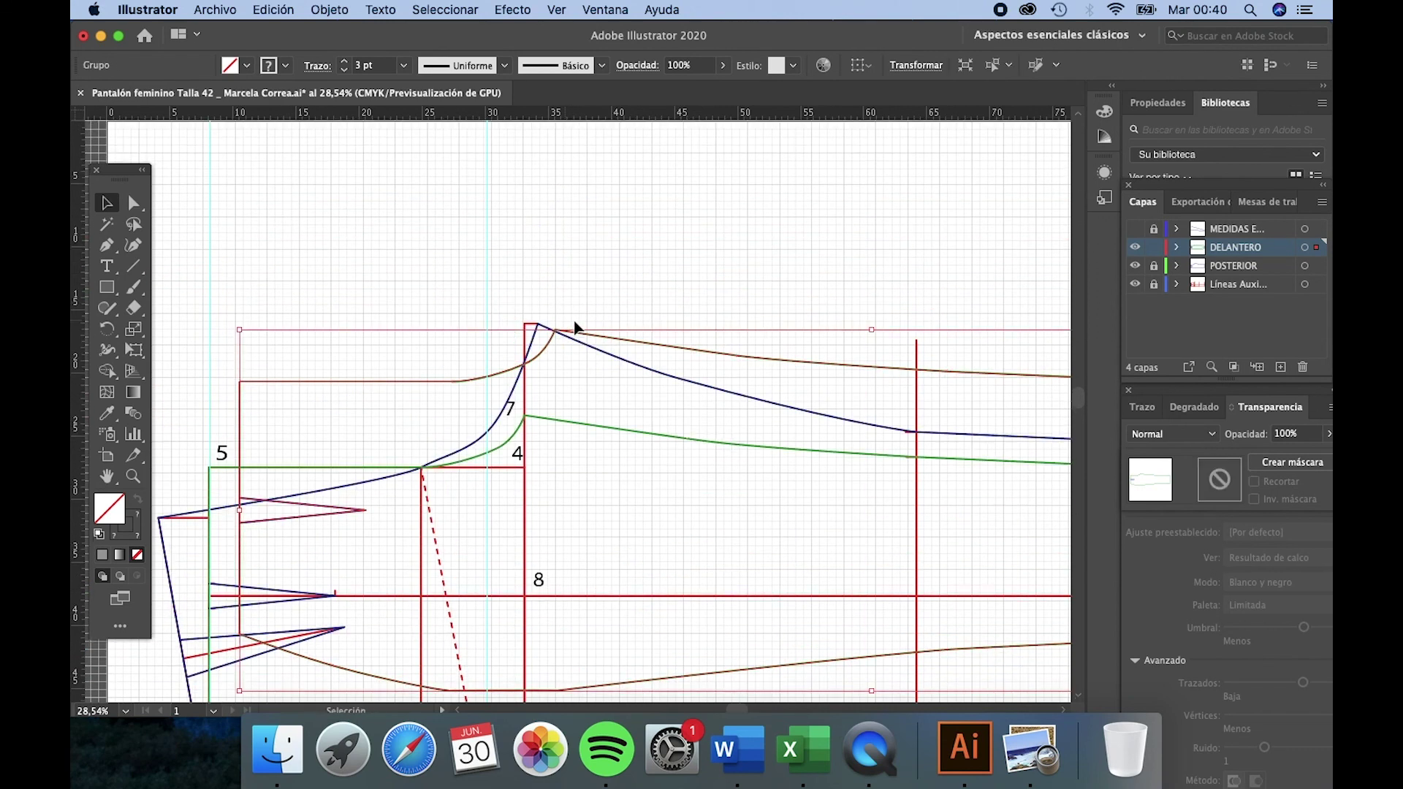
{"action": "left_click_drag", "start_coordinate": [618, 370], "coordinate": [605, 173]}
Step: Fill the grouped front piece with dark grey
{"action": "scroll", "coordinate": [583, 235], "scroll_direction": "down", "scroll_amount": 5}
{"action": "left_click", "coordinate": [276, 65]}
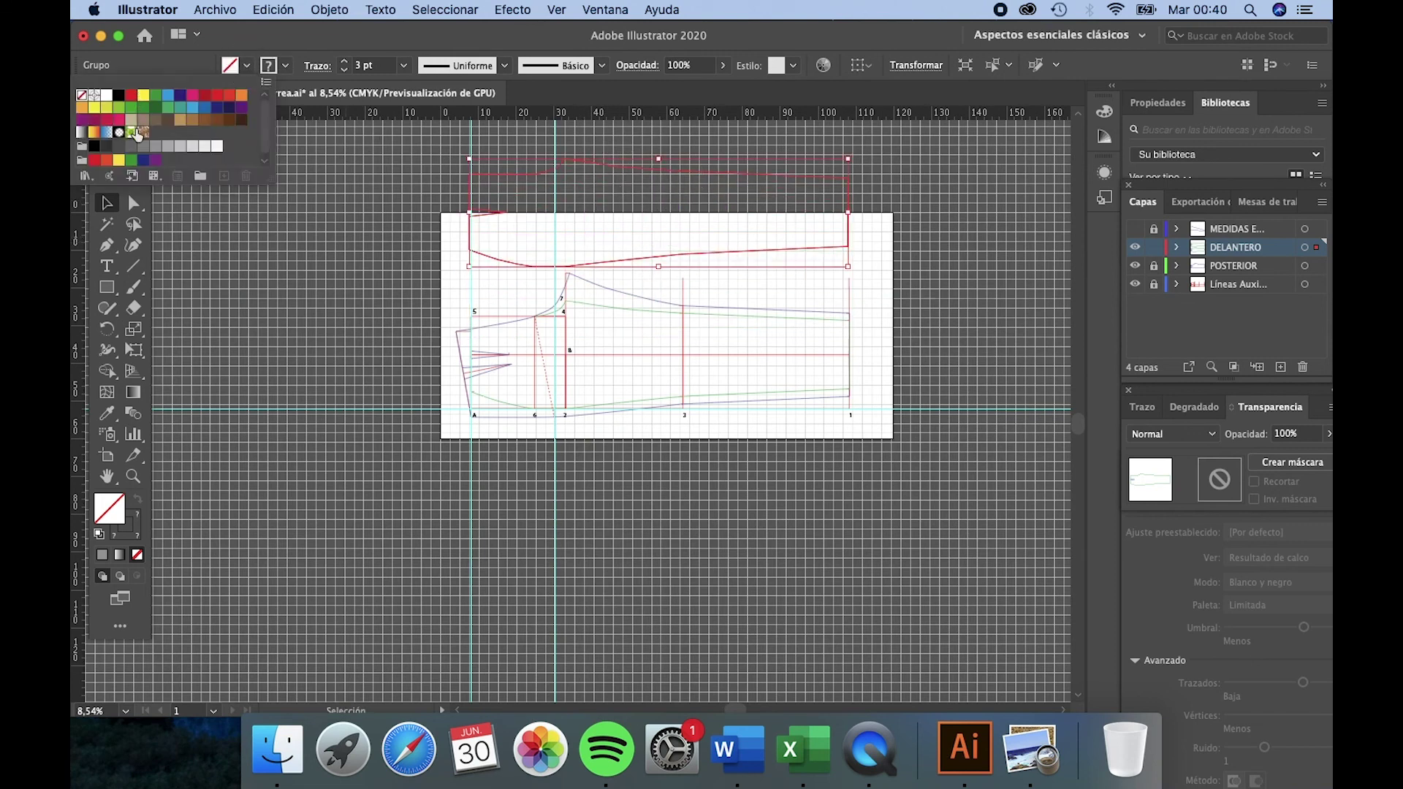
{"action": "left_click", "coordinate": [132, 148]}
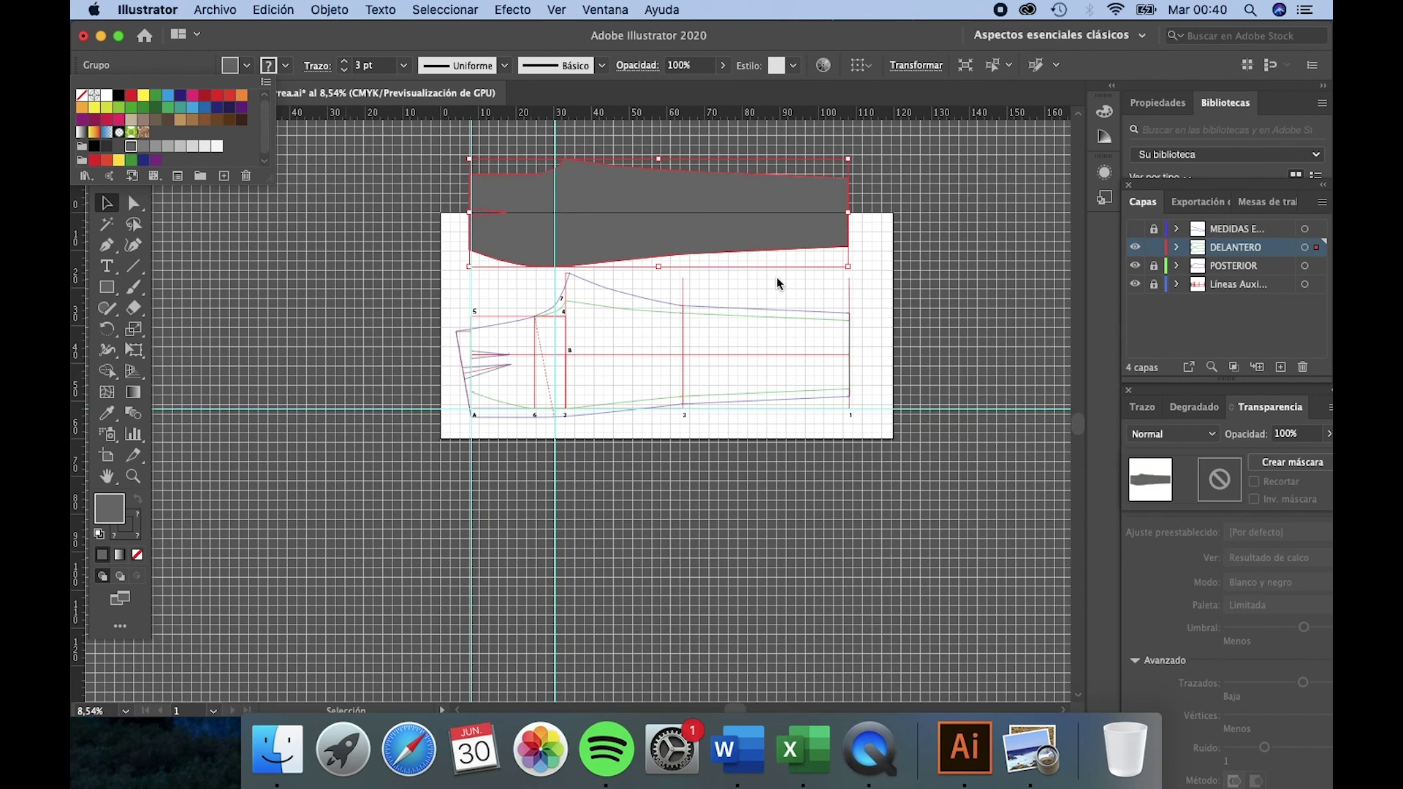
Step: Give the grouped grey front piece a 1 pt black stroke and move it slightly farther above the base pattern
{"action": "scroll", "coordinate": [632, 186], "scroll_direction": "up", "scroll_amount": 1}
{"action": "scroll", "coordinate": [633, 186], "scroll_direction": "up", "scroll_amount": 2}
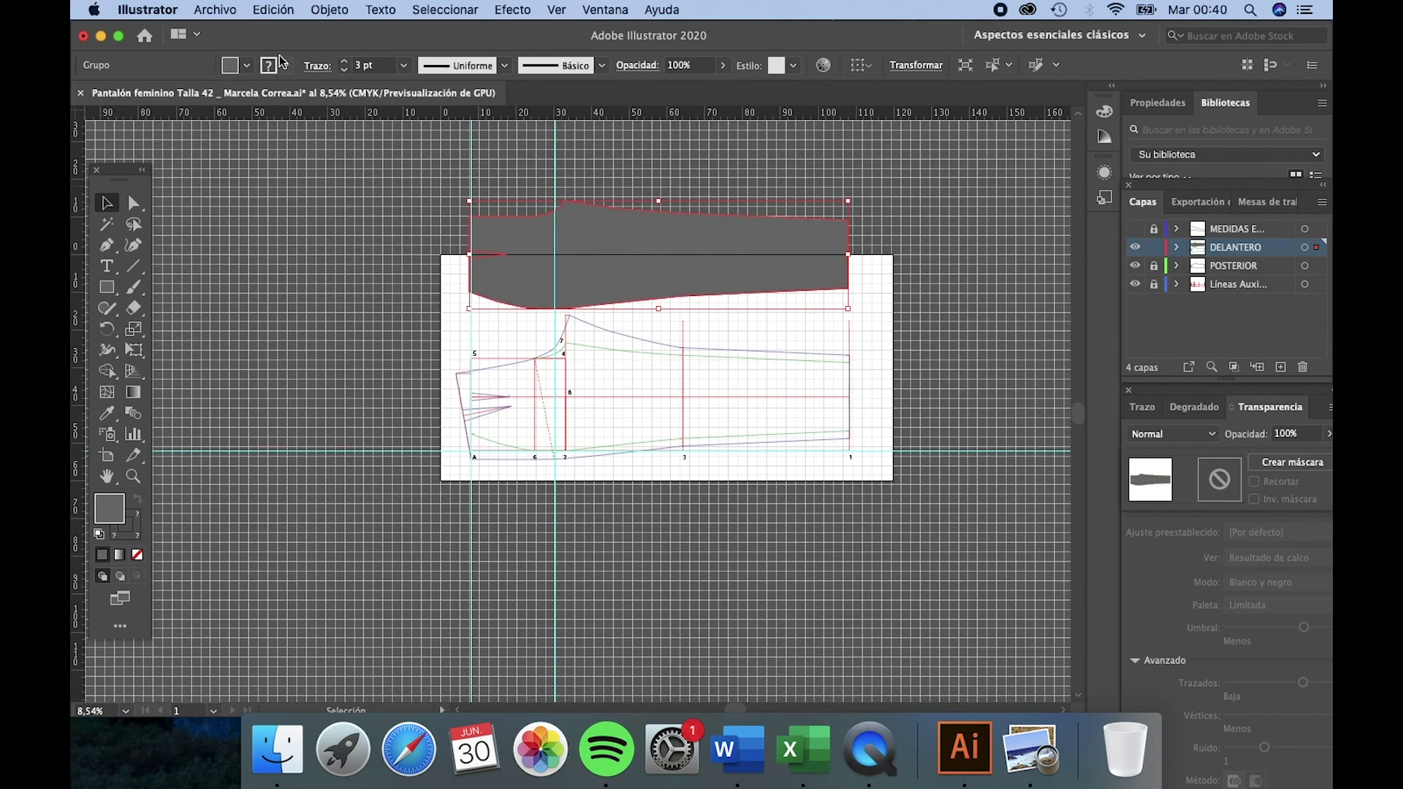
{"action": "left_click", "coordinate": [285, 65]}
{"action": "left_click", "coordinate": [137, 96]}
{"action": "left_click", "coordinate": [403, 65]}
{"action": "left_click", "coordinate": [432, 142]}
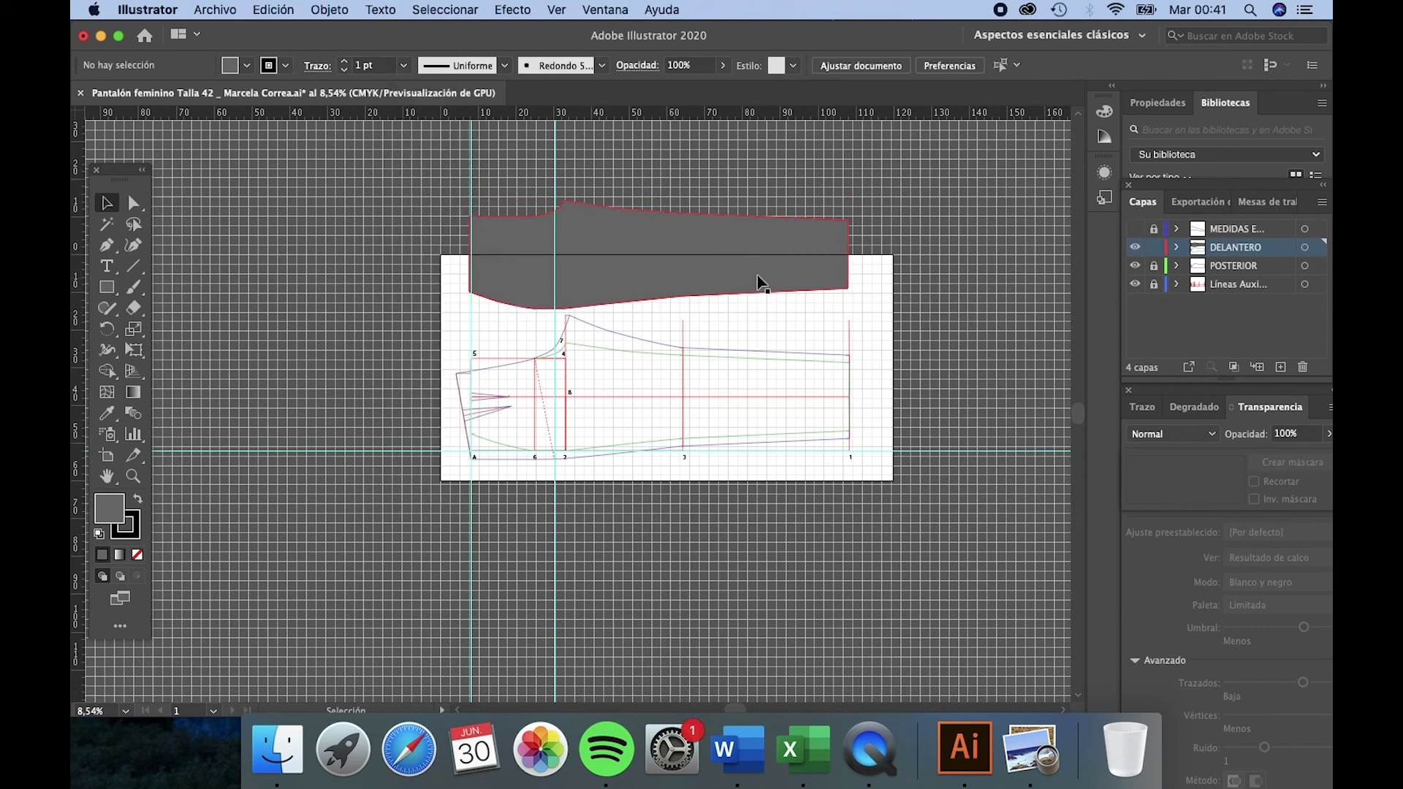
{"action": "left_click_drag", "start_coordinate": [700, 277], "coordinate": [717, 241]}
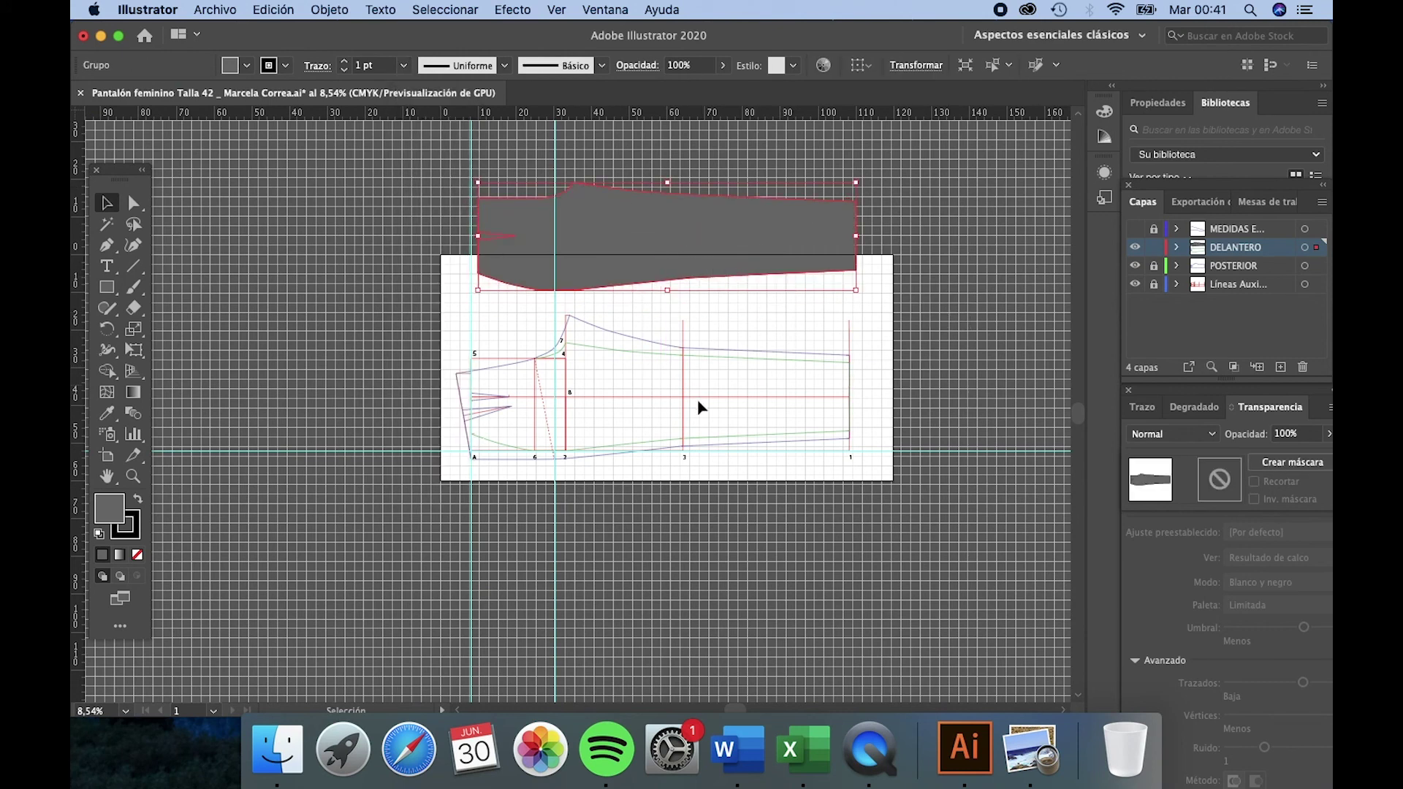
Step: Lock the DELANTERO layer, and unlock the POSTERIOR layer and make it active
{"action": "scroll", "coordinate": [720, 468], "scroll_direction": "up", "scroll_amount": 5}
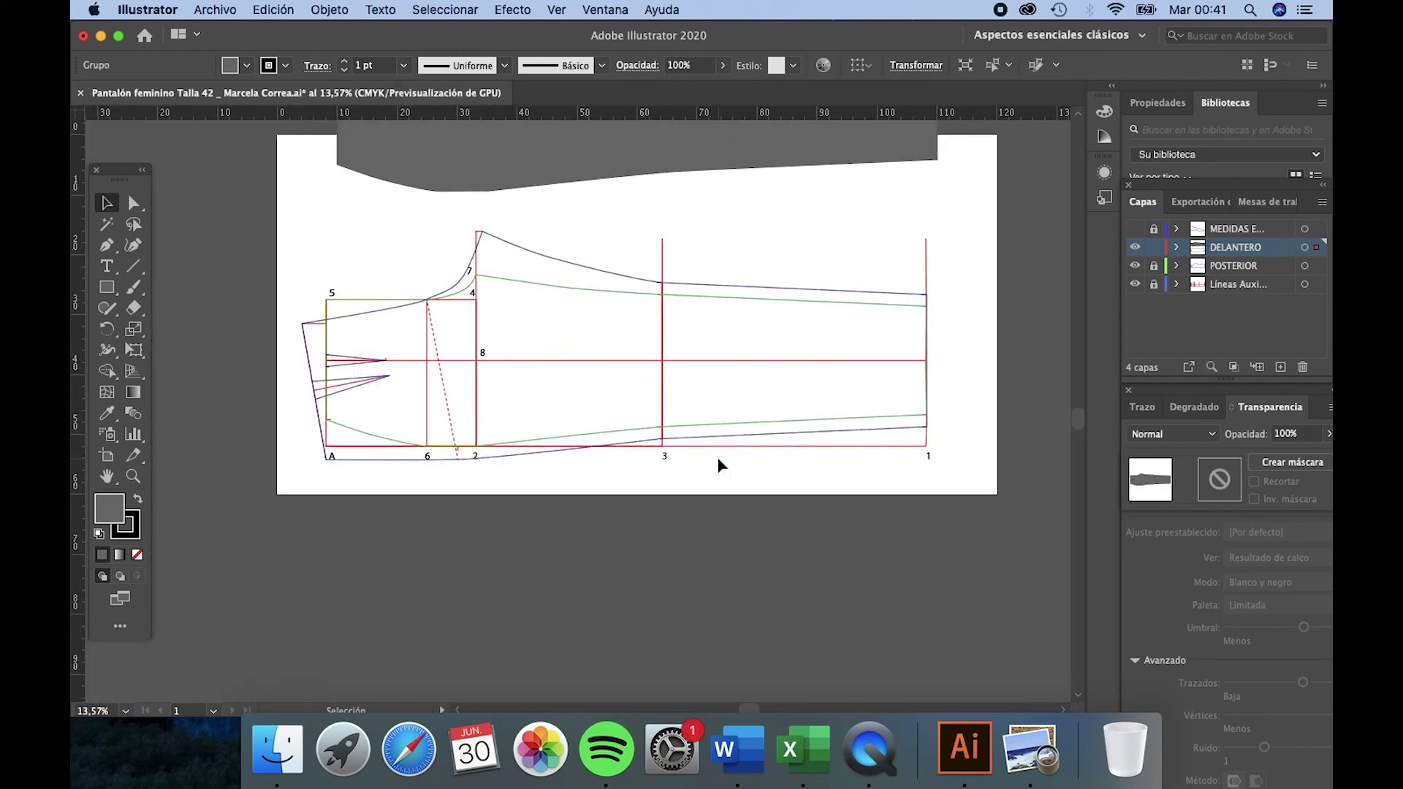
{"action": "left_click", "coordinate": [1154, 248]}
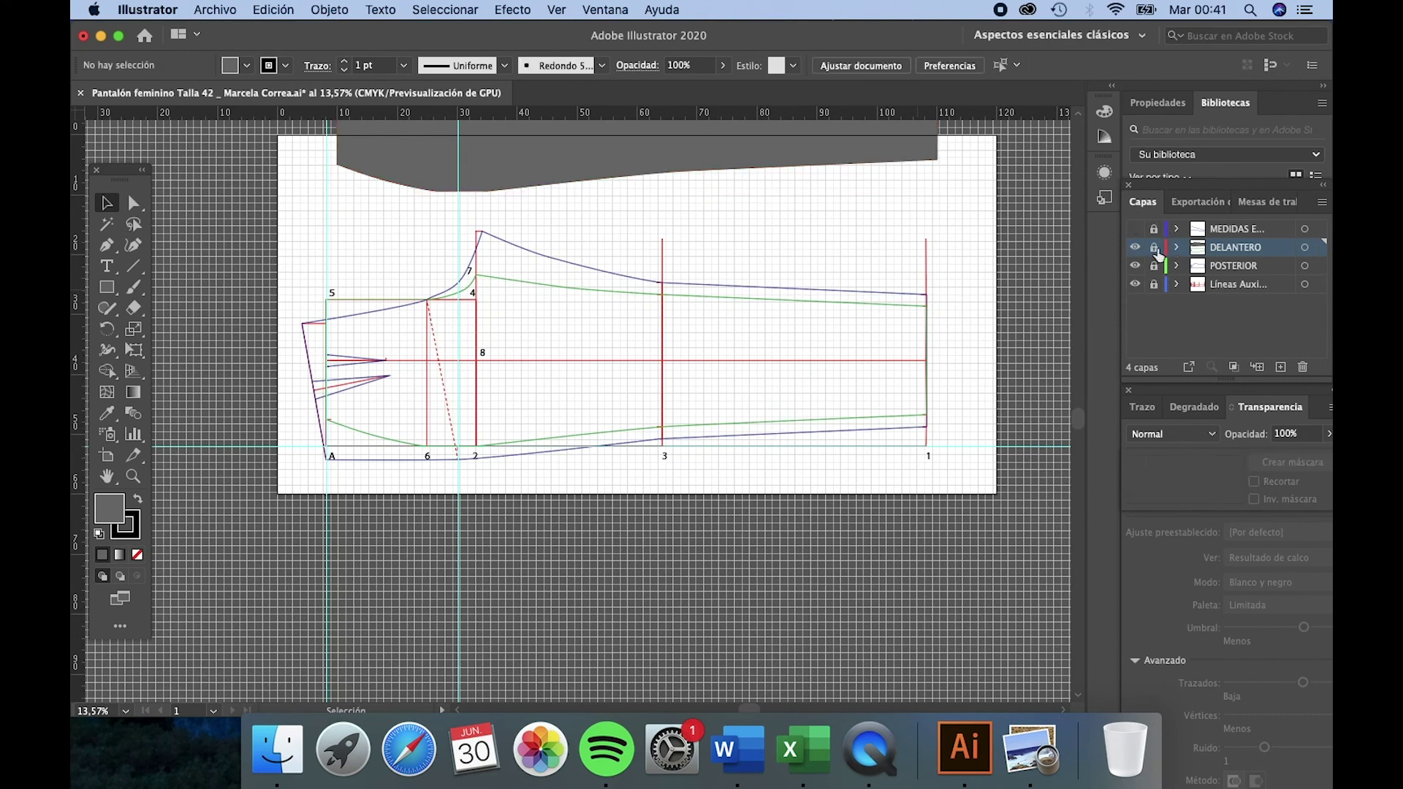
{"action": "left_click", "coordinate": [1155, 266]}
{"action": "left_click", "coordinate": [1235, 268]}
Step: Copy and paste the blue back outline with its dart, and place the copy below the base pattern
{"action": "left_click", "coordinate": [595, 271]}
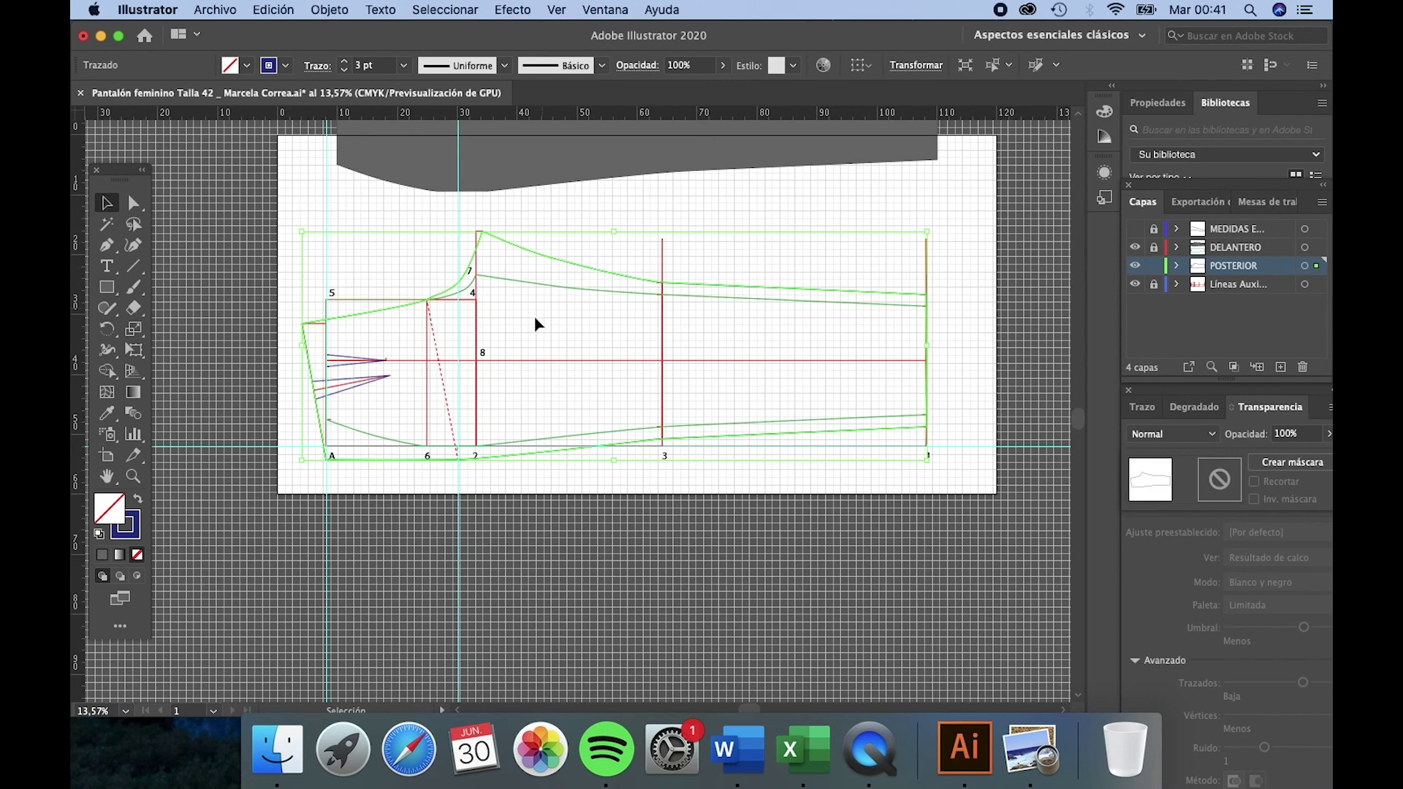
{"action": "key", "text": "super+c"}
{"action": "key", "text": "super+v"}
{"action": "left_click_drag", "start_coordinate": [551, 337], "coordinate": [601, 522]}
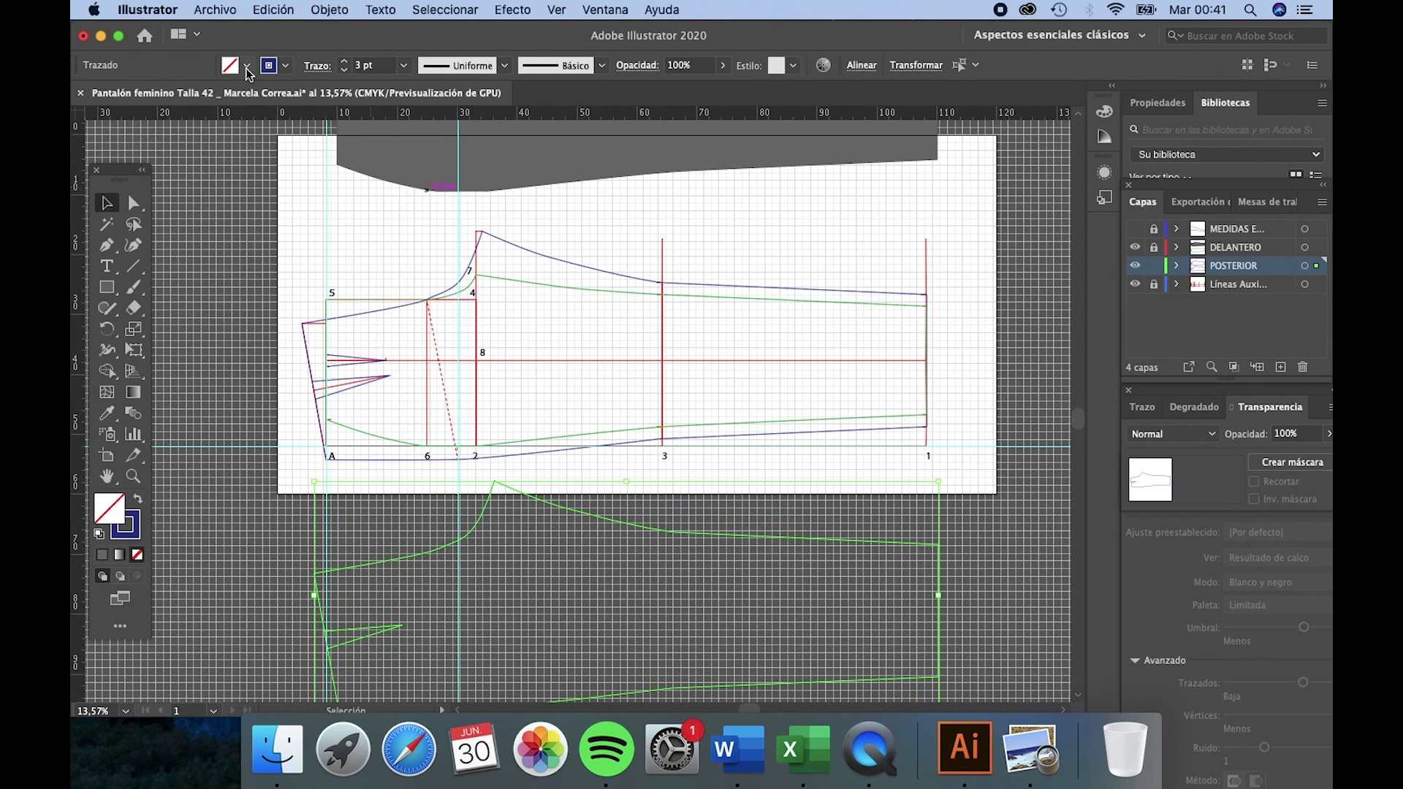
Step: Apply the front piece's grey fill and black stroke to the copied back outline and dart with the Eyedropper
{"action": "left_click", "coordinate": [107, 413]}
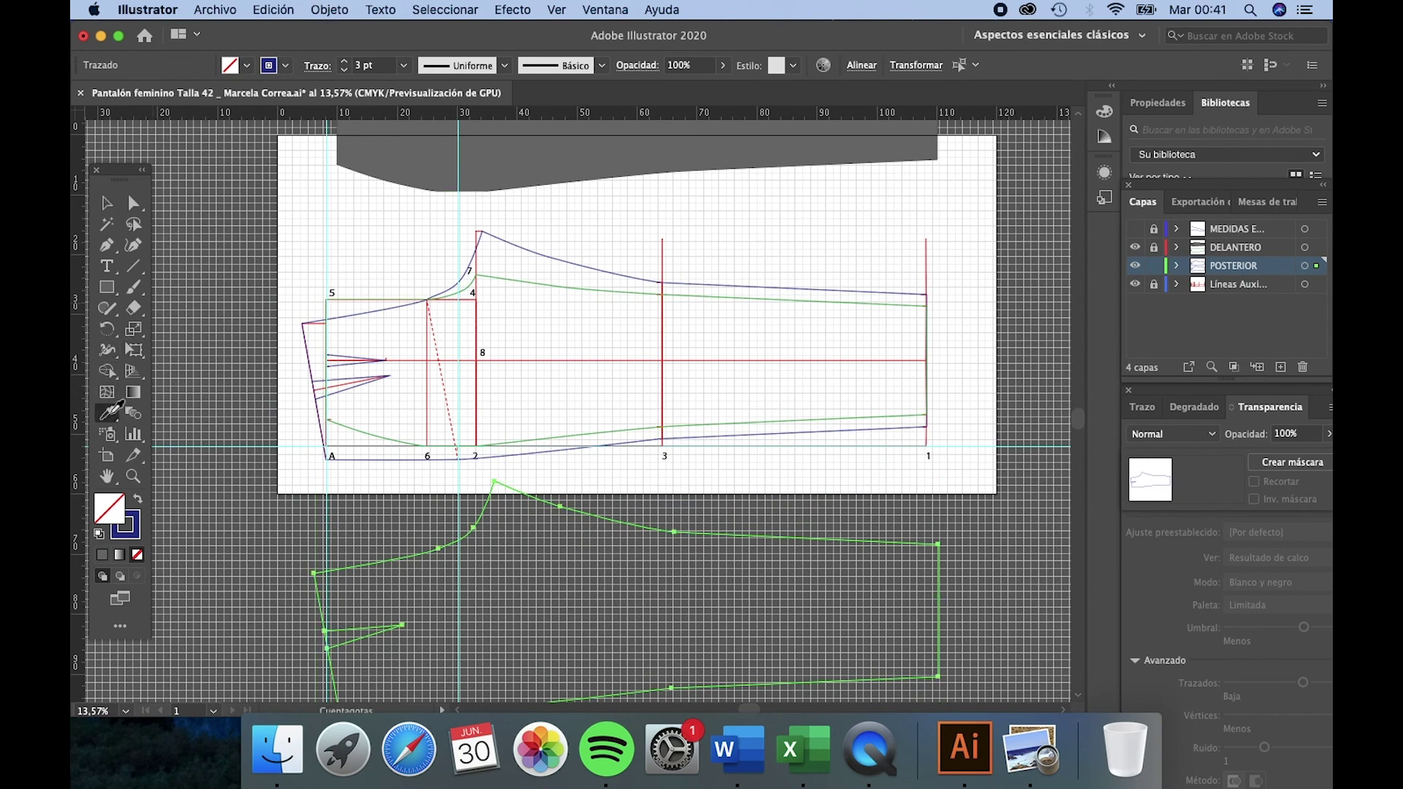
{"action": "left_click", "coordinate": [428, 161]}
{"action": "left_click", "coordinate": [107, 202]}
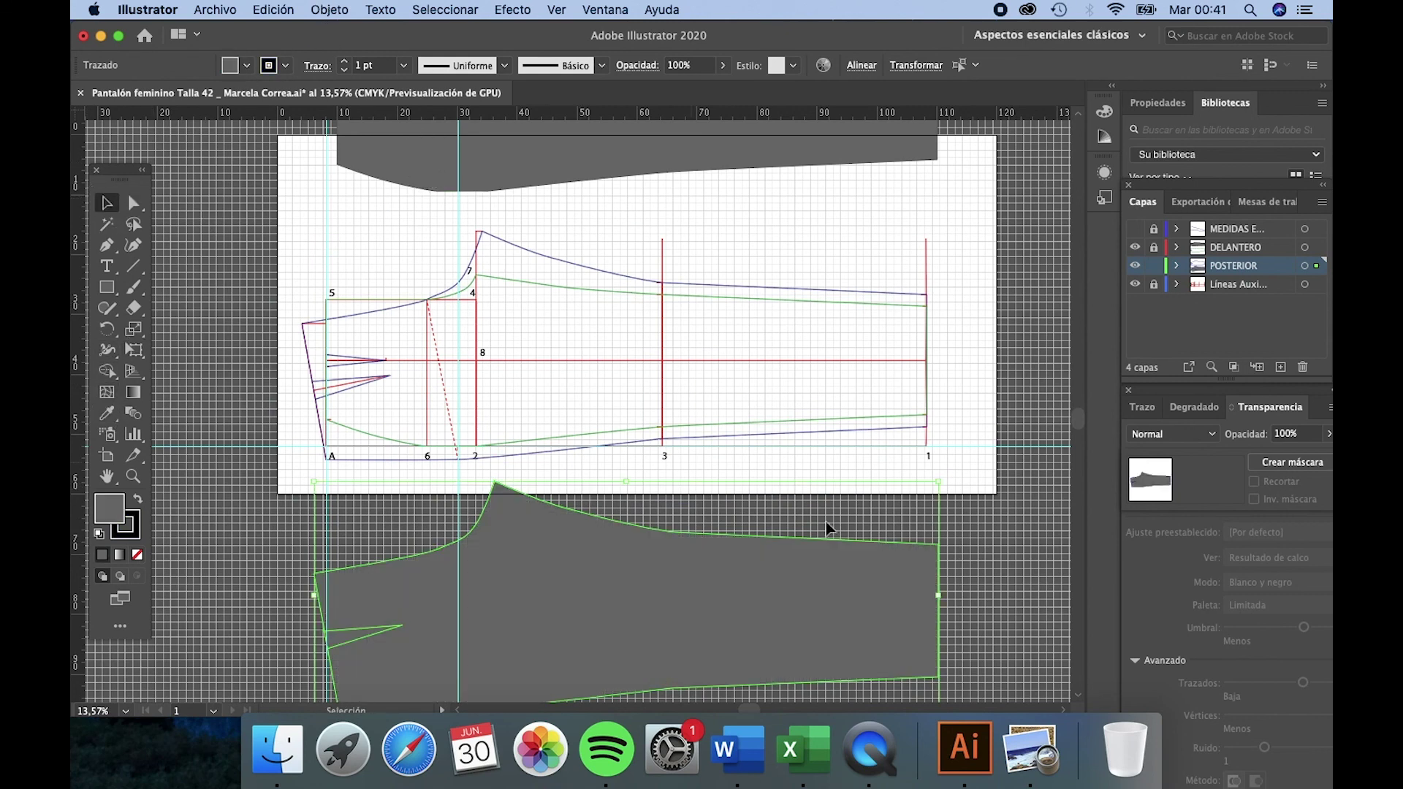
{"action": "left_click", "coordinate": [965, 609]}
{"action": "scroll", "coordinate": [965, 608], "scroll_direction": "down", "scroll_amount": 1}
{"action": "scroll", "coordinate": [965, 608], "scroll_direction": "down", "scroll_amount": 4}
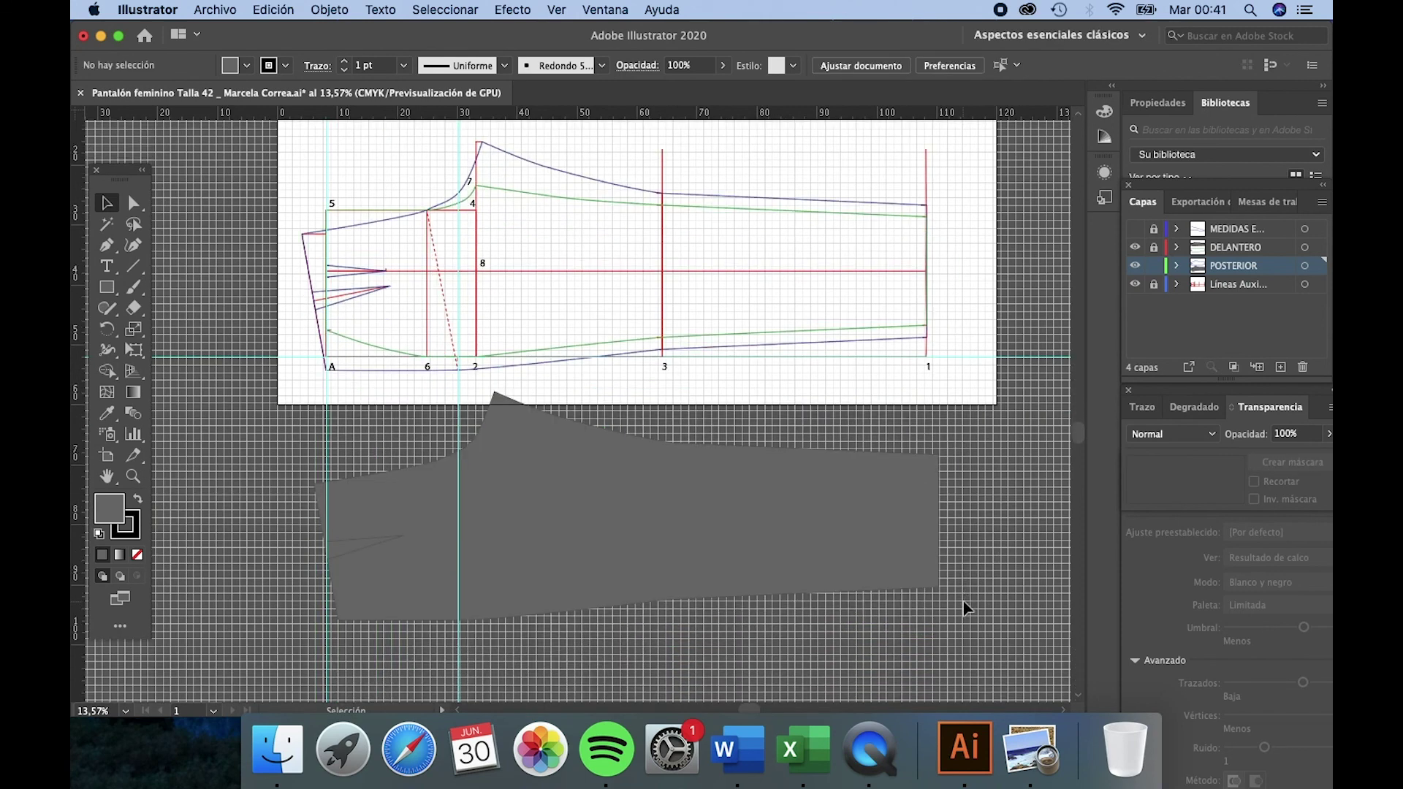
{"action": "scroll", "coordinate": [965, 608], "scroll_direction": "up", "scroll_amount": 6}
{"action": "scroll", "coordinate": [957, 603], "scroll_direction": "down", "scroll_amount": 4}
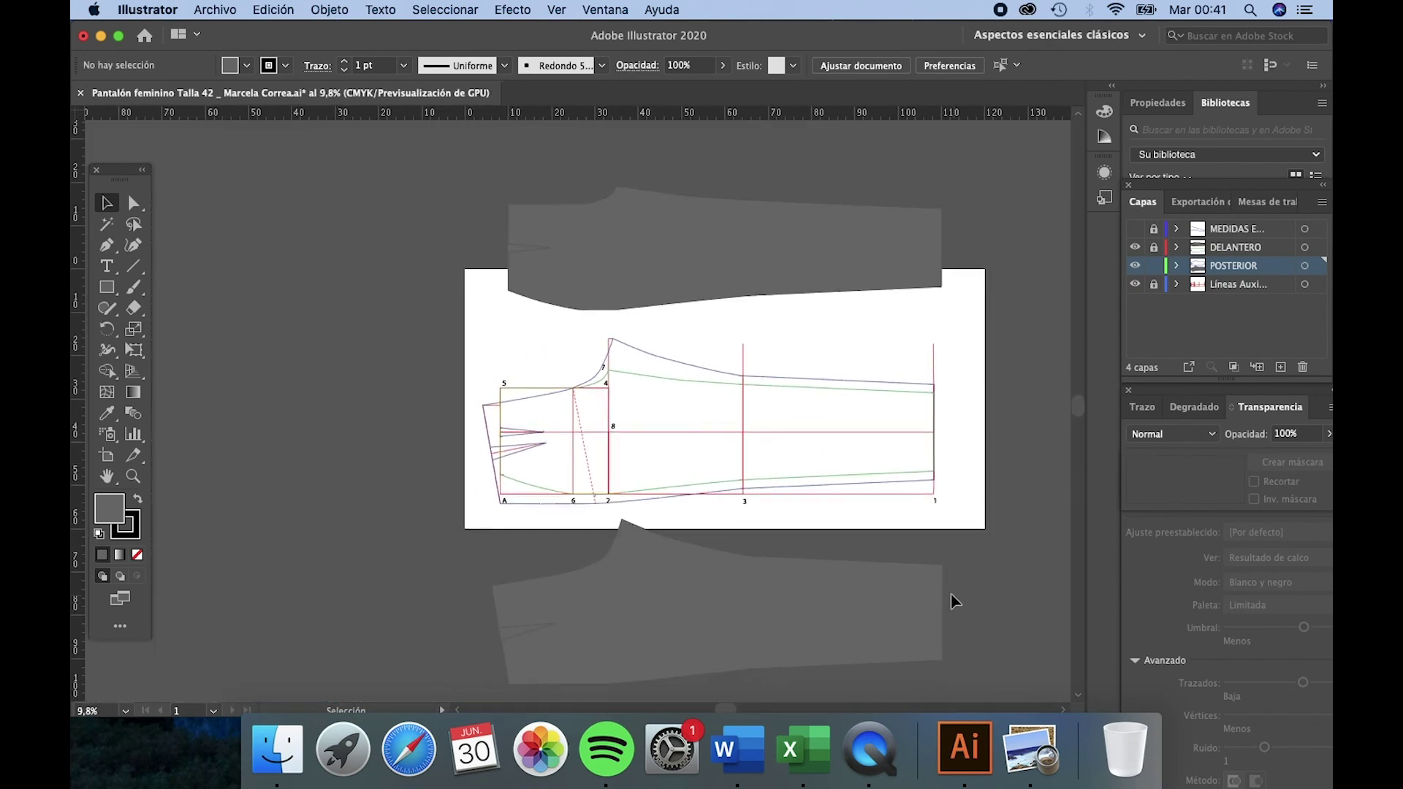
Step: Group the grey back outline with its dart, and move the group above the artboard beside the front piece
{"action": "left_click", "coordinate": [787, 624]}
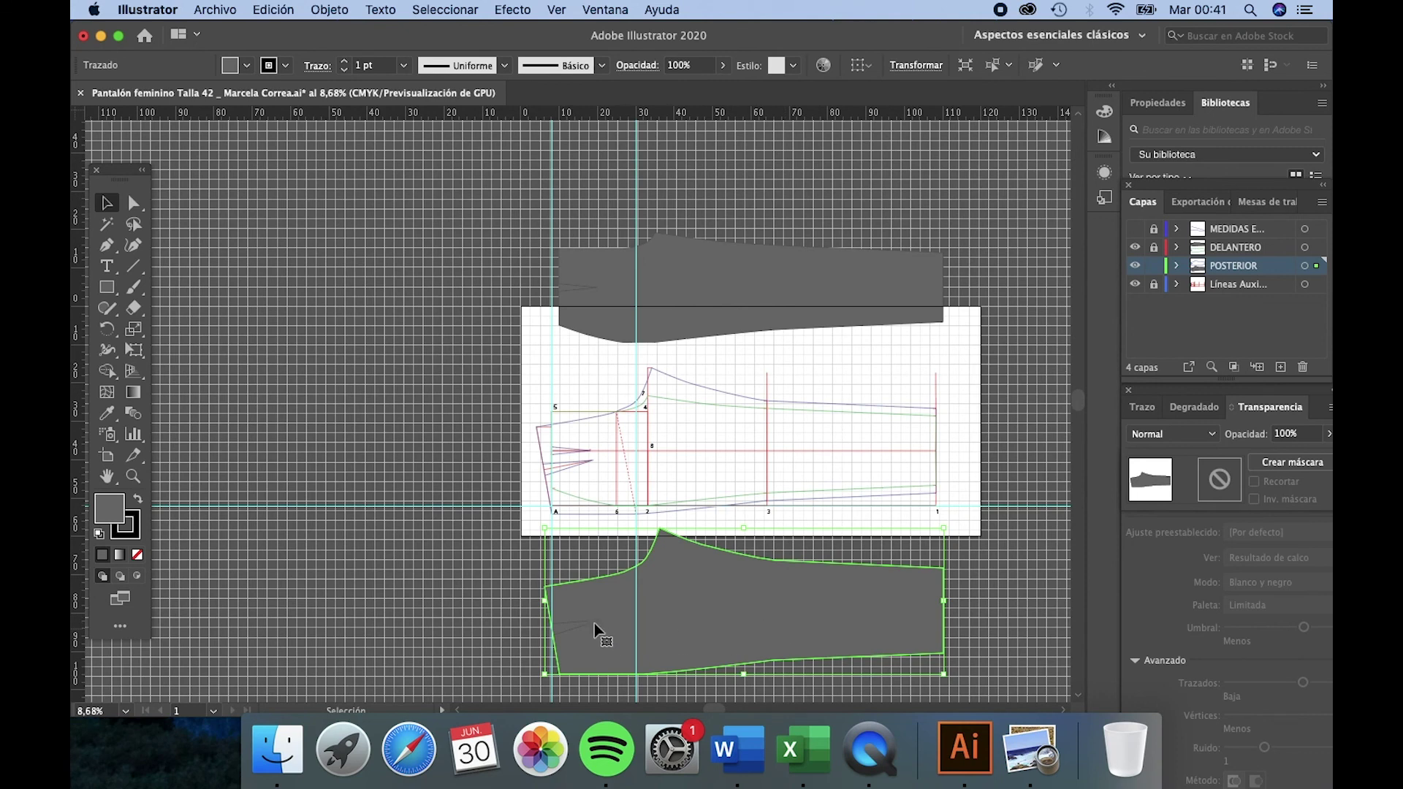
{"action": "left_click", "coordinate": [495, 623]}
{"action": "left_click", "coordinate": [598, 650]}
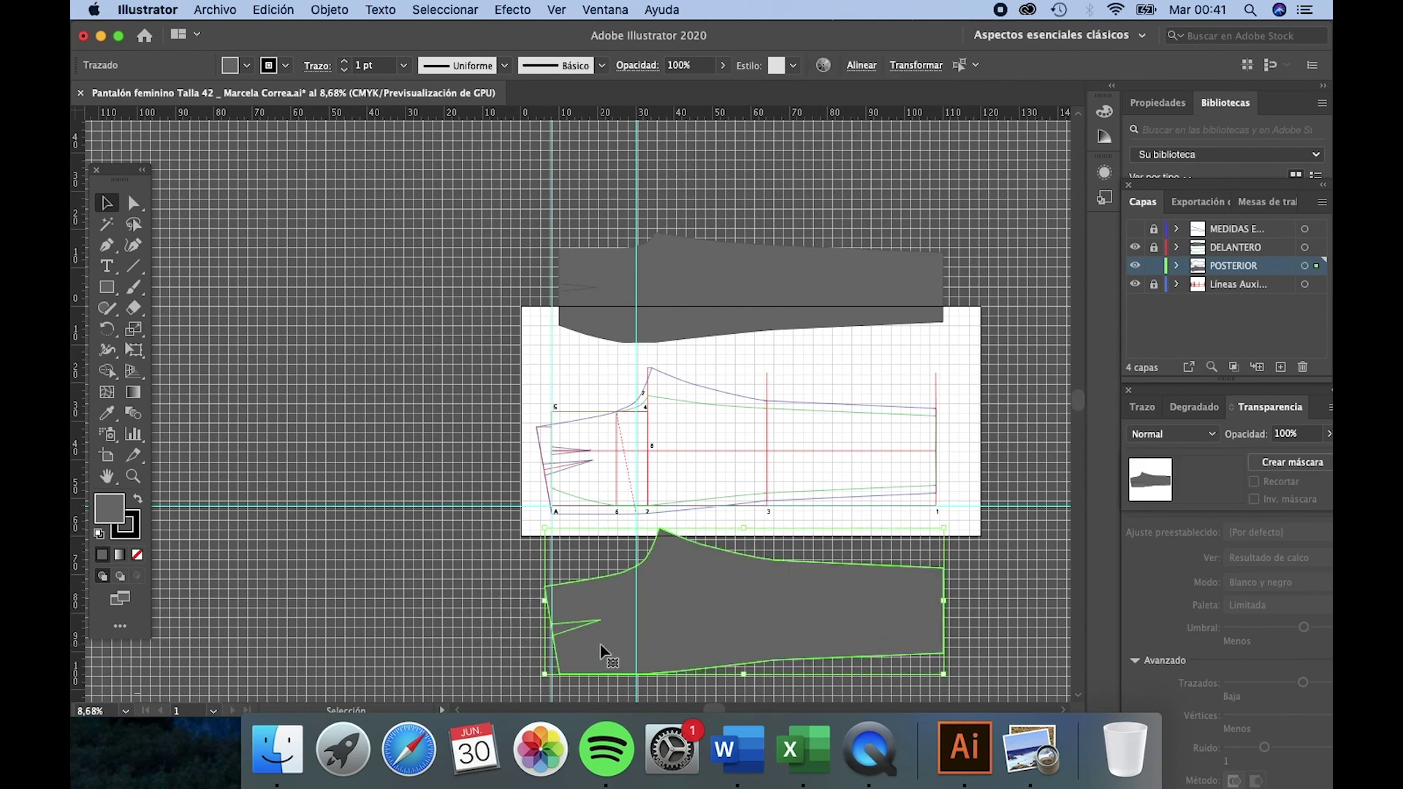
{"action": "left_click_drag", "start_coordinate": [763, 642], "coordinate": [461, 223]}
{"action": "scroll", "coordinate": [344, 210], "scroll_direction": "up", "scroll_amount": 1}
{"action": "scroll", "coordinate": [344, 210], "scroll_direction": "up", "scroll_amount": 1}
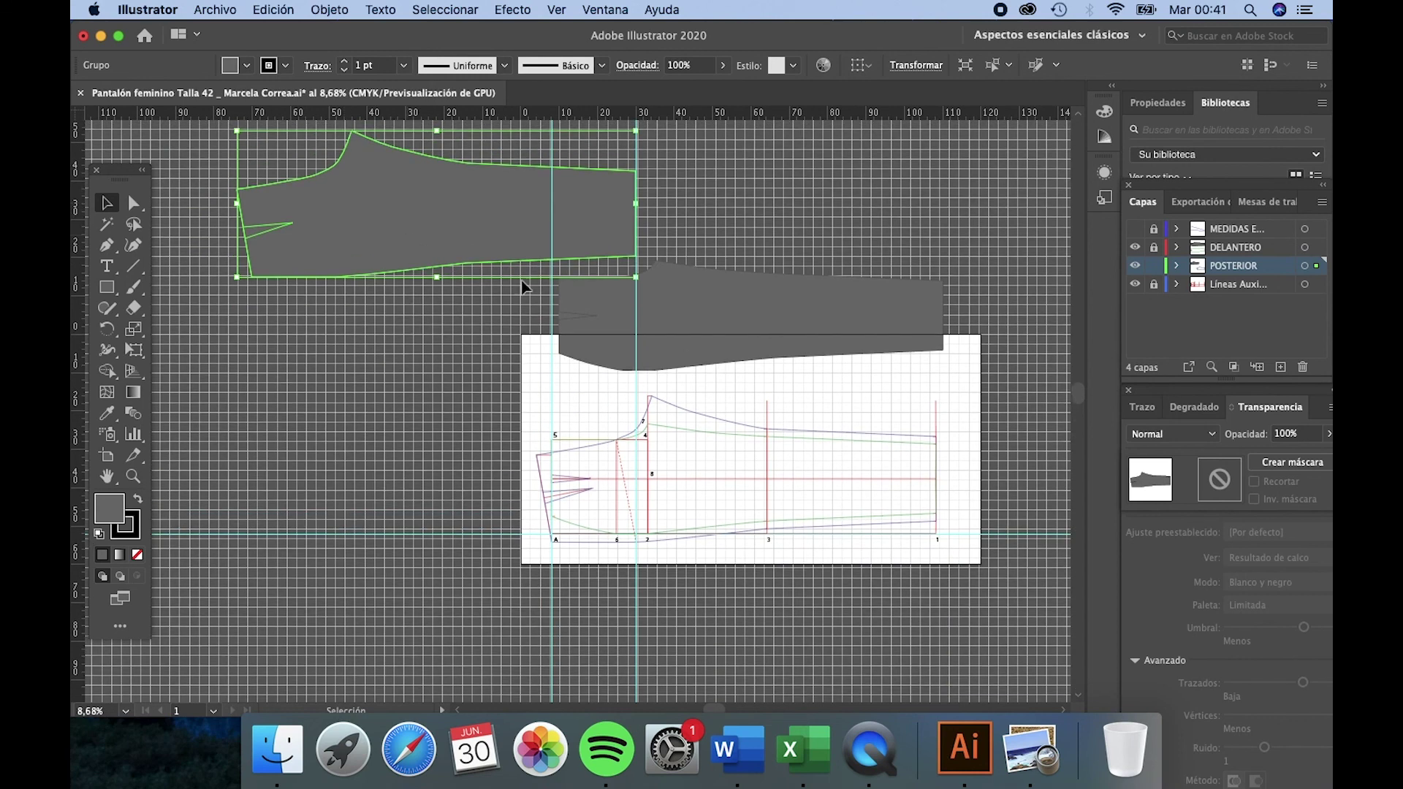
Step: Undo the move, grouping, styling and pasting of the back piece
{"action": "left_click", "coordinate": [691, 239]}
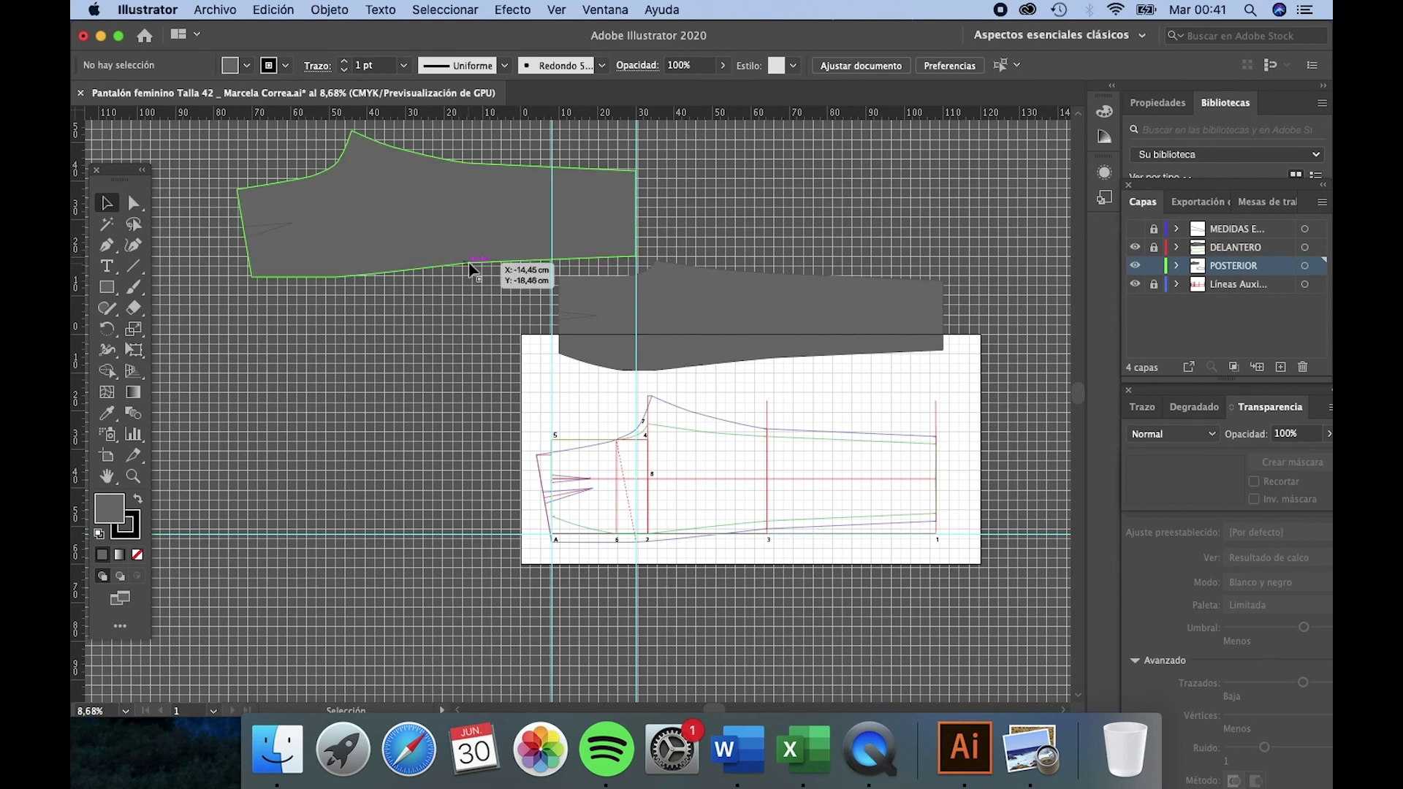
{"action": "key", "text": "super+z"}
{"action": "key", "text": "super+z"}
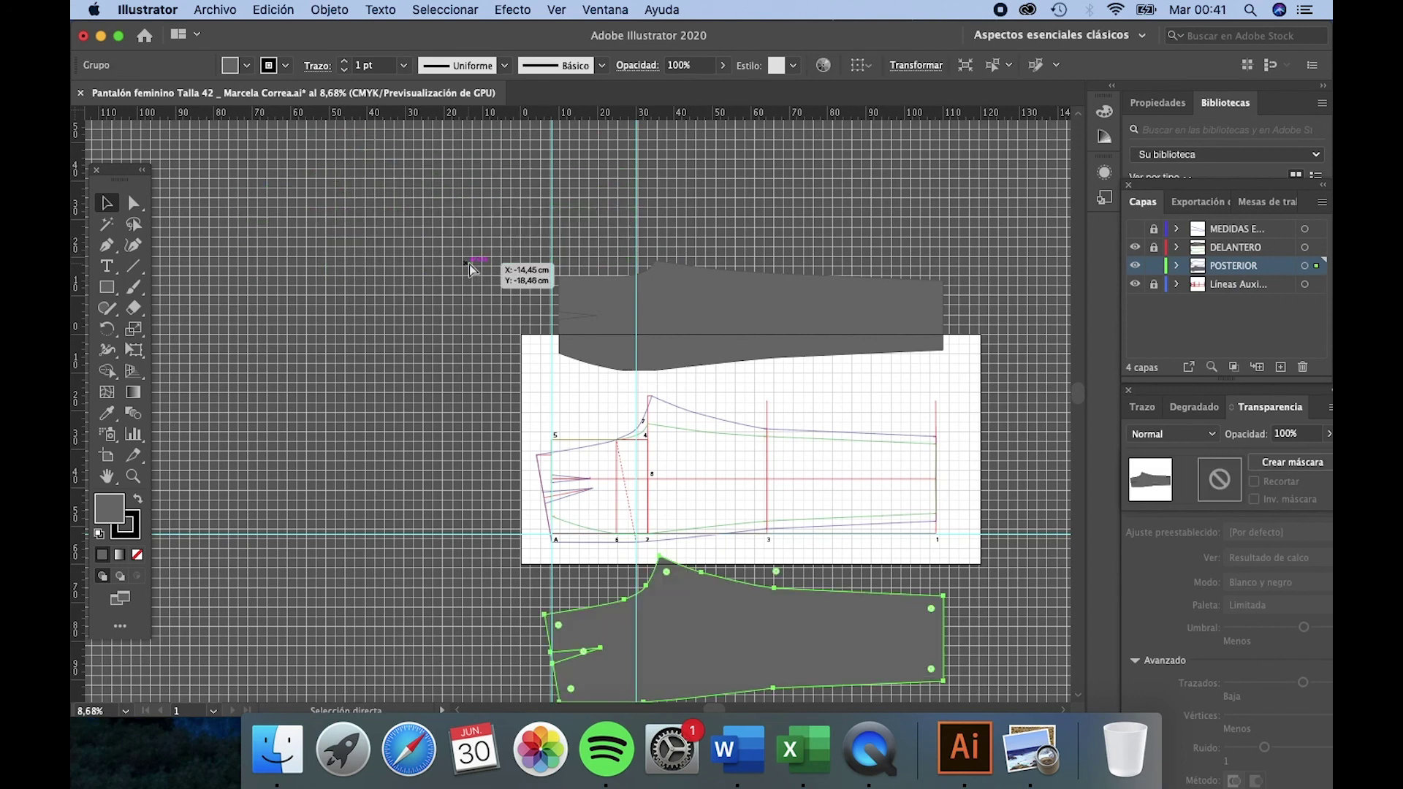
{"action": "key", "text": "super+z"}
{"action": "key", "text": "super+z"}
{"action": "key", "text": "super+z"}
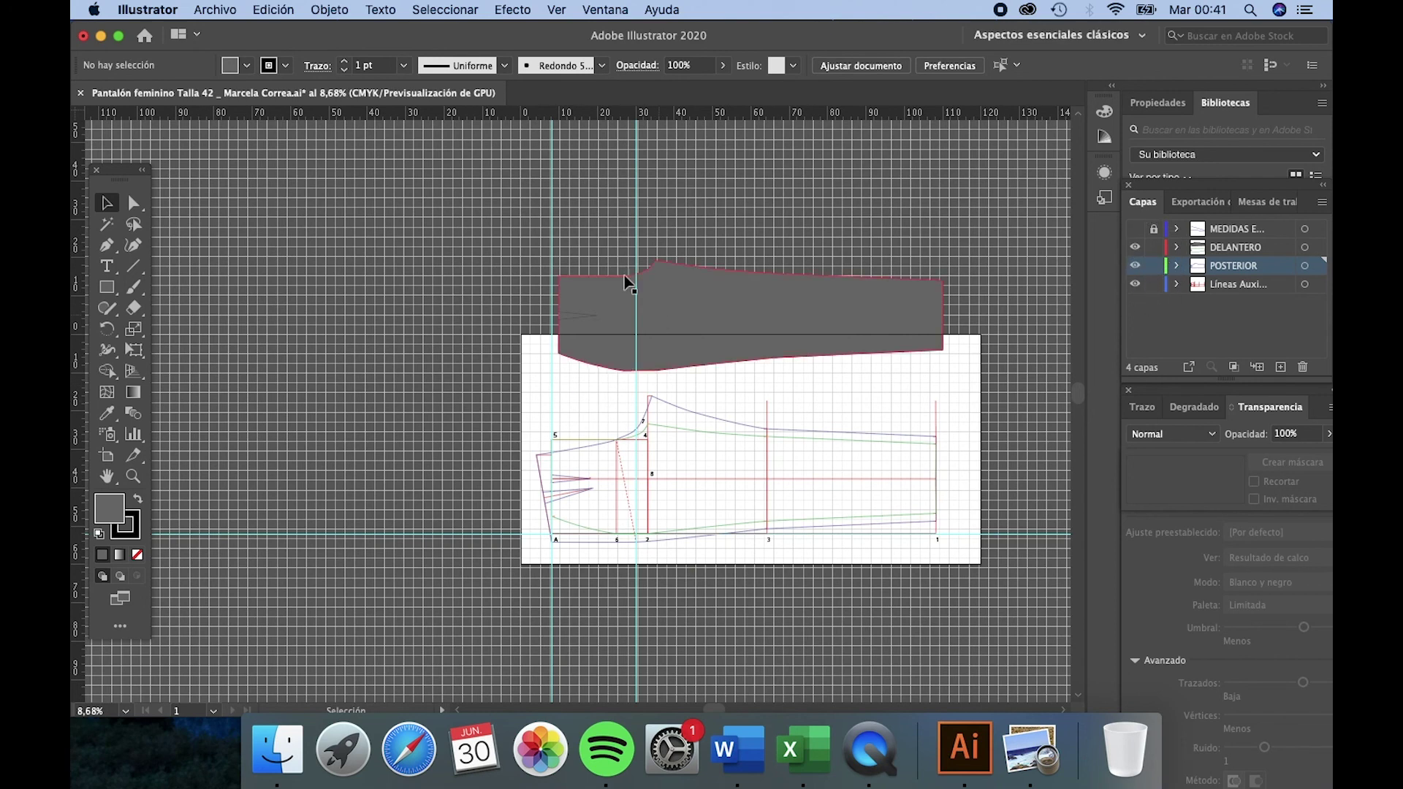
Step: Delete the grey front piece above the base pattern, leaving only the base draft
{"action": "left_click", "coordinate": [798, 304]}
{"action": "key", "text": "Delete"}
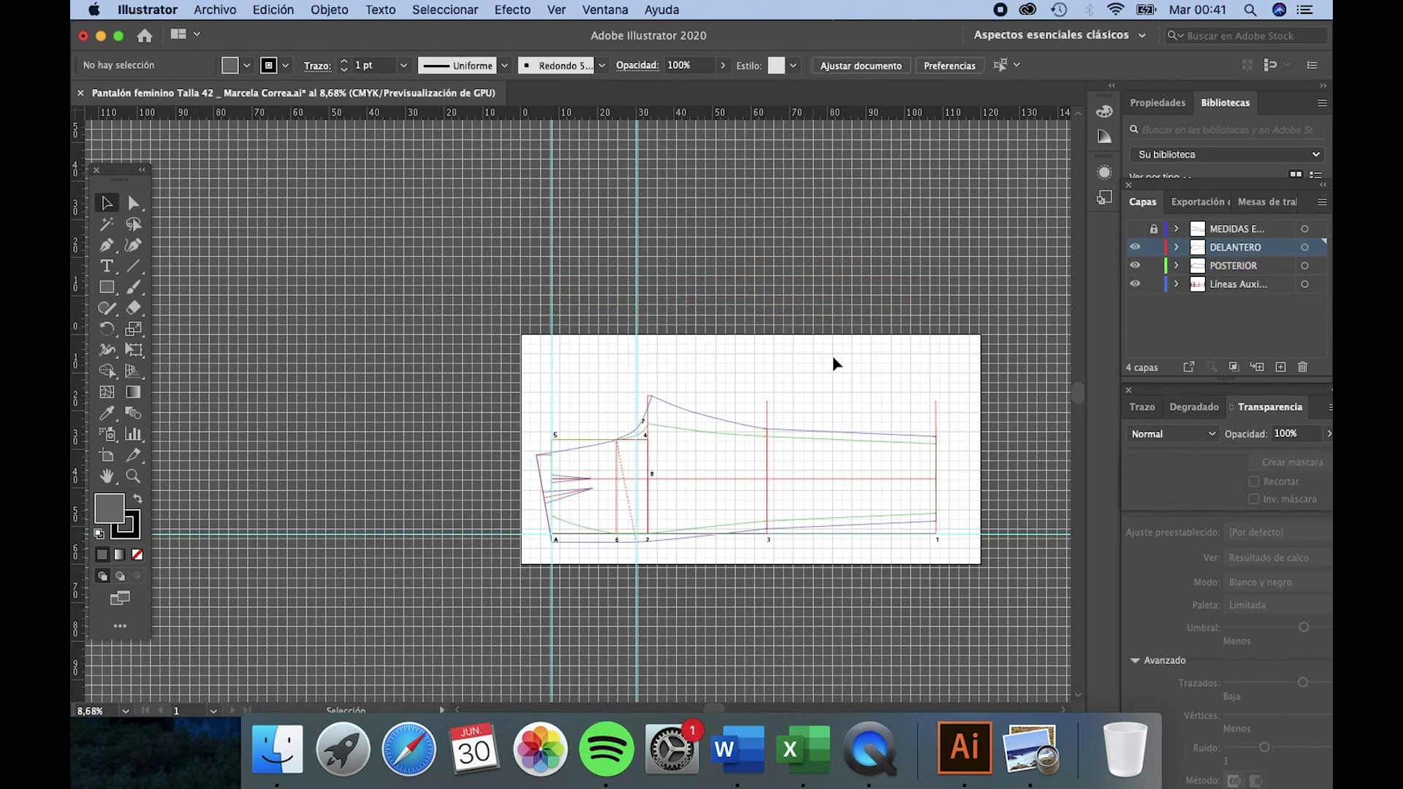
{"action": "scroll", "coordinate": [898, 594], "scroll_direction": "up", "scroll_amount": 3}
{"action": "scroll", "coordinate": [898, 592], "scroll_direction": "down", "scroll_amount": 3}
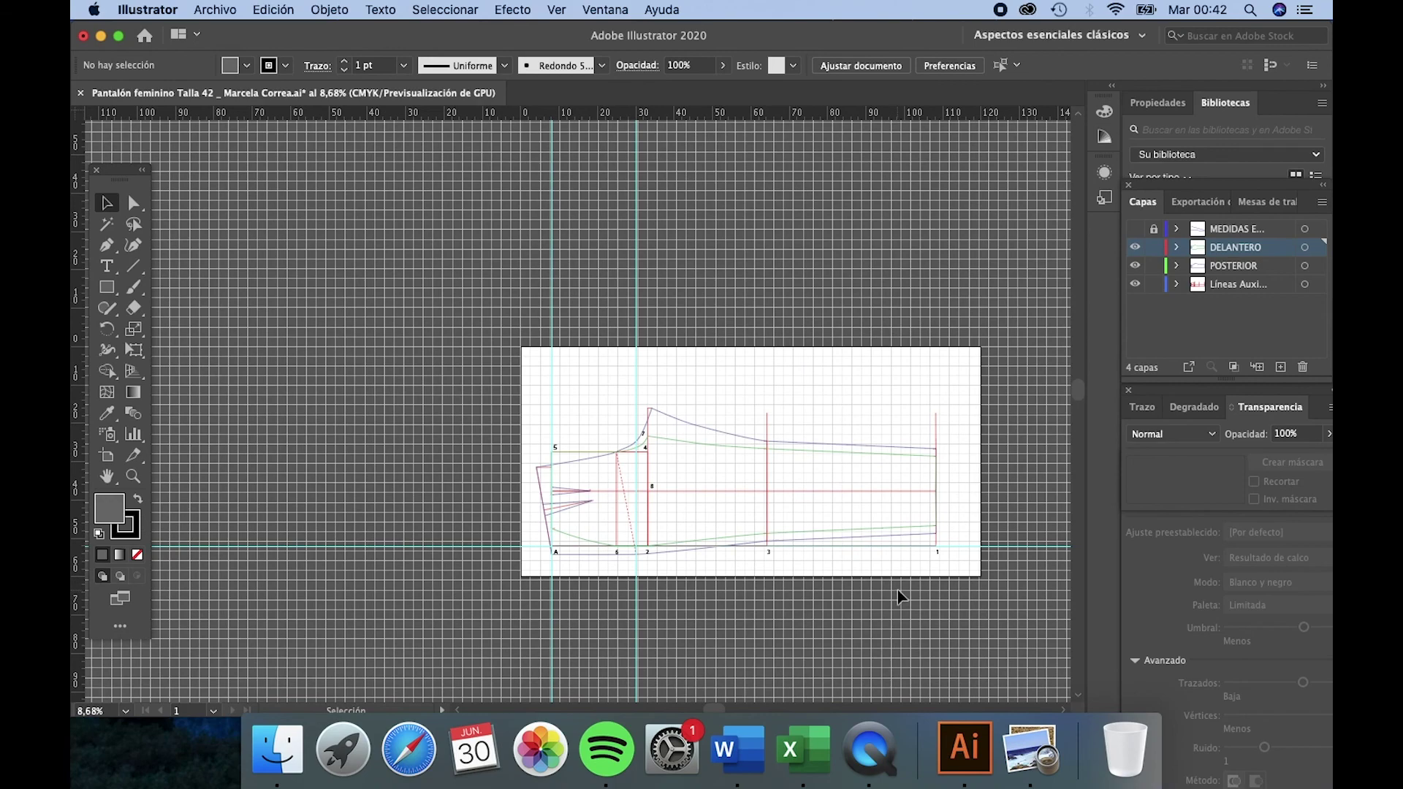
{"action": "scroll", "coordinate": [843, 393], "scroll_direction": "up", "scroll_amount": 3}
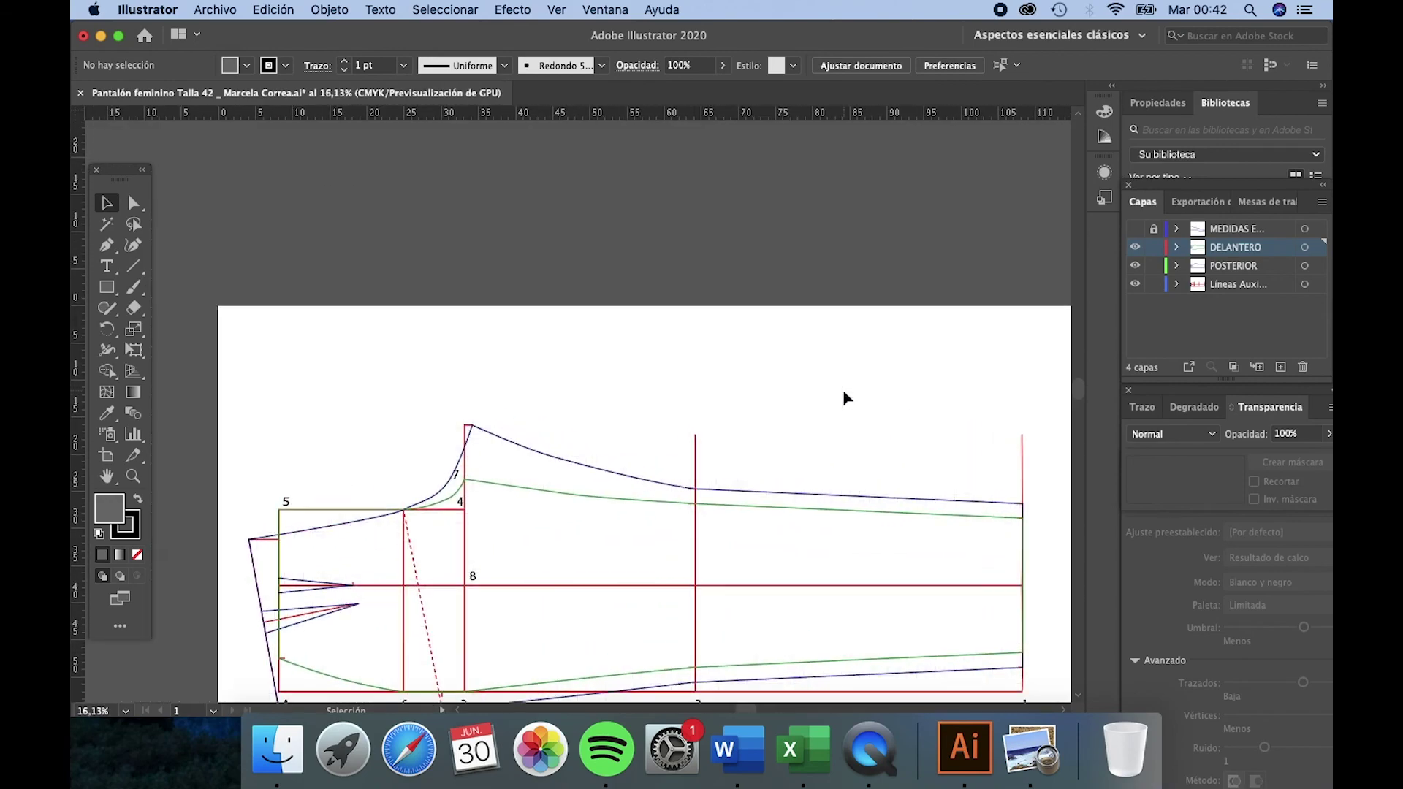